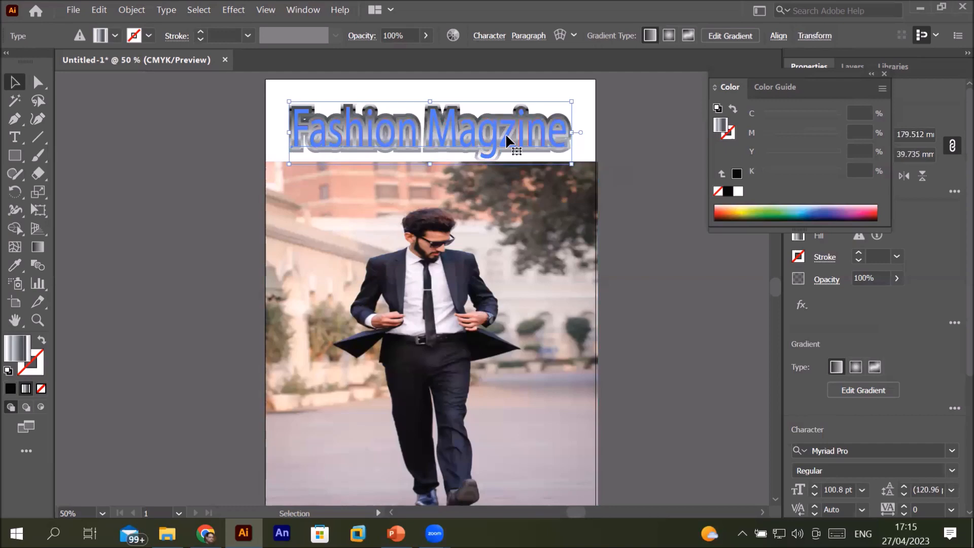
# Duplicate the "Fashion Magzine" title in place and move the copy off the photo, to its lower right.
pyautogui.click(100, 10)
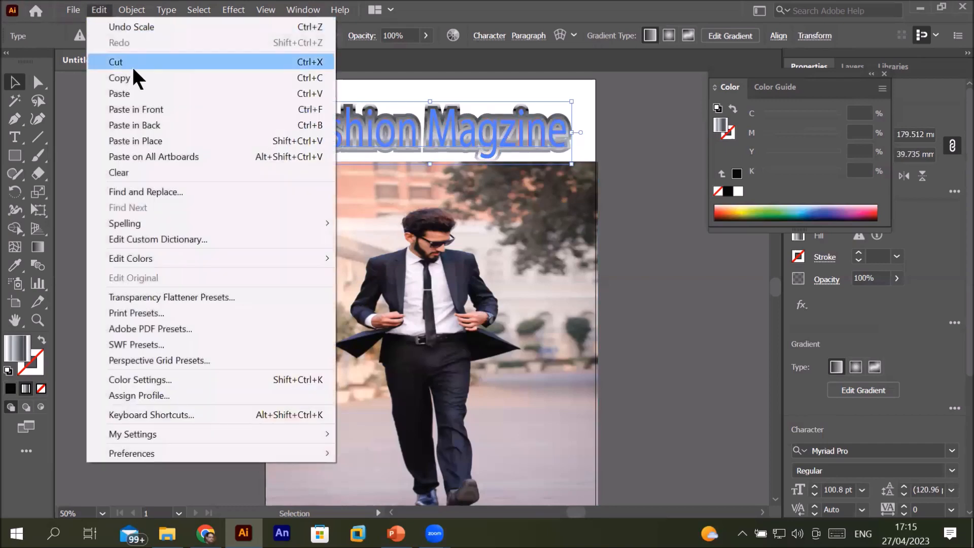
pyautogui.click(132, 77)
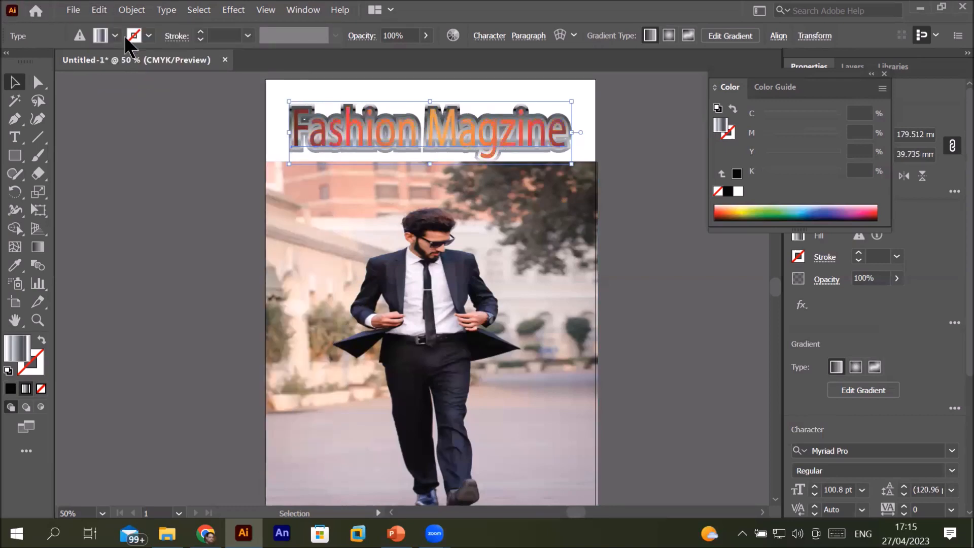
pyautogui.click(100, 11)
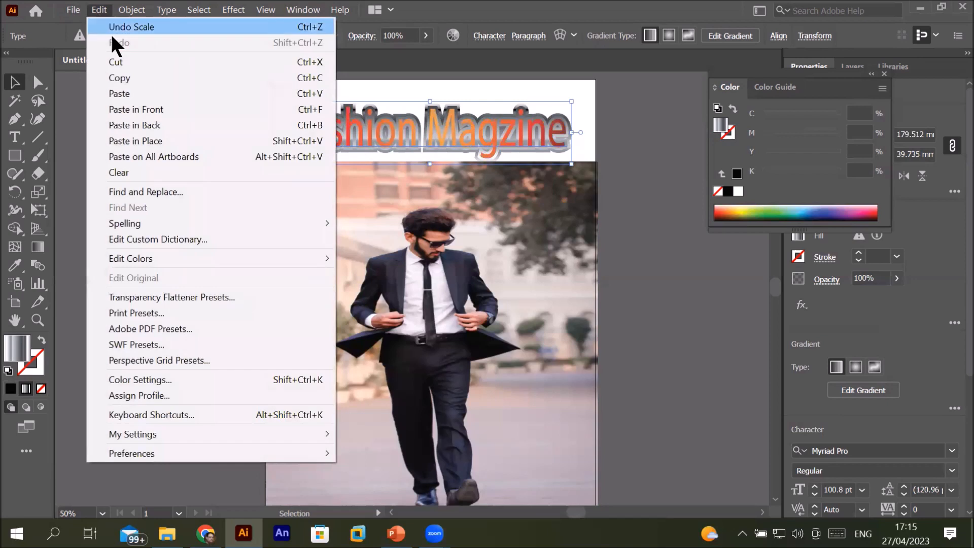
pyautogui.click(144, 140)
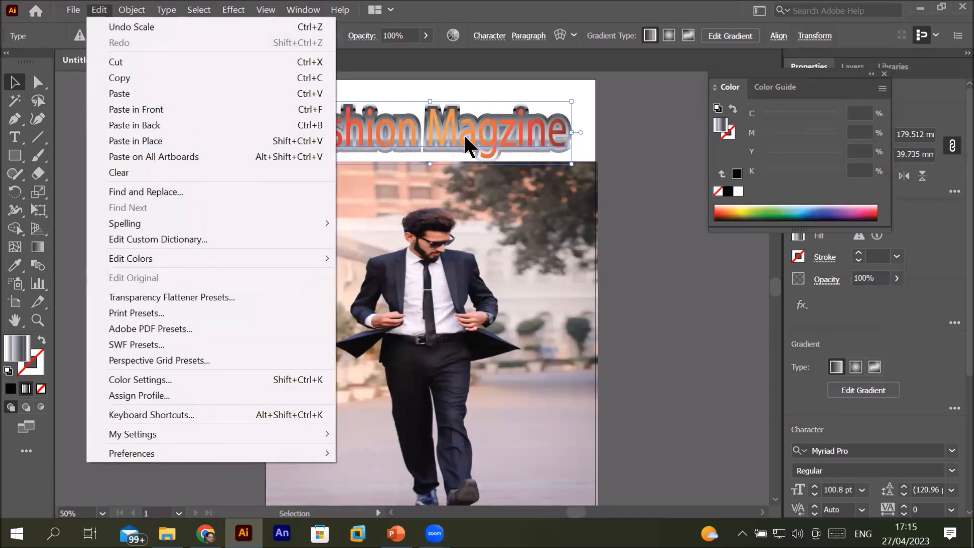
pyautogui.moveTo(464, 133); pyautogui.dragTo(490, 386)
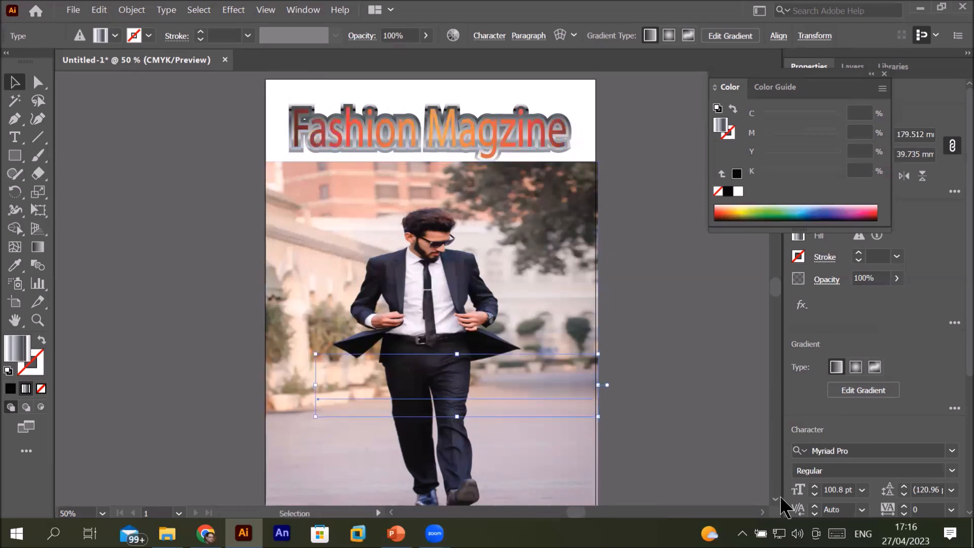
pyautogui.scroll(-3, 782, 502)
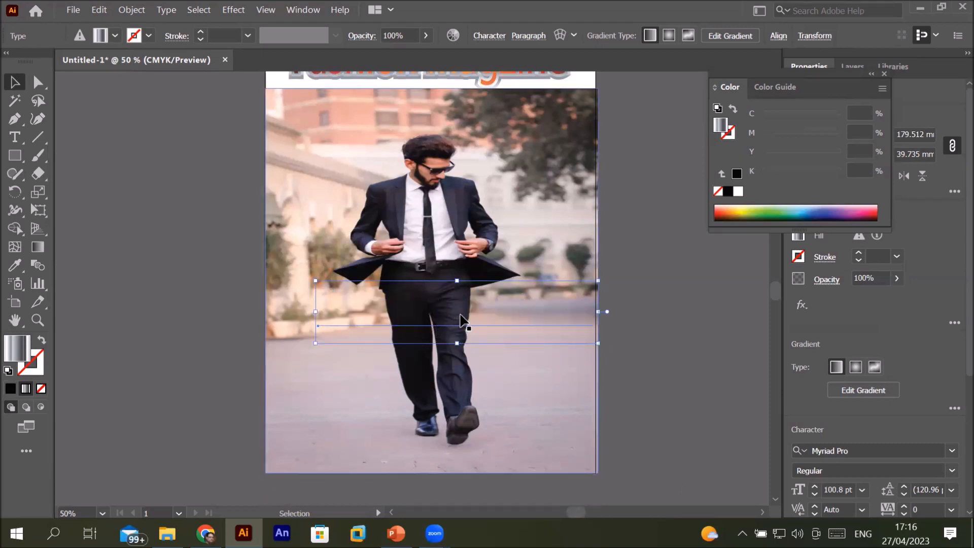
pyautogui.moveTo(461, 335); pyautogui.dragTo(654, 427)
# Shrink the photo to about 191 mm tall and narrow it, leaving white space below it and along its right side.
pyautogui.click(389, 468)
pyautogui.moveTo(431, 472); pyautogui.dragTo(432, 389)
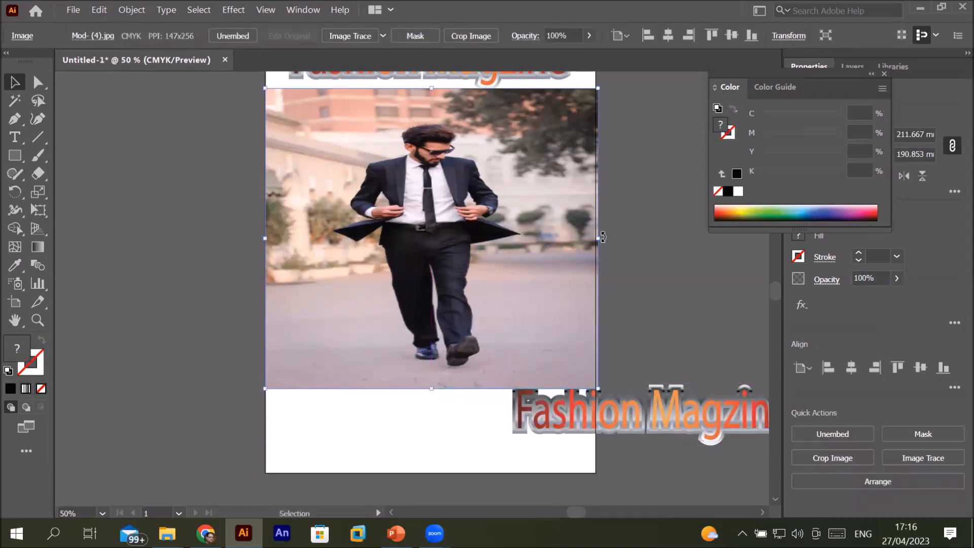
pyautogui.moveTo(600, 238); pyautogui.dragTo(528, 242)
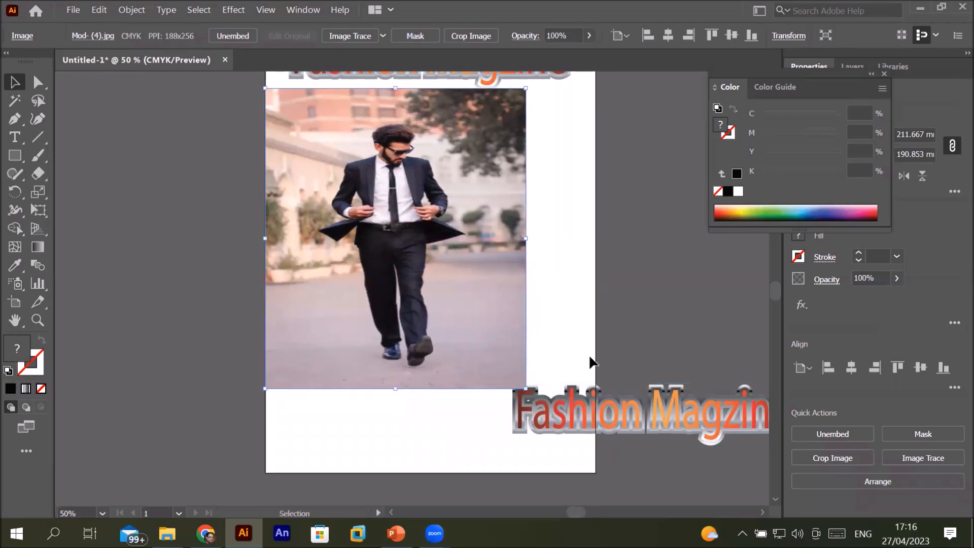
# Rotate the title copy about 90° clockwise and place it vertically in the white strip to the right of the photo.
pyautogui.moveTo(606, 412); pyautogui.dragTo(583, 230)
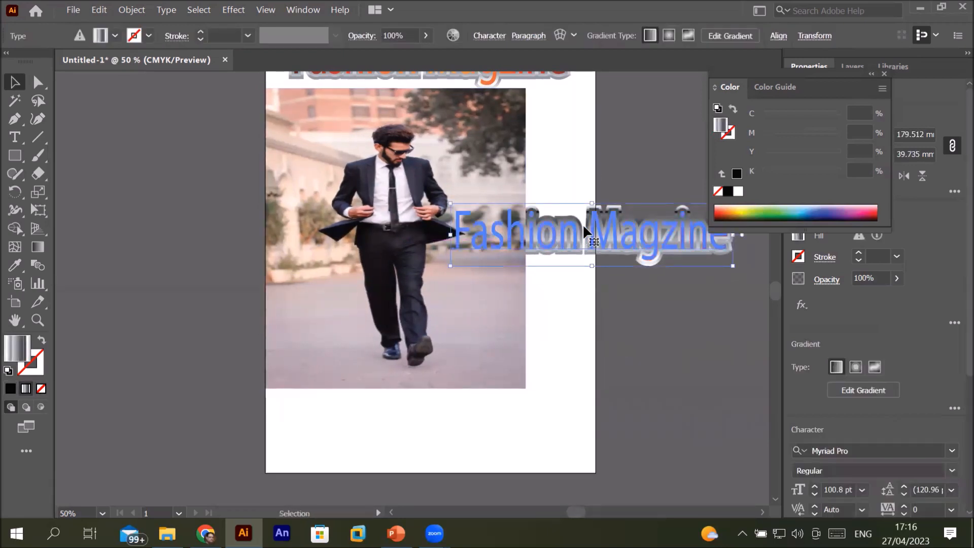
pyautogui.moveTo(663, 239); pyautogui.dragTo(593, 288)
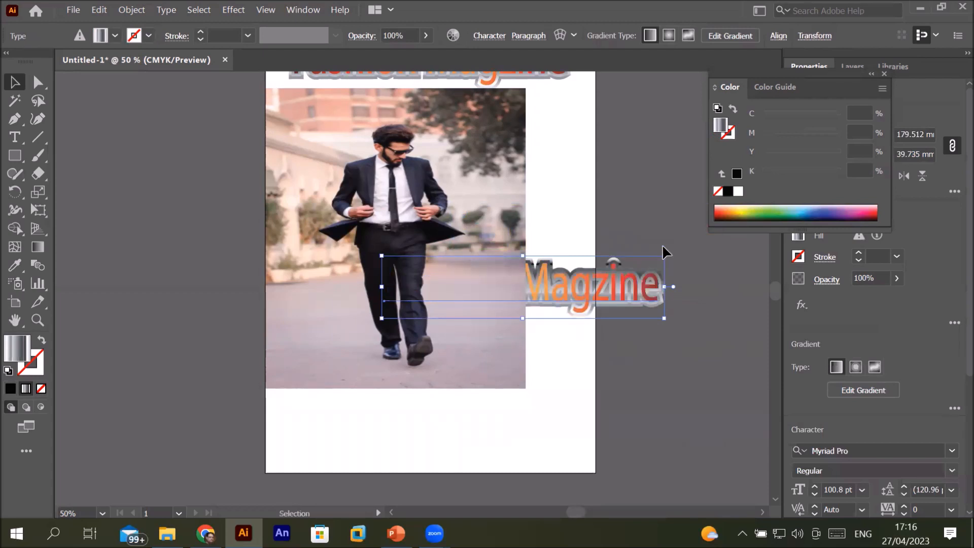
pyautogui.moveTo(668, 249); pyautogui.dragTo(555, 434)
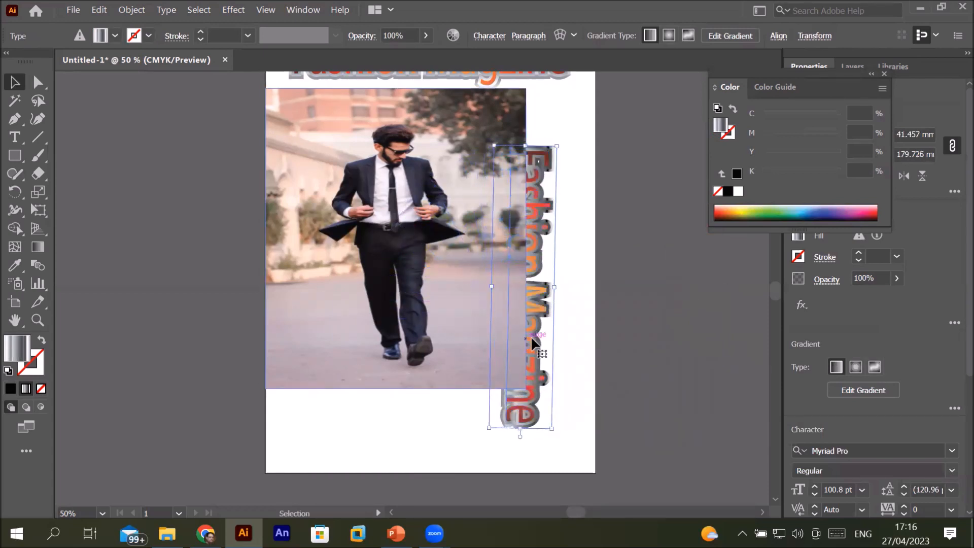
pyautogui.moveTo(539, 343); pyautogui.dragTo(579, 304)
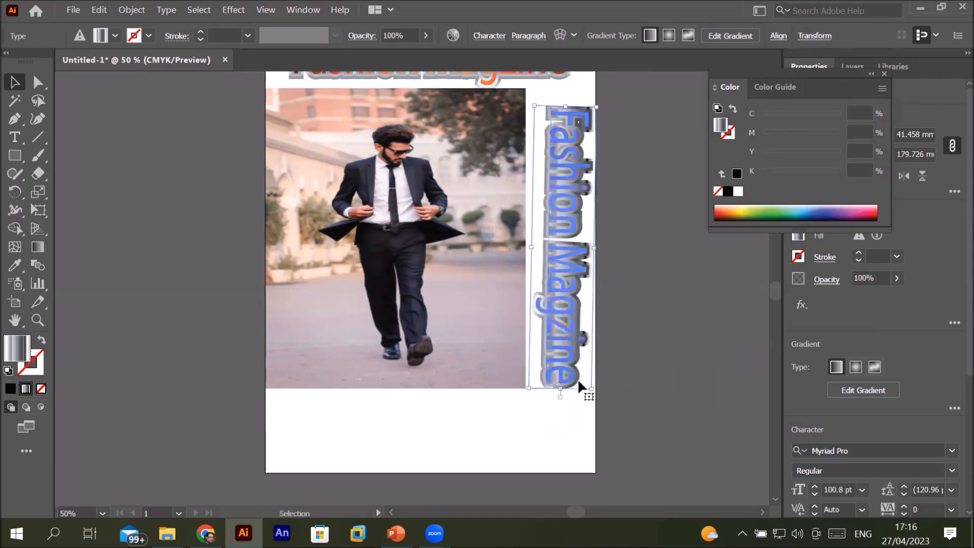
pyautogui.moveTo(595, 395); pyautogui.dragTo(596, 392)
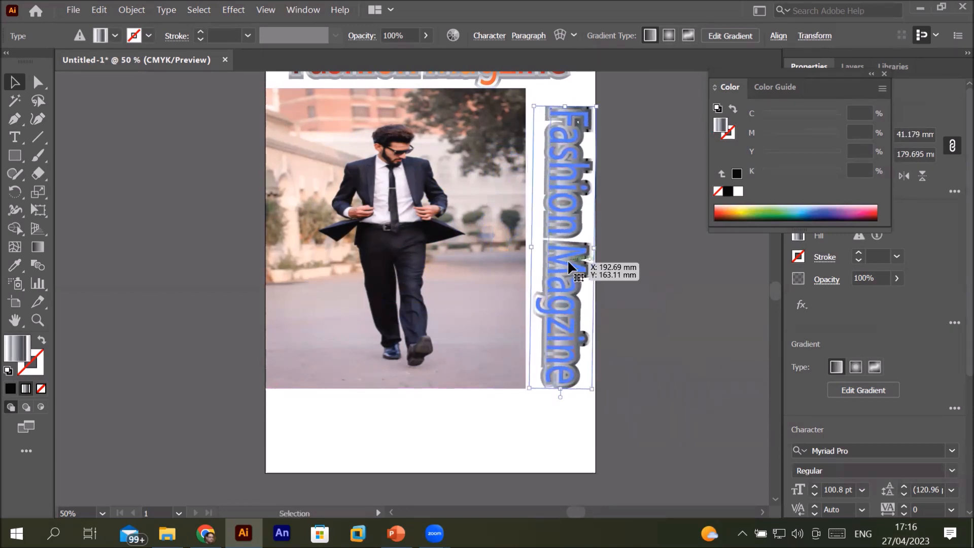
# Replace the text of the vertical title copy with "2022-2023 edition".
pyautogui.doubleClick(568, 262)
pyautogui.hotkey('ctrl', 'a')
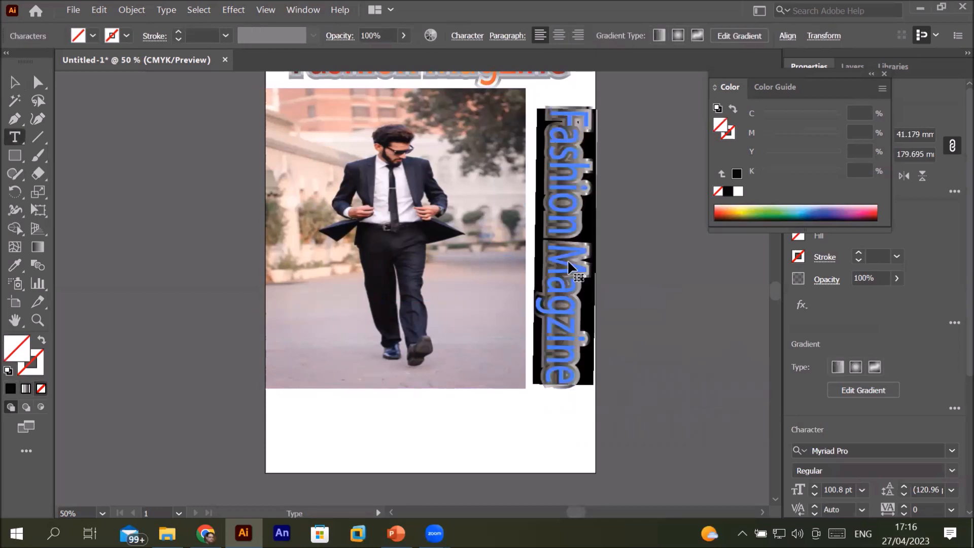
pyautogui.write('20')
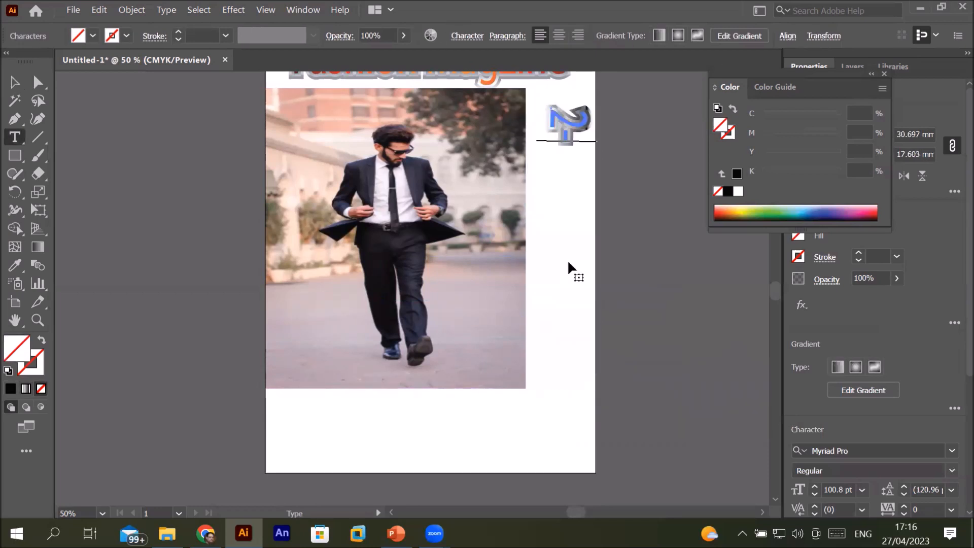
pyautogui.write('22')
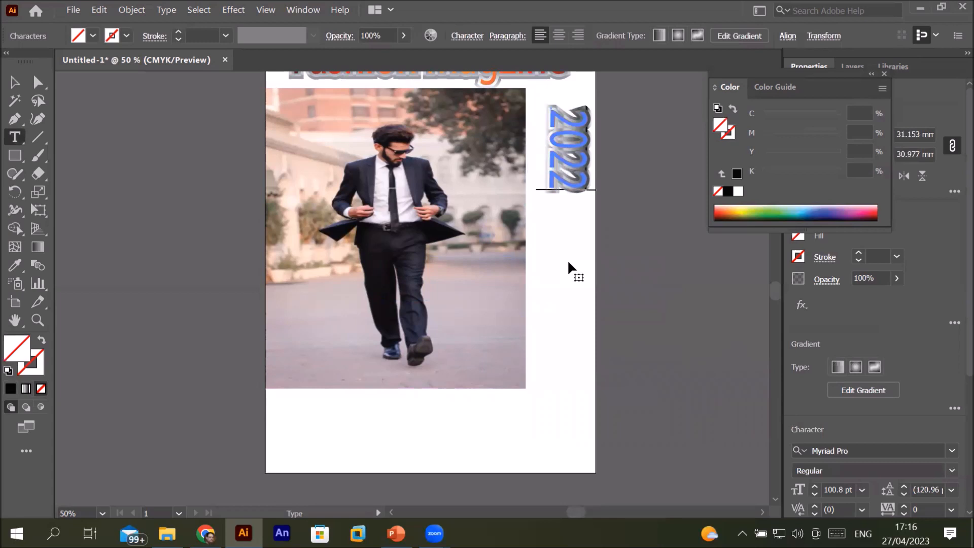
pyautogui.write('-20')
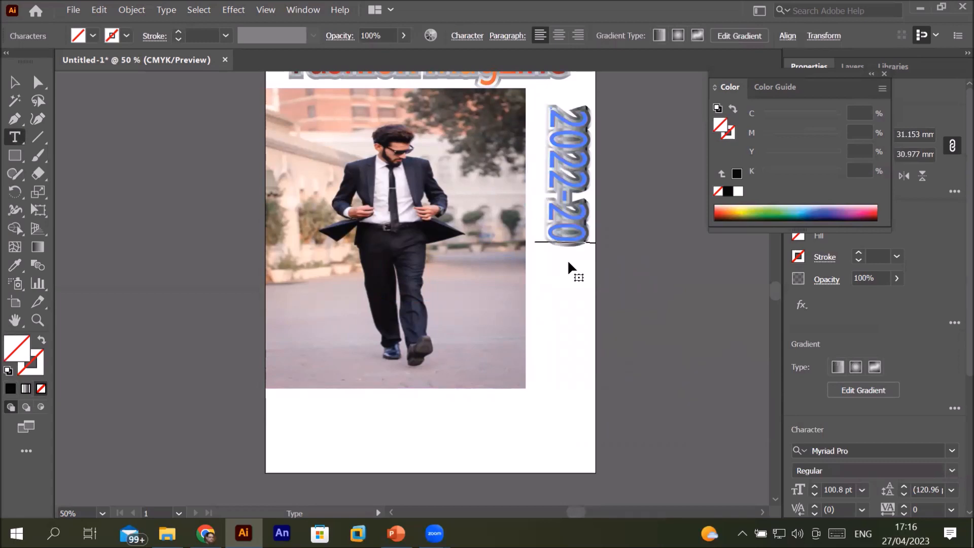
pyautogui.write('23')
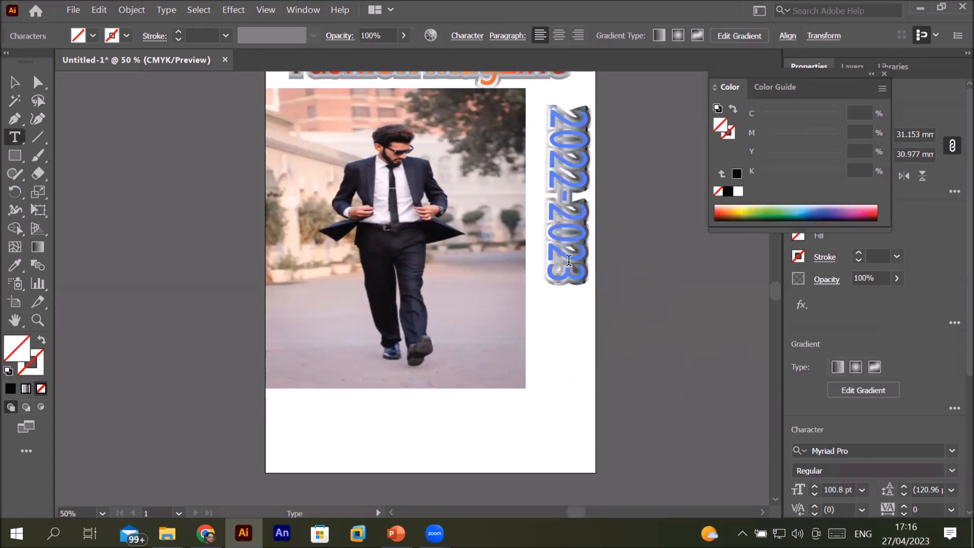
pyautogui.write(' edition')
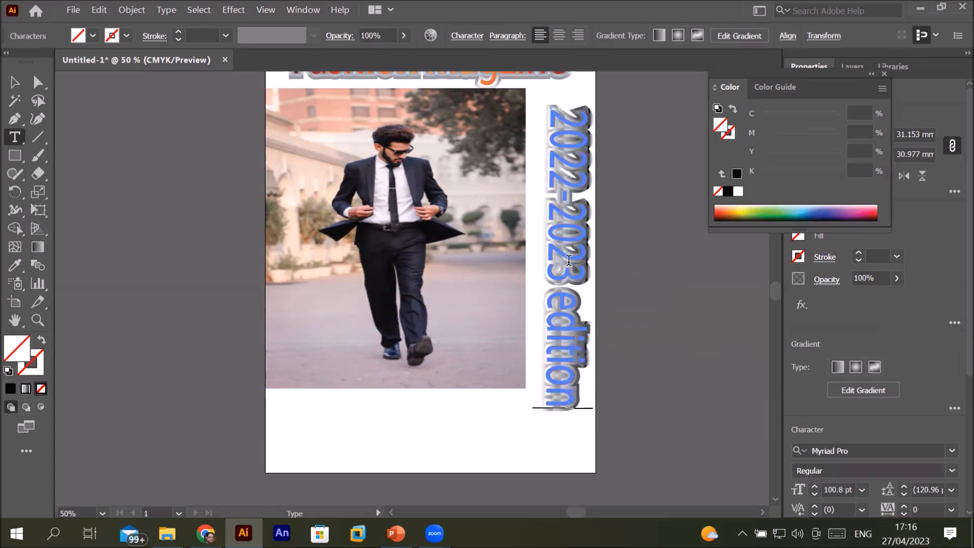
pyautogui.click(15, 82)
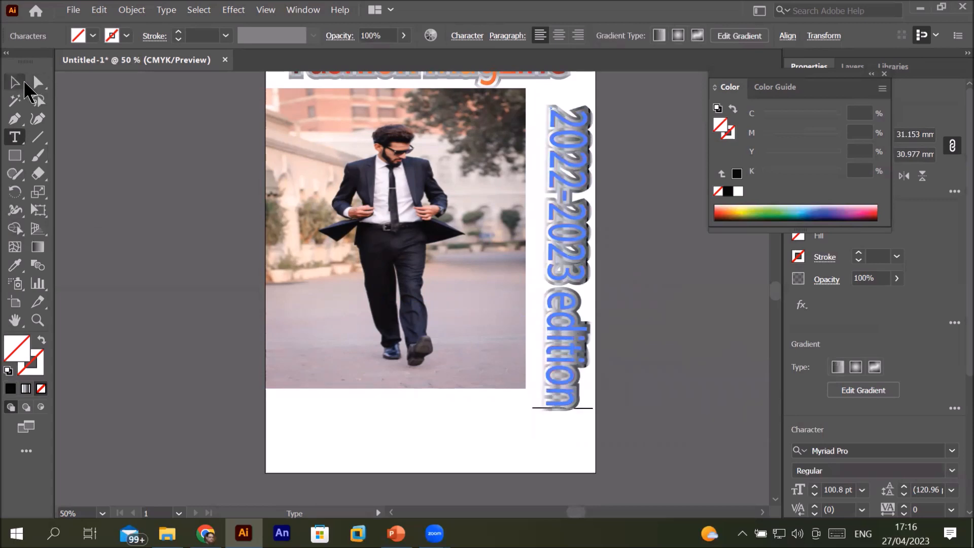
pyautogui.click(729, 384)
# Add a second A4 portrait artboard, 210 × 297 mm, beside the magazine cover.
pyautogui.scroll(-2, 558, 389)
pyautogui.scroll(2, 558, 389)
pyautogui.scroll(-1, 558, 388)
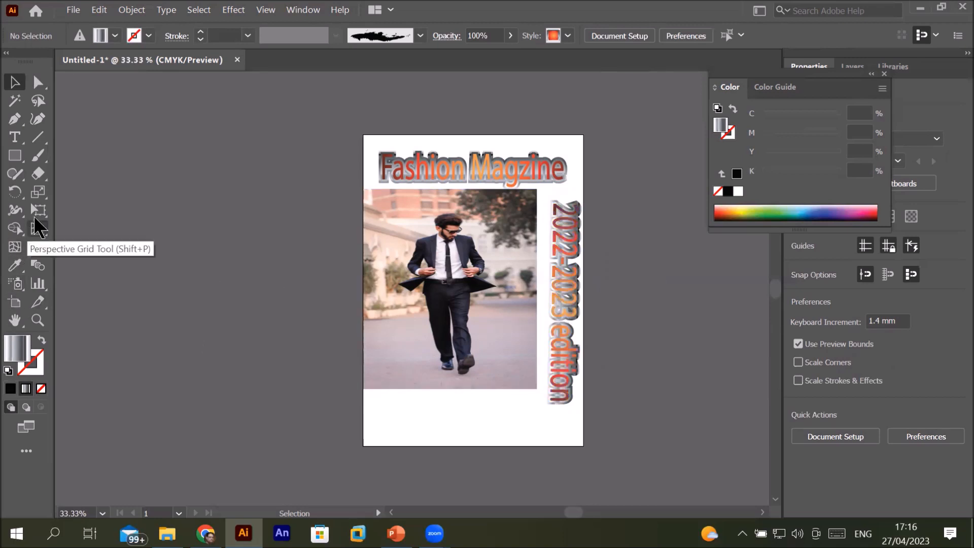
pyautogui.click(45, 140)
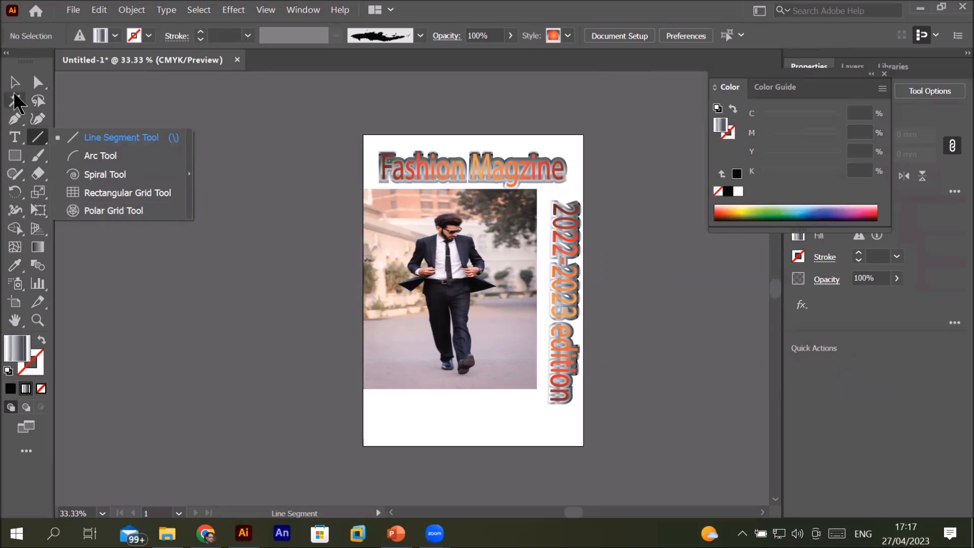
pyautogui.click(15, 302)
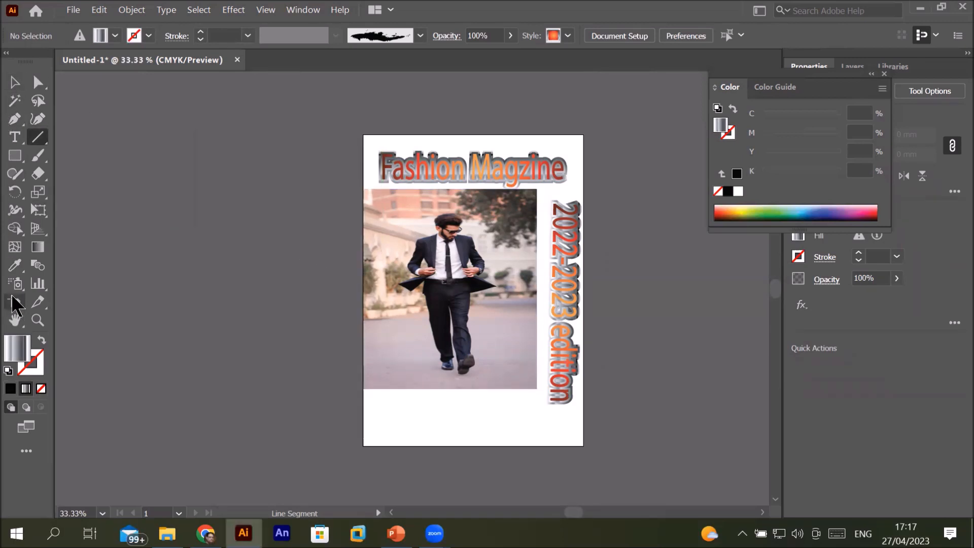
pyautogui.click(230, 35)
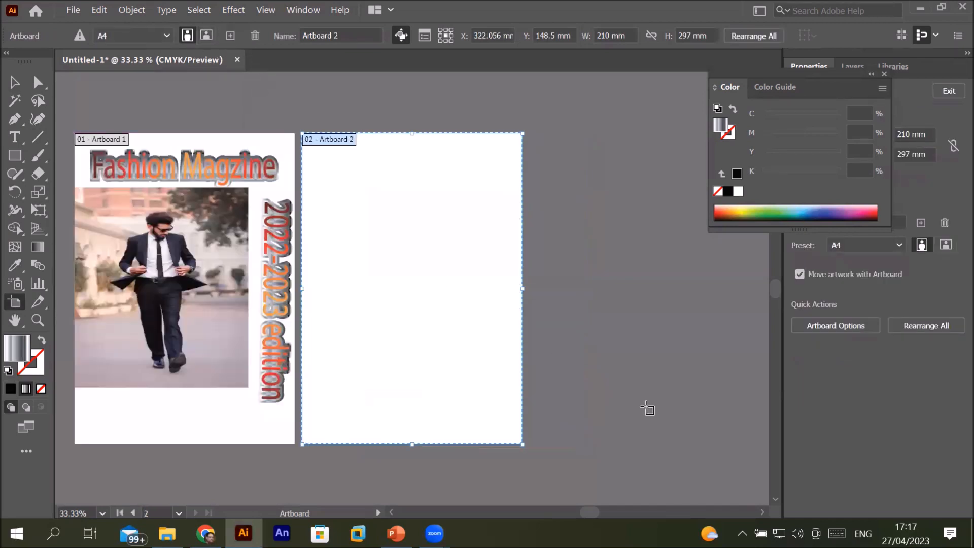
pyautogui.scroll(2, 376, 263)
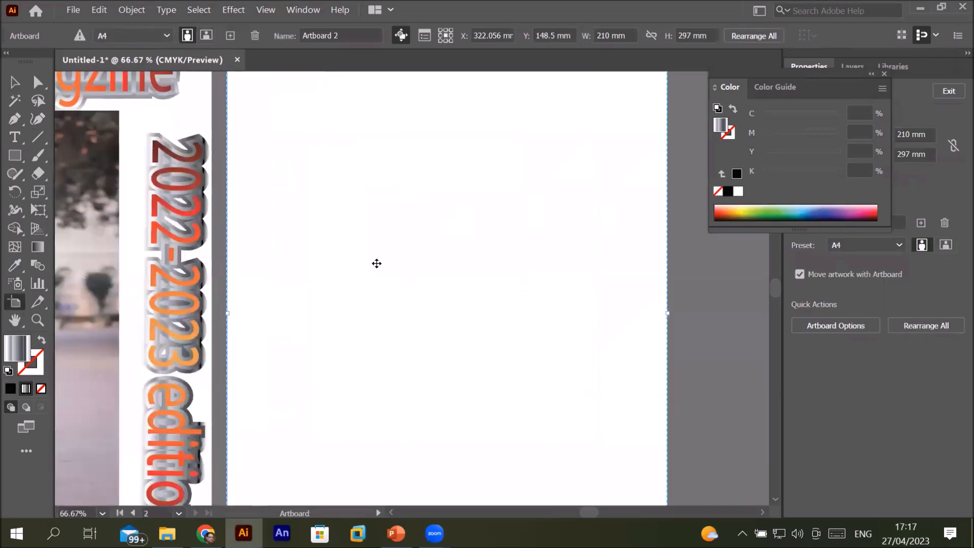
pyautogui.scroll(-1, 376, 263)
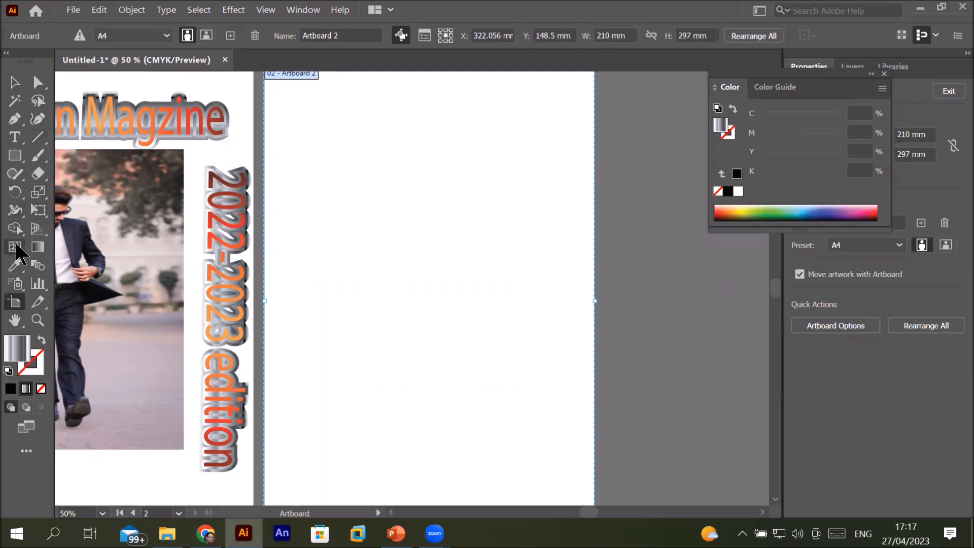
pyautogui.click(15, 285)
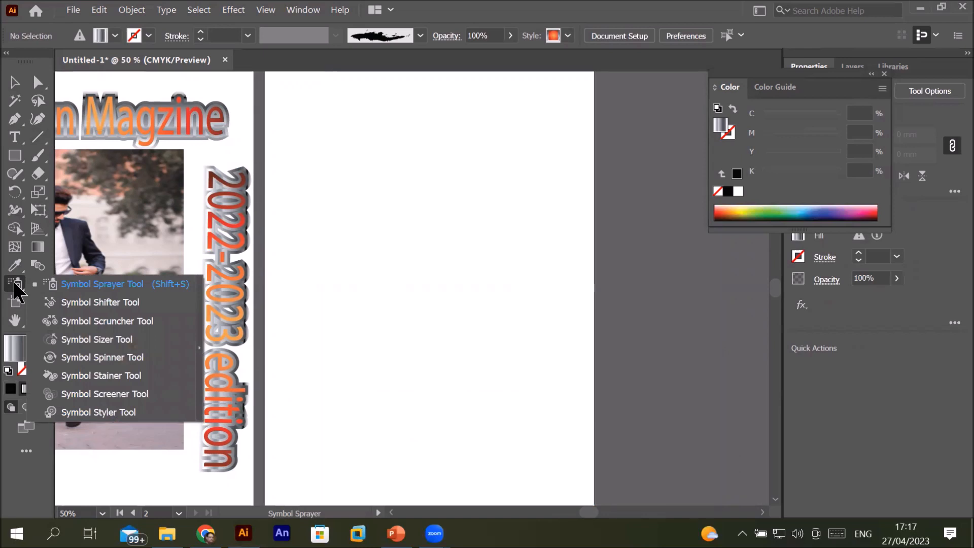
pyautogui.click(15, 288)
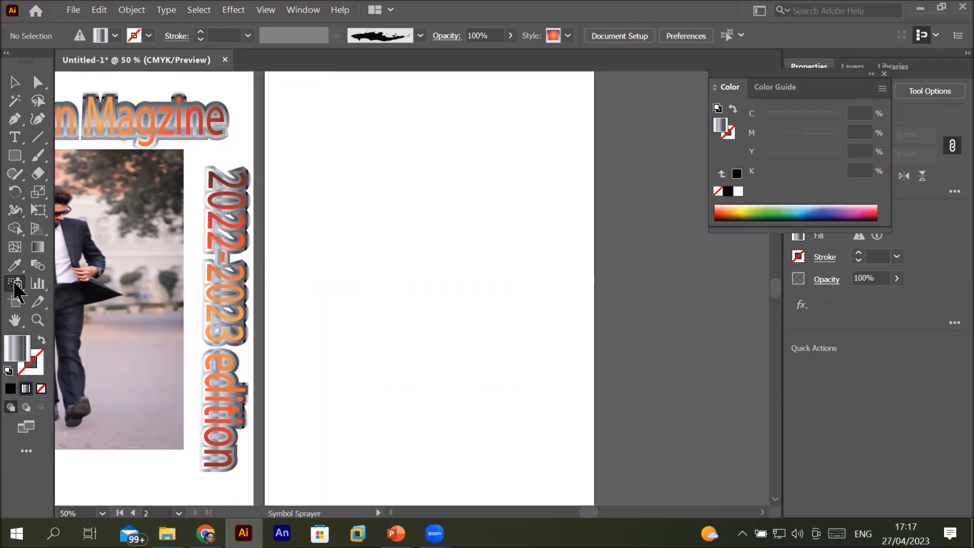
# Draw a nearly horizontal line segment about 149 mm long near the top of the second artboard.
pyautogui.click(38, 137)
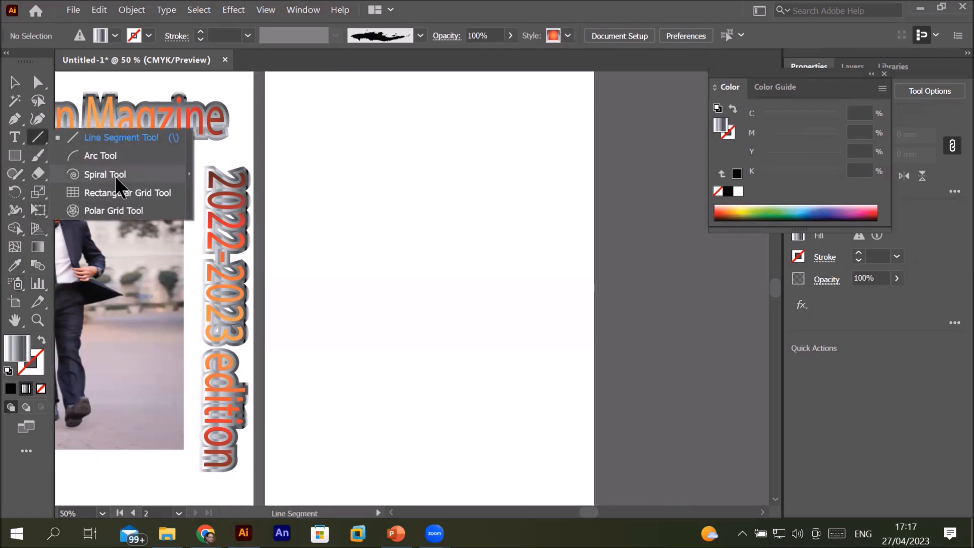
pyautogui.click(117, 138)
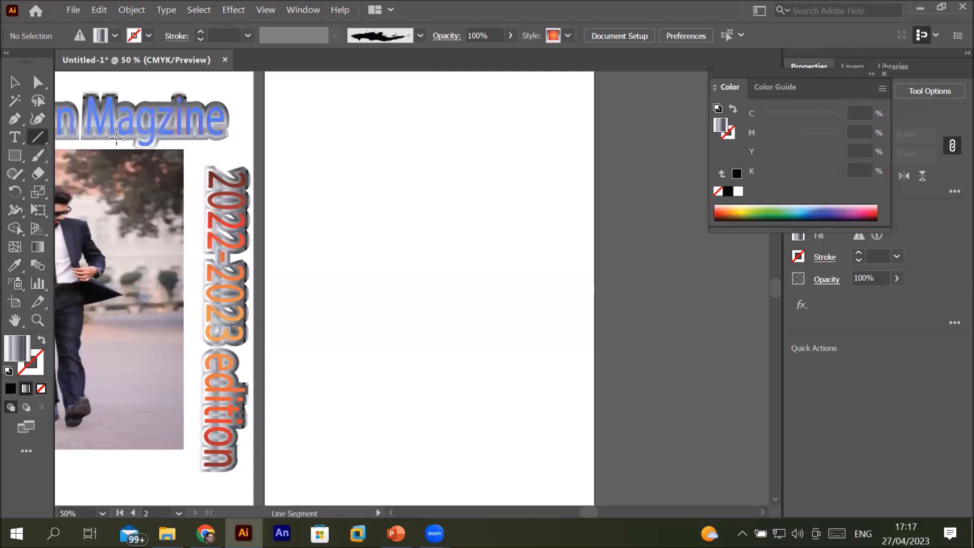
pyautogui.moveTo(313, 112); pyautogui.dragTo(545, 114)
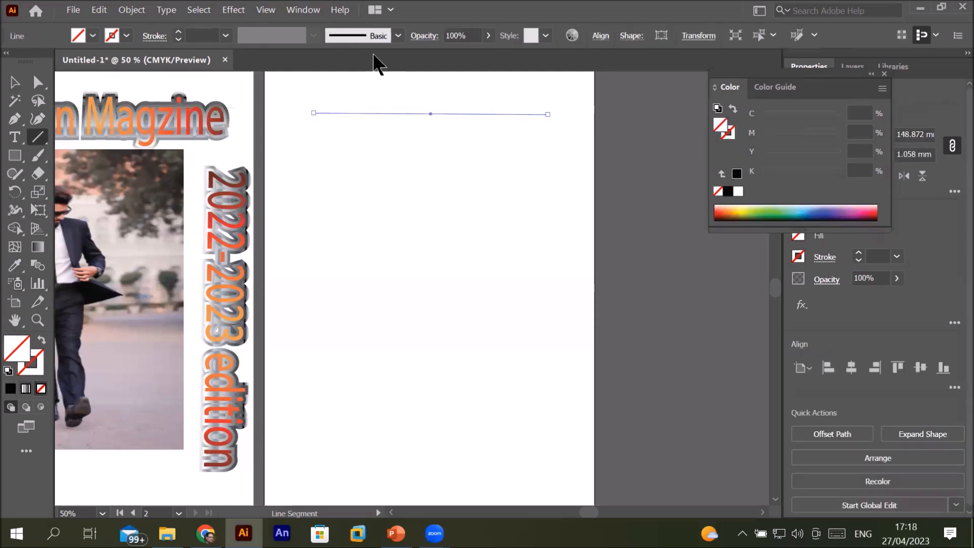
# Set the stroke weight of the new line to 12 pt.
pyautogui.click(178, 32)
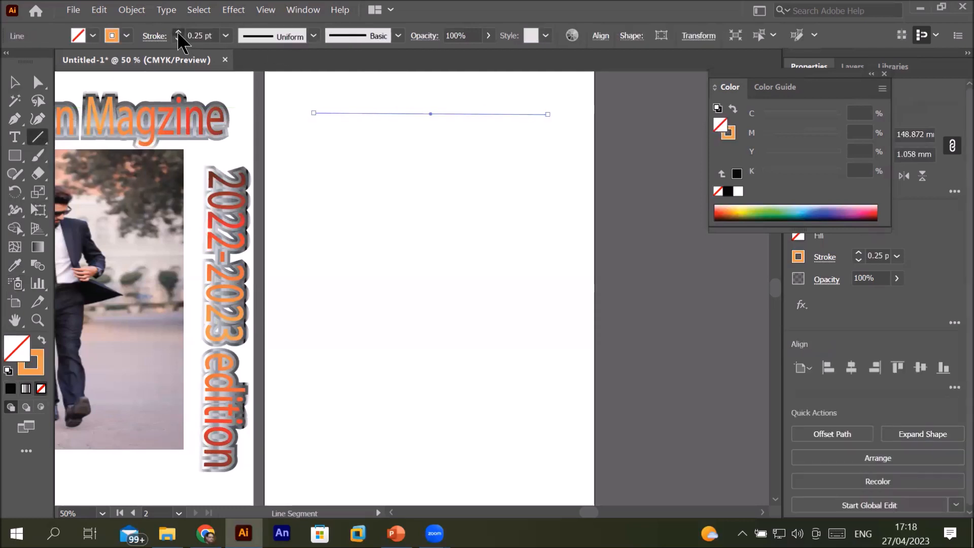
pyautogui.click(178, 32)
pyautogui.click(177, 32)
pyautogui.doubleClick(178, 31)
pyautogui.doubleClick(177, 31)
pyautogui.doubleClick(177, 32)
pyautogui.tripleClick(178, 32)
# Try the elliptical width profile on the line's stroke, and apply the profile with two bulges instead.
pyautogui.click(313, 35)
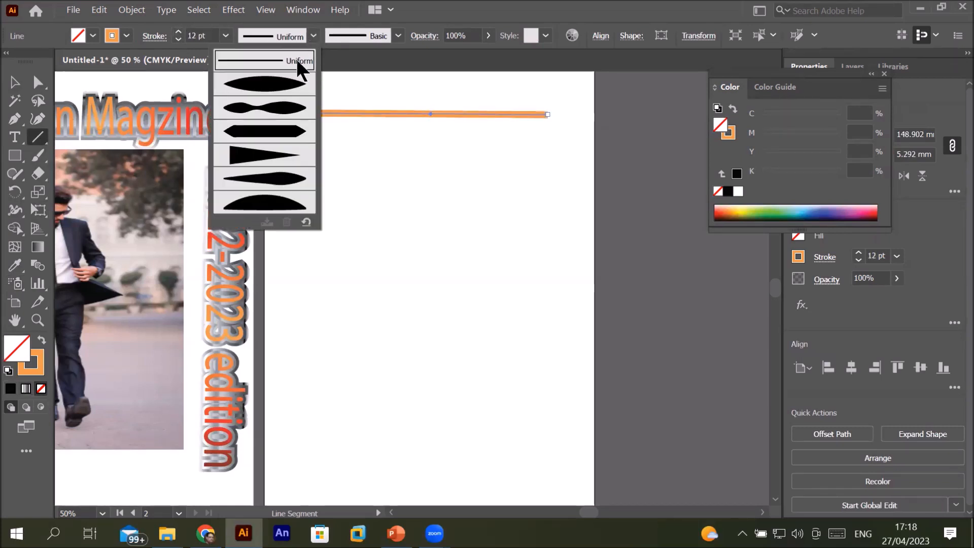
pyautogui.click(282, 87)
pyautogui.click(314, 35)
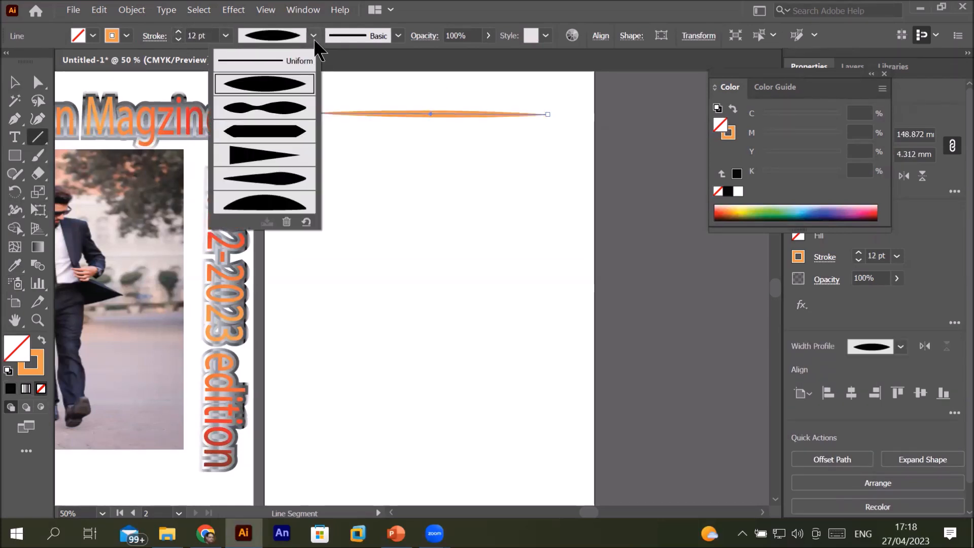
pyautogui.click(292, 112)
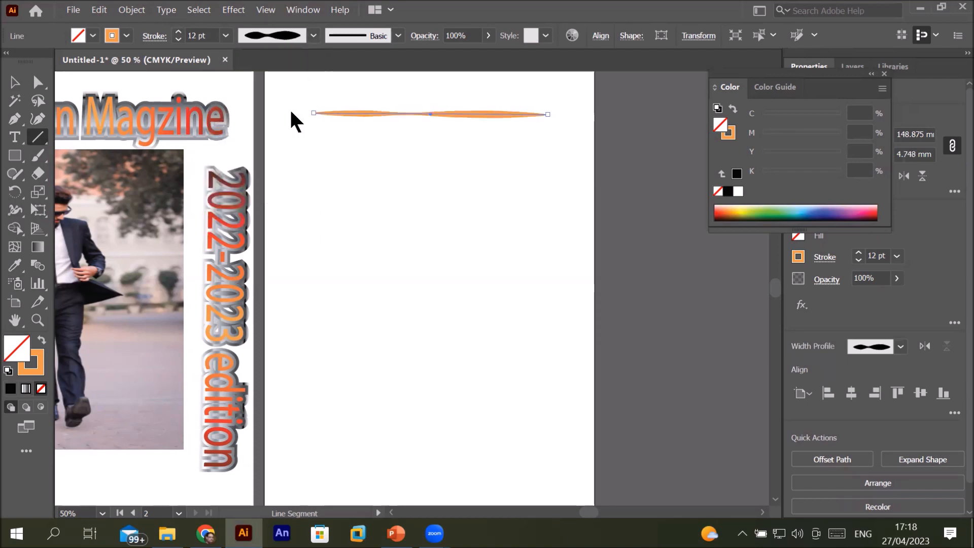
# Reshape the orange line with the Width tool, widening it at both ends and at two points either side of its middle.
pyautogui.click(15, 212)
pyautogui.moveTo(446, 111); pyautogui.dragTo(446, 130)
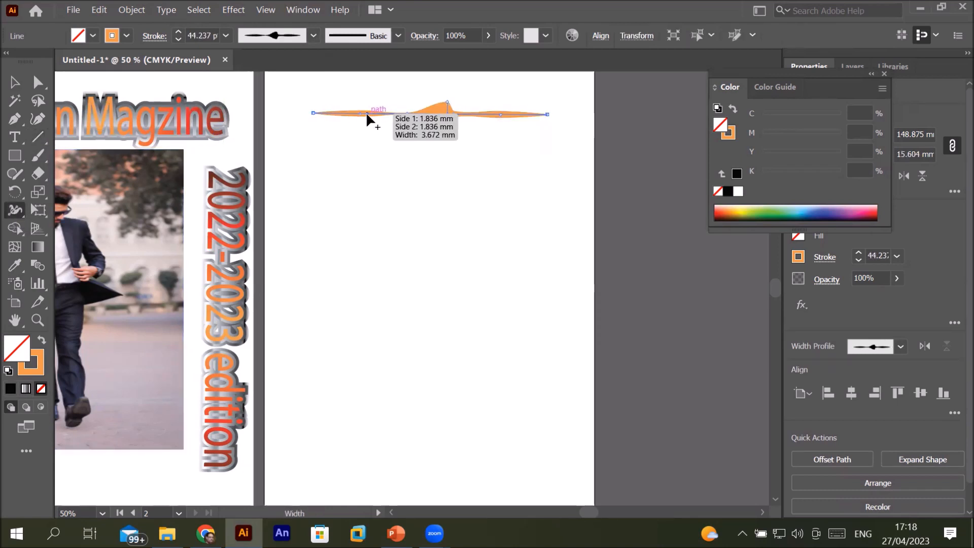
pyautogui.moveTo(367, 124); pyautogui.dragTo(368, 125)
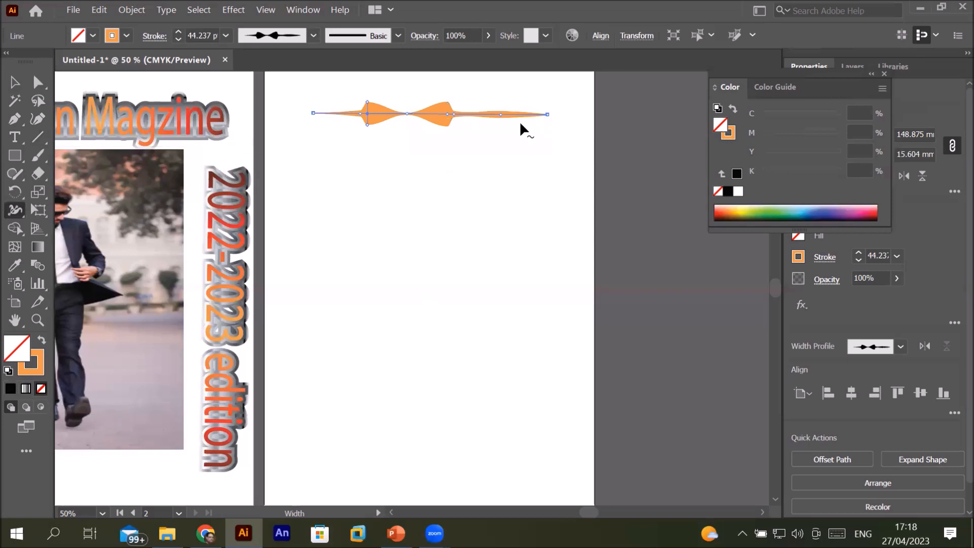
pyautogui.moveTo(546, 114); pyautogui.dragTo(546, 128)
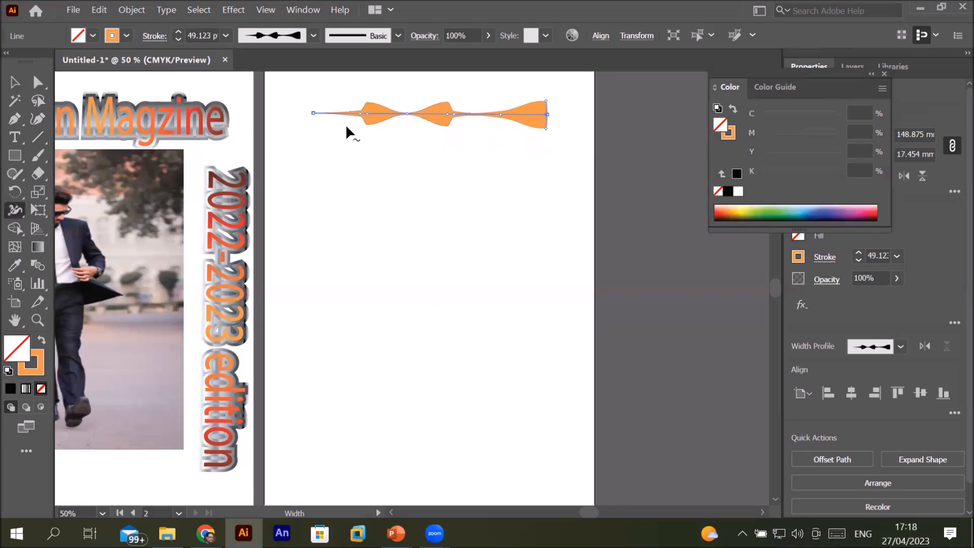
pyautogui.moveTo(313, 112); pyautogui.dragTo(315, 130)
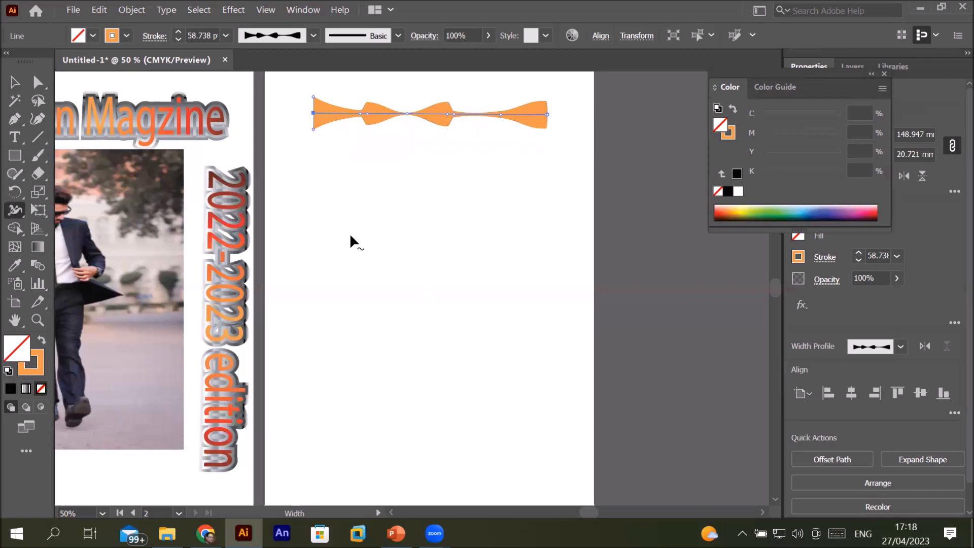
# Draw a rectangle about 129 × 25 mm below the orange line on the second artboard.
pyautogui.click(15, 156)
pyautogui.moveTo(332, 159); pyautogui.dragTo(535, 199)
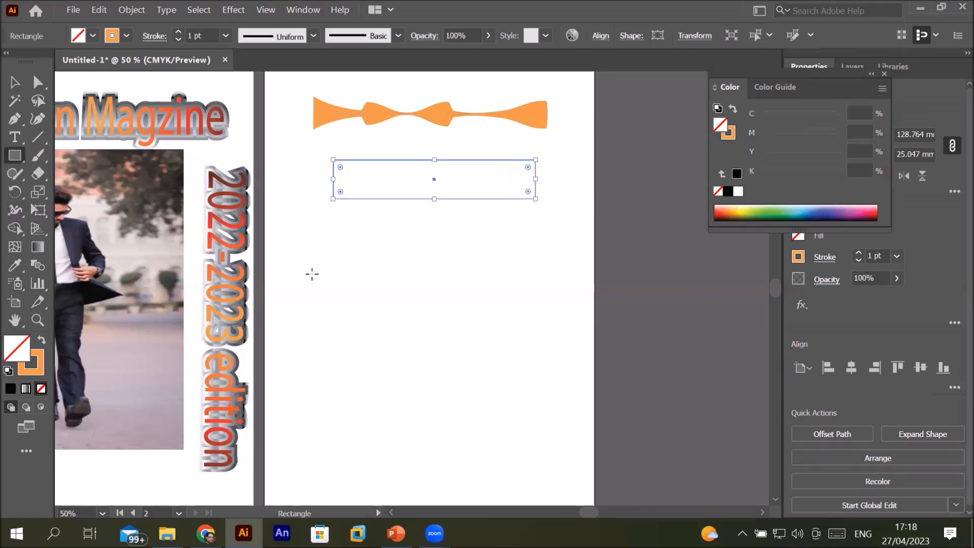
# Set the rectangle's stroke weight to 5 pt and apply the elliptical width profile to it.
pyautogui.click(179, 31)
pyautogui.click(179, 31)
pyautogui.click(180, 31)
pyautogui.click(179, 32)
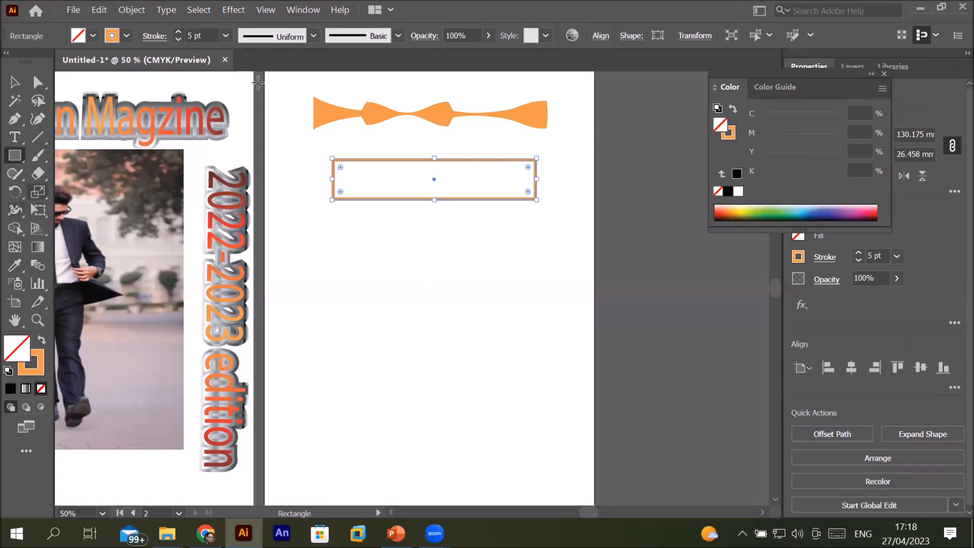
pyautogui.click(313, 35)
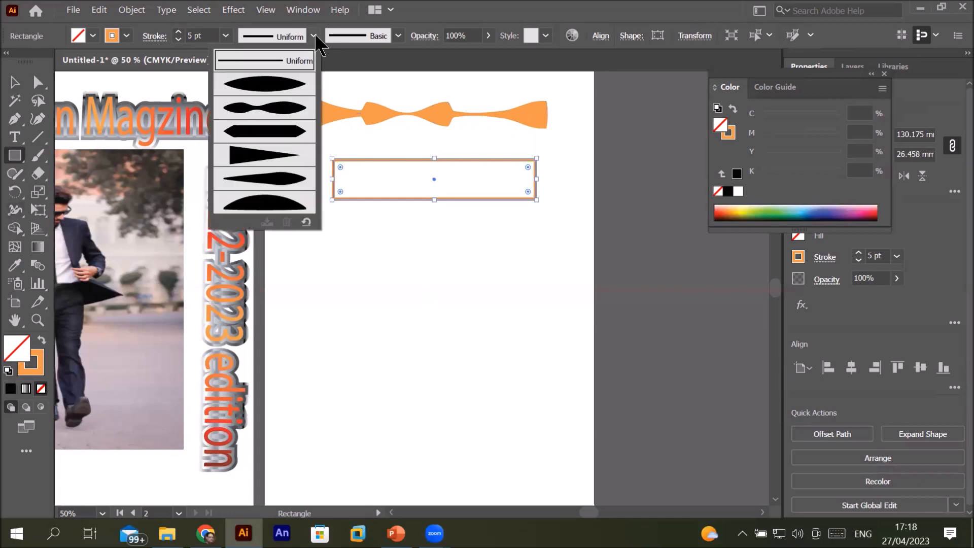
pyautogui.click(283, 87)
pyautogui.scroll(2, 507, 144)
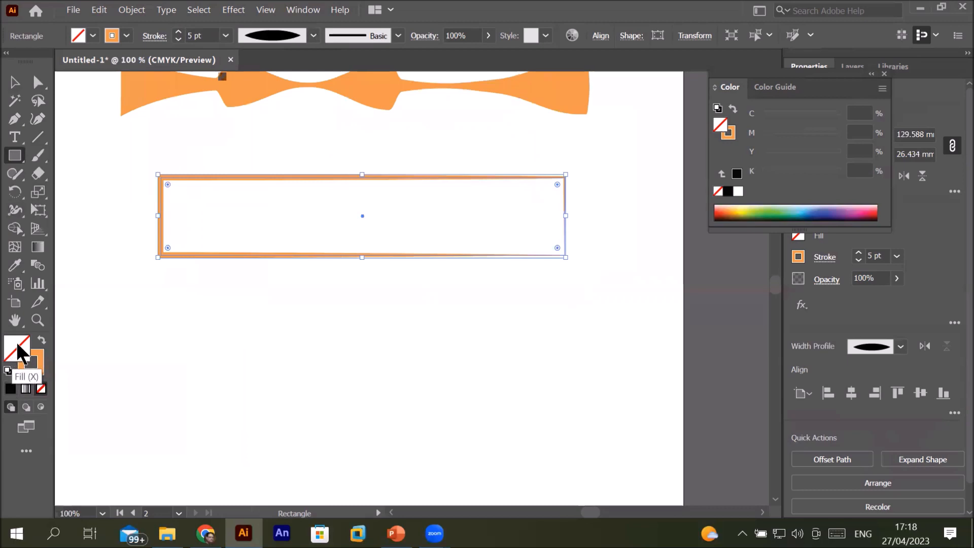
# Reset the rectangle to the default white fill and black stroke, and set its stroke weight to 7 pt.
pyautogui.click(36, 362)
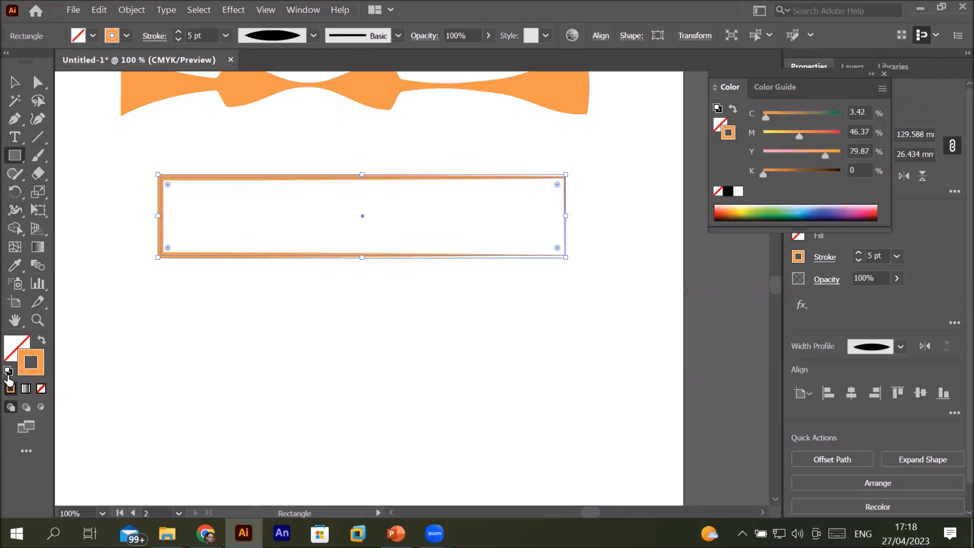
pyautogui.click(7, 374)
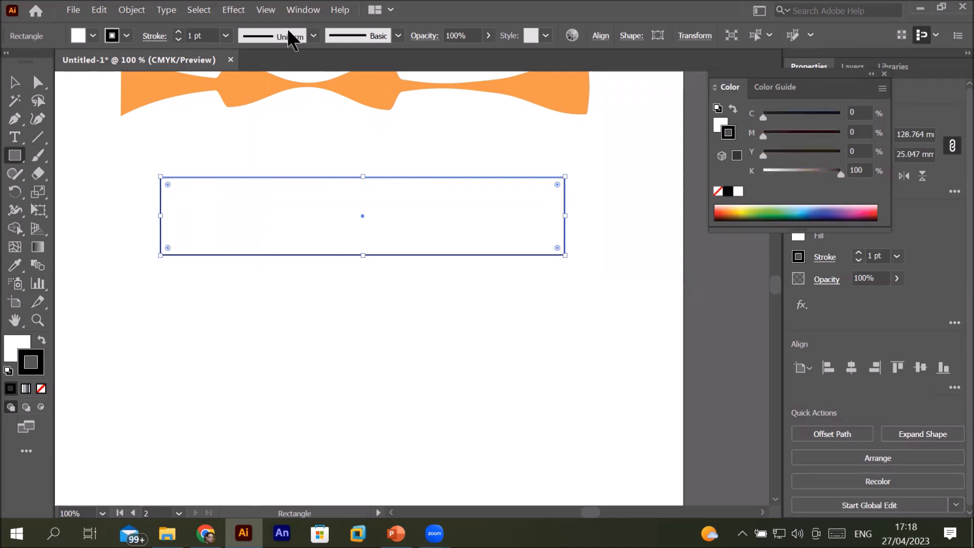
pyautogui.click(178, 33)
pyautogui.click(178, 33)
pyautogui.click(178, 33)
pyautogui.click(178, 32)
pyautogui.click(178, 32)
pyautogui.click(178, 33)
# Try the one-sided tapering width profile on the rectangle's stroke, and apply the elliptical profile instead.
pyautogui.click(312, 33)
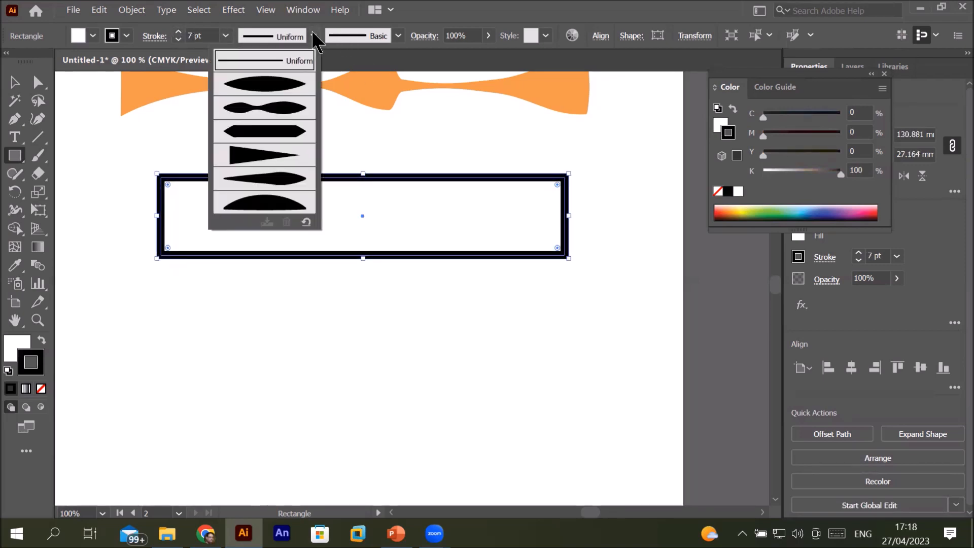
pyautogui.click(283, 84)
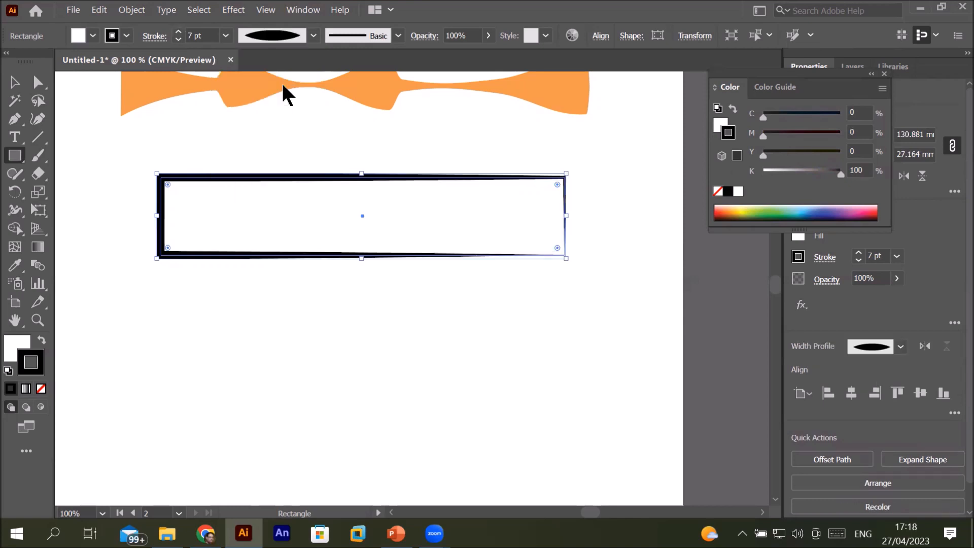
pyautogui.click(313, 37)
pyautogui.click(282, 147)
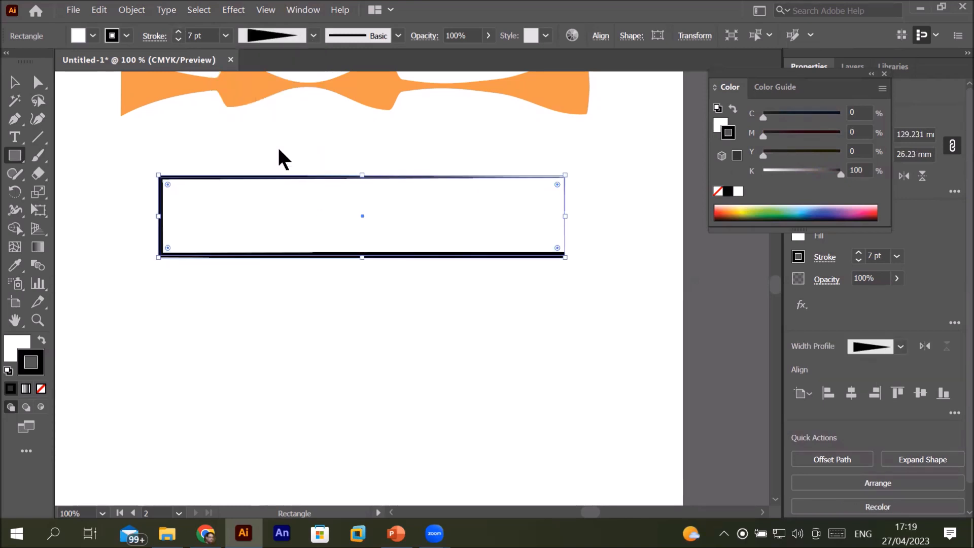
pyautogui.click(314, 37)
pyautogui.click(299, 81)
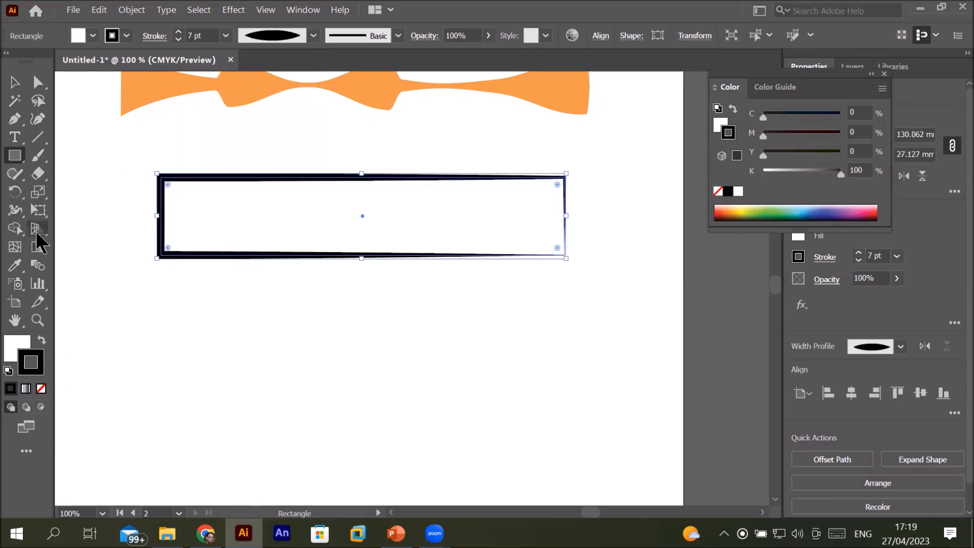
# Widen the rectangle's upper and lower edges near their middles with the Width tool to form two thick bulges.
pyautogui.click(16, 215)
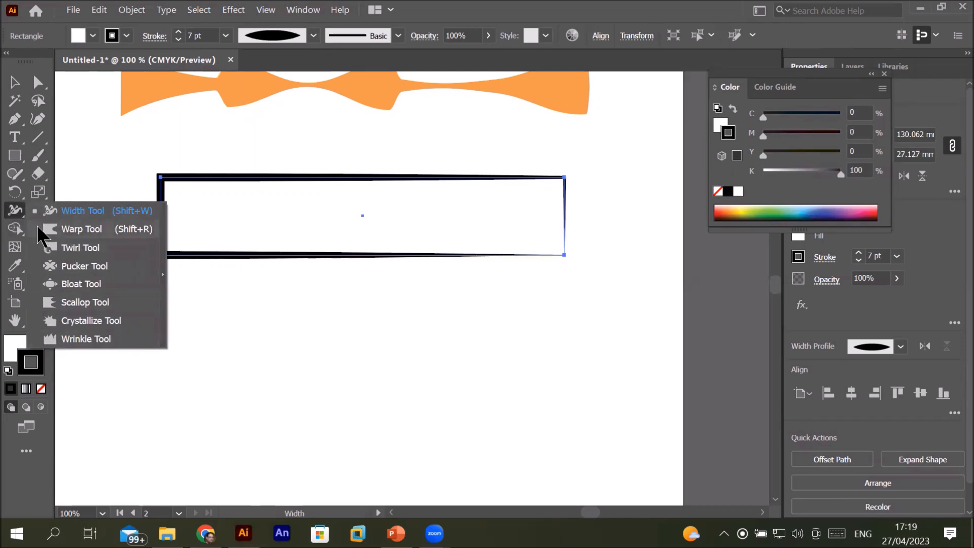
pyautogui.click(100, 212)
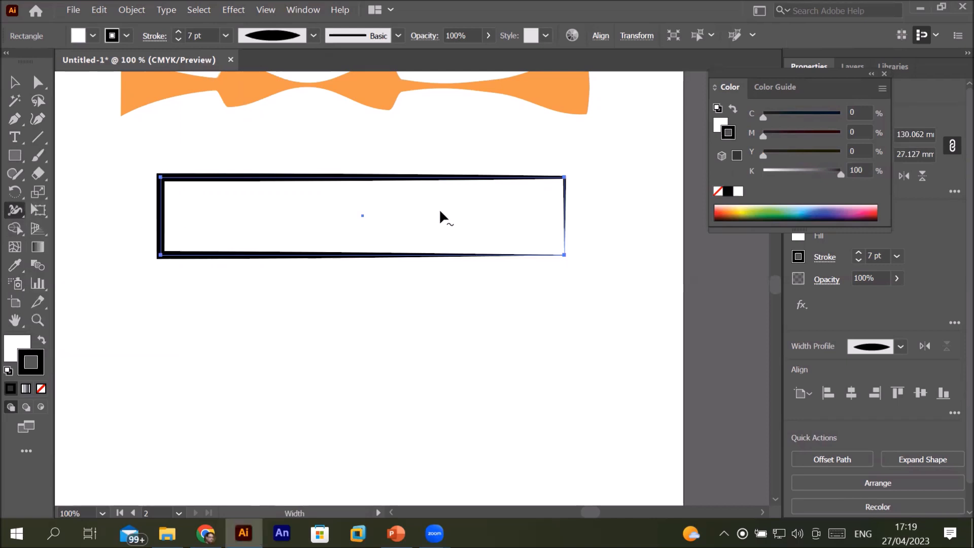
pyautogui.moveTo(335, 194); pyautogui.dragTo(335, 202)
pyautogui.moveTo(342, 267); pyautogui.dragTo(347, 278)
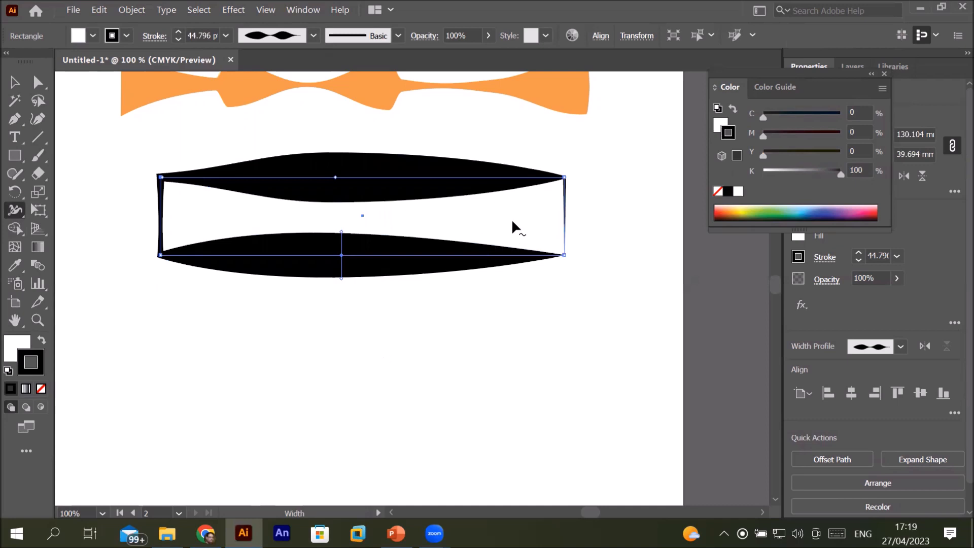
# Bulge the stroke on the rectangle's right edge, and narrow the upper and lower edges to the right of their bulges.
pyautogui.scroll(2, 463, 212)
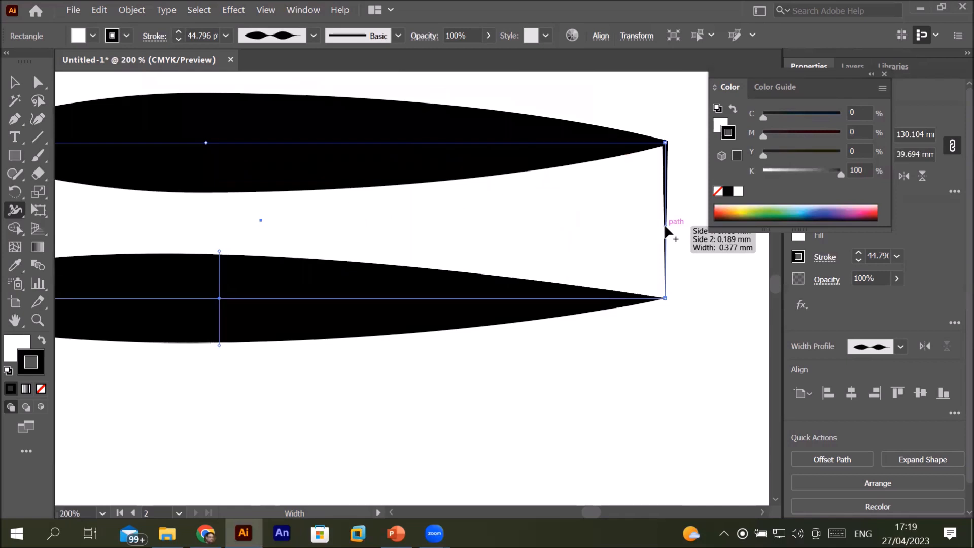
pyautogui.moveTo(668, 224)
pyautogui.mouseDown()
pyautogui.moveTo(683, 224)
pyautogui.moveTo(667, 233)
pyautogui.moveTo(681, 235)
pyautogui.mouseUp()
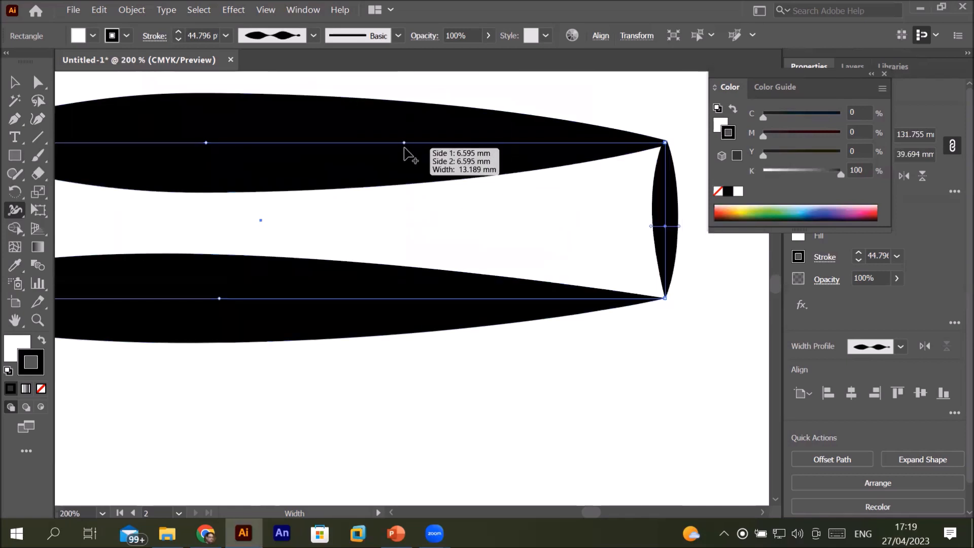
pyautogui.moveTo(406, 145)
pyautogui.mouseDown()
pyautogui.moveTo(415, 159)
pyautogui.moveTo(410, 203)
pyautogui.moveTo(418, 159)
pyautogui.mouseUp()
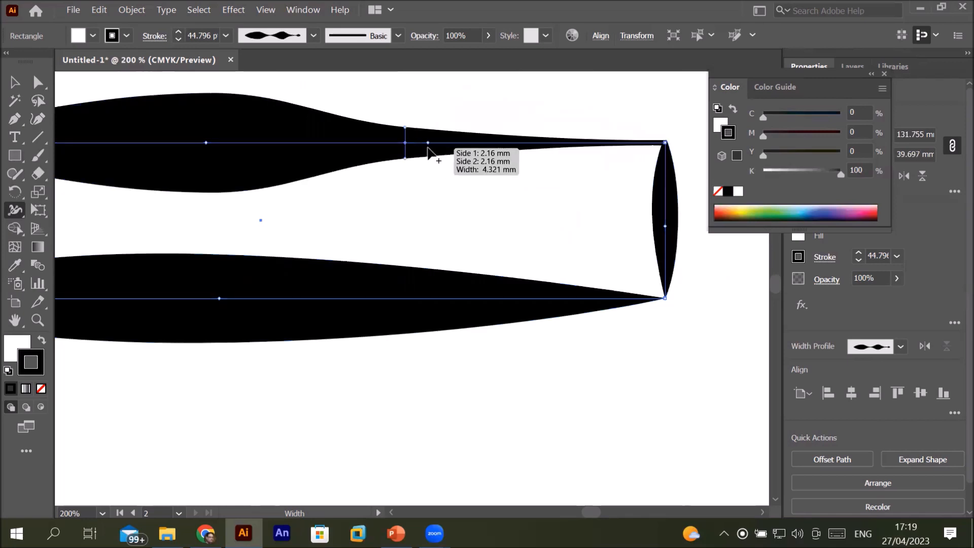
pyautogui.moveTo(400, 299)
pyautogui.mouseDown()
pyautogui.moveTo(400, 374)
pyautogui.moveTo(407, 315)
pyautogui.mouseUp()
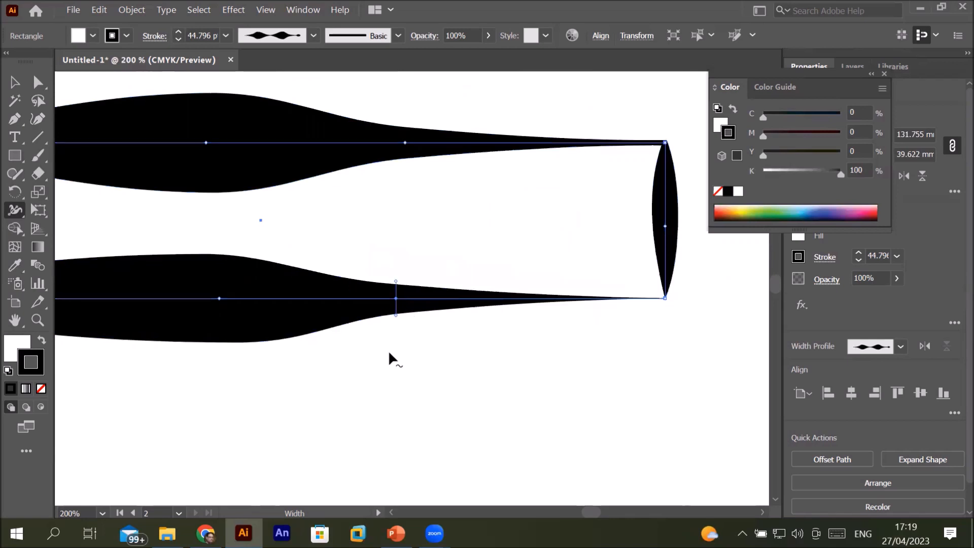
pyautogui.scroll(-2, 374, 352)
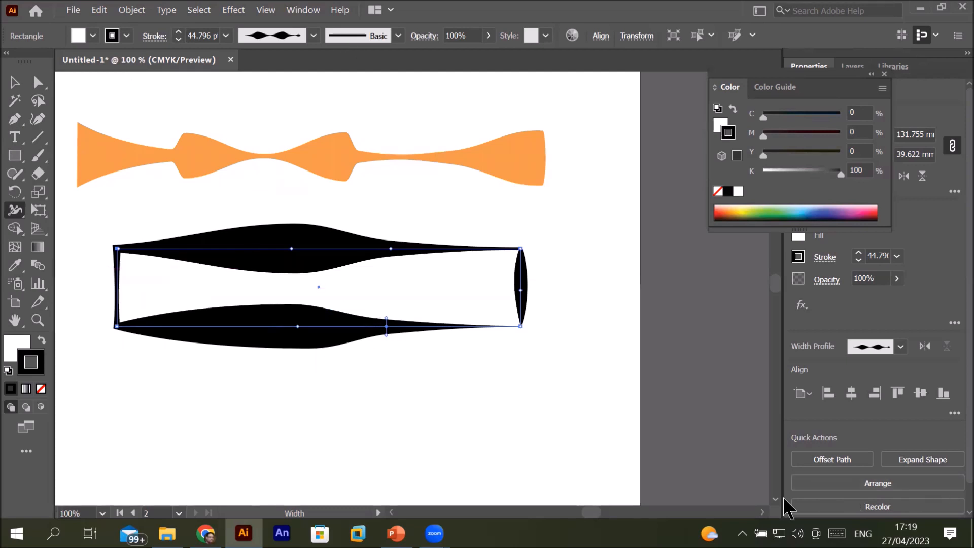
pyautogui.scroll(-3, 784, 506)
pyautogui.scroll(-1, 784, 500)
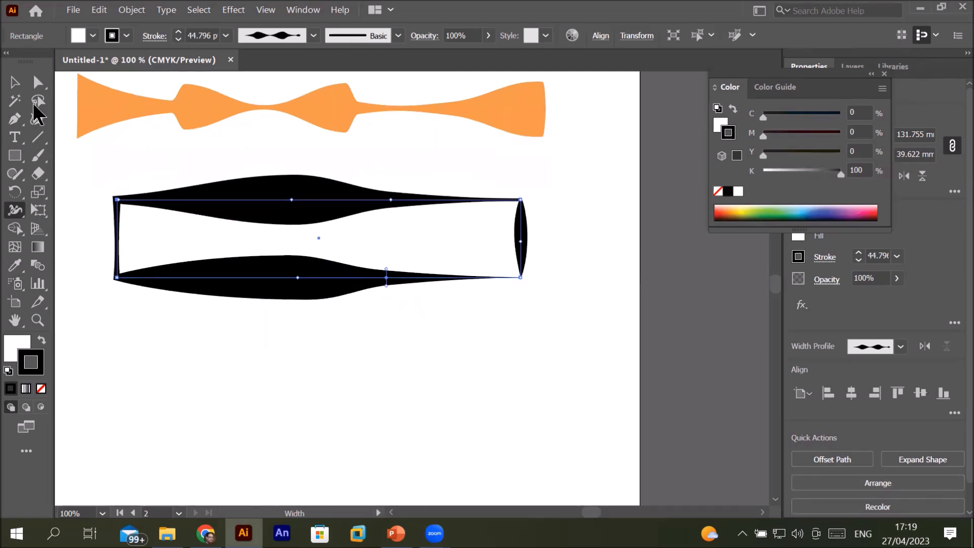
# Draw an arc about 33 × 31 mm below the rectangle with the Arc tool, adjusting its curvature so it bows toward the upper left.
pyautogui.click(38, 137)
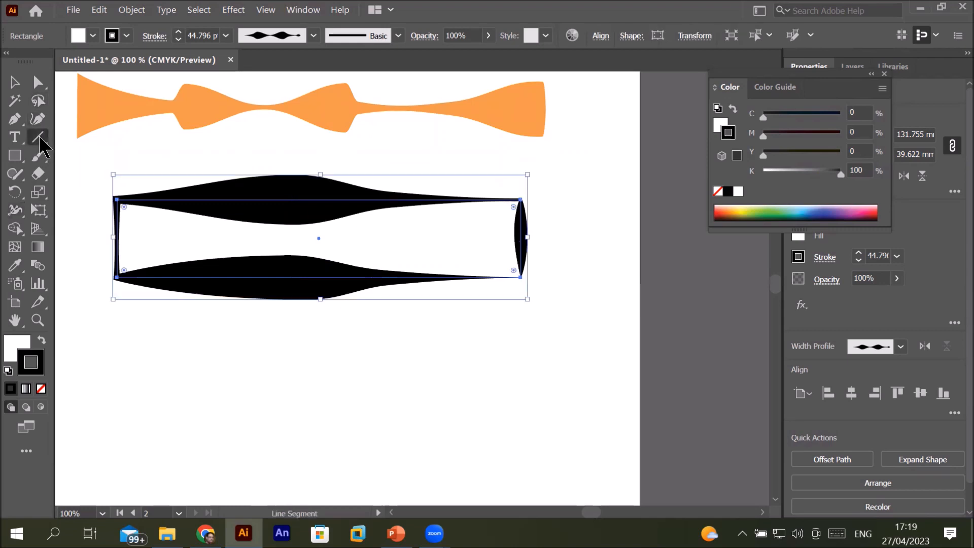
pyautogui.click(89, 156)
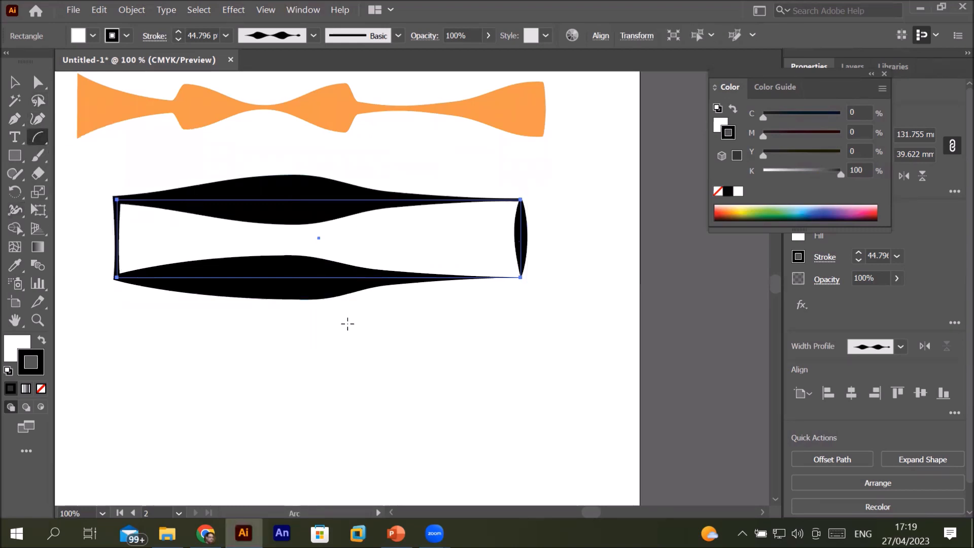
pyautogui.moveTo(360, 415)
pyautogui.mouseDown()
pyautogui.moveTo(383, 372)
pyautogui.moveTo(463, 317)
pyautogui.mouseUp()
pyautogui.press('Down')
pyautogui.press('Down')
pyautogui.press('Down')
pyautogui.press('Down')
pyautogui.press('Down')
pyautogui.press('Down')
pyautogui.press('Down')
pyautogui.press('Down')
pyautogui.press('Down')
pyautogui.press('Down')
pyautogui.press('Down')
pyautogui.press('Down')
pyautogui.press('Down')
pyautogui.press('Down')
pyautogui.press('Down')
pyautogui.press('Down')
pyautogui.press('Up')
pyautogui.press('Up')
pyautogui.press('Up')
pyautogui.press('Up')
pyautogui.press('Up')
pyautogui.press('Up')
pyautogui.press('Up')
pyautogui.press('Up')
pyautogui.press('Up')
pyautogui.press('Up')
pyautogui.press('Up')
pyautogui.press('Up')
pyautogui.press('Up')
pyautogui.press('Up')
pyautogui.press('Up')
pyautogui.press('Up')
pyautogui.press('Up')
pyautogui.press('Up')
pyautogui.press('x')
pyautogui.press('x')
pyautogui.press('x')
pyautogui.press('x')
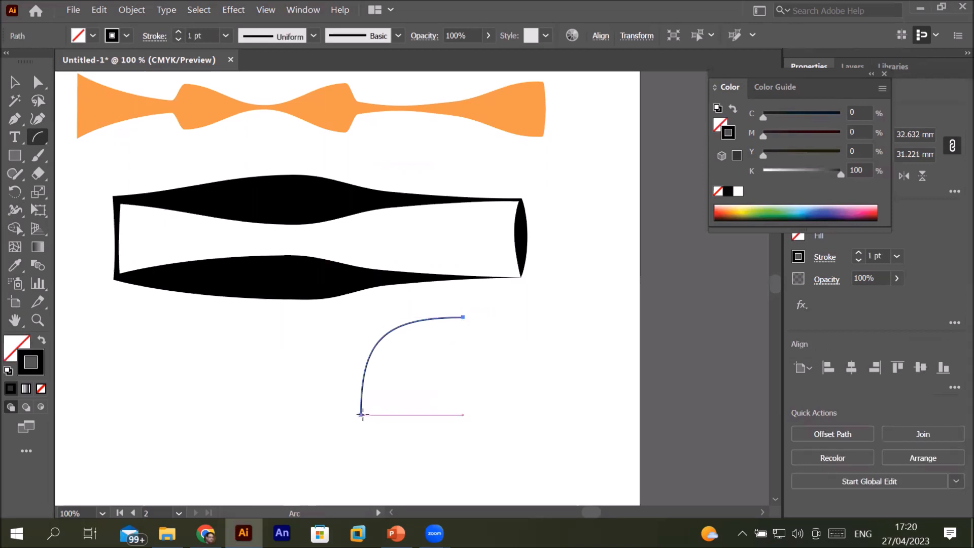
# Draw a second arc between the first arc's endpoints, flipped to bow toward the lower right and complete a leaf shape.
pyautogui.moveTo(361, 414); pyautogui.dragTo(463, 318)
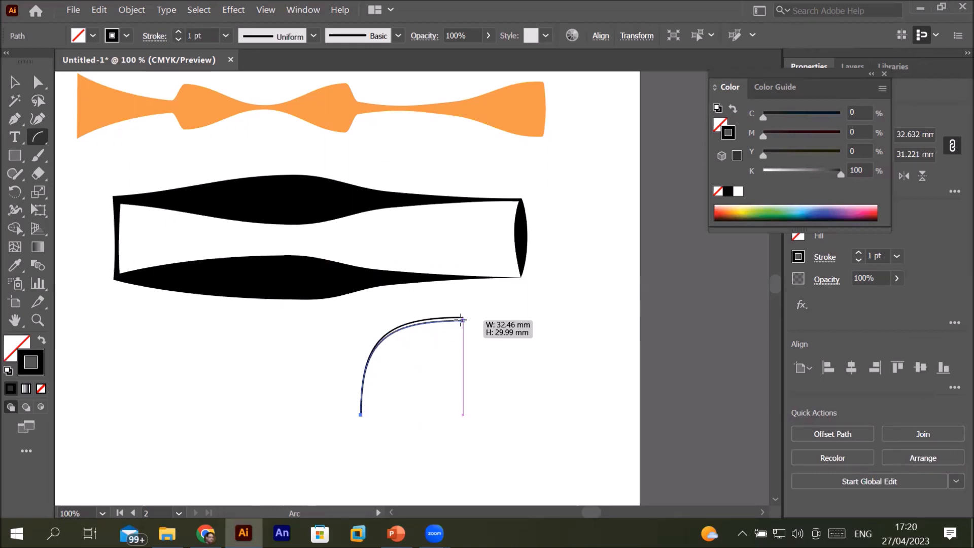
pyautogui.moveTo(461, 320); pyautogui.dragTo(463, 318)
pyautogui.press('f')
pyautogui.press('f')
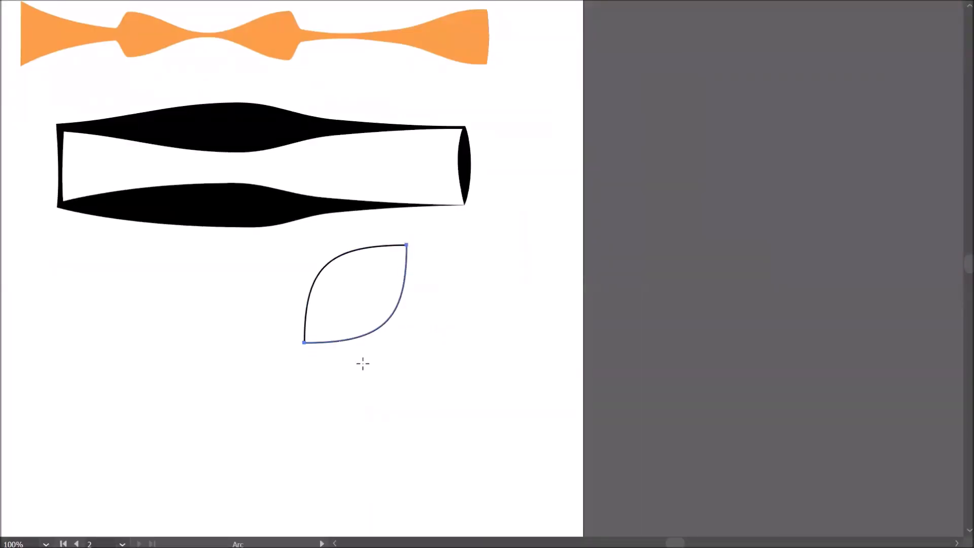
pyautogui.press('f')
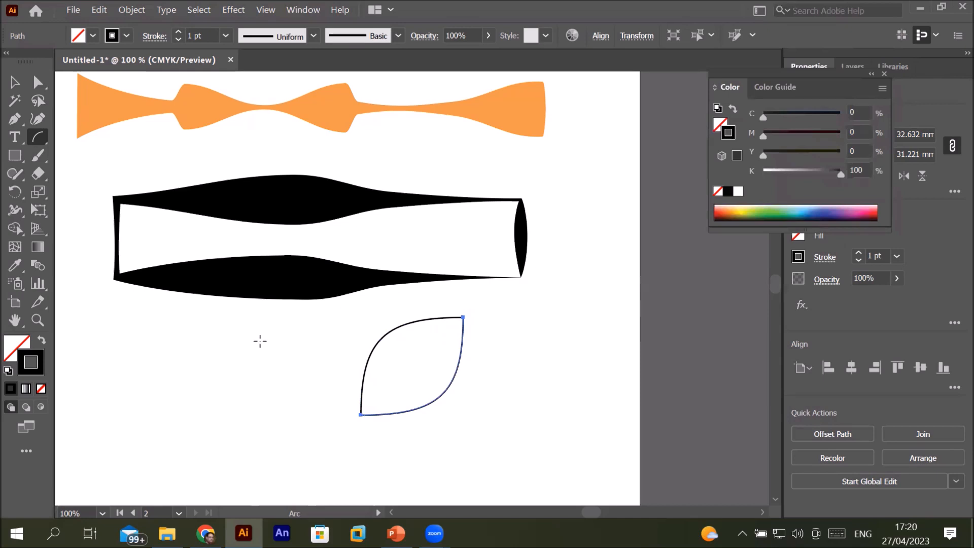
# Select the orange line, the rectangle and the leaf arcs, and move them together mostly off the artboard's right side.
pyautogui.scroll(-1, 260, 341)
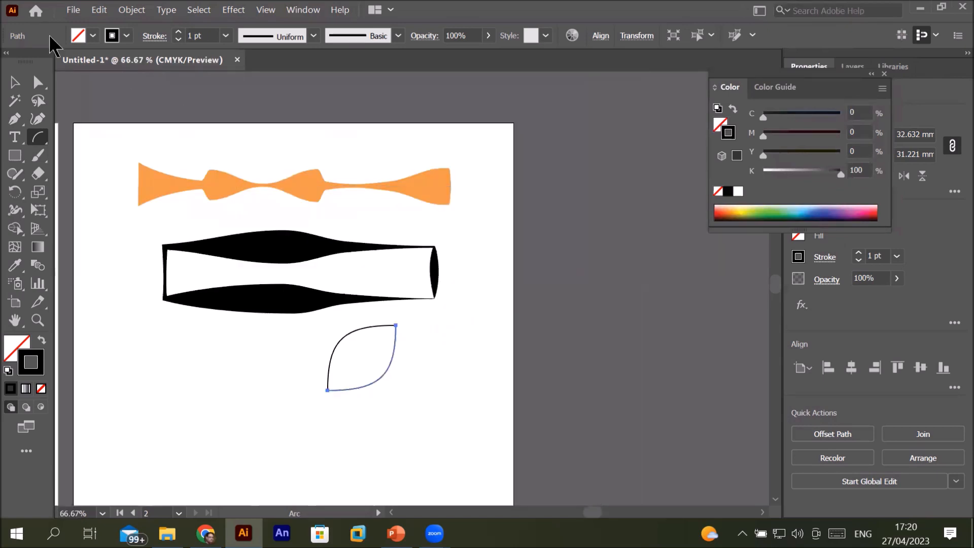
pyautogui.click(16, 82)
pyautogui.moveTo(93, 133); pyautogui.dragTo(461, 413)
pyautogui.moveTo(321, 300); pyautogui.dragTo(637, 224)
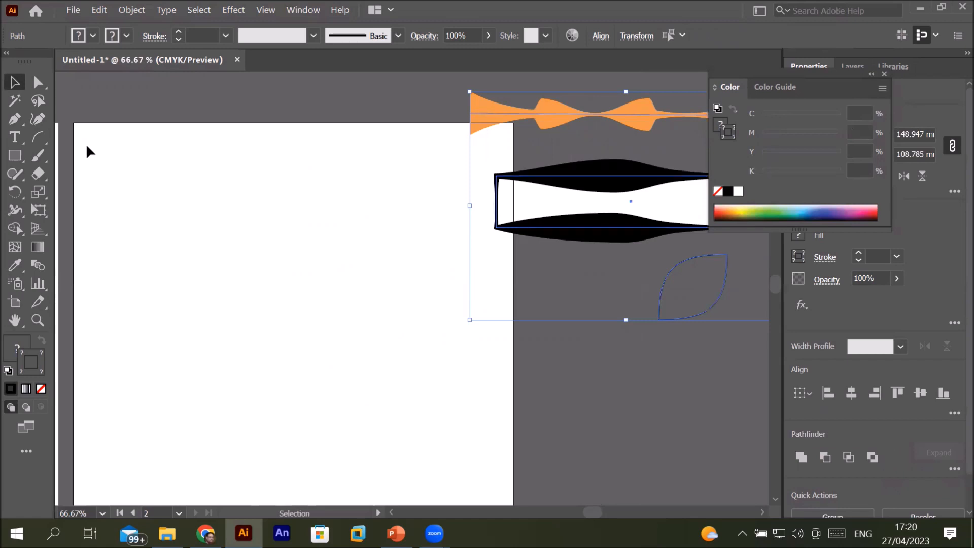
# Draw an arc about 64 × 42 mm on the cleared artboard, adjusting its curvature and flipping it to bow toward the upper left.
pyautogui.click(38, 137)
pyautogui.moveTo(246, 297); pyautogui.dragTo(379, 209)
pyautogui.press('Down')
pyautogui.press('Down')
pyautogui.press('Down')
pyautogui.press('Down')
pyautogui.press('Down')
pyautogui.press('Down')
pyautogui.press('Down')
pyautogui.press('Down')
pyautogui.press('Down')
pyautogui.press('Down')
pyautogui.press('Down')
pyautogui.press('Up')
pyautogui.press('Up')
pyautogui.press('Up')
pyautogui.press('Up')
pyautogui.press('Up')
pyautogui.press('Up')
pyautogui.press('Up')
pyautogui.press('Up')
pyautogui.press('Up')
pyautogui.press('Up')
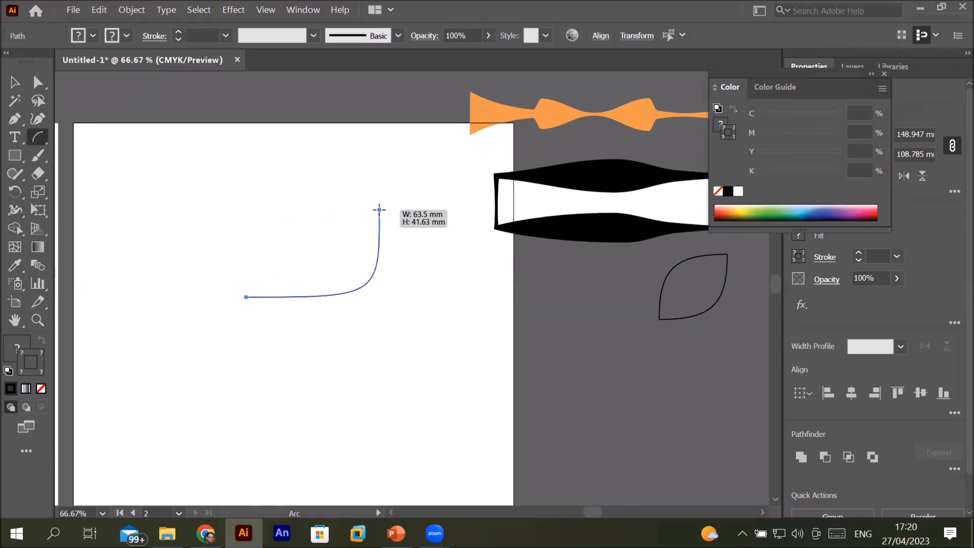
pyautogui.press('x')
pyautogui.press('x')
pyautogui.moveTo(379, 209); pyautogui.dragTo(379, 209)
pyautogui.press('x')
pyautogui.press('x')
pyautogui.press('x')
pyautogui.press('x')
pyautogui.press('x')
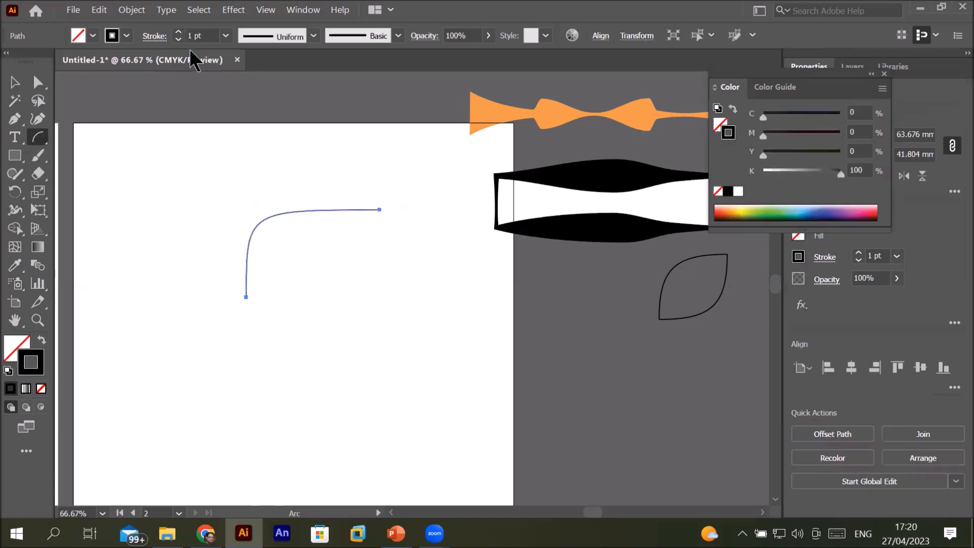
# Set the new arc's stroke weight to 15 pt and apply the width profile with two bulges.
pyautogui.click(178, 34)
pyautogui.click(178, 34)
pyautogui.click(179, 35)
pyautogui.click(178, 35)
pyautogui.click(178, 34)
pyautogui.click(178, 34)
pyautogui.click(178, 33)
pyautogui.click(178, 34)
pyautogui.click(178, 34)
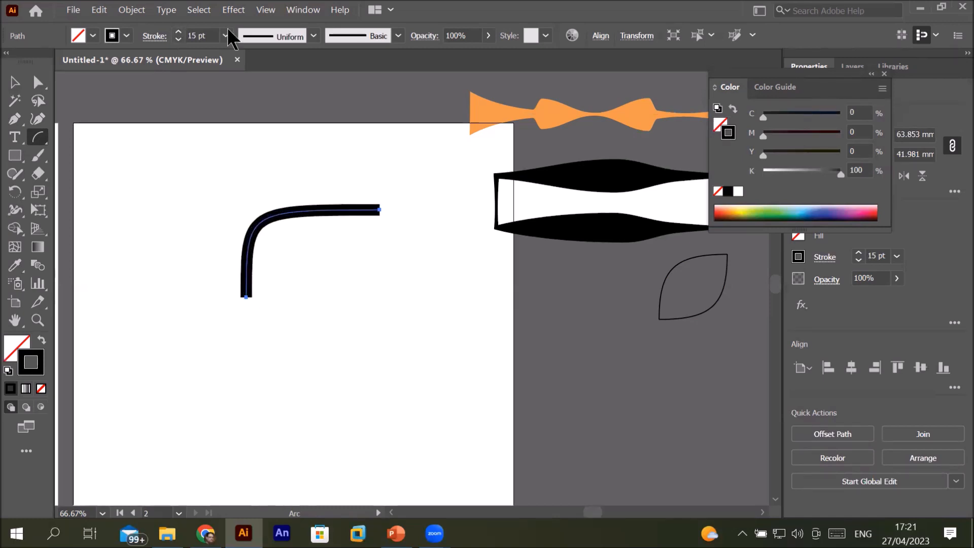
pyautogui.click(314, 36)
pyautogui.click(277, 104)
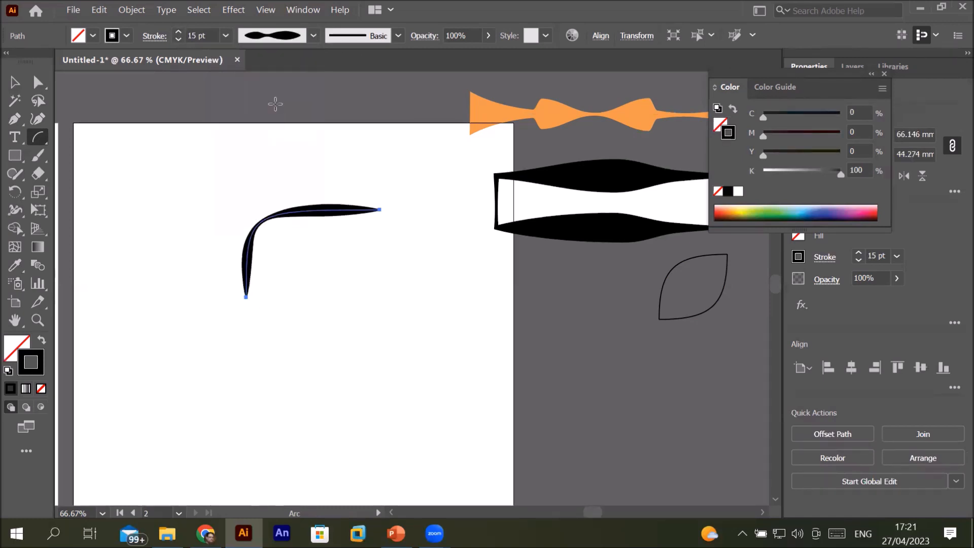
# Open the Artistic_Ink brush library, enlarge it, switch to Artistic_ScrollPen, and apply the Scroll Pen 1 brush to the selected arc.
pyautogui.click(394, 36)
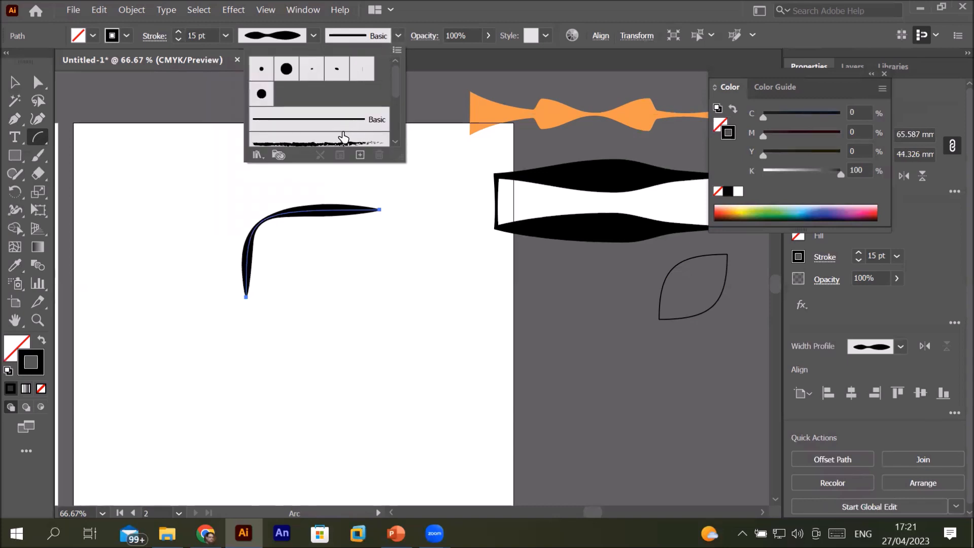
pyautogui.click(254, 154)
pyautogui.moveTo(300, 207)
pyautogui.click(424, 239)
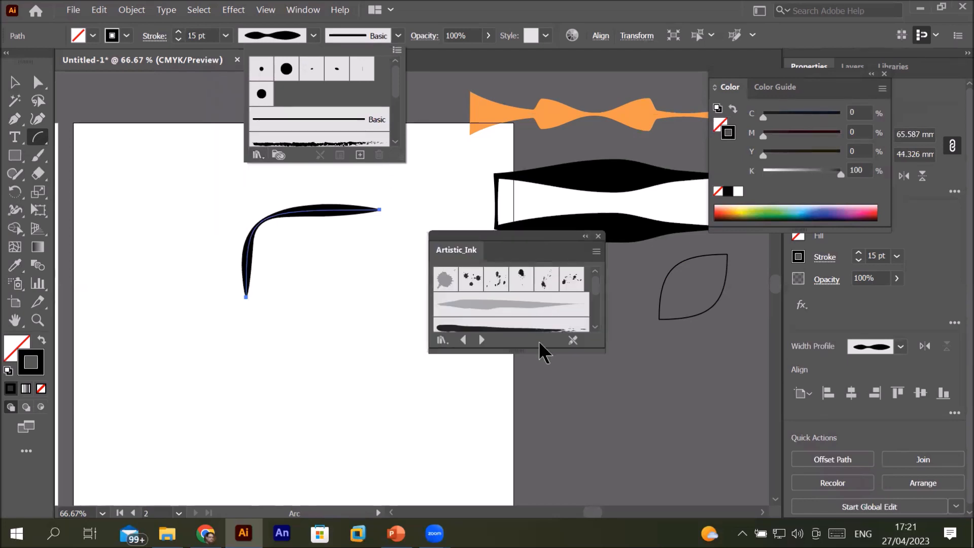
pyautogui.moveTo(534, 351); pyautogui.dragTo(543, 451)
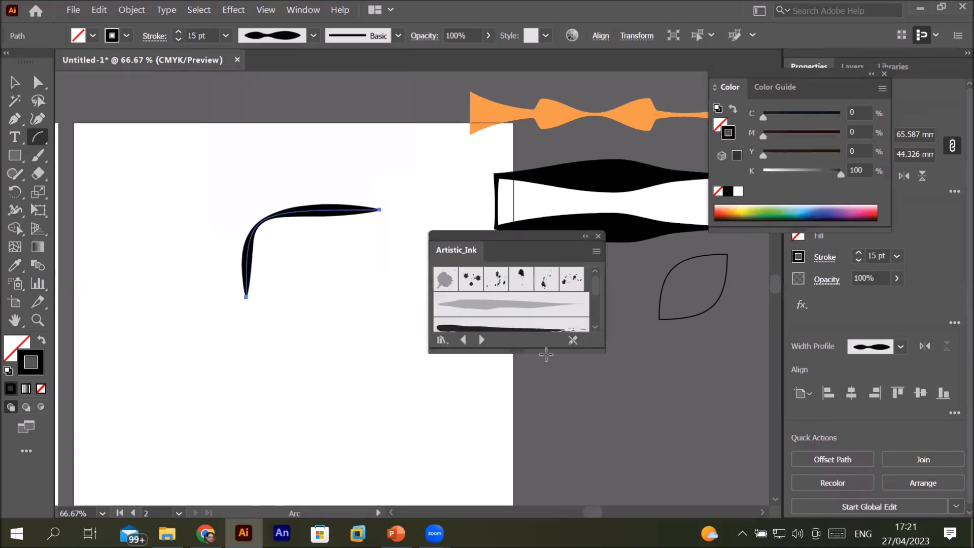
pyautogui.moveTo(545, 351); pyautogui.dragTo(554, 425)
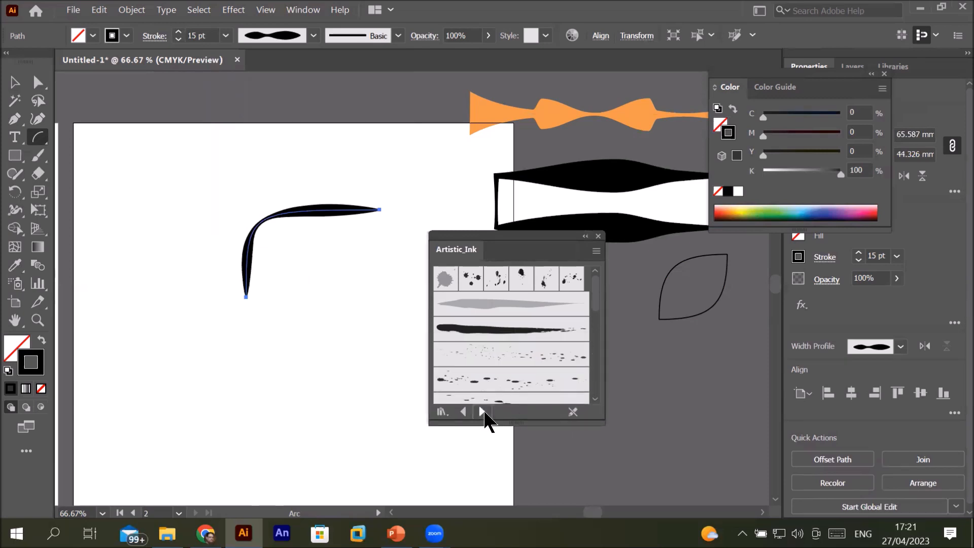
pyautogui.click(482, 412)
pyautogui.click(482, 412)
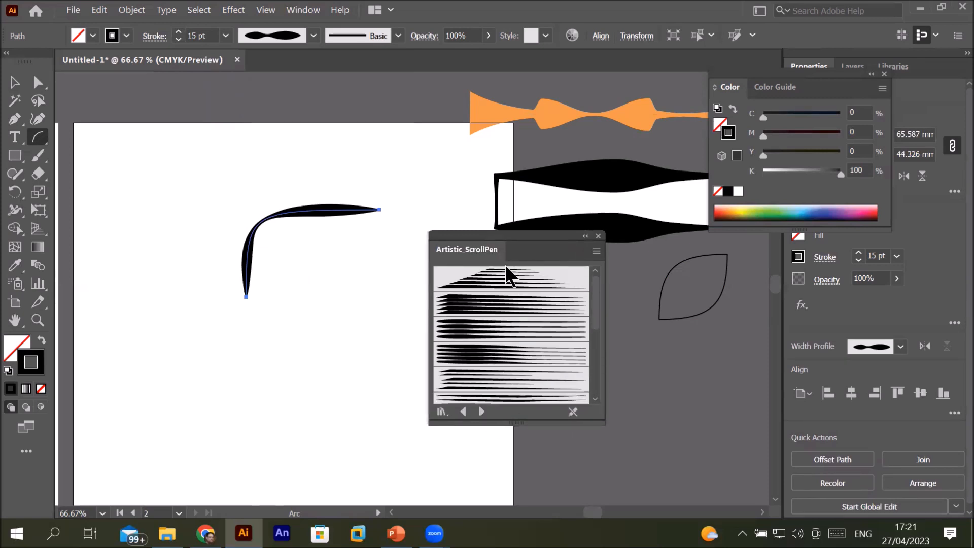
pyautogui.click(514, 289)
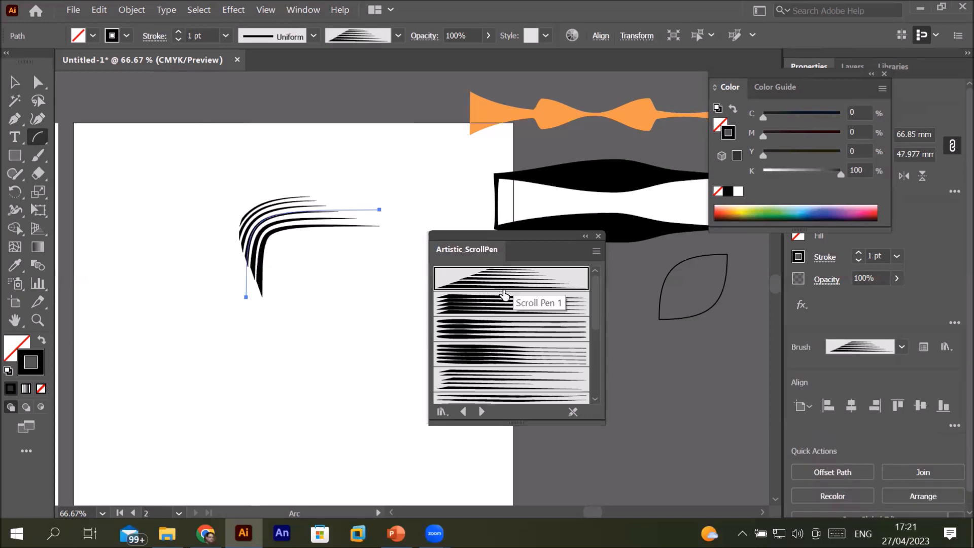
pyautogui.moveTo(486, 238); pyautogui.dragTo(633, 279)
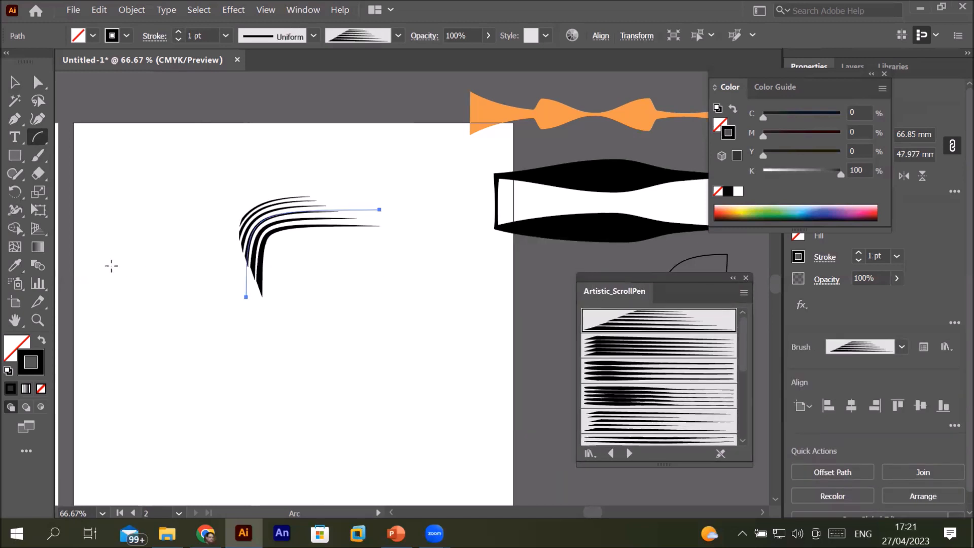
# Move the brushed arc slightly to the right and create a copy of it rotated 44° about its lower endpoint.
pyautogui.click(14, 82)
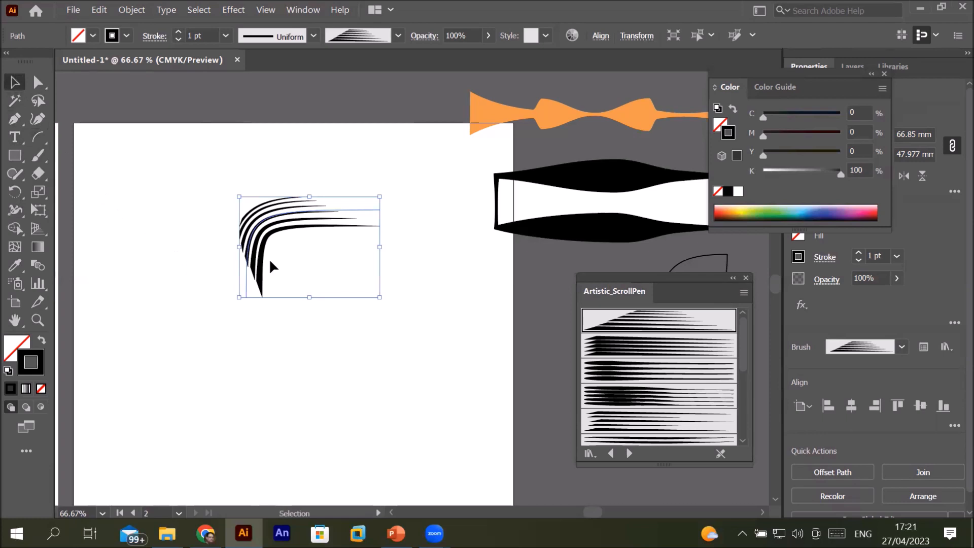
pyautogui.moveTo(254, 256); pyautogui.dragTo(301, 257)
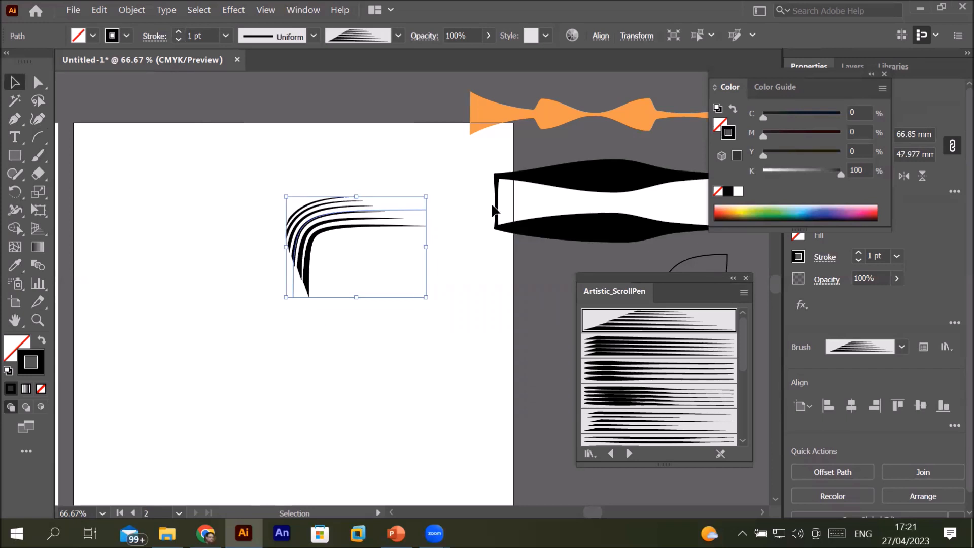
pyautogui.press('r')
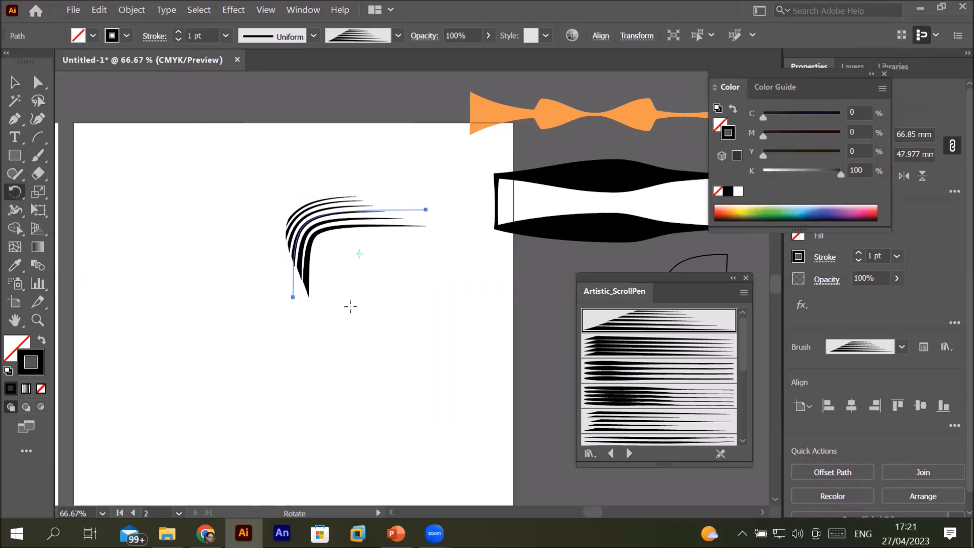
pyautogui.keyDown('alt'); pyautogui.click(293, 299); pyautogui.keyUp('alt')
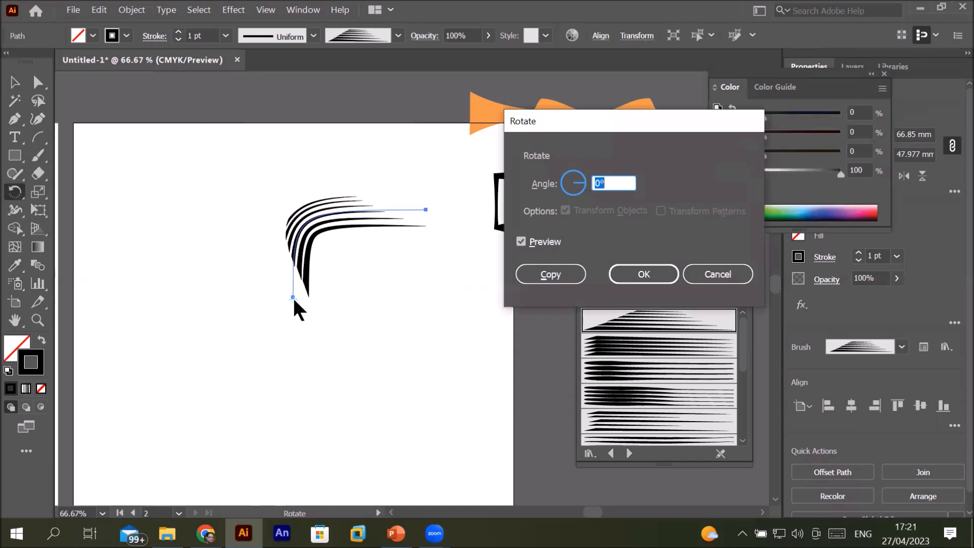
pyautogui.write('1')
pyautogui.press('Up')
pyautogui.press('Up')
pyautogui.press('Up')
pyautogui.press('Up')
pyautogui.press('Up')
pyautogui.press('Up')
pyautogui.press('Up')
pyautogui.press('Up')
pyautogui.press('Up')
pyautogui.press('Up')
pyautogui.press('Up')
pyautogui.press('Up')
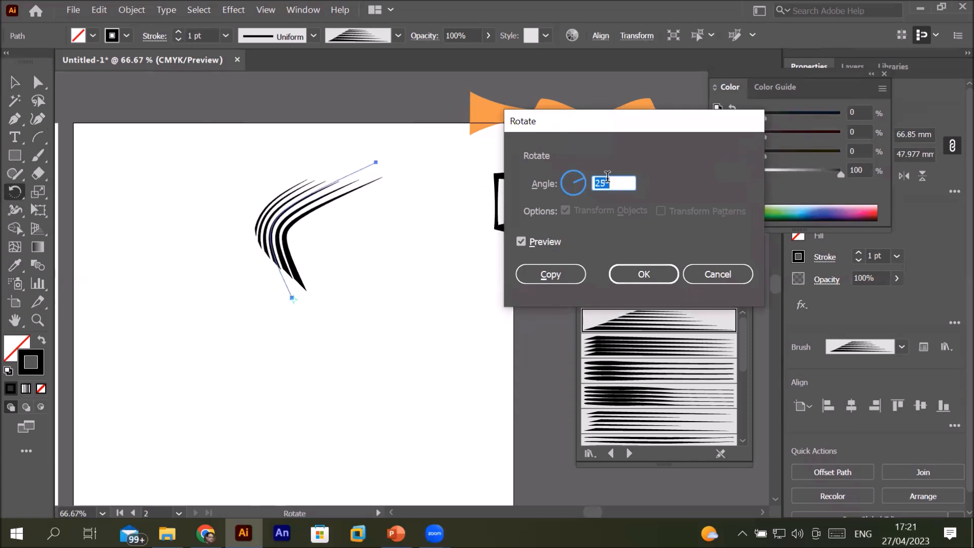
pyautogui.press('Up')
pyautogui.press('Up')
pyautogui.press('Up')
pyautogui.press('Up')
pyautogui.press('Up')
pyautogui.press('Up')
pyautogui.press('Up')
pyautogui.press('Up')
pyautogui.press('Up')
pyautogui.press('Up')
pyautogui.press('Up')
pyautogui.press('Up')
pyautogui.press('Up')
pyautogui.press('Up')
pyautogui.press('Up')
pyautogui.press('Up')
pyautogui.press('Up')
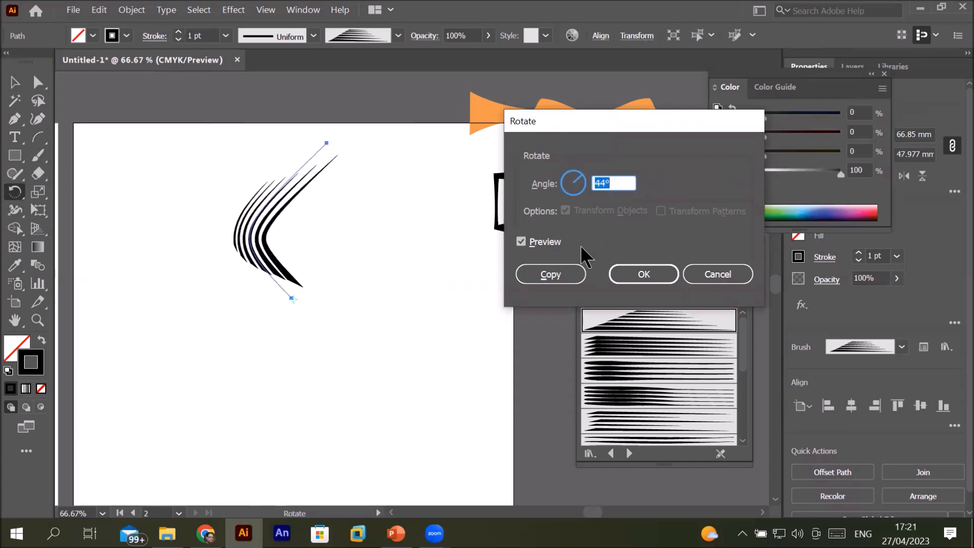
pyautogui.click(550, 275)
# Repeat the rotated copy six more times to complete an eight-armed pinwheel.
pyautogui.hotkey('ctrl', 'd')
pyautogui.hotkey('ctrl', 'd')
pyautogui.hotkey('ctrl', 'd')
pyautogui.hotkey('ctrl', 'd')
pyautogui.hotkey('ctrl', 'd')
pyautogui.hotkey('ctrl', 'd')
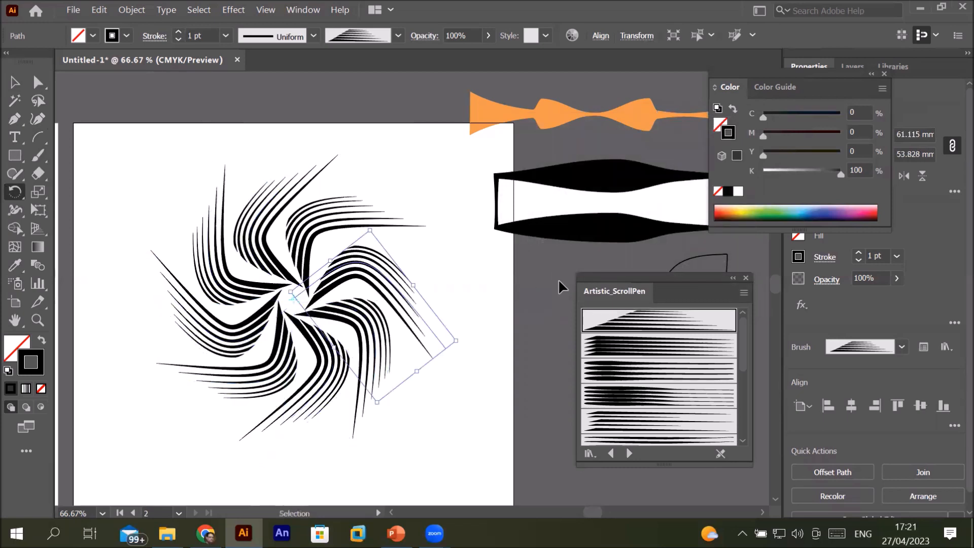
pyautogui.press('r')
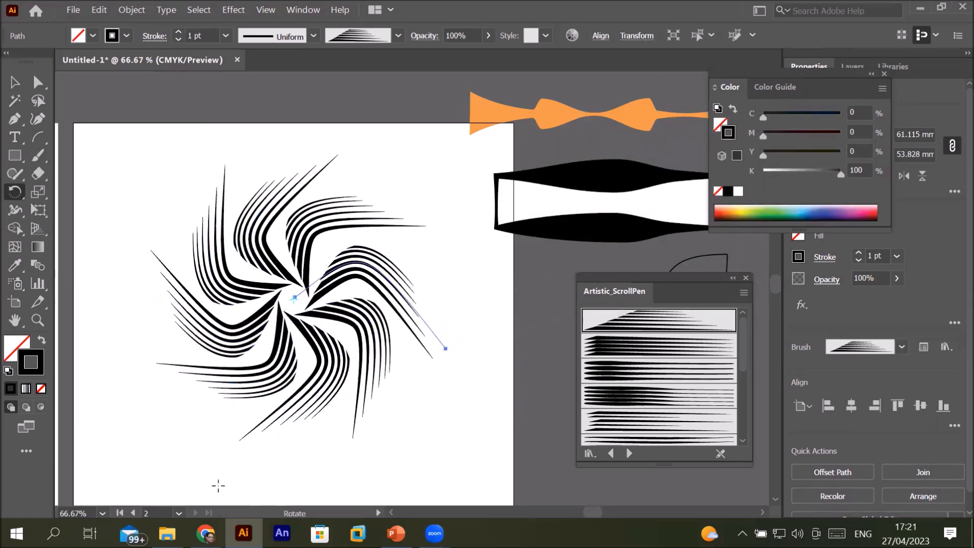
# Select all the pinwheel arms and scale them down to about 54 × 51 mm in the artboard's upper left area.
pyautogui.click(15, 82)
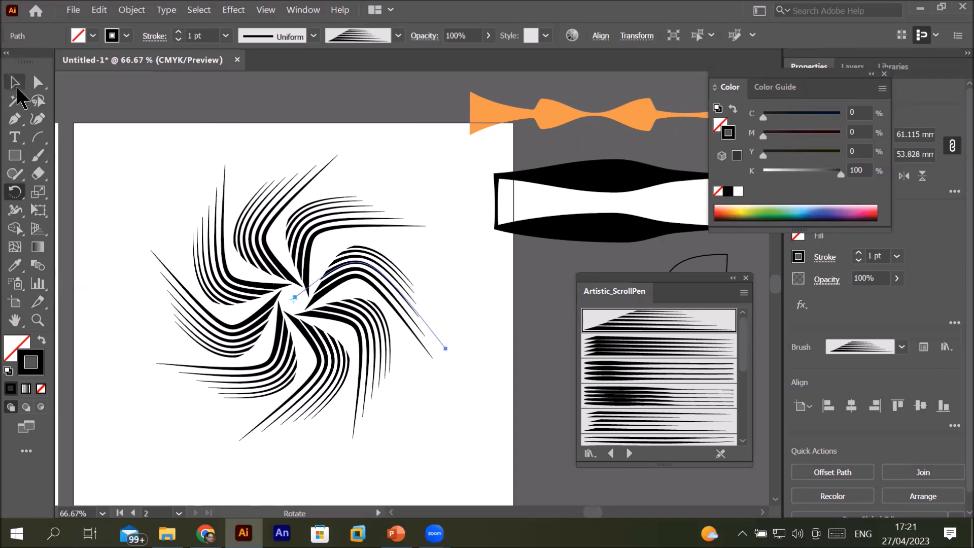
pyautogui.click(175, 435)
pyautogui.moveTo(108, 155); pyautogui.dragTo(265, 263)
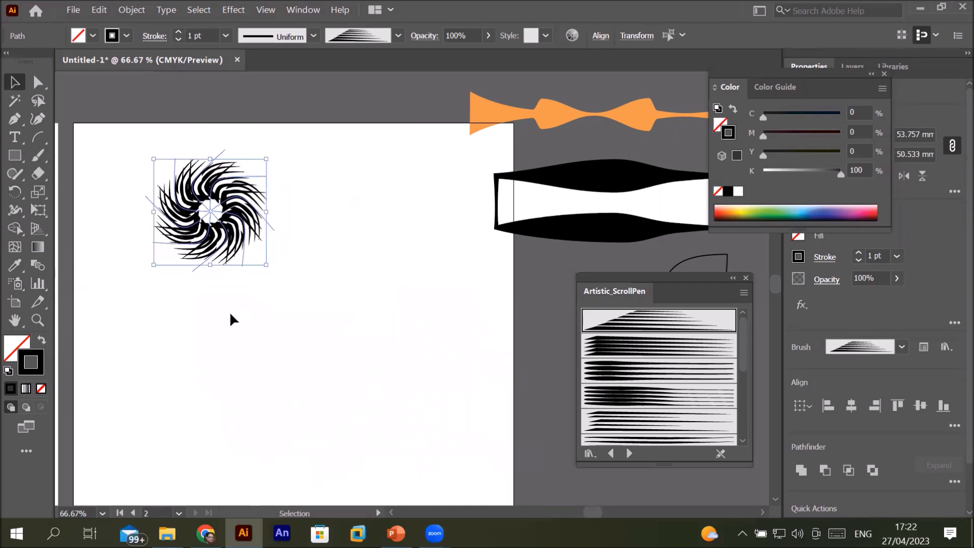
# Group all the pinwheel arms and move the group down and right toward the artboard's upper middle.
pyautogui.click(230, 319)
pyautogui.moveTo(231, 200)
pyautogui.mouseDown()
pyautogui.moveTo(239, 126)
pyautogui.moveTo(234, 185)
pyautogui.mouseUp()
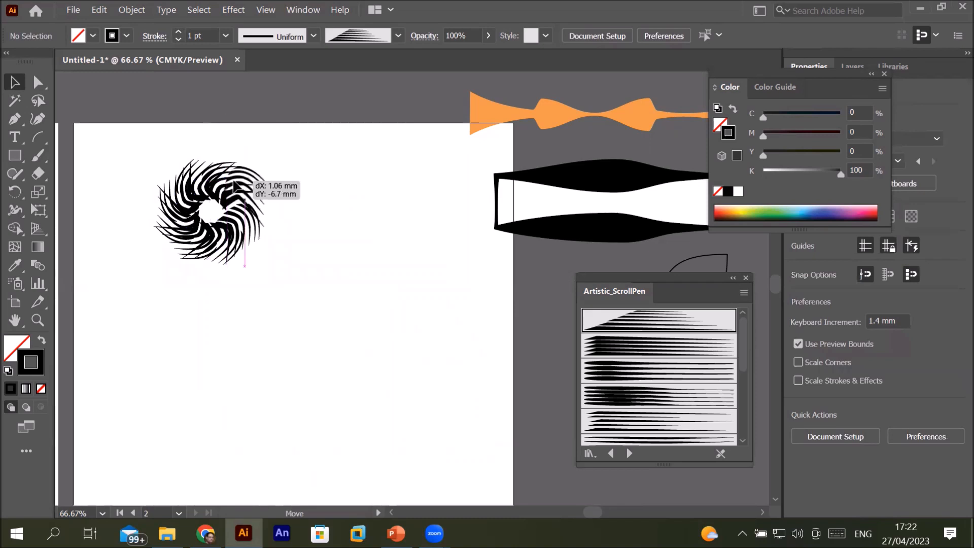
pyautogui.moveTo(134, 144)
pyautogui.mouseDown()
pyautogui.moveTo(232, 288)
pyautogui.moveTo(300, 304)
pyautogui.mouseUp()
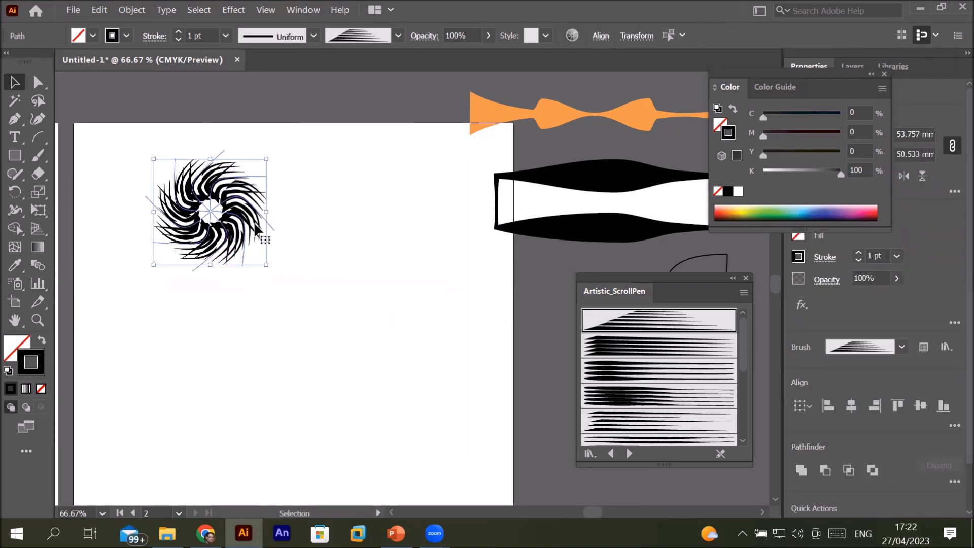
pyautogui.rightClick(257, 228)
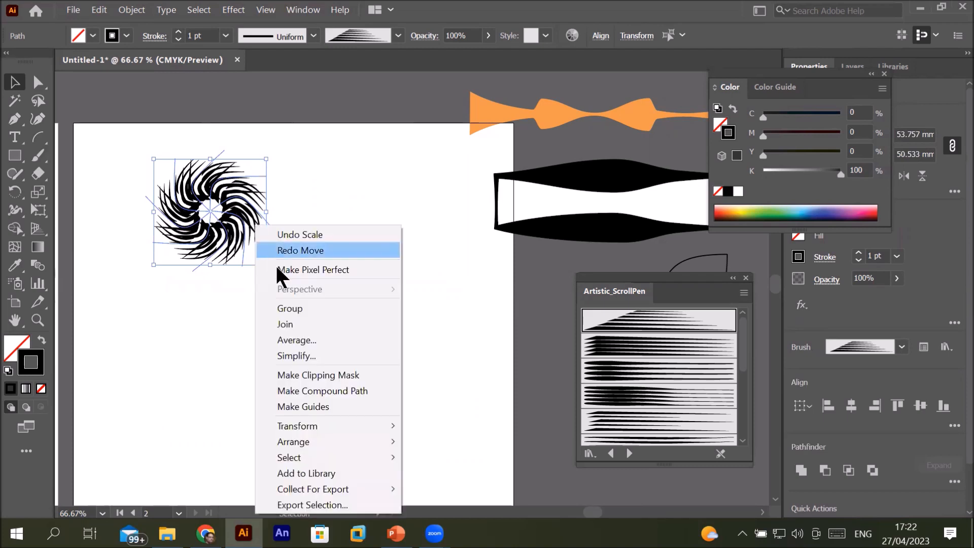
pyautogui.click(299, 305)
pyautogui.moveTo(223, 226); pyautogui.dragTo(321, 287)
# Create a copy of the pinwheel group rotated 36° about a point directly below it.
pyautogui.scroll(-1, 406, 321)
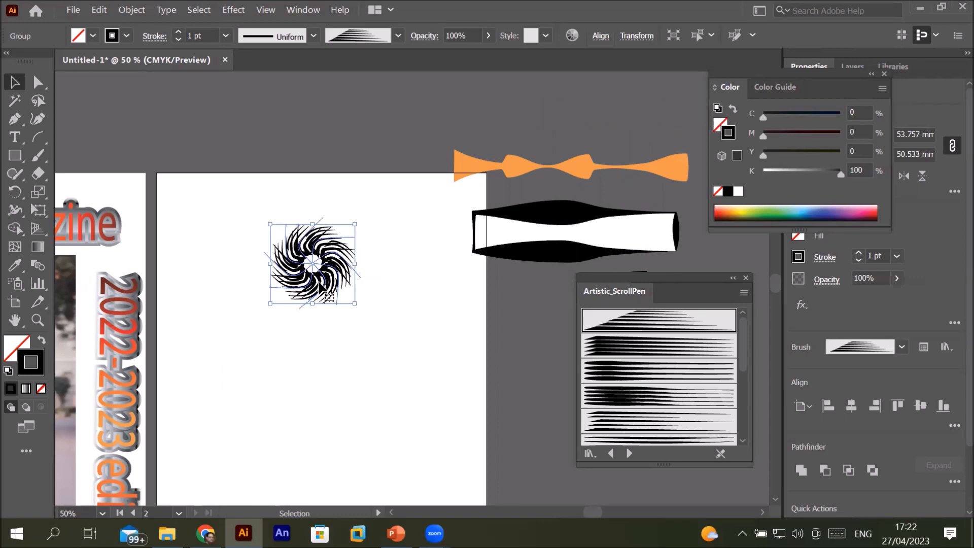
pyautogui.press('r')
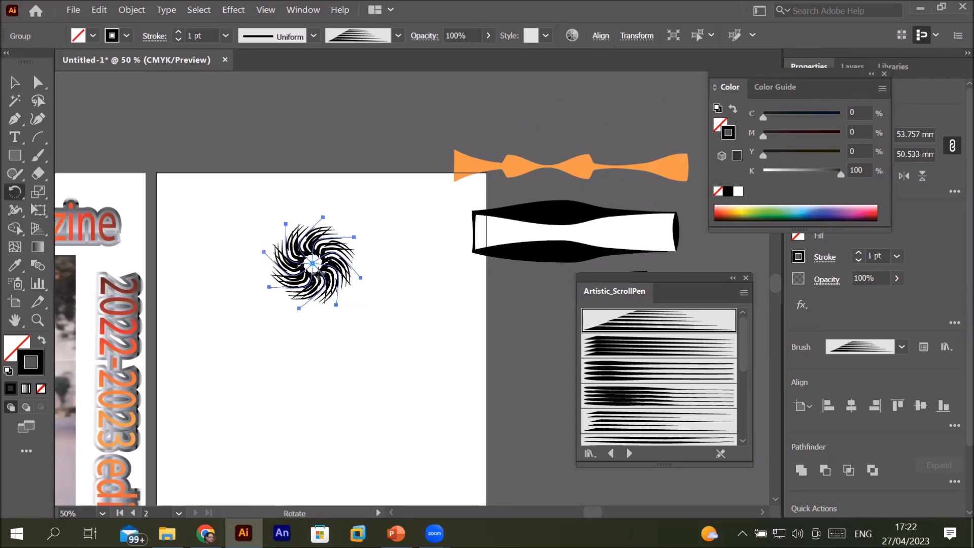
pyautogui.keyDown('alt'); pyautogui.click(314, 351); pyautogui.keyUp('alt')
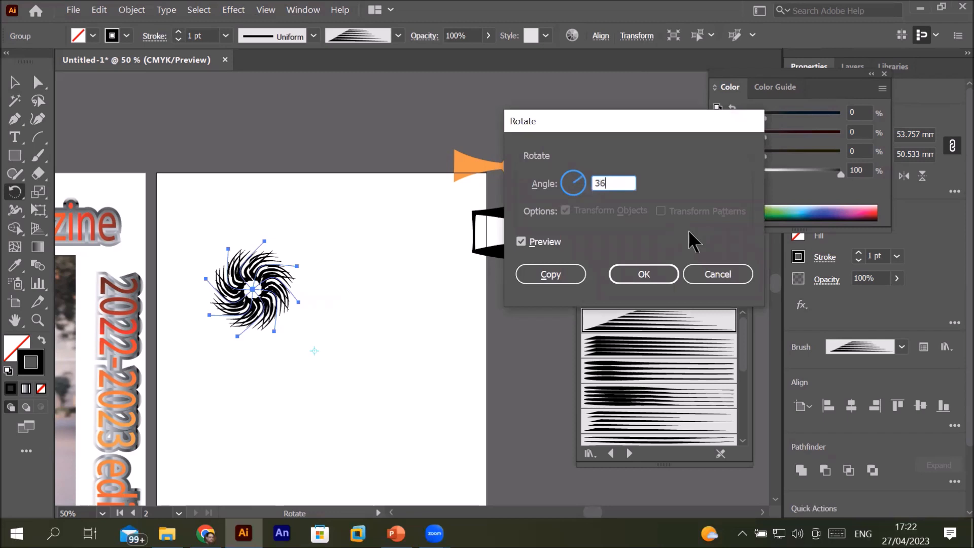
pyautogui.click(543, 273)
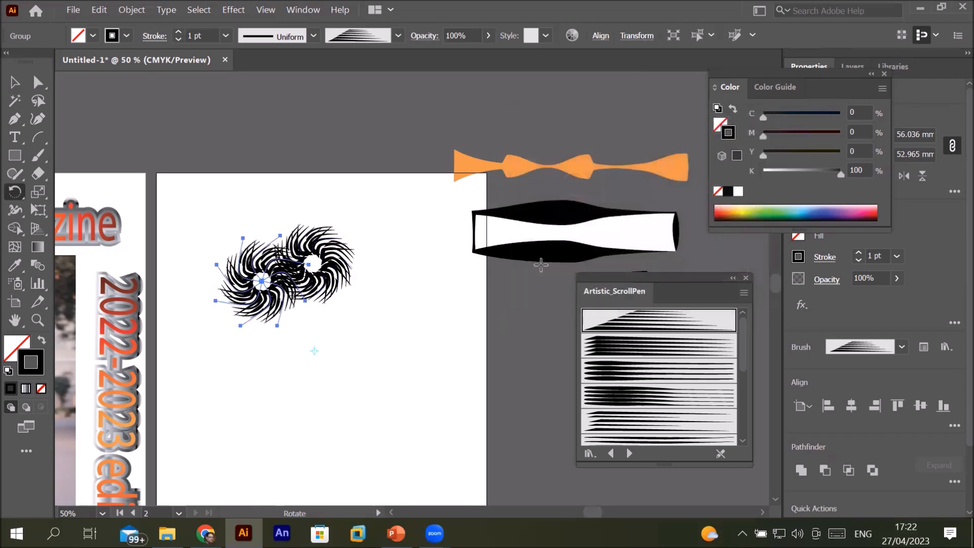
# Repeat the rotated pinwheel copy around the same point until ten pinwheels form a closed ring.
pyautogui.hotkey('ctrl', 'd')
pyautogui.hotkey('ctrl', 'd')
pyautogui.hotkey('ctrl', 'd')
pyautogui.hotkey('ctrl', 'd')
pyautogui.hotkey('ctrl', 'd')
pyautogui.hotkey('ctrl', 'd')
pyautogui.hotkey('ctrl', 'd')
pyautogui.hotkey('ctrl', 'd')
pyautogui.hotkey('ctrl', 'd')
pyautogui.hotkey('ctrl', 'd')
pyautogui.press('r')
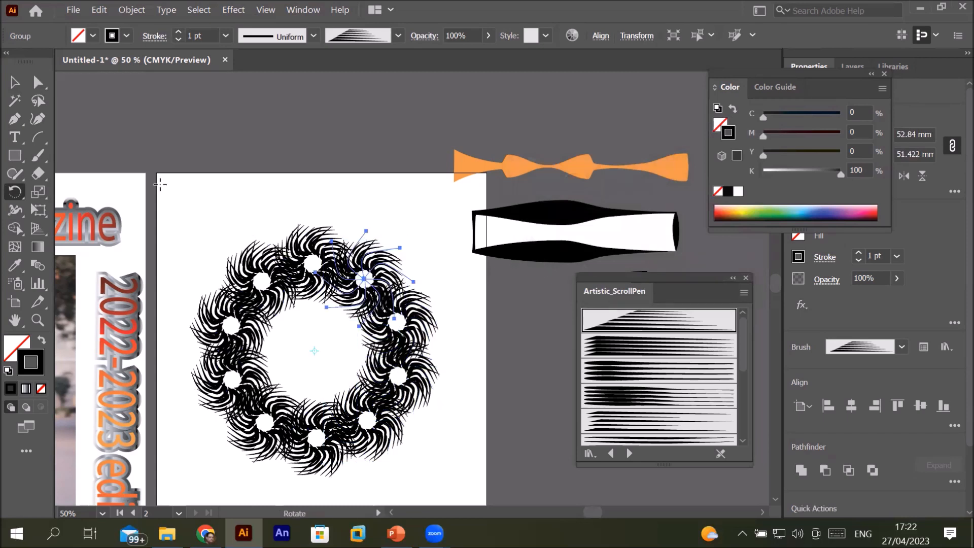
# Select the whole pinwheel ring, scale it down to about 99 × 96 mm, and move it up across the artboard's top edge.
pyautogui.click(15, 83)
pyautogui.moveTo(173, 195); pyautogui.dragTo(342, 371)
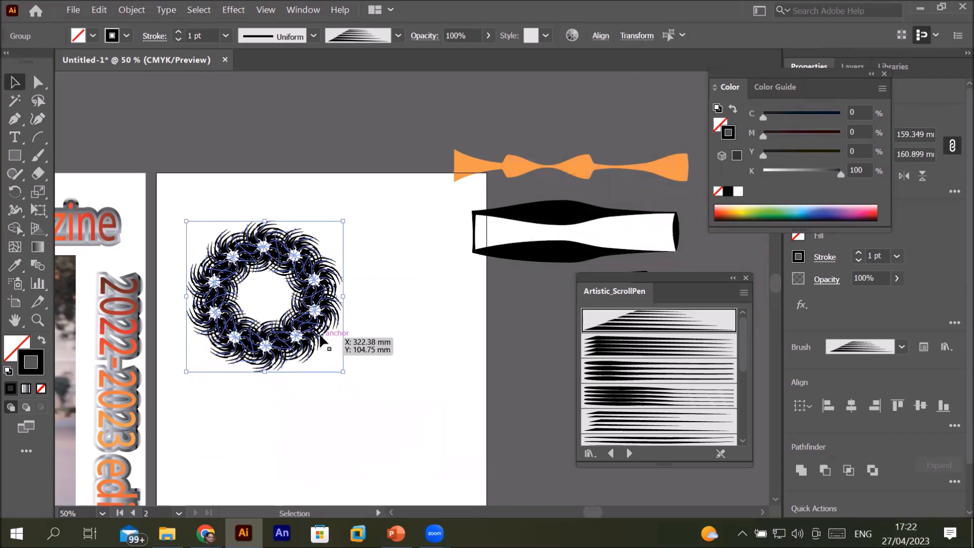
pyautogui.moveTo(300, 320); pyautogui.dragTo(320, 258)
pyautogui.scroll(6, 281, 177)
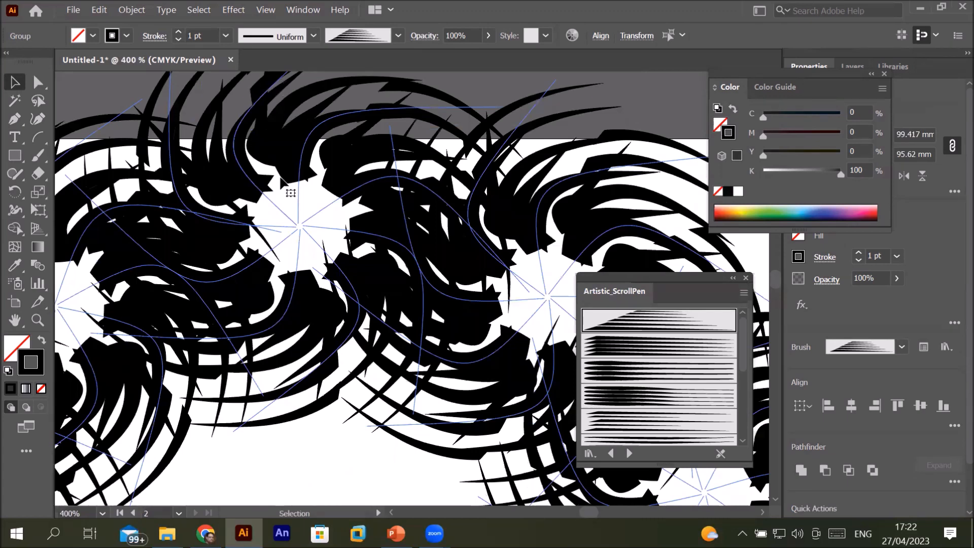
pyautogui.scroll(-4, 290, 193)
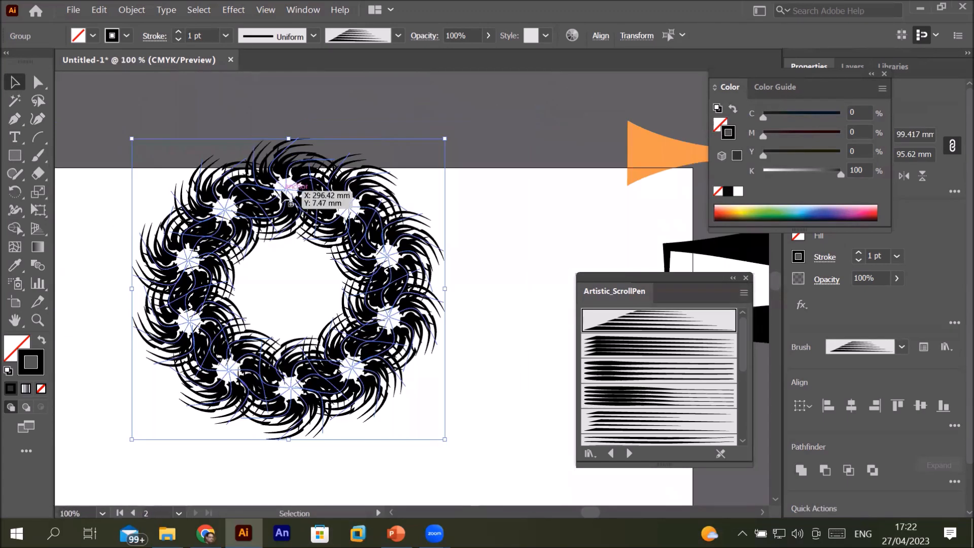
pyautogui.scroll(-3, 283, 191)
pyautogui.scroll(4, 291, 208)
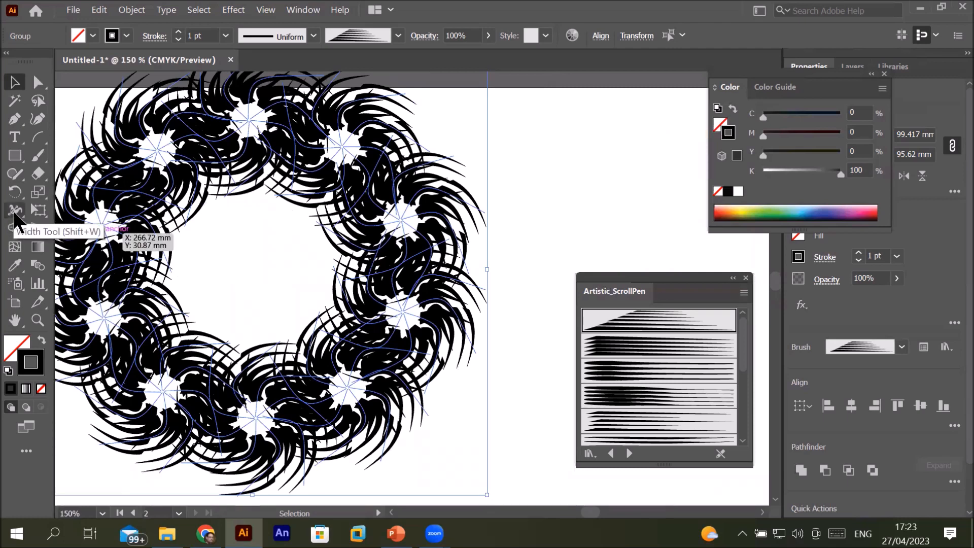
pyautogui.click(16, 227)
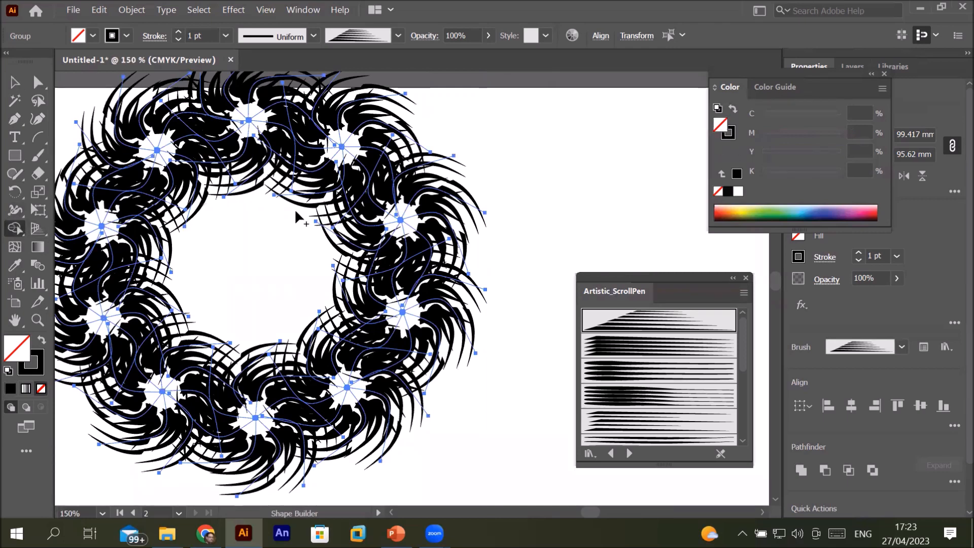
pyautogui.scroll(1, 297, 209)
pyautogui.scroll(-1, 298, 208)
pyautogui.scroll(-2, 260, 197)
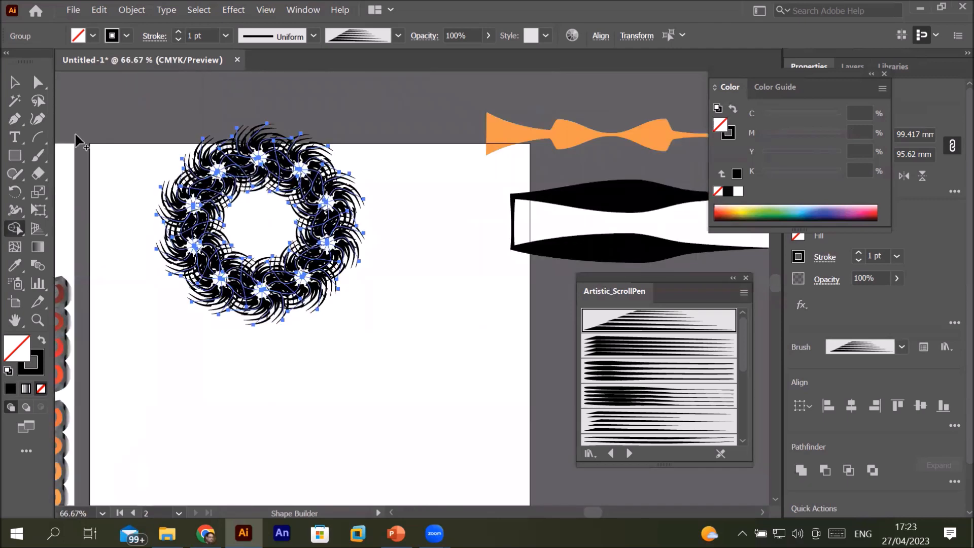
pyautogui.click(8, 74)
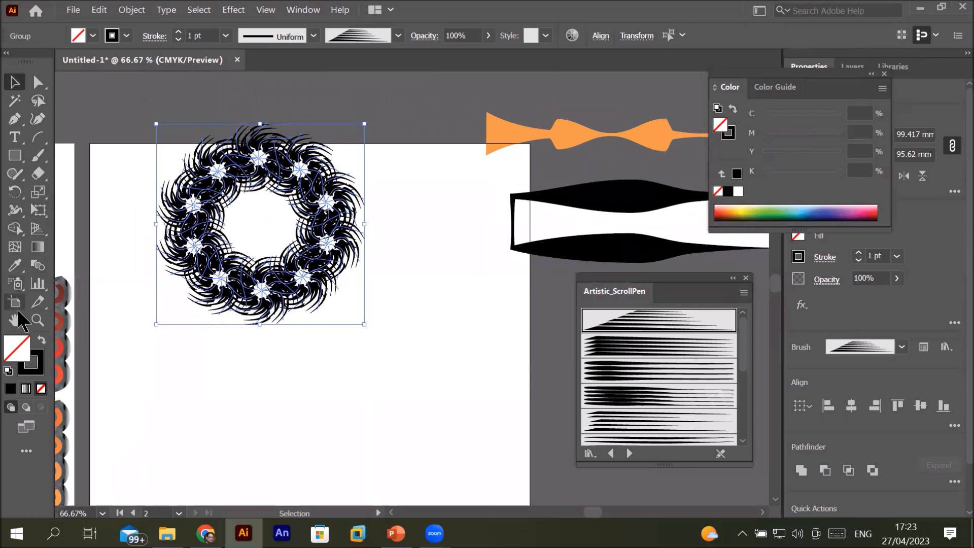
pyautogui.click(15, 228)
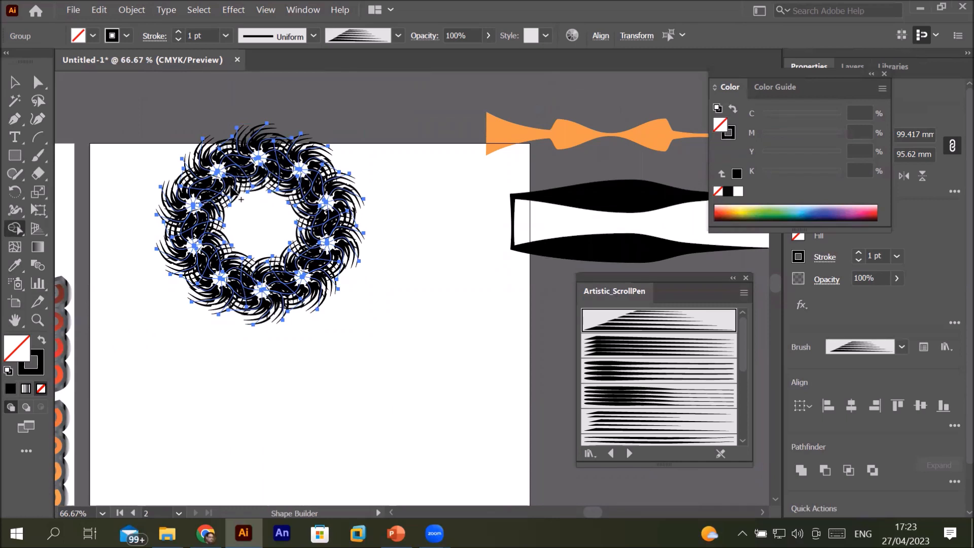
# Scale the pinwheel ring down to about 60 × 57 mm and move it mostly above the artboard's top edge.
pyautogui.click(14, 82)
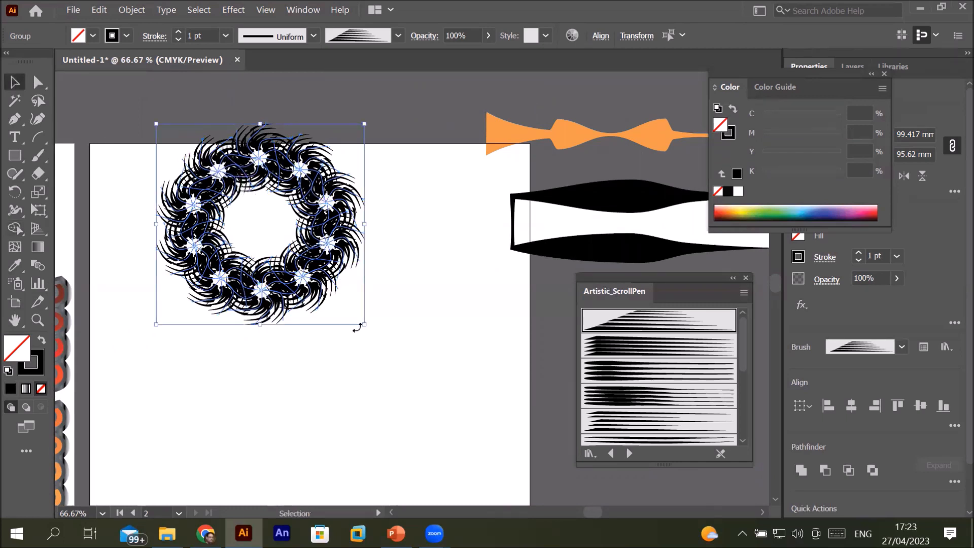
pyautogui.moveTo(363, 326); pyautogui.dragTo(279, 244)
pyautogui.moveTo(213, 223); pyautogui.dragTo(310, 161)
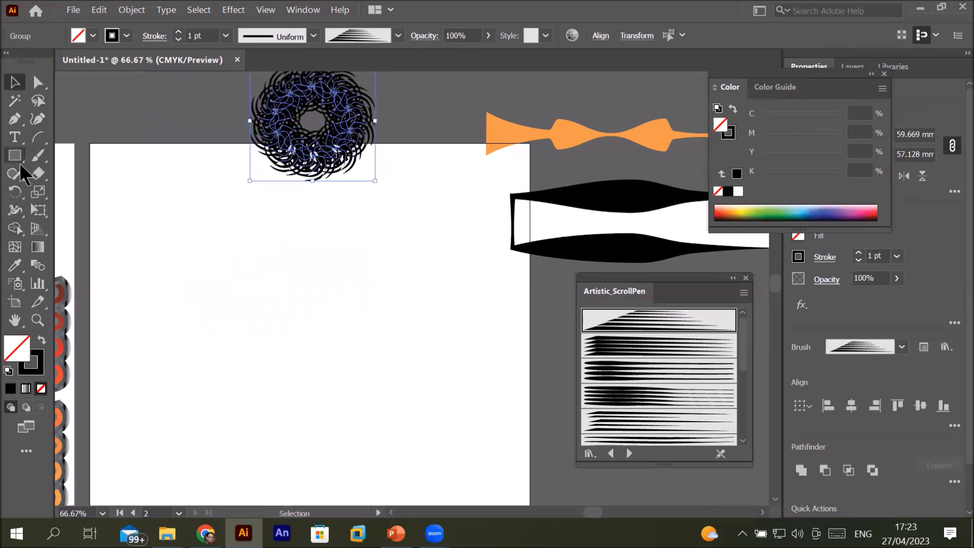
# Draw a five-segment spiral about 66 × 53 mm in the middle of the artboard, varying its number of segments and direction while drawing.
pyautogui.click(38, 137)
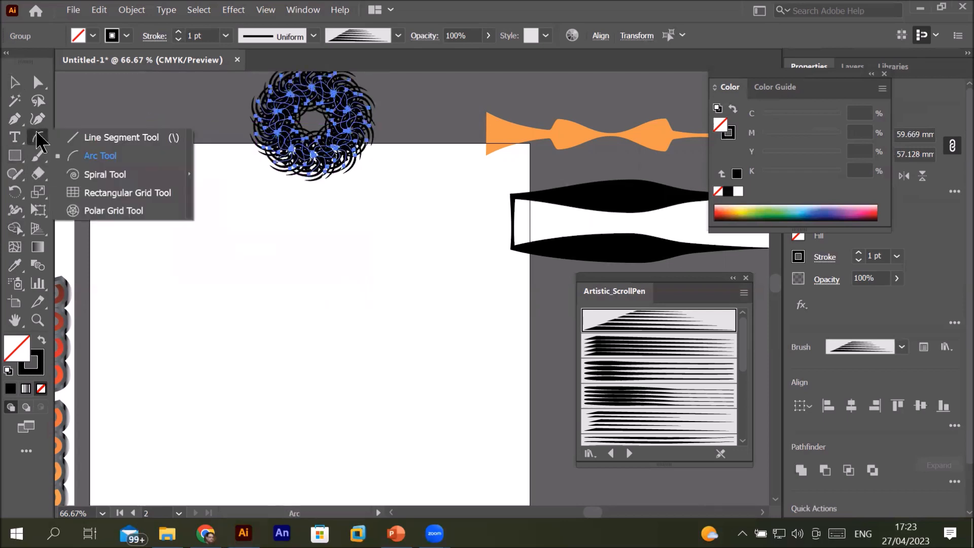
pyautogui.click(158, 175)
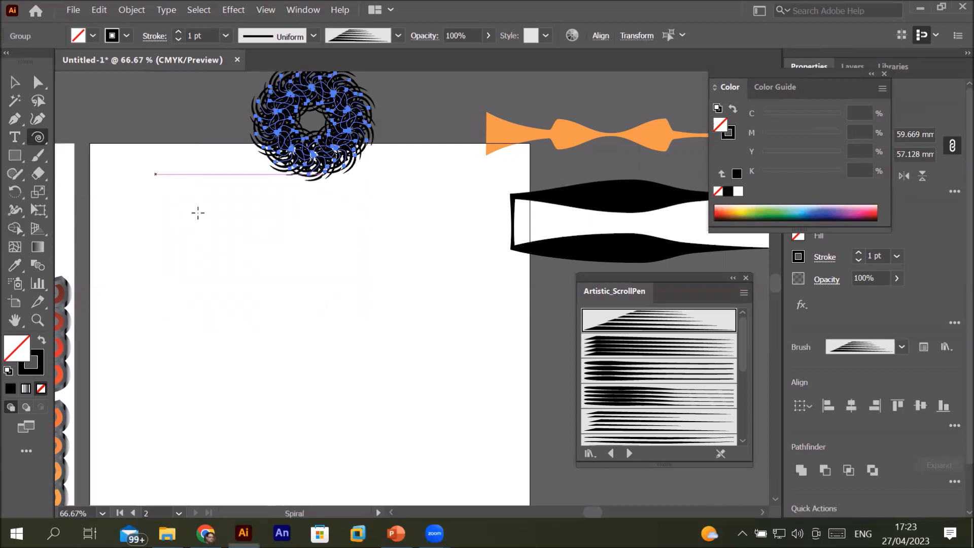
pyautogui.moveTo(298, 378); pyautogui.dragTo(412, 286)
pyautogui.press('Up')
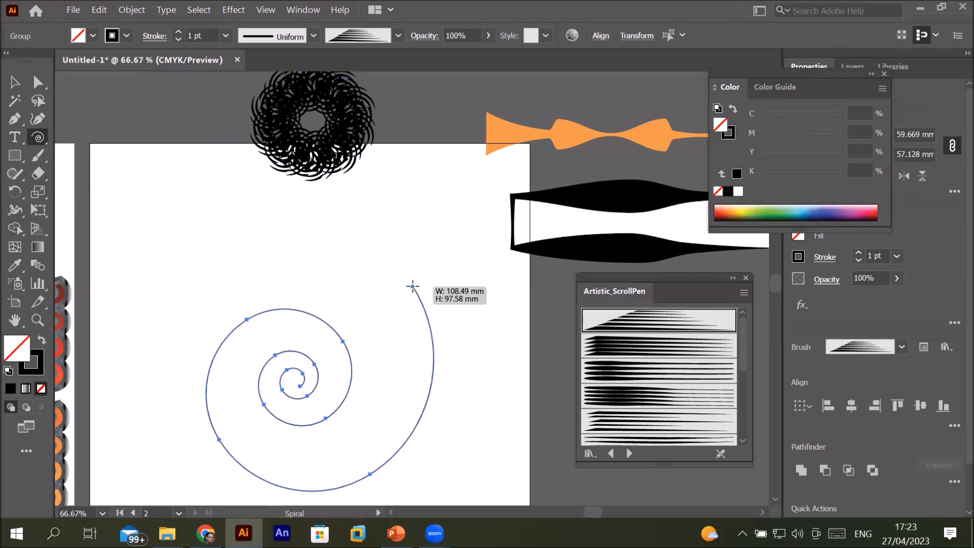
pyautogui.press('Down')
pyautogui.press('Down')
pyautogui.press('Down')
pyautogui.press('Down')
pyautogui.moveTo(412, 286); pyautogui.dragTo(221, 375)
pyautogui.press('Up')
pyautogui.press('Up')
pyautogui.press('Up')
pyautogui.press('Up')
pyautogui.press('Down')
pyautogui.press('Down')
pyautogui.press('Down')
pyautogui.press('Down')
pyautogui.press('Down')
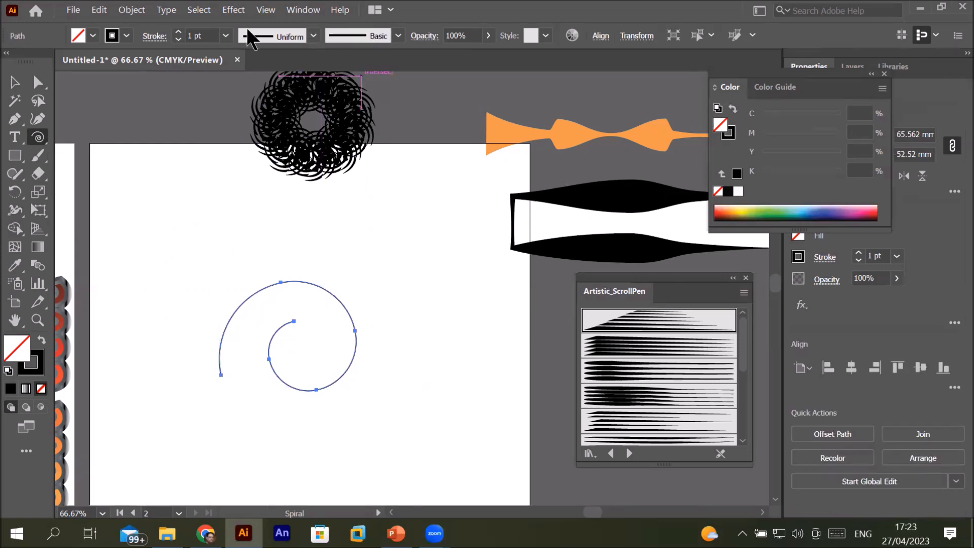
# Set the spiral's stroke weight to 10 pt and give it the variable width profile with two bulges.
pyautogui.click(179, 32)
pyautogui.click(178, 32)
pyautogui.click(178, 32)
pyautogui.click(178, 32)
pyautogui.click(178, 32)
pyautogui.click(178, 31)
pyautogui.click(178, 31)
pyautogui.click(178, 32)
pyautogui.click(178, 32)
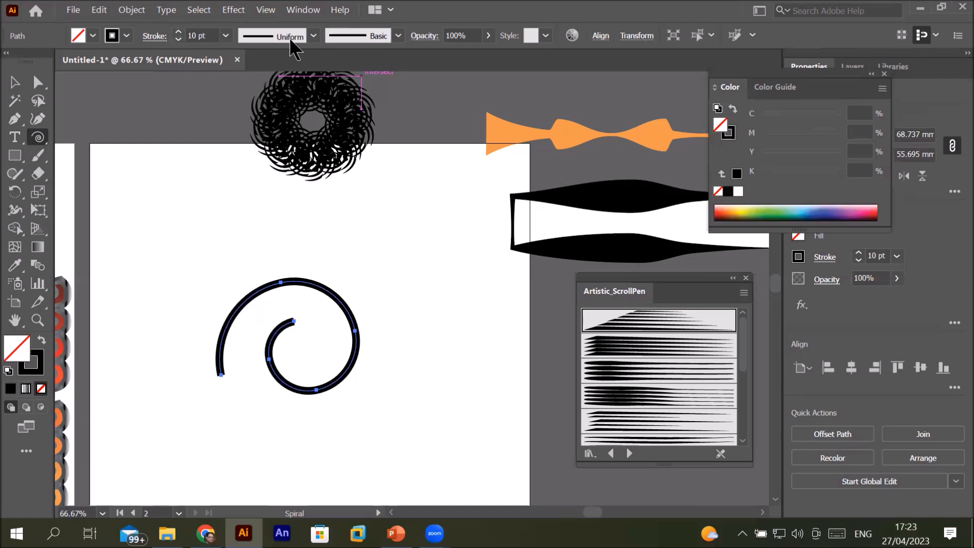
pyautogui.click(312, 36)
pyautogui.click(285, 109)
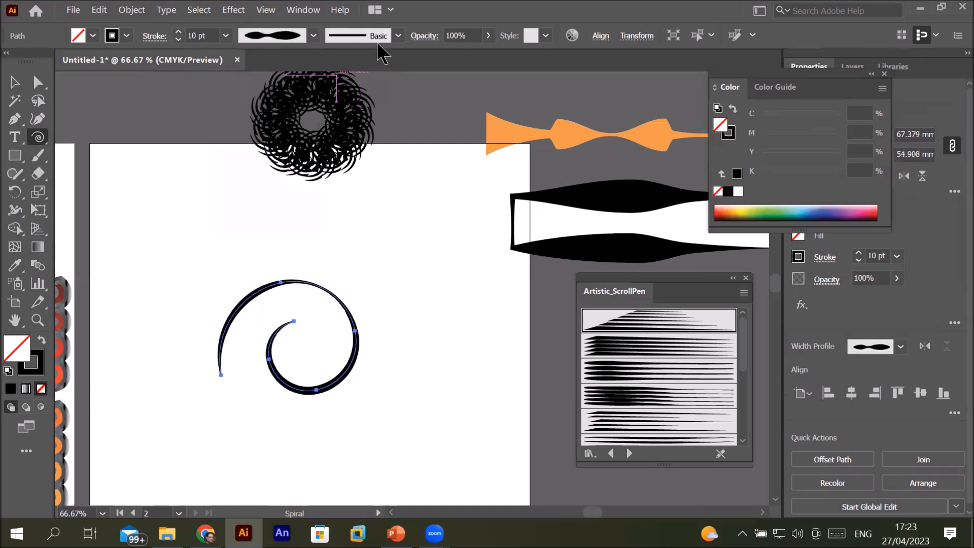
# Try the scroll pen and 6.00 bristle brushes on the spiral, and settle on the Charcoal - Rough brush.
pyautogui.click(398, 35)
pyautogui.click(327, 134)
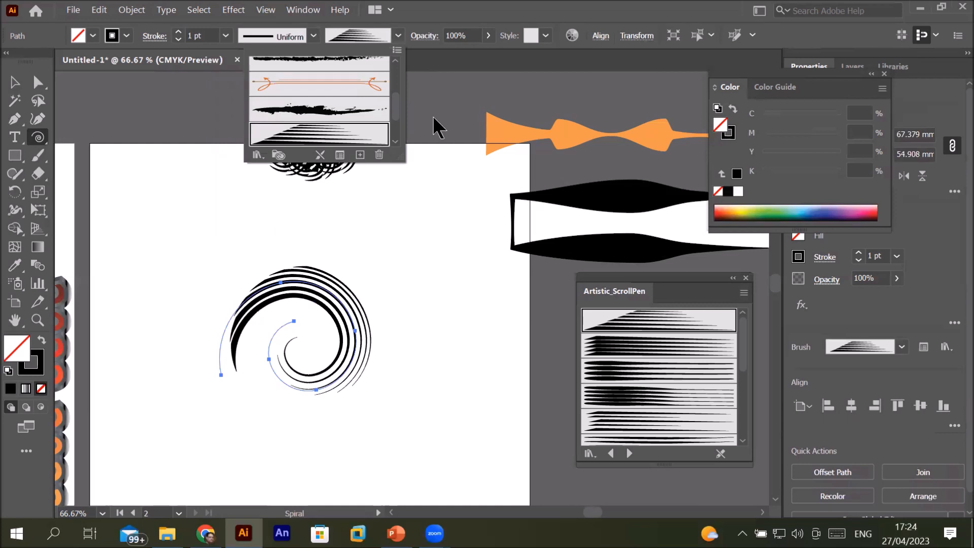
pyautogui.click(395, 131)
pyautogui.click(344, 107)
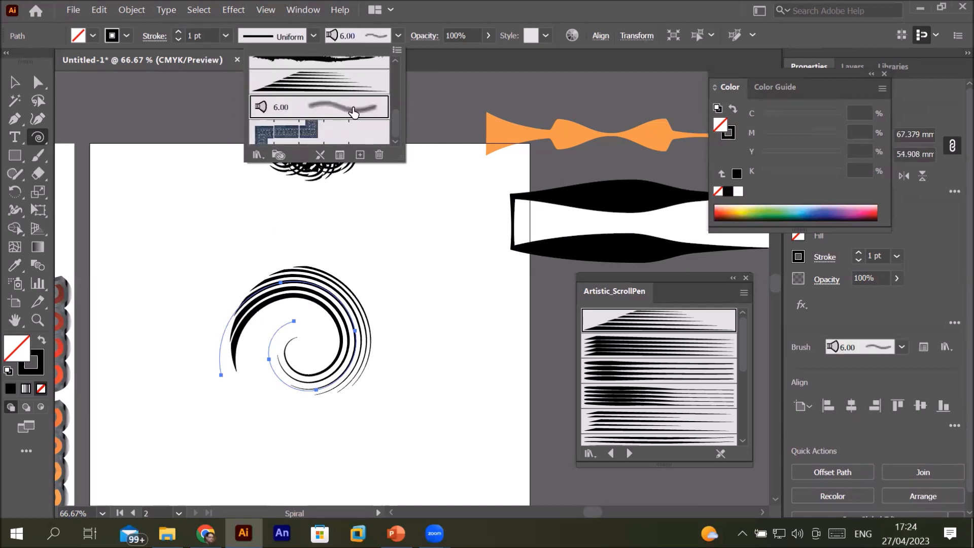
pyautogui.click(397, 96)
pyautogui.click(353, 108)
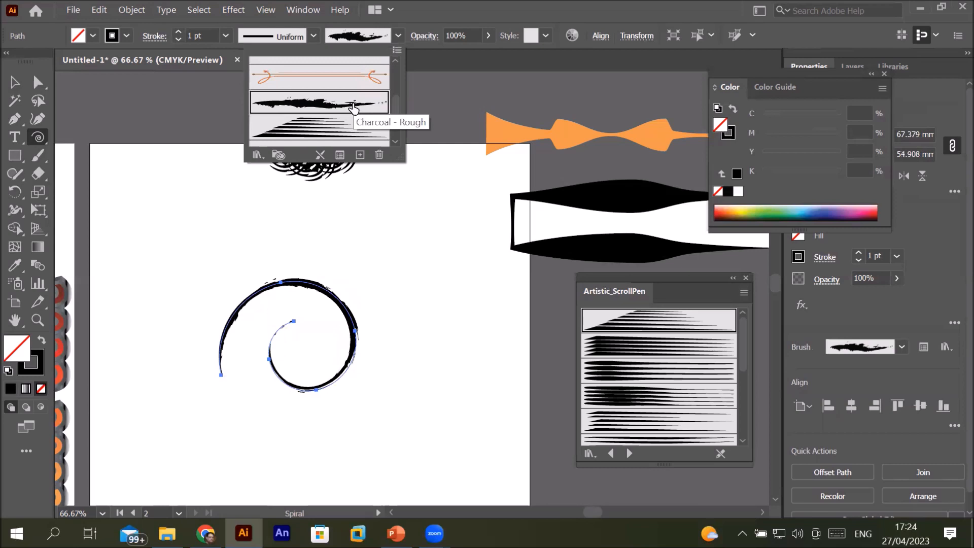
# Move the spiral up toward the artboard's right side and resize it to about 60 × 54 mm.
pyautogui.click(18, 81)
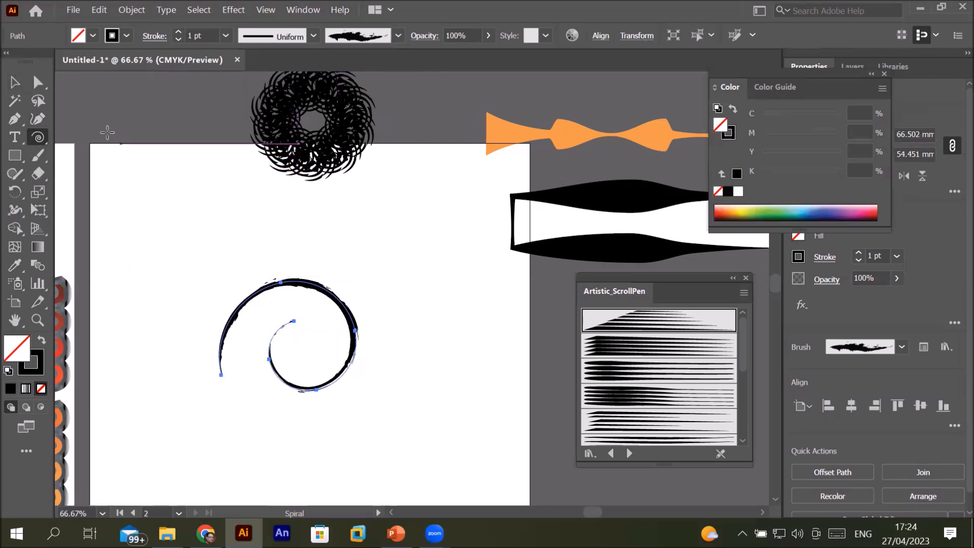
pyautogui.click(37, 83)
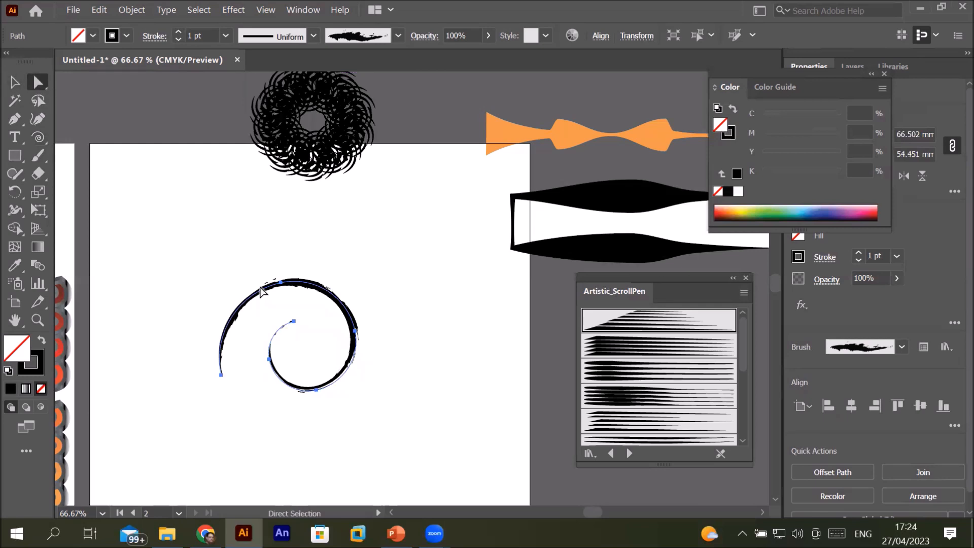
pyautogui.moveTo(264, 297); pyautogui.dragTo(385, 268)
pyautogui.click(15, 82)
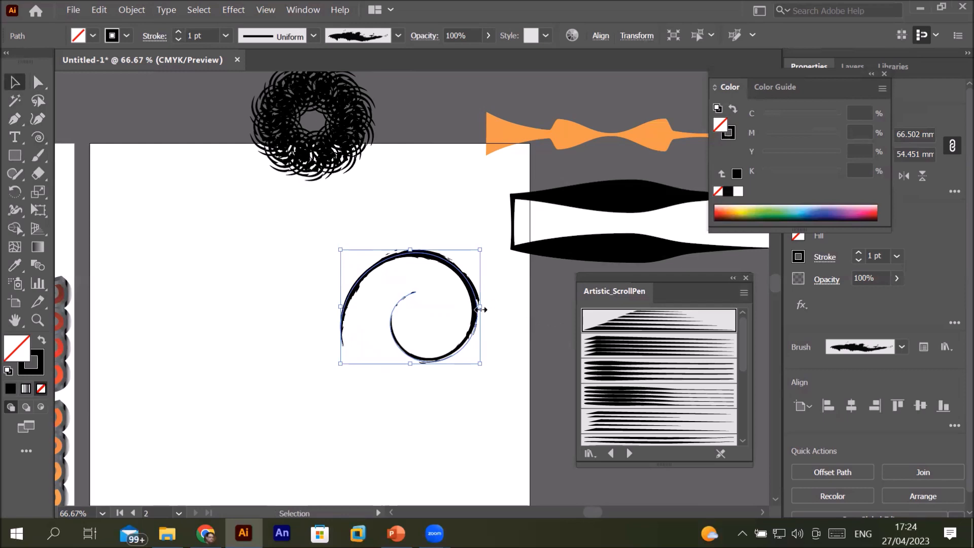
pyautogui.moveTo(479, 309); pyautogui.dragTo(227, 289)
pyautogui.moveTo(296, 290); pyautogui.dragTo(477, 307)
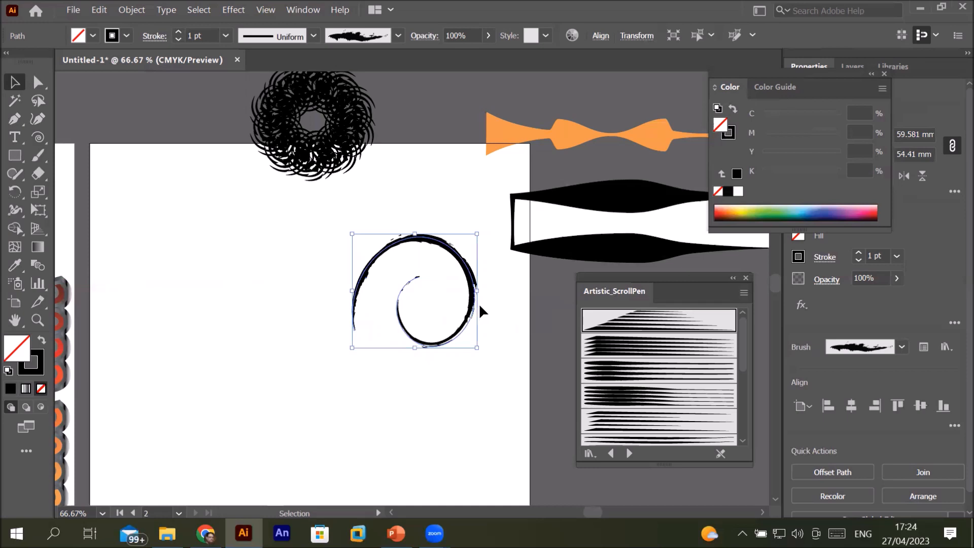
# Create a reflected copy of the spiral across a vertical axis through its outer end point.
pyautogui.click(20, 195)
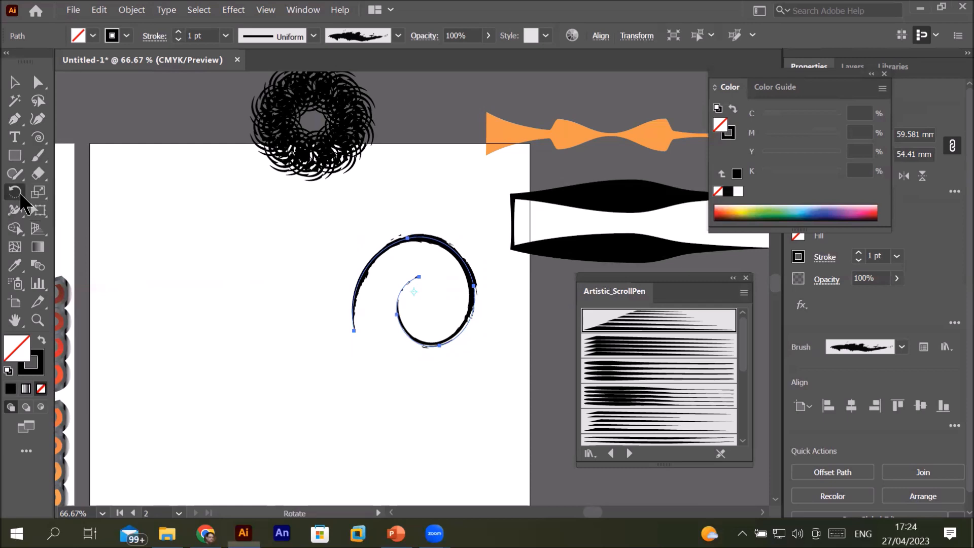
pyautogui.press('o')
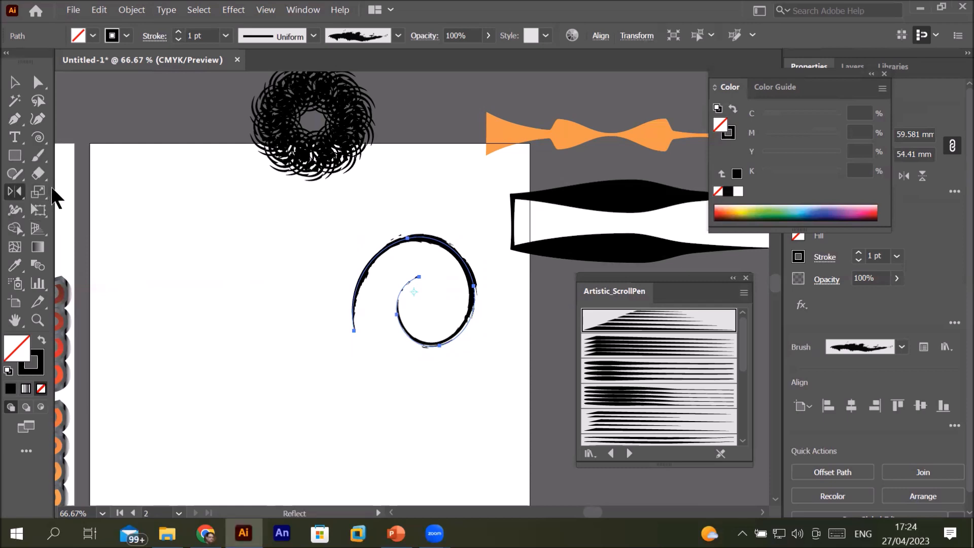
pyautogui.keyDown('alt'); pyautogui.click(354, 332); pyautogui.keyUp('alt')
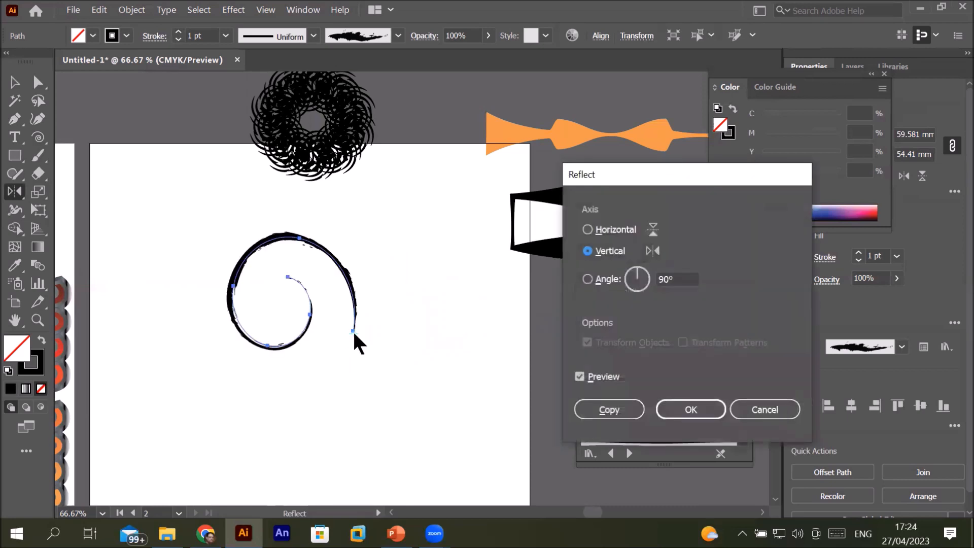
pyautogui.click(622, 409)
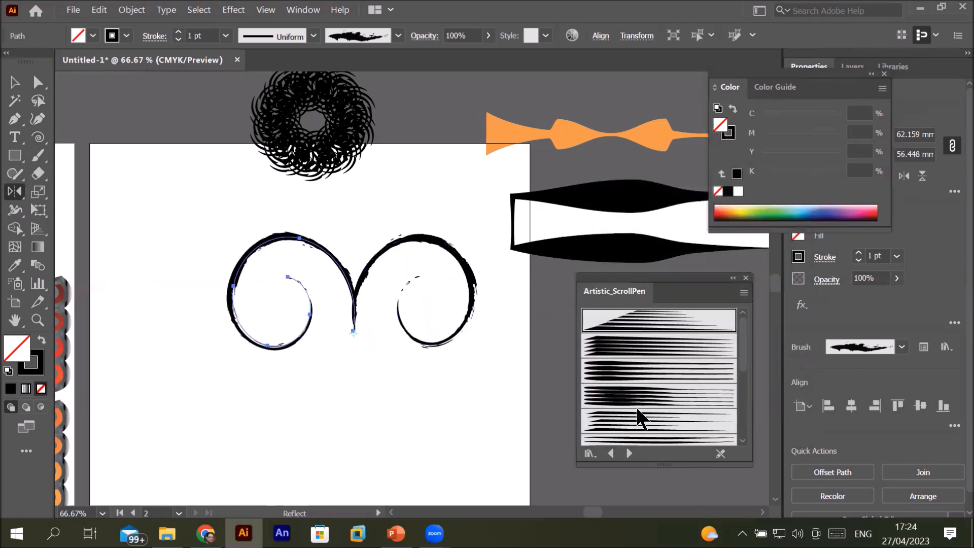
# Select both mirrored spirals, scale them down together and move them above the artboard's top-left corner.
pyautogui.click(15, 82)
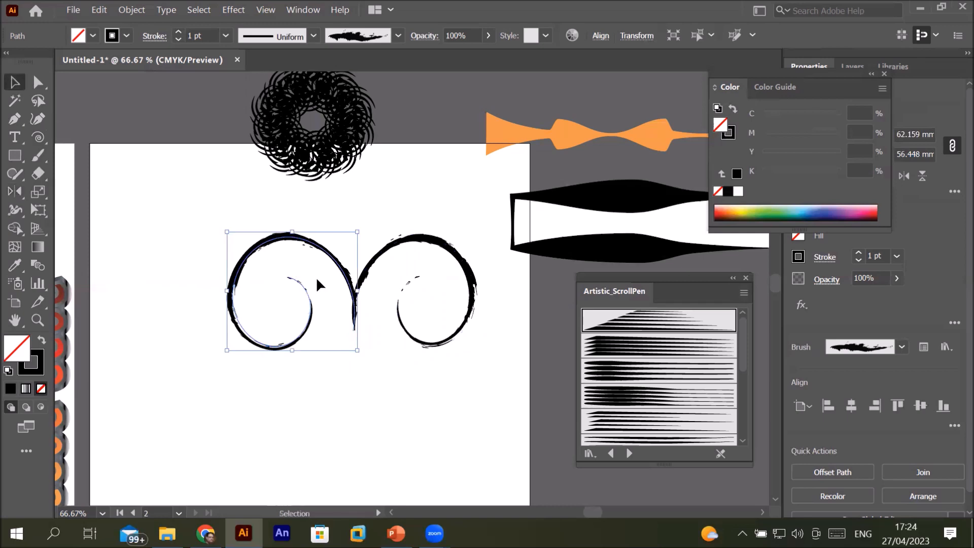
pyautogui.moveTo(203, 208); pyautogui.dragTo(487, 378)
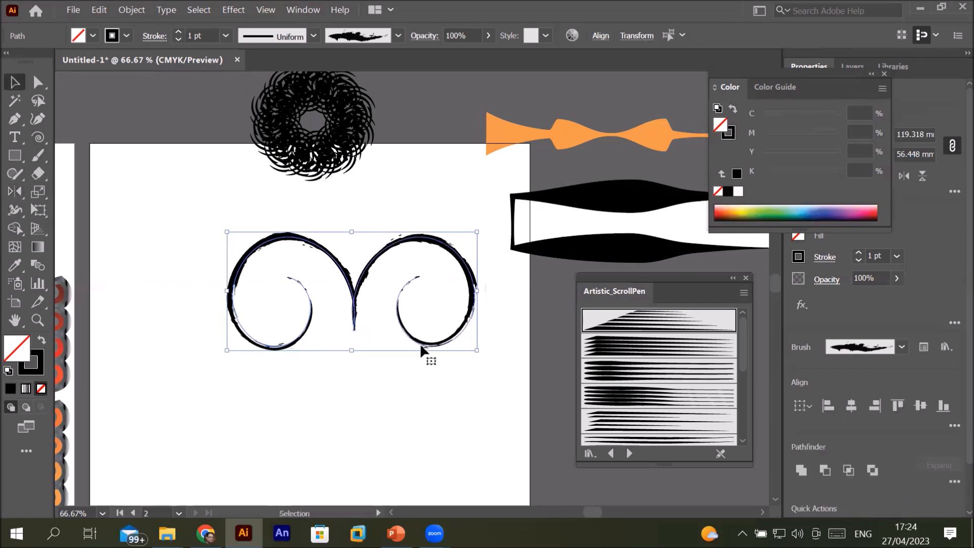
pyautogui.moveTo(420, 347); pyautogui.dragTo(376, 300)
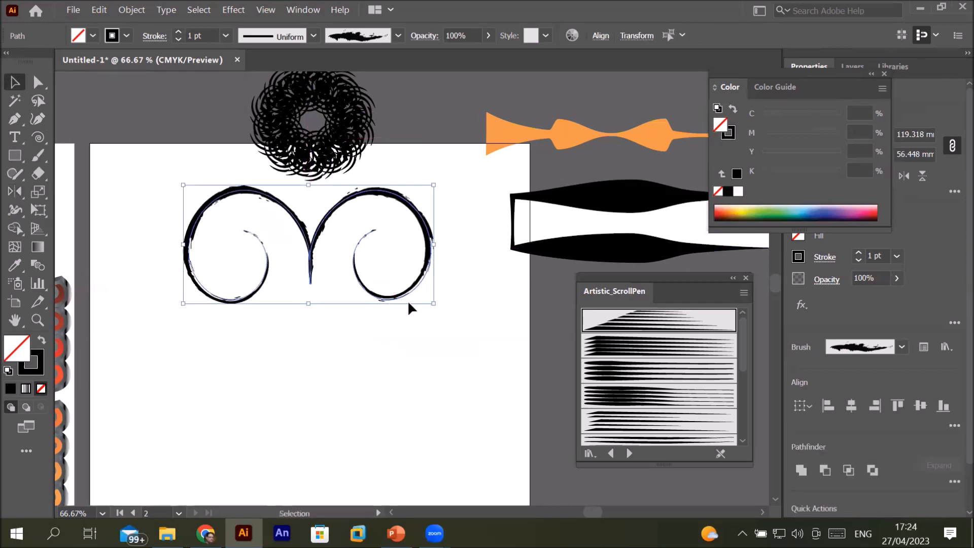
pyautogui.moveTo(433, 307); pyautogui.dragTo(313, 247)
pyautogui.moveTo(256, 211); pyautogui.dragTo(171, 118)
pyautogui.click(218, 269)
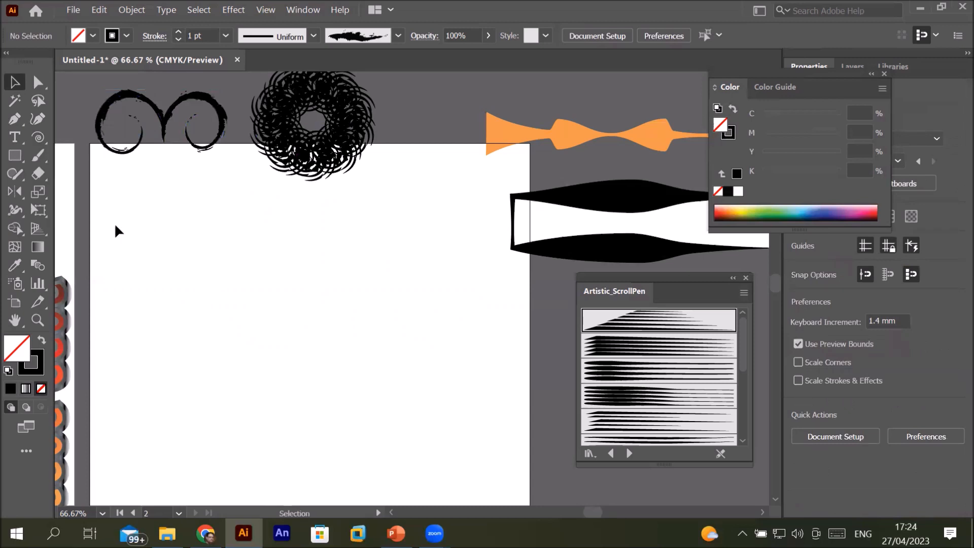
# Add the heading text "Shopping Site" near the artboard's top and enlarge it to about 119 × 22 mm.
pyautogui.click(38, 137)
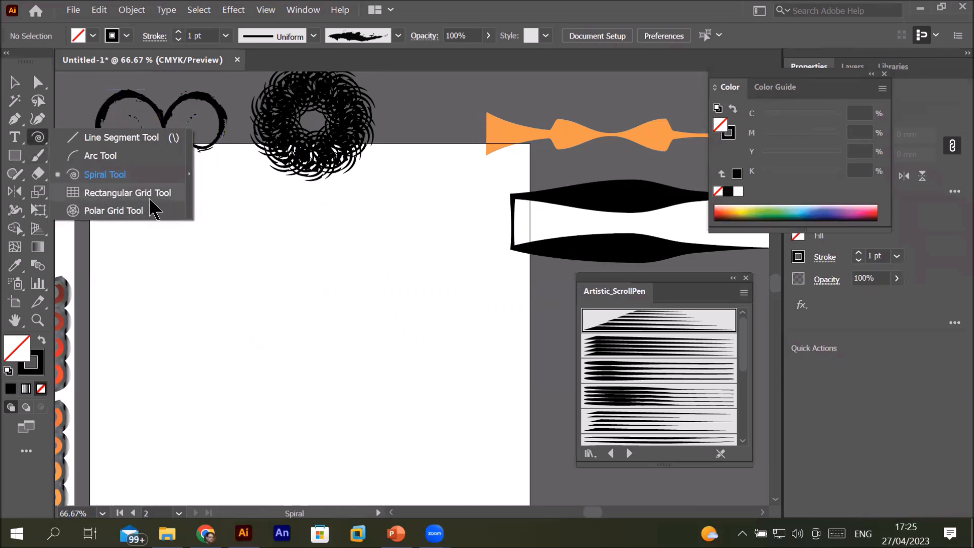
pyautogui.click(107, 197)
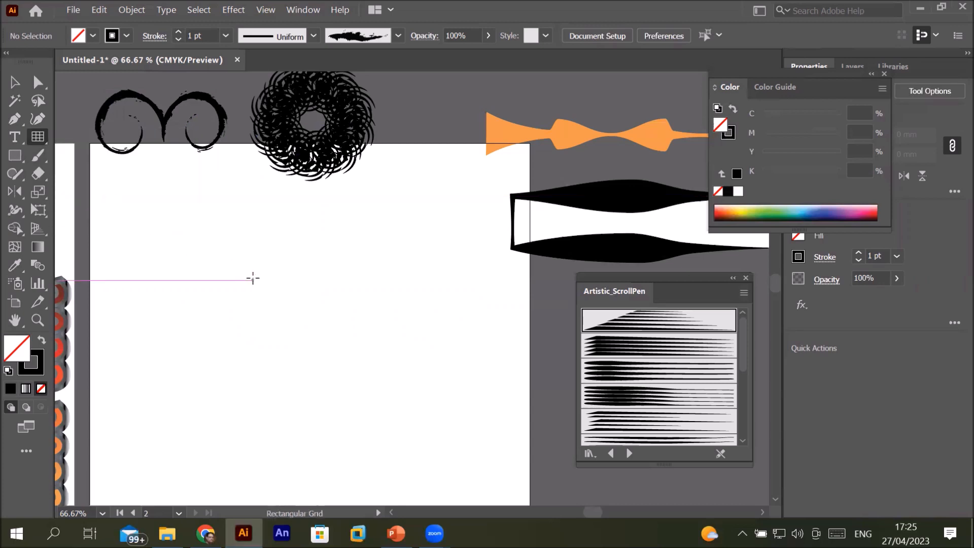
pyautogui.click(15, 136)
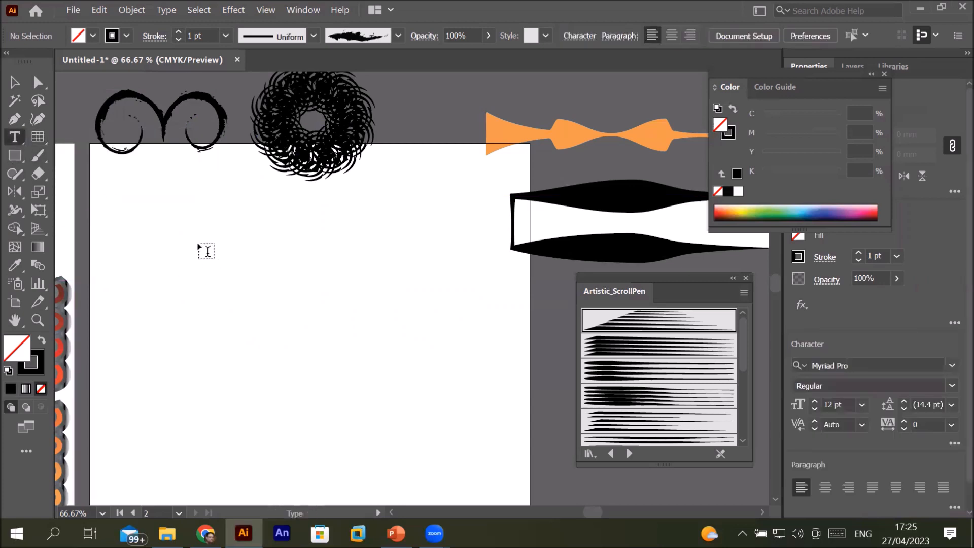
pyautogui.click(207, 253)
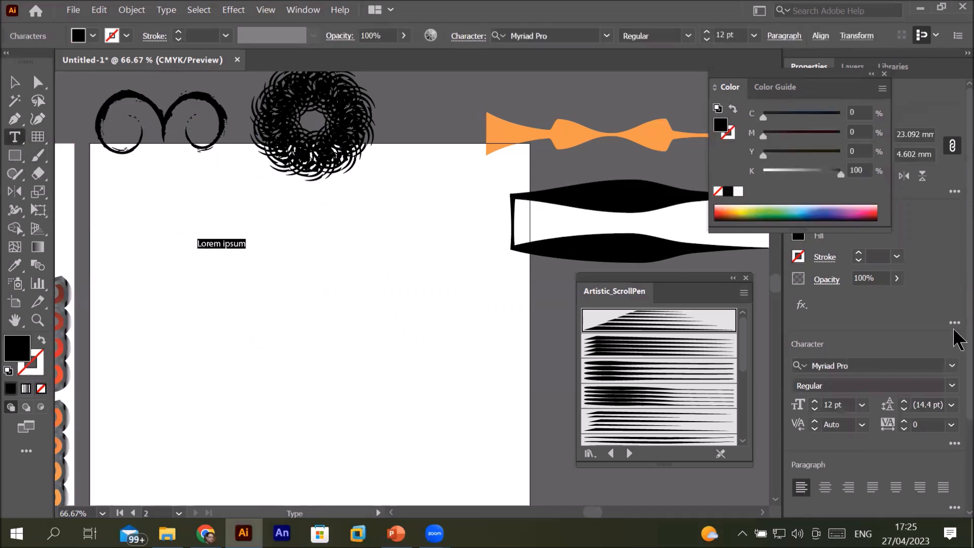
pyautogui.write('Shopping Site')
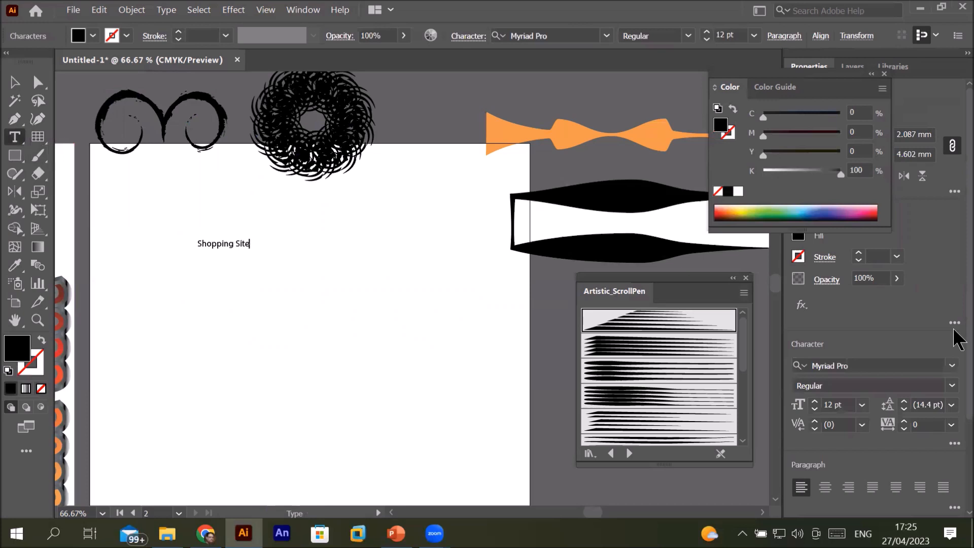
pyautogui.click(14, 82)
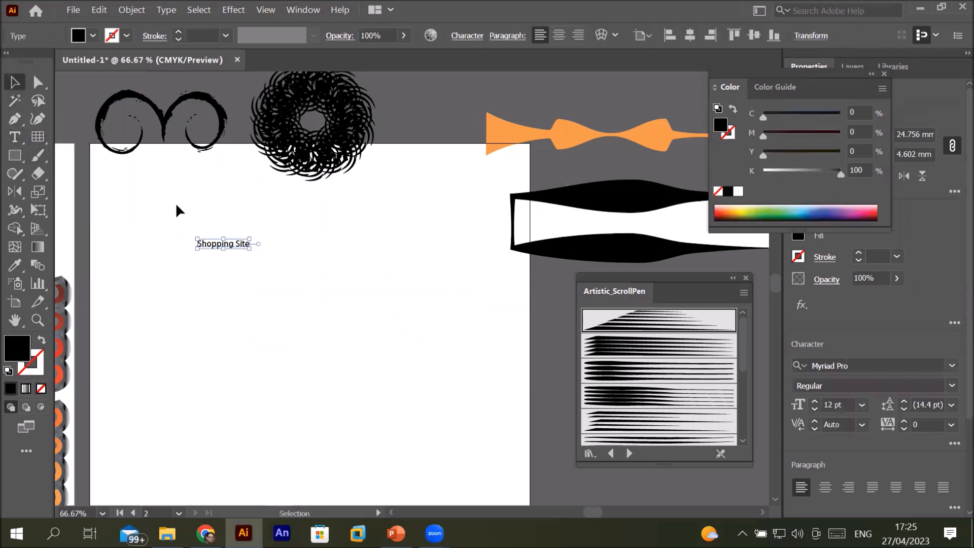
pyautogui.moveTo(250, 250); pyautogui.dragTo(437, 304)
pyautogui.moveTo(372, 275)
pyautogui.mouseDown()
pyautogui.moveTo(348, 215)
pyautogui.moveTo(376, 224)
pyautogui.mouseUp()
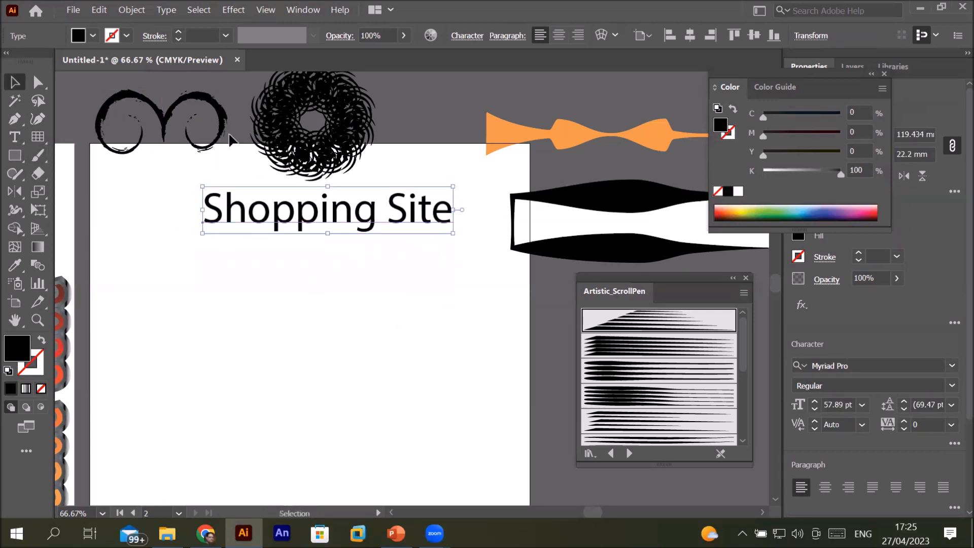
# Give the "Shopping Site" heading a 4 pt black stroke.
pyautogui.click(178, 31)
pyautogui.click(179, 32)
pyautogui.click(178, 32)
pyautogui.click(178, 32)
pyautogui.click(178, 32)
pyautogui.click(178, 32)
pyautogui.click(178, 32)
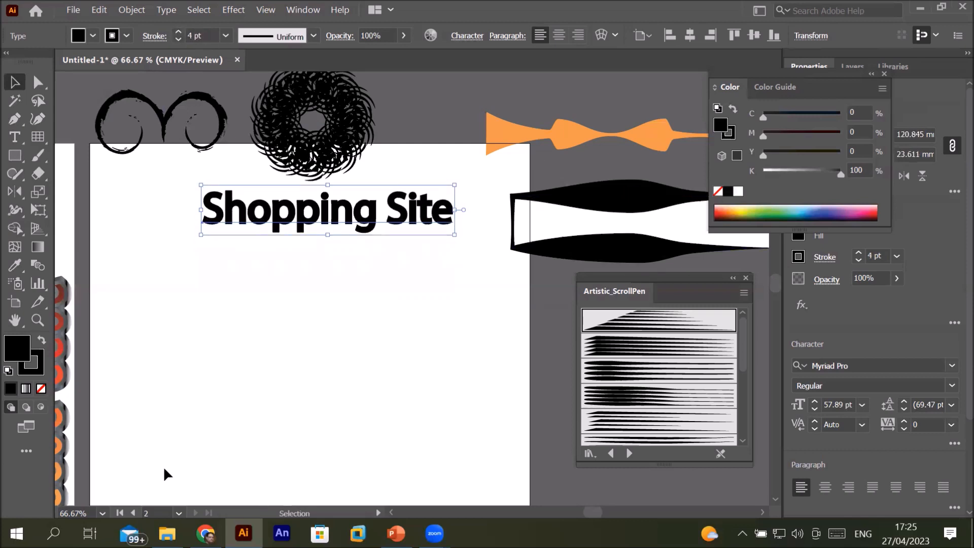
# Fill the heading with blue, about C 100, M 94.5, Y 1.2, K 1.2, and deselect it.
pyautogui.click(830, 217)
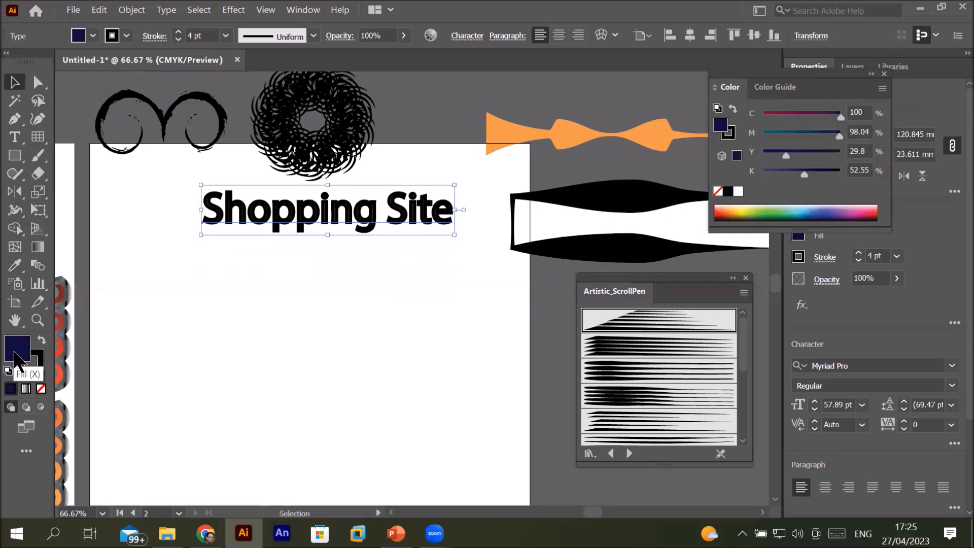
pyautogui.click(818, 213)
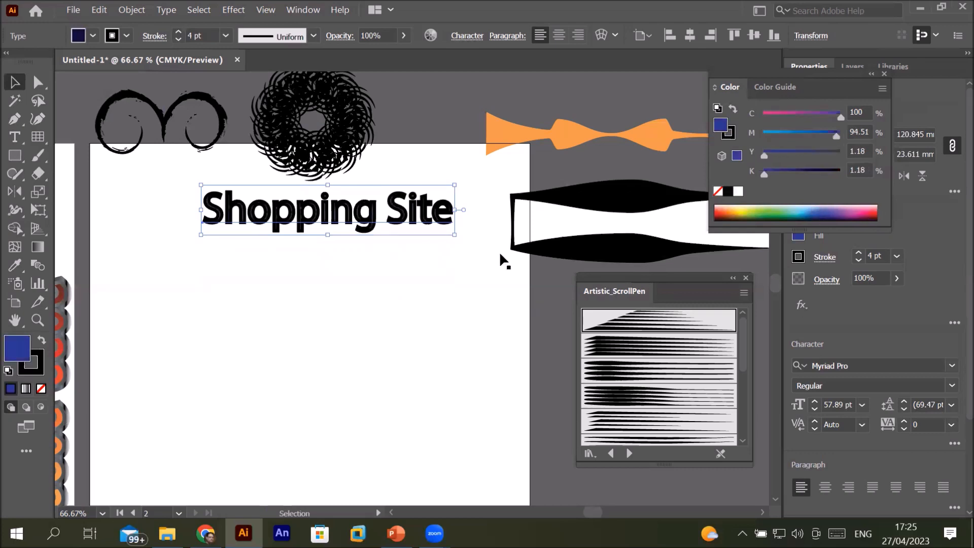
pyautogui.click(210, 264)
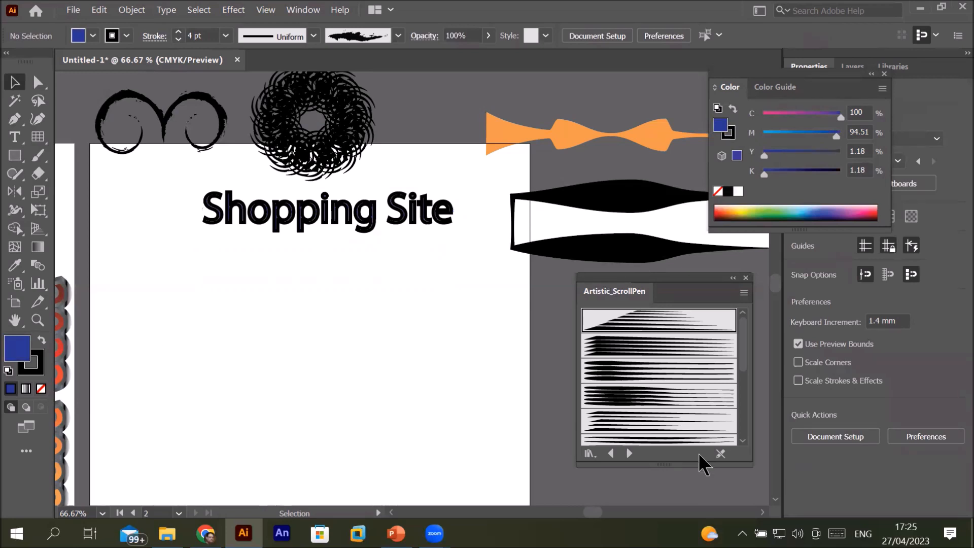
# Close the Artistic_ScrollPen brush library and draw a six-by-six rectangular grid about 154 × 117 mm below the heading.
pyautogui.click(776, 500)
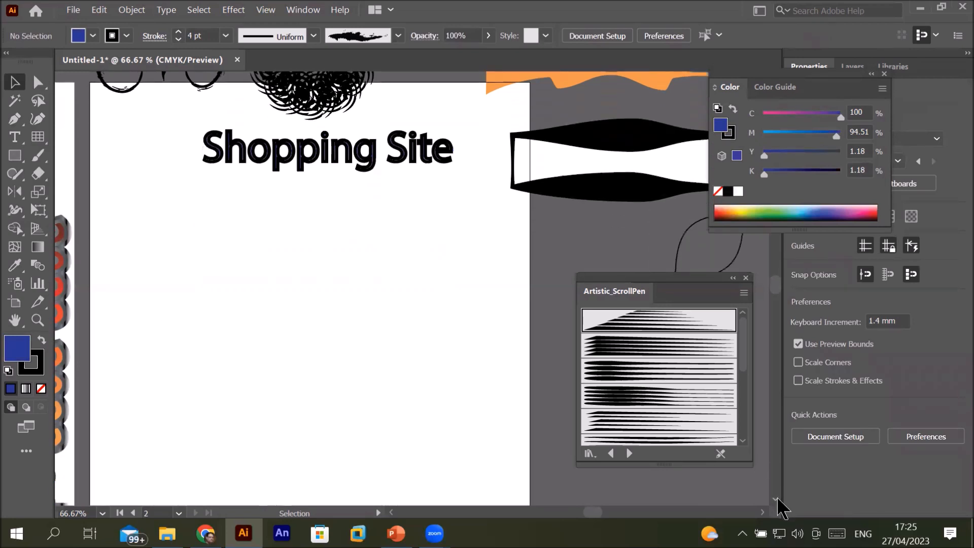
pyautogui.click(746, 278)
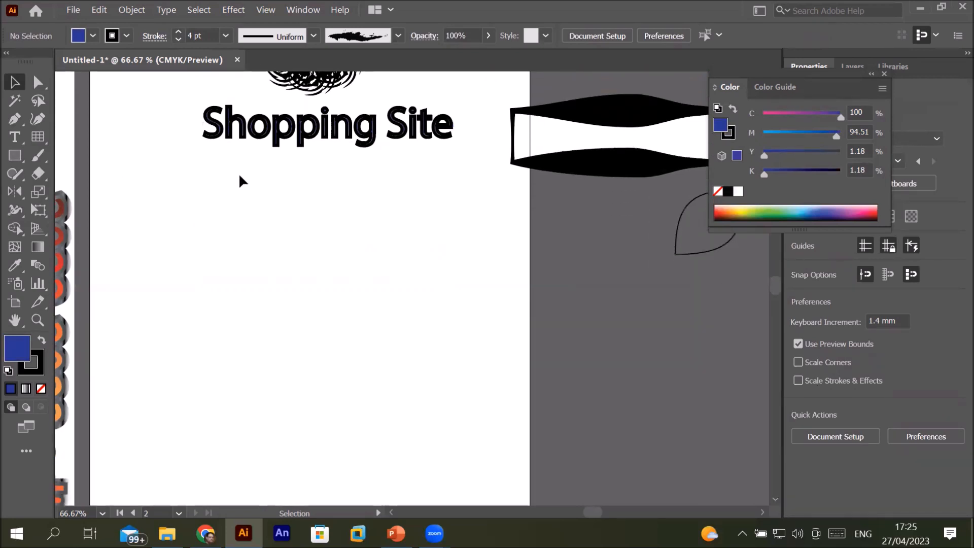
pyautogui.click(39, 137)
pyautogui.moveTo(157, 175); pyautogui.dragTo(478, 419)
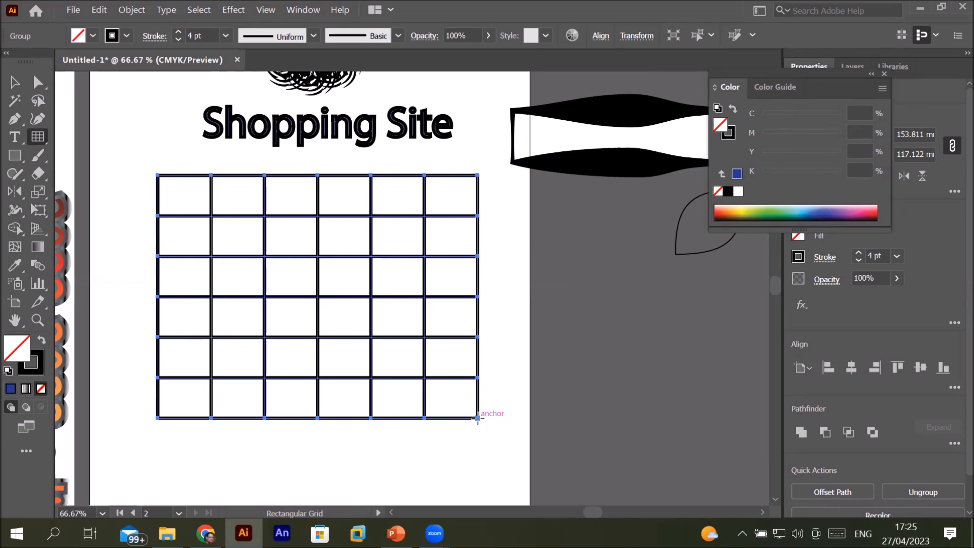
# Delete the six-by-six grid and set the Rectangular Grid tool to 4 horizontal and 3 vertical dividers with Fill Grid enabled.
pyautogui.press('Delete')
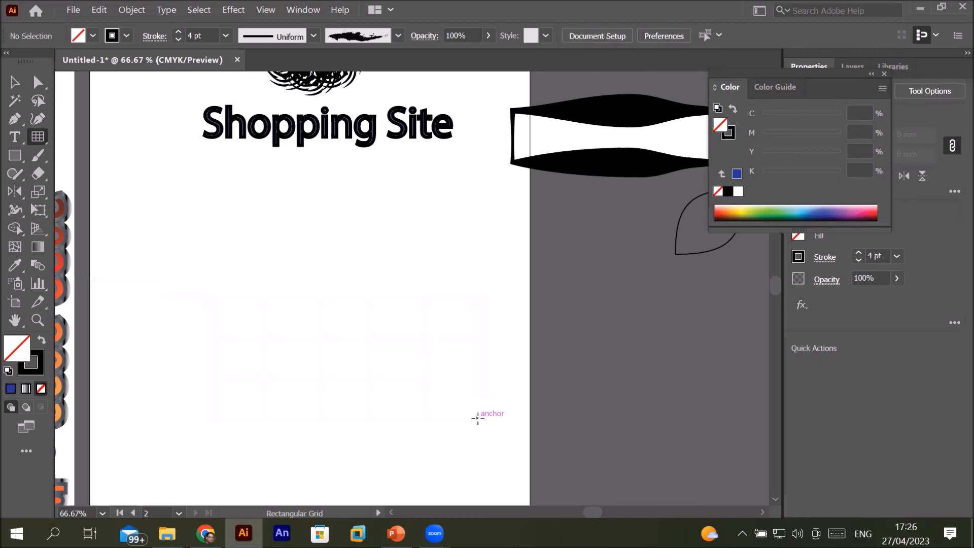
pyautogui.doubleClick(38, 137)
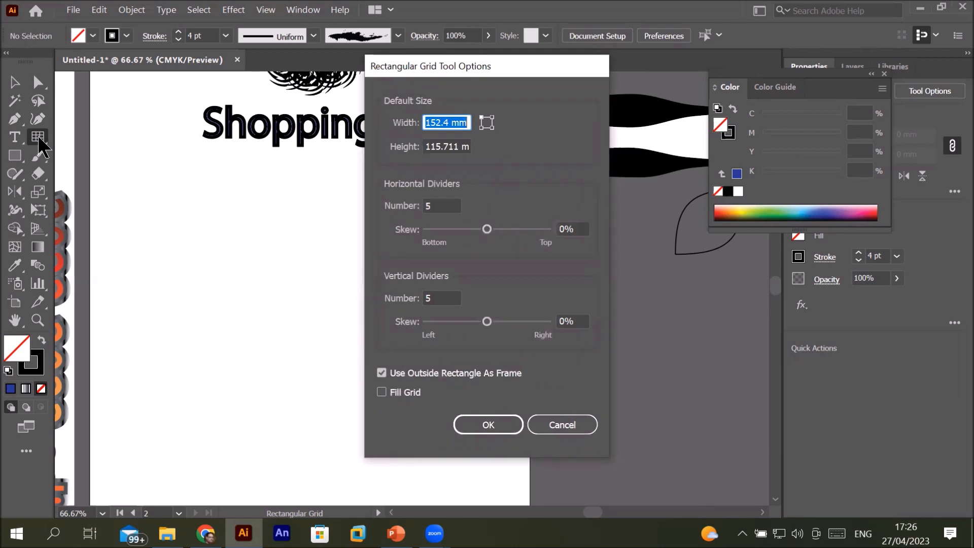
pyautogui.click(439, 298)
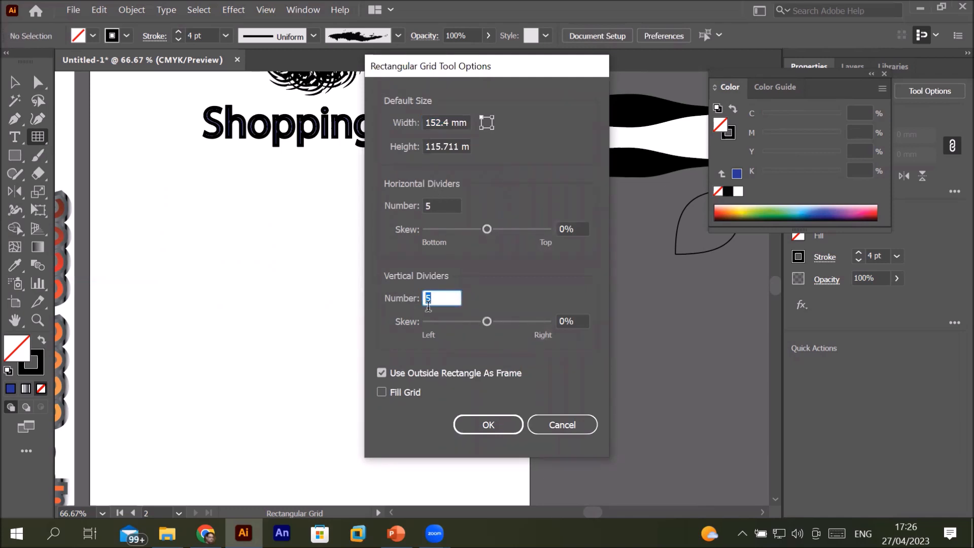
pyautogui.click(429, 206)
pyautogui.moveTo(404, 212); pyautogui.dragTo(460, 216)
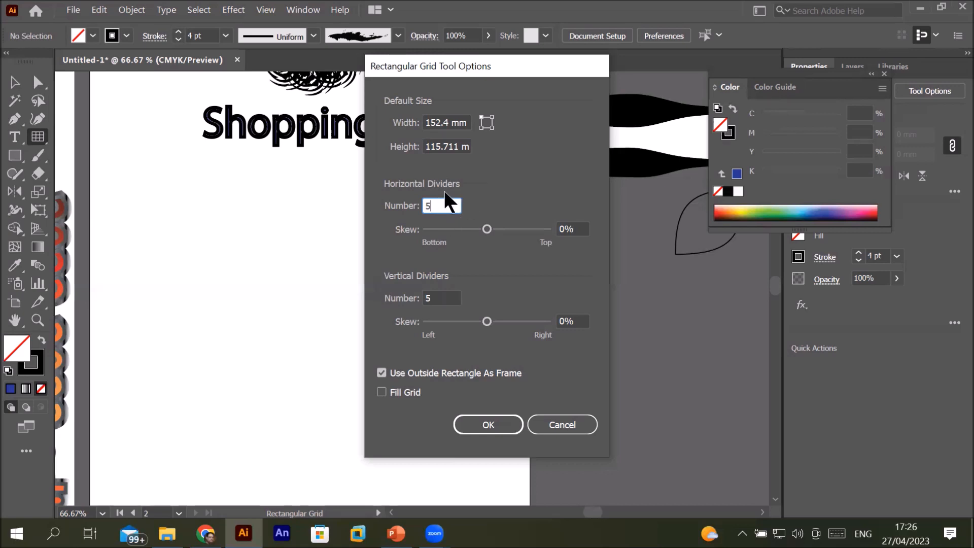
pyautogui.moveTo(442, 207); pyautogui.dragTo(400, 206)
pyautogui.write('5')
pyautogui.press('BackSpace')
pyautogui.write('4')
pyautogui.moveTo(446, 297); pyautogui.dragTo(421, 298)
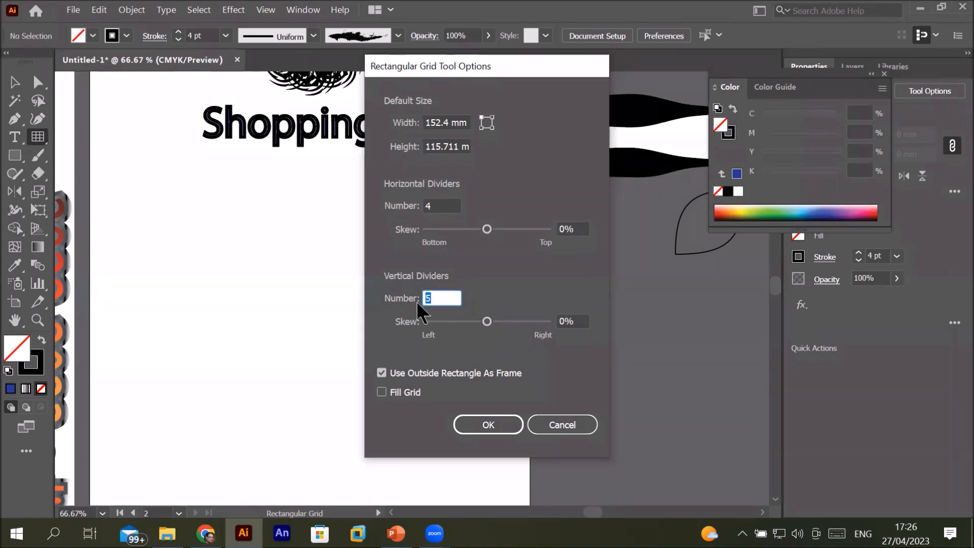
pyautogui.write('3')
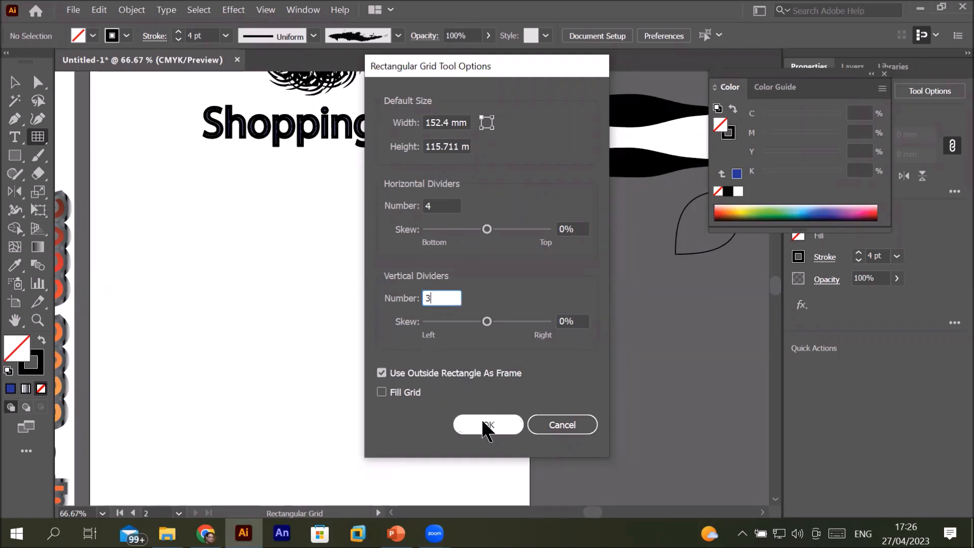
pyautogui.click(391, 395)
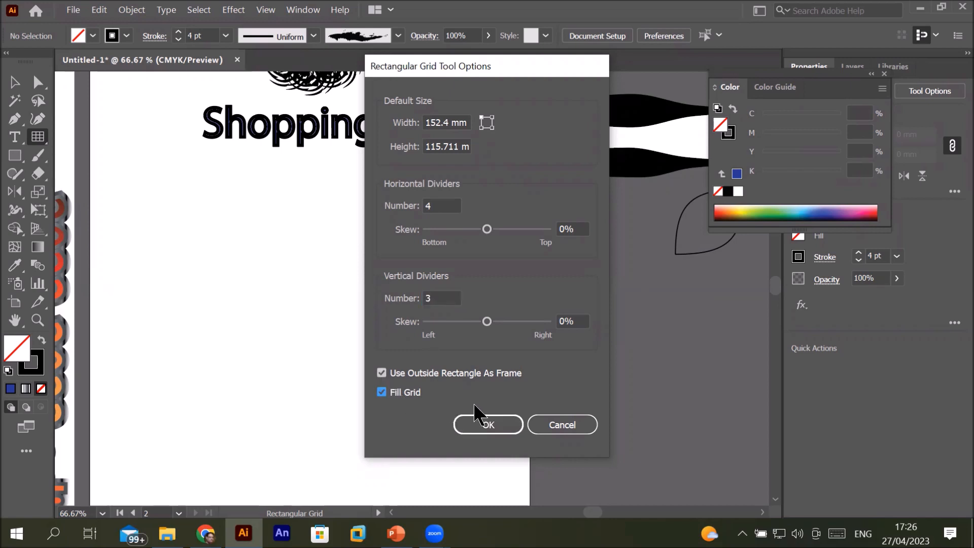
pyautogui.click(488, 425)
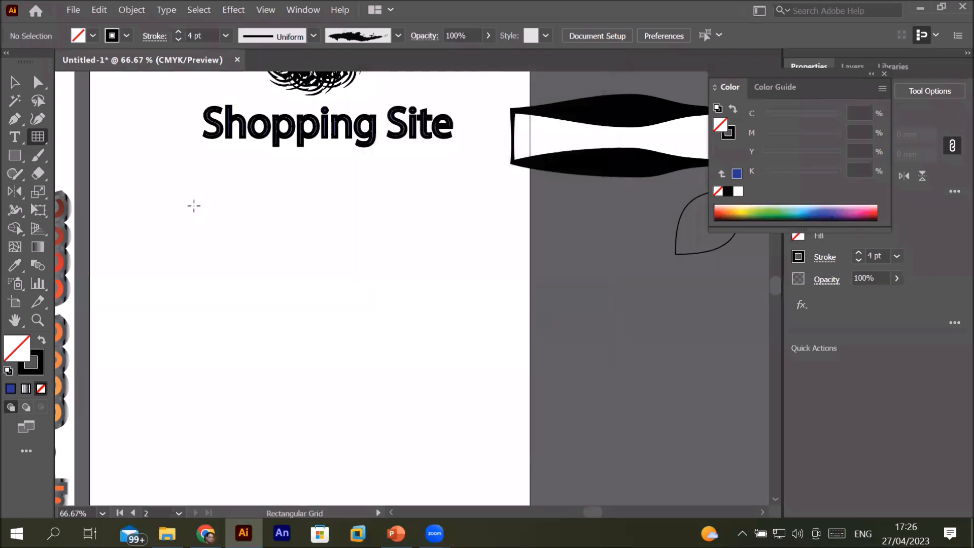
# Draw a grid about 145 × 122 mm below the heading, try the blue fill, and restore the default white fill and black stroke.
pyautogui.moveTo(177, 157); pyautogui.dragTo(479, 410)
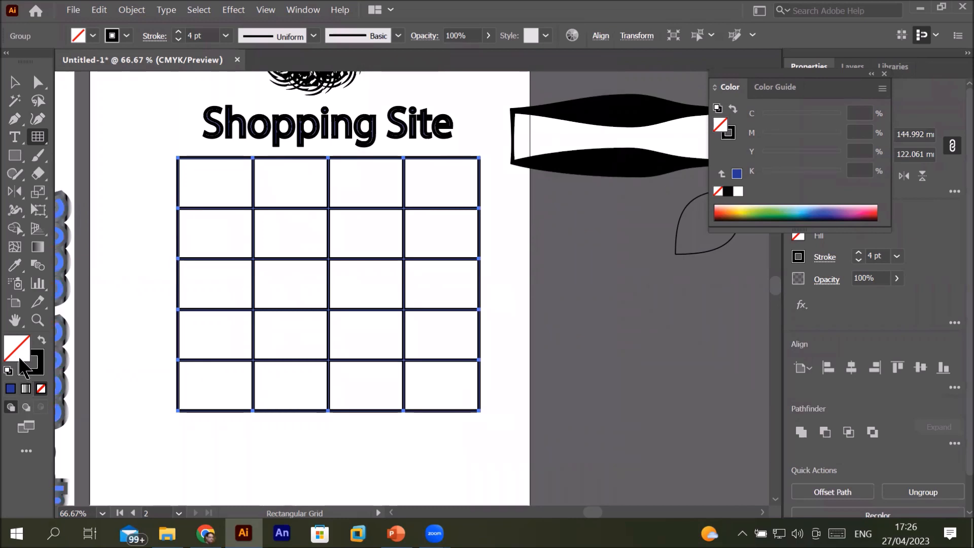
pyautogui.click(10, 389)
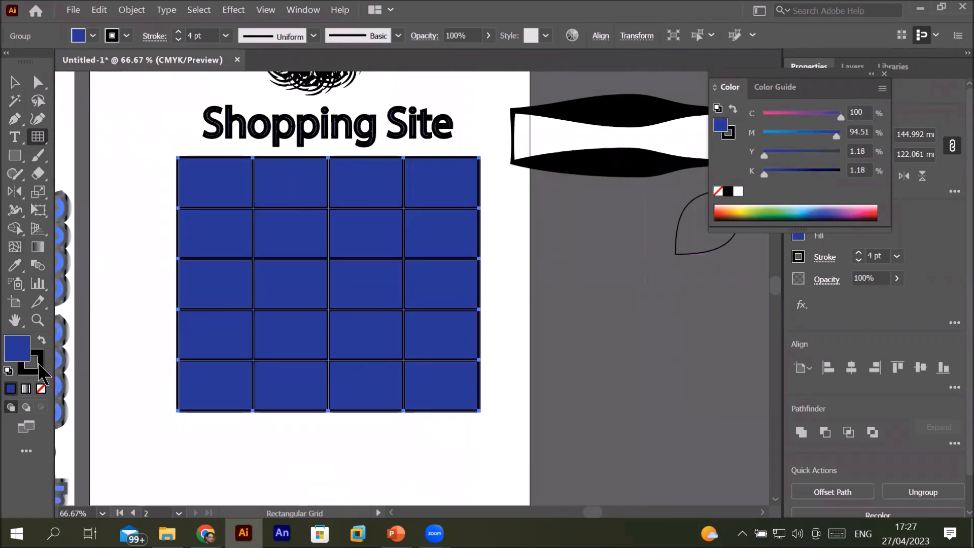
pyautogui.click(8, 372)
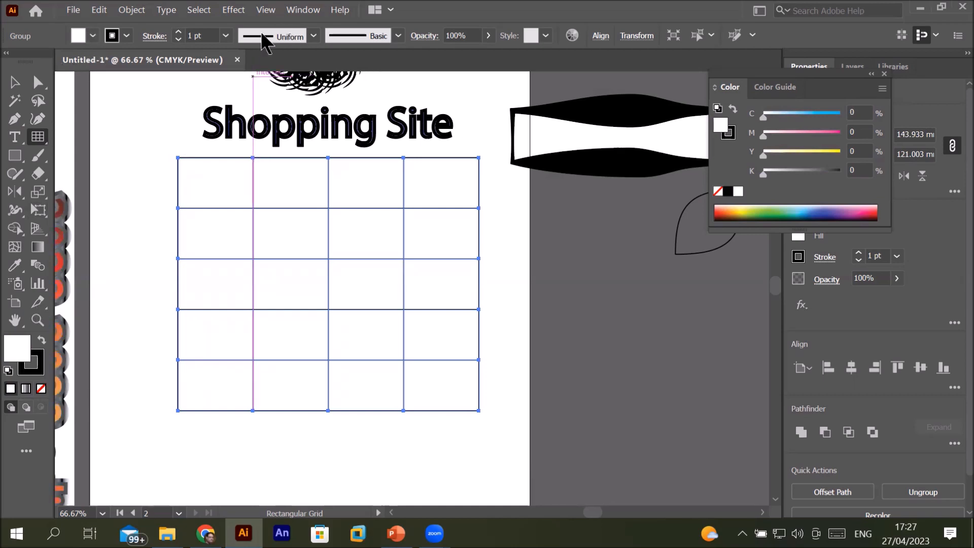
# Try a 12 pt stroke with the lens-shaped tapered width profile on the grid.
pyautogui.click(179, 31)
pyautogui.click(180, 31)
pyautogui.click(179, 31)
pyautogui.click(180, 32)
pyautogui.click(180, 31)
pyautogui.click(179, 32)
pyautogui.click(180, 31)
pyautogui.click(180, 31)
pyautogui.click(179, 32)
pyautogui.click(180, 31)
pyautogui.click(180, 31)
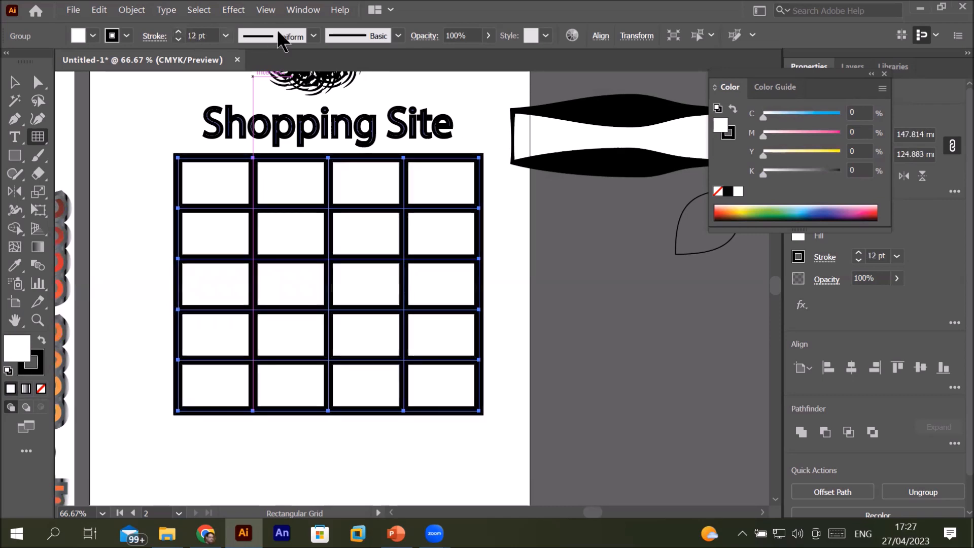
pyautogui.click(314, 36)
pyautogui.click(276, 86)
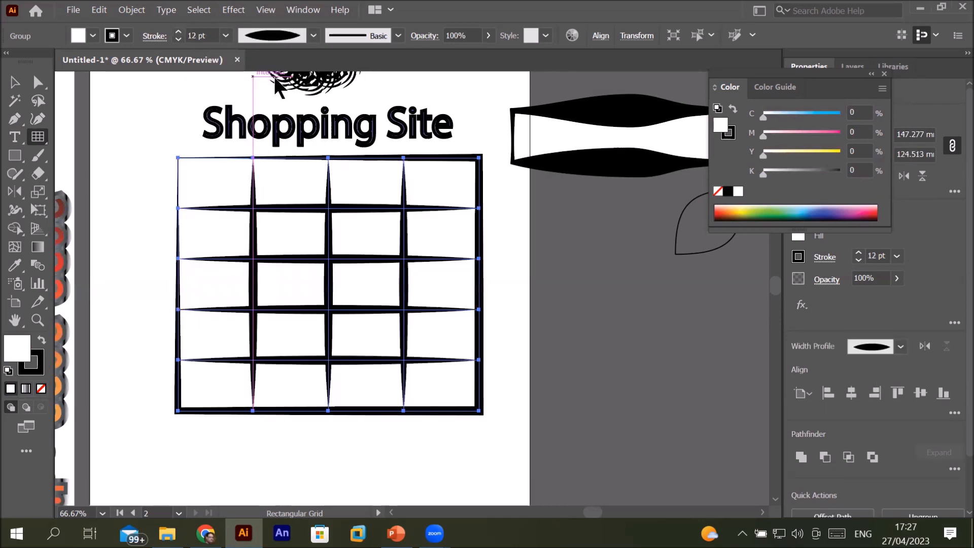
# Try the tapered parallel-lines brush and the rough ink brush on the grid's stroke.
pyautogui.click(398, 36)
pyautogui.click(325, 133)
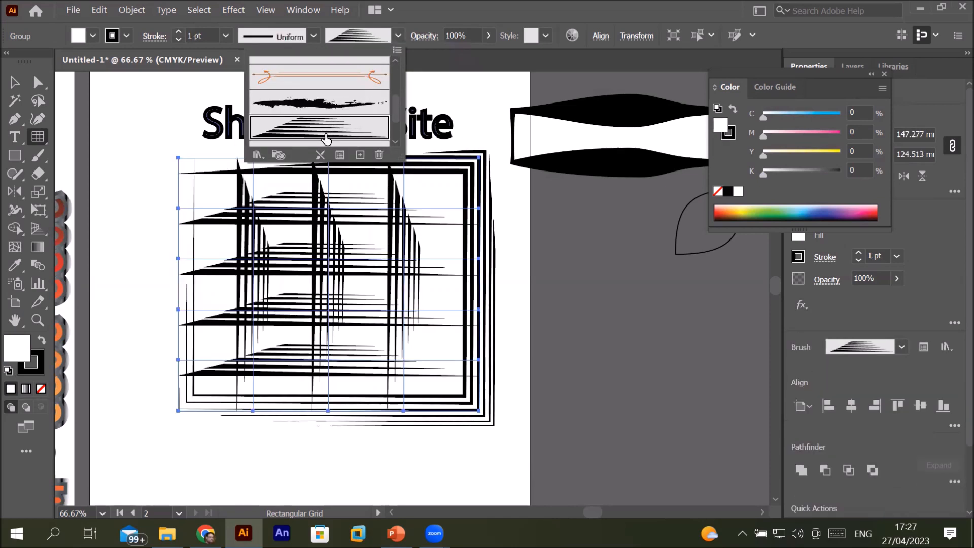
pyautogui.click(379, 106)
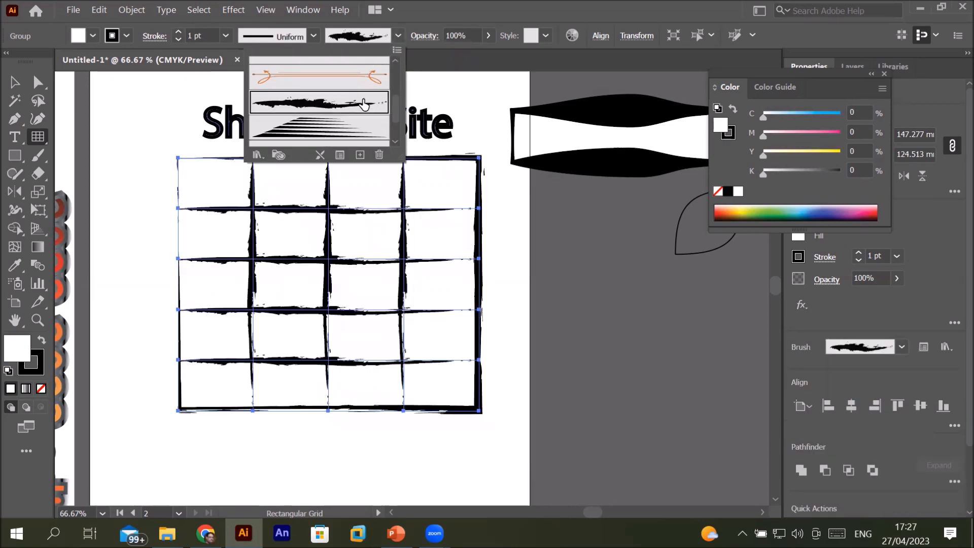
# Open the Bristle Brush Library and apply its 4.50 brush to the grid.
pyautogui.click(396, 142)
pyautogui.click(257, 155)
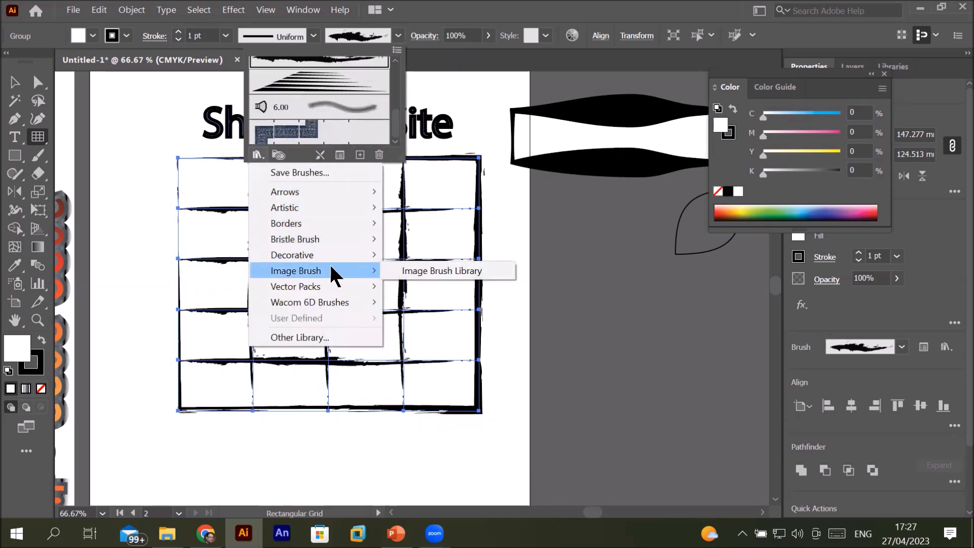
pyautogui.moveTo(347, 292)
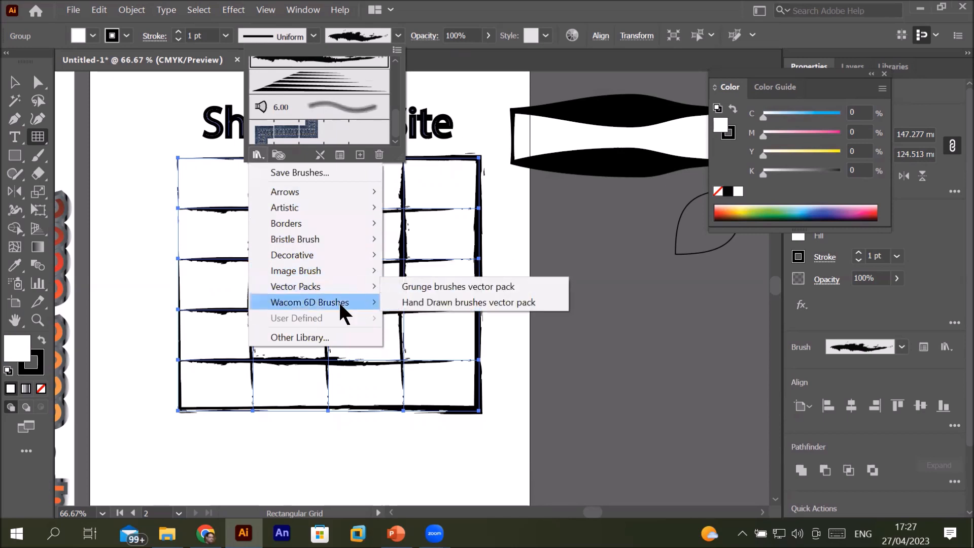
pyautogui.moveTo(332, 239)
pyautogui.click(403, 239)
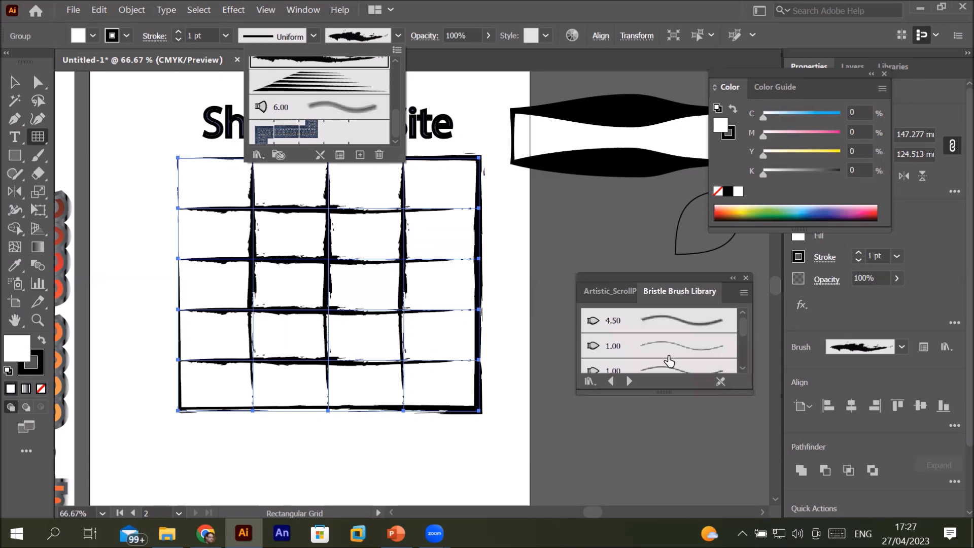
pyautogui.click(678, 331)
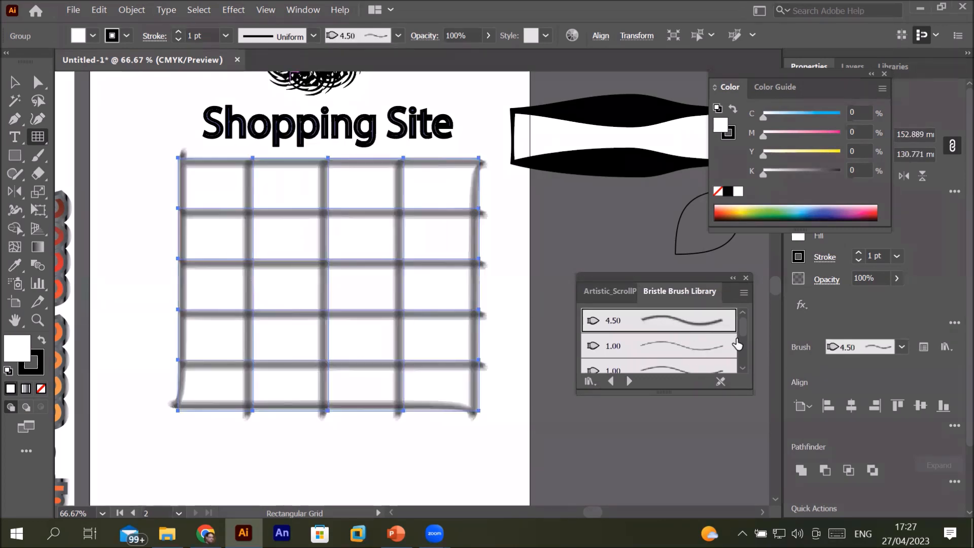
# Try another bristle brush and the blue ribbon from the Decorative_Banners and Seals library on the grid.
pyautogui.scroll(-2, 745, 343)
pyautogui.scroll(1, 745, 343)
pyautogui.click(665, 344)
pyautogui.click(629, 381)
pyautogui.click(662, 349)
pyautogui.click(668, 366)
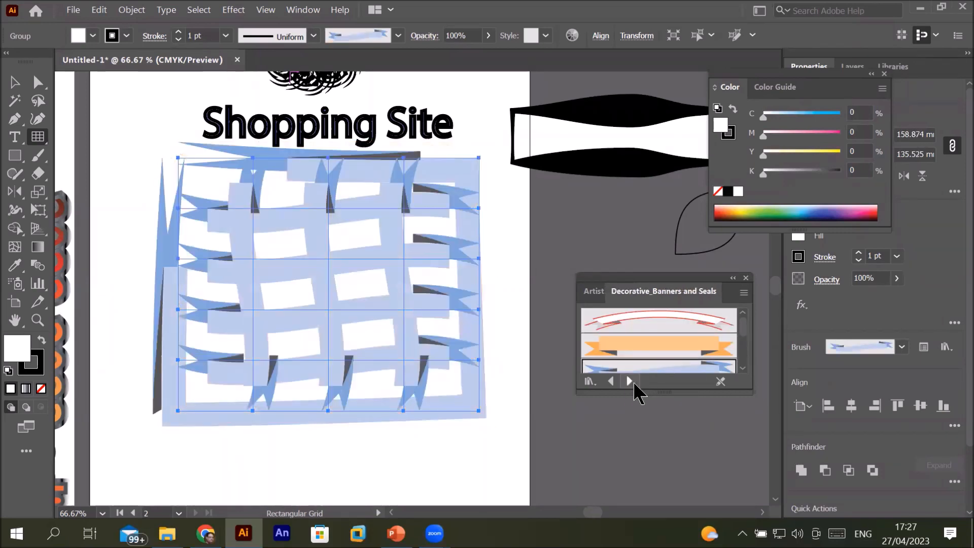
# Switch to the Decorative_Scatter library and try the 3D Geometric 4, Pie, Confetti and Bubbles brushes on the grid.
pyautogui.click(629, 381)
pyautogui.click(668, 320)
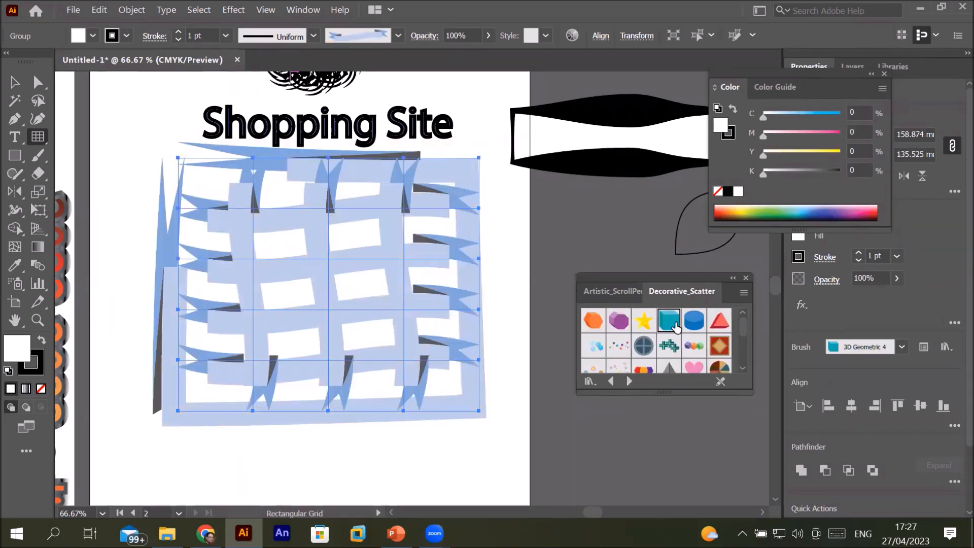
pyautogui.click(719, 366)
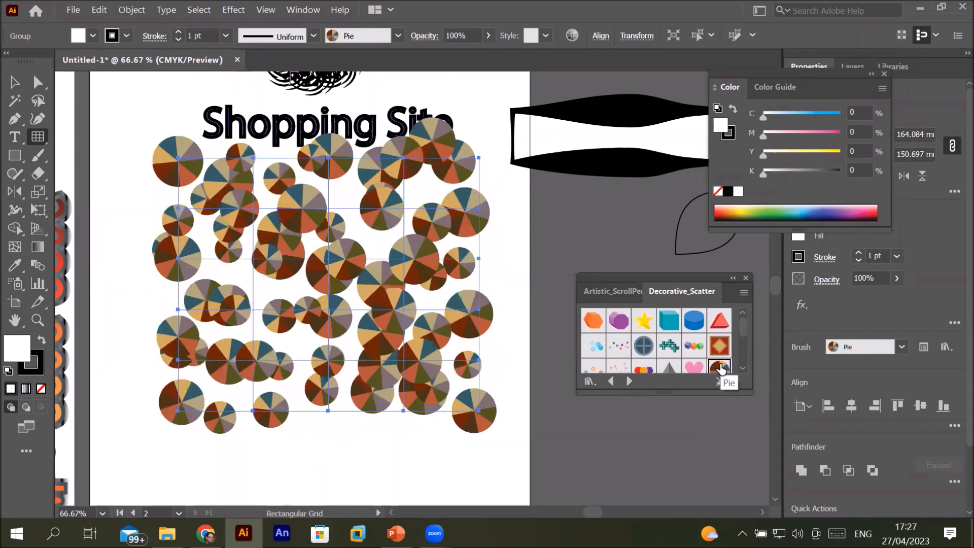
pyautogui.click(620, 350)
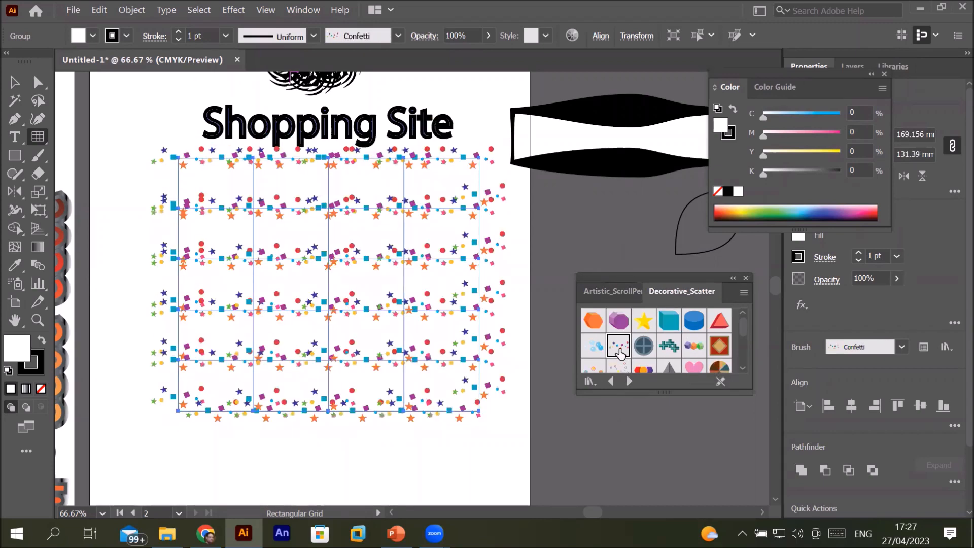
pyautogui.click(594, 350)
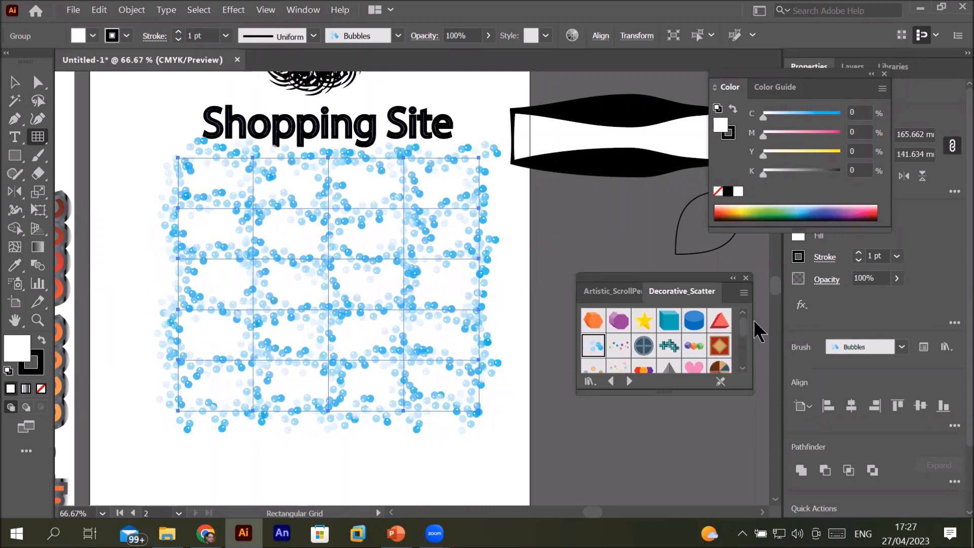
# Try the Star 4, 4pt. Star and Snowflake scatter brushes on the grid, and settle on 16pt. Star.
pyautogui.moveTo(744, 324); pyautogui.dragTo(747, 349)
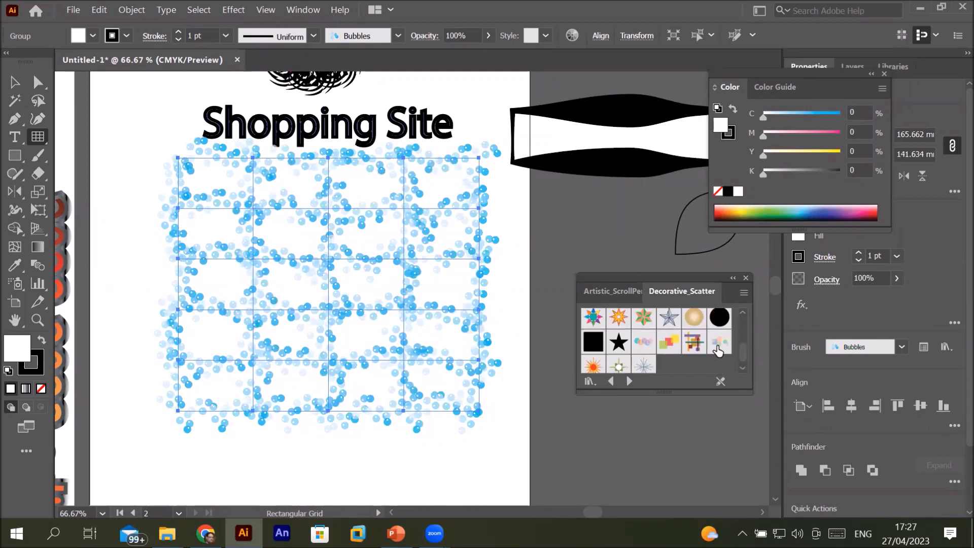
pyautogui.click(667, 318)
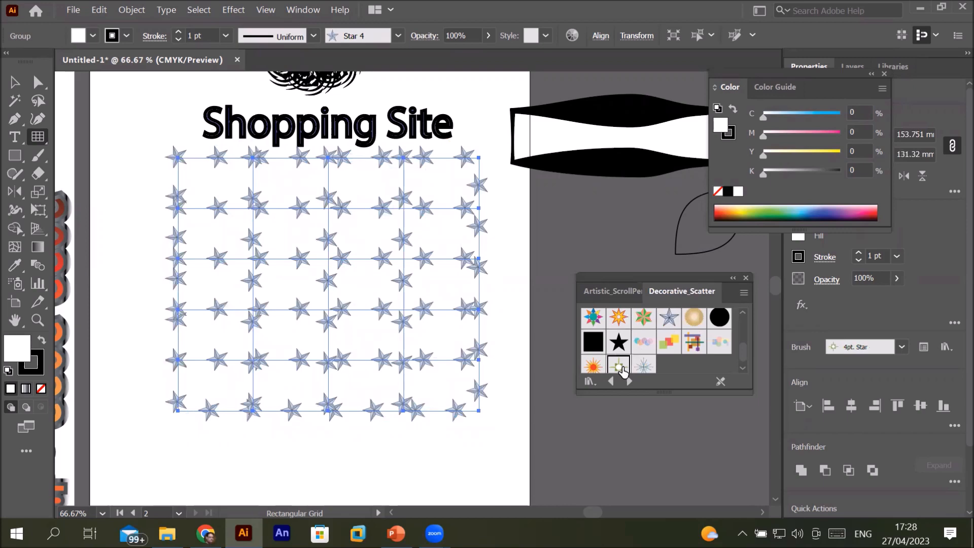
pyautogui.click(620, 368)
pyautogui.click(644, 369)
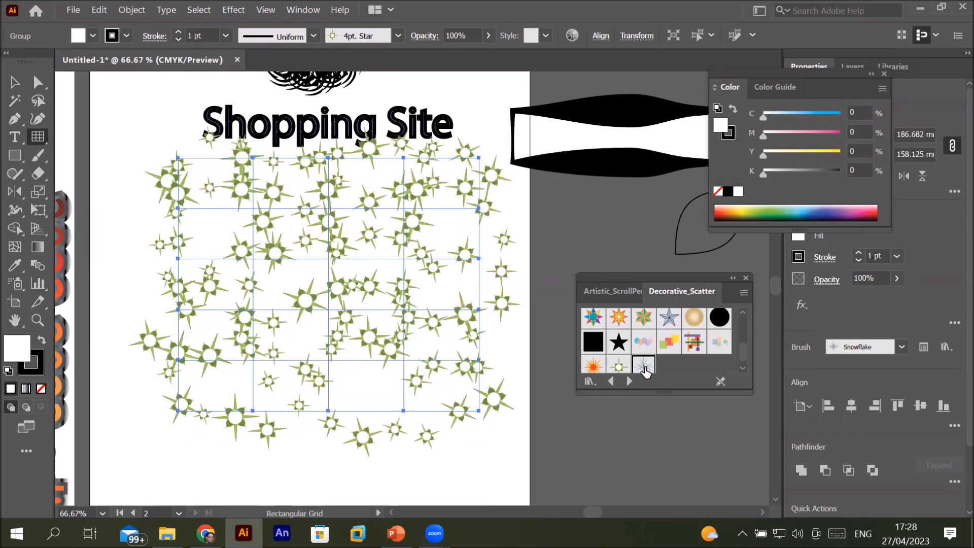
pyautogui.click(591, 366)
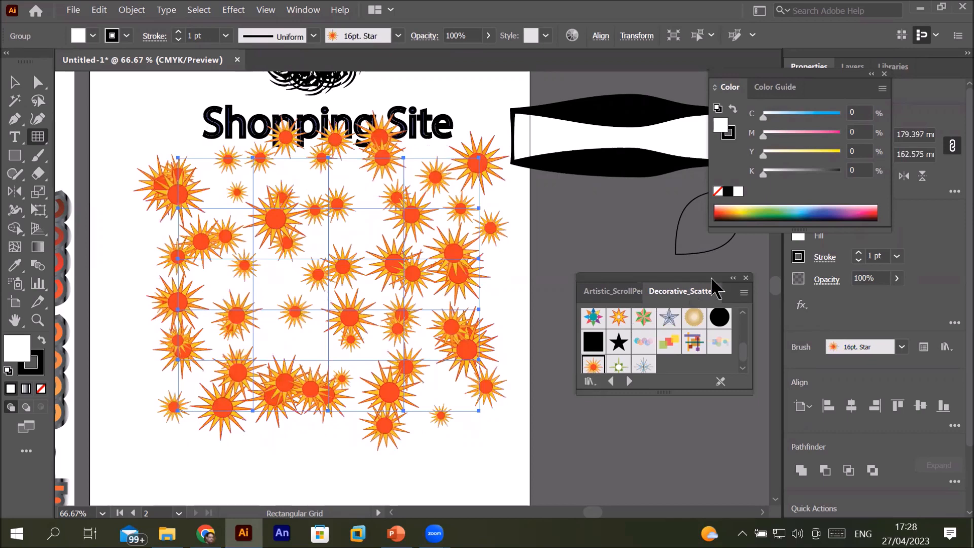
# Enlarge the star-brushed grid to about 209 × 277 mm so that it covers almost the whole second artboard.
pyautogui.scroll(-2, 218, 255)
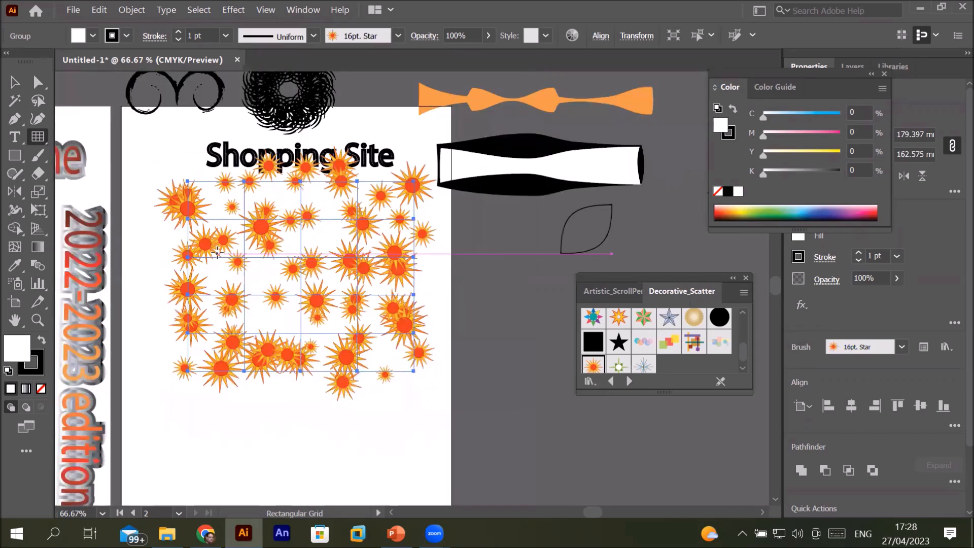
pyautogui.click(16, 85)
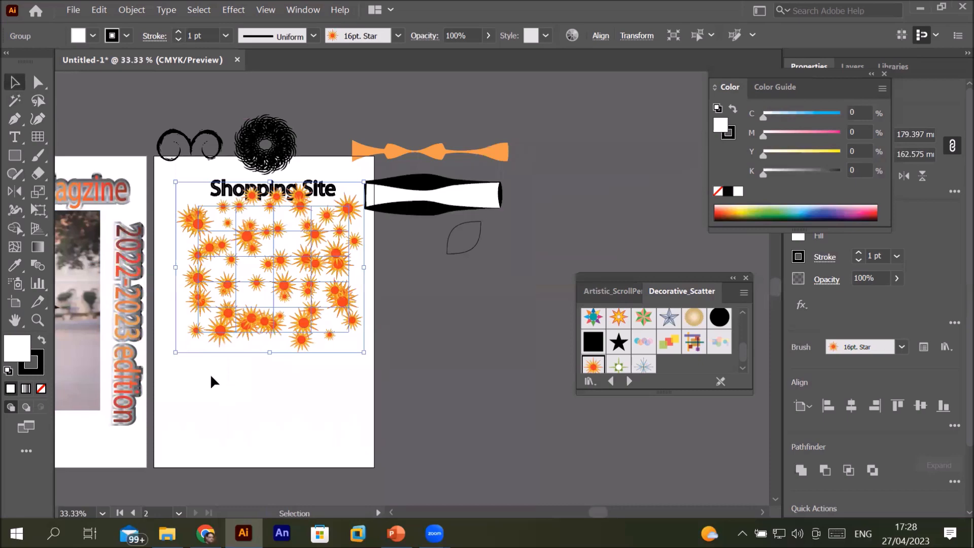
pyautogui.moveTo(272, 352); pyautogui.dragTo(263, 465)
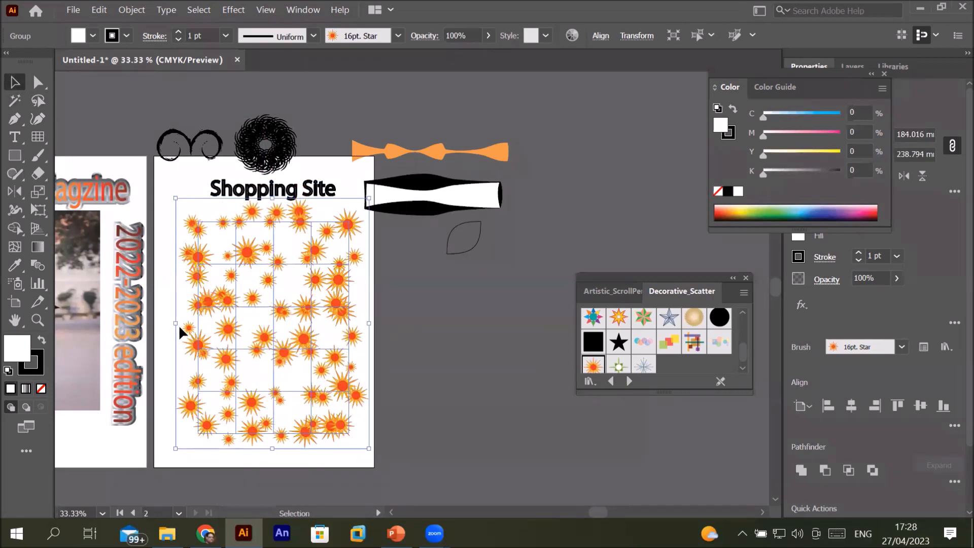
pyautogui.moveTo(175, 329); pyautogui.dragTo(160, 328)
pyautogui.moveTo(370, 329); pyautogui.dragTo(379, 328)
pyautogui.moveTo(270, 199); pyautogui.dragTo(269, 161)
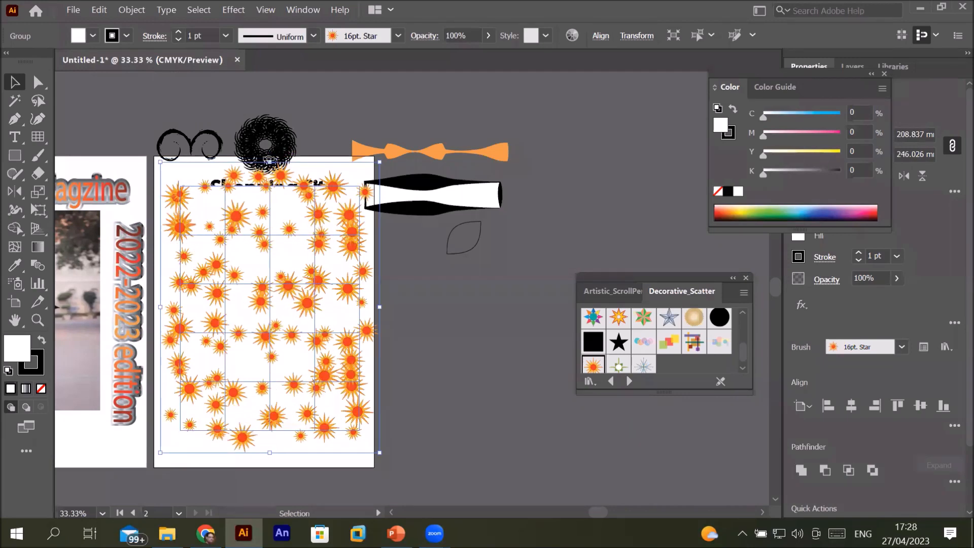
# Send the star-brushed grid to the back, behind the "Shopping Site" heading.
pyautogui.rightClick(284, 260)
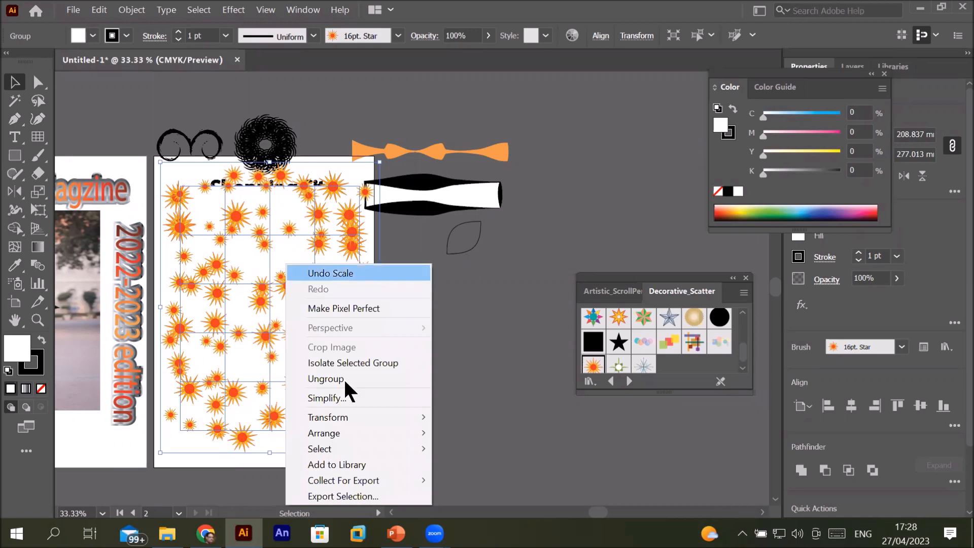
pyautogui.moveTo(357, 429)
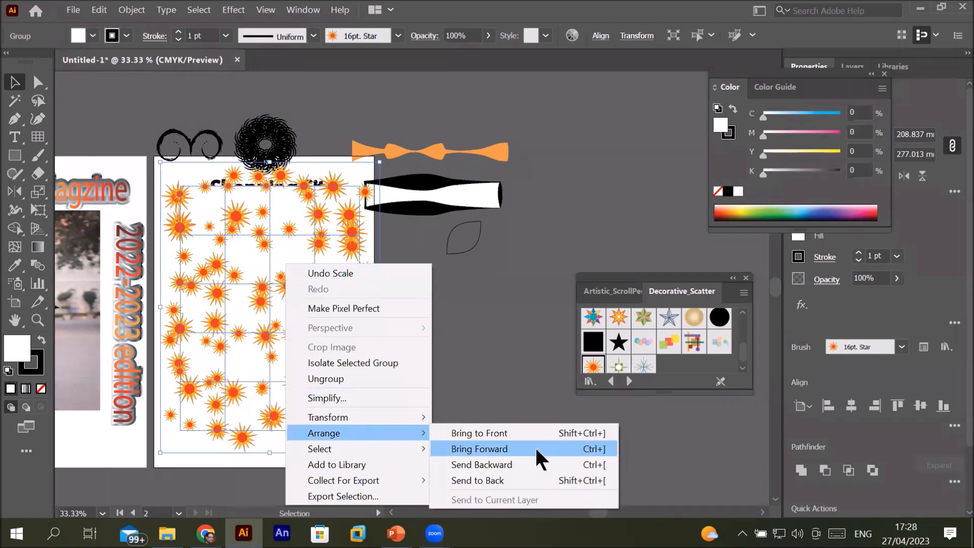
pyautogui.click(520, 479)
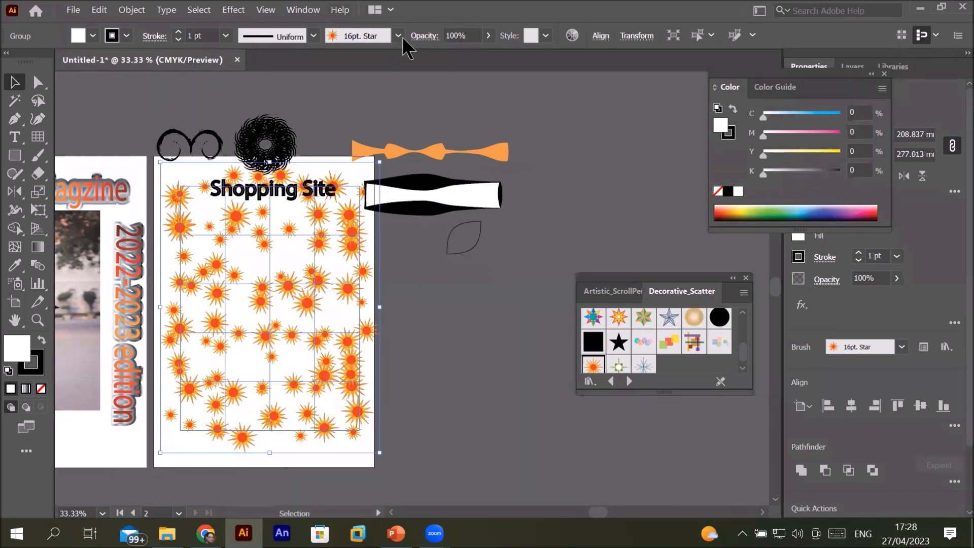
# Lower the opacity of the star-brushed grid to 25%.
pyautogui.click(417, 36)
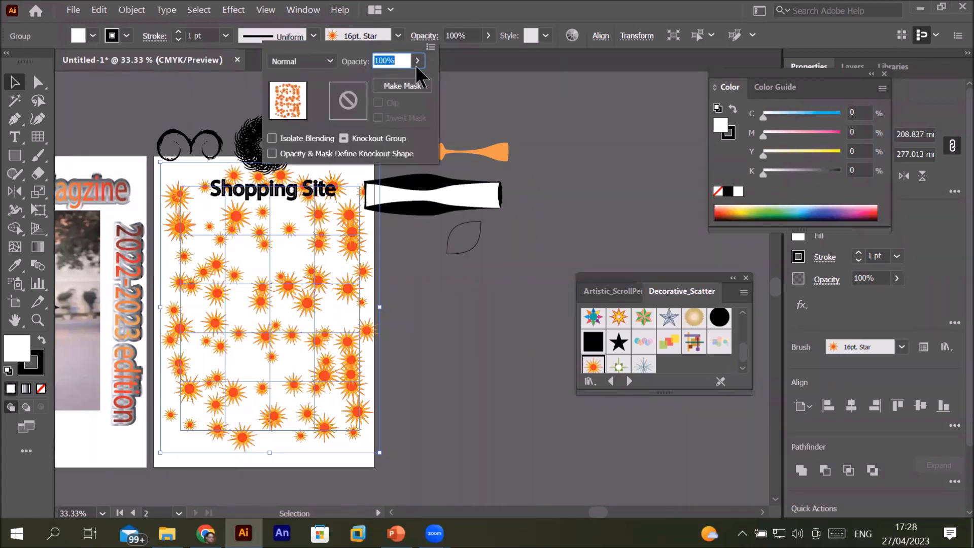
pyautogui.click(417, 61)
pyautogui.moveTo(406, 79); pyautogui.dragTo(395, 80)
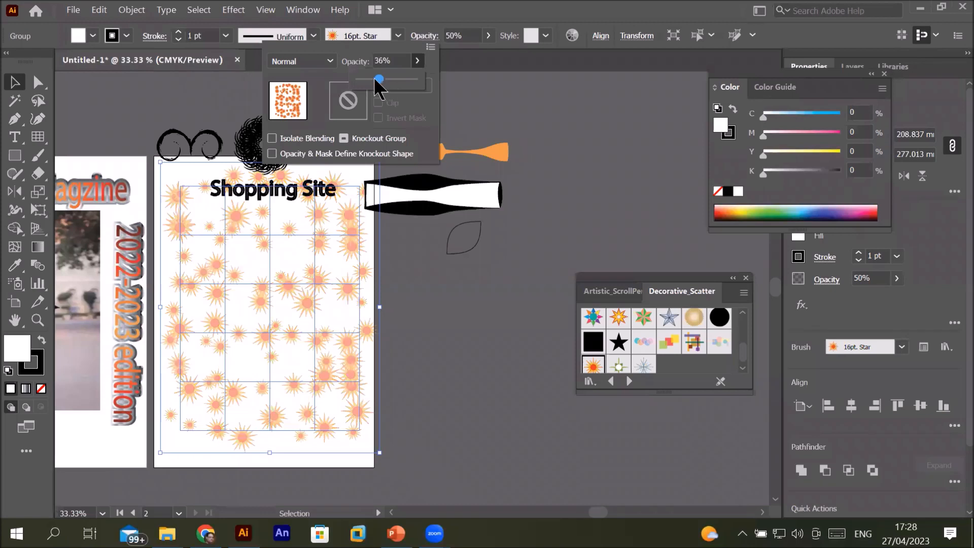
pyautogui.moveTo(373, 77); pyautogui.dragTo(372, 78)
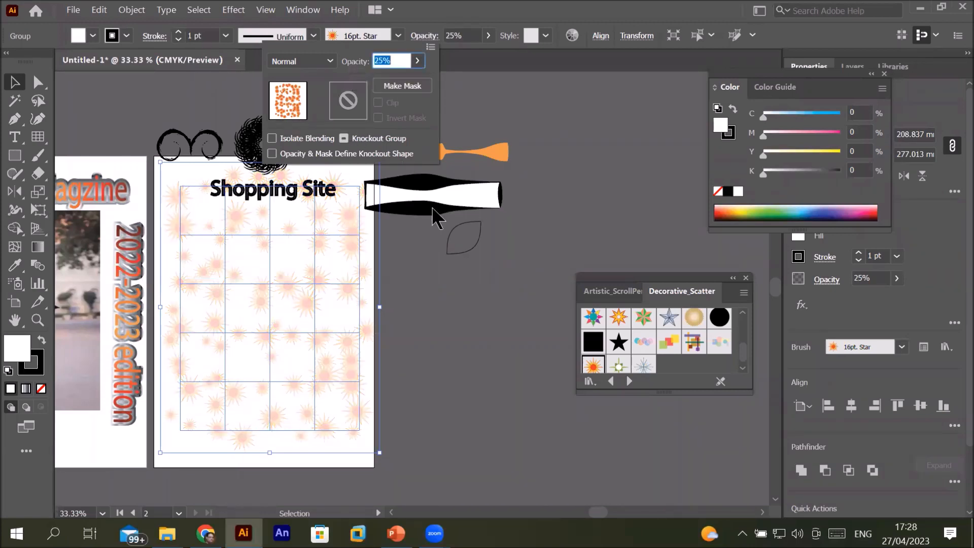
pyautogui.click(230, 86)
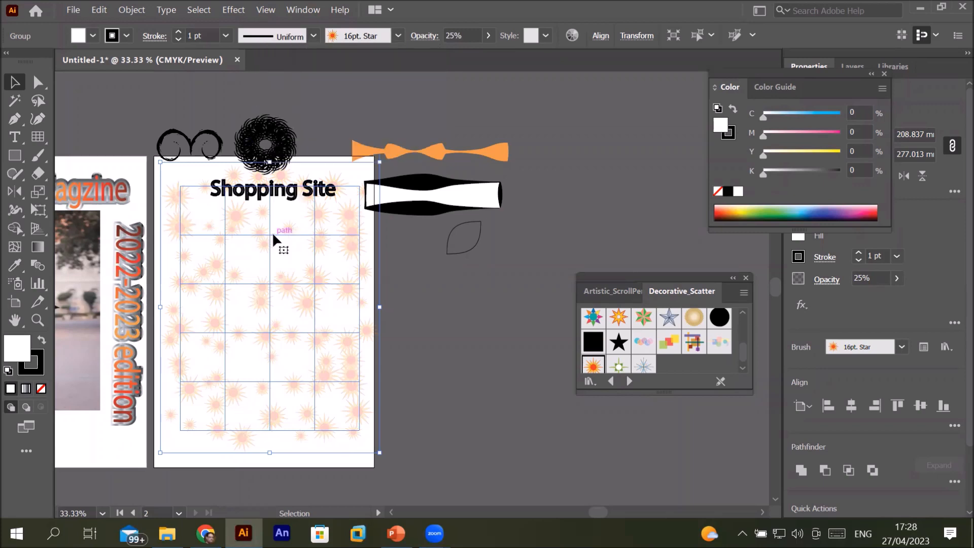
# Try the grid with its stroke colour set to None, and restore the black stroke.
pyautogui.scroll(2, 273, 235)
pyautogui.scroll(-1, 273, 235)
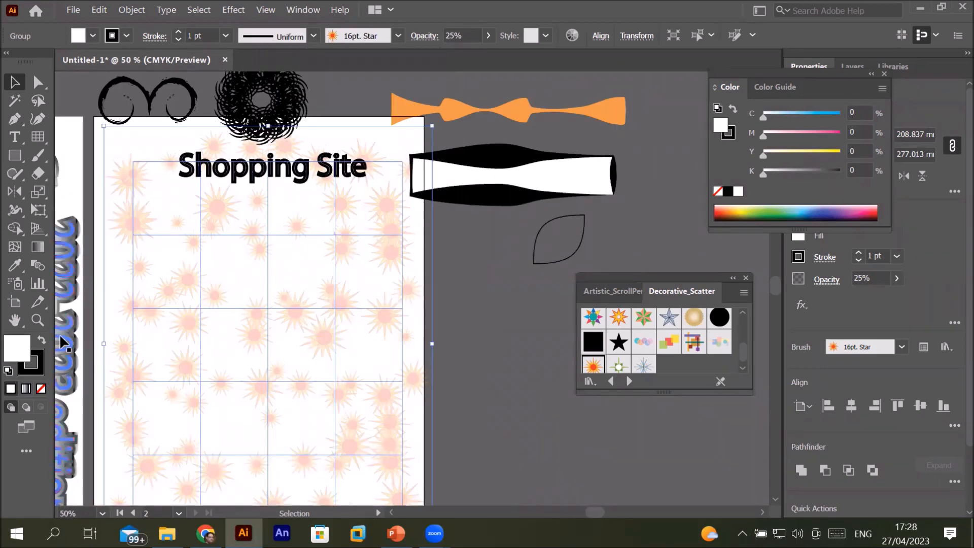
pyautogui.click(36, 363)
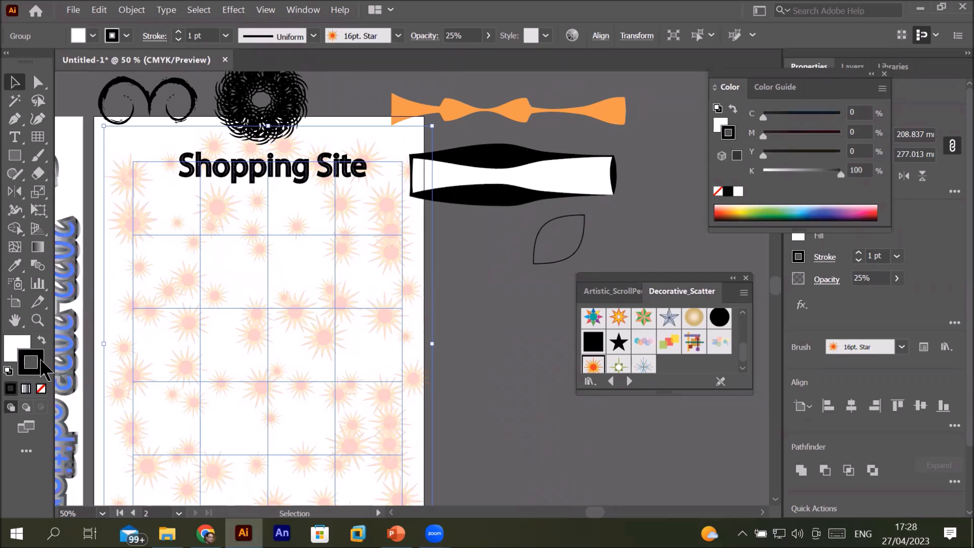
pyautogui.click(126, 35)
pyautogui.click(8, 62)
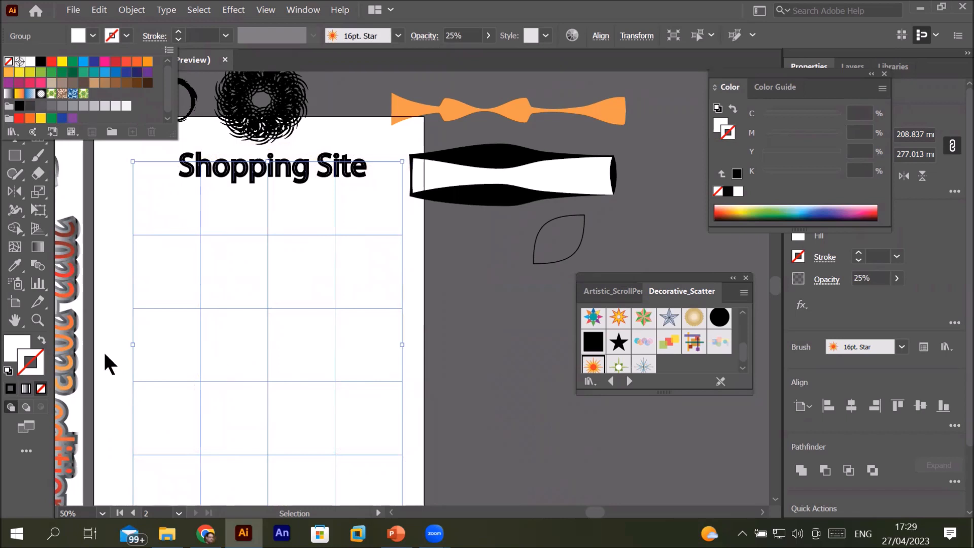
pyautogui.click(37, 361)
pyautogui.click(127, 35)
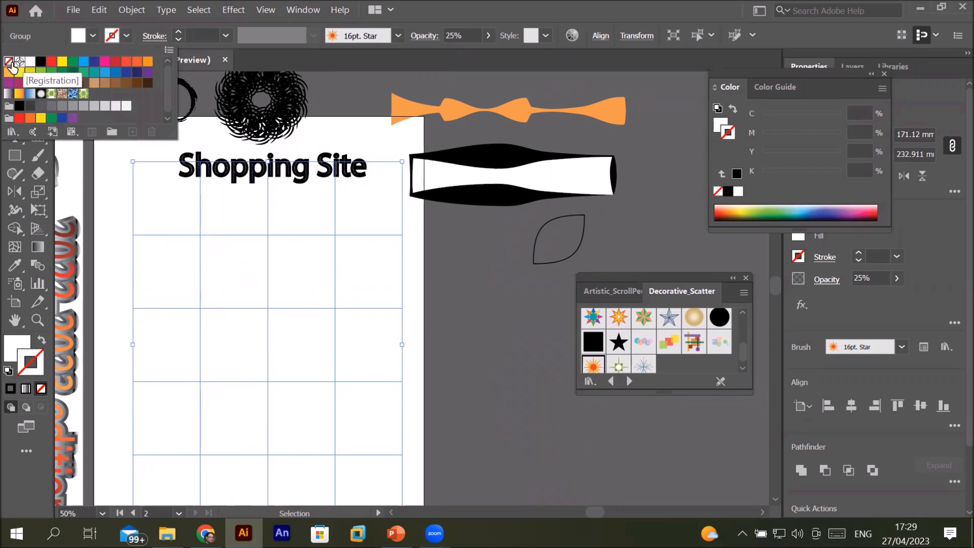
pyautogui.click(41, 62)
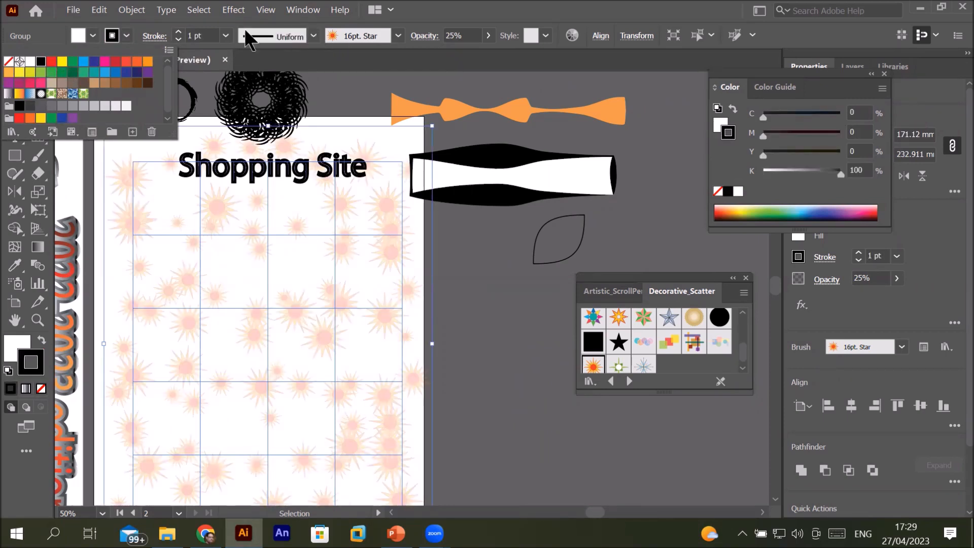
# Reduce the grid's stroke weight to 0.25 pt to try smaller stars.
pyautogui.click(180, 40)
pyautogui.click(181, 40)
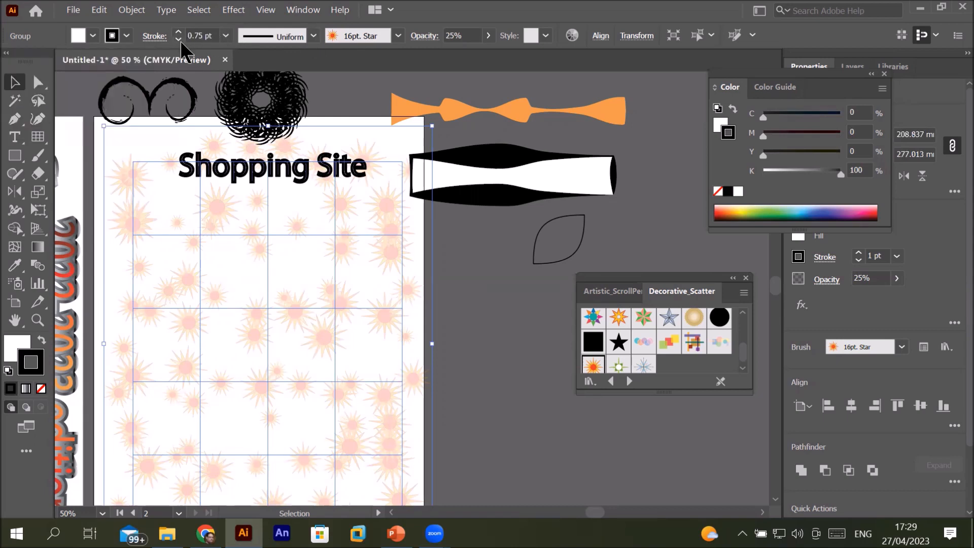
pyautogui.click(180, 41)
pyautogui.click(181, 41)
pyautogui.click(181, 41)
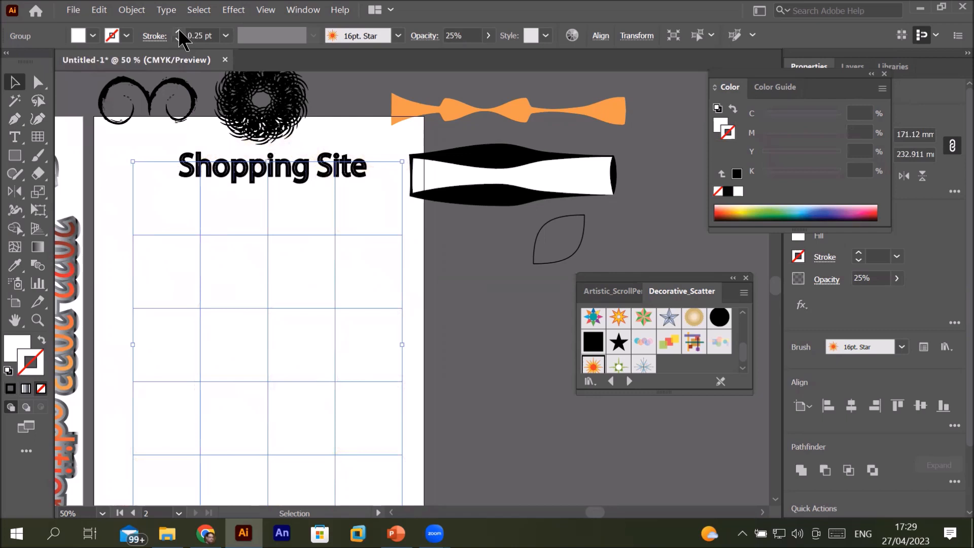
pyautogui.click(178, 30)
pyautogui.click(474, 281)
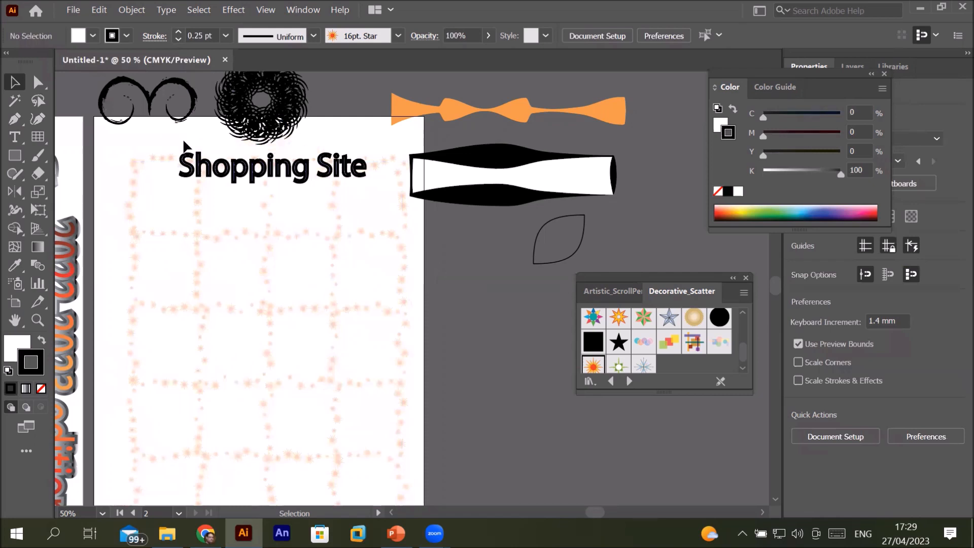
# Increase the grid's stroke weight to 3 pt to try larger stars, and bring it back to 1 pt.
pyautogui.click(198, 201)
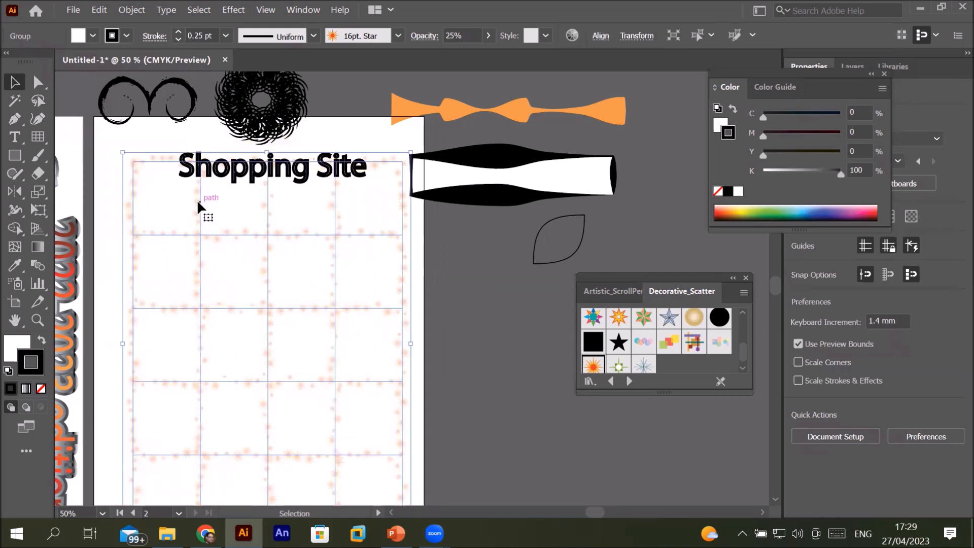
pyautogui.click(178, 30)
pyautogui.click(178, 31)
pyautogui.click(178, 31)
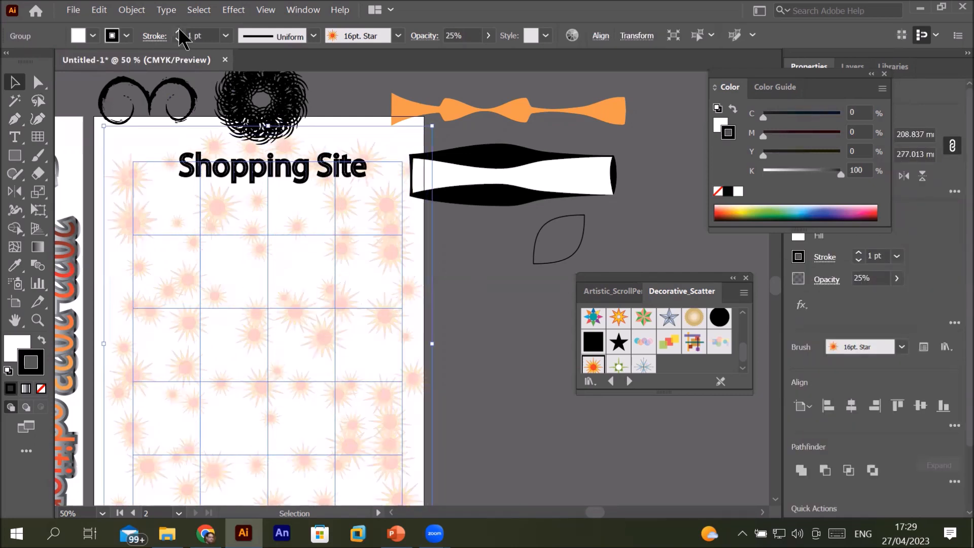
pyautogui.click(178, 30)
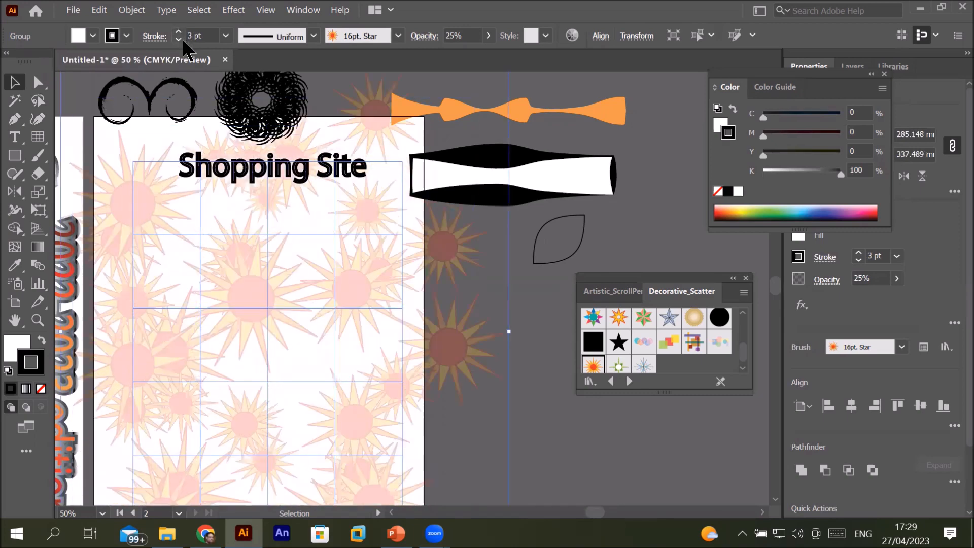
pyautogui.click(178, 39)
pyautogui.click(181, 39)
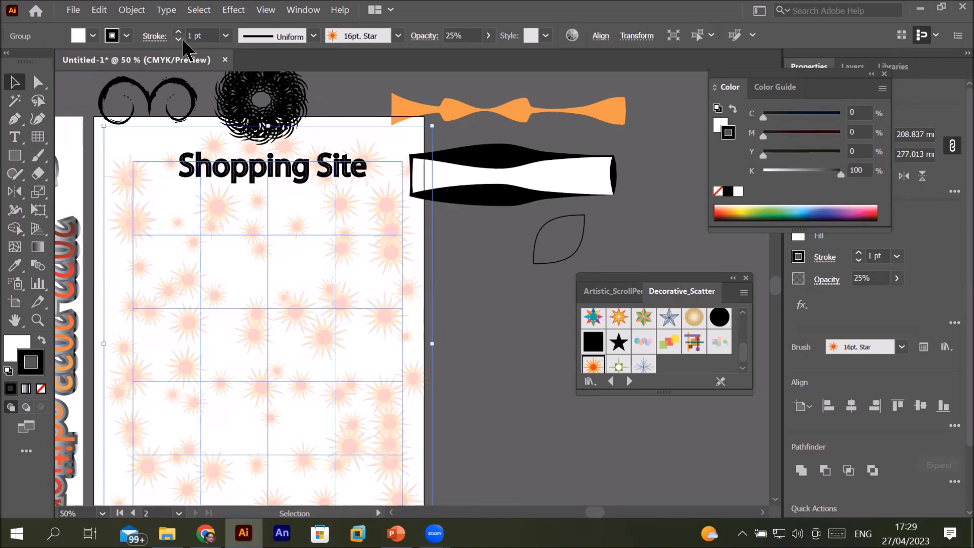
pyautogui.click(480, 261)
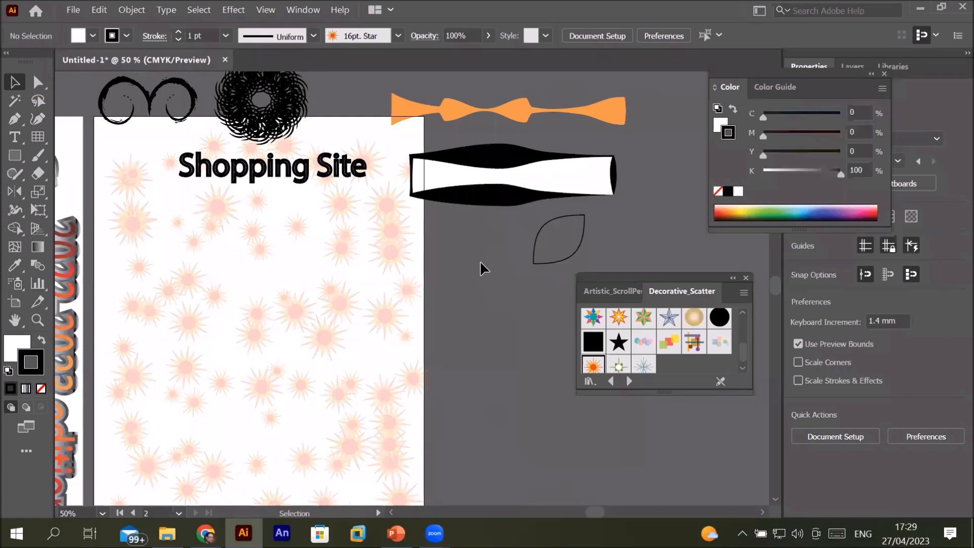
# Try the Star 4, Bubbles, Confetti, 16pt. Star and Snowflake brushes on the faded grid.
pyautogui.click(339, 306)
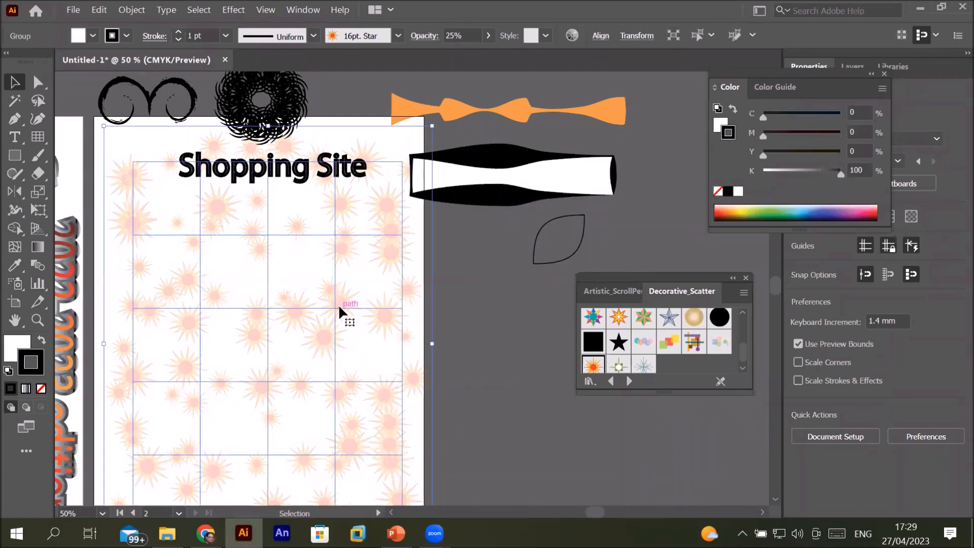
pyautogui.click(398, 36)
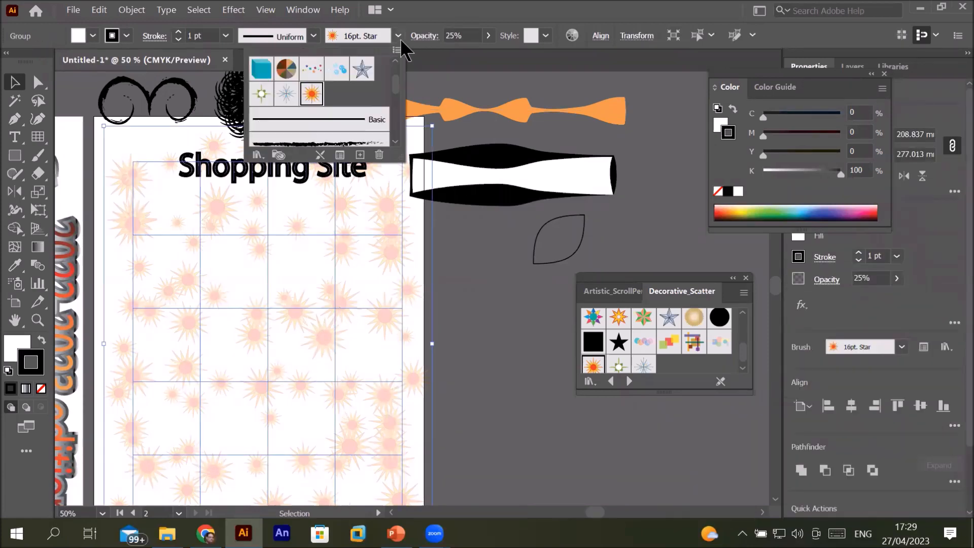
pyautogui.click(361, 69)
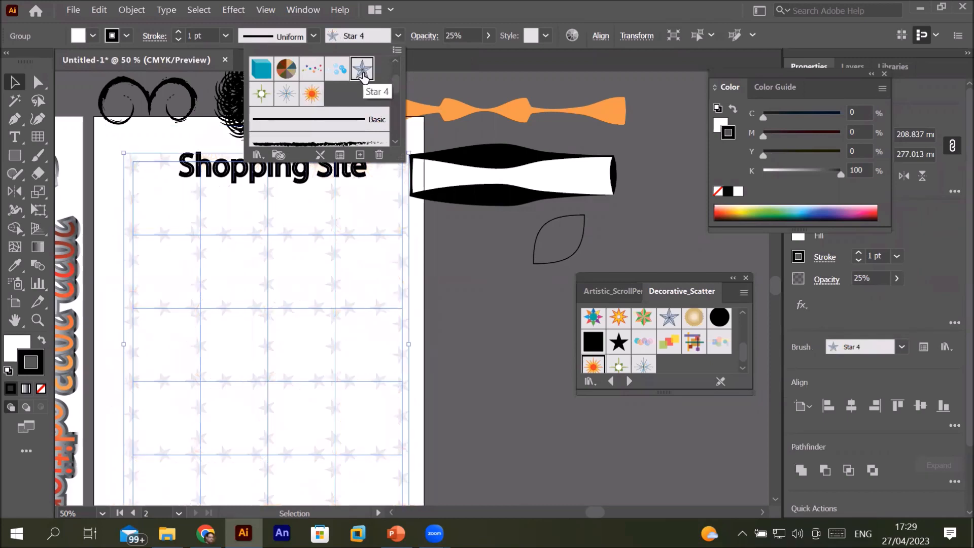
pyautogui.click(337, 71)
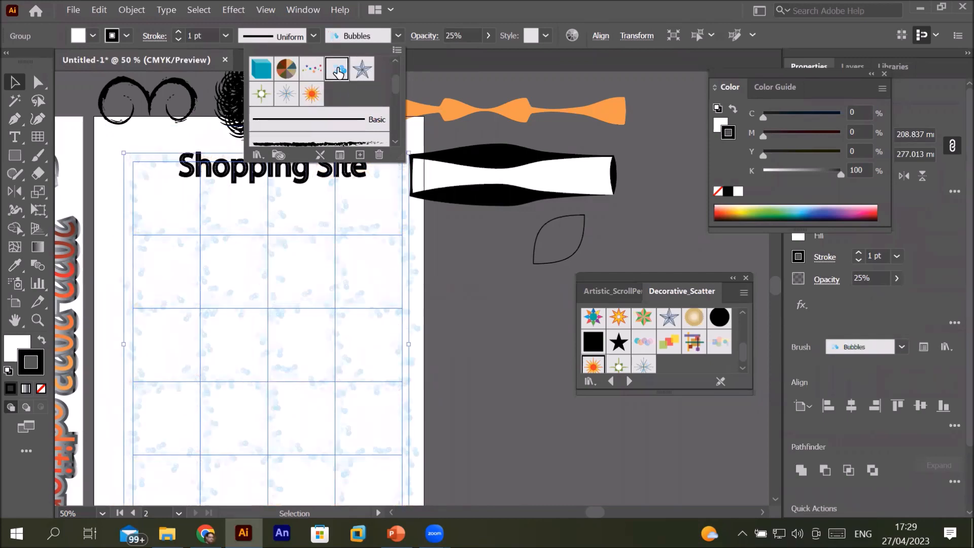
pyautogui.click(311, 69)
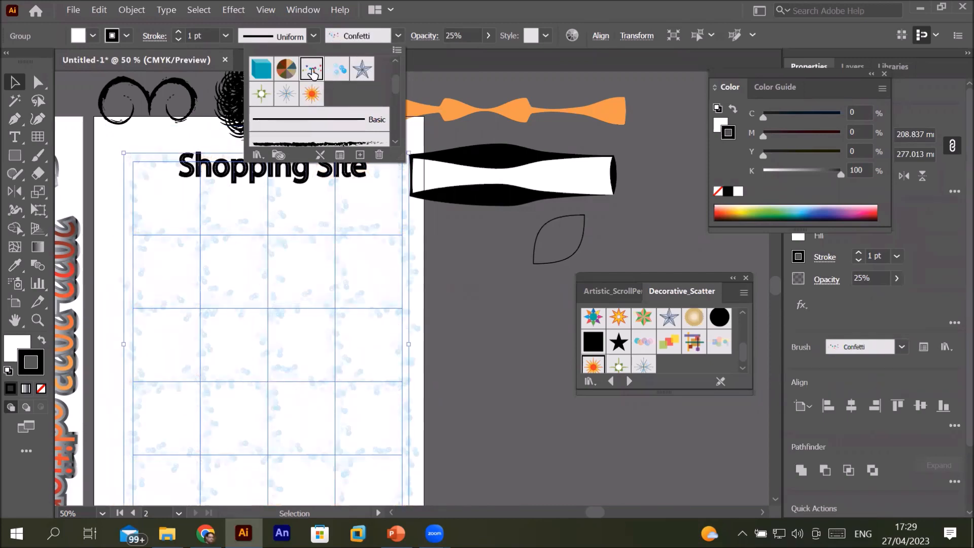
pyautogui.click(312, 95)
pyautogui.click(286, 95)
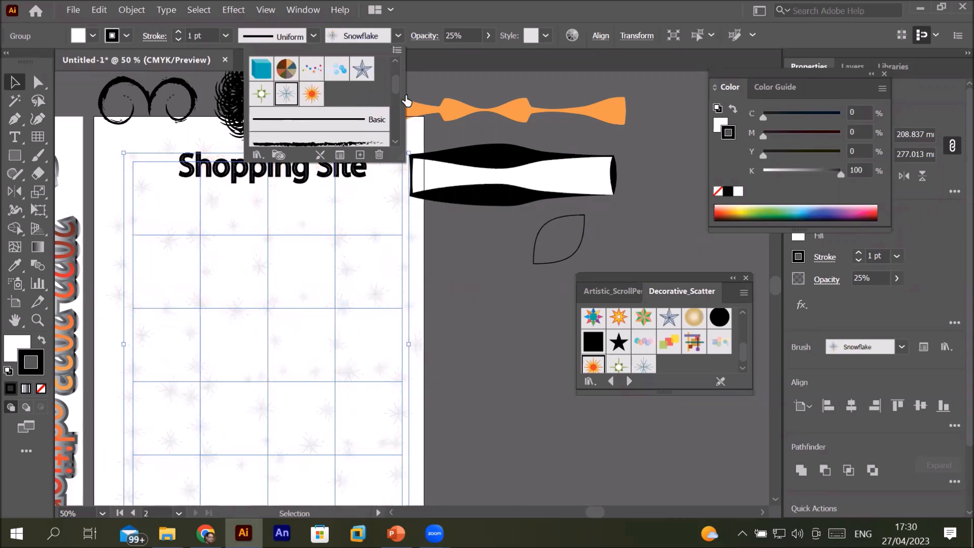
# Open the Artistic_Ink brush library and place its panel higher, beside the second artboard.
pyautogui.scroll(-10, 399, 94)
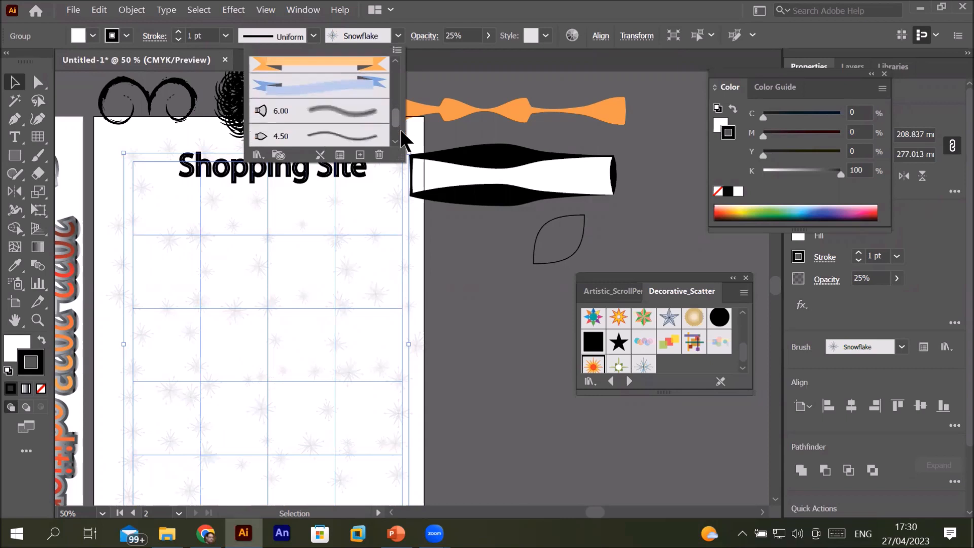
pyautogui.click(256, 155)
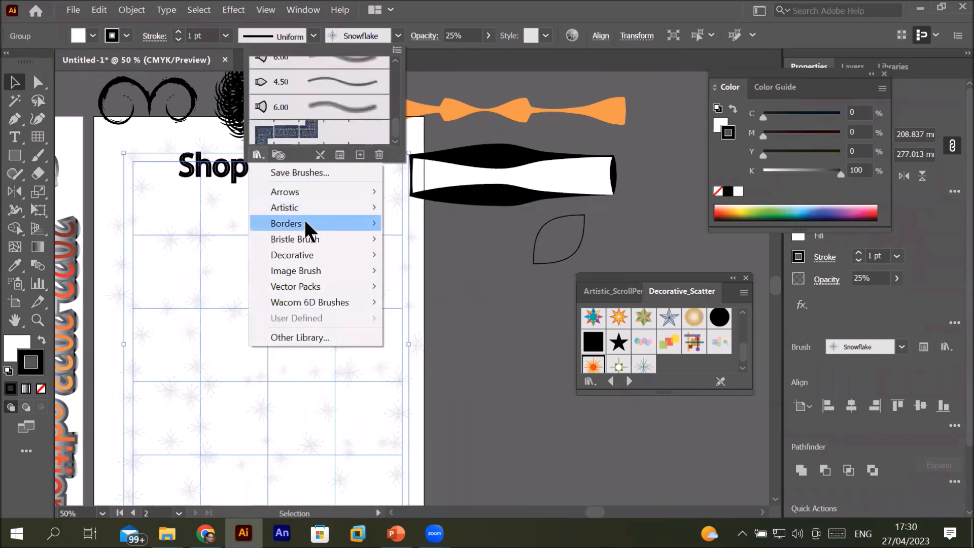
pyautogui.moveTo(305, 223)
pyautogui.moveTo(317, 206)
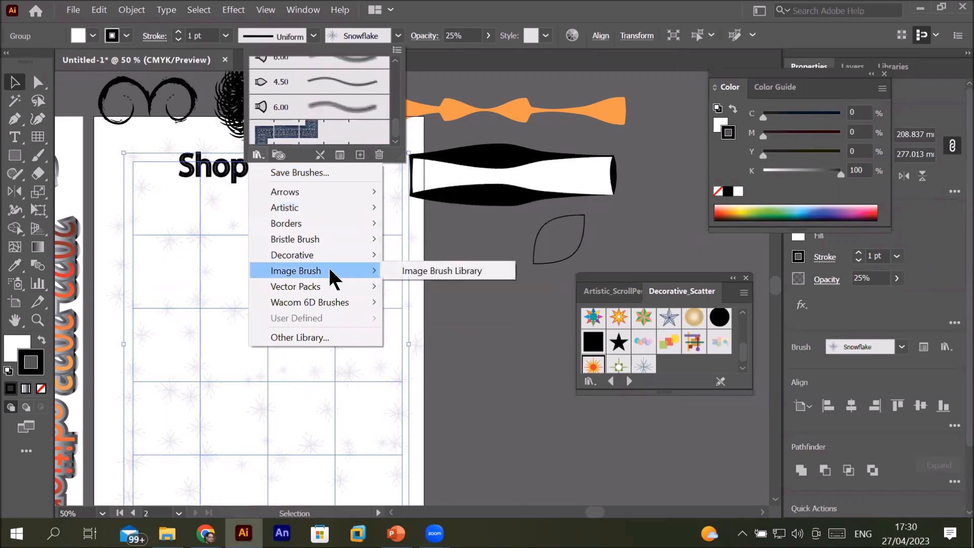
pyautogui.moveTo(353, 193)
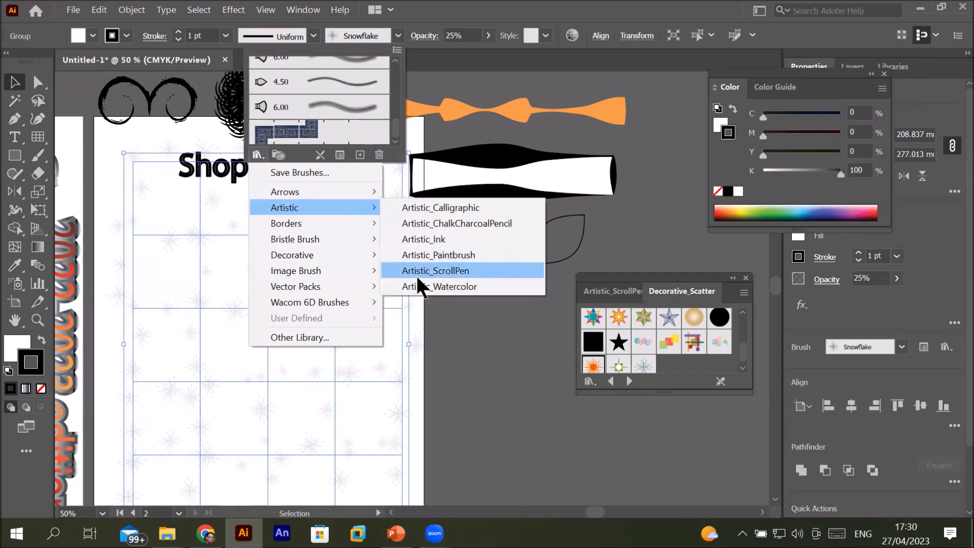
pyautogui.click(428, 239)
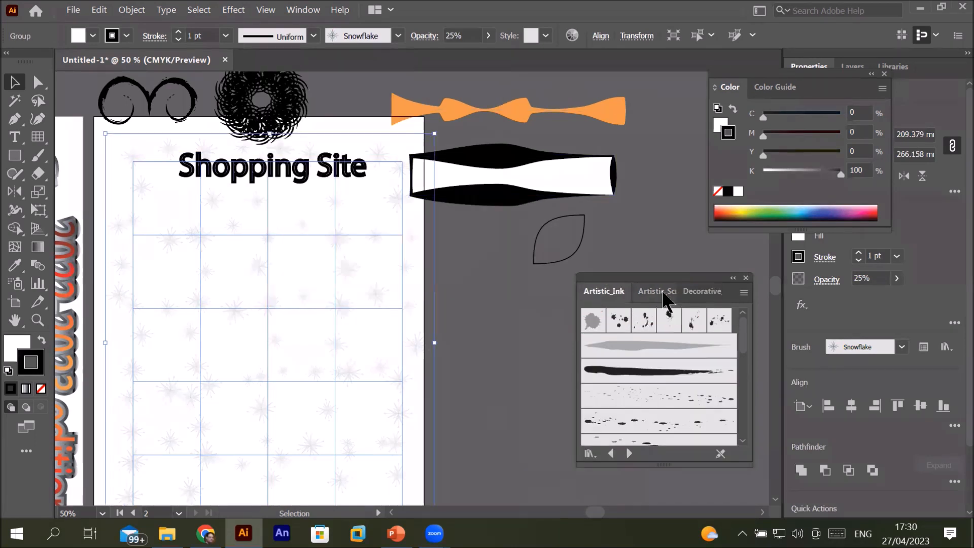
pyautogui.moveTo(668, 279); pyautogui.dragTo(622, 133)
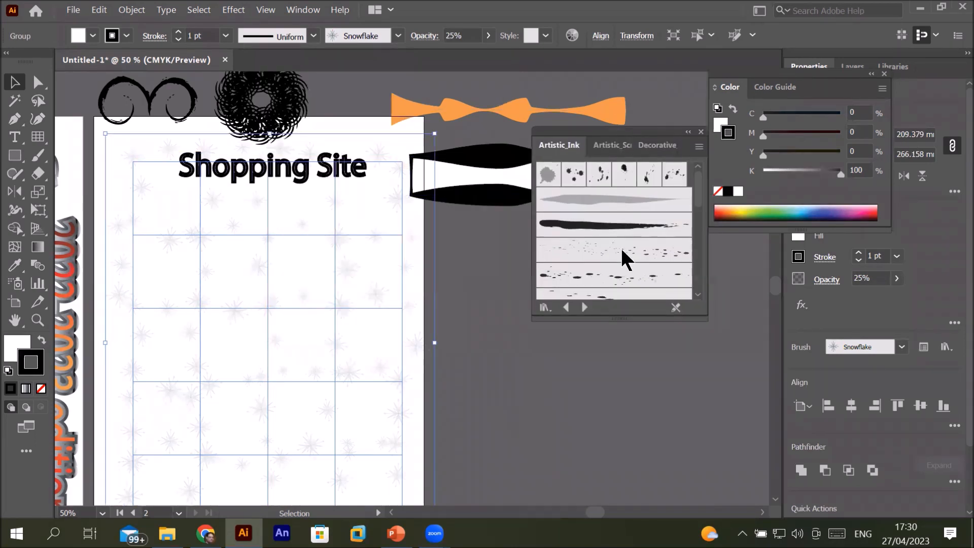
# Try two ink spatter brushes, Dry Ink 1 and the lighter dry ink brush below it on the grid.
pyautogui.click(622, 250)
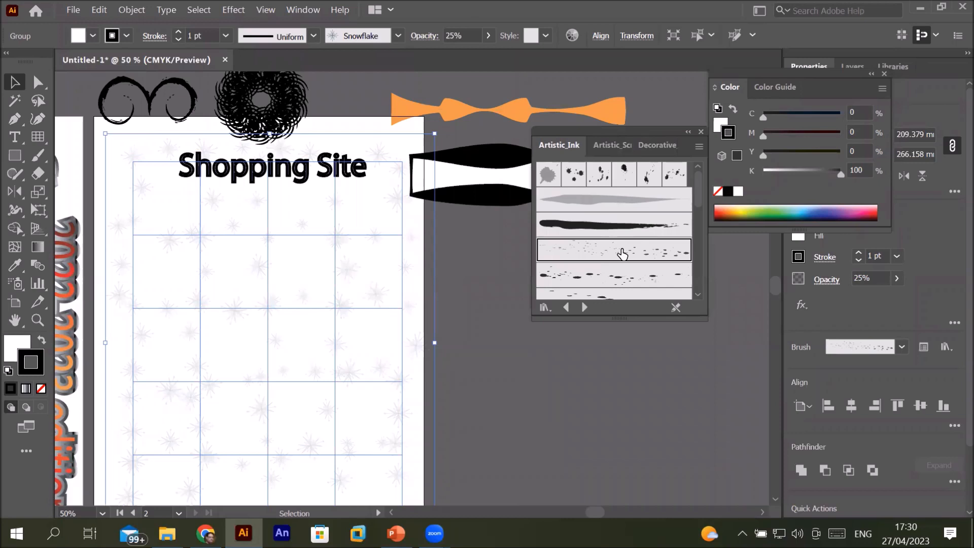
pyautogui.click(625, 278)
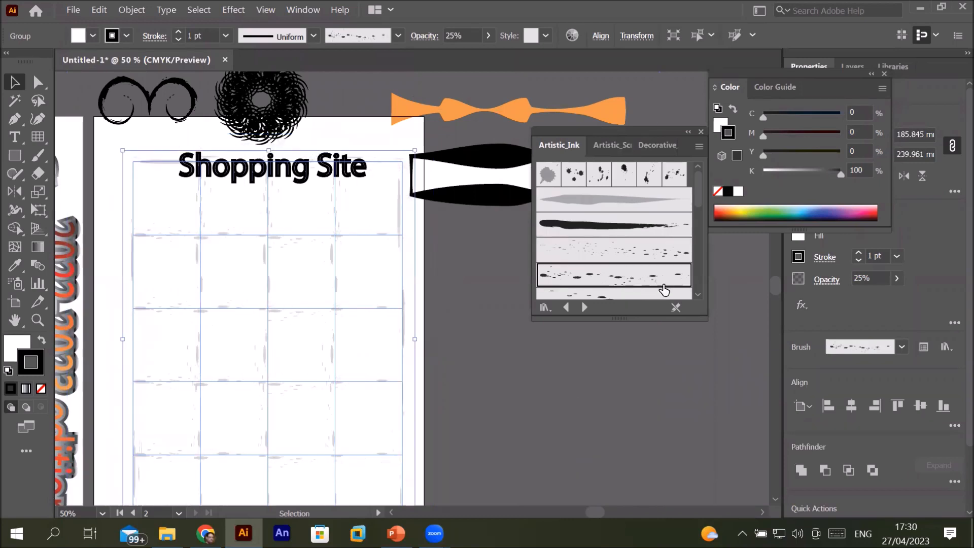
pyautogui.scroll(-3, 696, 284)
pyautogui.click(647, 265)
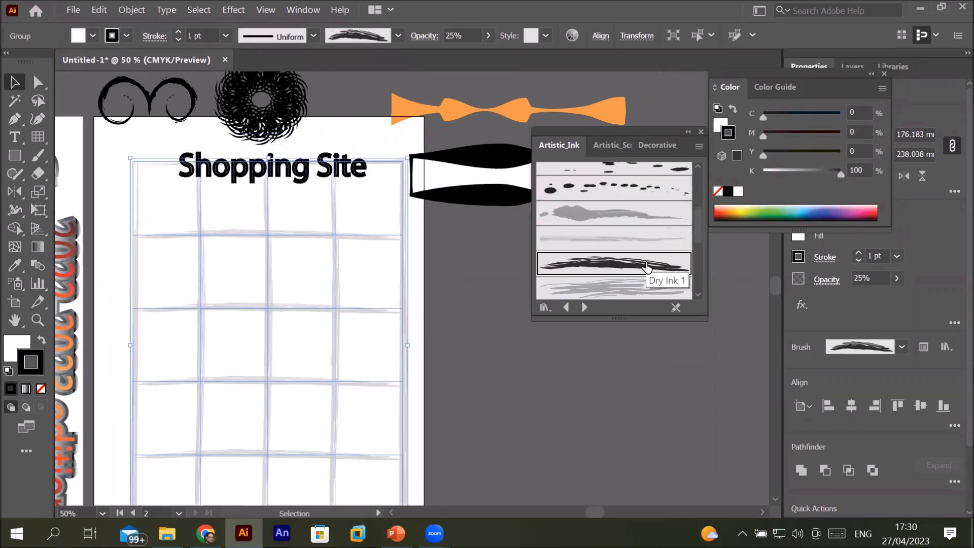
pyautogui.click(645, 288)
# Apply the last Artistic_Ink brush, the solid black stroke tapering to a sharp point, to the grid.
pyautogui.scroll(-3, 699, 259)
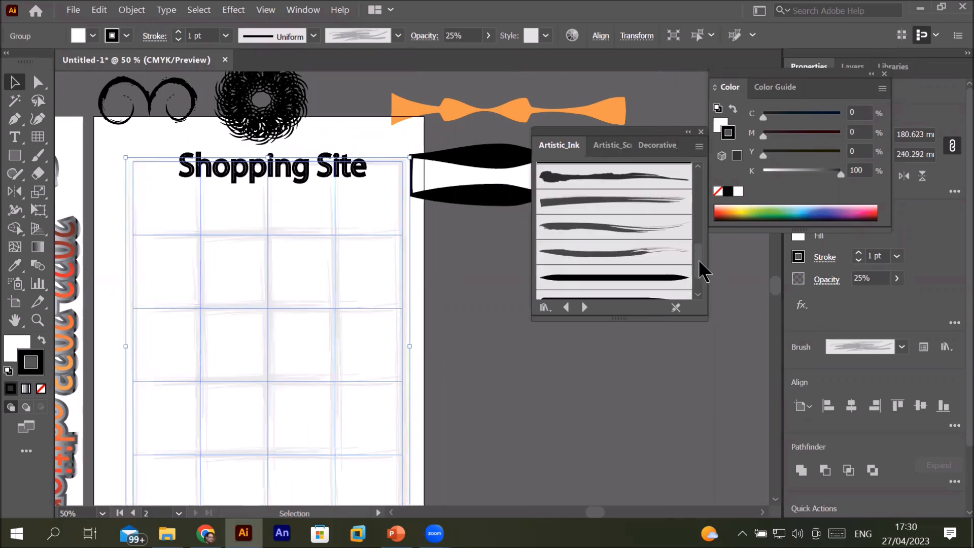
pyautogui.scroll(-2, 700, 274)
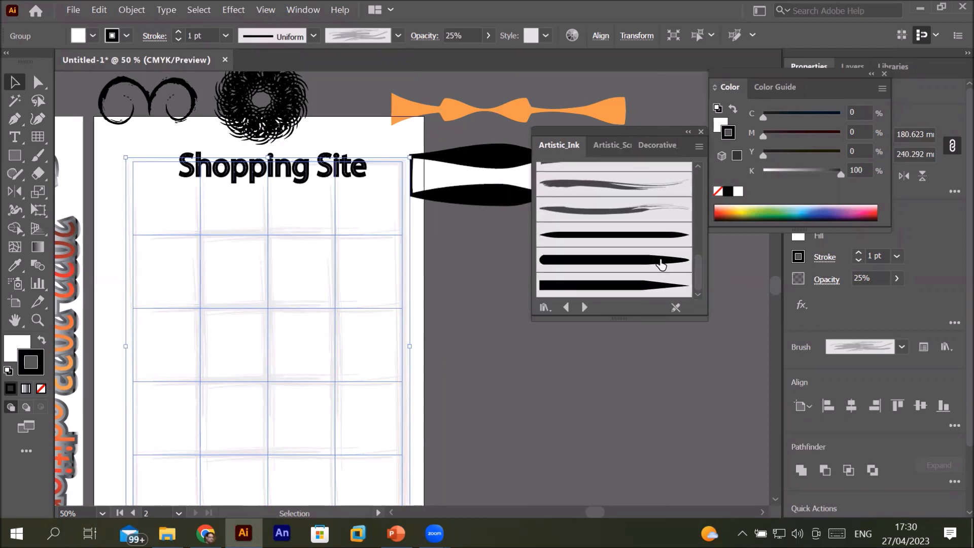
pyautogui.click(641, 287)
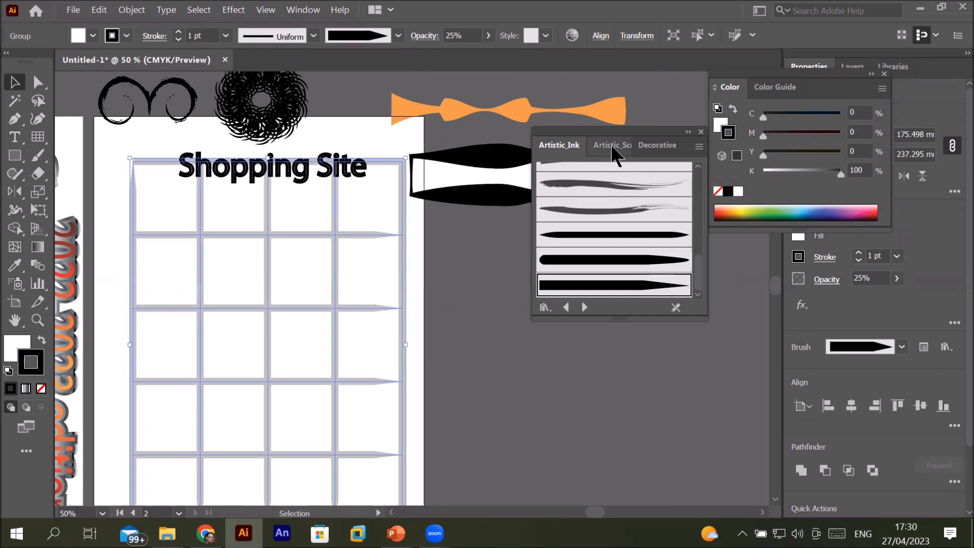
# Browse forward through the brush libraries from Artistic_Ink to Borders_Novelty, and make the library panel taller.
pyautogui.click(583, 308)
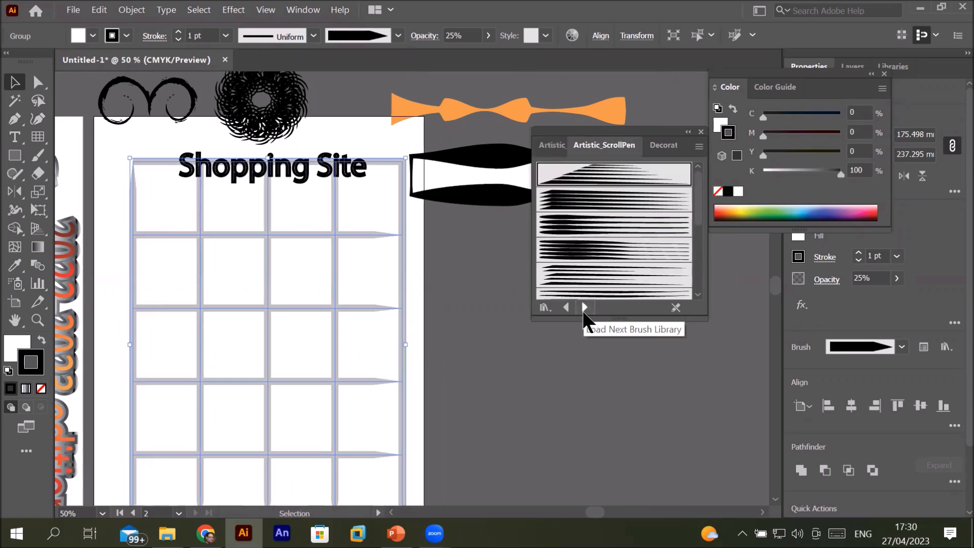
pyautogui.click(583, 308)
pyautogui.click(583, 308)
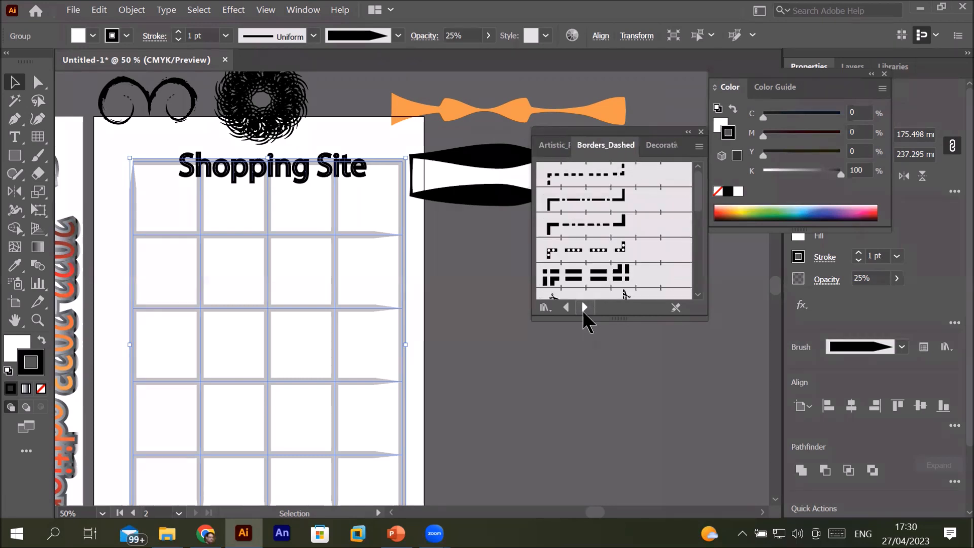
pyautogui.click(583, 308)
pyautogui.click(584, 308)
pyautogui.click(584, 308)
pyautogui.moveTo(599, 315)
pyautogui.mouseDown()
pyautogui.moveTo(602, 392)
pyautogui.moveTo(587, 404)
pyautogui.mouseUp()
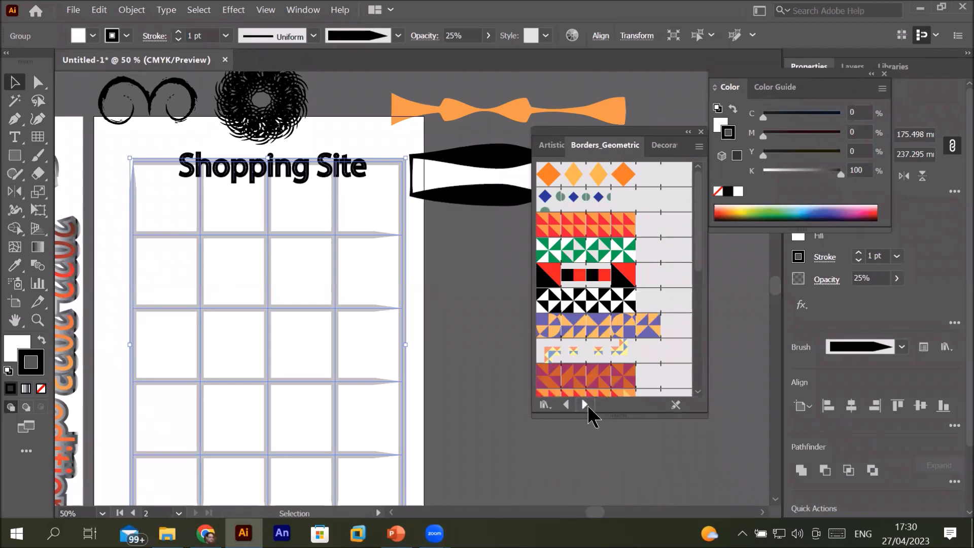
pyautogui.click(585, 404)
pyautogui.click(585, 405)
pyautogui.click(585, 405)
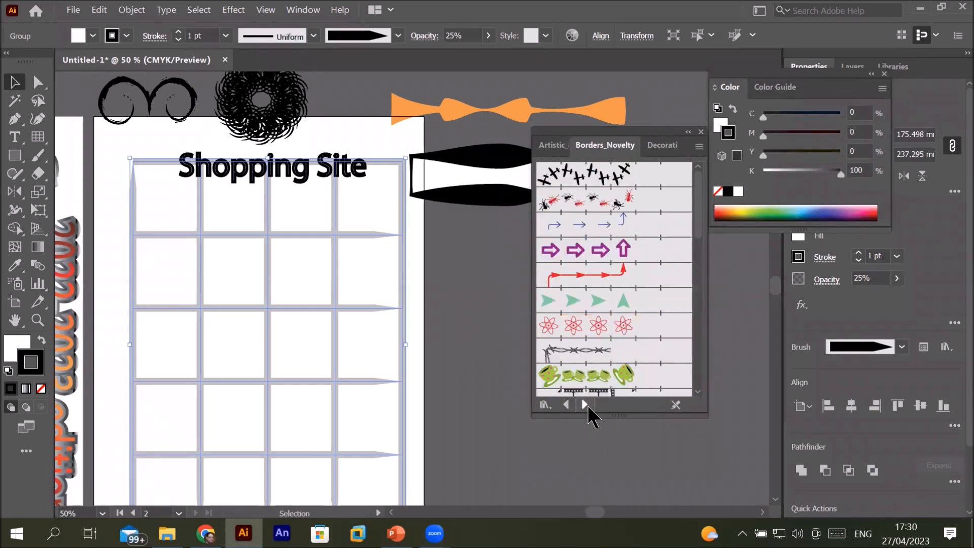
# Try the airplane border brush and the ant border brush on the grid, raising the stroke weight to 4 pt.
pyautogui.click(610, 180)
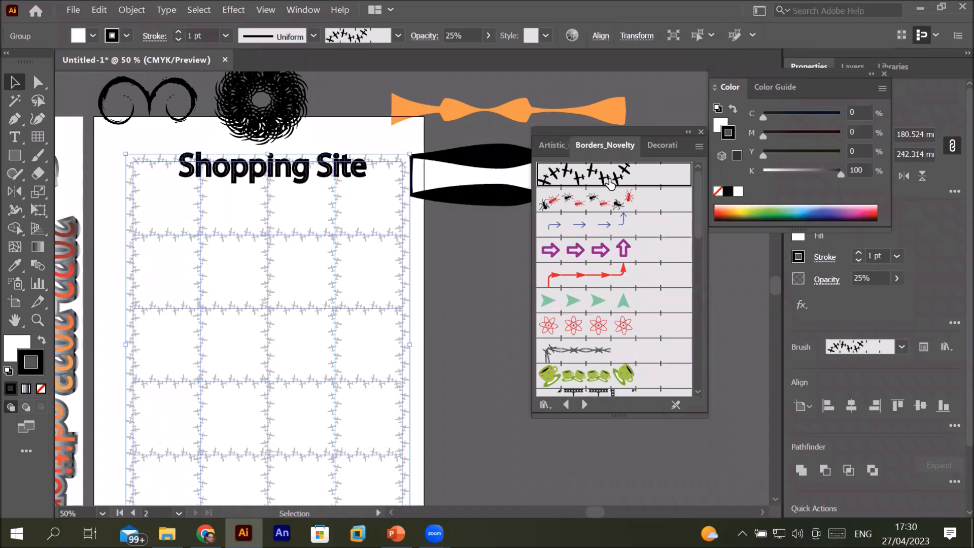
pyautogui.click(615, 206)
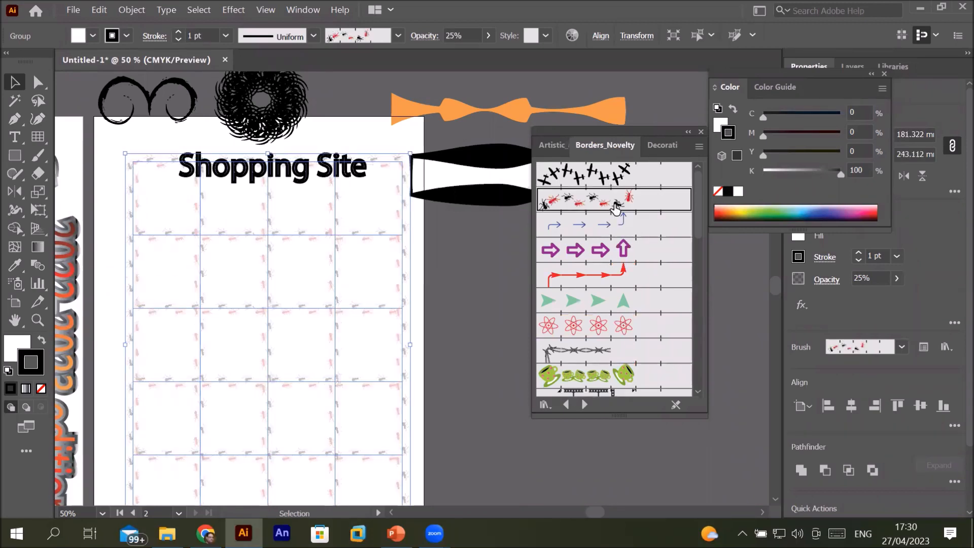
pyautogui.click(177, 30)
pyautogui.click(177, 30)
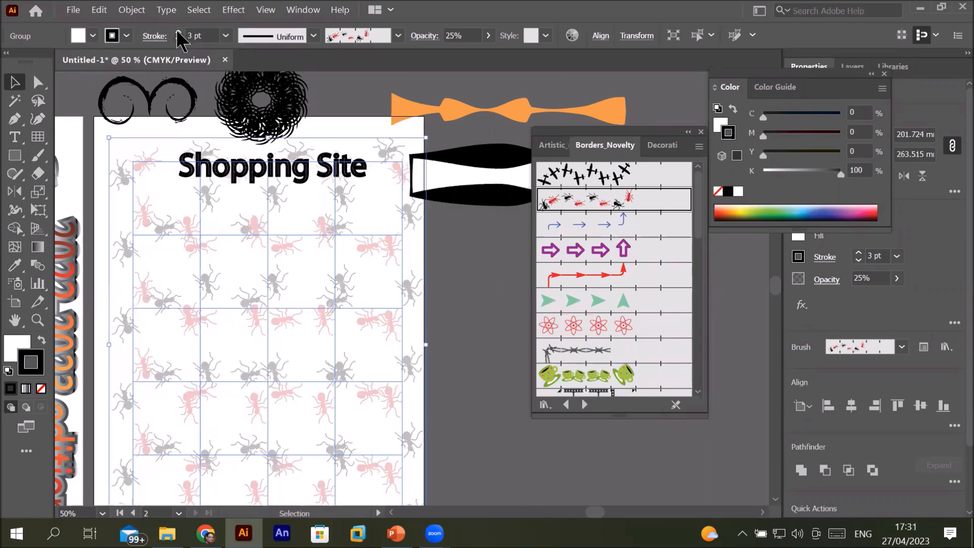
pyautogui.click(177, 31)
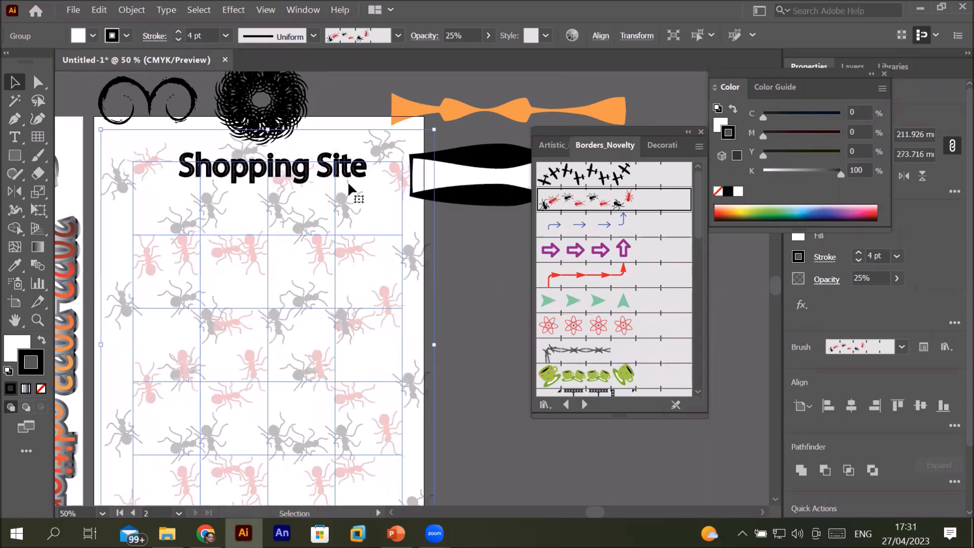
pyautogui.click(466, 305)
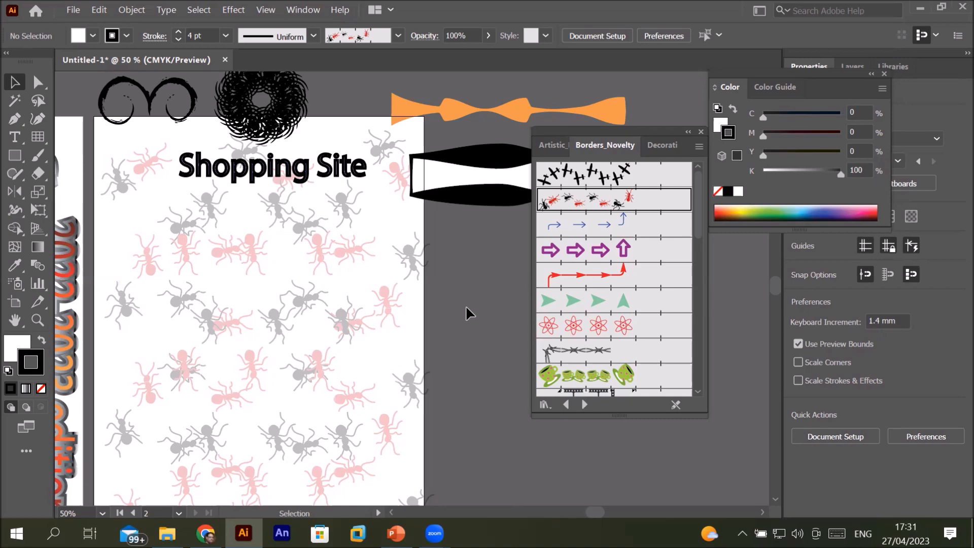
pyautogui.scroll(-1, 466, 305)
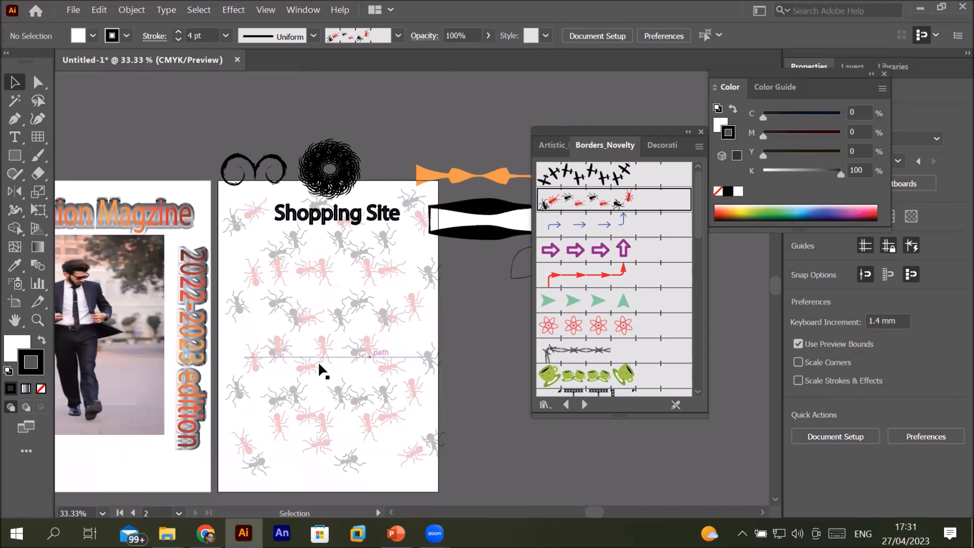
# Try CMYK Yellow as the fill of the faded grid on the second page.
pyautogui.click(18, 347)
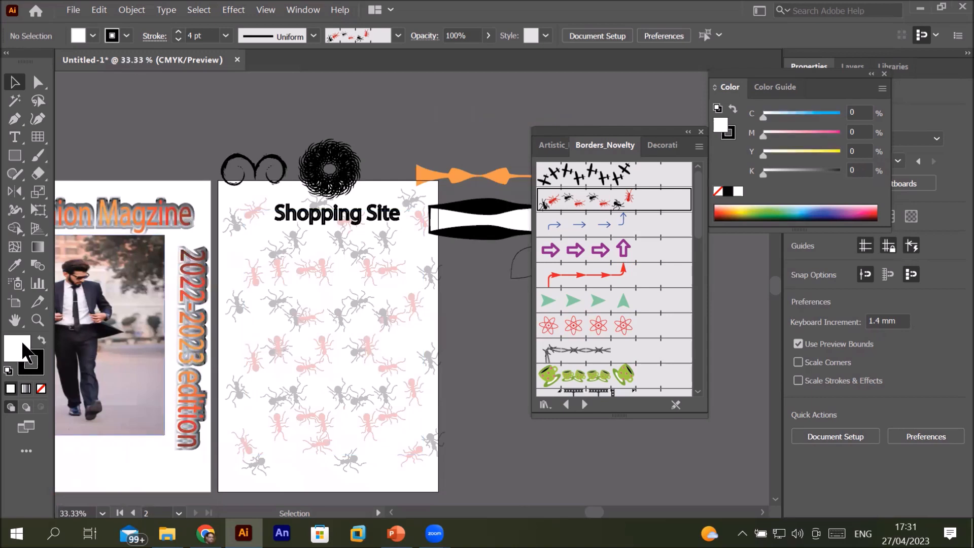
pyautogui.click(94, 35)
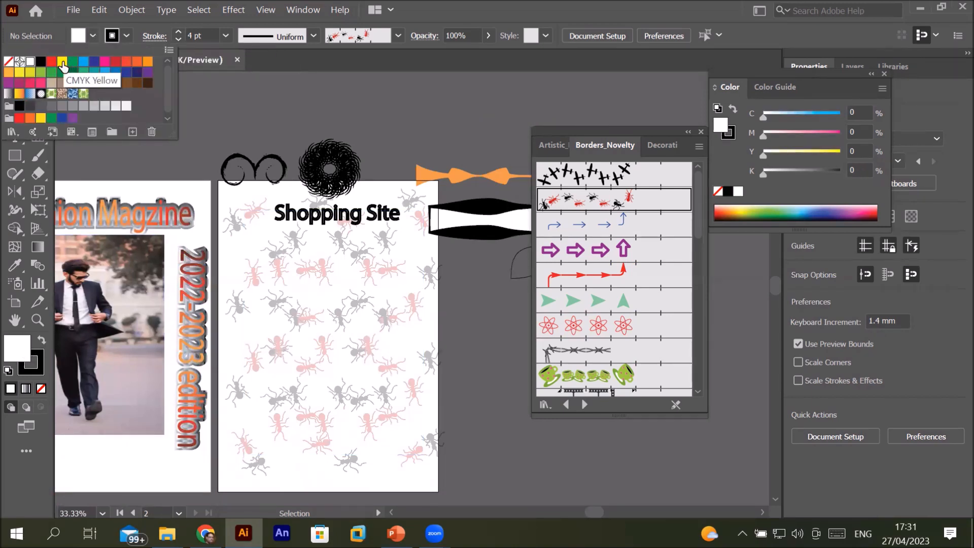
pyautogui.click(62, 62)
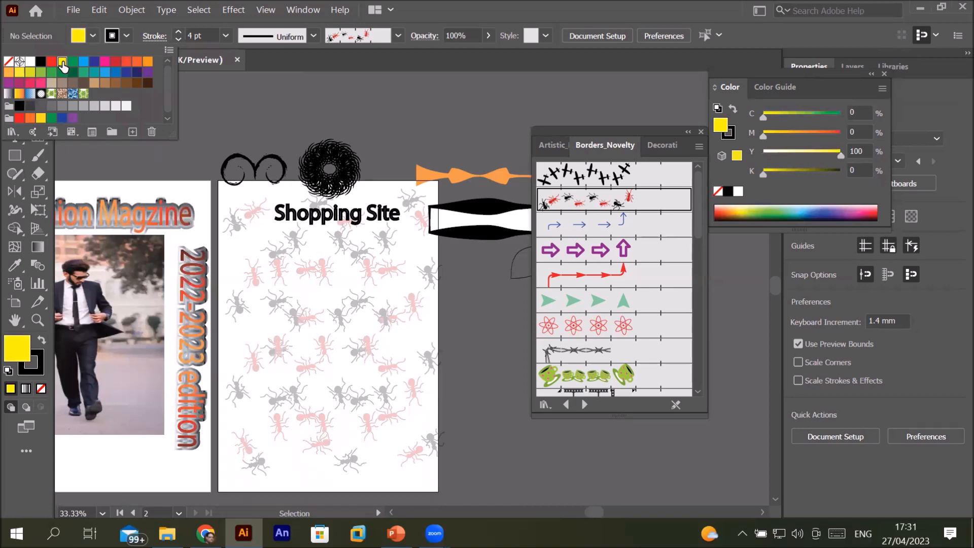
pyautogui.click(273, 279)
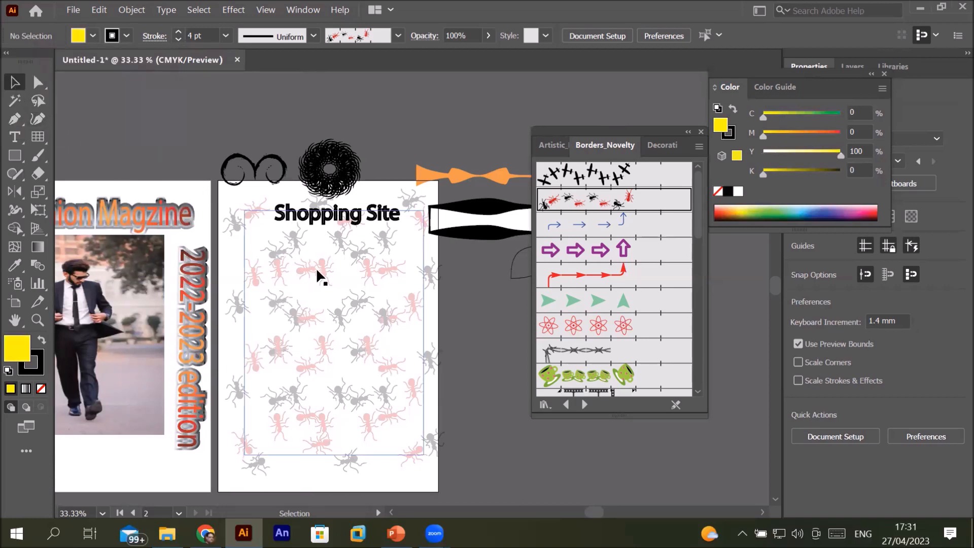
pyautogui.click(293, 259)
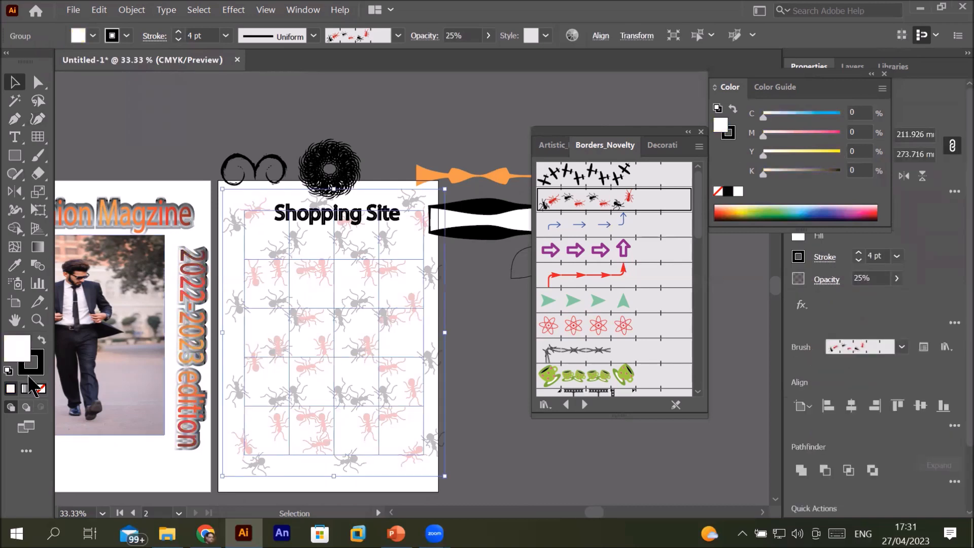
pyautogui.click(94, 35)
pyautogui.click(62, 62)
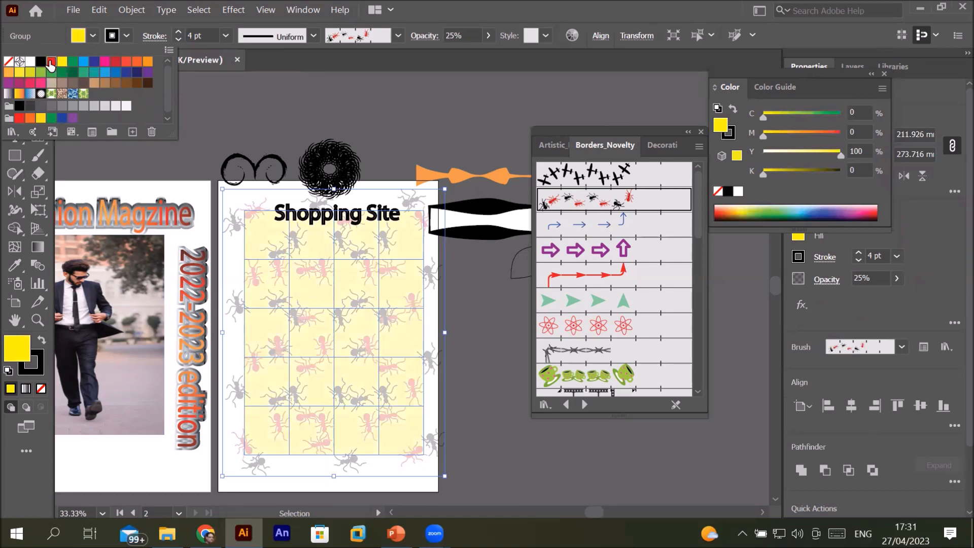
# Try red, several greys and a magenta as the grid's fill, and settle on the lightest grey, K=5.
pyautogui.click(50, 61)
pyautogui.click(51, 105)
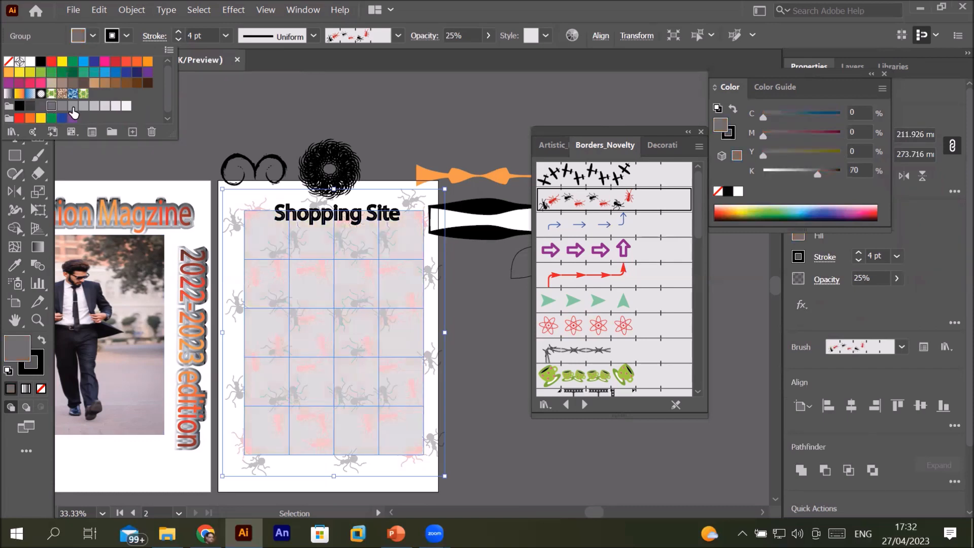
pyautogui.click(72, 107)
pyautogui.click(127, 111)
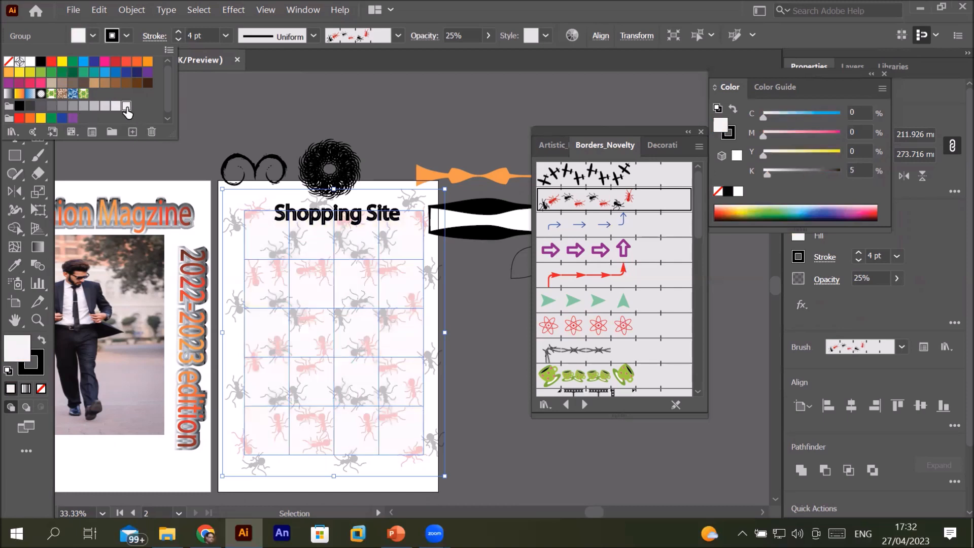
pyautogui.click(84, 105)
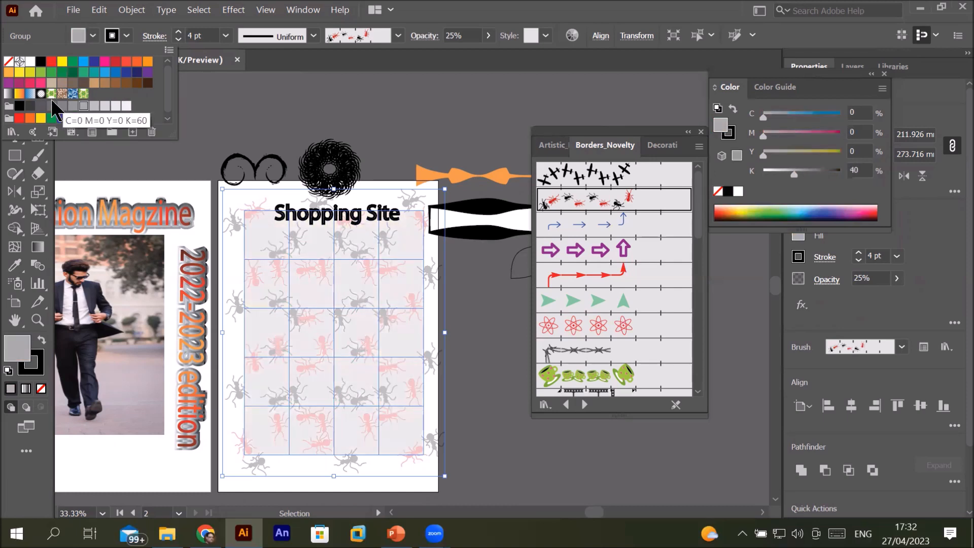
pyautogui.click(27, 83)
pyautogui.click(20, 83)
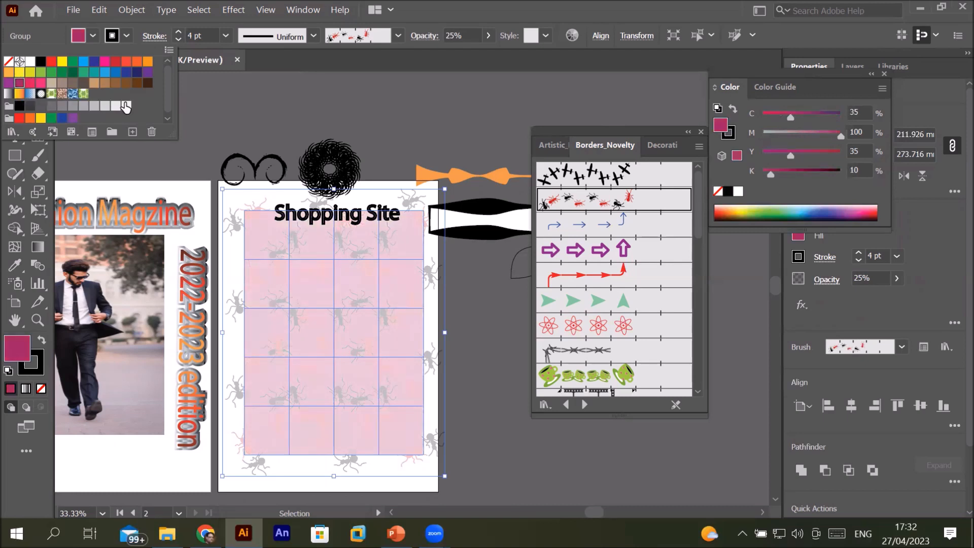
pyautogui.click(126, 107)
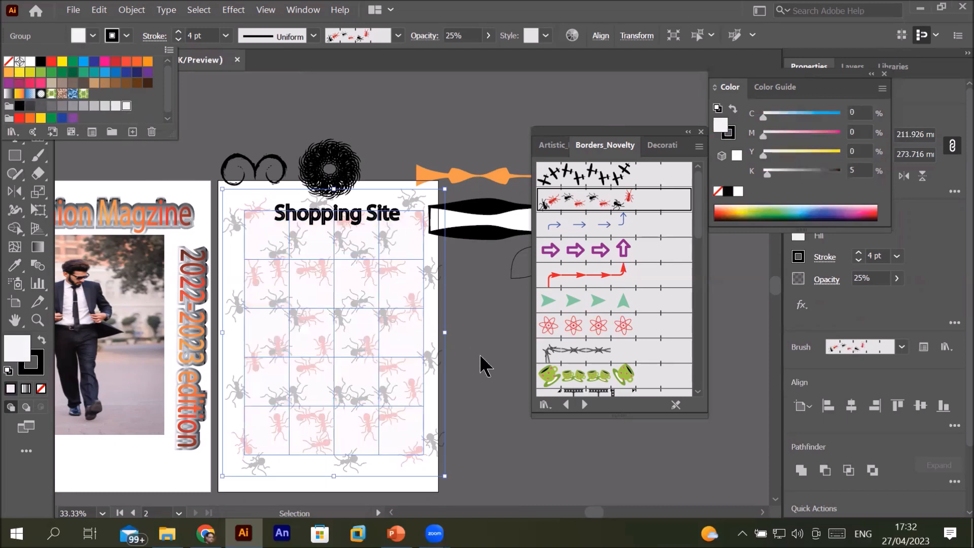
pyautogui.press('Escape')
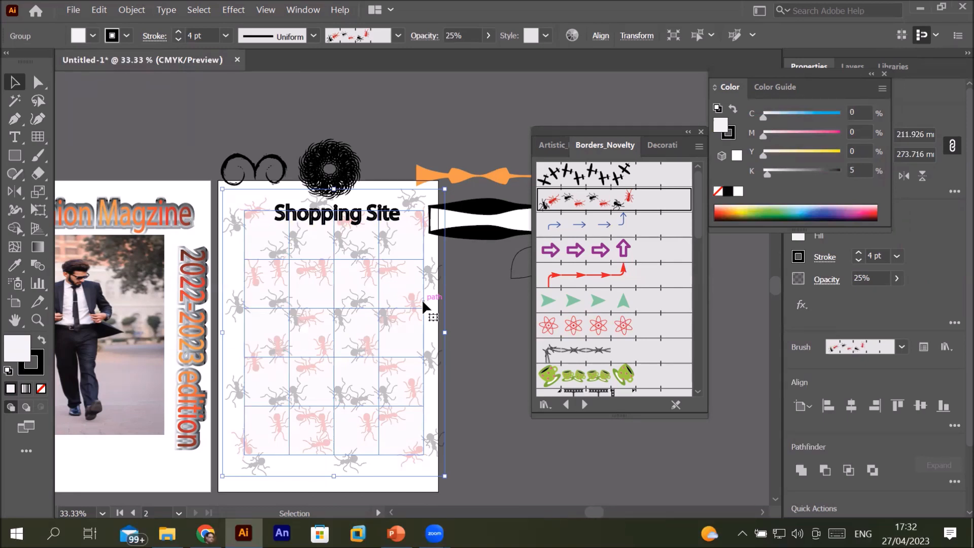
# Try the bird track, shoe print and last animal print brushes at the end of Borders_Novelty on the grid.
pyautogui.click(701, 369)
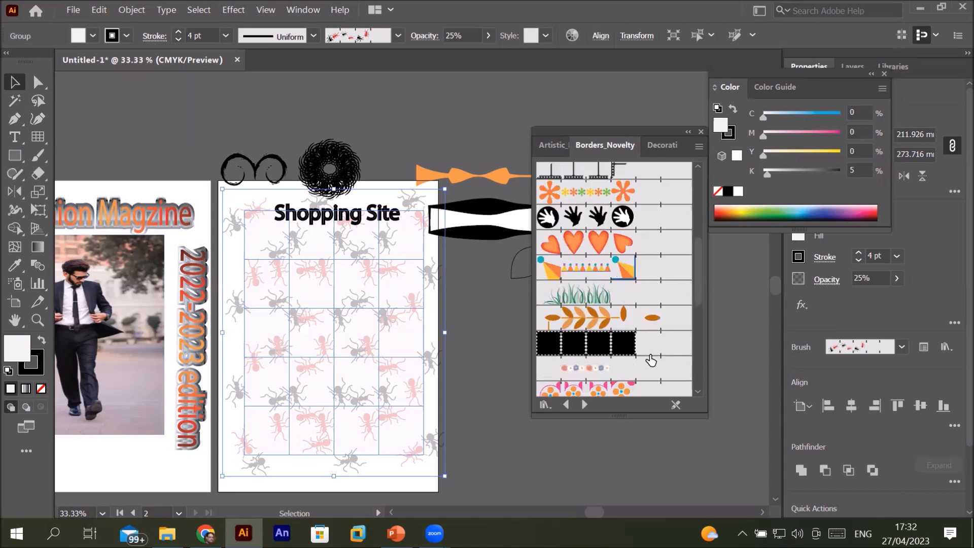
pyautogui.scroll(1, 611, 205)
pyautogui.scroll(-1, 610, 261)
pyautogui.scroll(-6, 611, 262)
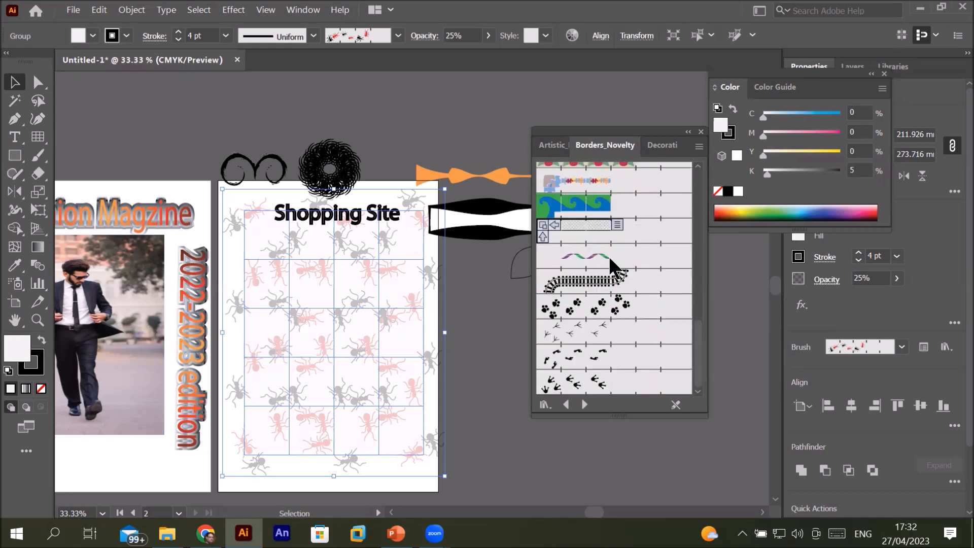
pyautogui.click(586, 337)
pyautogui.click(584, 358)
pyautogui.click(584, 383)
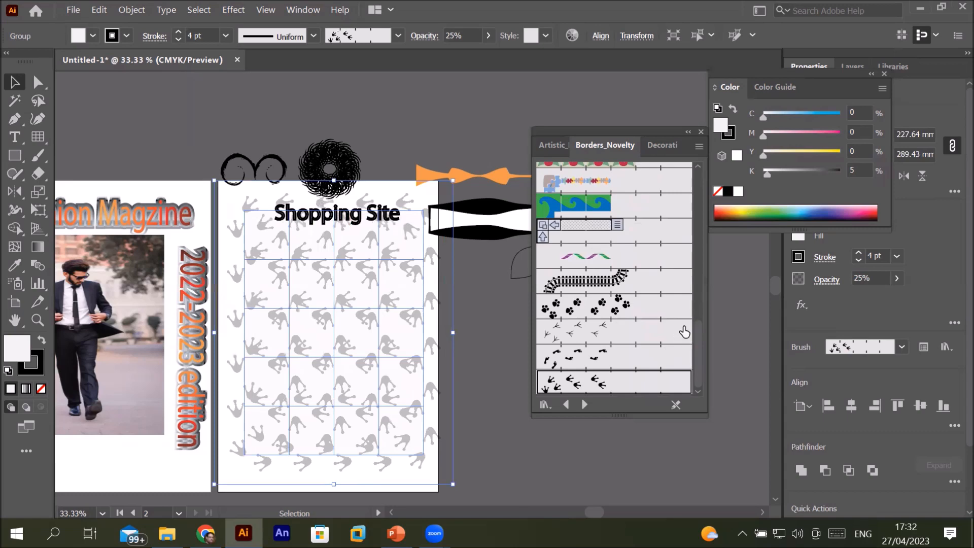
# Try the orange leaves, grass, party hat, hearts and black handprint border brushes on the grid.
pyautogui.scroll(3, 634, 284)
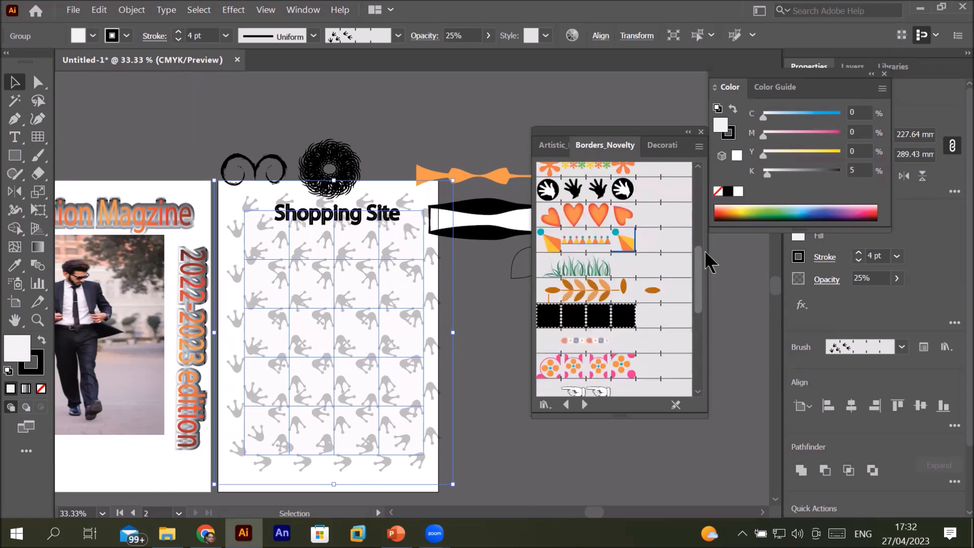
pyautogui.click(601, 325)
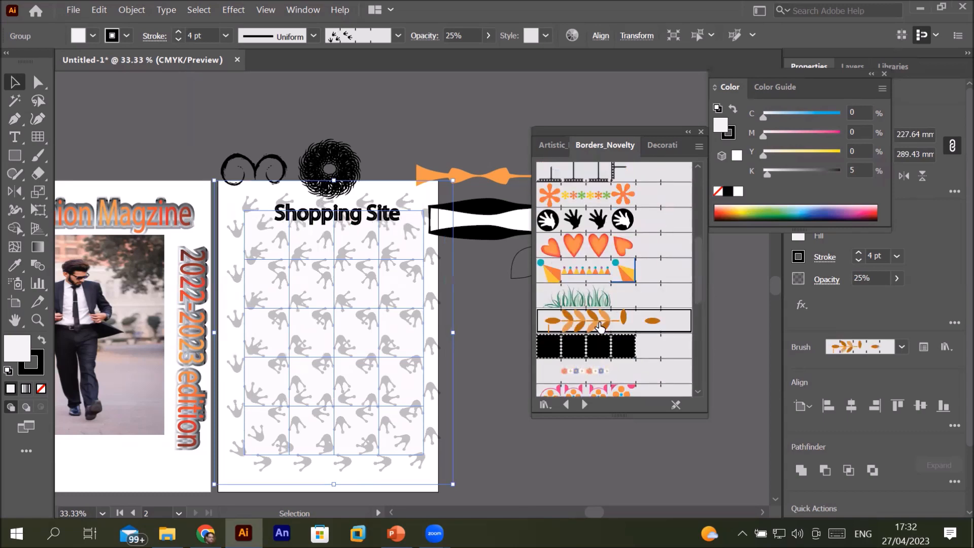
pyautogui.click(614, 296)
pyautogui.click(624, 274)
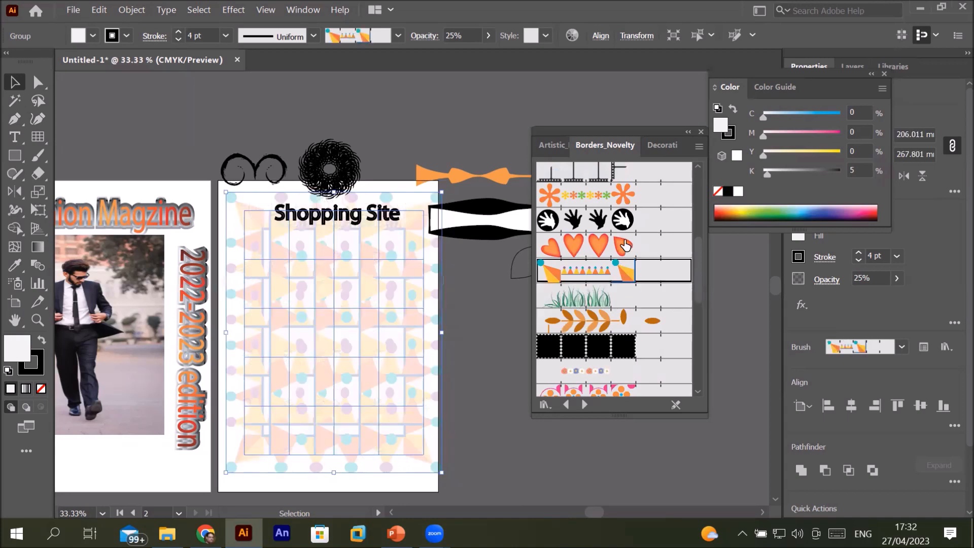
pyautogui.click(625, 247)
pyautogui.click(629, 219)
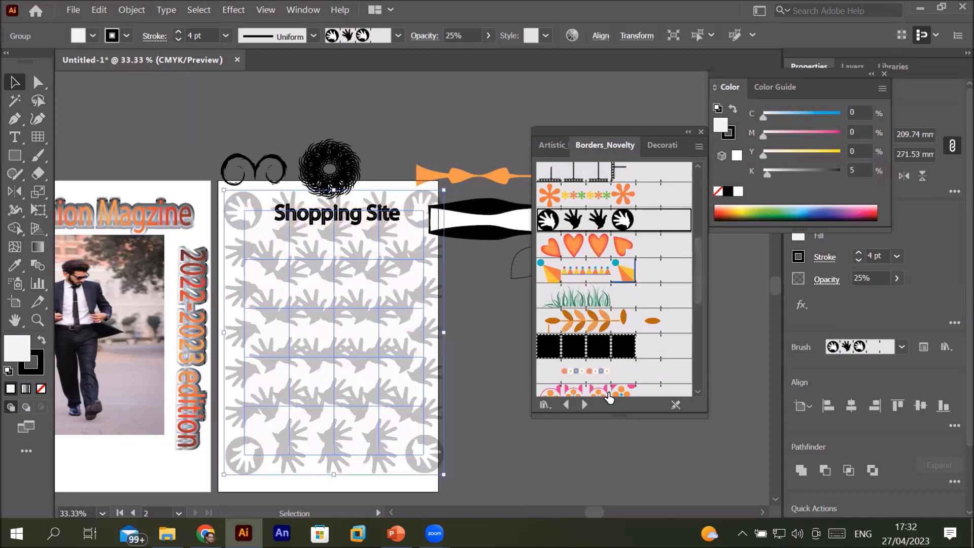
# Advance to the Decorative_Scatter brush library and try the pink heart, fine speckle and Confetti brushes on the grid.
pyautogui.click(589, 404)
pyautogui.click(588, 405)
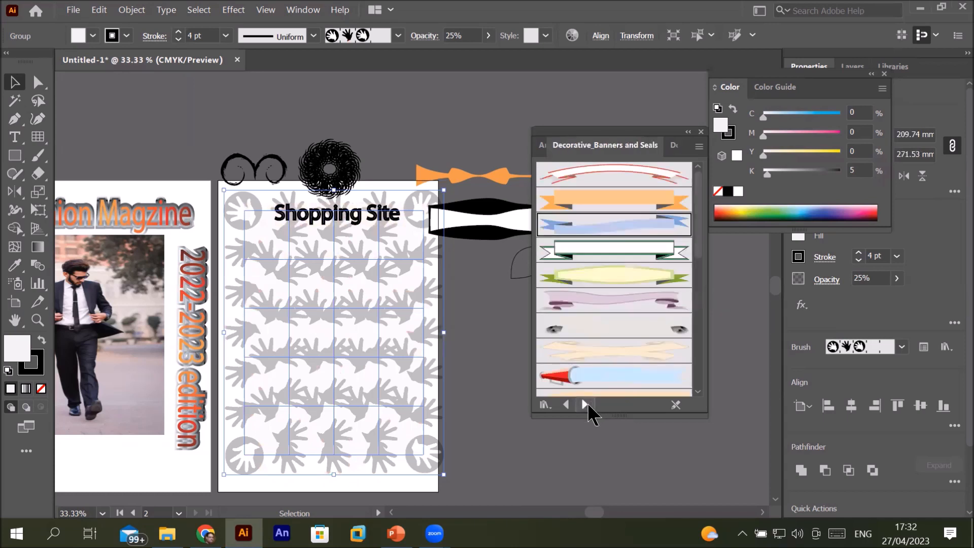
pyautogui.click(588, 404)
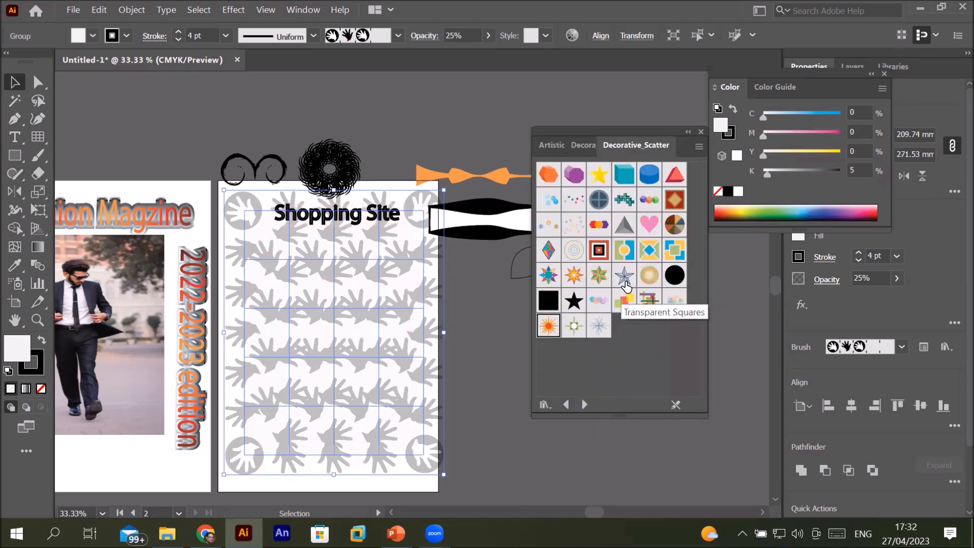
pyautogui.click(649, 227)
pyautogui.click(574, 224)
pyautogui.click(574, 204)
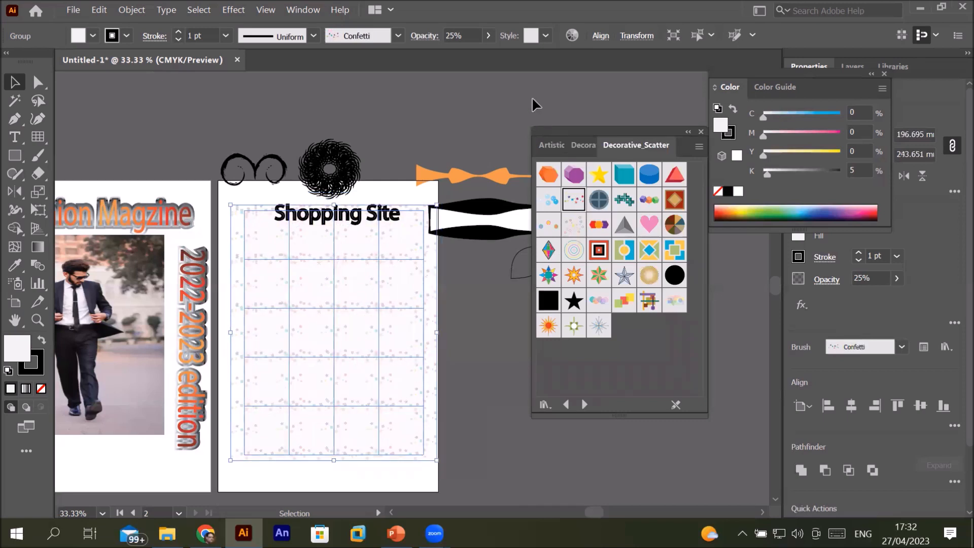
# Set the grid's opacity to 50% and apply the yellow star brush, 3D Geometric 3.
pyautogui.click(488, 36)
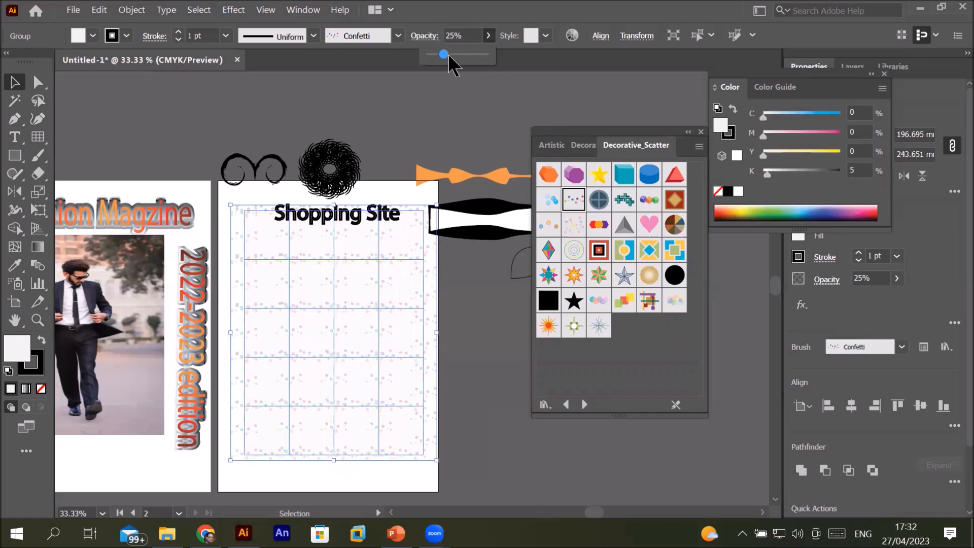
pyautogui.moveTo(466, 55)
pyautogui.mouseDown()
pyautogui.moveTo(486, 56)
pyautogui.moveTo(458, 56)
pyautogui.mouseUp()
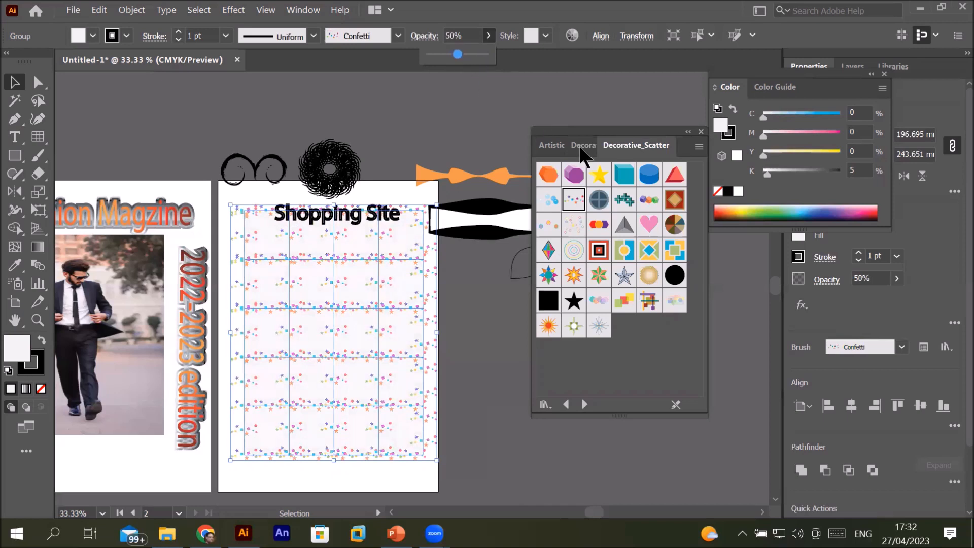
pyautogui.click(599, 175)
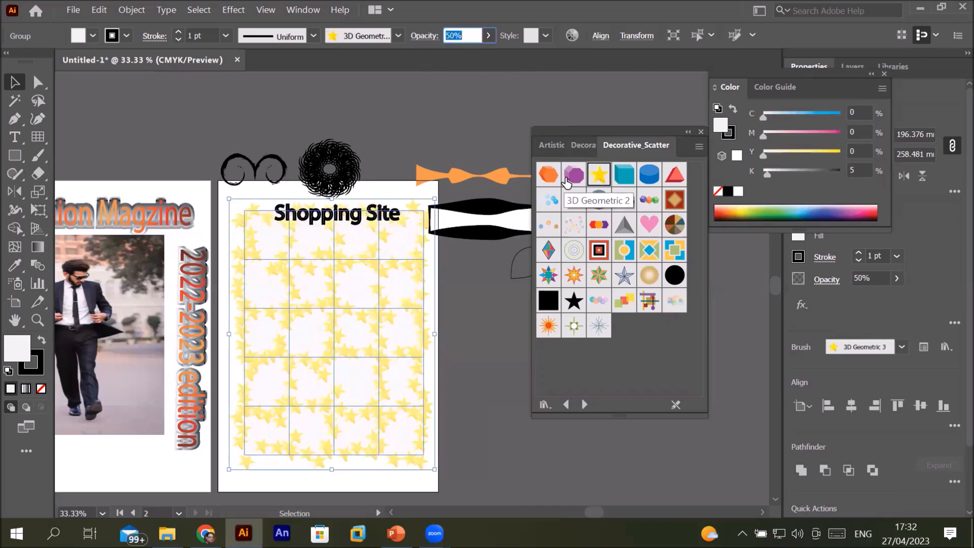
# Try the 3D Geometric 2, 3D Geometric 1 and pale transparent shapes brushes on the grid.
pyautogui.click(574, 176)
pyautogui.click(547, 176)
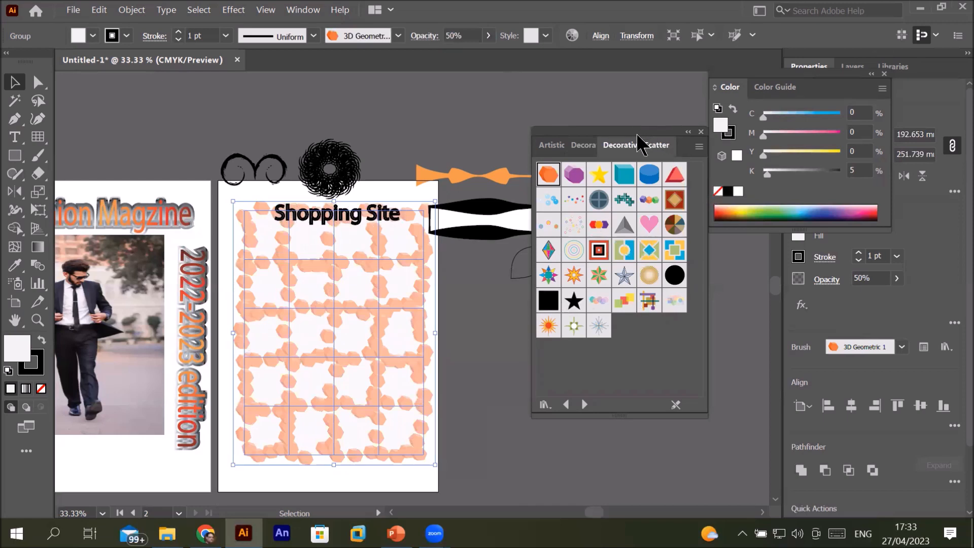
pyautogui.click(674, 301)
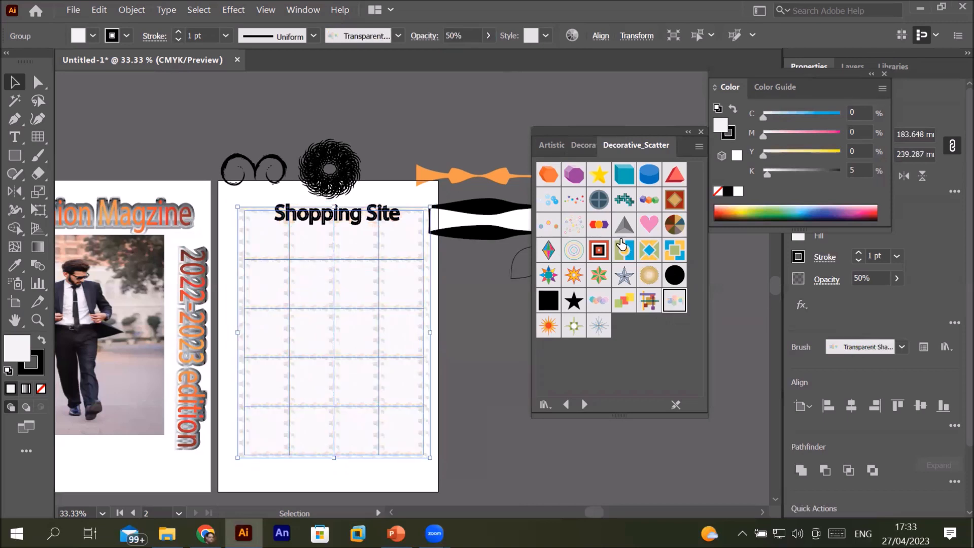
# Apply the Confetti brush to the grid with a stroke weight of 5 pt.
pyautogui.click(579, 199)
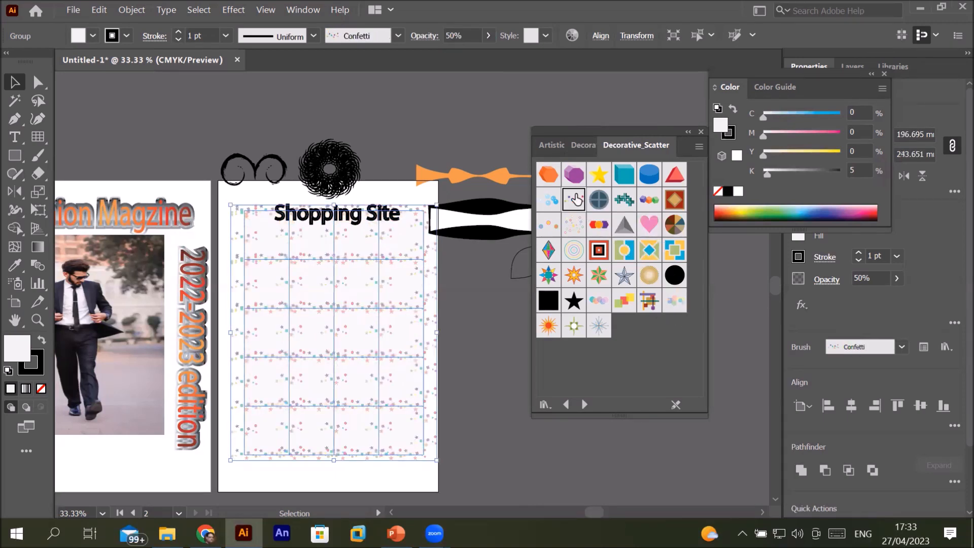
pyautogui.click(178, 32)
pyautogui.click(178, 32)
pyautogui.click(178, 32)
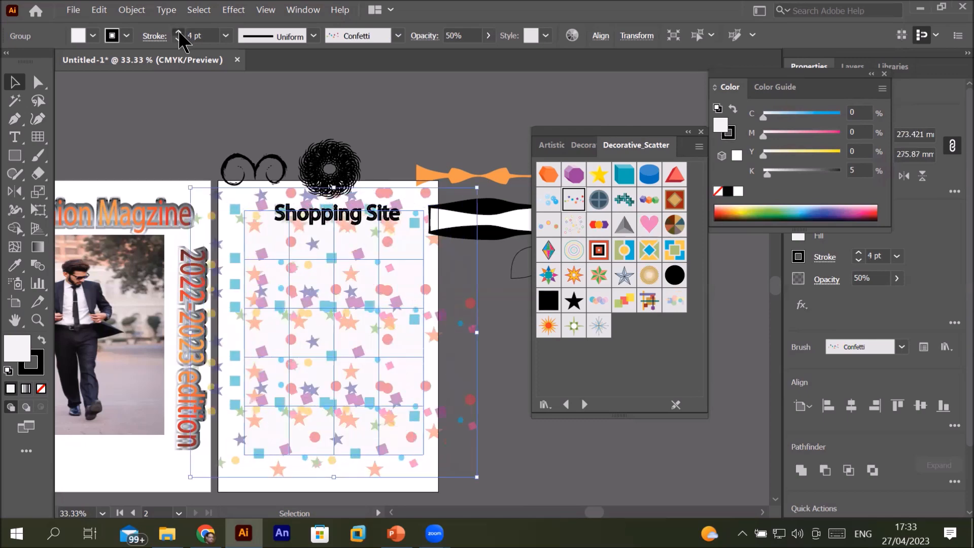
pyautogui.click(178, 32)
# Narrow the confetti grid on both sides so it fits the width of the second page, and deselect it.
pyautogui.moveTo(492, 336); pyautogui.dragTo(439, 337)
pyautogui.moveTo(180, 336); pyautogui.dragTo(222, 333)
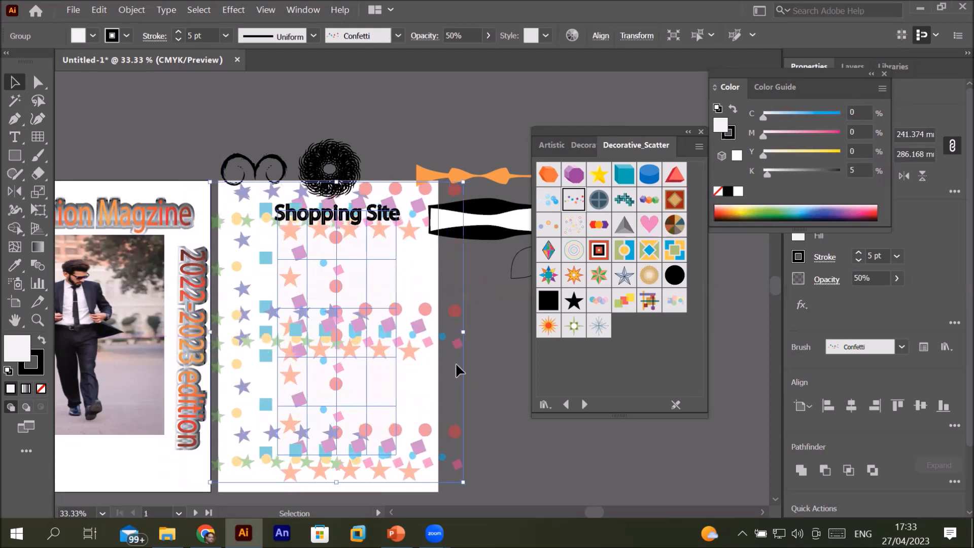
pyautogui.moveTo(466, 335); pyautogui.dragTo(445, 333)
pyautogui.click(471, 375)
# Delete the orange and black brush shapes and the leaf outline beside the second page.
pyautogui.scroll(-2, 471, 375)
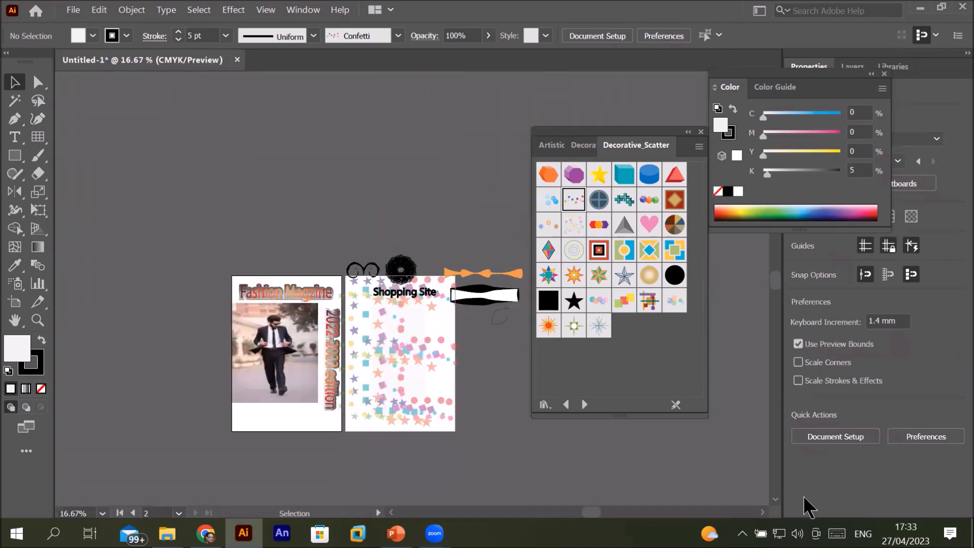
pyautogui.hscroll(5, 806, 508)
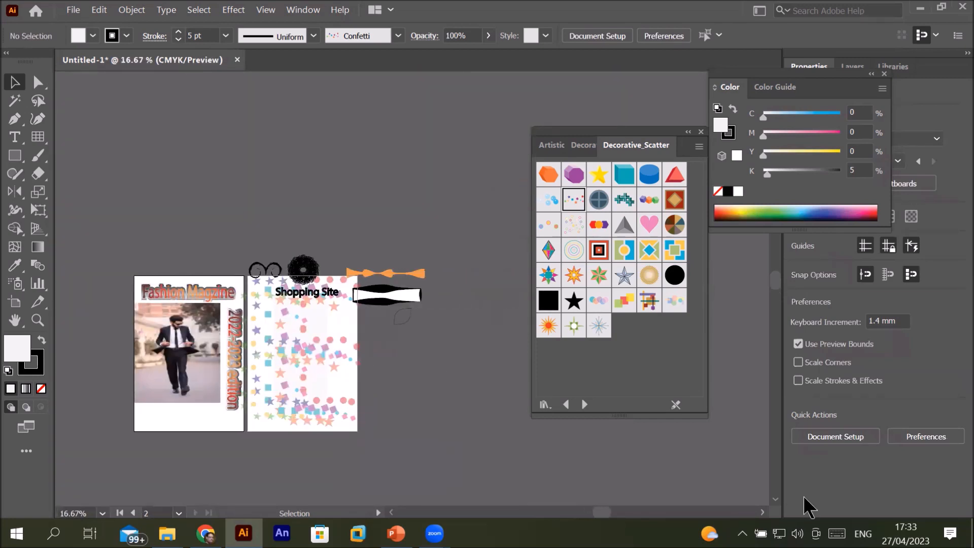
pyautogui.moveTo(397, 268)
pyautogui.mouseDown()
pyautogui.moveTo(413, 311)
pyautogui.moveTo(452, 322)
pyautogui.mouseUp()
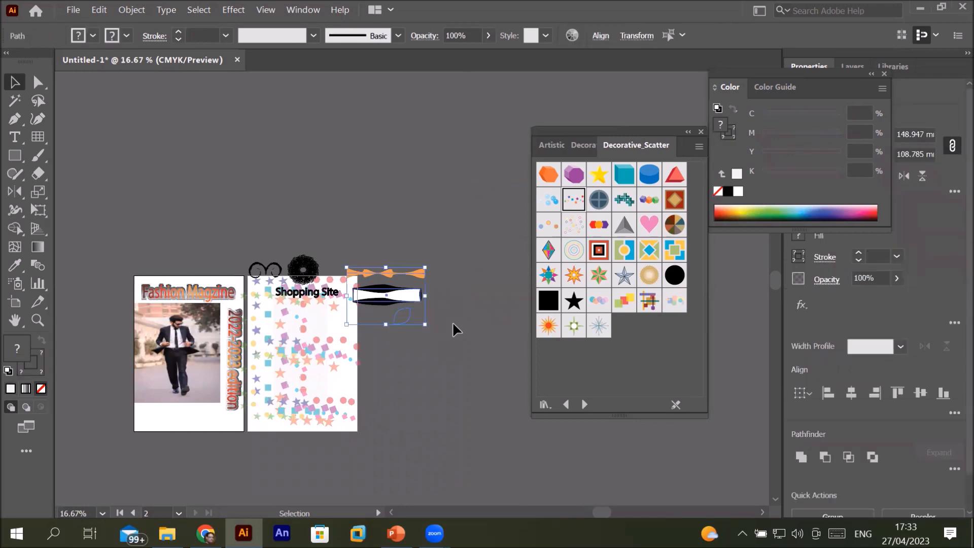
pyautogui.press('Delete')
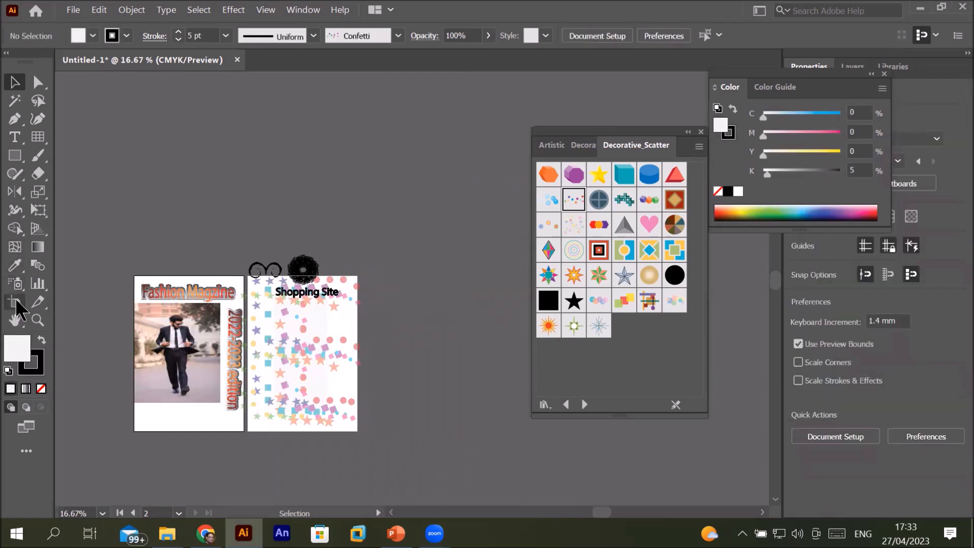
# Add a third A4 portrait artboard beside the Shopping Site page.
pyautogui.click(15, 301)
pyautogui.click(208, 36)
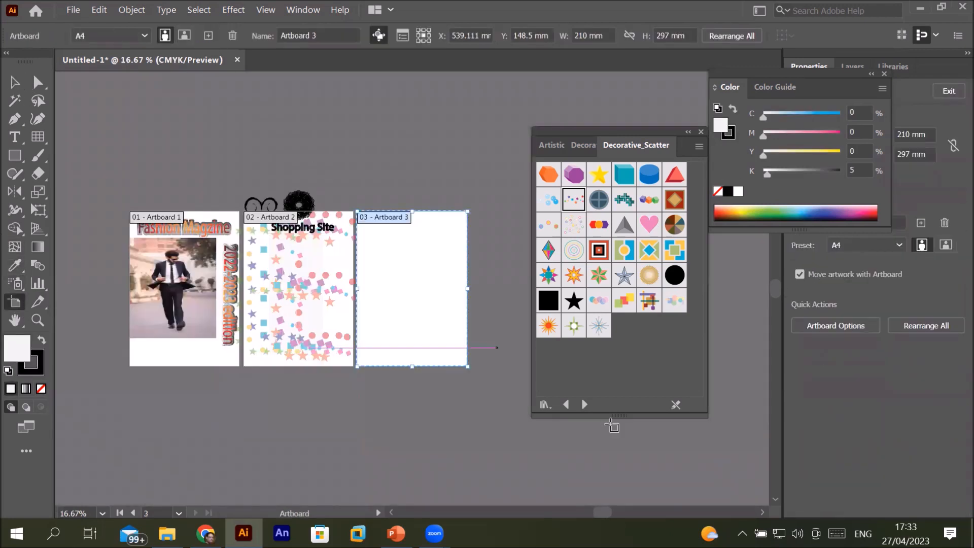
pyautogui.hscroll(3, 229, 236)
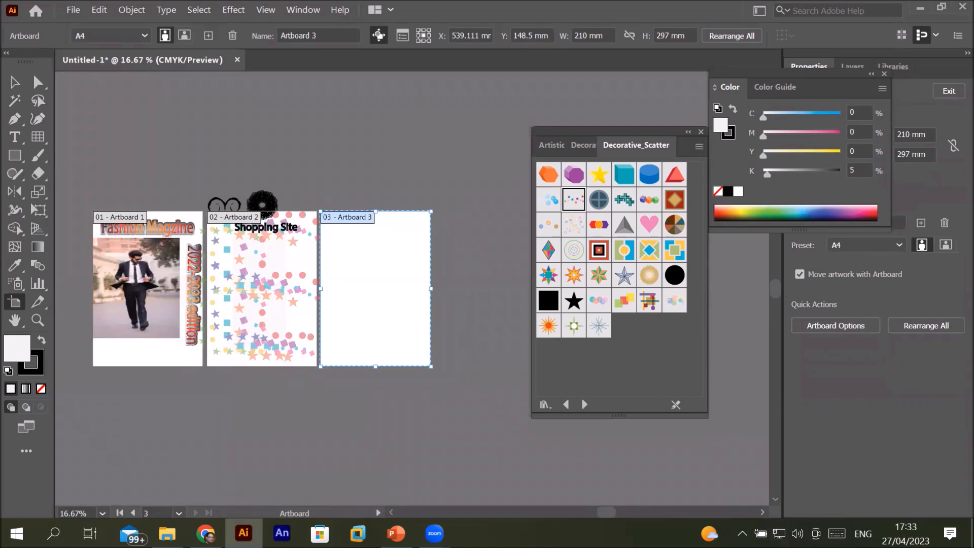
pyautogui.scroll(1, 355, 217)
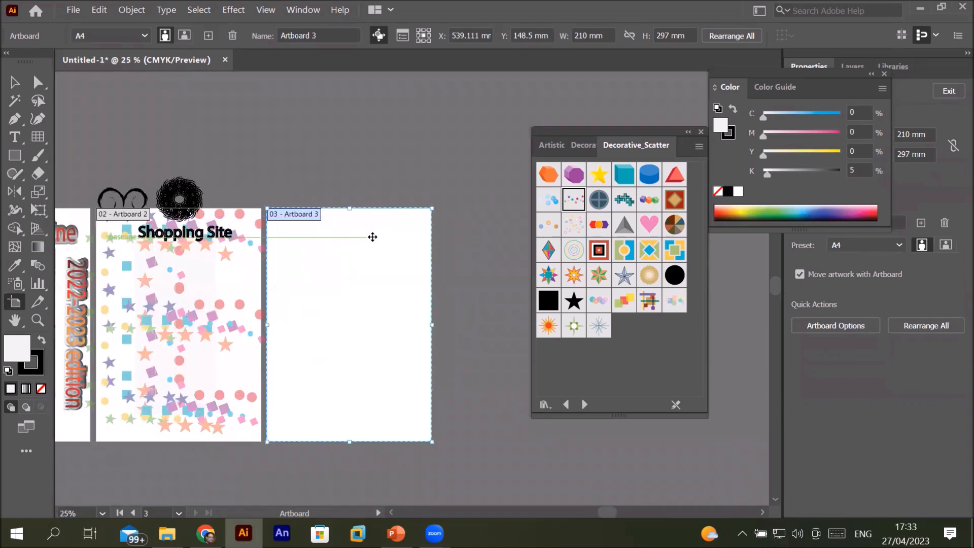
pyautogui.scroll(1, 372, 235)
pyautogui.click(175, 232)
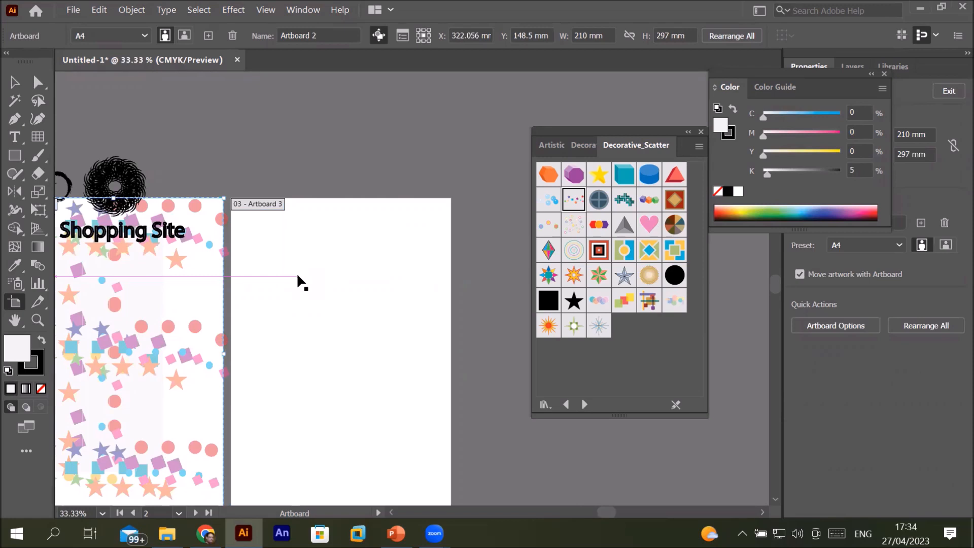
# Draw a rectangular grid about 174 by 212 mm on the third artboard.
pyautogui.click(41, 137)
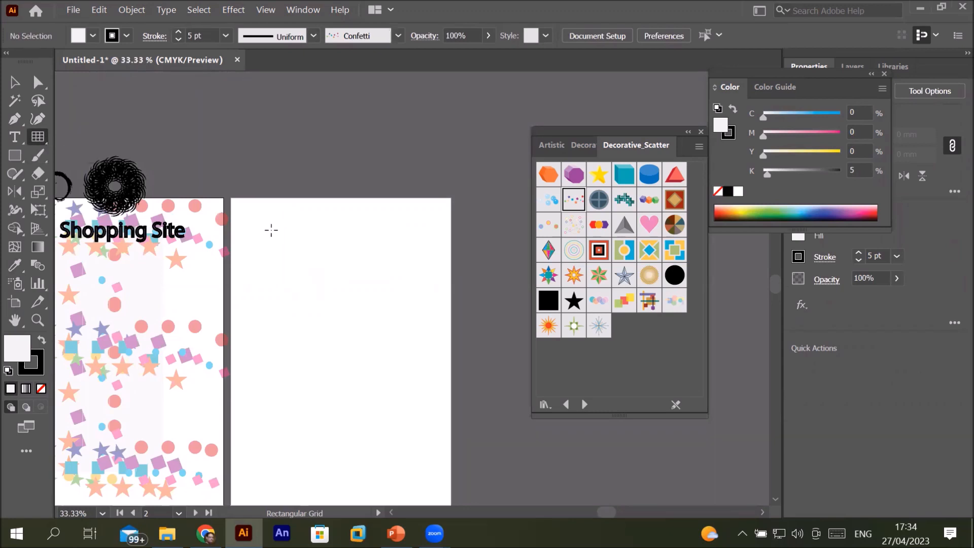
pyautogui.moveTo(254, 246); pyautogui.dragTo(419, 413)
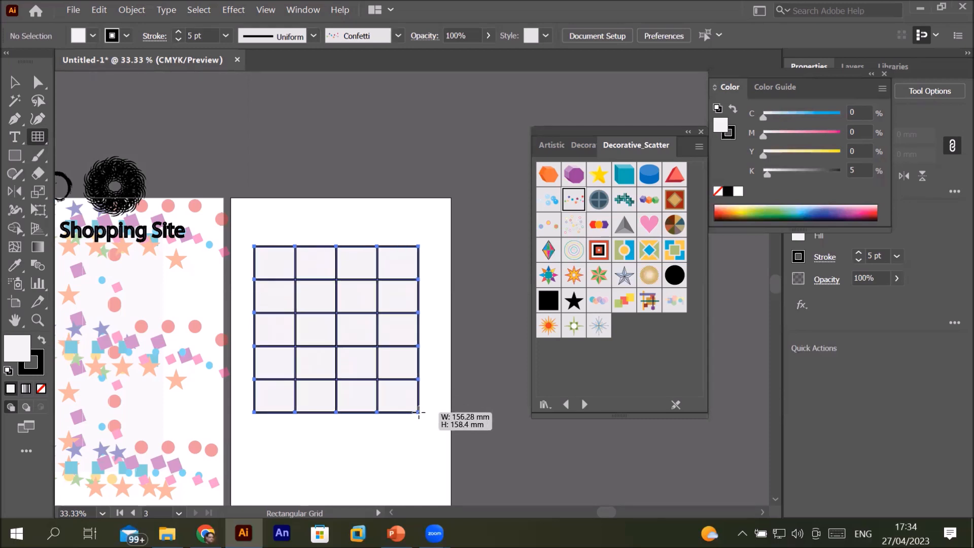
pyautogui.moveTo(419, 412); pyautogui.dragTo(419, 412)
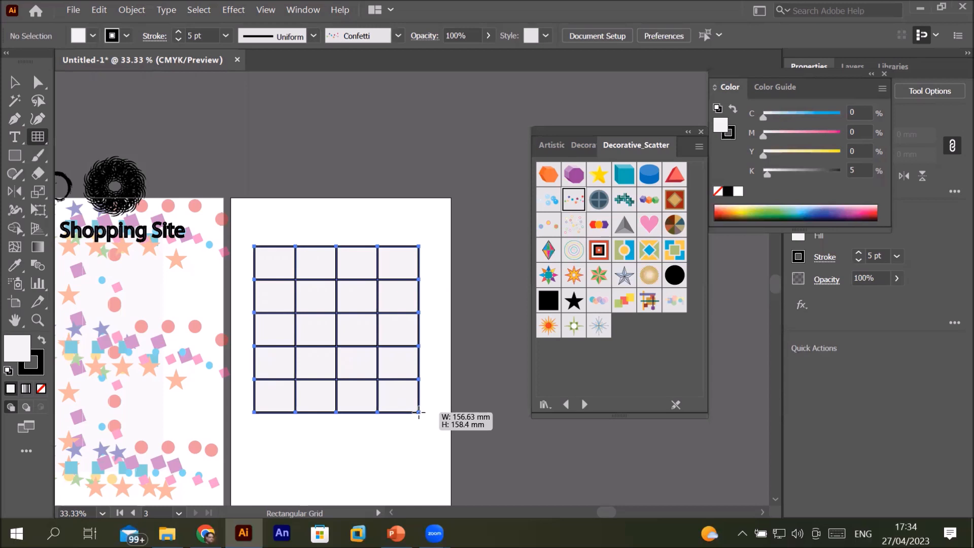
pyautogui.moveTo(419, 412); pyautogui.dragTo(437, 469)
# Adjust the divisions of the grid being drawn to eight columns and nine rows.
pyautogui.press('Up')
pyautogui.press('Up')
pyautogui.press('Up')
pyautogui.press('Up')
pyautogui.press('Up')
pyautogui.press('Up')
pyautogui.press('Up')
pyautogui.press('Up')
pyautogui.press('Up')
pyautogui.press('Down')
pyautogui.press('Down')
pyautogui.press('Down')
pyautogui.press('Down')
pyautogui.press('Down')
pyautogui.press('Down')
pyautogui.press('Down')
pyautogui.press('Down')
pyautogui.press('Down')
pyautogui.press('Down')
pyautogui.press('Down')
pyautogui.press('Down')
pyautogui.press('Down')
pyautogui.press('Up')
pyautogui.press('Up')
pyautogui.press('Up')
pyautogui.press('Up')
pyautogui.press('Up')
pyautogui.press('Up')
pyautogui.press('Up')
pyautogui.press('Up')
pyautogui.press('Up')
pyautogui.press('Right')
pyautogui.press('Right')
pyautogui.press('Right')
pyautogui.press('Right')
pyautogui.press('Right')
pyautogui.press('Right')
pyautogui.press('Right')
pyautogui.press('Right')
pyautogui.press('Right')
pyautogui.press('Right')
pyautogui.press('Right')
pyautogui.press('Right')
pyautogui.press('Right')
pyautogui.press('Right')
pyautogui.press('Right')
pyautogui.press('Right')
pyautogui.press('Right')
pyautogui.press('Down')
pyautogui.press('Down')
pyautogui.press('Down')
pyautogui.press('Down')
pyautogui.press('Left')
pyautogui.press('Left')
pyautogui.press('Left')
pyautogui.press('Left')
pyautogui.press('Left')
pyautogui.press('Left')
pyautogui.press('Left')
pyautogui.press('Left')
pyautogui.press('Left')
pyautogui.press('Left')
pyautogui.press('Left')
pyautogui.press('Left')
pyautogui.press('Left')
pyautogui.press('Left')
pyautogui.press('Left')
pyautogui.press('Left')
pyautogui.press('Left')
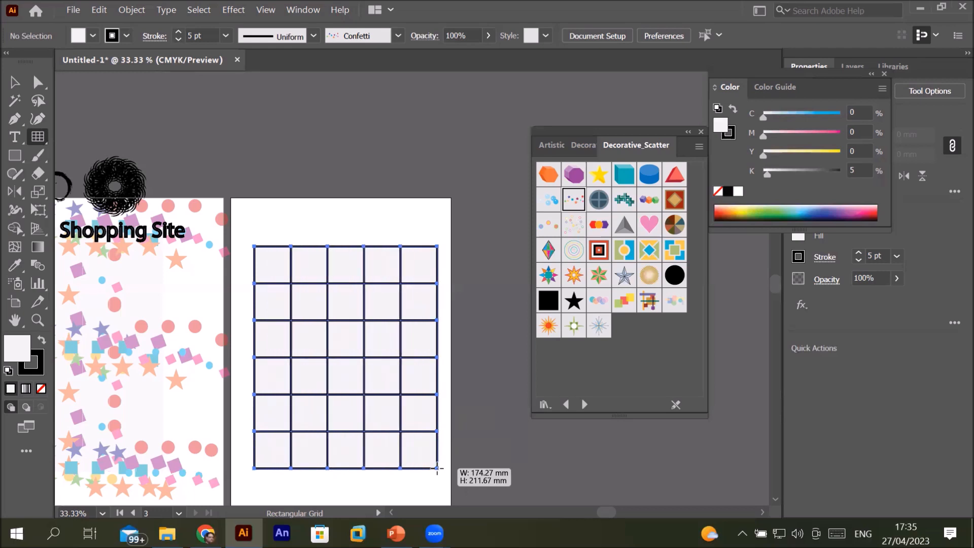
pyautogui.press('Right')
pyautogui.moveTo(436, 469); pyautogui.dragTo(437, 469)
pyautogui.press('Right')
pyautogui.press('Right')
pyautogui.press('Up')
pyautogui.press('Up')
pyautogui.press('Up')
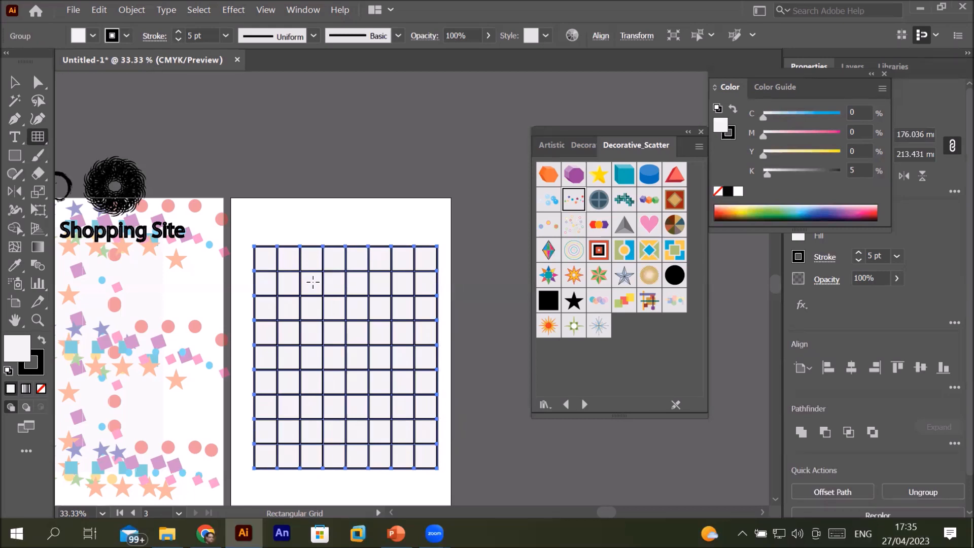
# Draw a hexagon over the grid with the Polygon tool and resize it to about 174 by 157 mm.
pyautogui.click(17, 160)
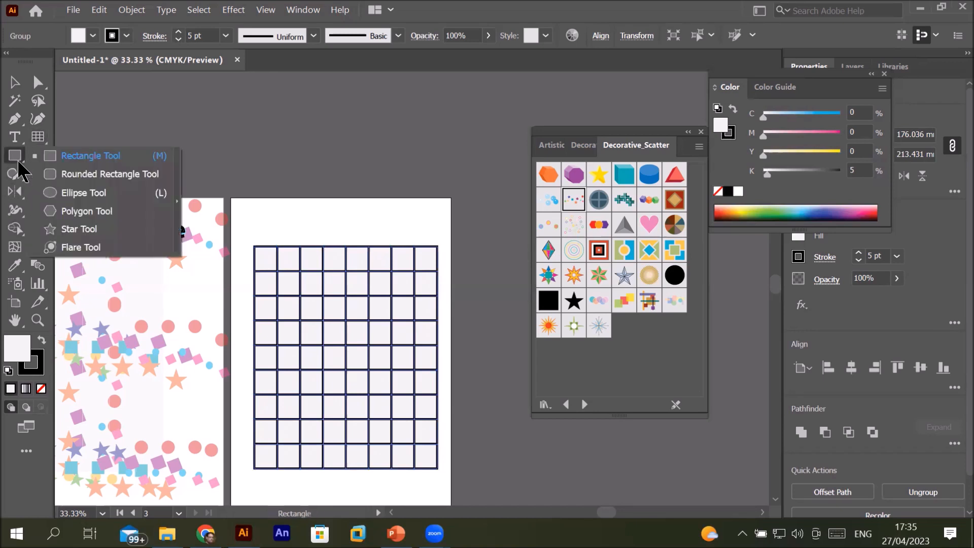
pyautogui.click(67, 210)
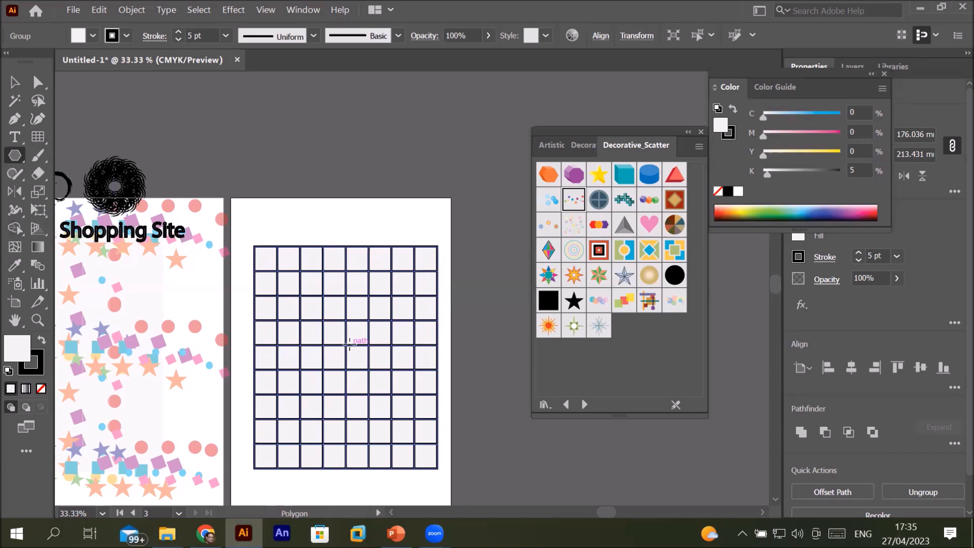
pyautogui.moveTo(349, 344)
pyautogui.mouseDown()
pyautogui.moveTo(400, 392)
pyautogui.moveTo(386, 411)
pyautogui.moveTo(398, 430)
pyautogui.moveTo(394, 422)
pyautogui.mouseUp()
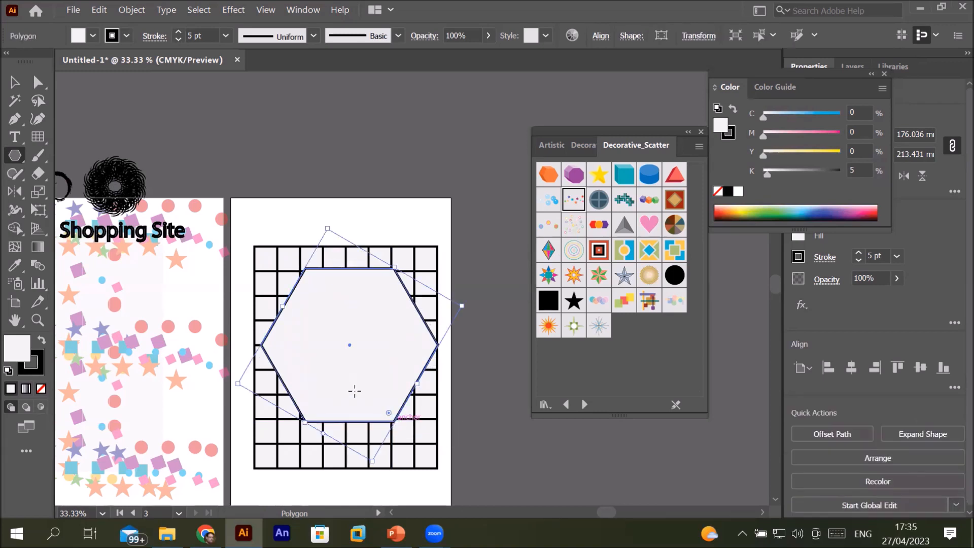
pyautogui.moveTo(235, 387); pyautogui.dragTo(233, 384)
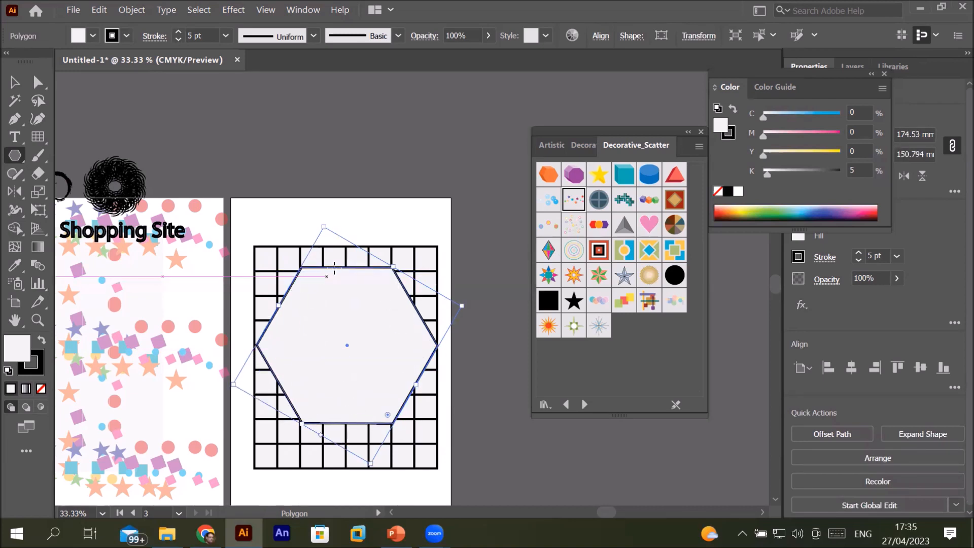
pyautogui.moveTo(324, 227); pyautogui.dragTo(328, 202)
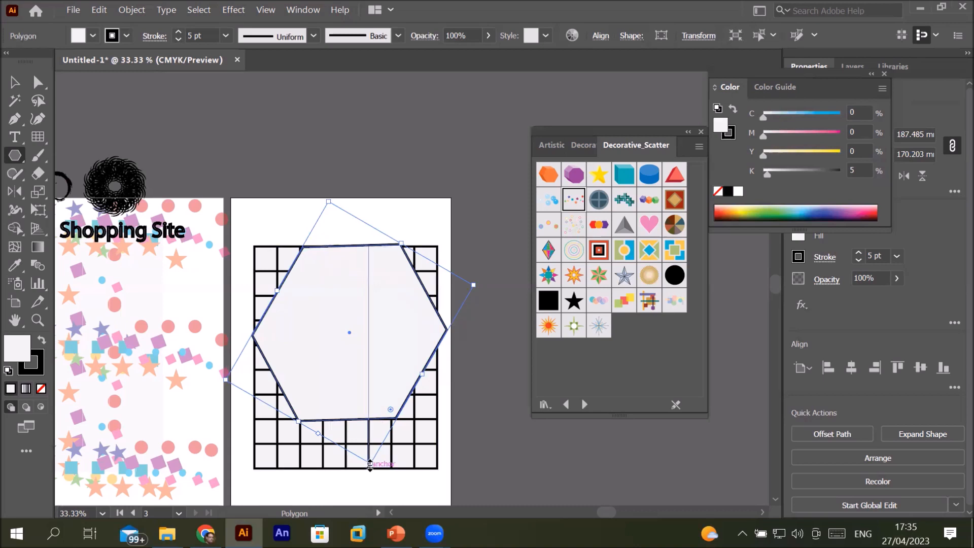
pyautogui.moveTo(370, 464); pyautogui.dragTo(382, 446)
pyautogui.moveTo(380, 428); pyautogui.dragTo(369, 410)
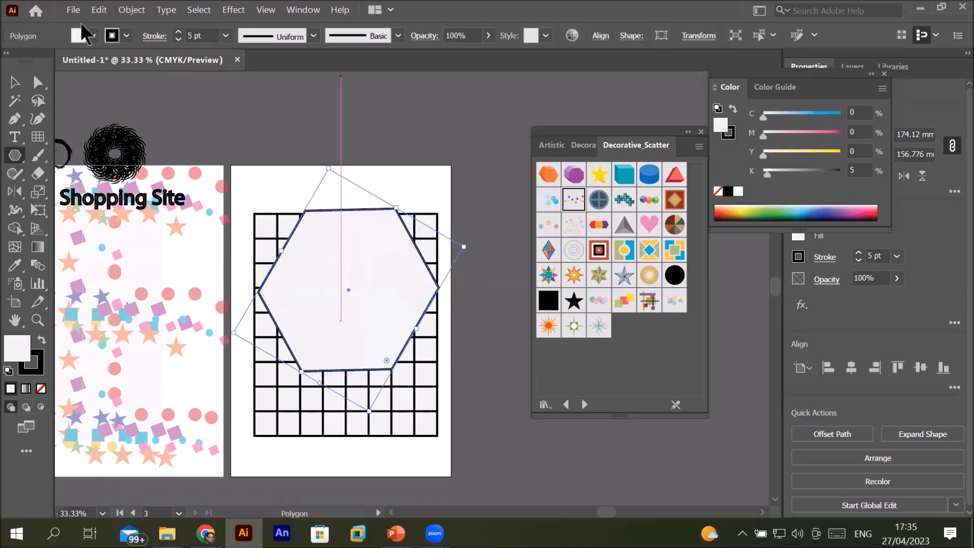
# Remove the hexagon's fill and move it slightly lower over the grid.
pyautogui.click(93, 35)
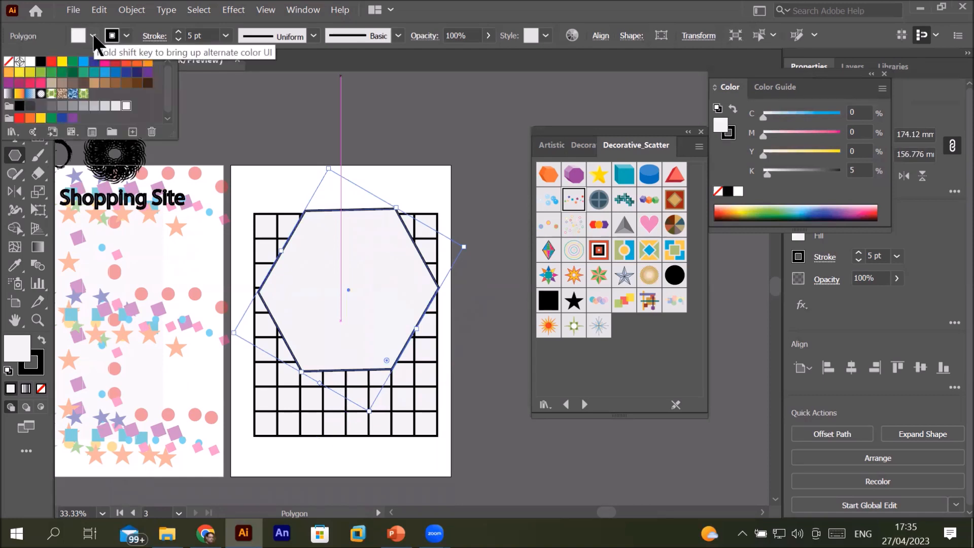
pyautogui.click(8, 62)
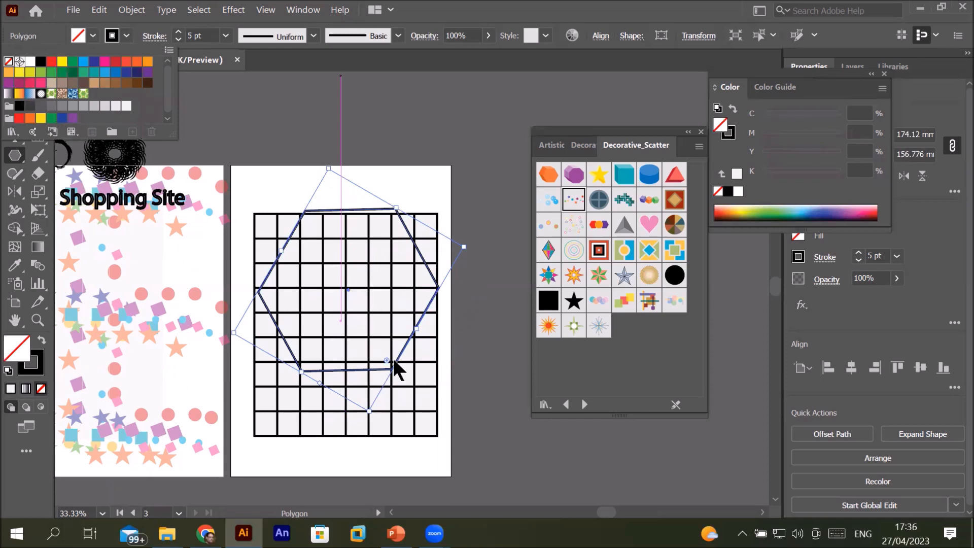
pyautogui.click(393, 375)
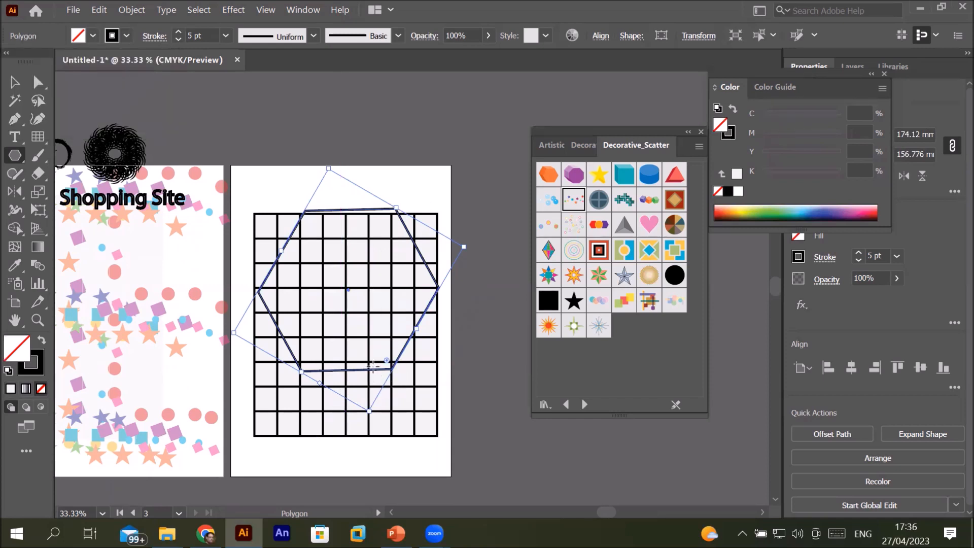
pyautogui.click(15, 82)
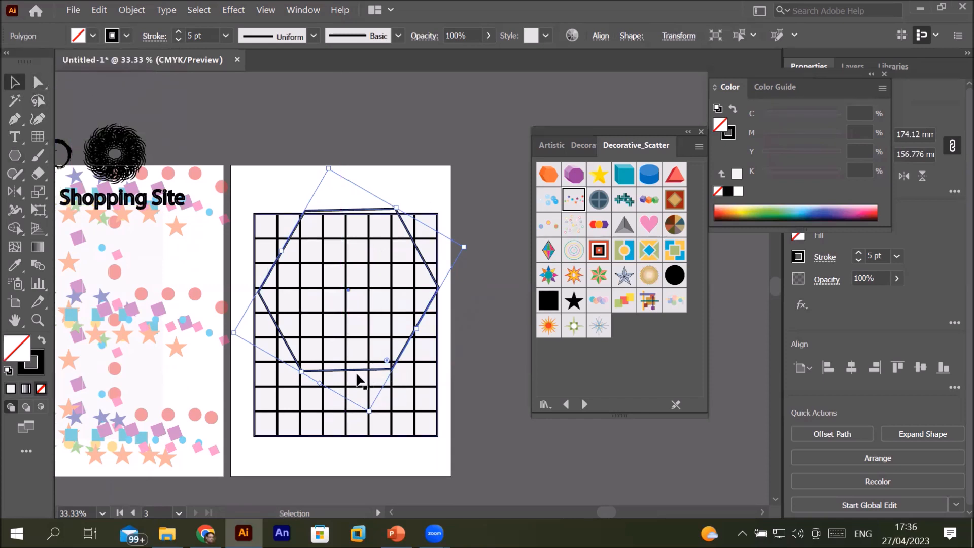
pyautogui.moveTo(351, 365); pyautogui.dragTo(349, 381)
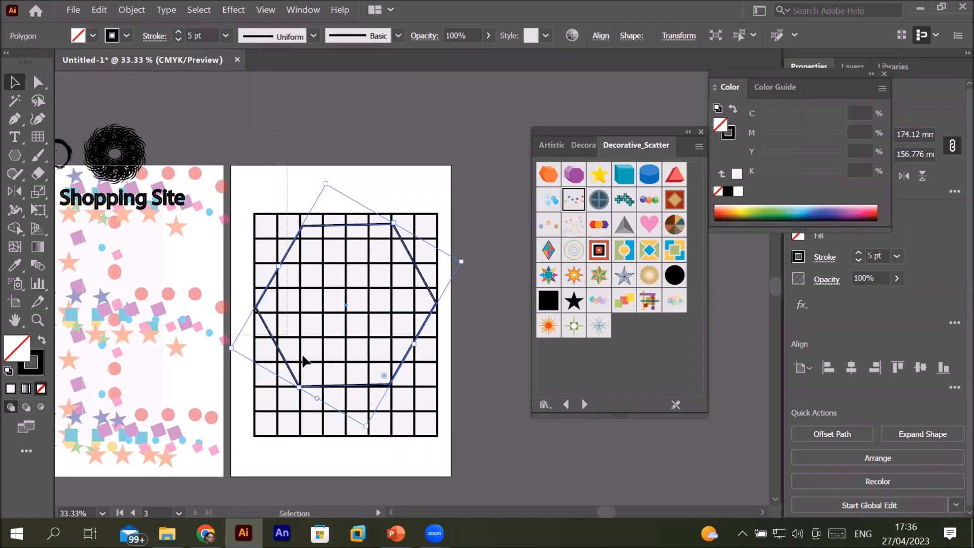
# Select the hexagon and the grid together and examine their entries in the expanded Layer 1.
pyautogui.hotkey('ctrl', 'a')
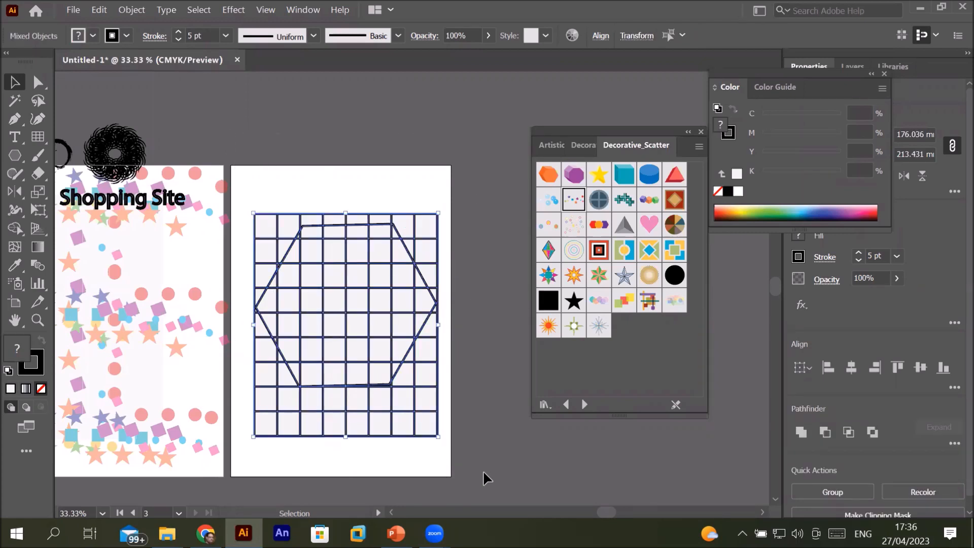
pyautogui.click(852, 65)
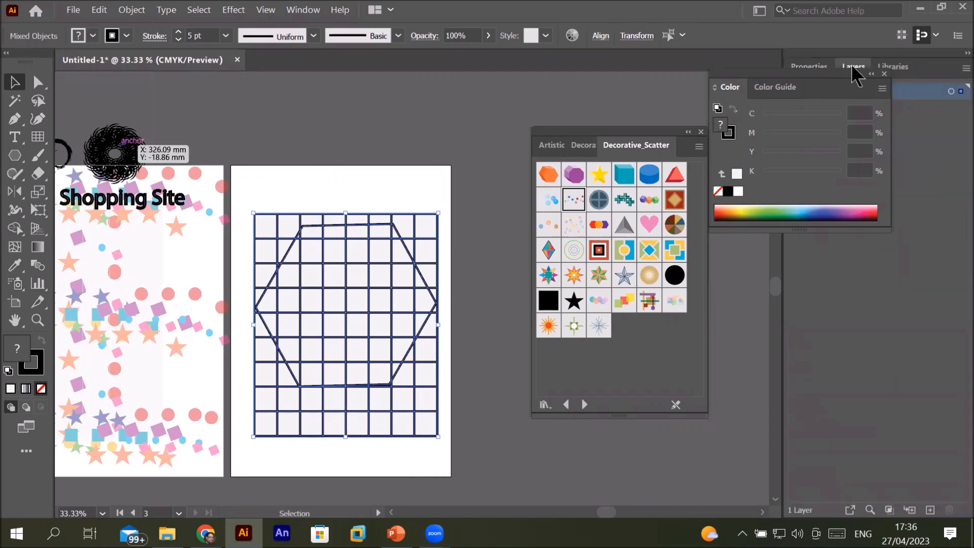
pyautogui.click(883, 75)
pyautogui.click(832, 91)
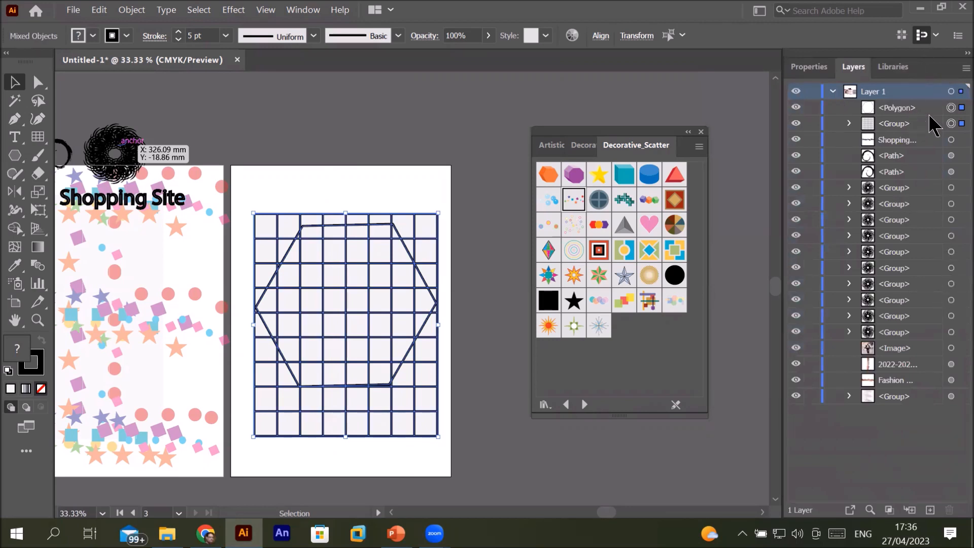
pyautogui.click(849, 124)
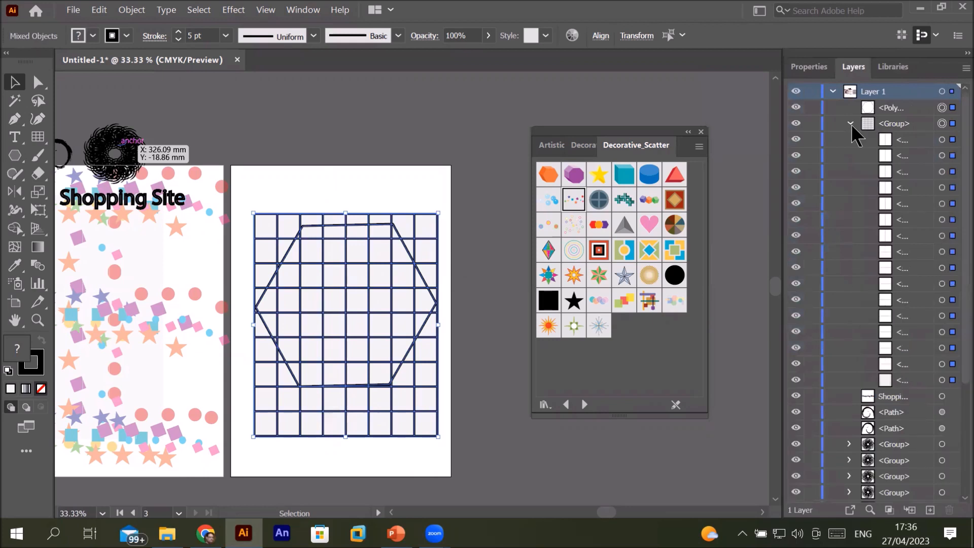
pyautogui.click(850, 123)
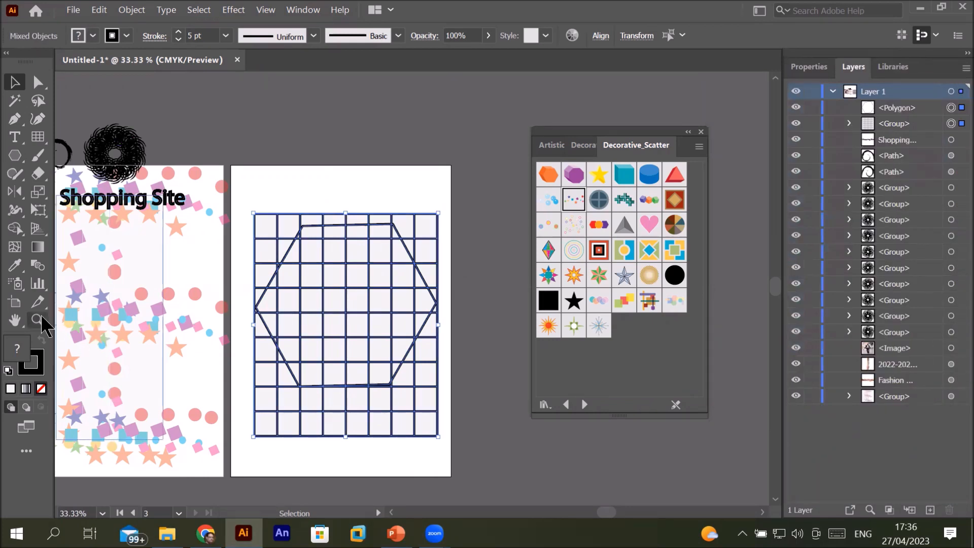
# With the Shape Builder tool, merge the grid cells next to the hexagon's central columns on both sides, and merge the central block of cells.
pyautogui.click(19, 233)
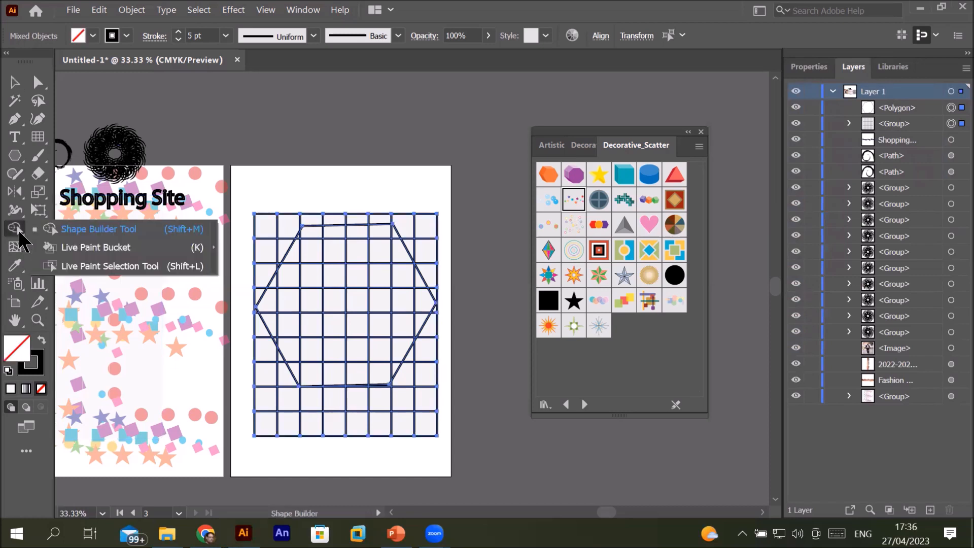
pyautogui.click(110, 228)
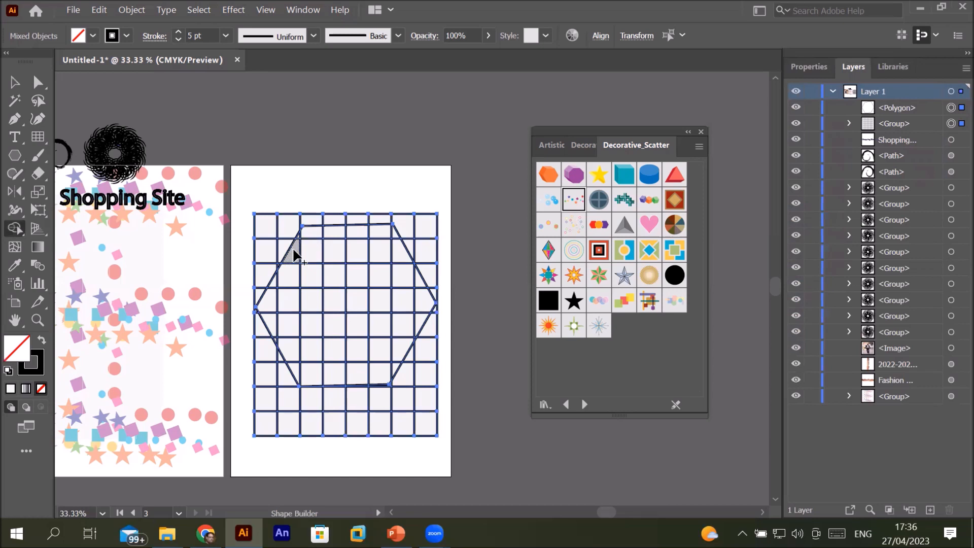
pyautogui.moveTo(295, 253); pyautogui.dragTo(298, 381)
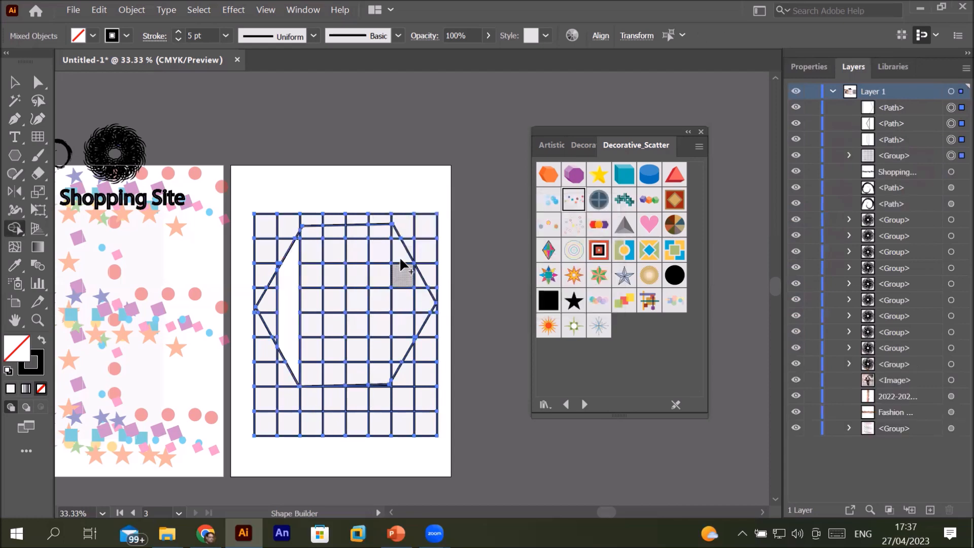
pyautogui.moveTo(400, 343); pyautogui.dragTo(400, 346)
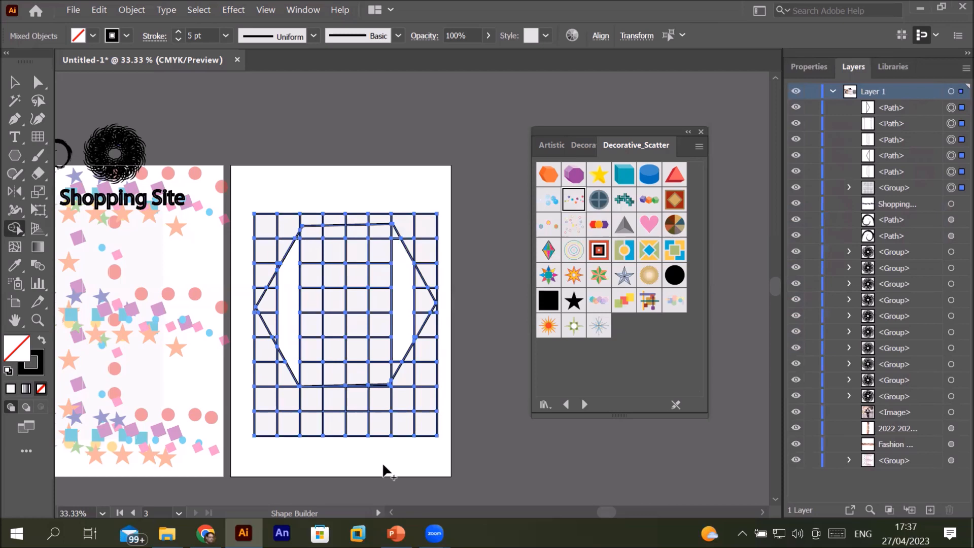
pyautogui.moveTo(336, 278); pyautogui.dragTo(337, 347)
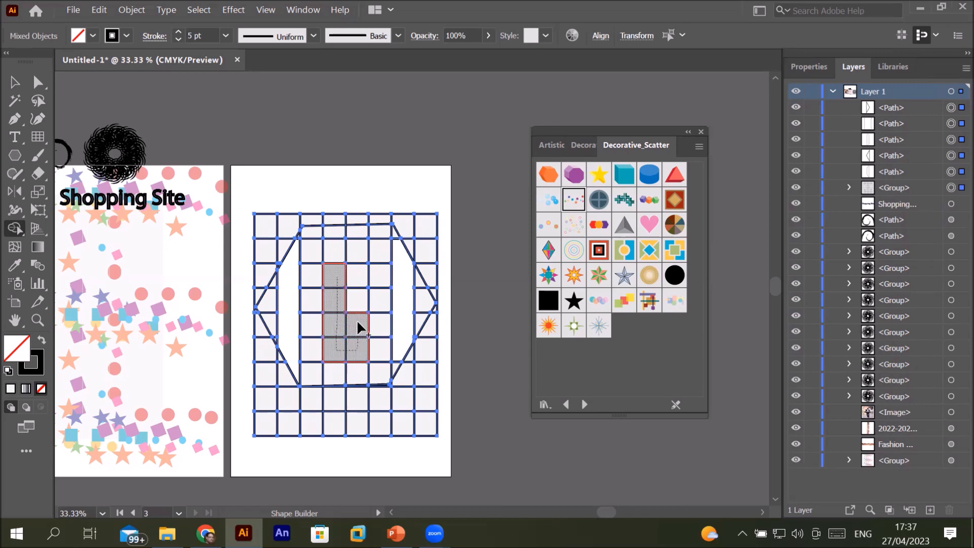
pyautogui.moveTo(361, 298)
pyautogui.mouseDown()
pyautogui.moveTo(359, 278)
pyautogui.moveTo(358, 317)
pyautogui.mouseUp()
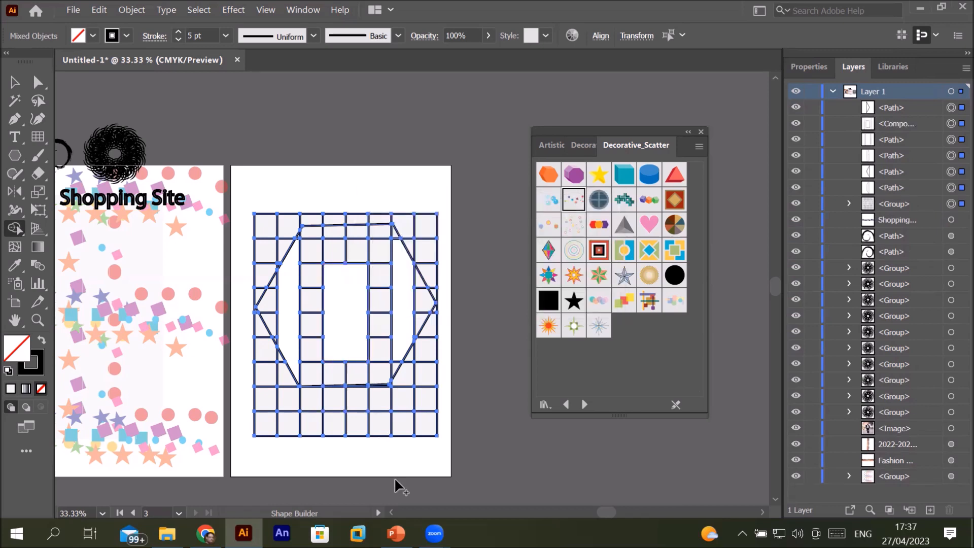
# Merge the remaining grid pieces inside the hexagon's two side corners, including the tiny sliver along its lower-left edge.
pyautogui.moveTo(275, 278); pyautogui.dragTo(279, 335)
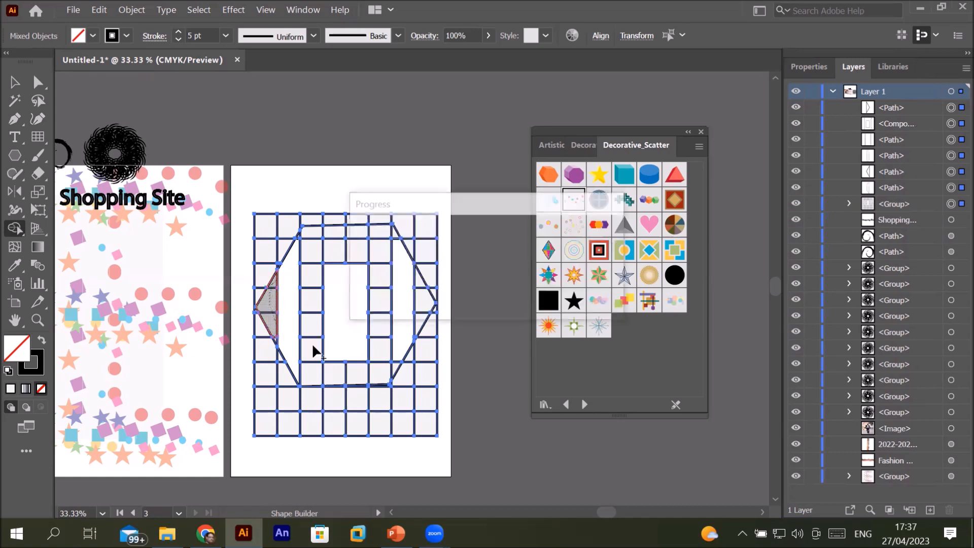
pyautogui.moveTo(408, 273); pyautogui.dragTo(426, 327)
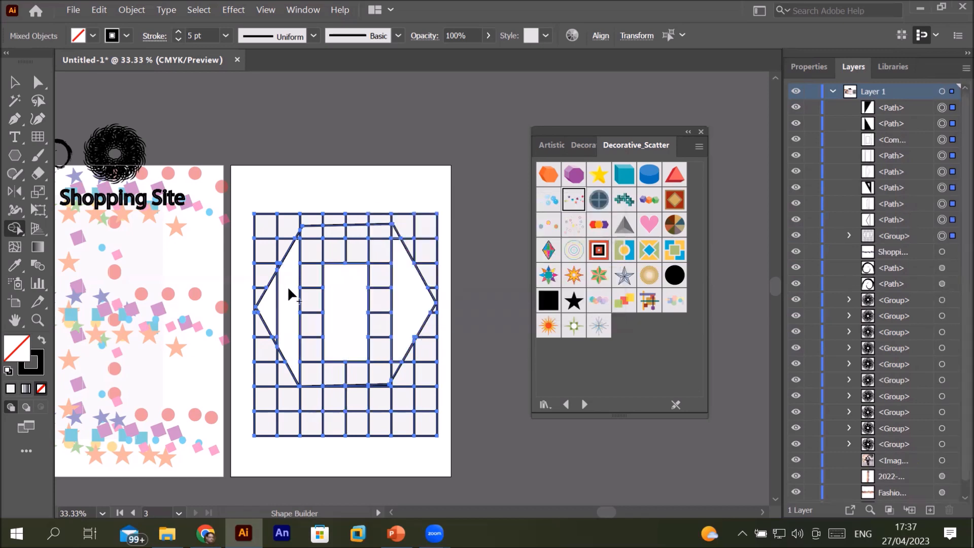
pyautogui.moveTo(261, 294); pyautogui.dragTo(285, 299)
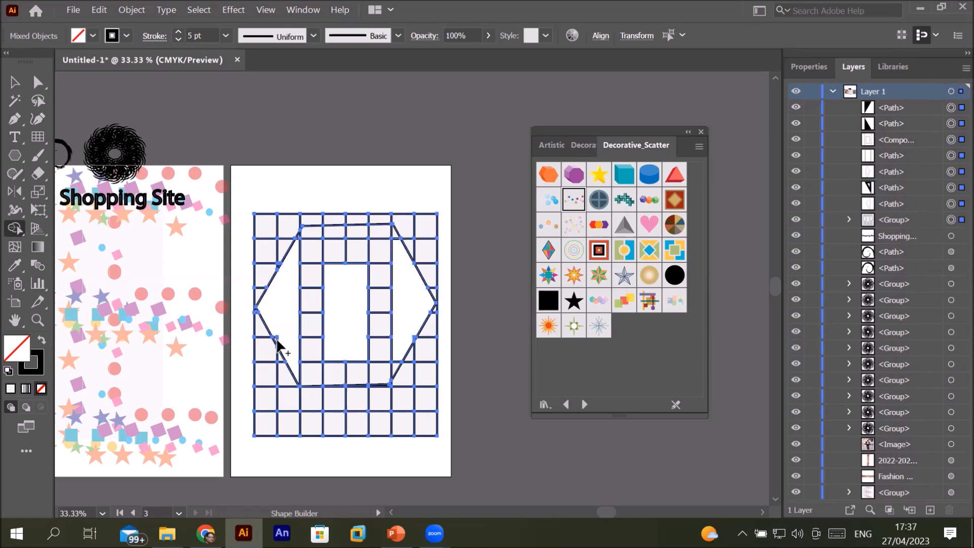
pyautogui.scroll(6, 279, 345)
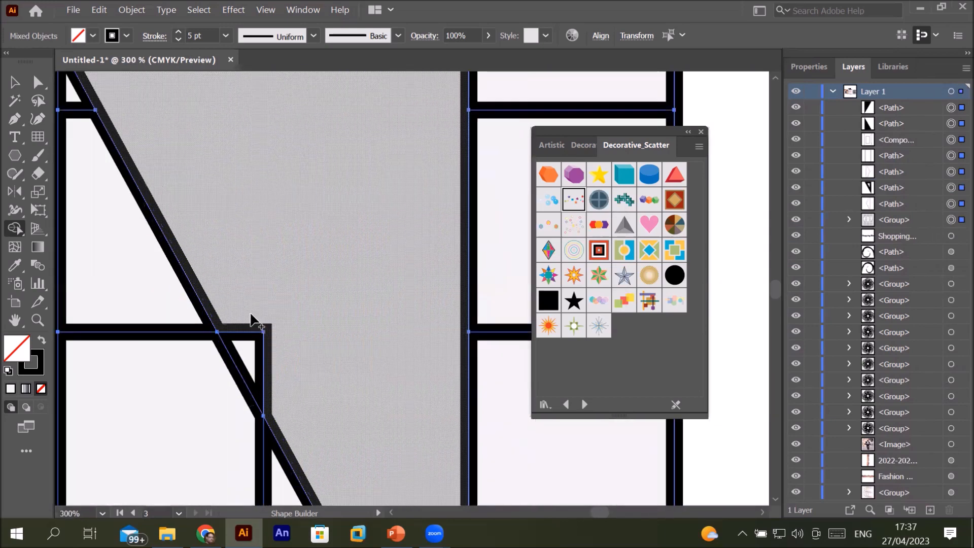
pyautogui.moveTo(252, 335); pyautogui.dragTo(272, 373)
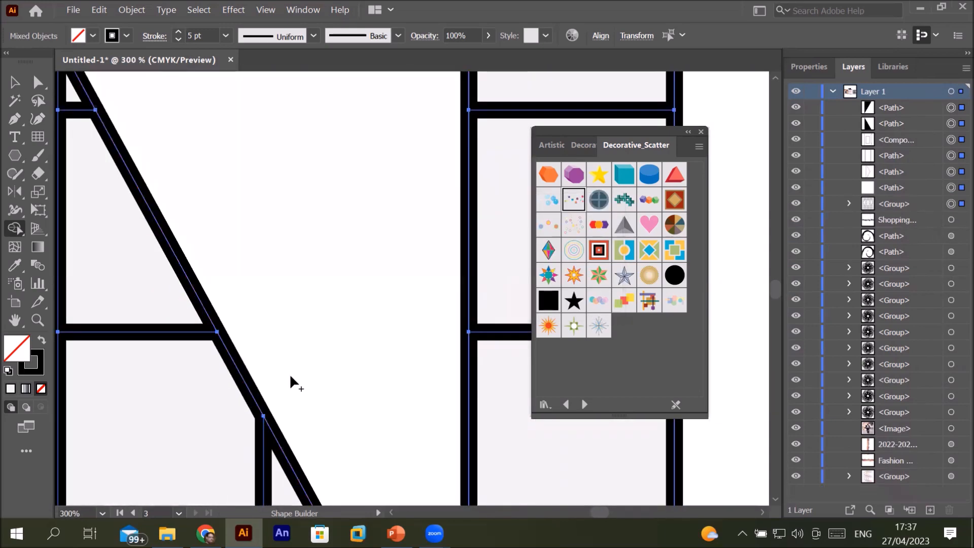
# Close the Decorative_Scatter brush library and merge the grid's whole first row, including the hexagon's upper edge, into one strip.
pyautogui.scroll(-4, 323, 354)
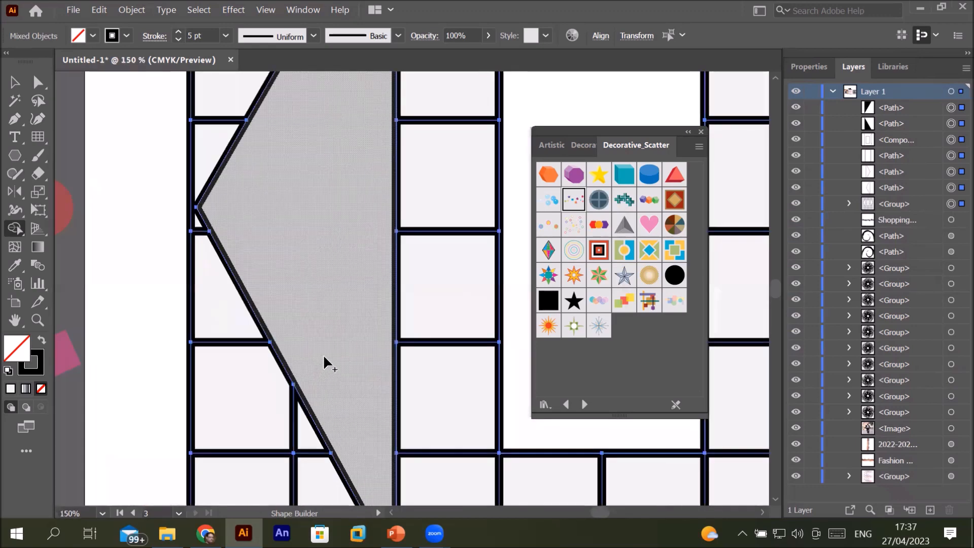
pyautogui.scroll(-2, 324, 354)
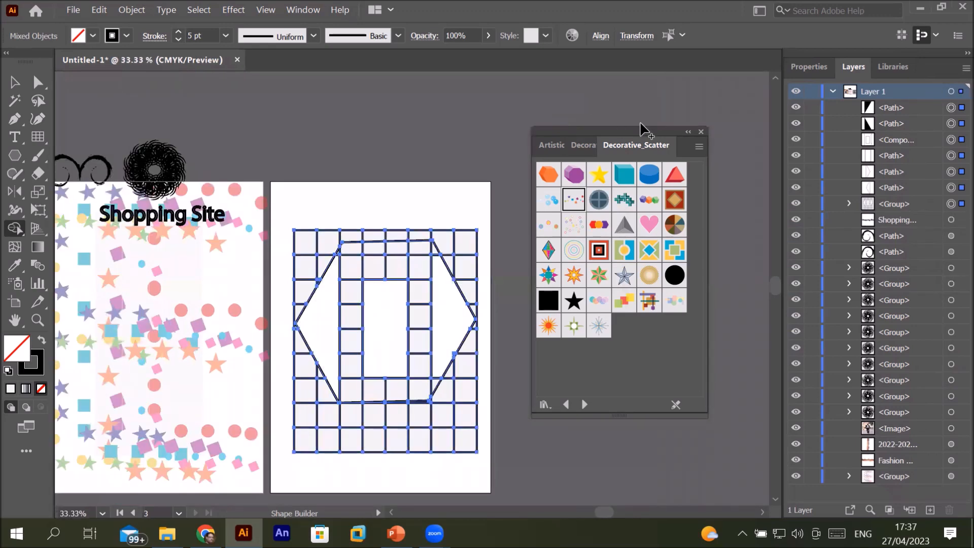
pyautogui.click(701, 132)
pyautogui.scroll(1, 413, 257)
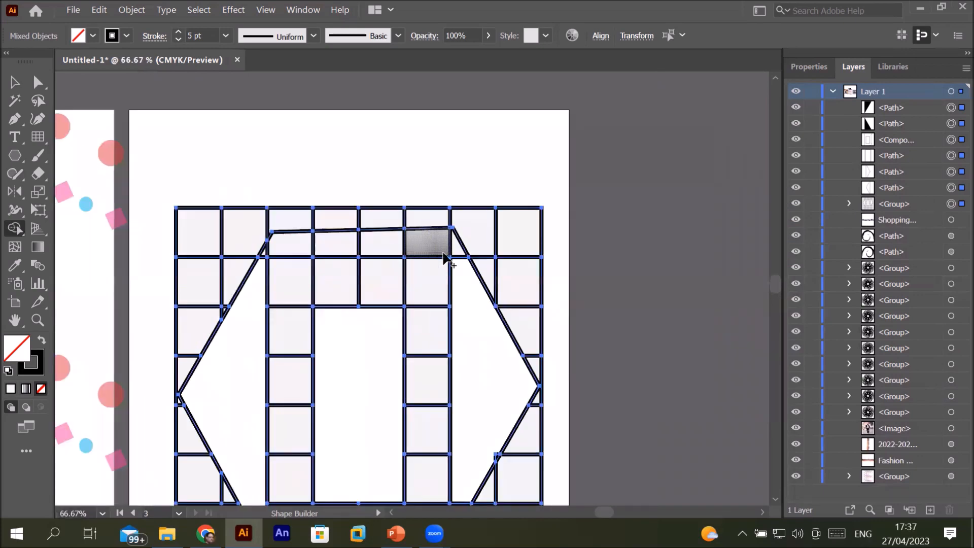
pyautogui.scroll(-1, 540, 244)
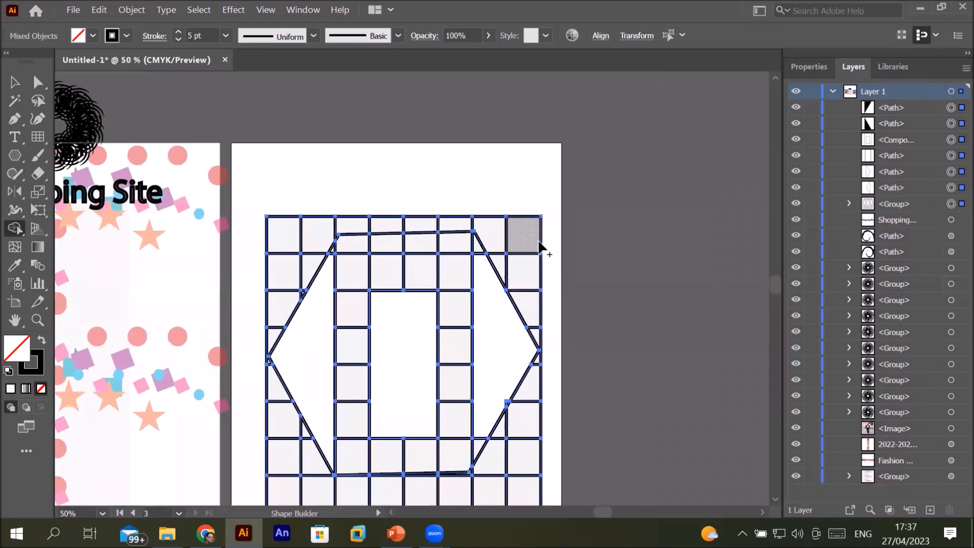
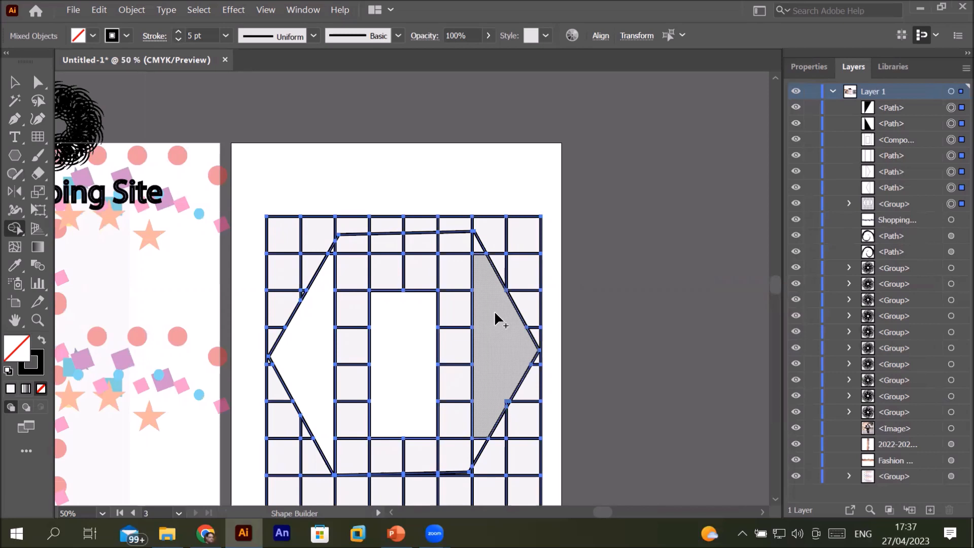
pyautogui.click(496, 330)
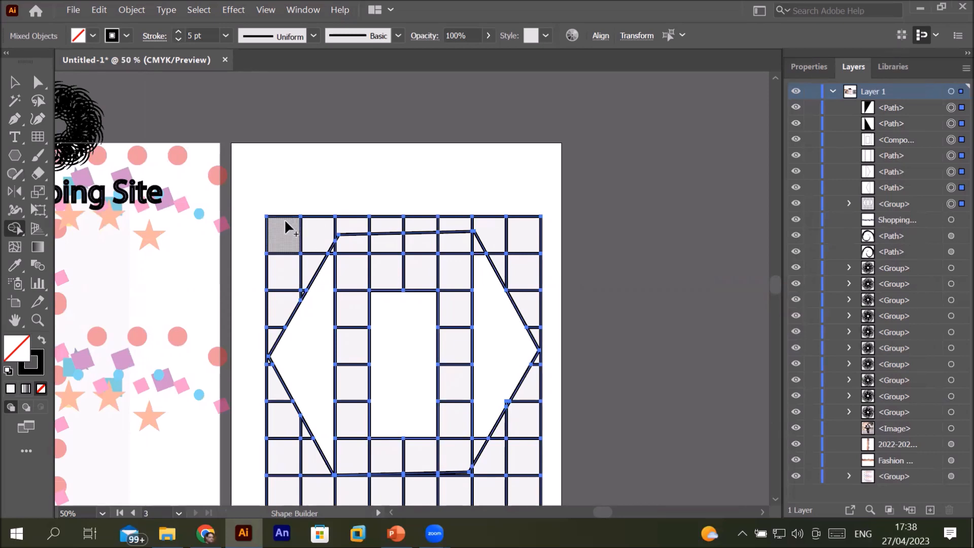
pyautogui.moveTo(286, 221)
pyautogui.mouseDown()
pyautogui.moveTo(455, 222)
pyautogui.moveTo(529, 249)
pyautogui.mouseUp()
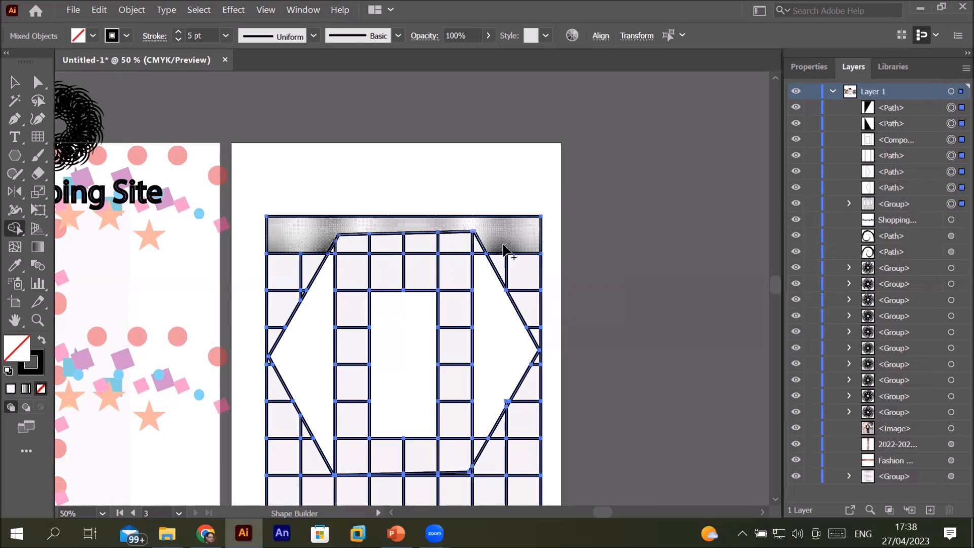
pyautogui.moveTo(309, 239); pyautogui.dragTo(503, 245)
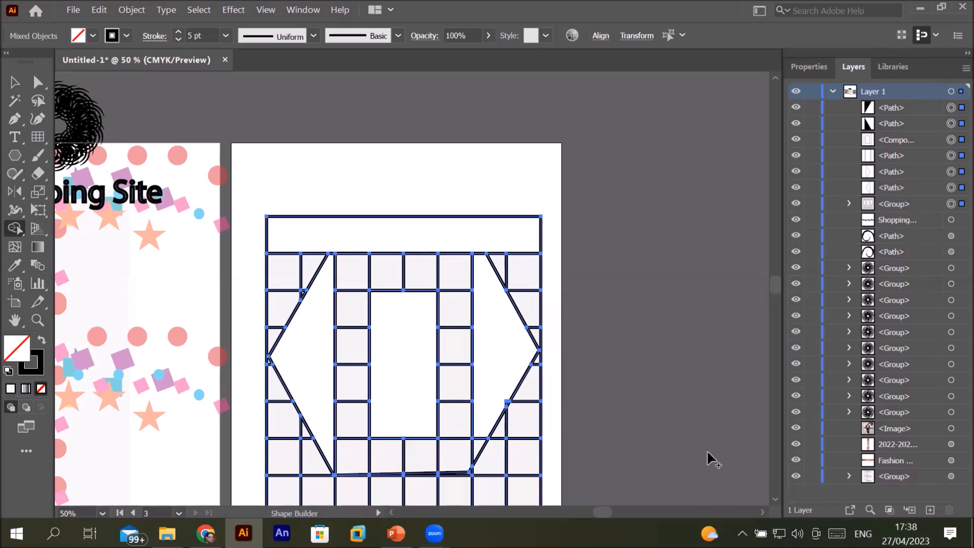
# Switch from the Shape Builder to the Live Paint Bucket for the selected grid shapes.
pyautogui.scroll(-2, 707, 450)
pyautogui.scroll(1, 708, 449)
pyautogui.scroll(-4, 767, 495)
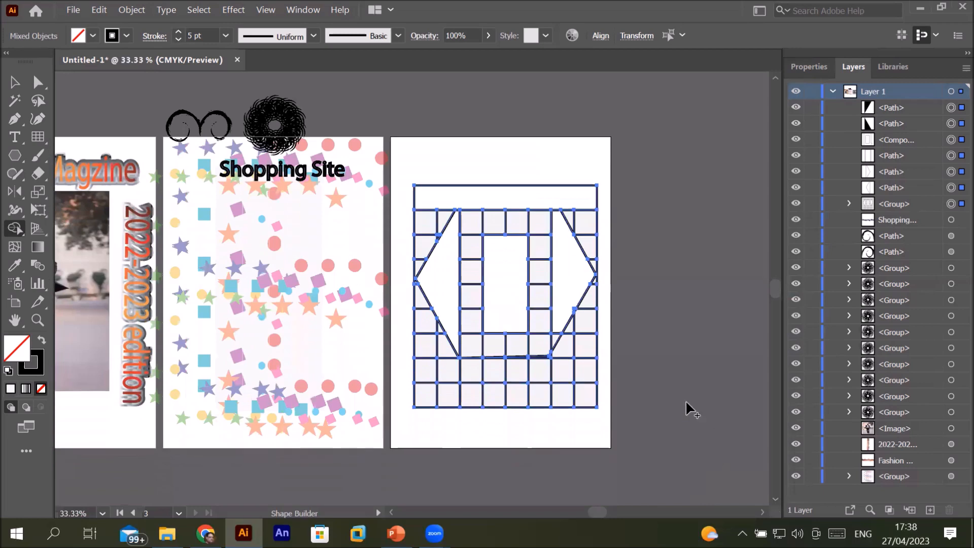
pyautogui.scroll(1, 684, 398)
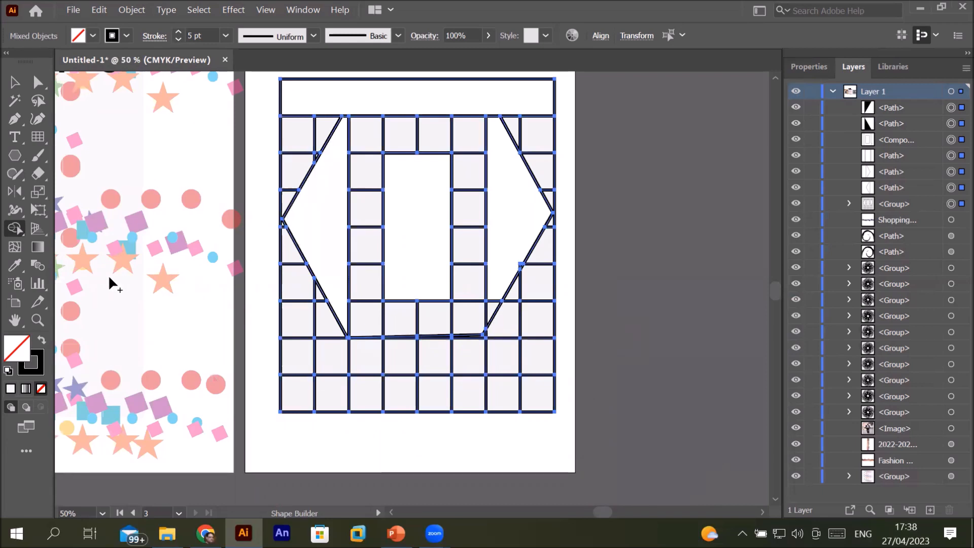
pyautogui.click(14, 230)
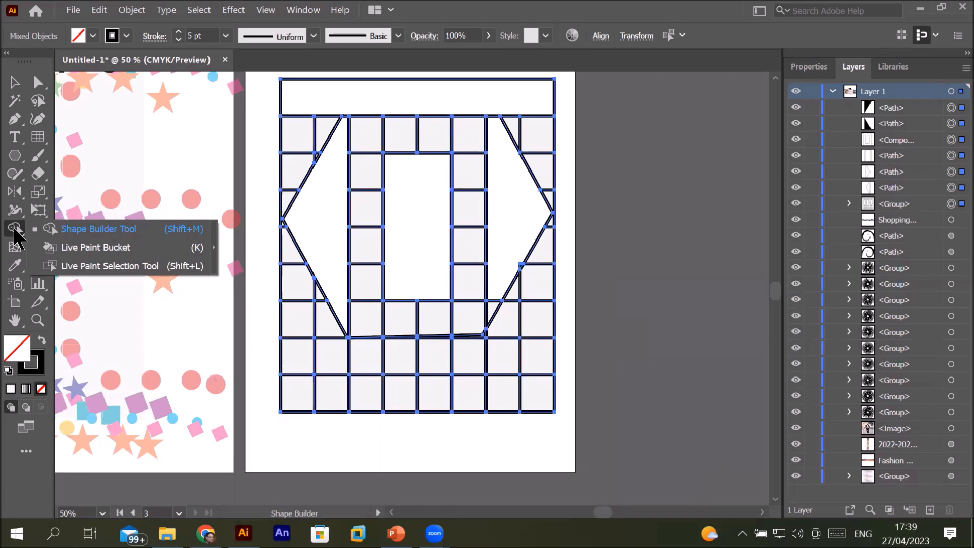
pyautogui.click(111, 247)
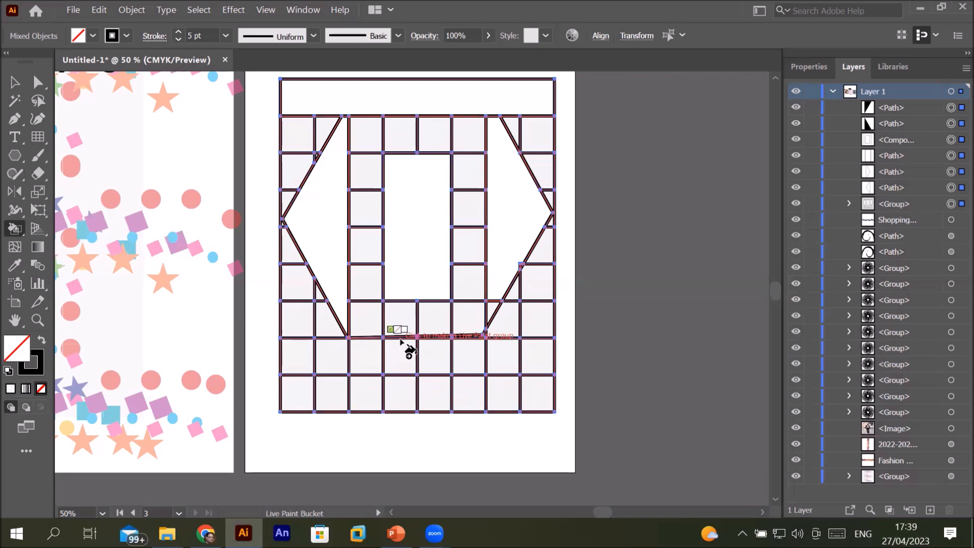
# Show the Swatches panel, place it beside the third page and enlarge it to show all swatches.
pyautogui.click(296, 11)
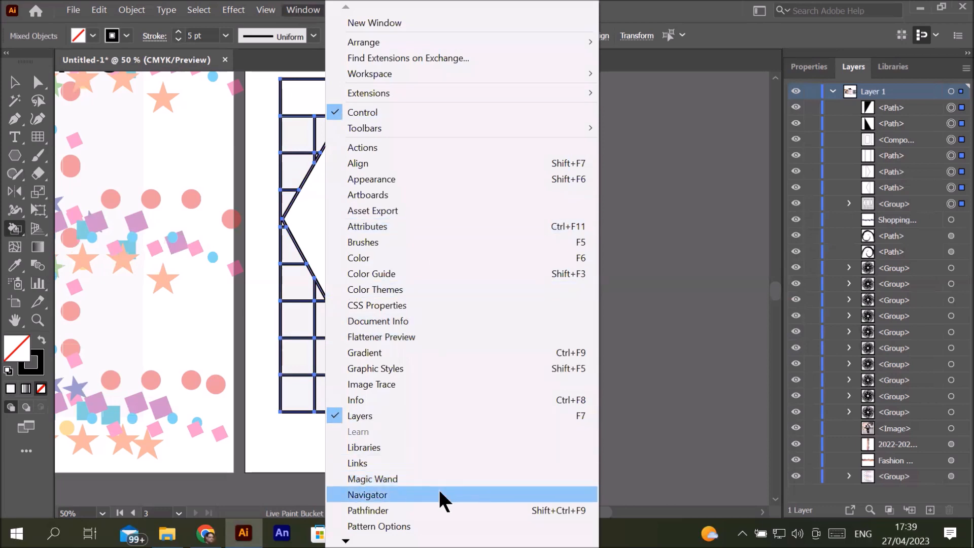
pyautogui.moveTo(441, 542)
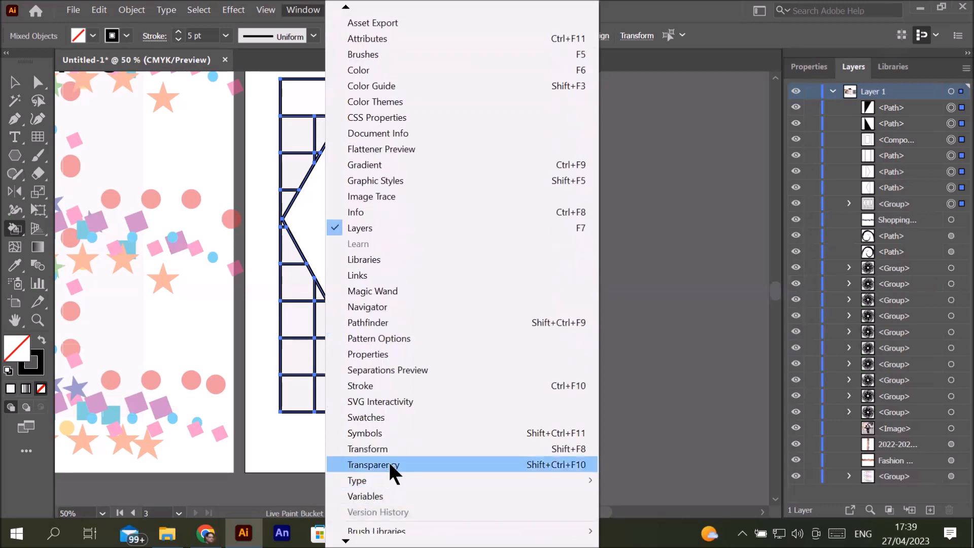
pyautogui.click(403, 416)
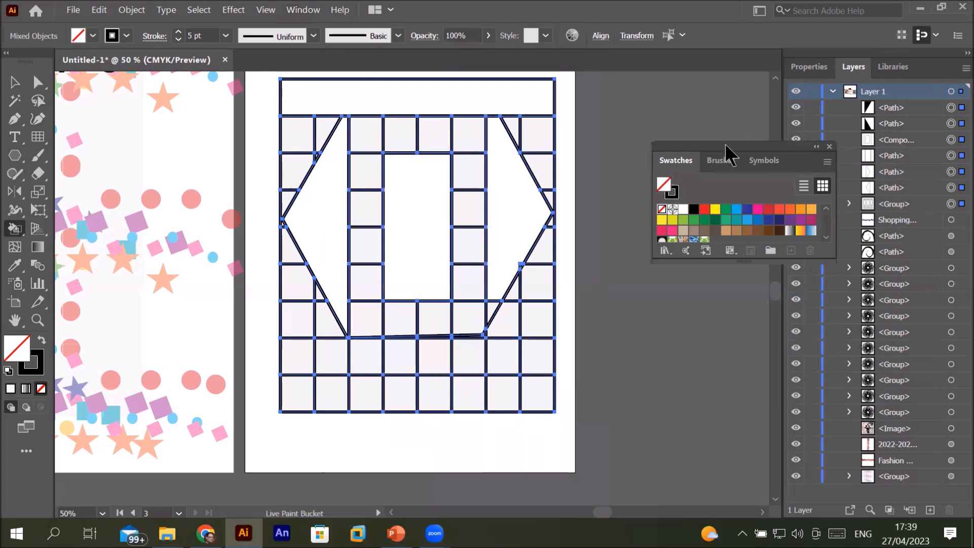
pyautogui.moveTo(729, 144); pyautogui.dragTo(687, 92)
pyautogui.moveTo(676, 208); pyautogui.dragTo(686, 370)
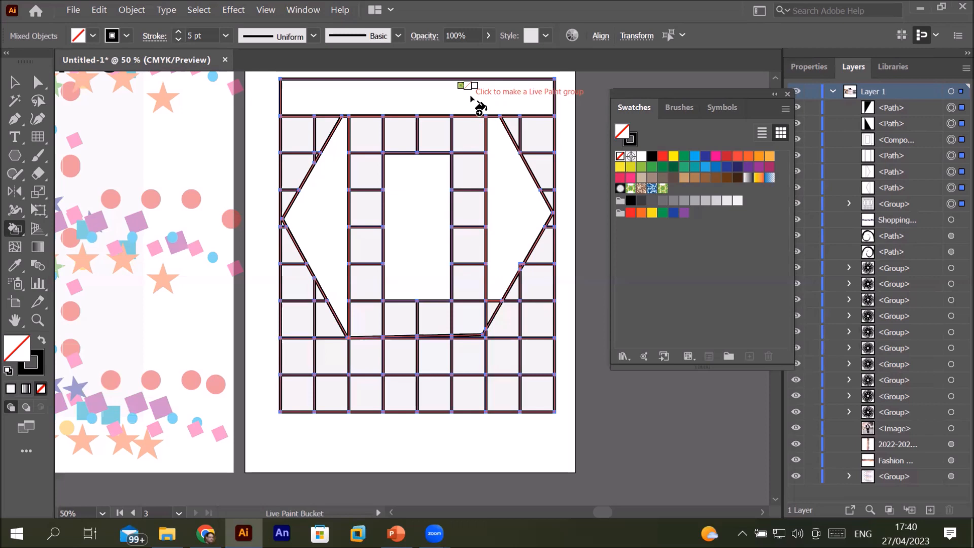
# Cycle the Live Paint Bucket's fill through the swatches over the merged strip, past white, black, red, yellow and green to light blue.
pyautogui.press('Left')
pyautogui.press('Left')
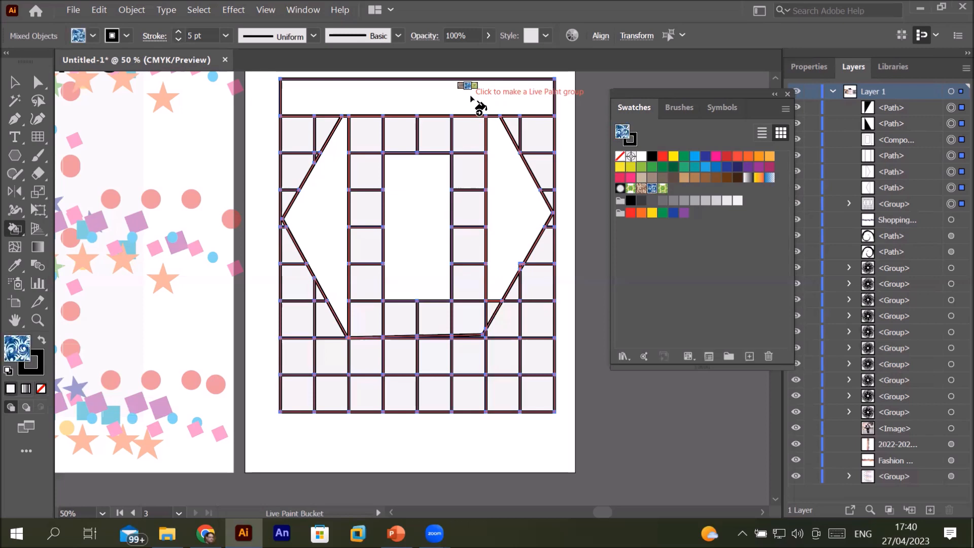
pyautogui.press('Right')
pyautogui.press('Right')
pyautogui.press('Right')
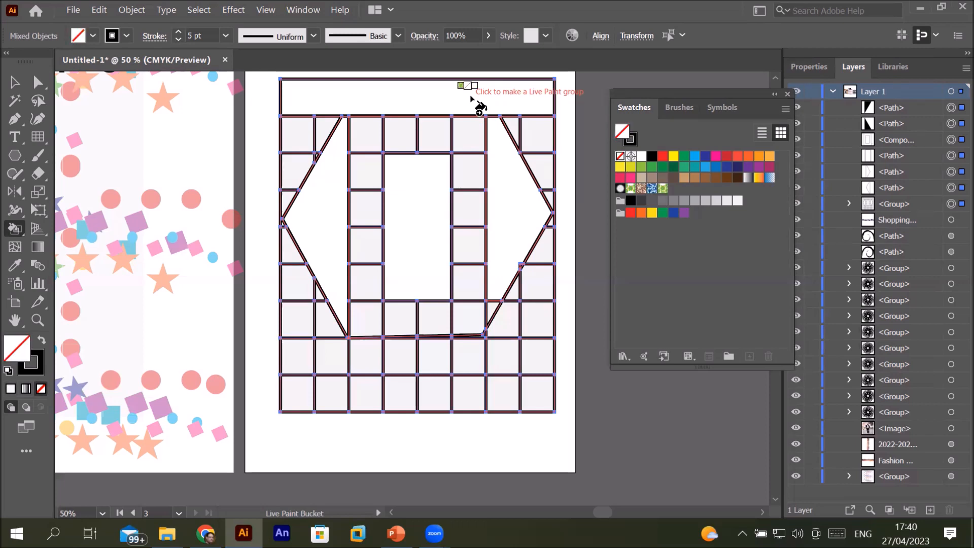
pyautogui.press('Right')
pyautogui.press('Left')
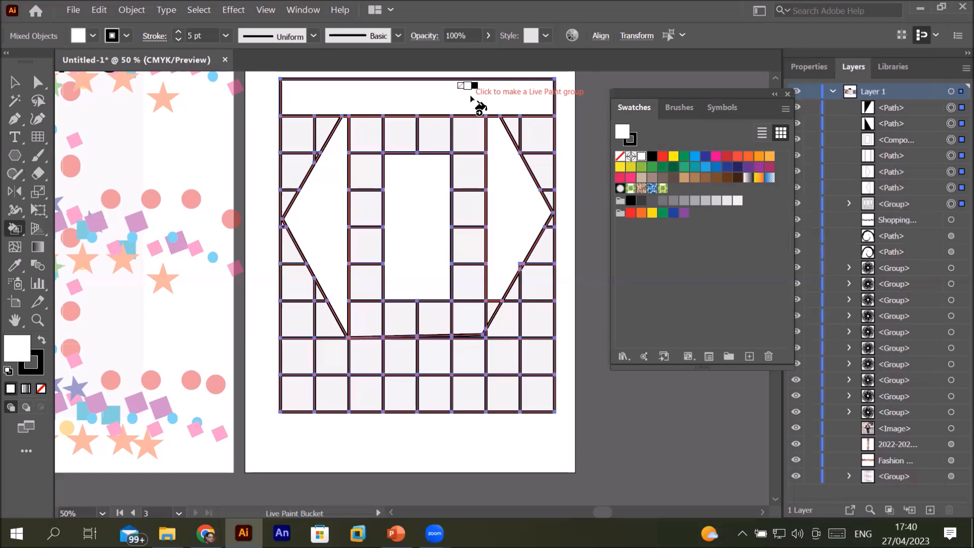
pyautogui.press('Right')
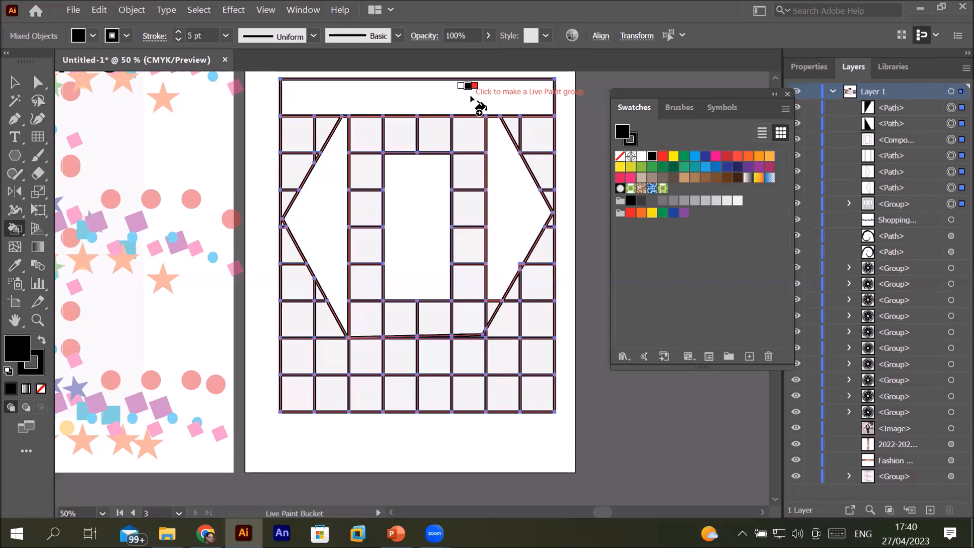
pyautogui.press('Right')
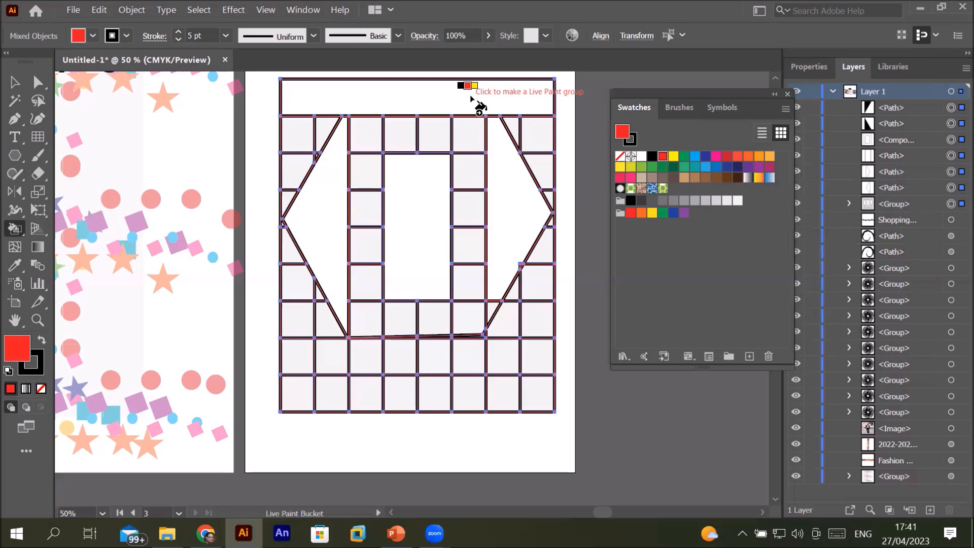
pyautogui.press('Right')
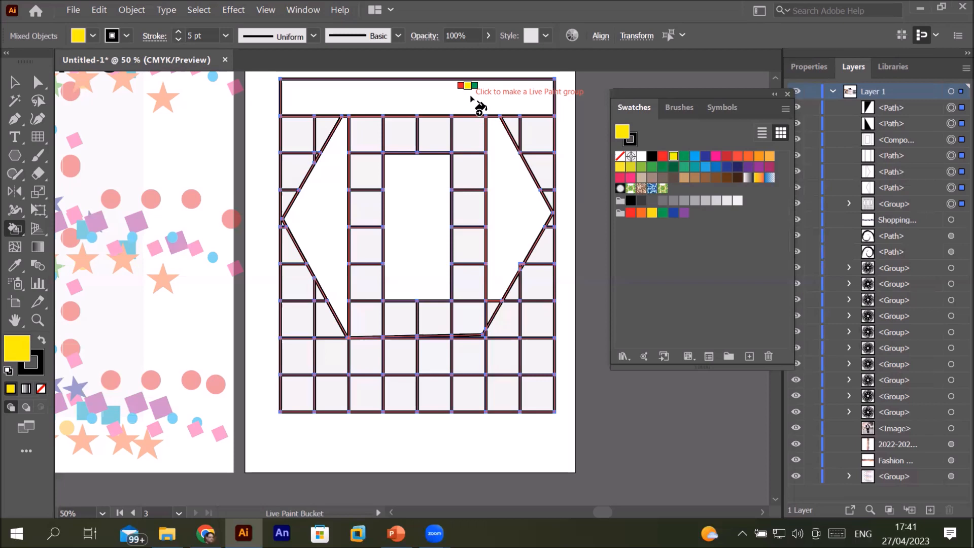
pyautogui.press('Right')
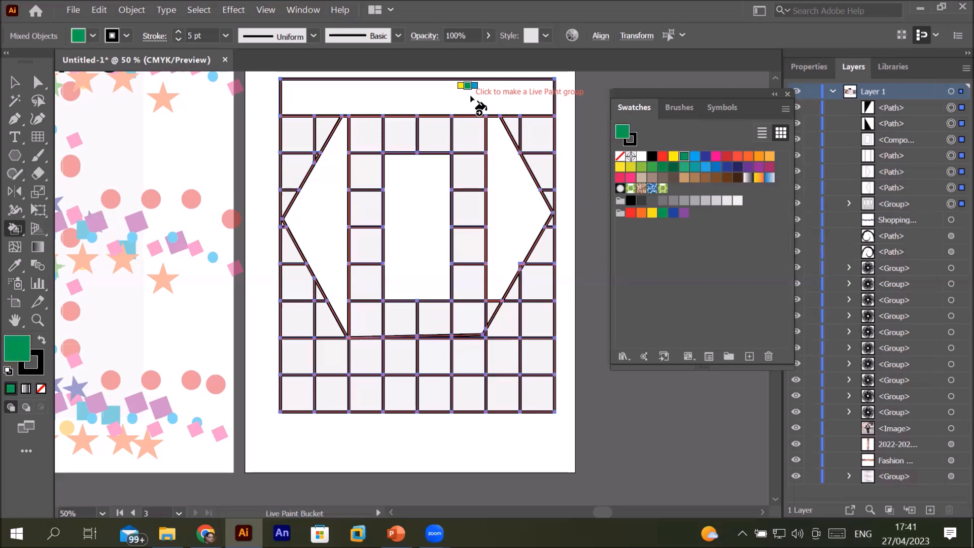
pyautogui.press('Right')
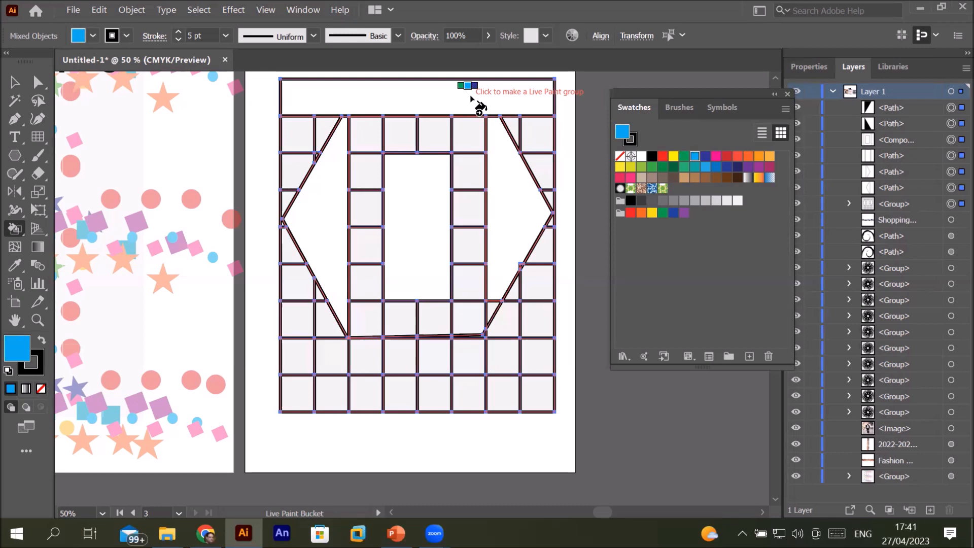
# Make the selected grid shapes a Live Paint group and fill the four middle cells of the grid's bottom row with orange.
pyautogui.press('Right')
pyautogui.press('Right')
pyautogui.press('Right')
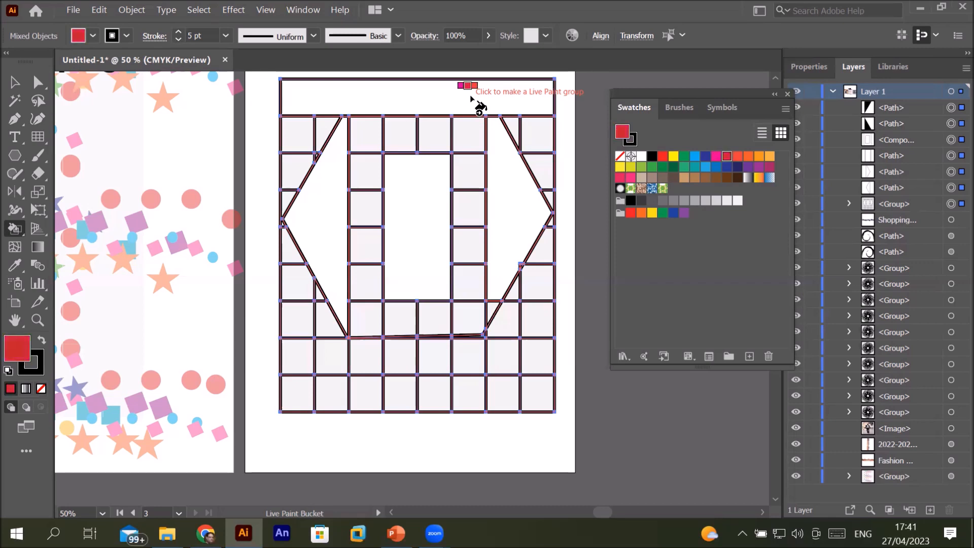
pyautogui.press('Right')
pyautogui.press('Right')
pyautogui.press('Right')
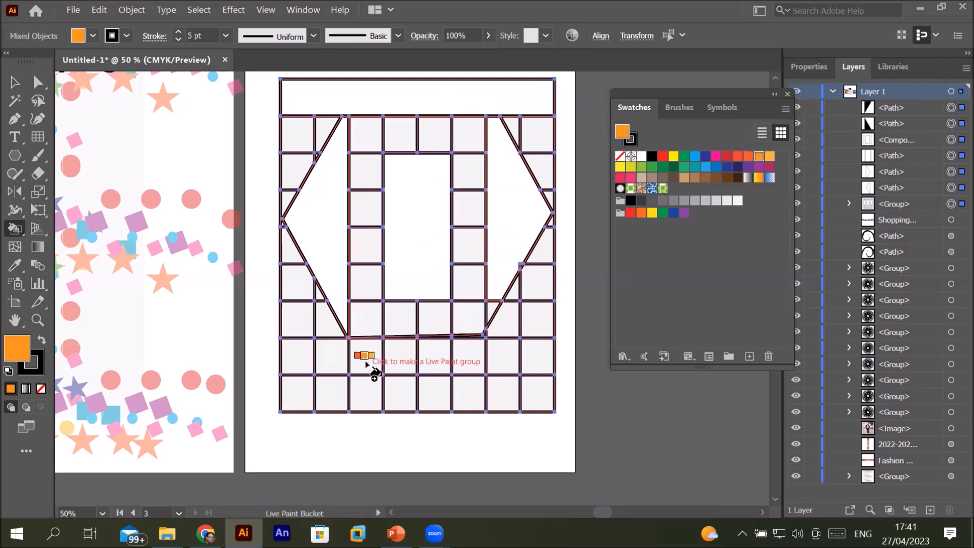
pyautogui.click(367, 395)
pyautogui.click(398, 394)
pyautogui.click(439, 398)
pyautogui.click(463, 395)
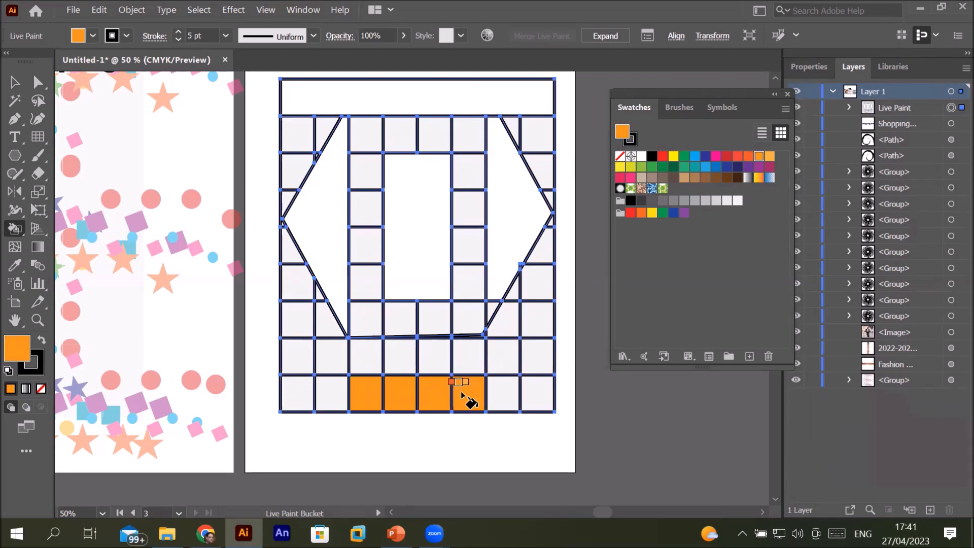
pyautogui.click(462, 396)
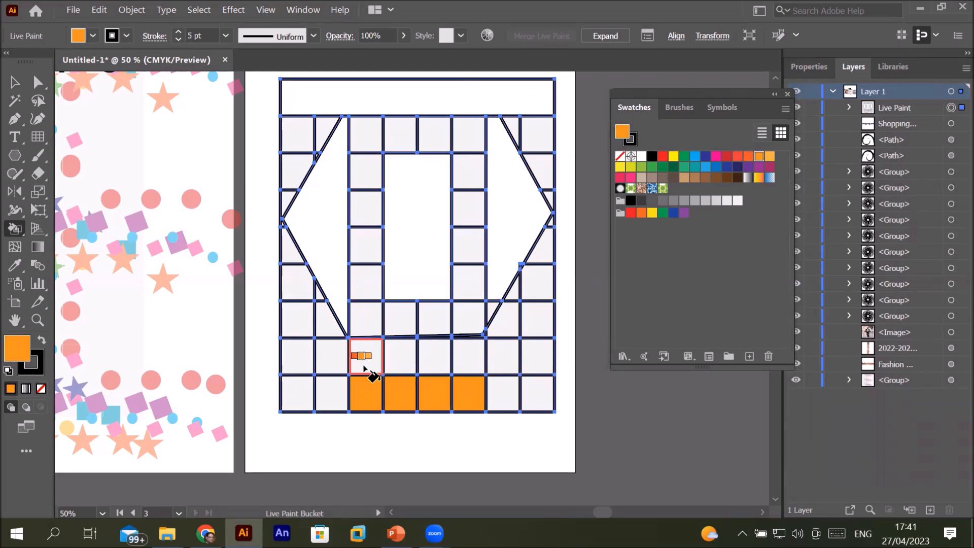
# Fill the four middle cells of the grid's second-to-last row with yellow.
pyautogui.press('Right')
pyautogui.press('Right')
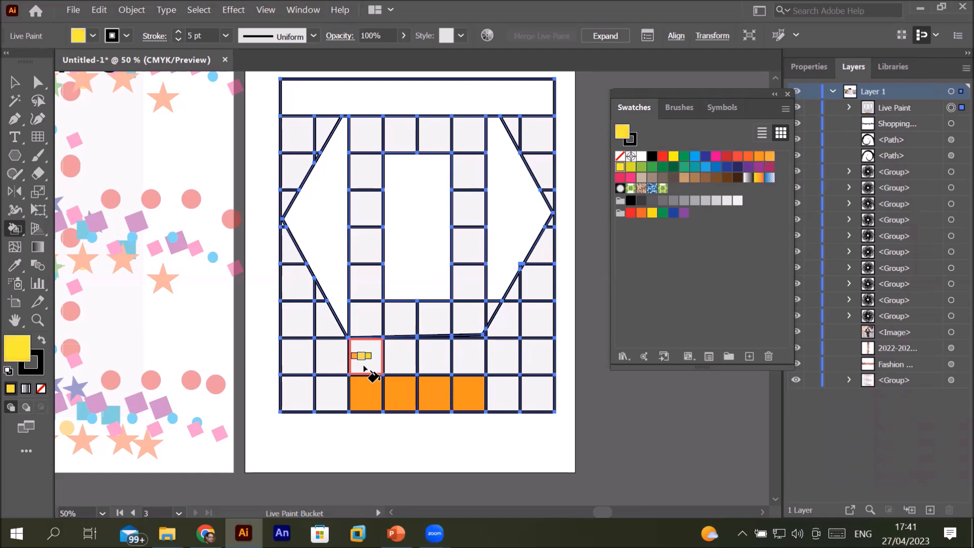
pyautogui.click(369, 357)
pyautogui.click(401, 357)
pyautogui.click(435, 358)
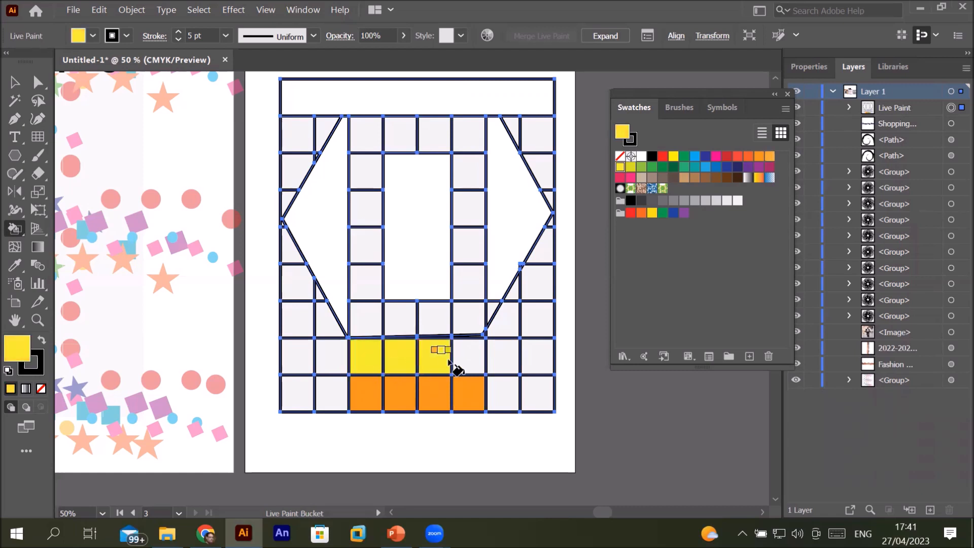
pyautogui.click(465, 359)
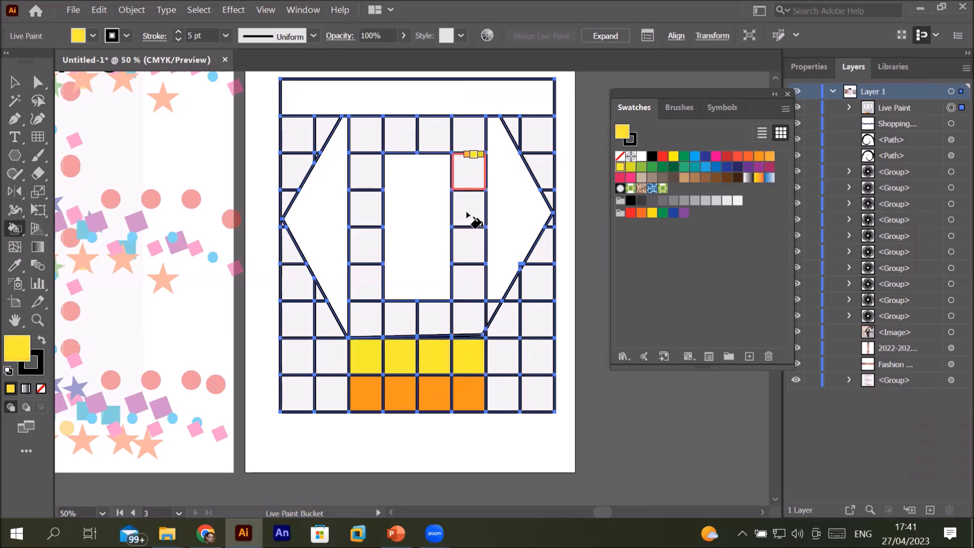
# Fill the two four-cell columns on either side of the hexagon's central rectangle with green.
pyautogui.press('Right')
pyautogui.press('Right')
pyautogui.press('Right')
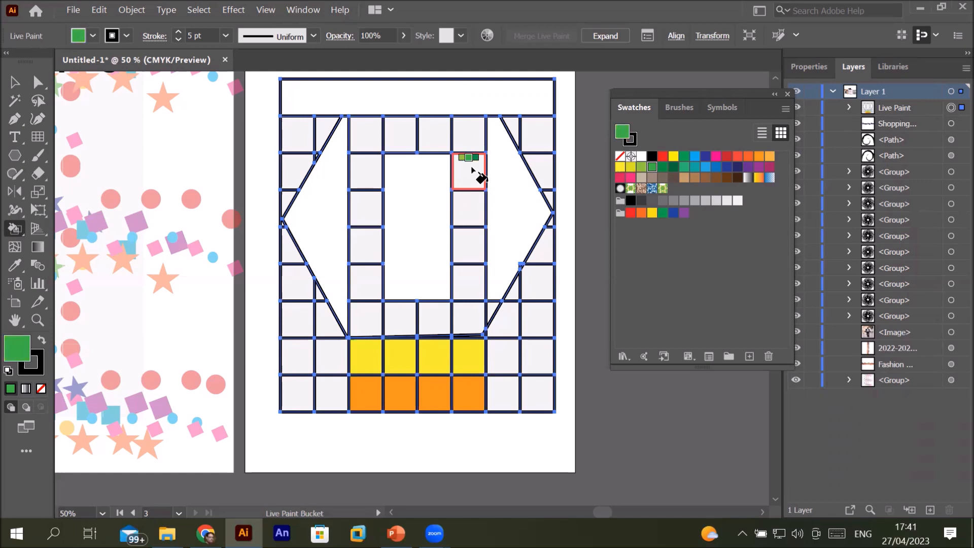
pyautogui.moveTo(472, 169); pyautogui.dragTo(466, 280)
pyautogui.moveTo(375, 183); pyautogui.dragTo(369, 285)
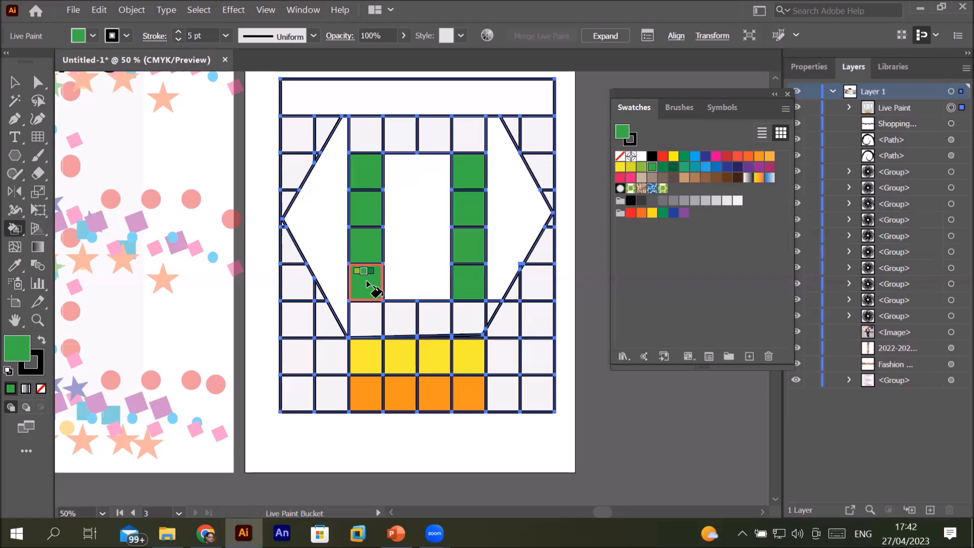
# Try the medium blue, red and pink swatches as the Live Paint Bucket's fill.
pyautogui.click(715, 167)
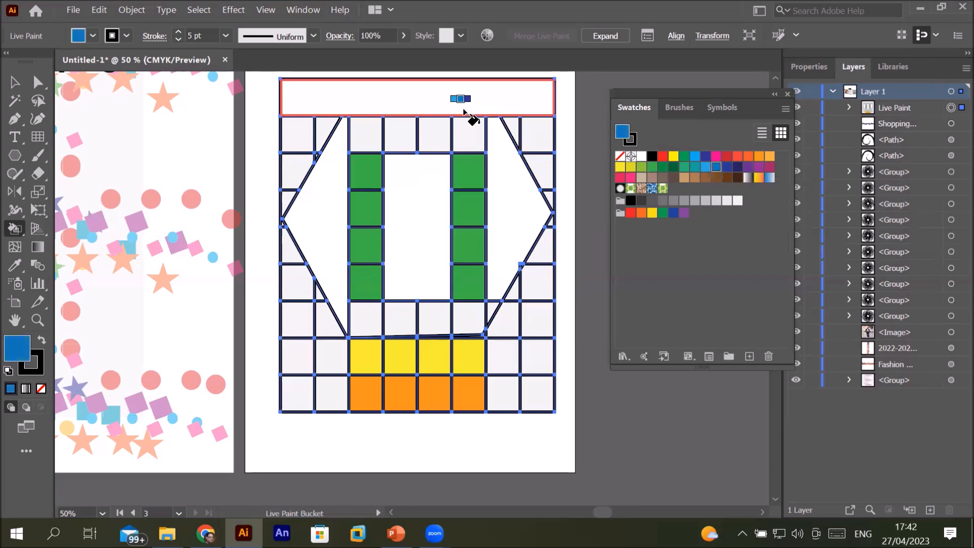
pyautogui.click(663, 156)
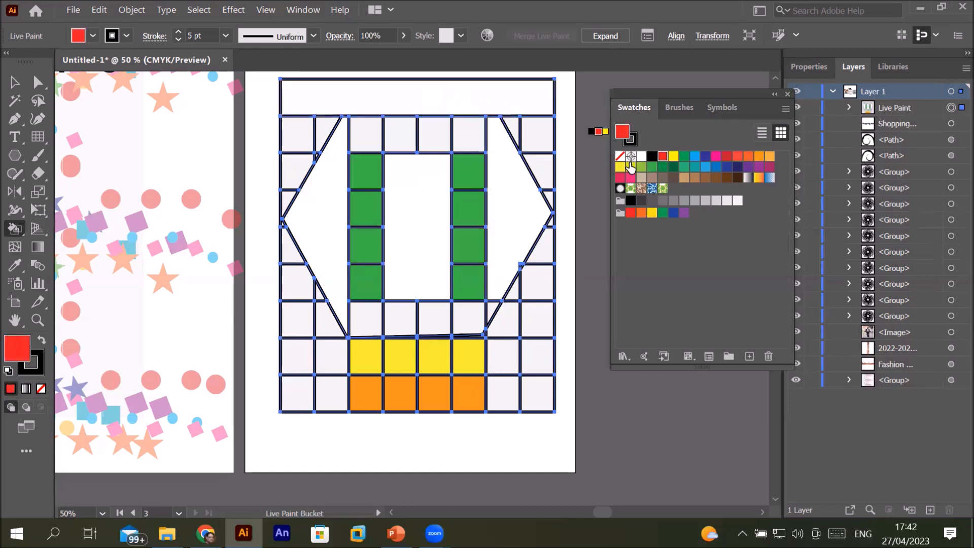
pyautogui.click(620, 178)
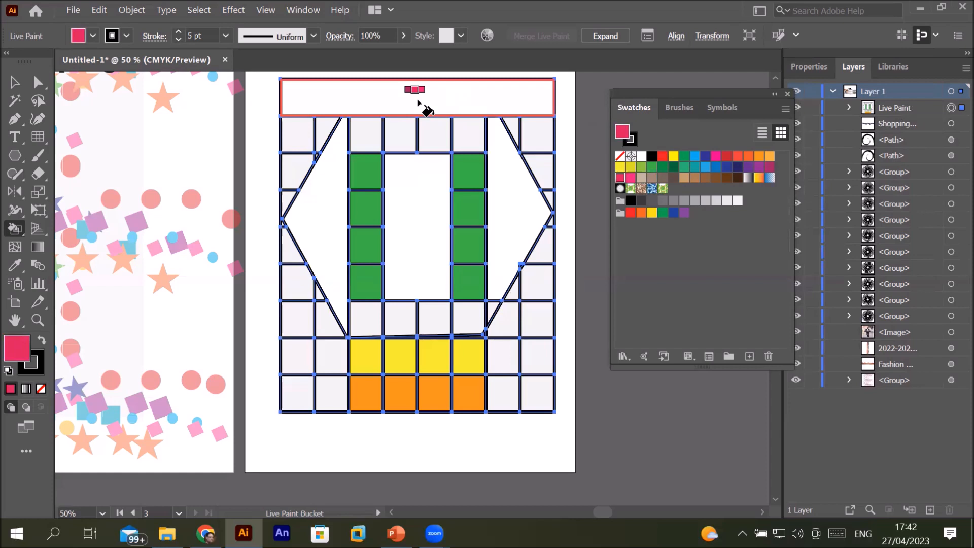
# Cycle the Live Paint Bucket's fill backwards through the swatches over the merged strip until it is set to None.
pyautogui.press('Left')
pyautogui.press('Left')
pyautogui.press('Left')
pyautogui.press('Left')
pyautogui.press('Left')
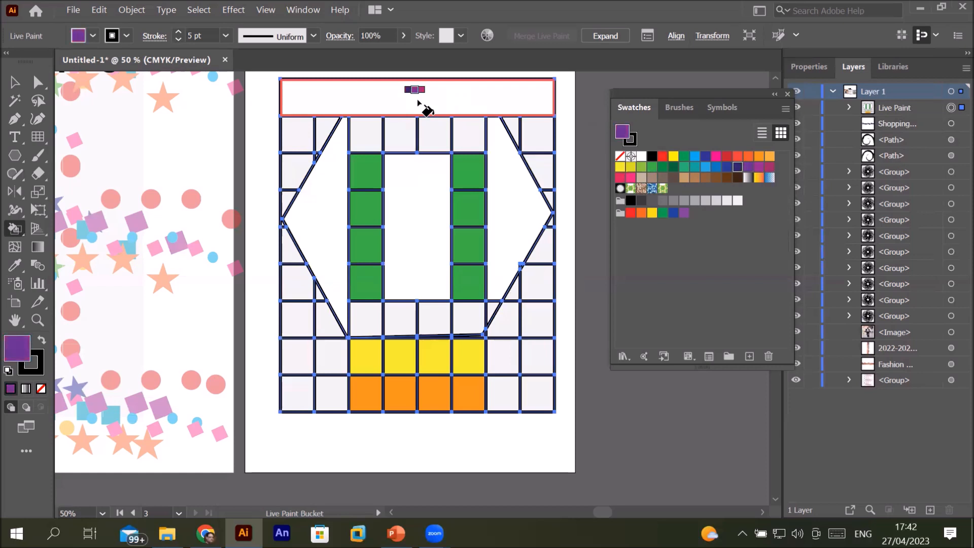
pyautogui.press('Left')
pyautogui.press('Left')
pyautogui.press('Left')
pyautogui.press('Left')
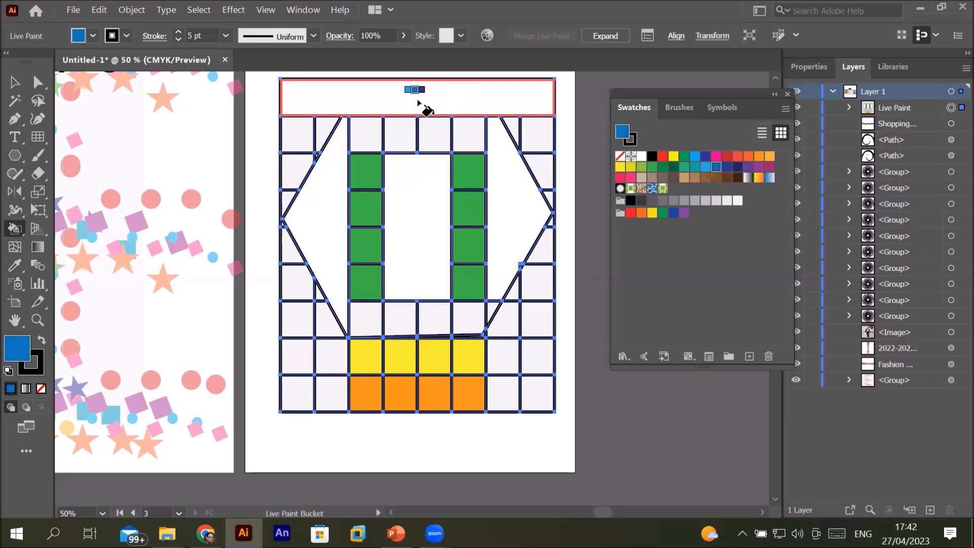
pyautogui.press('Left')
pyautogui.press('Left')
pyautogui.press('Left')
pyautogui.press('Left')
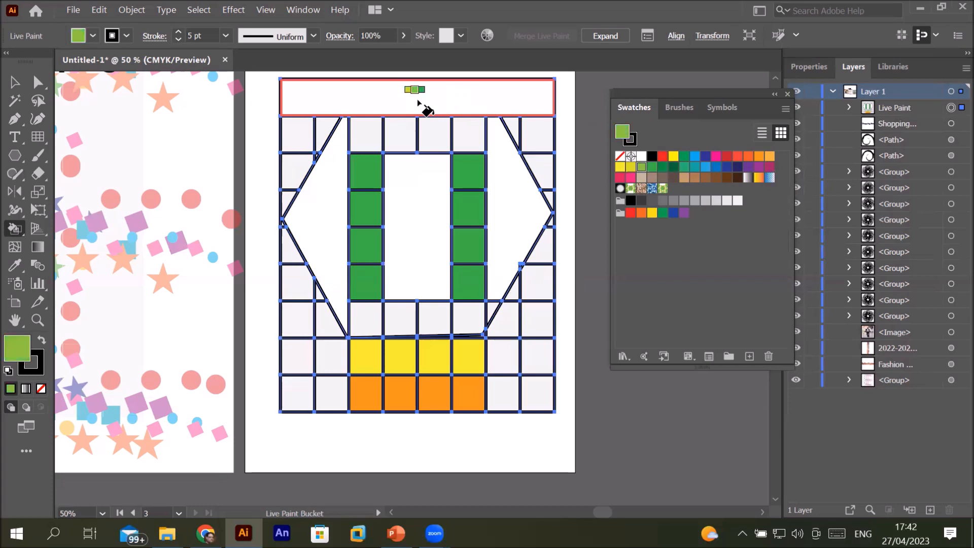
pyautogui.press('Left')
pyautogui.press('Left')
pyautogui.press('Left')
pyautogui.press('Left')
pyautogui.press('Left')
pyautogui.press('Left')
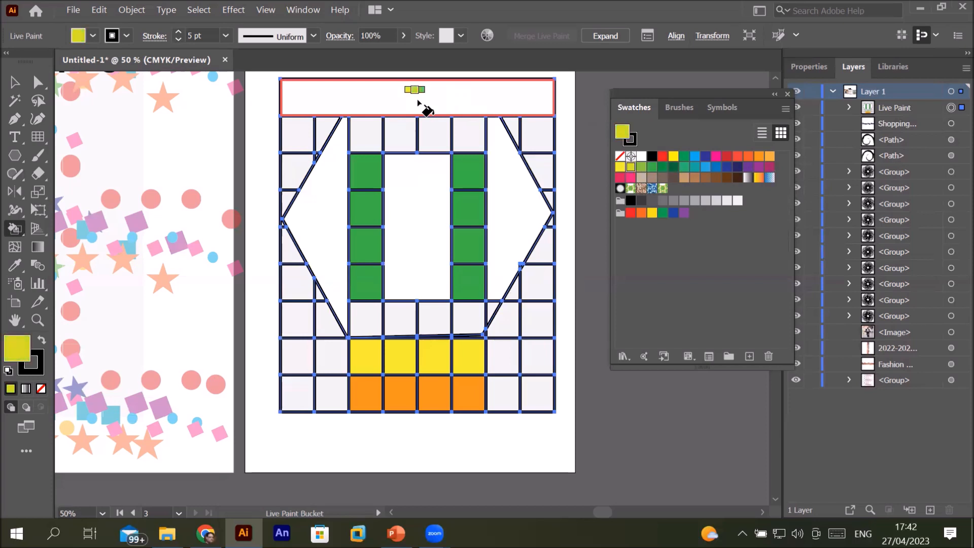
pyautogui.press('Left')
pyautogui.press('Left')
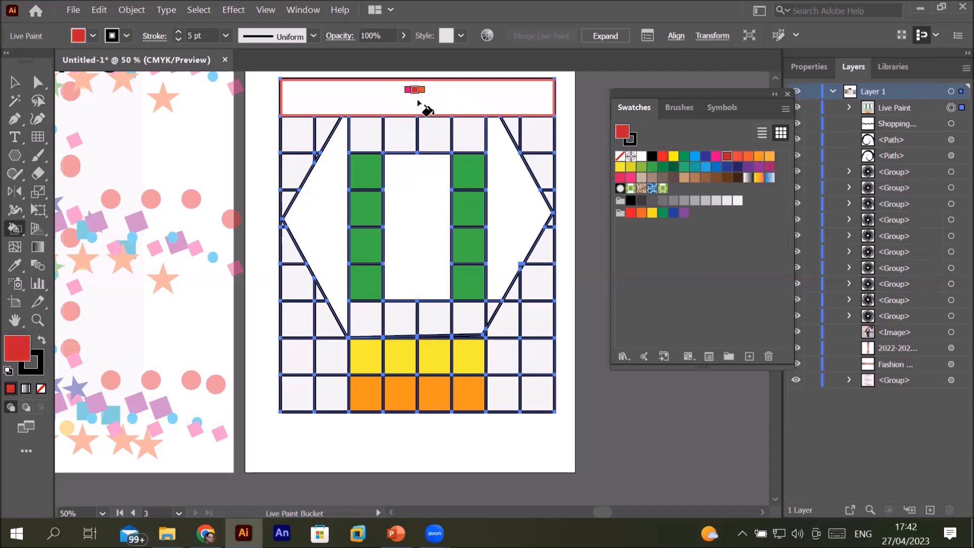
pyautogui.press('Left')
pyautogui.press('Left')
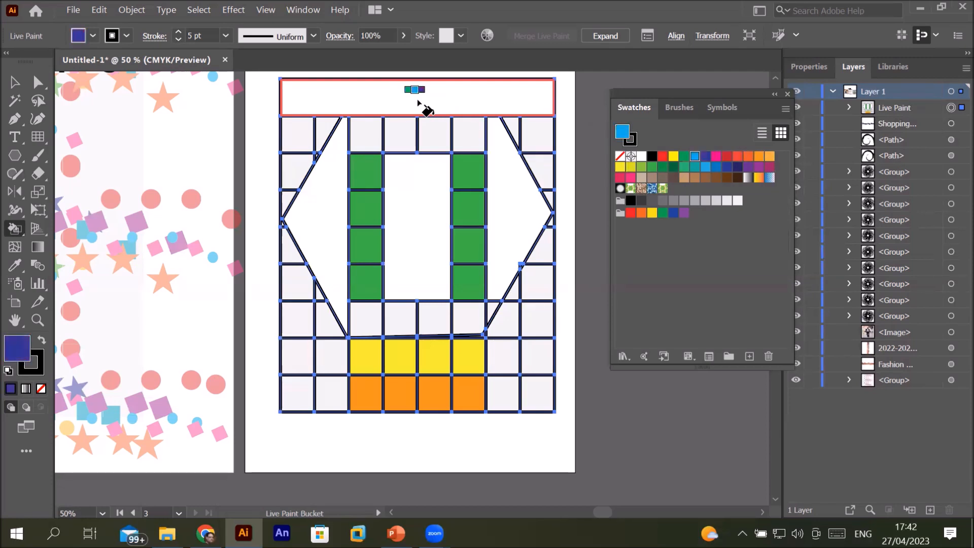
pyautogui.press('Left')
pyautogui.press('Left')
pyautogui.press('Left')
pyautogui.press('Left')
pyautogui.press('Left')
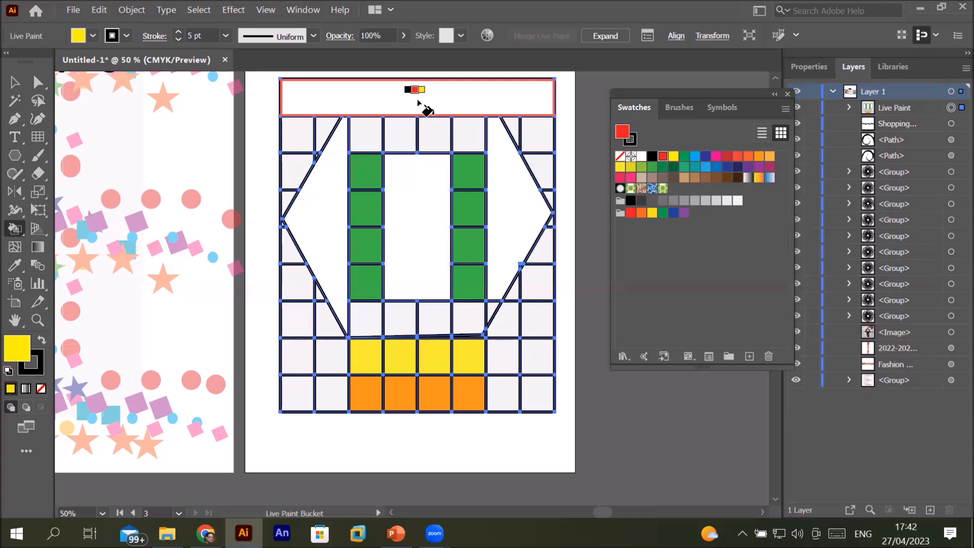
pyautogui.press('Left')
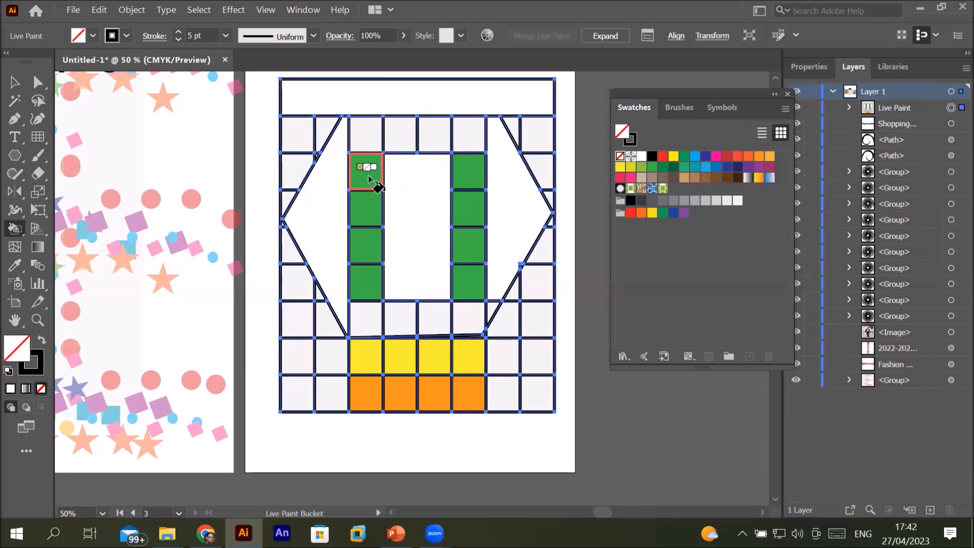
# Clear the fill of the green columns and of the yellow and orange cells in the two bottom rows.
pyautogui.moveTo(364, 230); pyautogui.dragTo(370, 284)
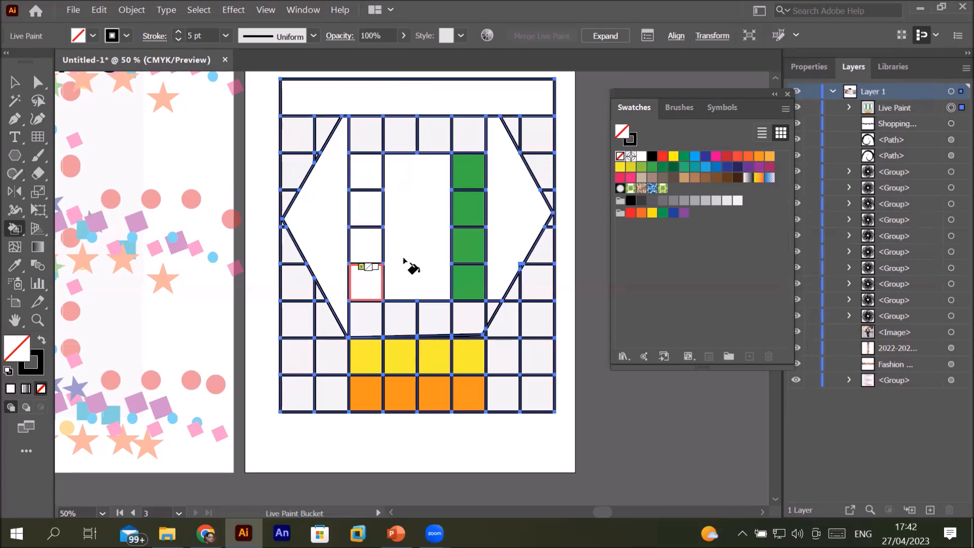
pyautogui.moveTo(480, 180); pyautogui.dragTo(469, 287)
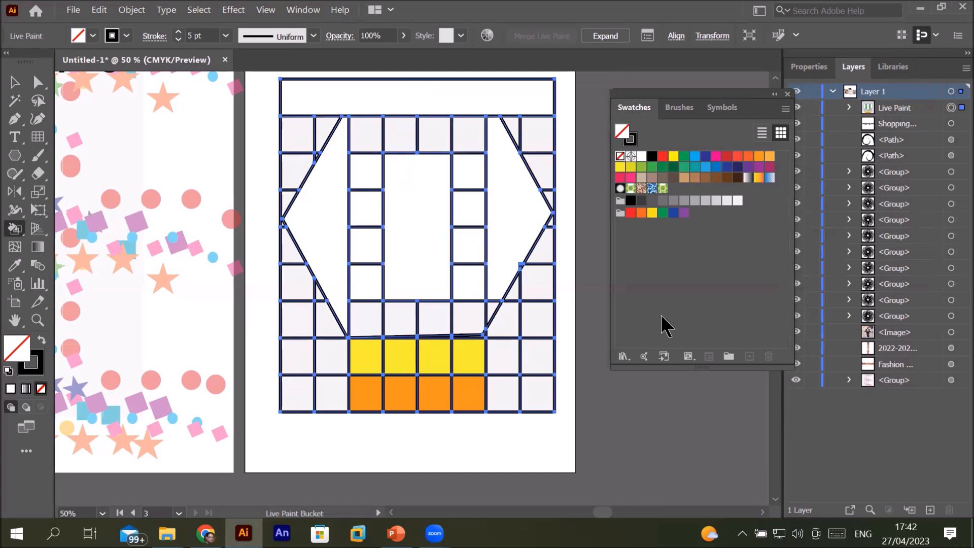
pyautogui.moveTo(373, 365)
pyautogui.mouseDown()
pyautogui.moveTo(380, 391)
pyautogui.moveTo(445, 397)
pyautogui.moveTo(467, 370)
pyautogui.moveTo(413, 359)
pyautogui.mouseUp()
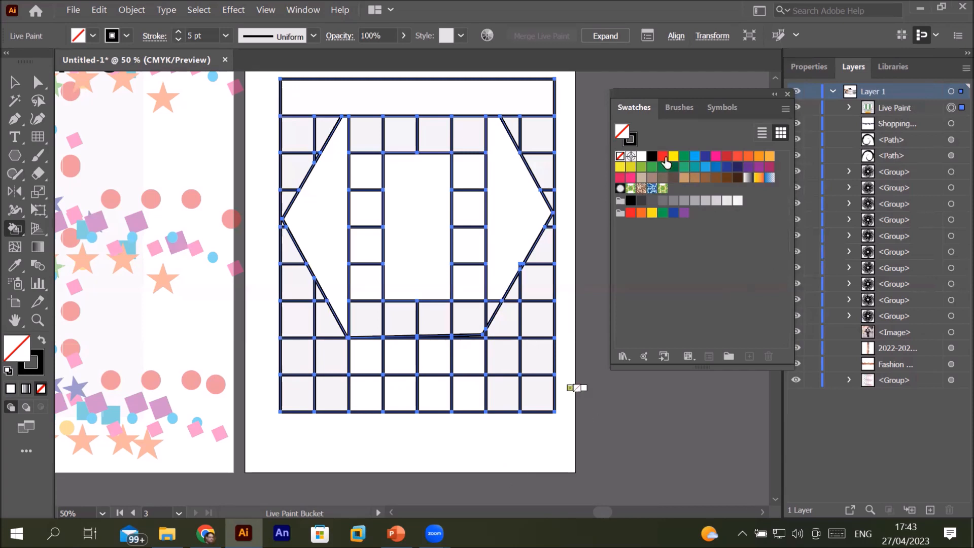
# Fill the hexagon's left and right side sections with red, including the small triangle at its lower right corner.
pyautogui.click(663, 156)
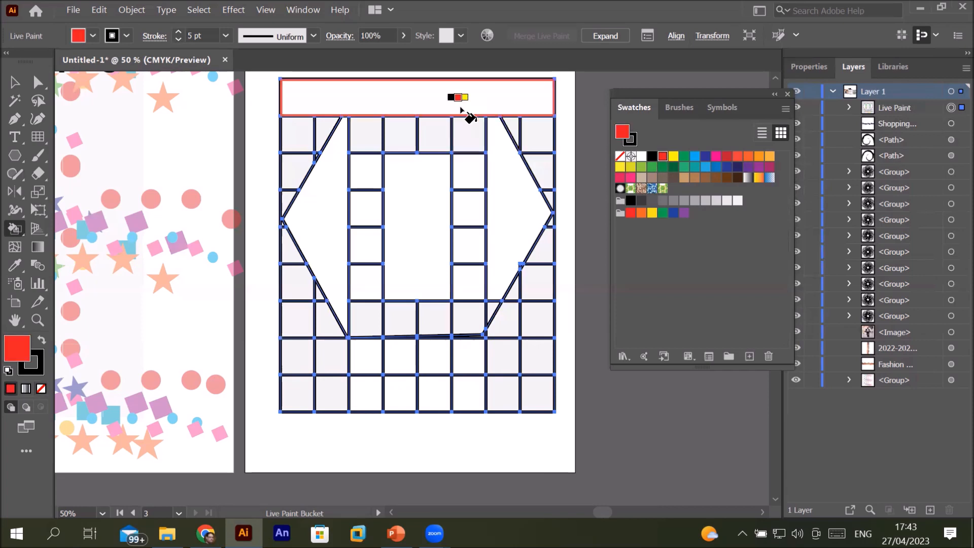
pyautogui.click(320, 202)
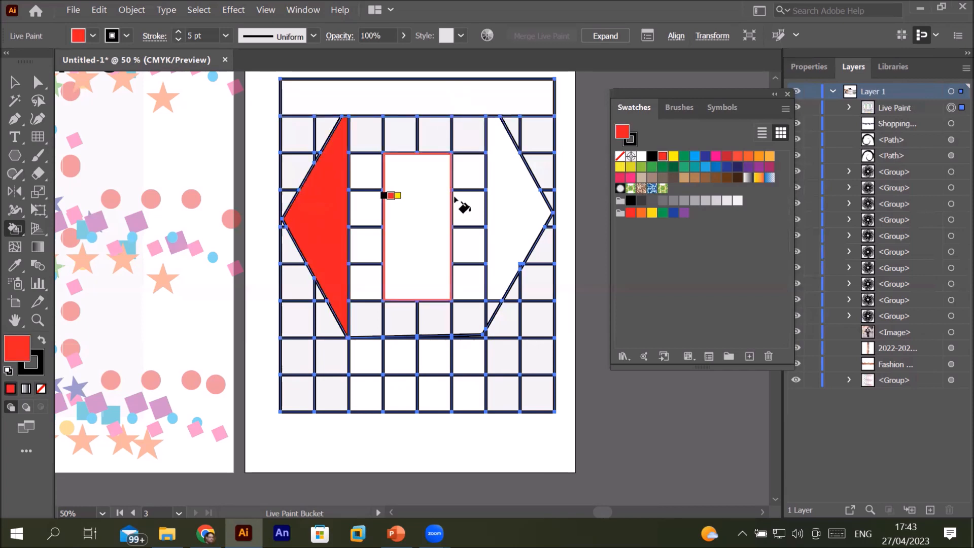
pyautogui.click(512, 197)
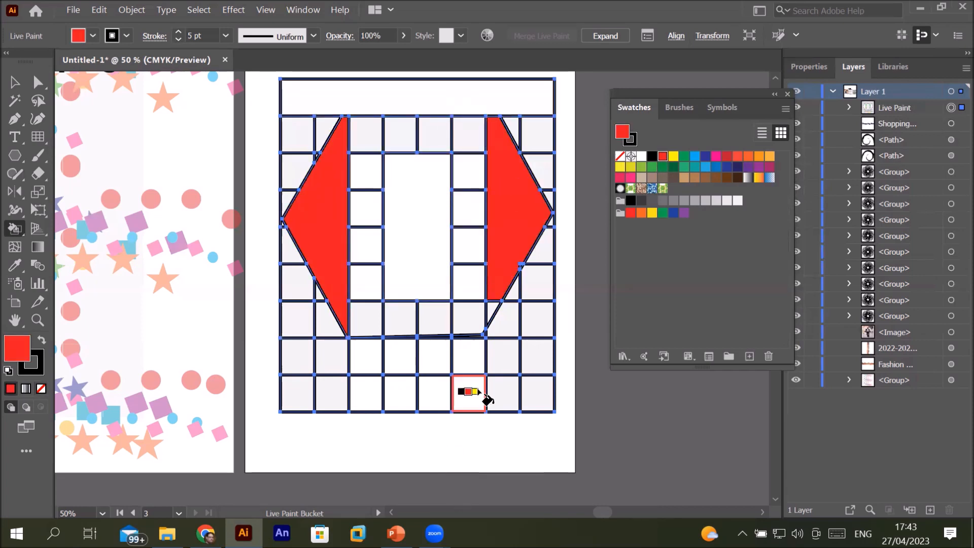
pyautogui.scroll(3, 486, 321)
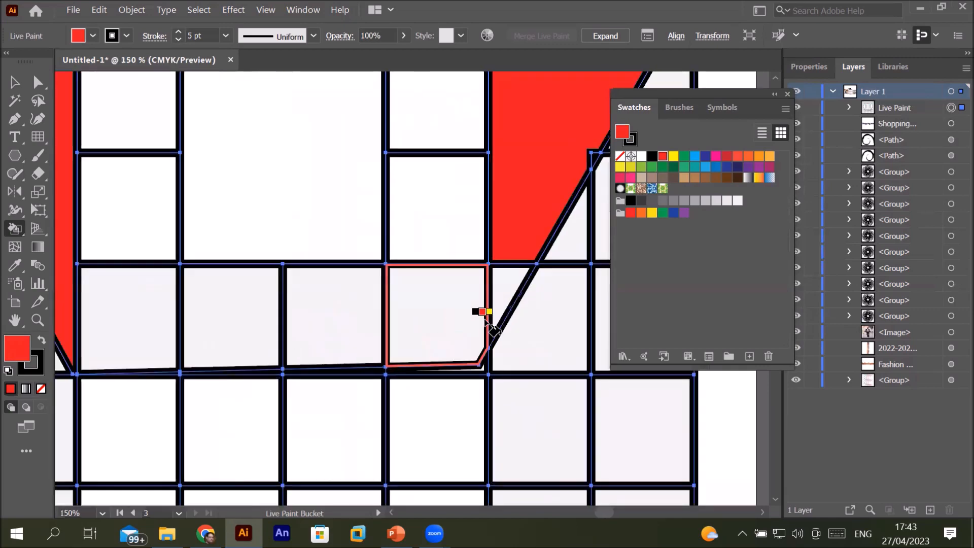
pyautogui.click(504, 293)
pyautogui.scroll(-3, 457, 304)
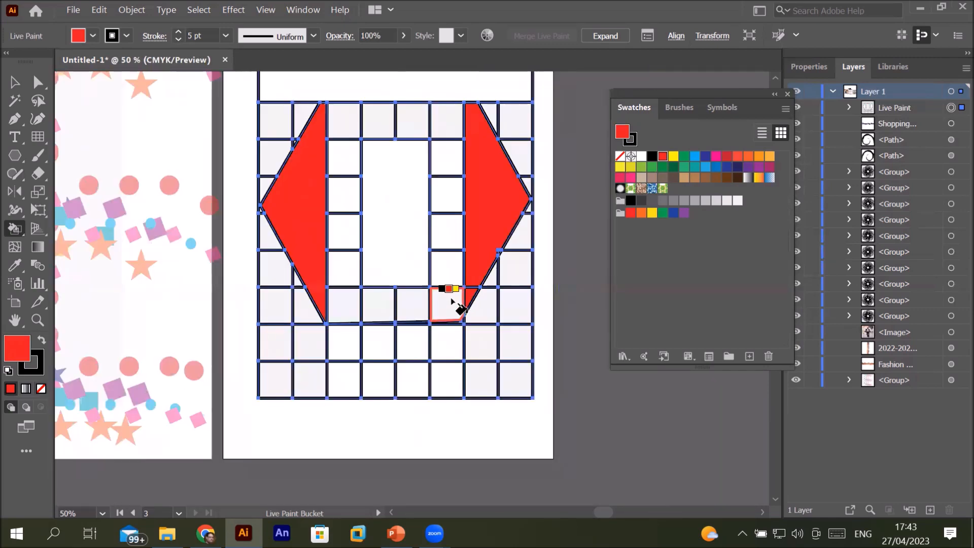
# Switch to the Shape Builder, reselect the Live Paint artwork on the third page, and reactivate the Shape Builder for it.
pyautogui.scroll(3, 459, 303)
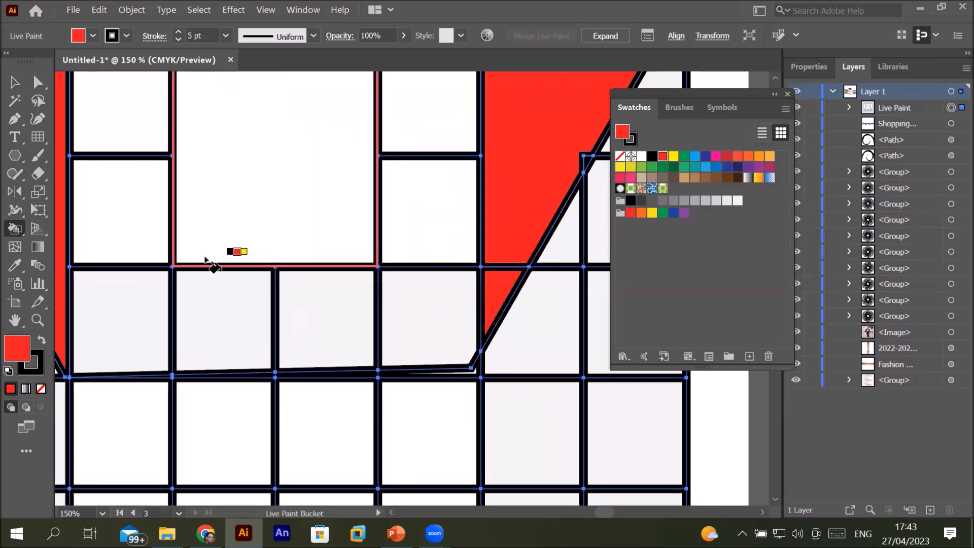
pyautogui.click(17, 226)
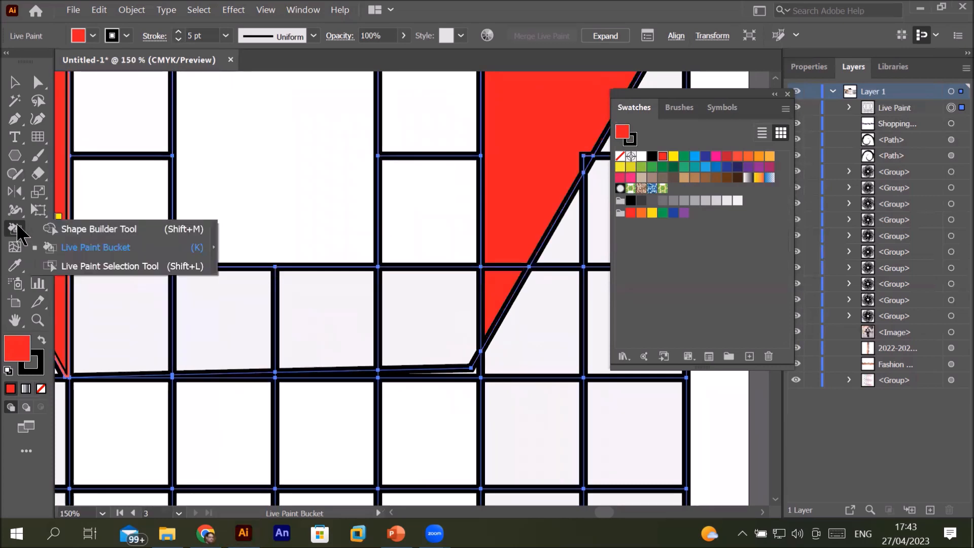
pyautogui.click(63, 228)
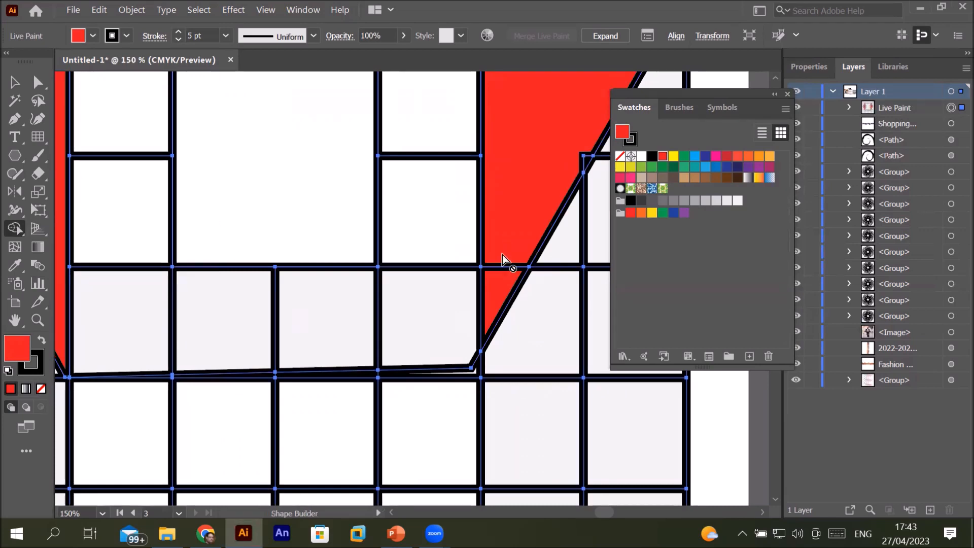
pyautogui.keyDown('alt'); pyautogui.scroll(-3, 506, 249); pyautogui.keyUp('alt')
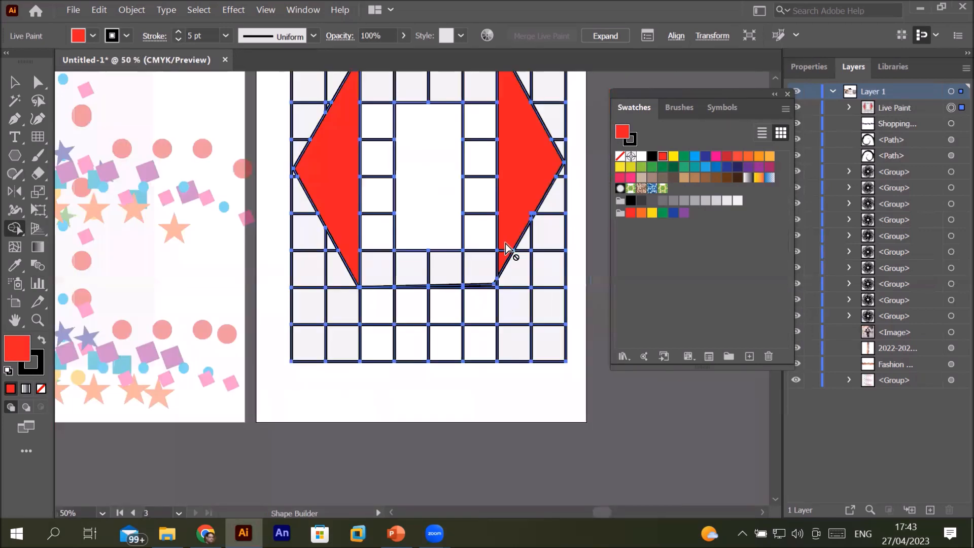
pyautogui.keyDown('alt'); pyautogui.scroll(-2, 506, 249); pyautogui.keyUp('alt')
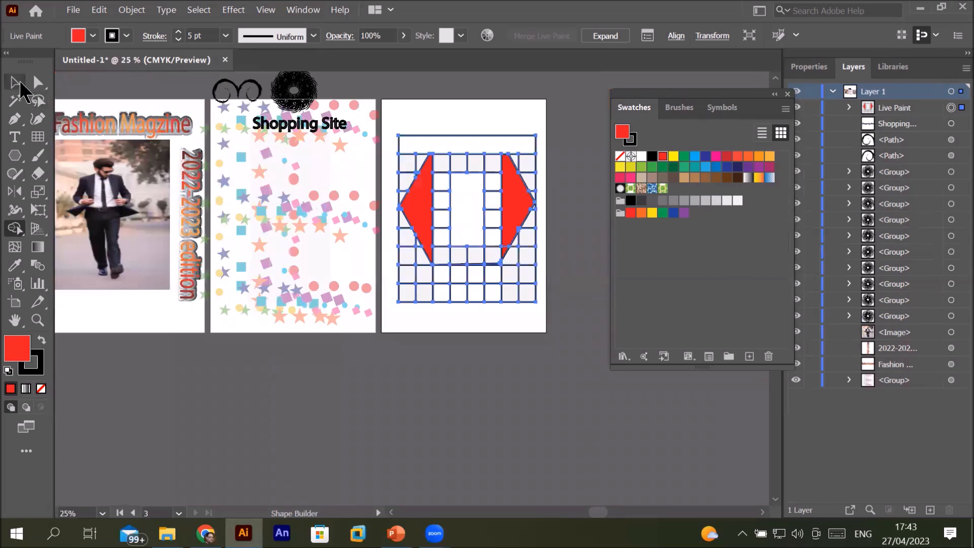
pyautogui.click(21, 84)
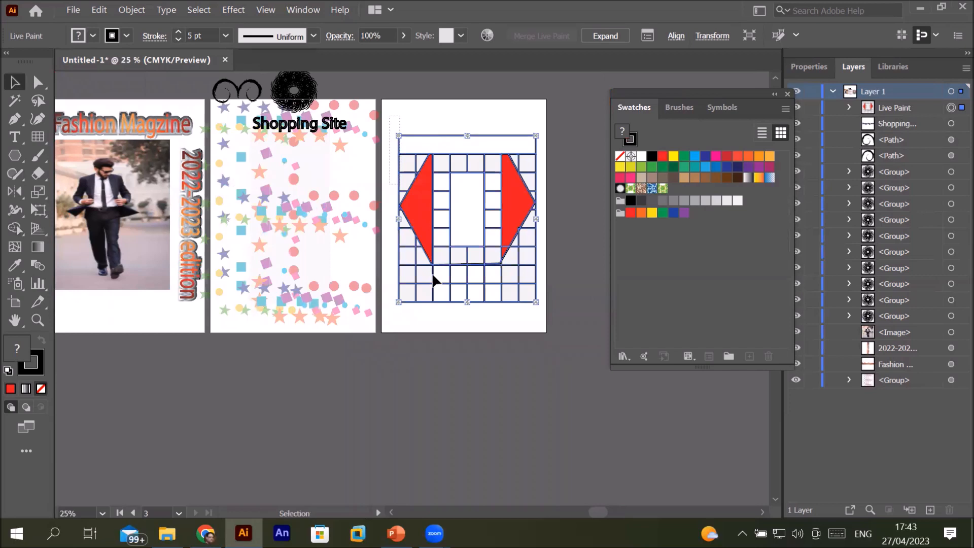
pyautogui.click(16, 228)
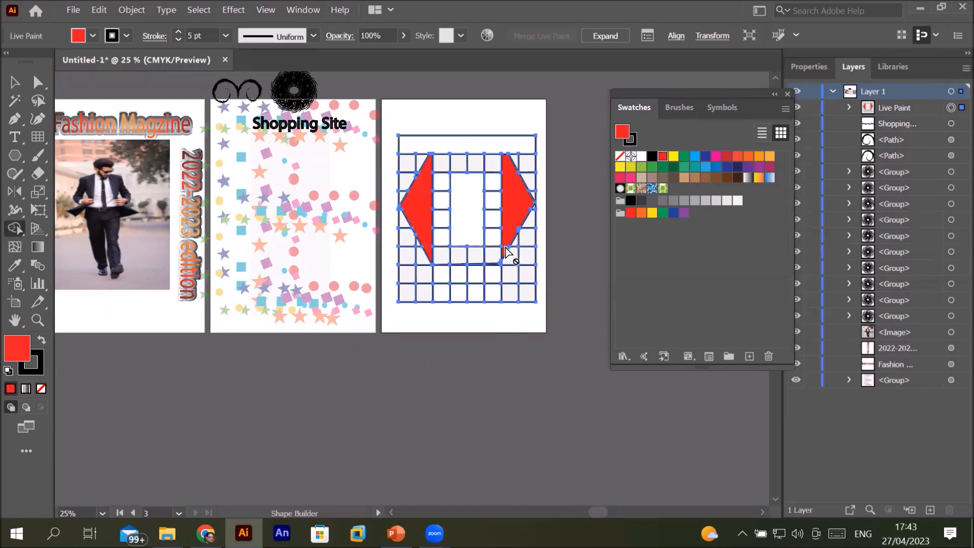
pyautogui.scroll(4, 510, 249)
pyautogui.scroll(2, 506, 249)
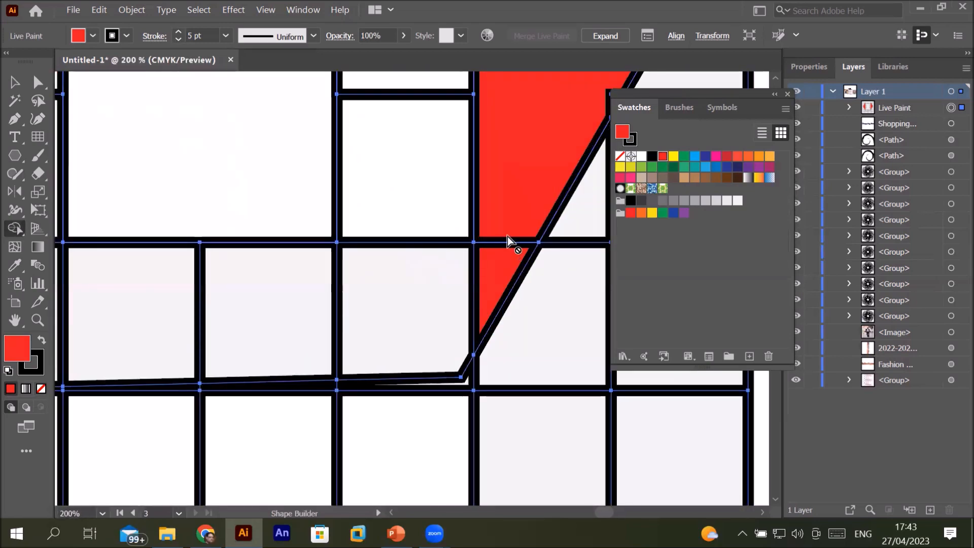
pyautogui.click(15, 234)
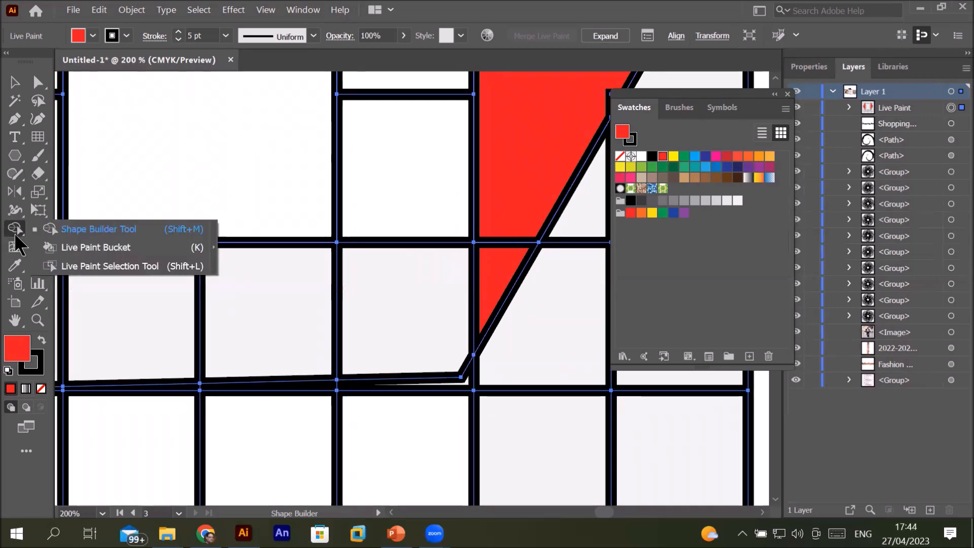
pyautogui.click(68, 229)
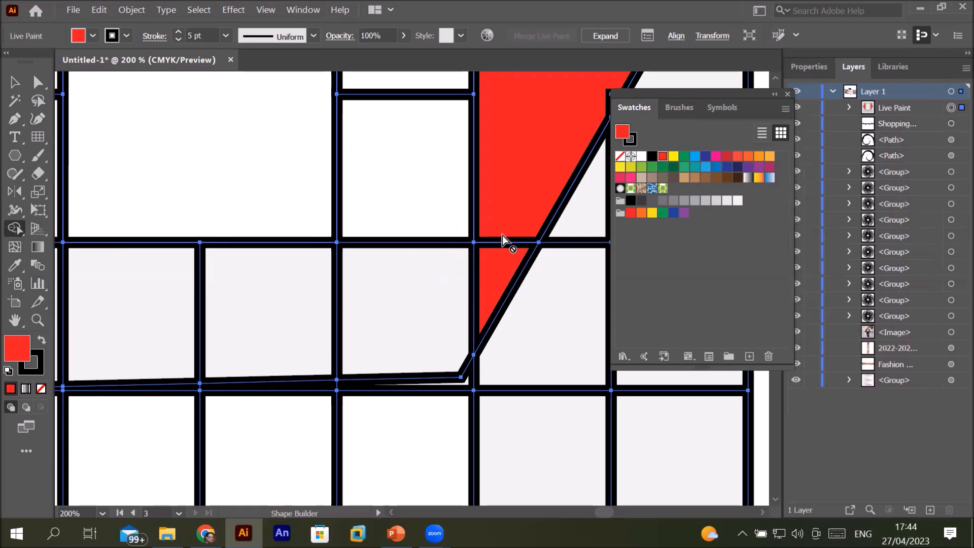
pyautogui.scroll(-3, 502, 238)
pyautogui.scroll(-2, 503, 237)
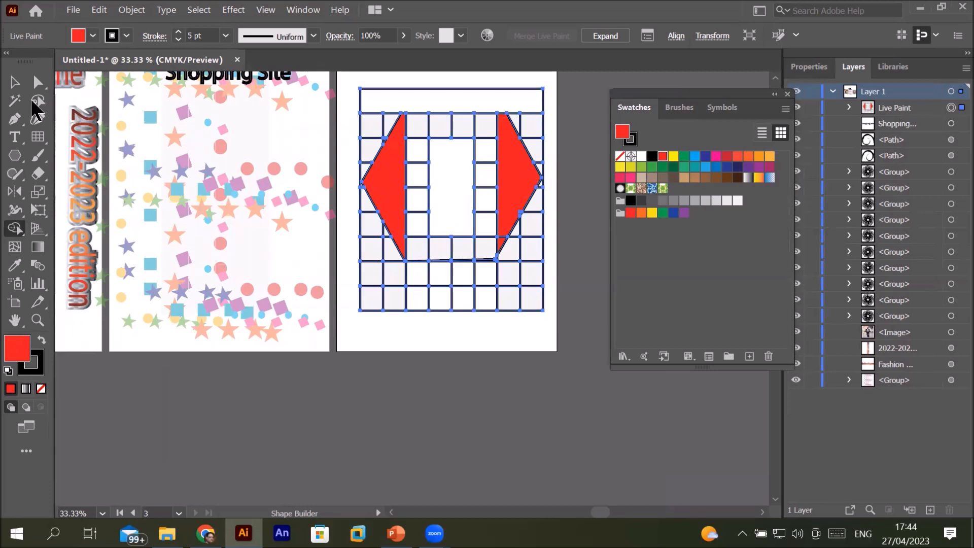
# Move the whole Live Paint artwork on the third page slightly up and to the left.
pyautogui.click(15, 82)
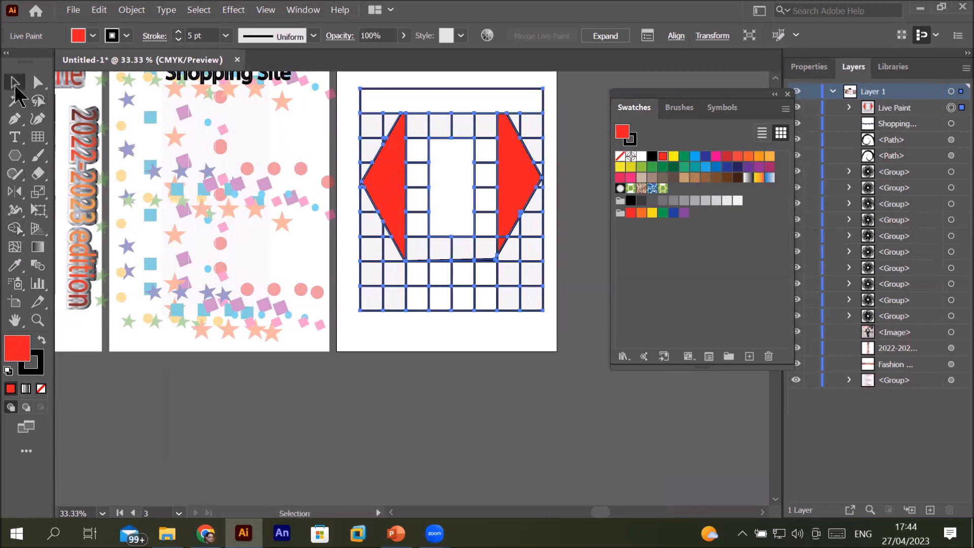
pyautogui.moveTo(382, 184)
pyautogui.mouseDown()
pyautogui.moveTo(384, 337)
pyautogui.moveTo(395, 170)
pyautogui.moveTo(373, 179)
pyautogui.mouseUp()
pyautogui.rightClick(374, 179)
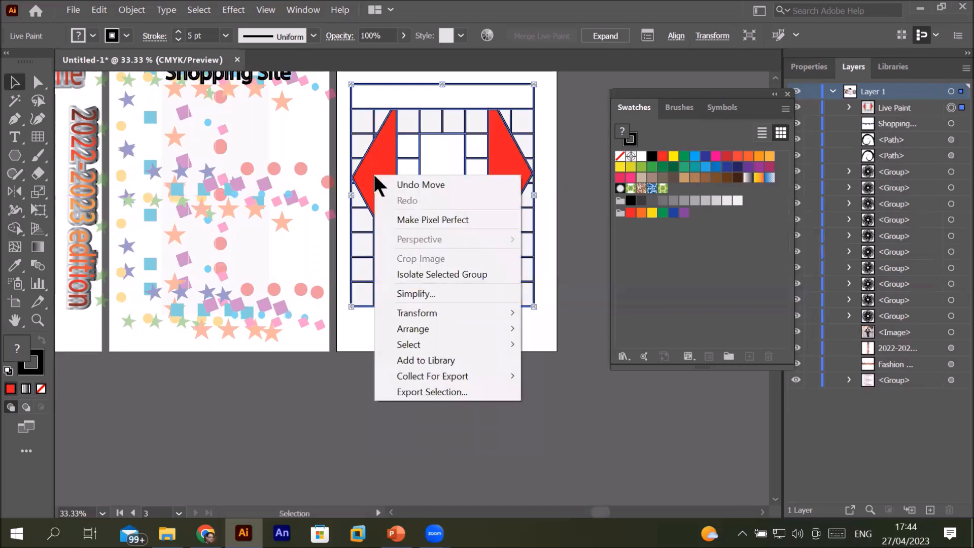
pyautogui.click(415, 148)
pyautogui.click(390, 144)
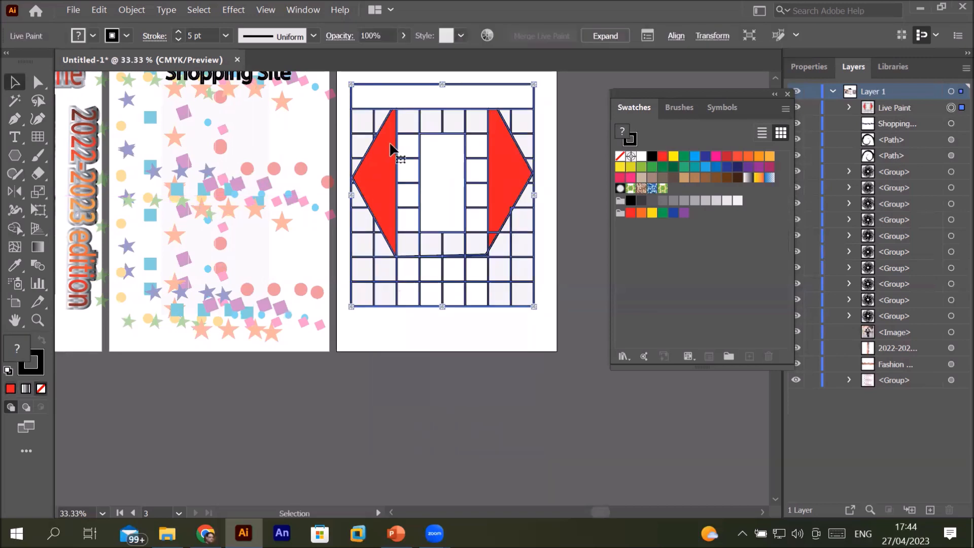
# Isolate the Live Paint group and move the hexagon's red left and right sections onto the empty canvas below the pages.
pyautogui.doubleClick(390, 149)
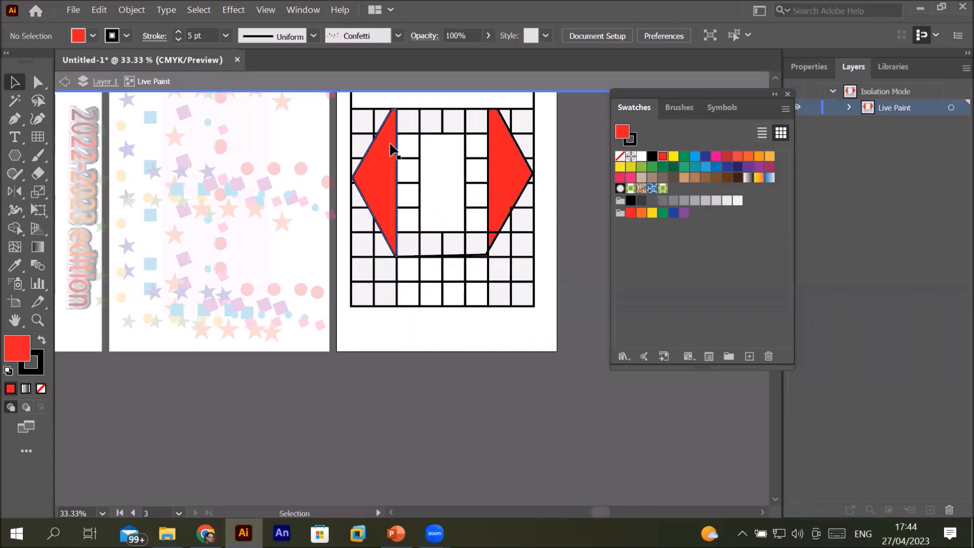
pyautogui.click(390, 149)
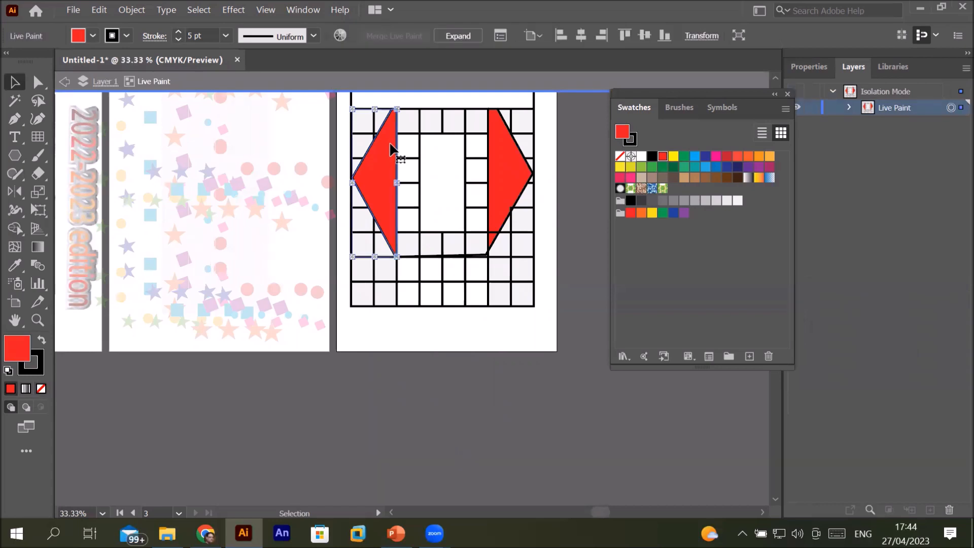
pyautogui.moveTo(385, 174)
pyautogui.mouseDown()
pyautogui.moveTo(330, 358)
pyautogui.moveTo(296, 411)
pyautogui.mouseUp()
pyautogui.click(499, 174)
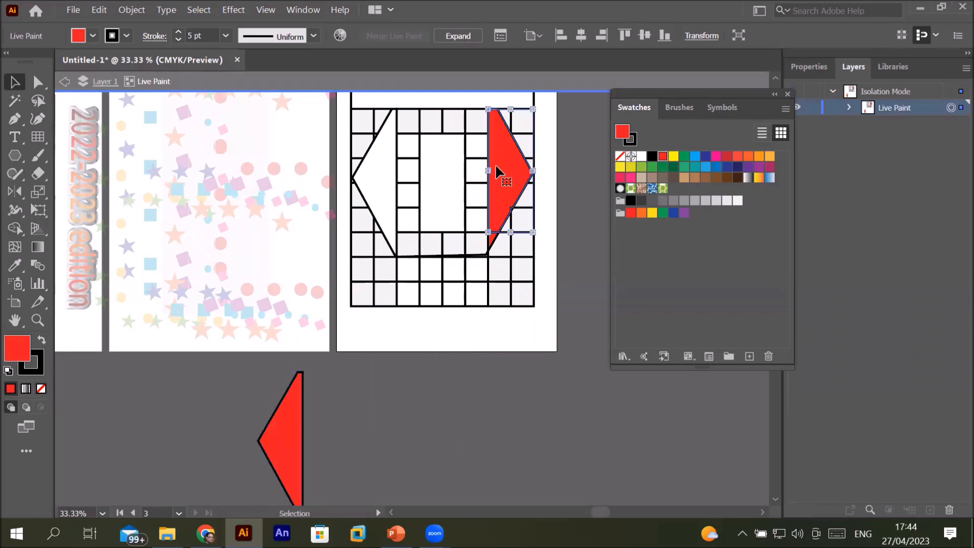
pyautogui.moveTo(496, 168)
pyautogui.mouseDown()
pyautogui.moveTo(489, 350)
pyautogui.moveTo(447, 447)
pyautogui.moveTo(451, 438)
pyautogui.mouseUp()
pyautogui.scroll(-1, 530, 429)
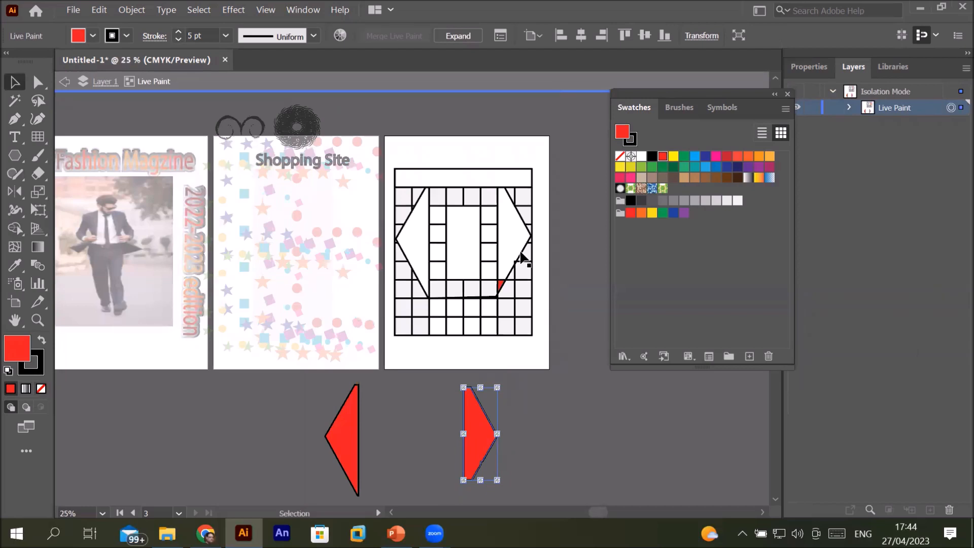
pyautogui.click(64, 81)
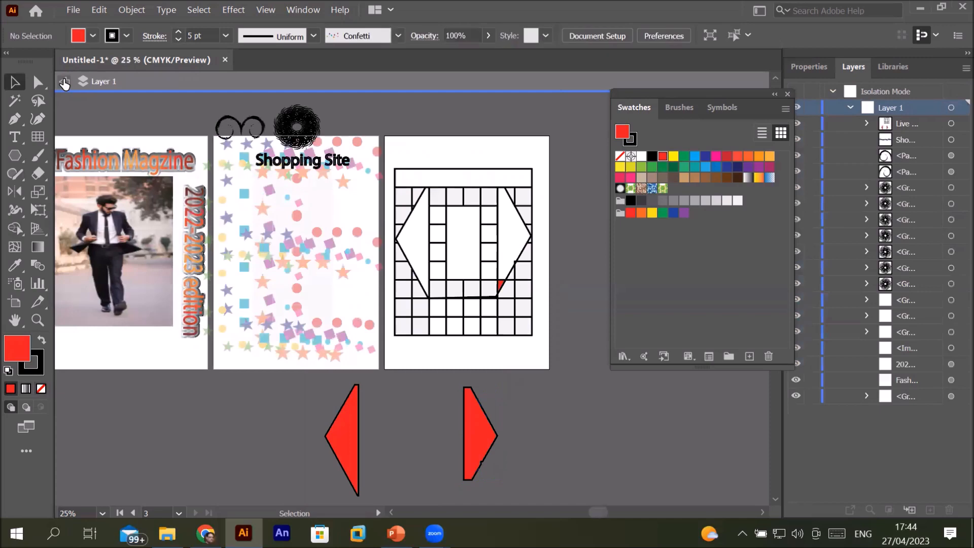
# Fill the merged strip above the grid with red using the Live Paint Bucket.
pyautogui.scroll(4, 470, 169)
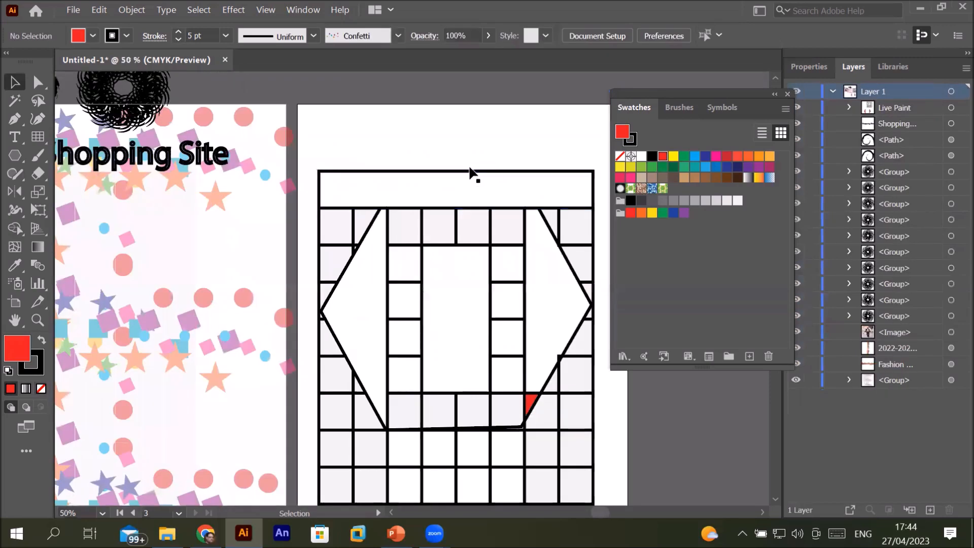
pyautogui.scroll(-1, 473, 183)
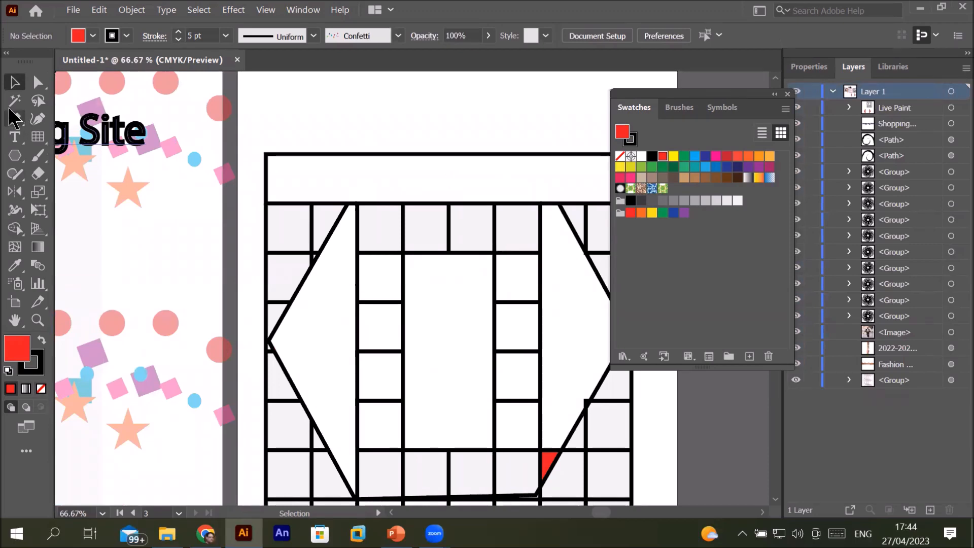
pyautogui.click(17, 216)
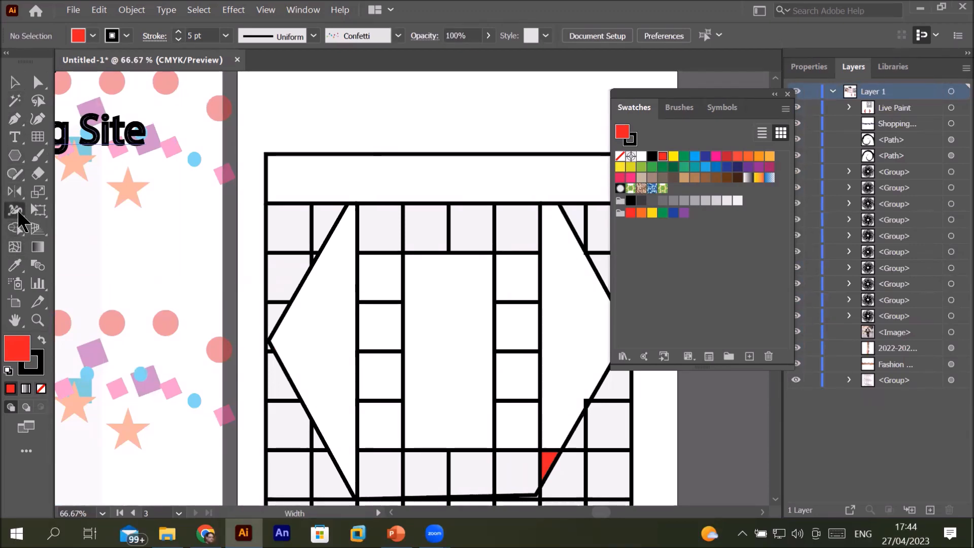
pyautogui.click(16, 229)
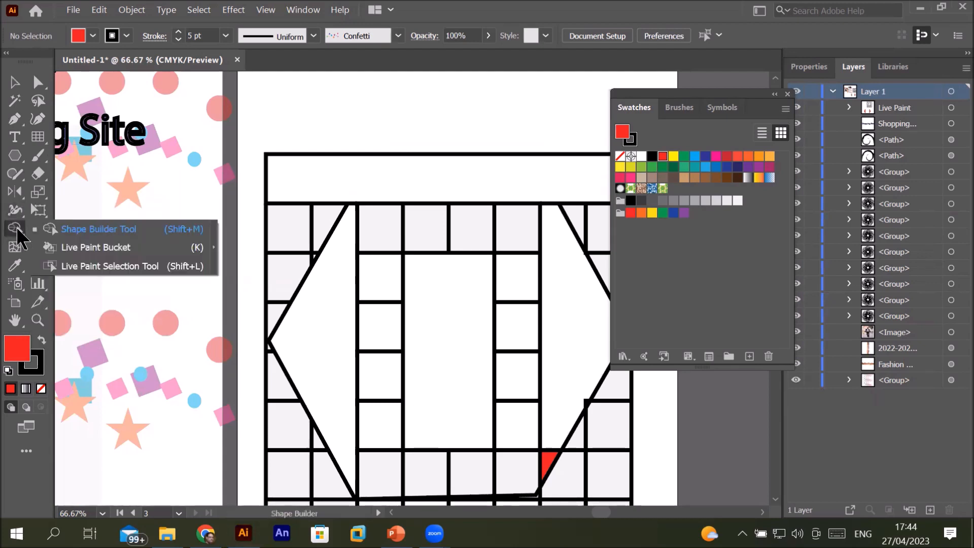
pyautogui.click(84, 247)
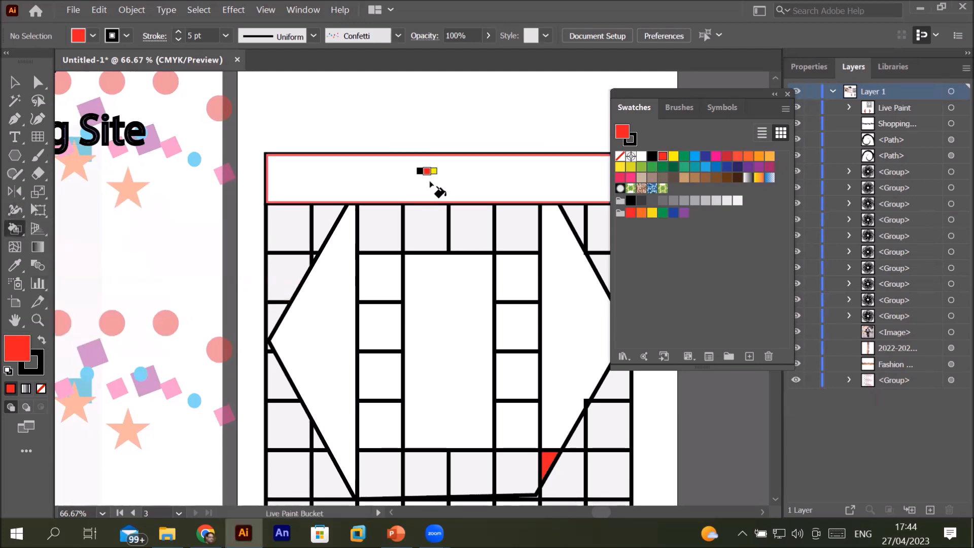
pyautogui.click(431, 183)
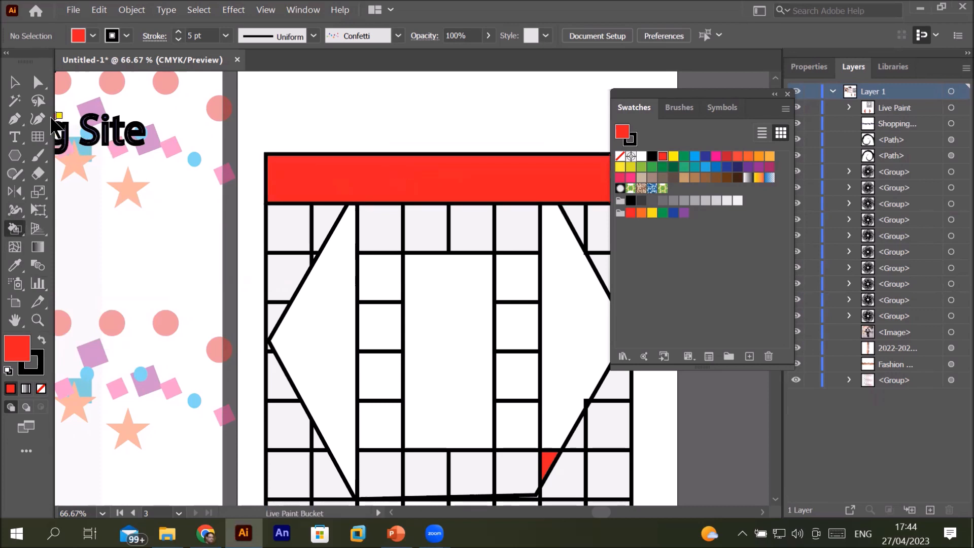
# Isolate the Live Paint group, move the red strip upward away from the grid, and undo that move.
pyautogui.click(16, 82)
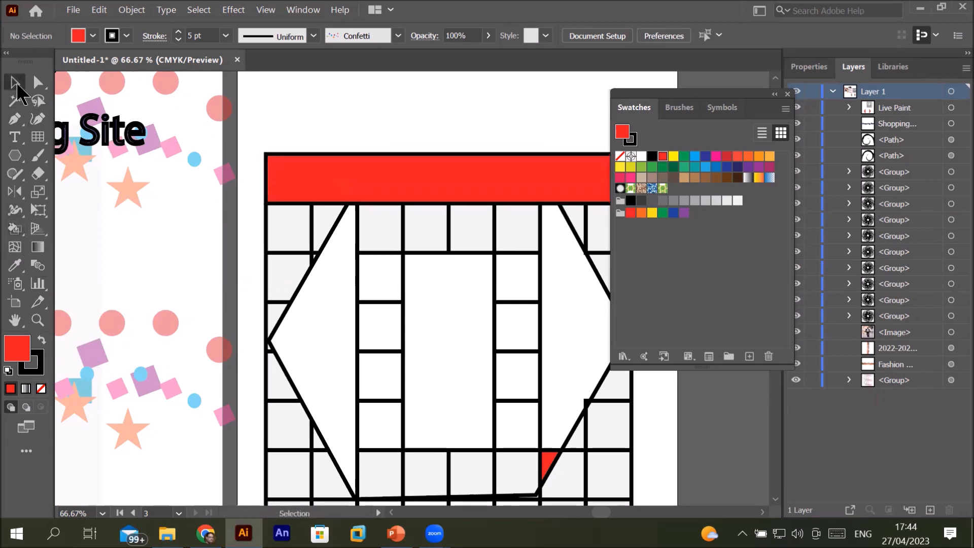
pyautogui.click(408, 187)
pyautogui.doubleClick(407, 185)
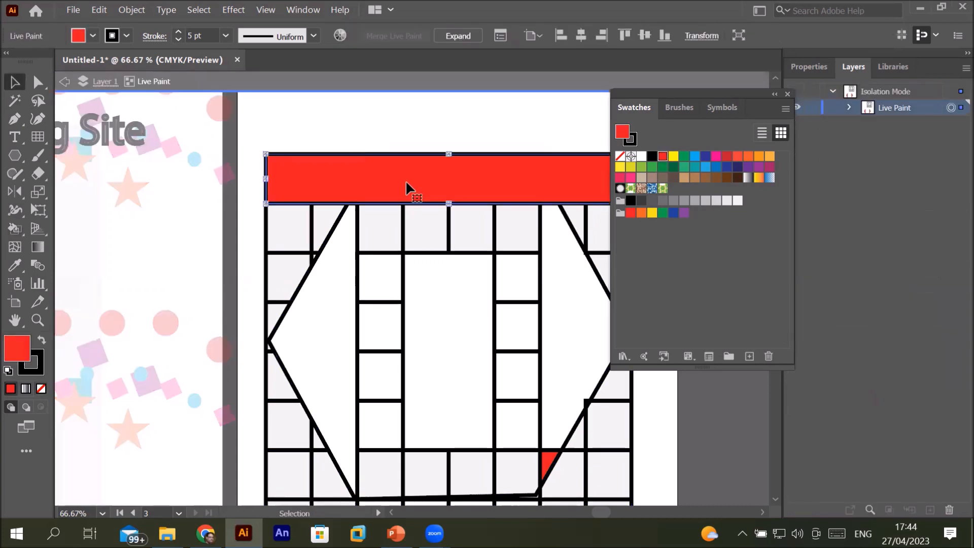
pyautogui.moveTo(412, 173); pyautogui.dragTo(406, 138)
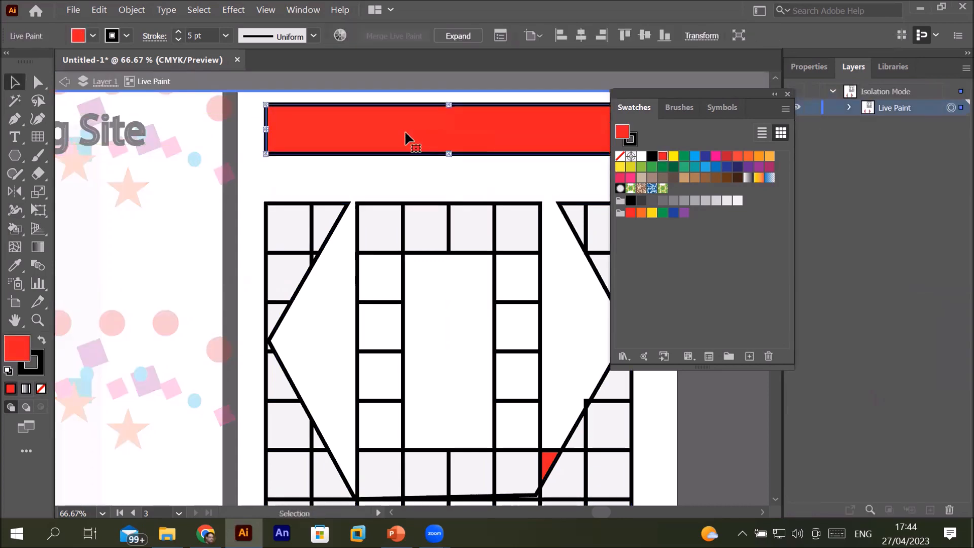
pyautogui.hotkey('ctrl', 'z')
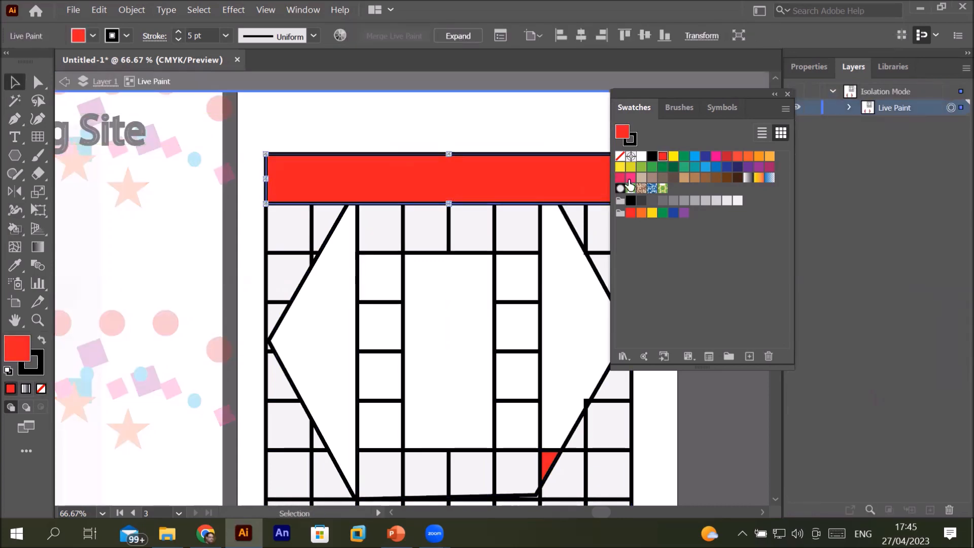
# Round the red strip's corners to about 11.76 mm with Direct Selection, and reduce the rounding to about 0.727 mm.
pyautogui.scroll(-2, 541, 113)
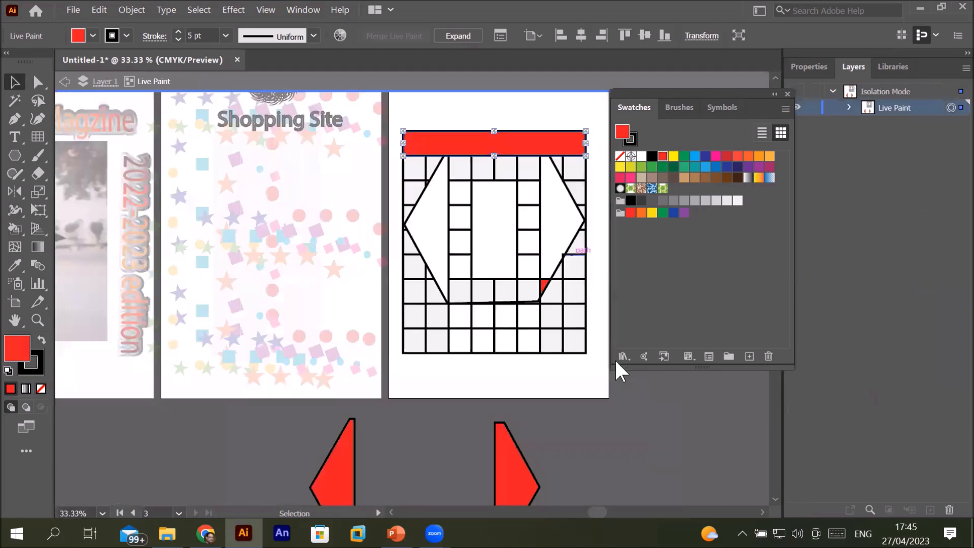
pyautogui.hscroll(3, 735, 499)
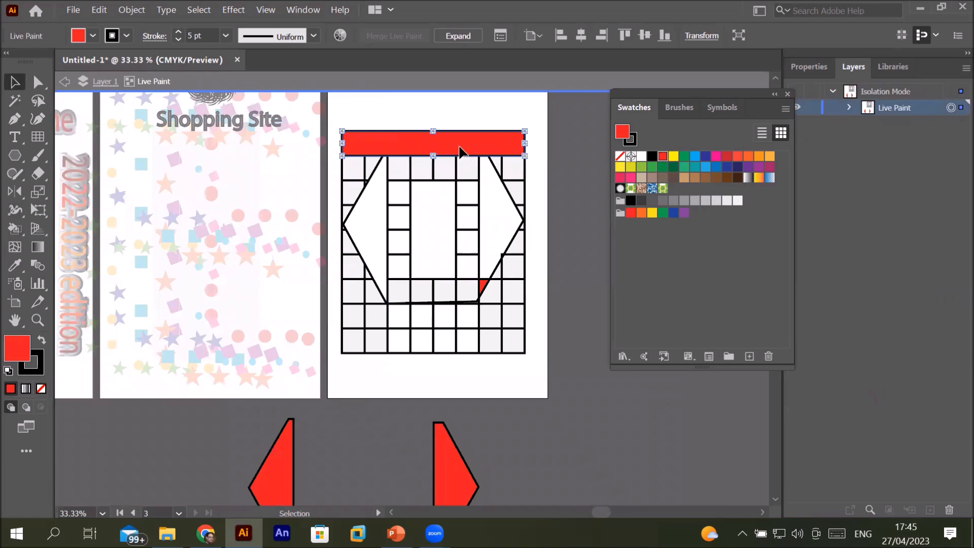
pyautogui.click(39, 81)
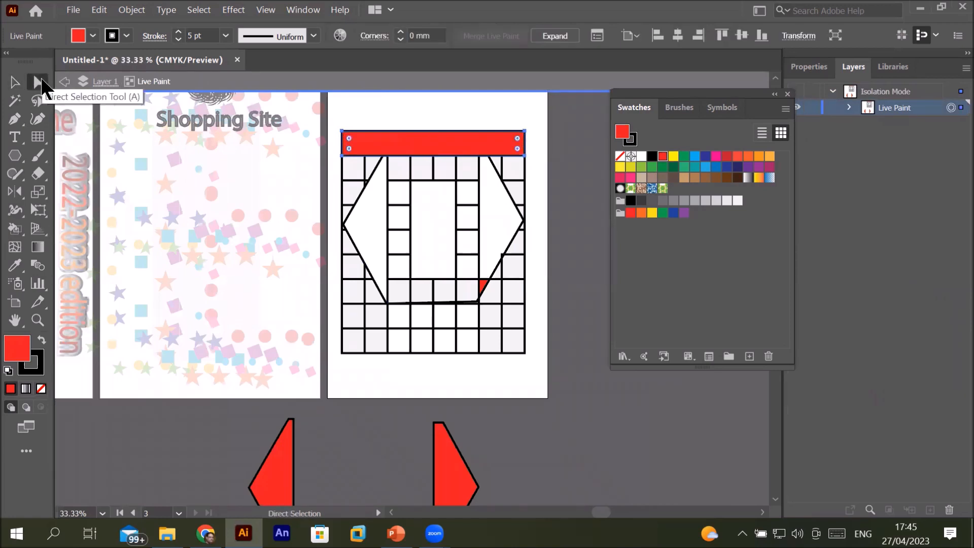
pyautogui.moveTo(349, 142); pyautogui.dragTo(361, 158)
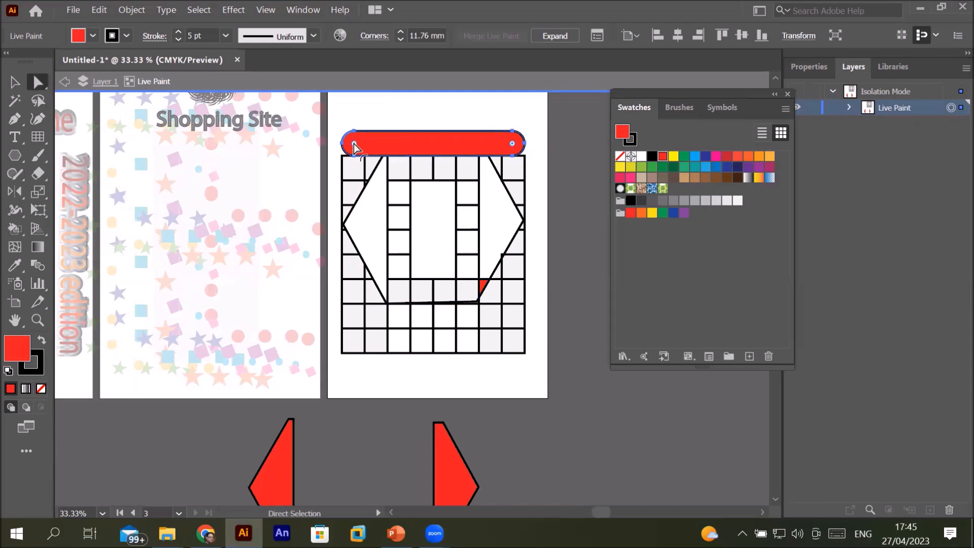
pyautogui.moveTo(354, 143); pyautogui.dragTo(333, 150)
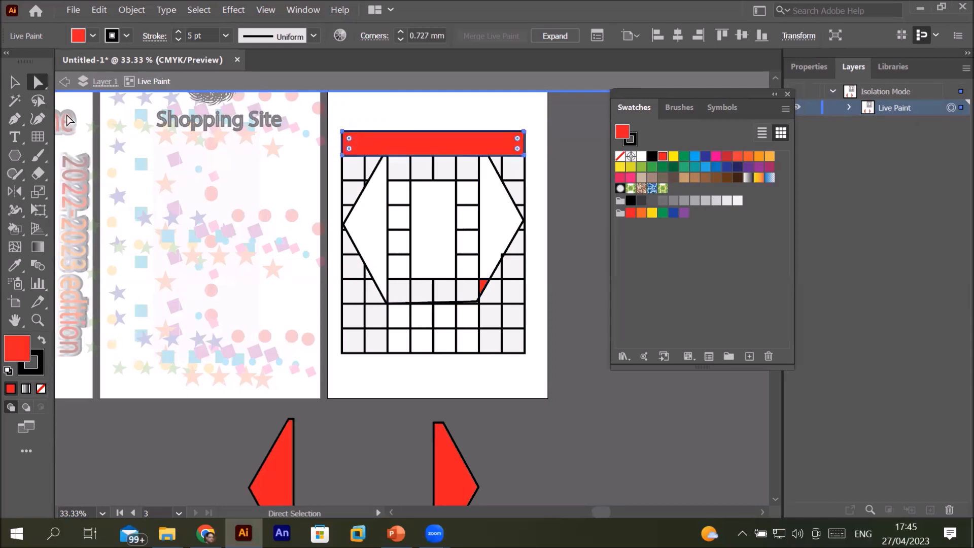
# Reshape the red strip by raising its upper-left anchor, lowering the upper-right one and pulling the left edge's middle anchor inward.
pyautogui.moveTo(525, 132); pyautogui.dragTo(519, 107)
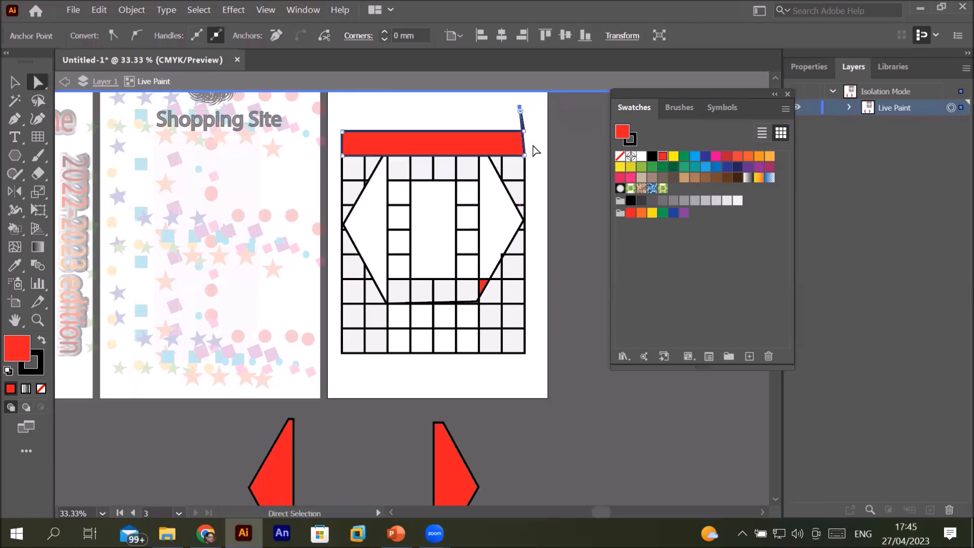
pyautogui.hotkey('ctrl', 'z')
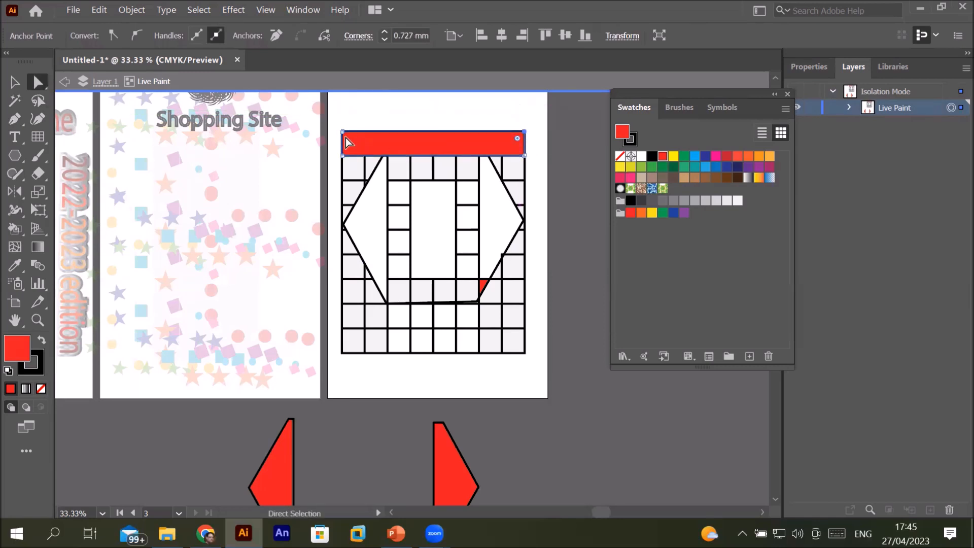
pyautogui.moveTo(345, 134); pyautogui.dragTo(342, 102)
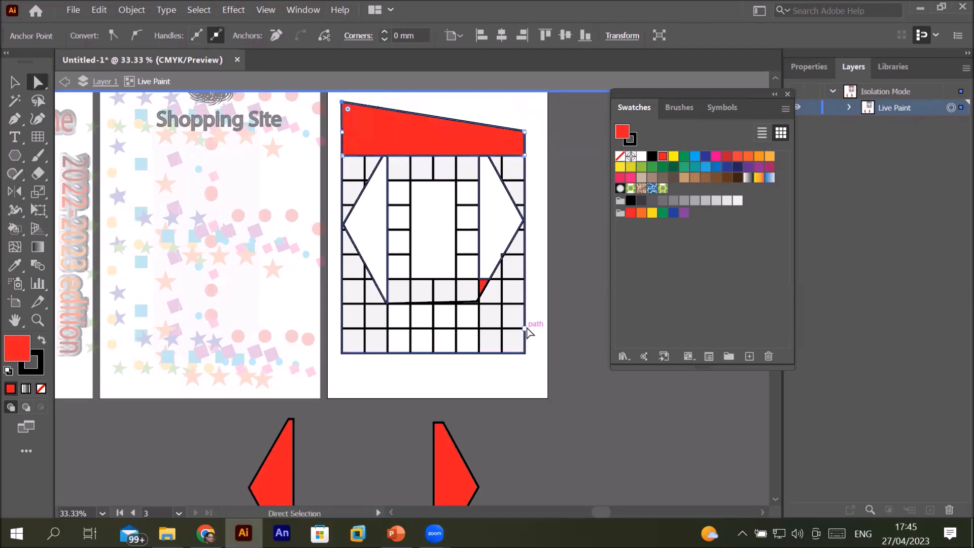
pyautogui.click(524, 133)
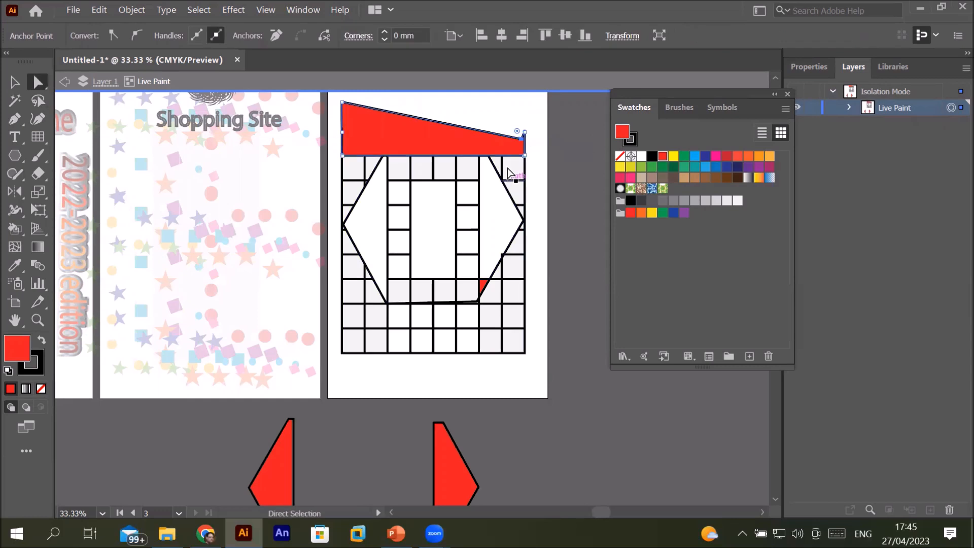
pyautogui.moveTo(344, 134); pyautogui.dragTo(360, 131)
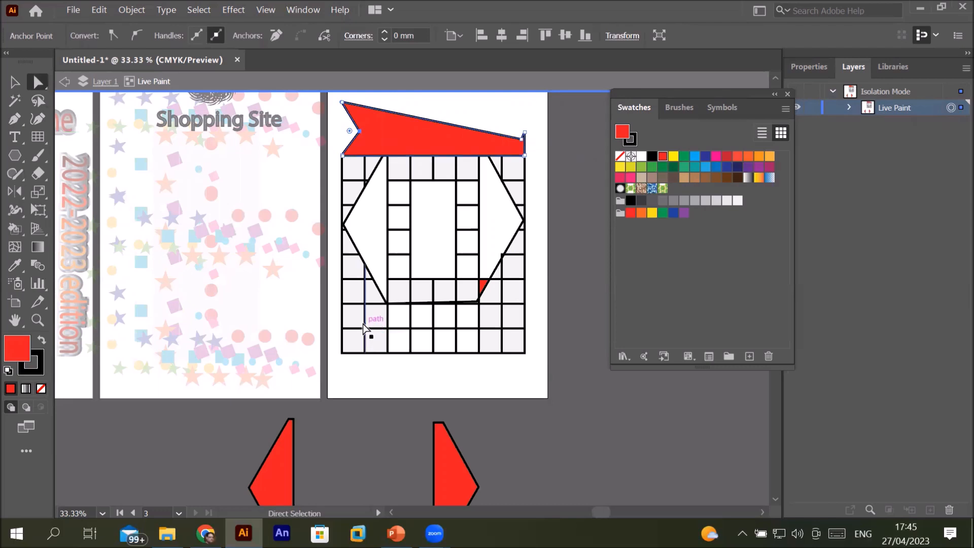
pyautogui.scroll(-2, 548, 332)
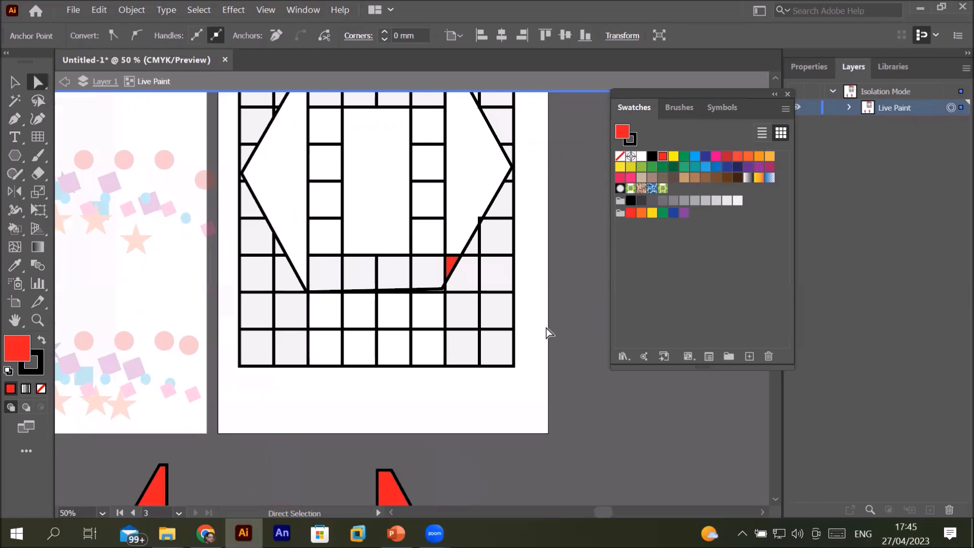
pyautogui.click(64, 83)
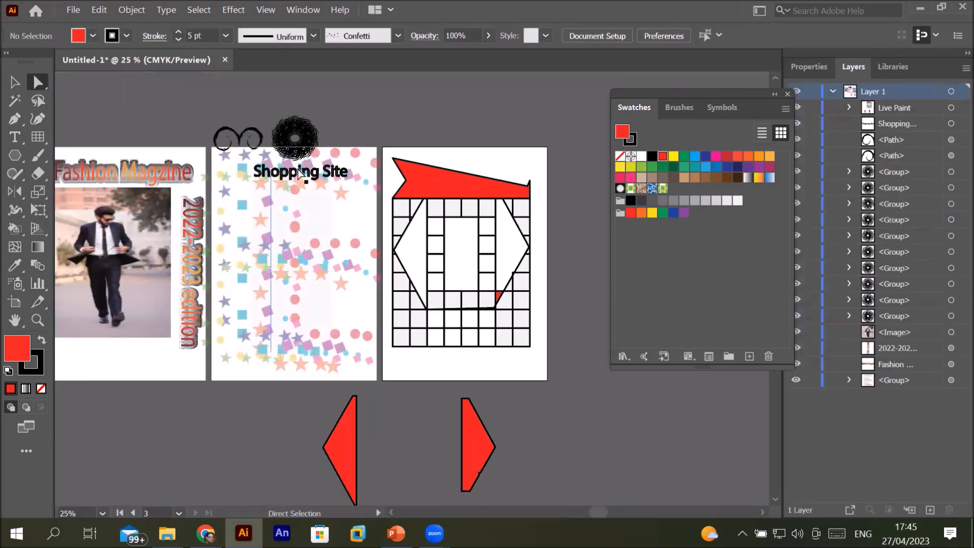
# Delete the Live Paint artwork on the third page, the two red sections below the pages and the leftover vertical path.
pyautogui.moveTo(391, 151); pyautogui.dragTo(545, 380)
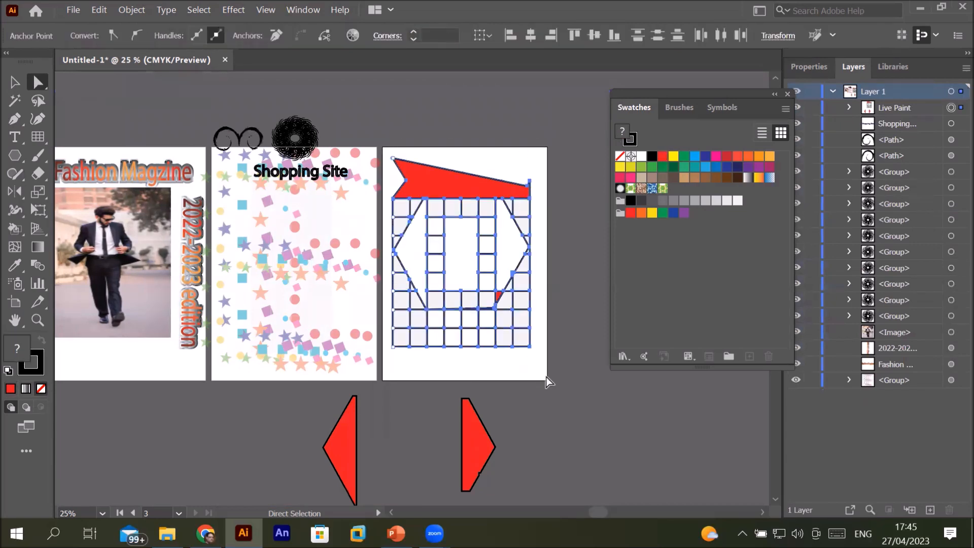
pyautogui.press('Delete')
pyautogui.click(349, 451)
pyautogui.press('Delete')
pyautogui.click(479, 453)
pyautogui.press('Delete')
pyautogui.click(392, 224)
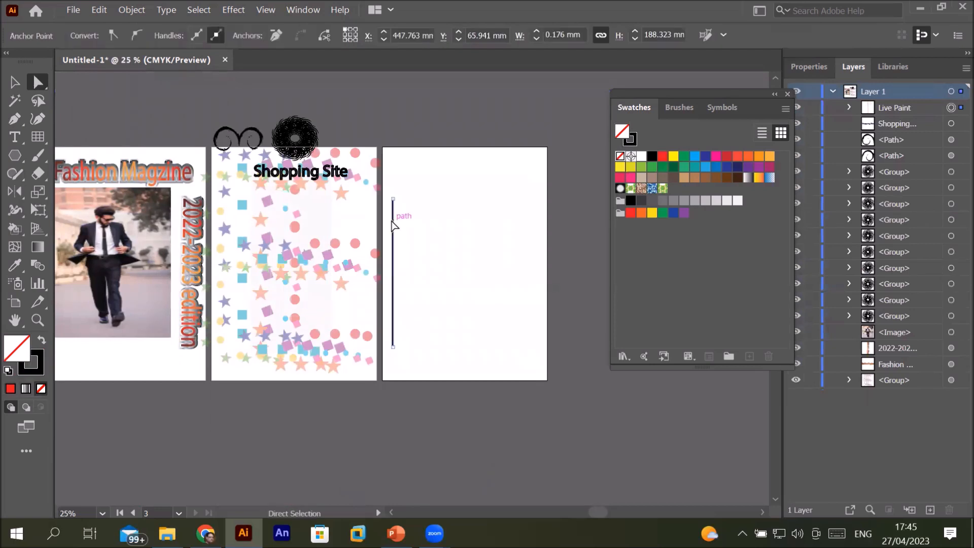
pyautogui.press('Delete')
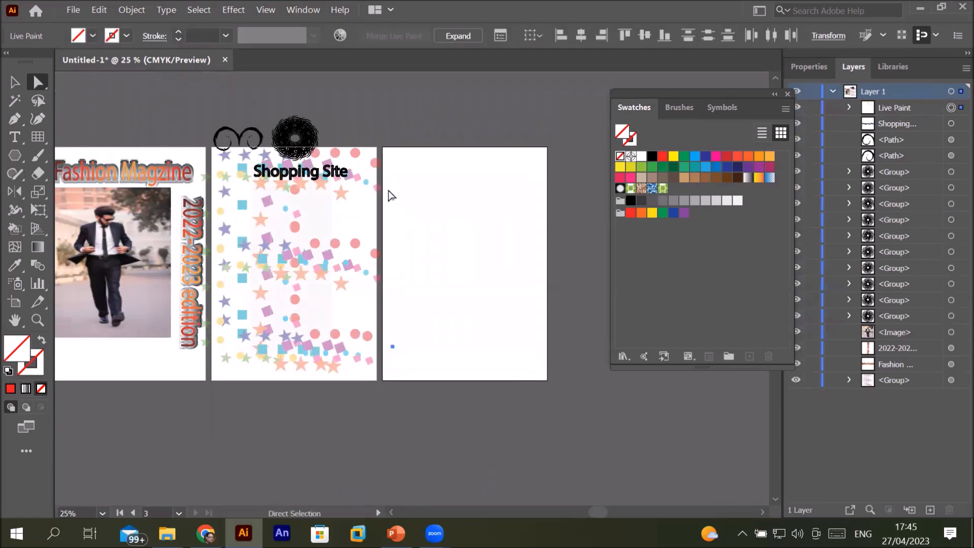
# Delete the leftover Live Paint points from the blank third artboard and draw a hexagon in its upper part.
pyautogui.moveTo(390, 182); pyautogui.dragTo(417, 376)
pyautogui.press('Delete')
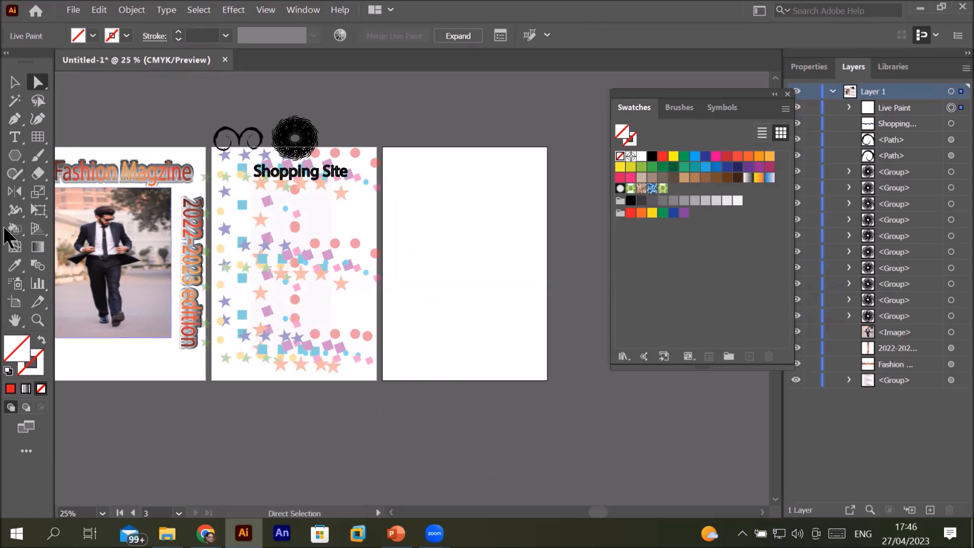
pyautogui.moveTo(14, 162); pyautogui.dragTo(89, 208)
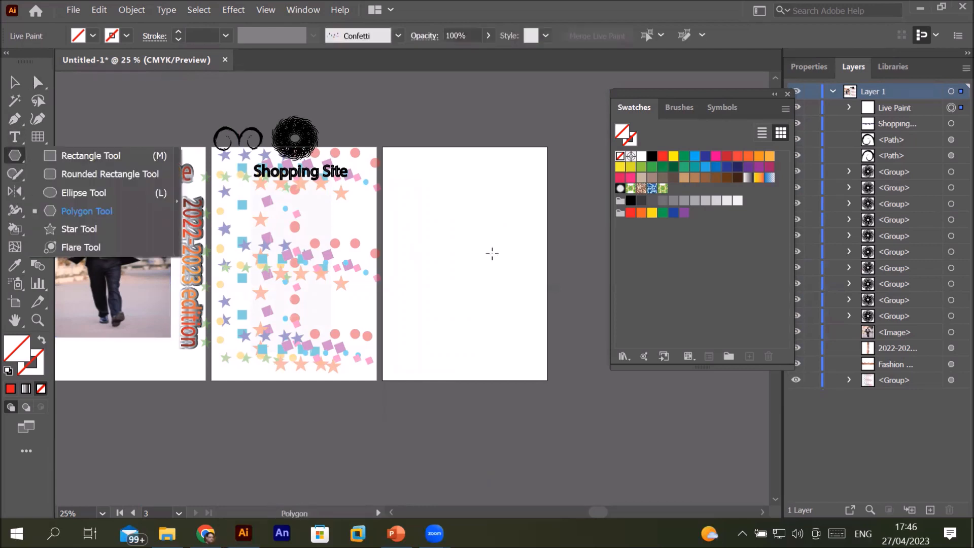
pyautogui.moveTo(424, 214)
pyautogui.mouseDown()
pyautogui.moveTo(488, 282)
pyautogui.moveTo(452, 276)
pyautogui.moveTo(458, 264)
pyautogui.moveTo(450, 265)
pyautogui.mouseUp()
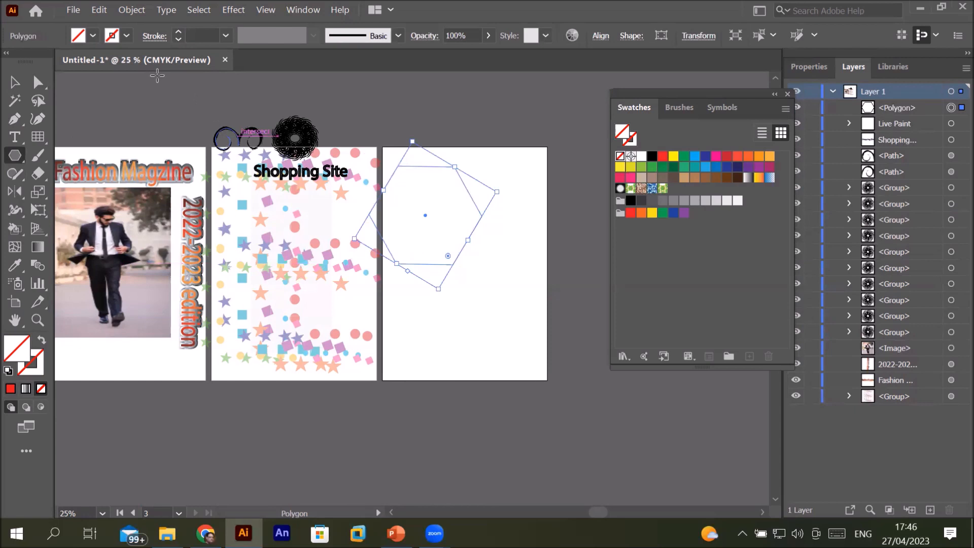
# Give the hexagon a 7 pt black stroke and a red fill.
pyautogui.click(177, 31)
pyautogui.click(177, 31)
pyautogui.click(177, 32)
pyautogui.click(177, 31)
pyautogui.click(177, 31)
pyautogui.click(178, 31)
pyautogui.click(178, 31)
pyautogui.click(178, 31)
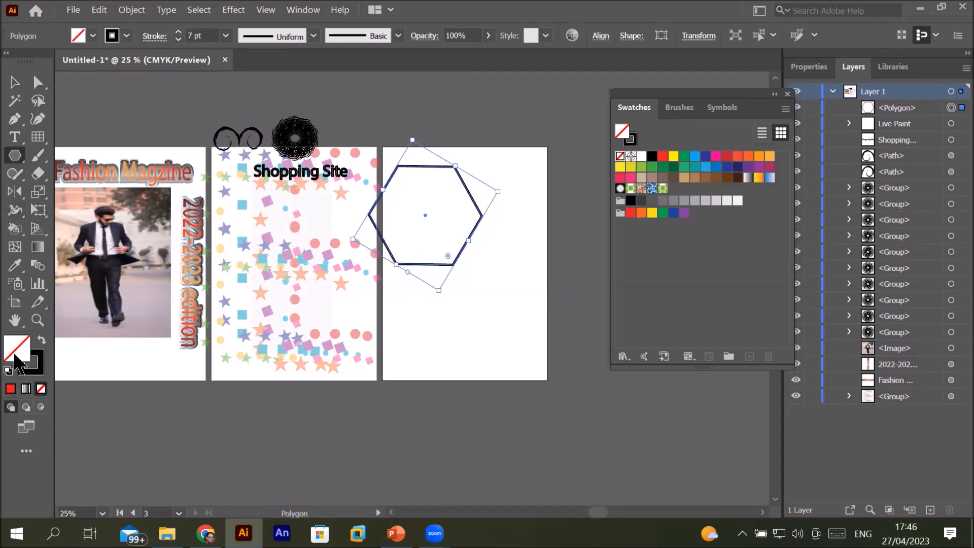
pyautogui.click(94, 33)
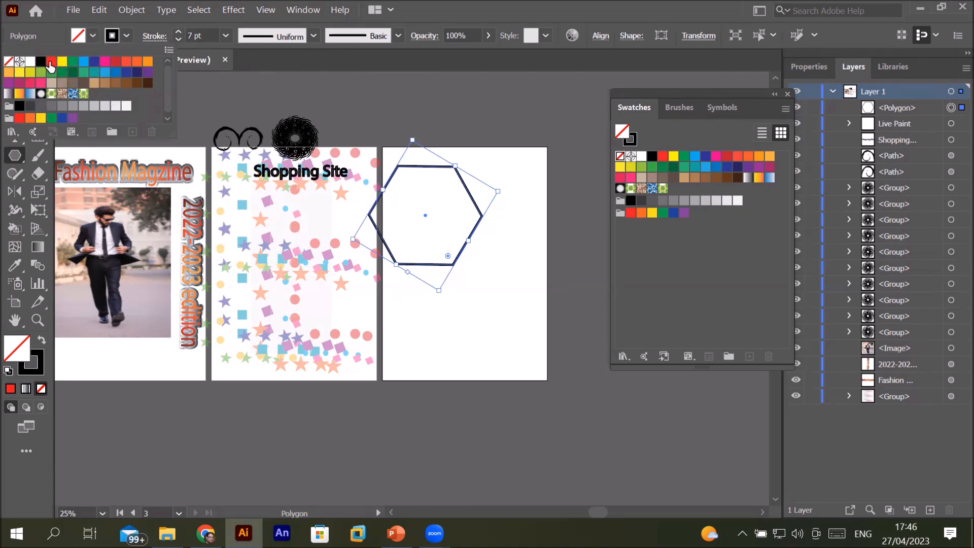
pyautogui.click(52, 61)
pyautogui.click(20, 157)
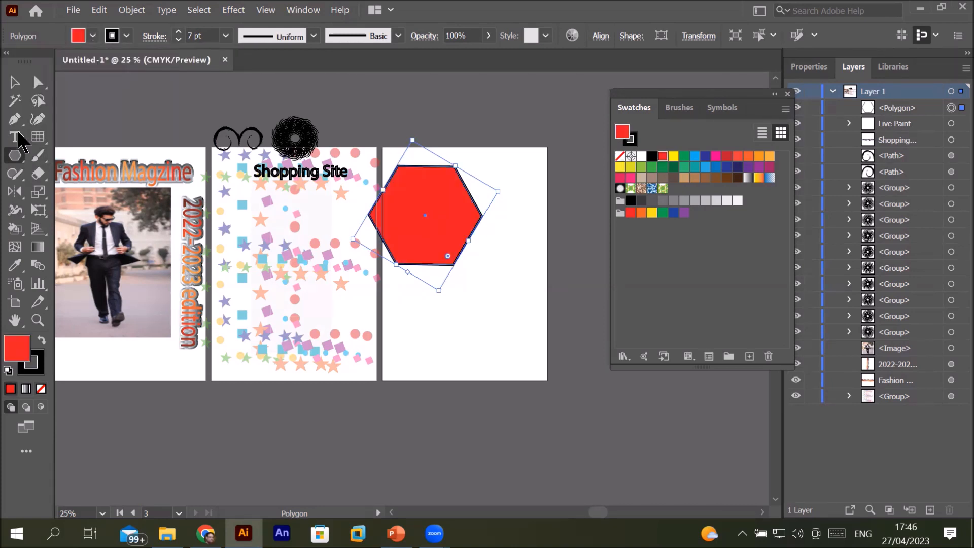
# Move the hexagon fully onto the third artboard and draw a narrow upright rectangle as a neck overlapping its lower edge.
pyautogui.click(14, 82)
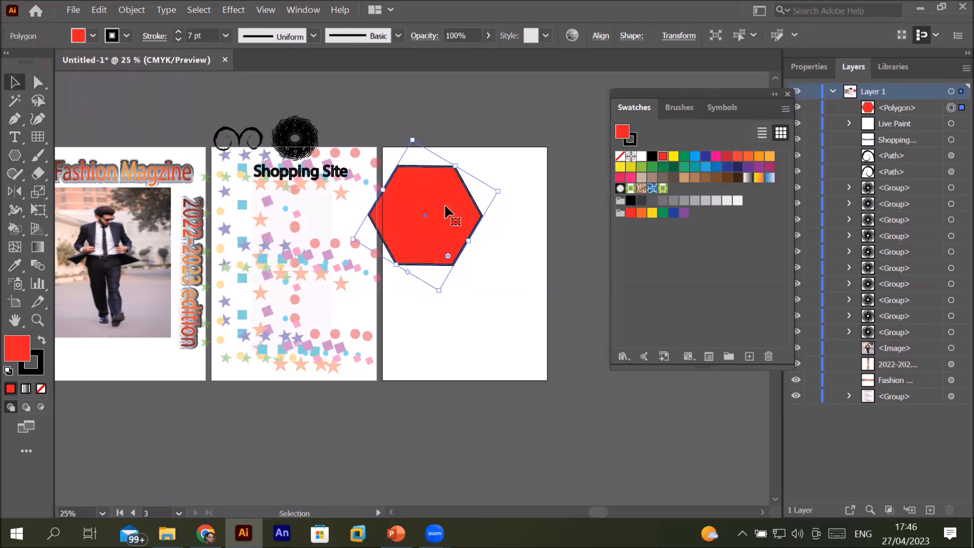
pyautogui.moveTo(427, 208); pyautogui.dragTo(466, 213)
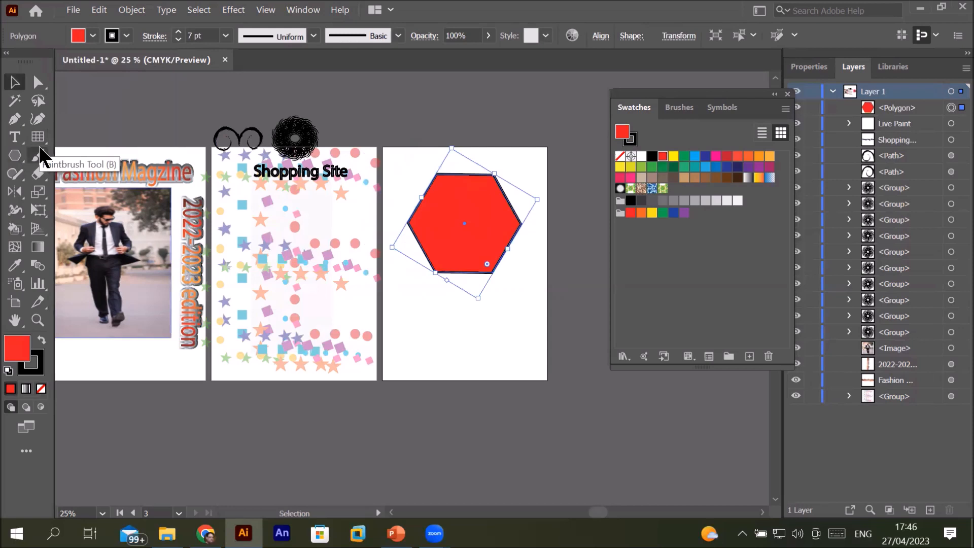
pyautogui.moveTo(14, 155); pyautogui.dragTo(55, 157)
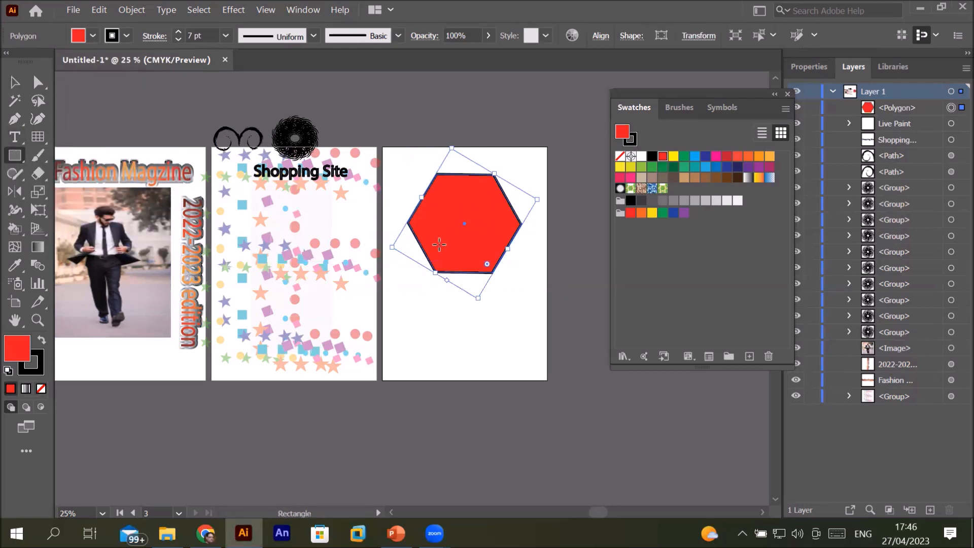
pyautogui.moveTo(450, 242); pyautogui.dragTo(480, 328)
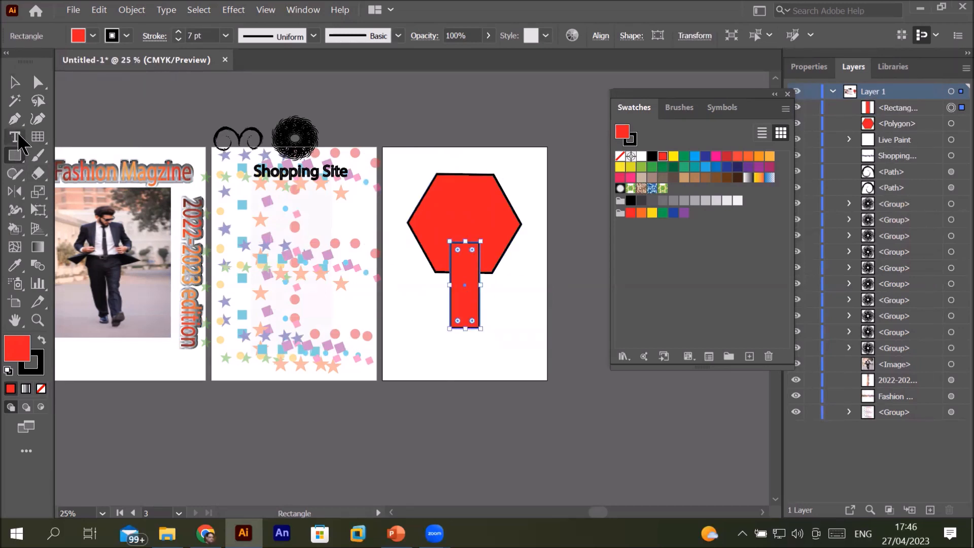
# Draw a wide ellipse over the lower end of the neck and two thin upright rectangles as legs below it.
pyautogui.moveTo(17, 157); pyautogui.dragTo(64, 188)
pyautogui.moveTo(427, 309); pyautogui.dragTo(501, 351)
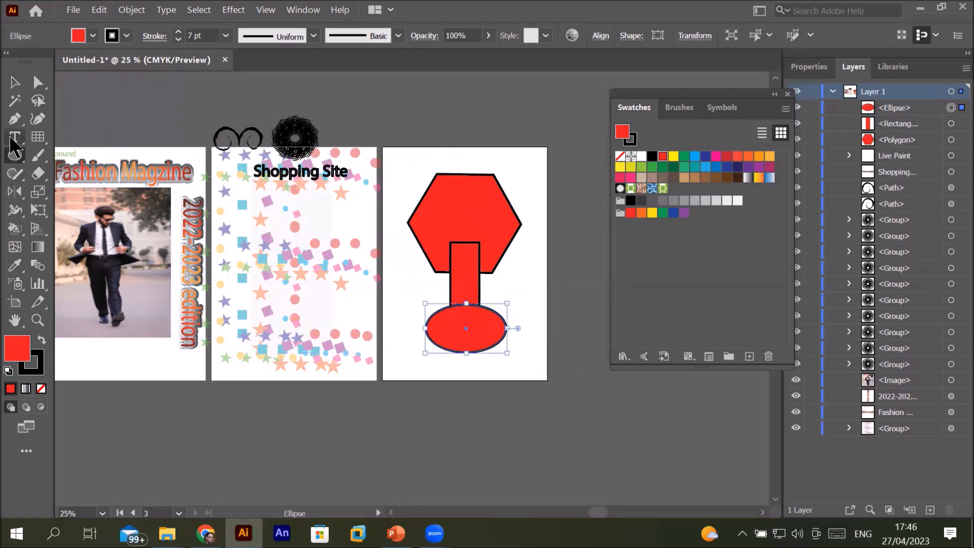
pyautogui.moveTo(17, 152); pyautogui.dragTo(114, 152)
pyautogui.moveTo(439, 337); pyautogui.dragTo(458, 381)
pyautogui.moveTo(479, 341); pyautogui.dragTo(493, 384)
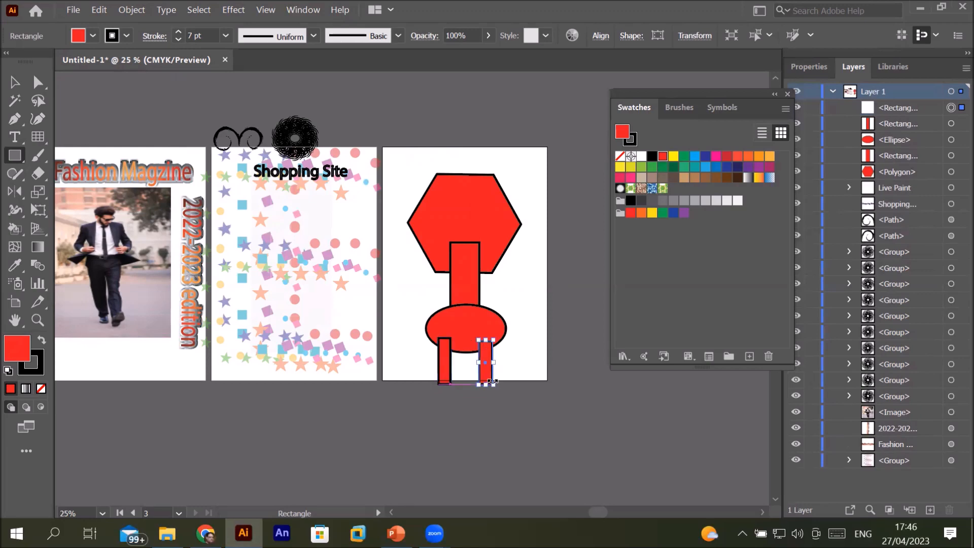
# Stretch both leg rectangles upward into the ellipse and tilt them so their feet spread outward.
pyautogui.moveTo(485, 337)
pyautogui.mouseDown()
pyautogui.moveTo(492, 333)
pyautogui.moveTo(488, 347)
pyautogui.moveTo(486, 320)
pyautogui.mouseUp()
pyautogui.scroll(2, 488, 346)
pyautogui.click(172, 193)
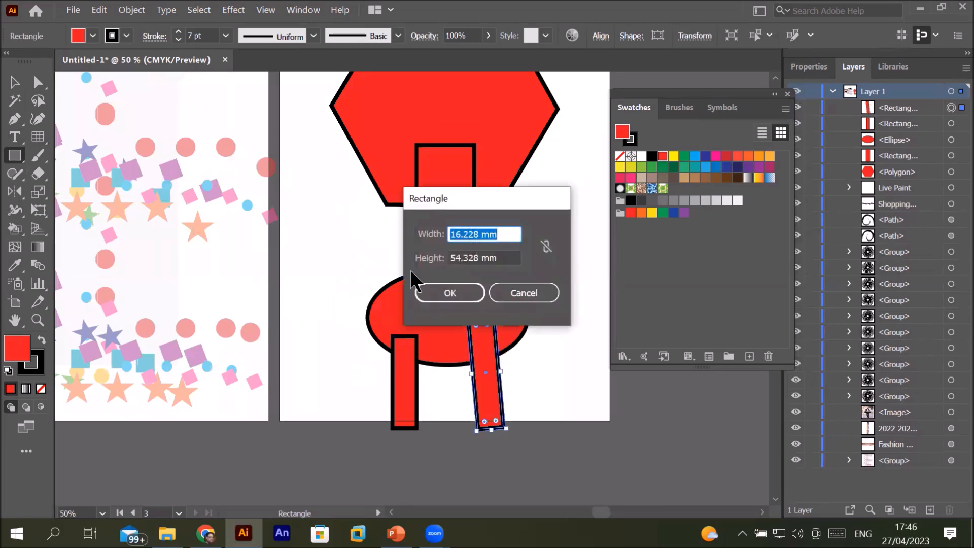
pyautogui.click(548, 293)
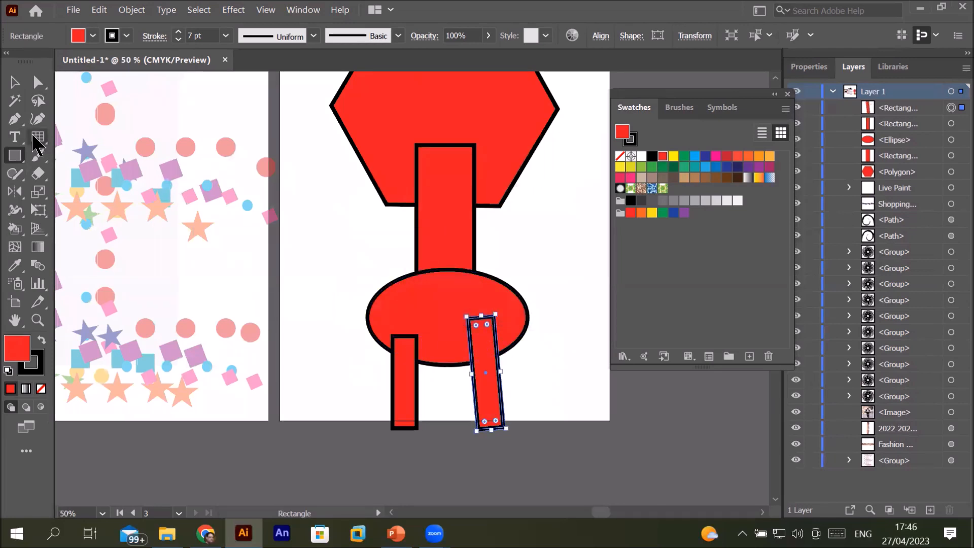
pyautogui.click(15, 82)
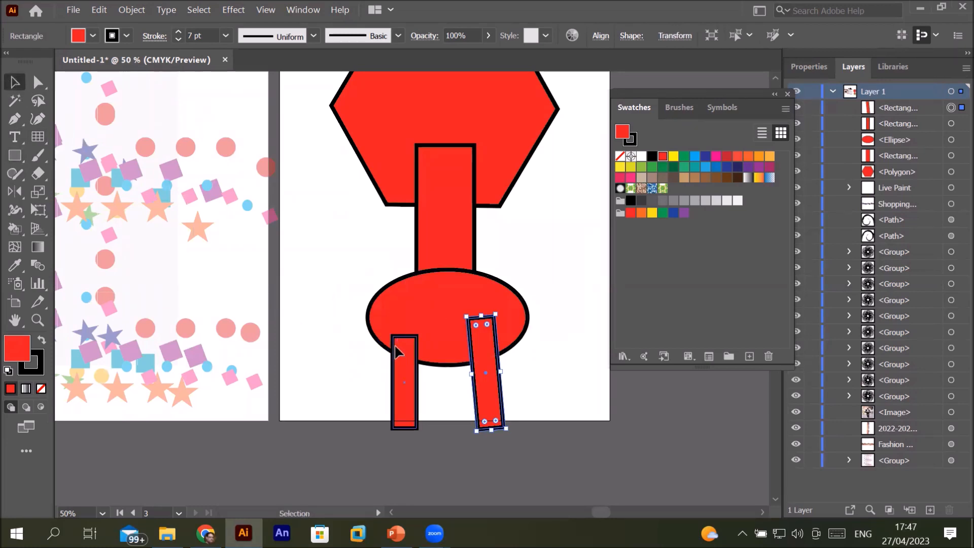
pyautogui.click(404, 361)
pyautogui.moveTo(406, 330); pyautogui.dragTo(405, 315)
pyautogui.moveTo(417, 432)
pyautogui.mouseDown()
pyautogui.moveTo(399, 440)
pyautogui.moveTo(408, 440)
pyautogui.mouseUp()
pyautogui.scroll(1, 541, 270)
pyautogui.scroll(-2, 542, 269)
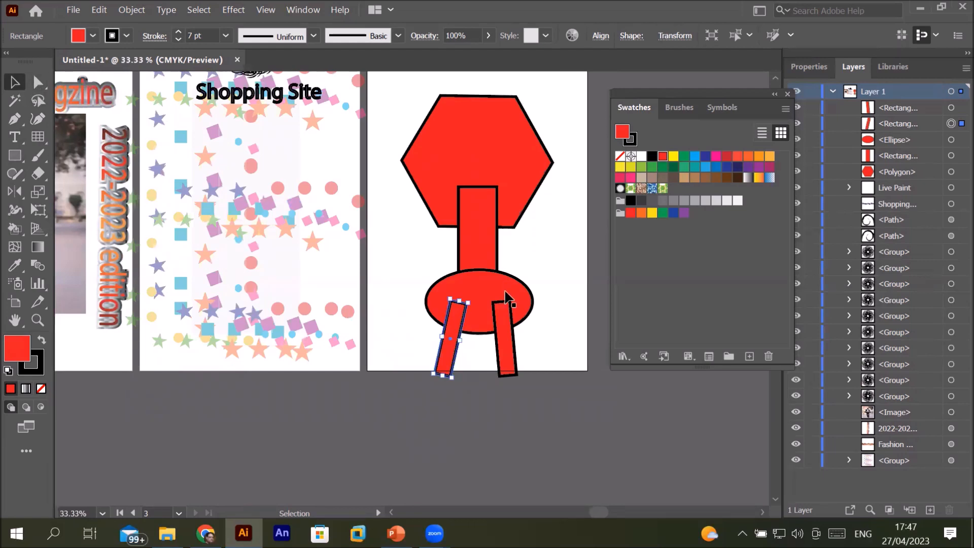
# Fill the ellipse with green and the neck rectangle with dark blue.
pyautogui.click(498, 285)
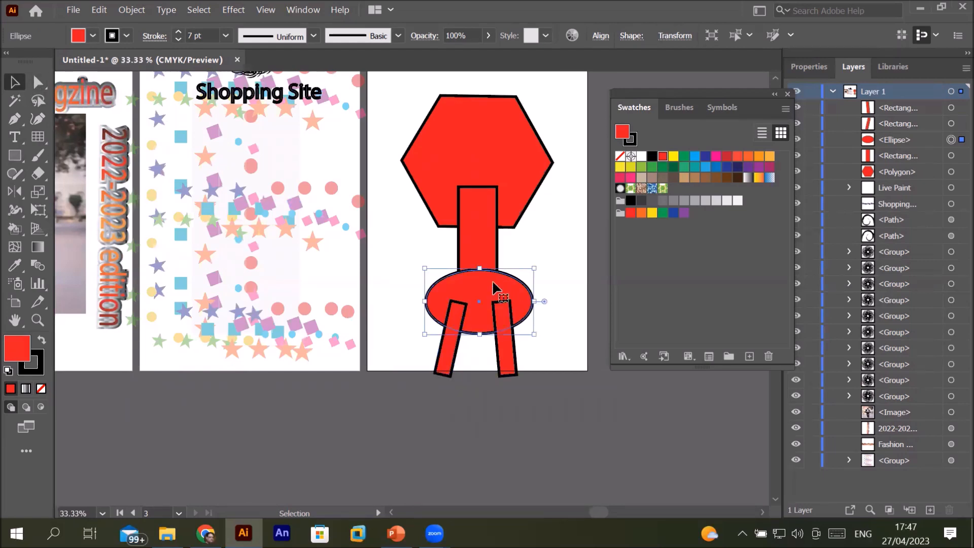
pyautogui.click(92, 36)
pyautogui.click(72, 62)
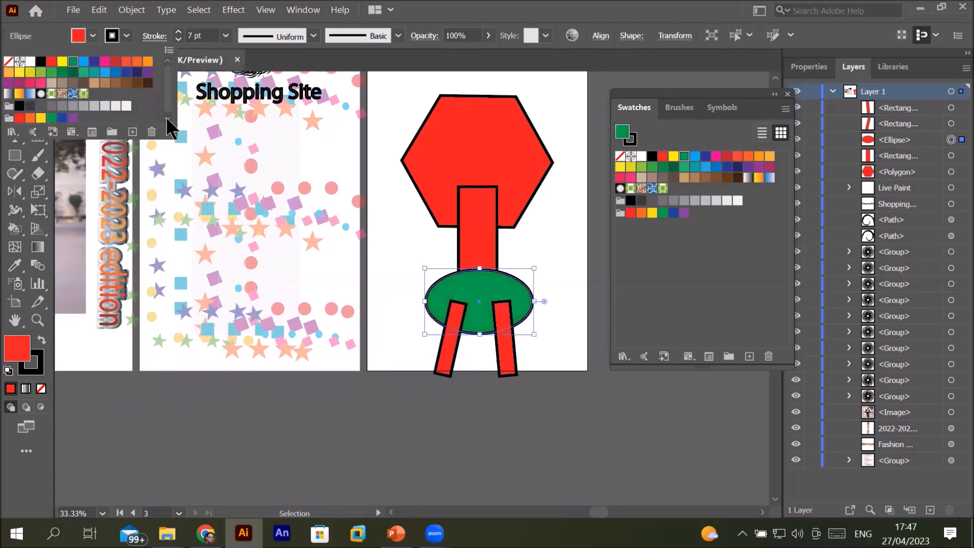
pyautogui.click(468, 229)
pyautogui.click(478, 246)
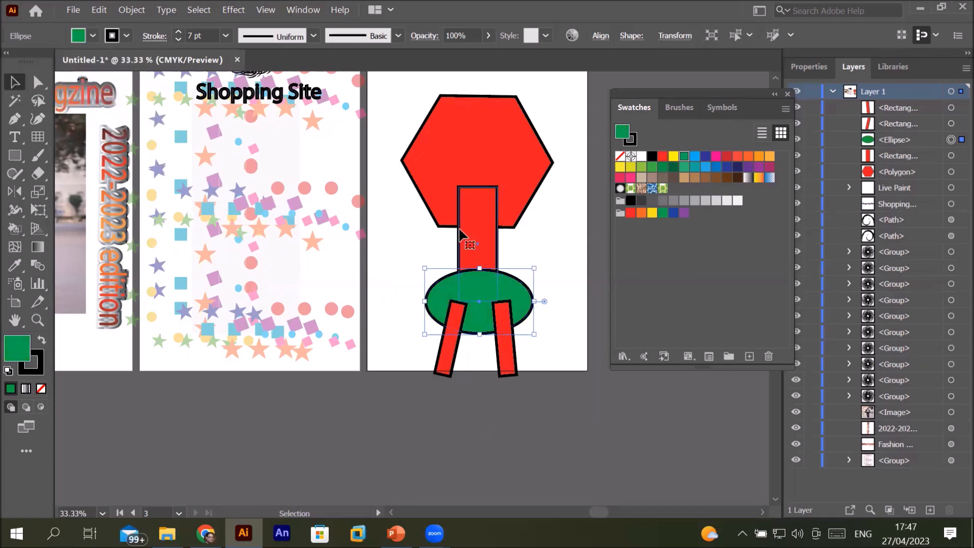
pyautogui.click(91, 38)
pyautogui.click(94, 61)
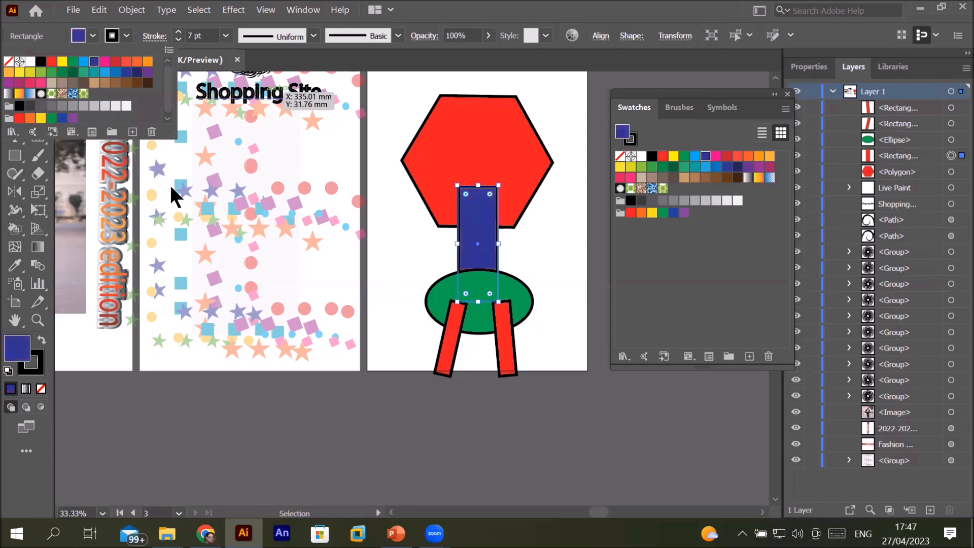
pyautogui.click(17, 345)
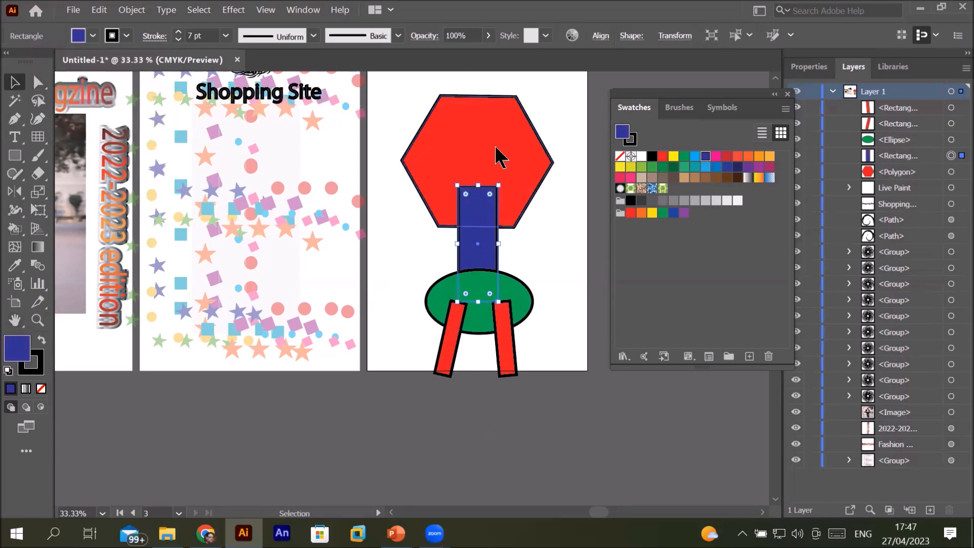
# Move the stray Live Paint object below the artboard, and select the hexagon, neck, ellipse and both legs for the Shape Builder tool.
pyautogui.moveTo(385, 95); pyautogui.dragTo(546, 409)
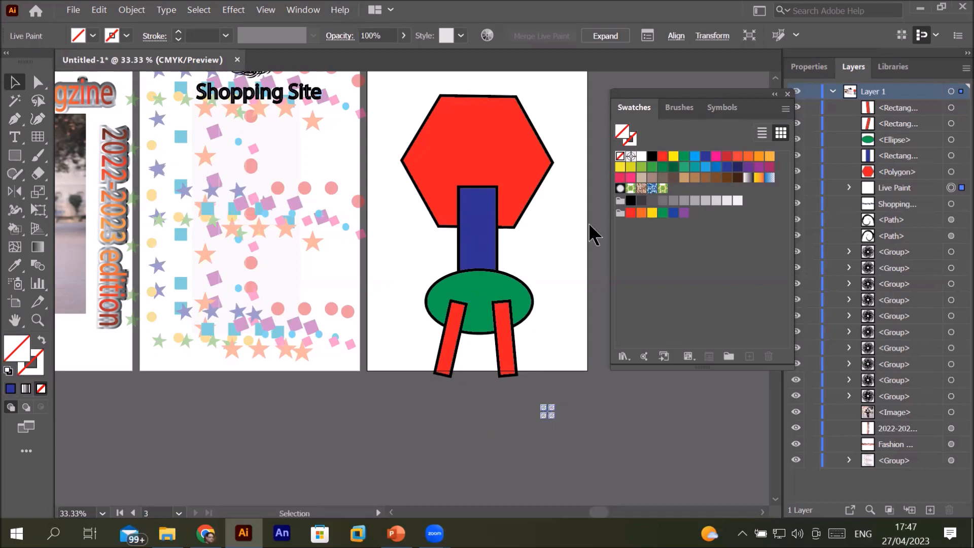
pyautogui.click(464, 139)
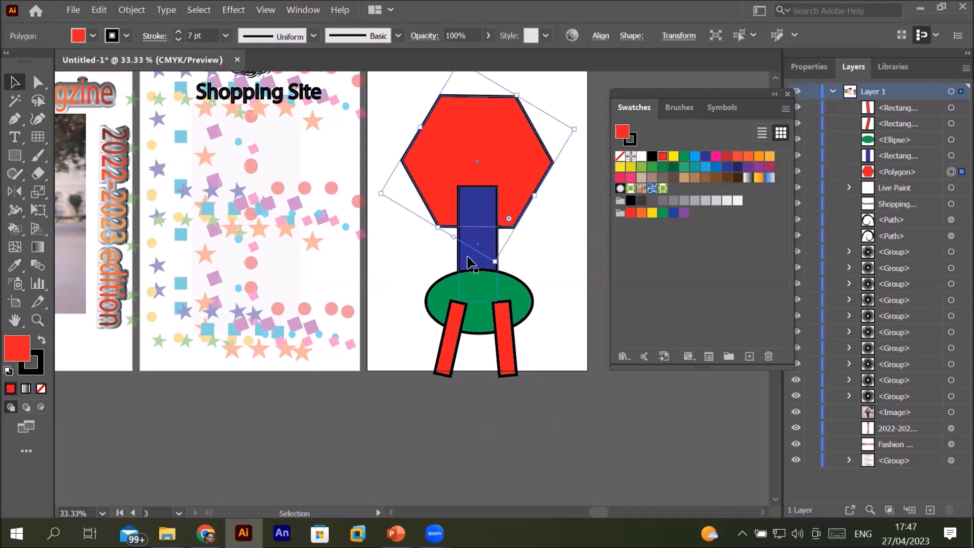
pyautogui.keyDown('shift'); pyautogui.click(472, 261); pyautogui.keyUp('shift')
pyautogui.keyDown('shift'); pyautogui.click(437, 315); pyautogui.keyUp('shift')
pyautogui.keyDown('shift'); pyautogui.click(453, 355); pyautogui.keyUp('shift')
pyautogui.keyDown('shift'); pyautogui.click(510, 368); pyautogui.keyUp('shift')
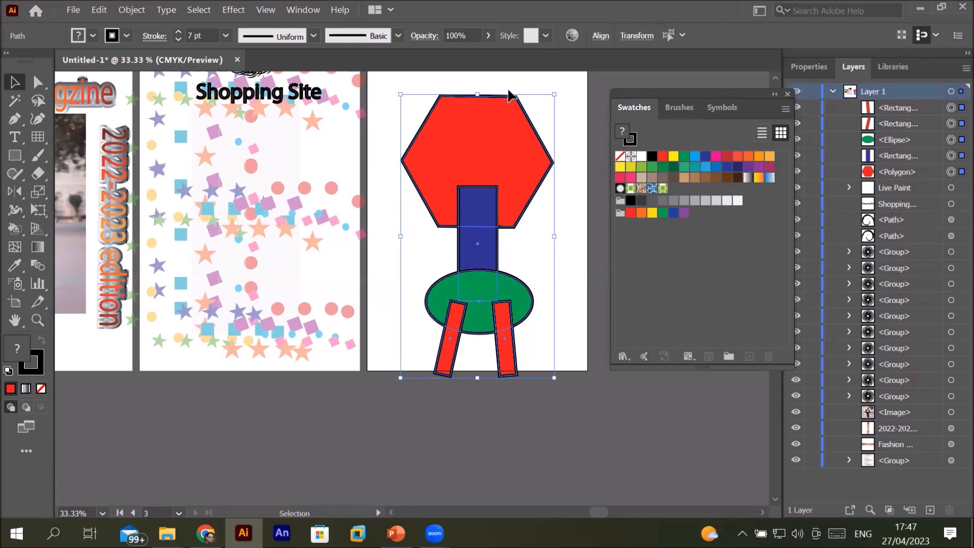
pyautogui.click(15, 233)
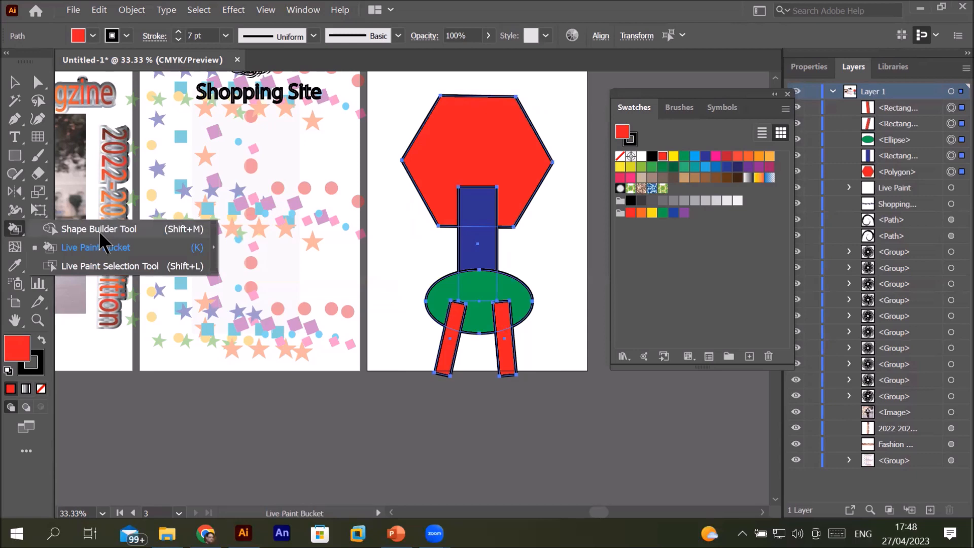
pyautogui.click(99, 230)
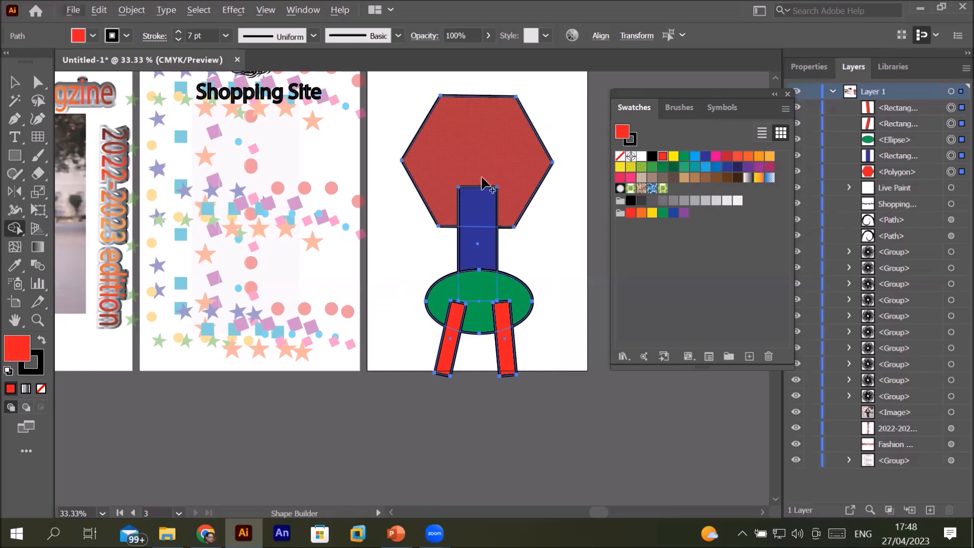
# Try removing the outer part of the ellipse and the middle section of the neck with Shape Builder, undoing each removal.
pyautogui.keyDown('alt'); pyautogui.click(434, 296); pyautogui.keyUp('alt')
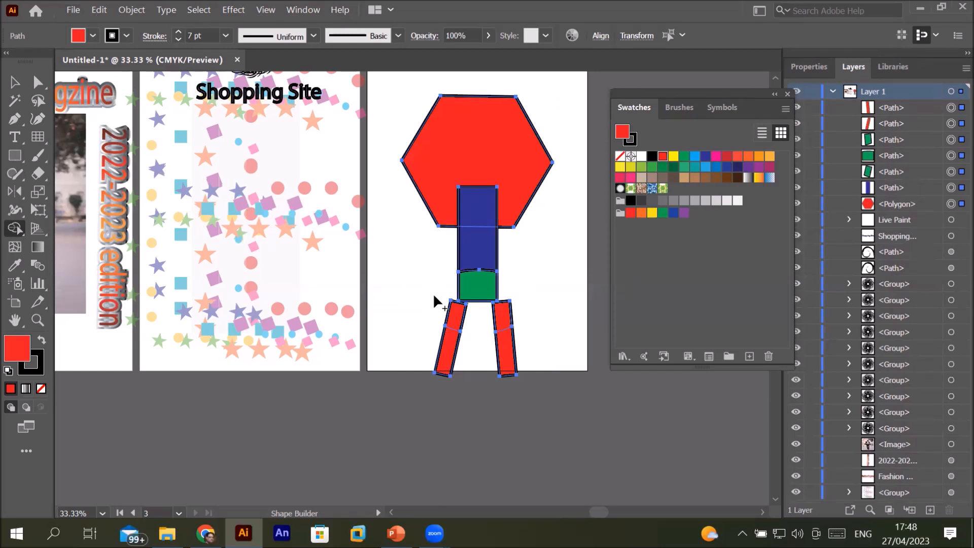
pyautogui.hotkey('ctrl', 'z')
pyautogui.hotkey('ctrl', 'z')
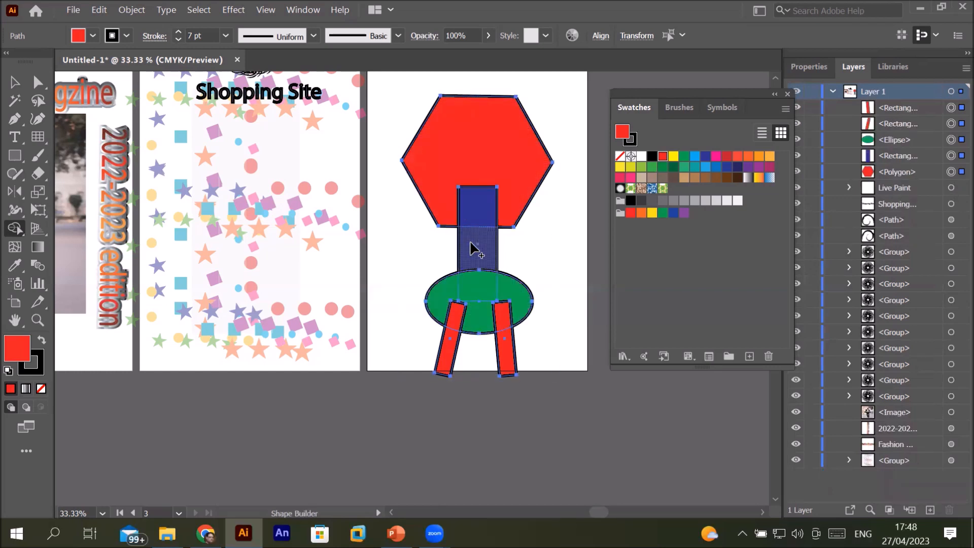
pyautogui.keyDown('alt'); pyautogui.click(470, 243); pyautogui.keyUp('alt')
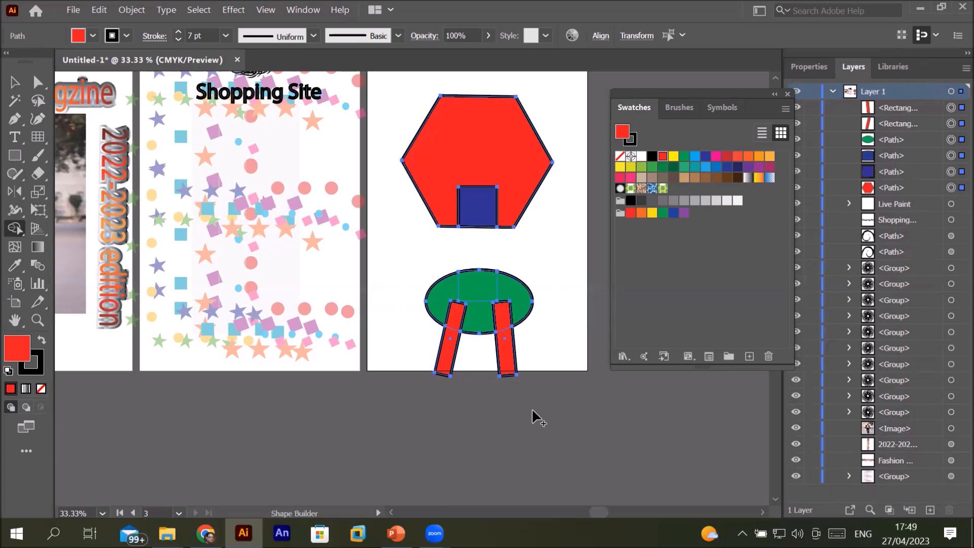
pyautogui.hotkey('ctrl', 'z')
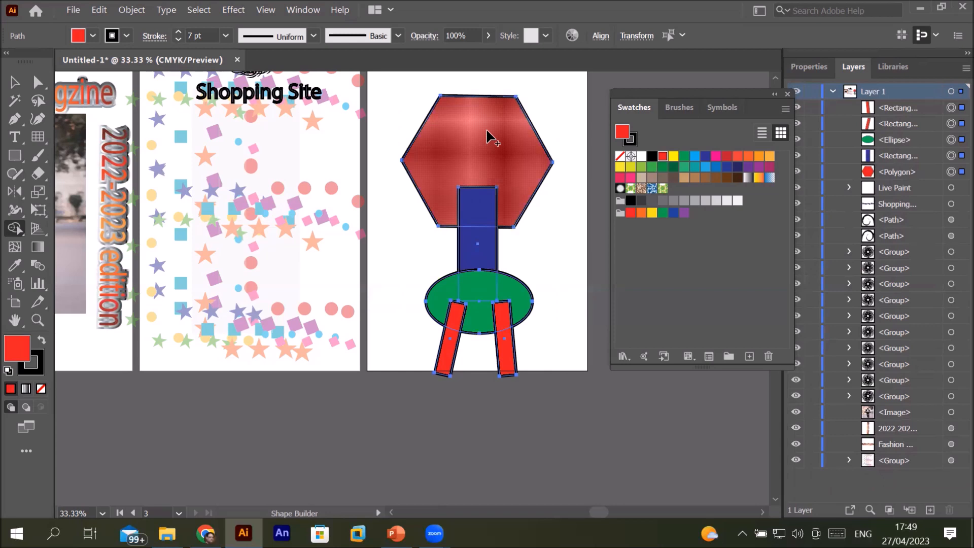
# Merge the hexagon, neck, ellipse and the leg ends overlapping the ellipse into one red shape with Shape Builder.
pyautogui.moveTo(482, 188)
pyautogui.mouseDown()
pyautogui.moveTo(472, 209)
pyautogui.moveTo(487, 212)
pyautogui.mouseUp()
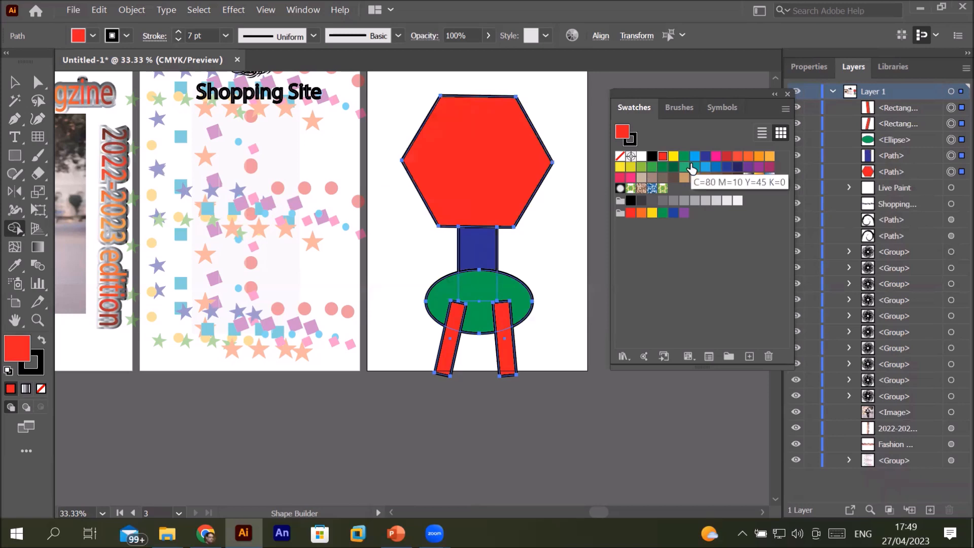
pyautogui.moveTo(483, 213); pyautogui.dragTo(487, 247)
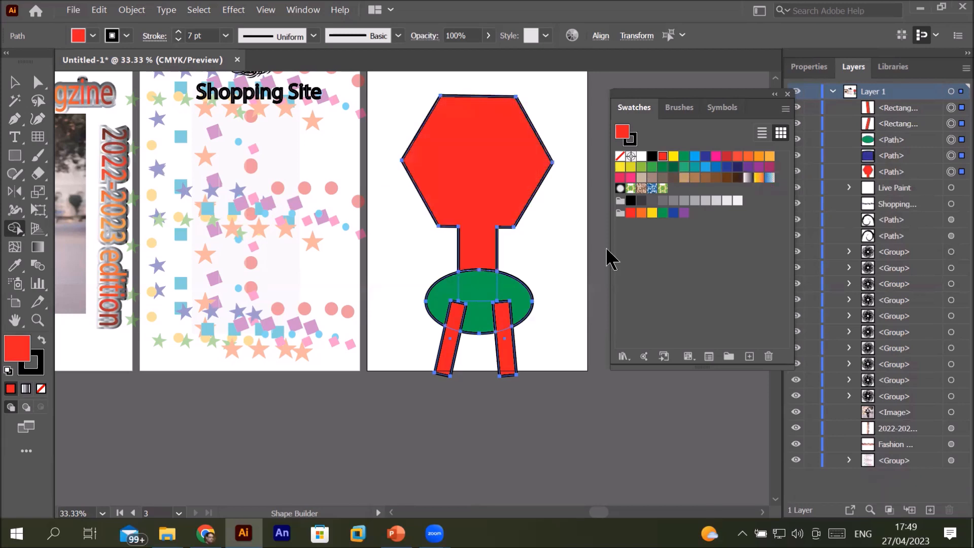
pyautogui.moveTo(478, 247); pyautogui.dragTo(470, 291)
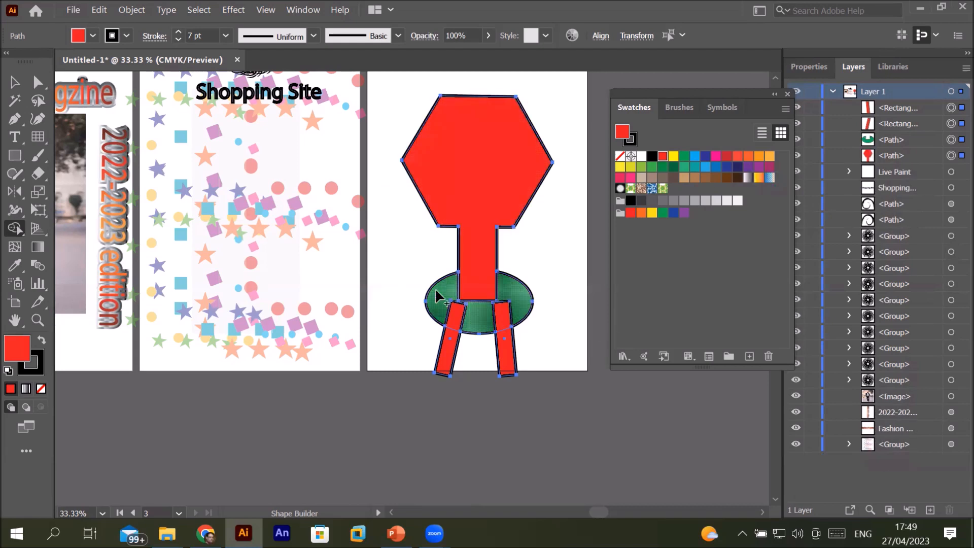
pyautogui.moveTo(435, 288)
pyautogui.mouseDown()
pyautogui.moveTo(479, 289)
pyautogui.moveTo(459, 309)
pyautogui.moveTo(469, 317)
pyautogui.mouseUp()
pyautogui.moveTo(501, 284); pyautogui.dragTo(509, 314)
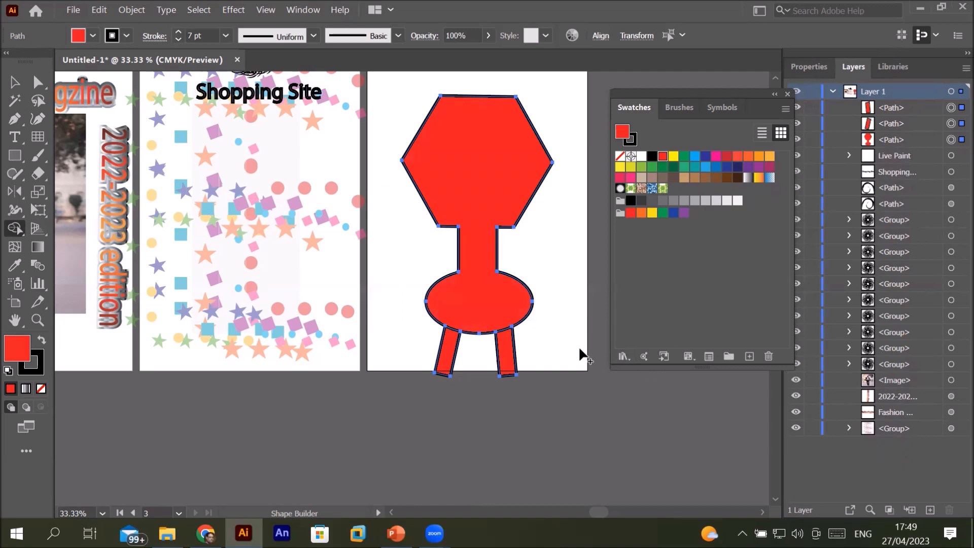
pyautogui.scroll(2, 546, 352)
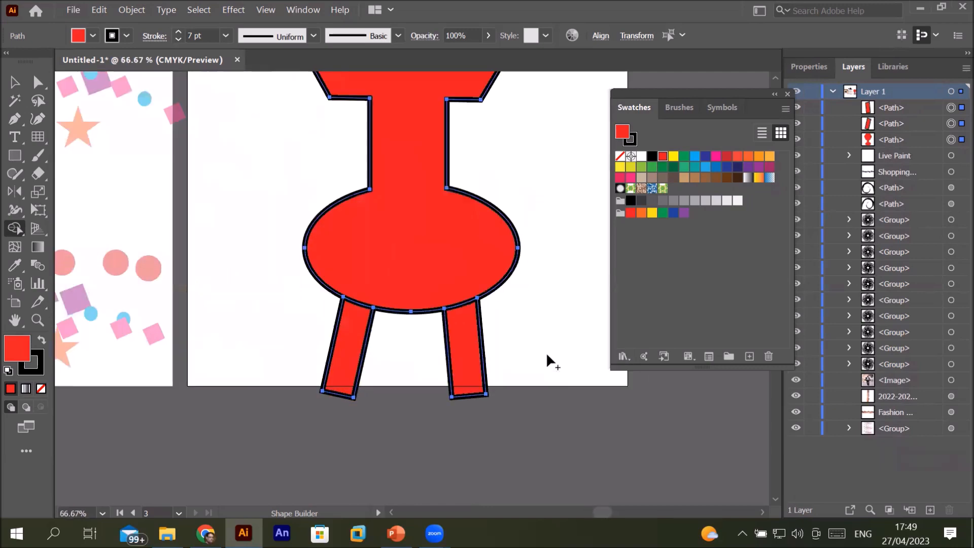
# Merge both legs into the red body shape with Shape Builder.
pyautogui.scroll(2, 546, 353)
pyautogui.scroll(-1, 546, 353)
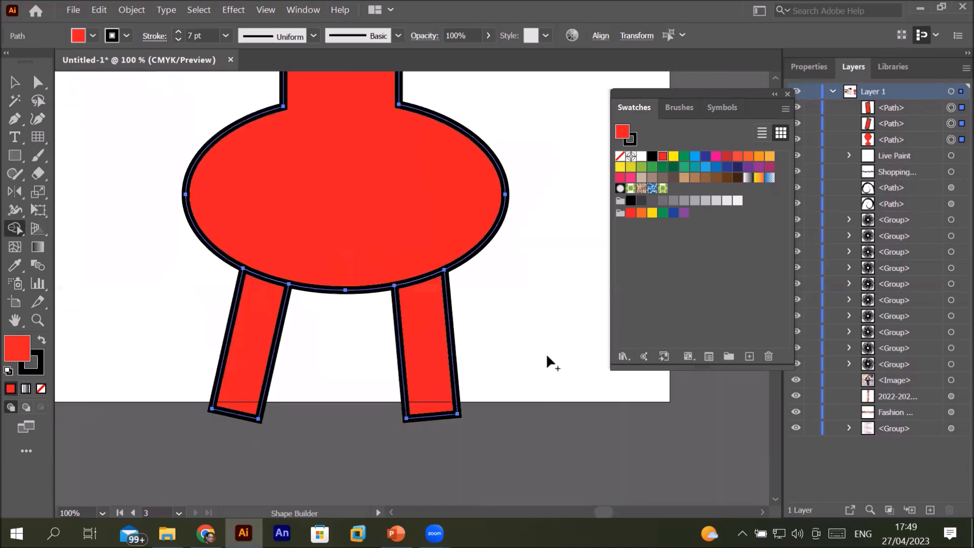
pyautogui.moveTo(422, 278); pyautogui.dragTo(401, 362)
pyautogui.moveTo(263, 276); pyautogui.dragTo(261, 315)
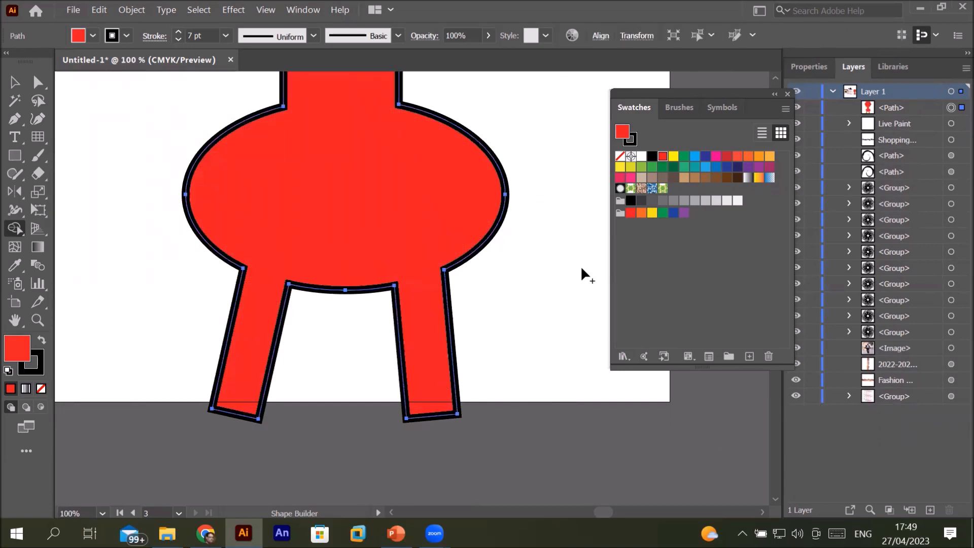
pyautogui.scroll(-2, 557, 236)
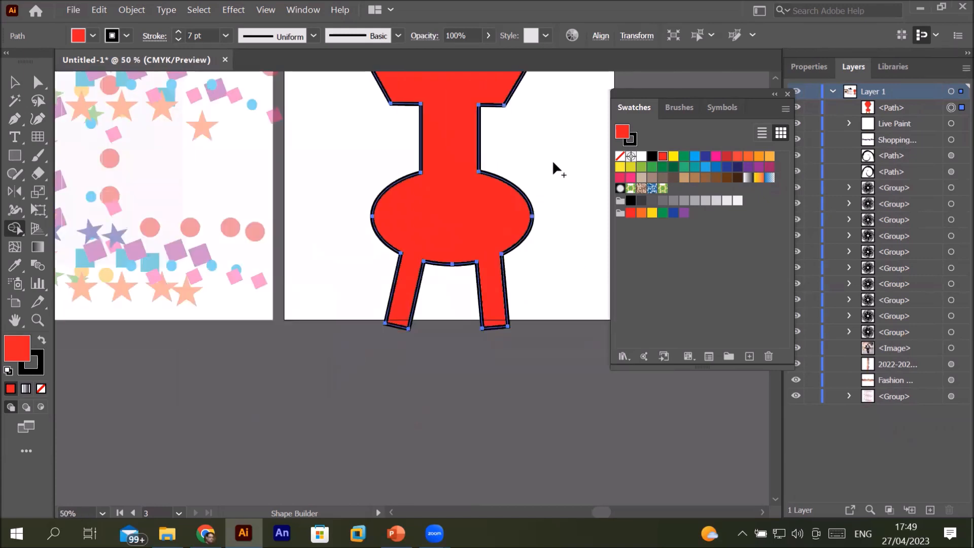
pyautogui.scroll(-2, 552, 161)
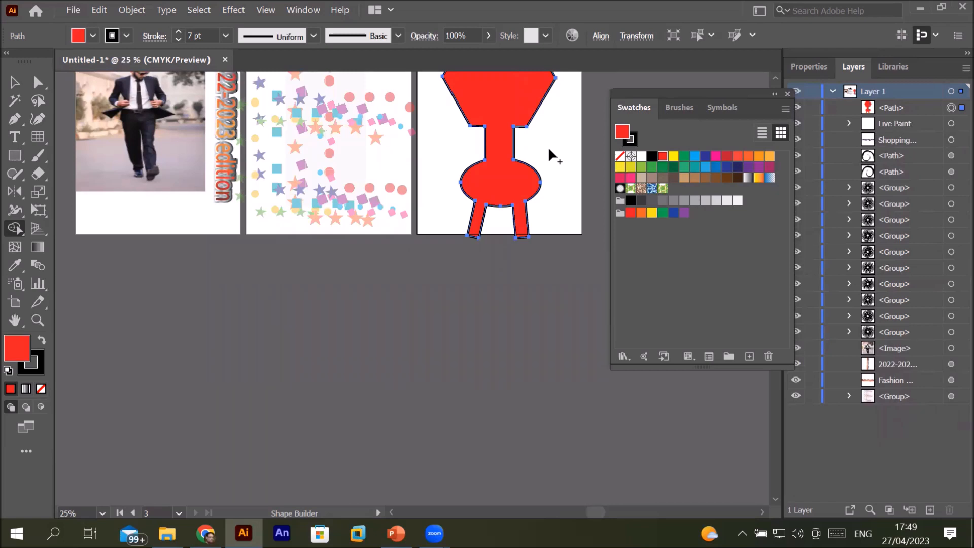
# Undo the Shape Builder merges back to the separate hexagon, neck, ellipse and legs.
pyautogui.hotkey('ctrl', 'z')
pyautogui.hotkey('ctrl', 'z')
pyautogui.hotkey('ctrl', 'z')
pyautogui.hotkey('ctrl', 'z')
pyautogui.hotkey('ctrl', 'z')
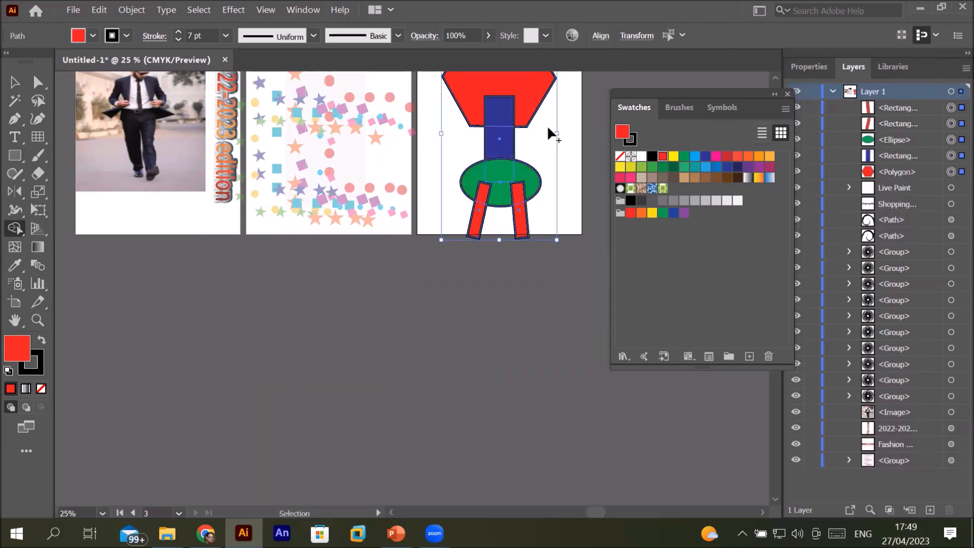
# Try removing the neck section overlapping the hexagon and the rest of the hexagon with Shape Builder, undoing both removals.
pyautogui.scroll(3, 547, 78)
pyautogui.scroll(-2, 546, 75)
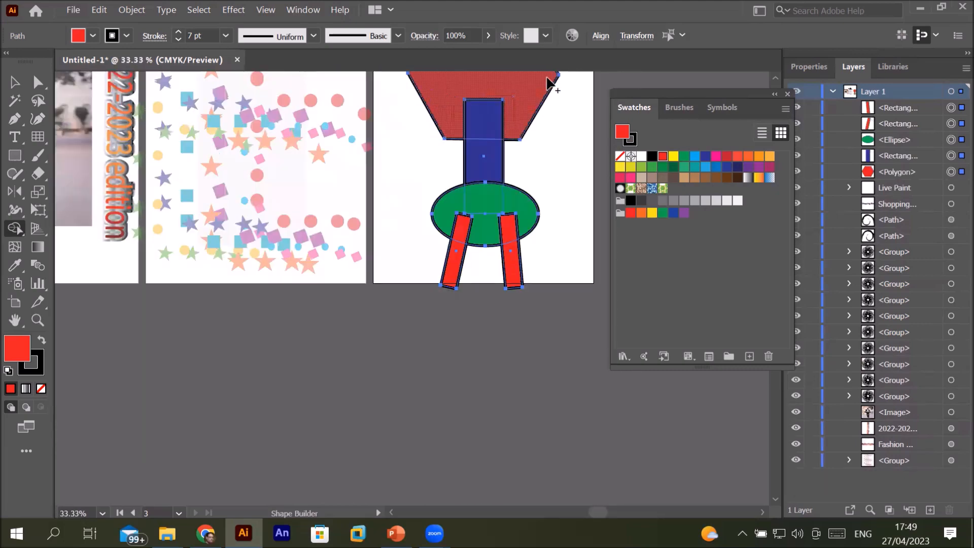
pyautogui.scroll(3, 778, 87)
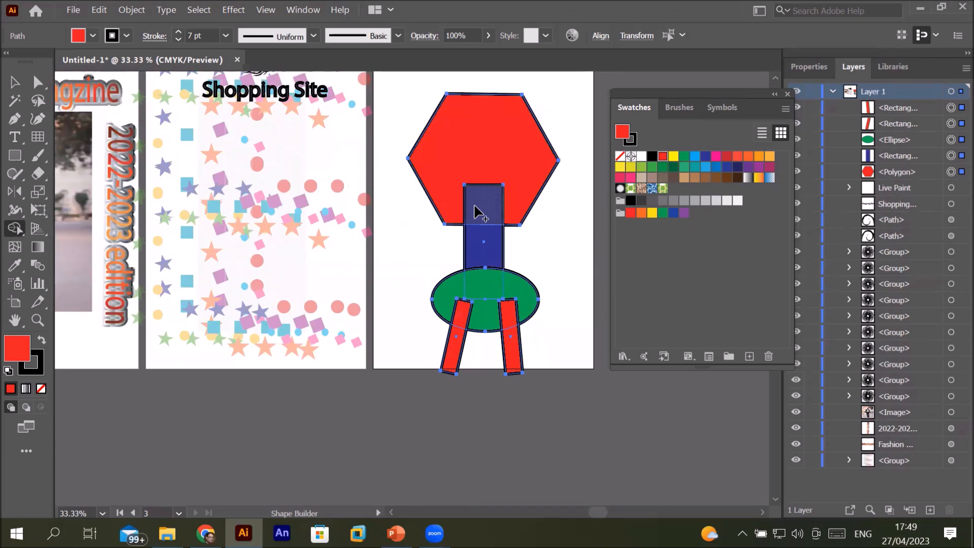
pyautogui.keyDown('alt'); pyautogui.click(475, 210); pyautogui.keyUp('alt')
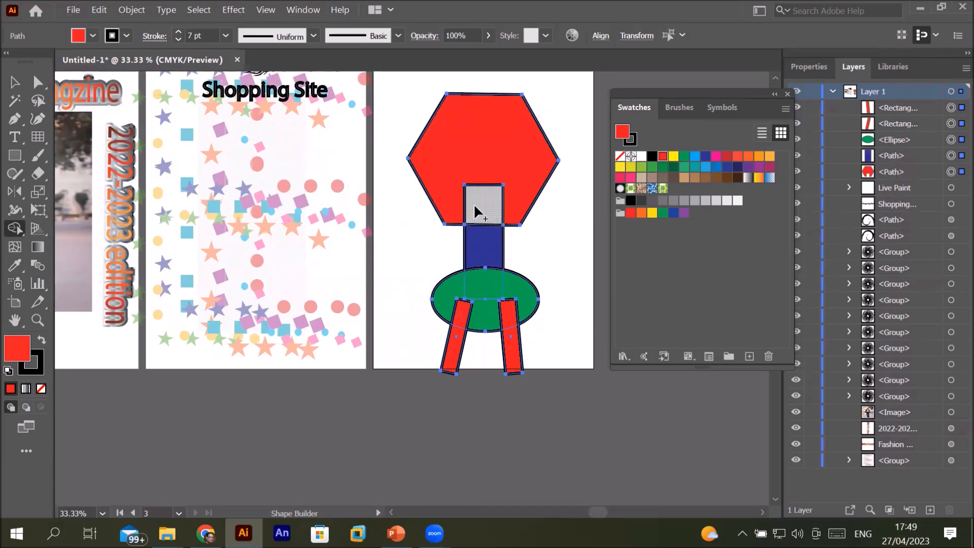
pyautogui.keyDown('alt'); pyautogui.click(482, 199); pyautogui.keyUp('alt')
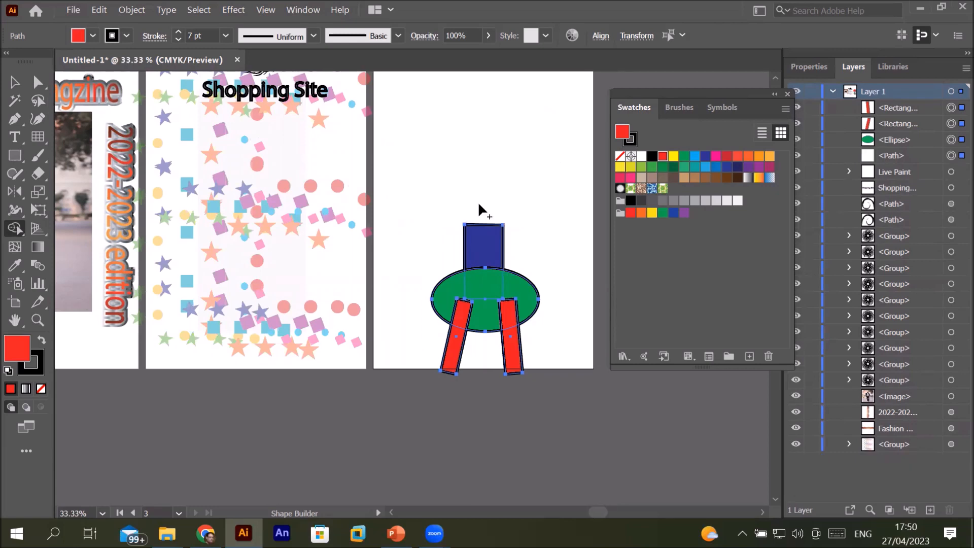
pyautogui.hotkey('ctrl', 'z')
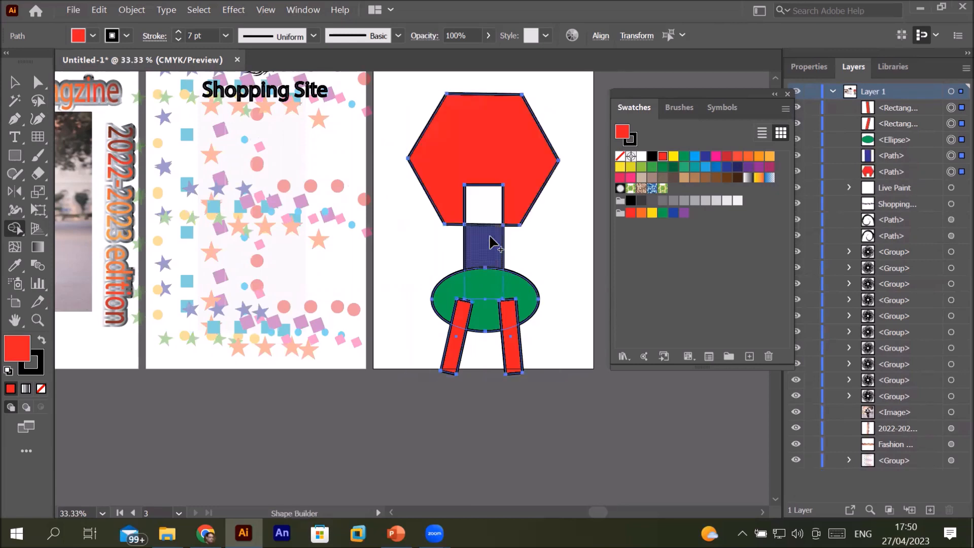
pyautogui.hotkey('ctrl', 'z')
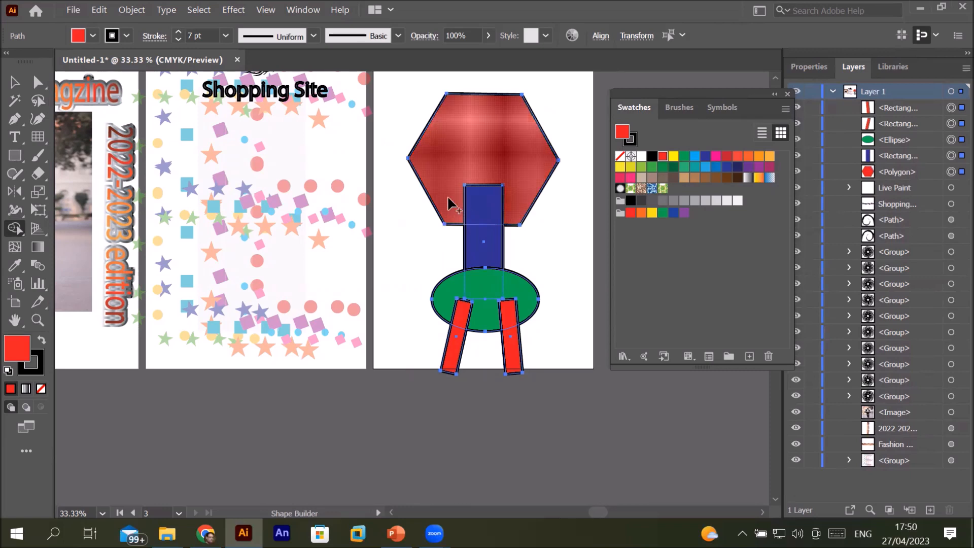
# Merge the neck overlap into the hexagon, and try removing the leg ends and outer ellipse with Shape Builder, undoing these removals.
pyautogui.moveTo(522, 190); pyautogui.dragTo(519, 193)
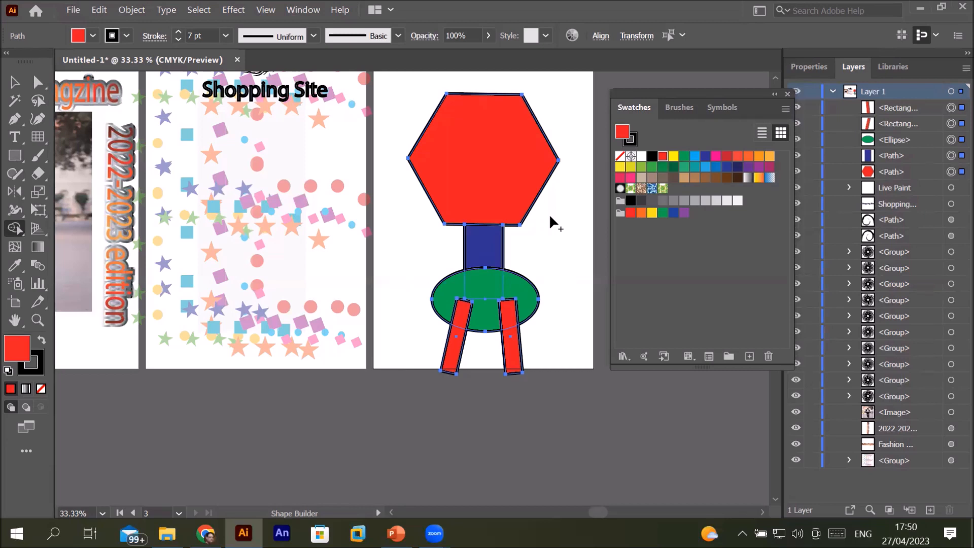
pyautogui.keyDown('alt'); pyautogui.click(459, 312); pyautogui.keyUp('alt')
pyautogui.keyDown('alt'); pyautogui.click(509, 316); pyautogui.keyUp('alt')
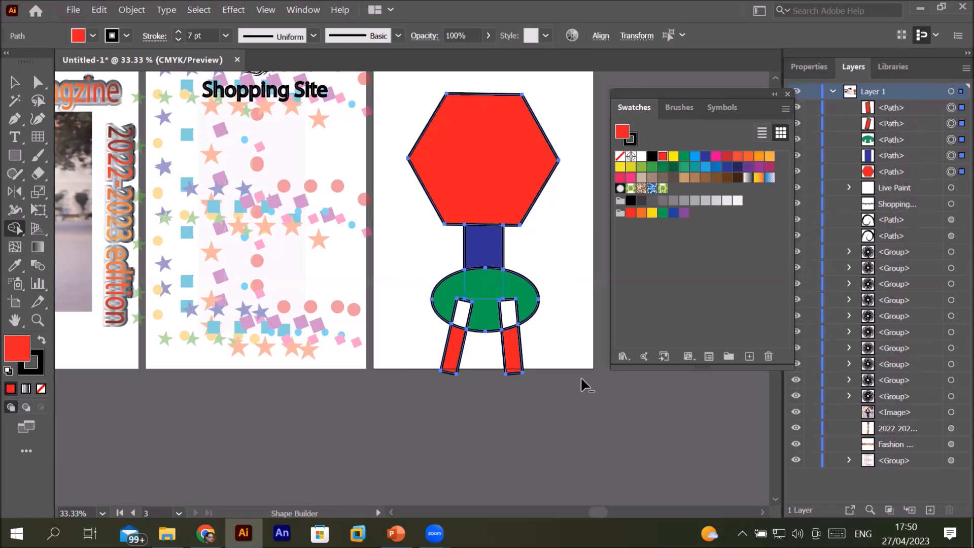
pyautogui.moveTo(525, 308); pyautogui.dragTo(445, 311)
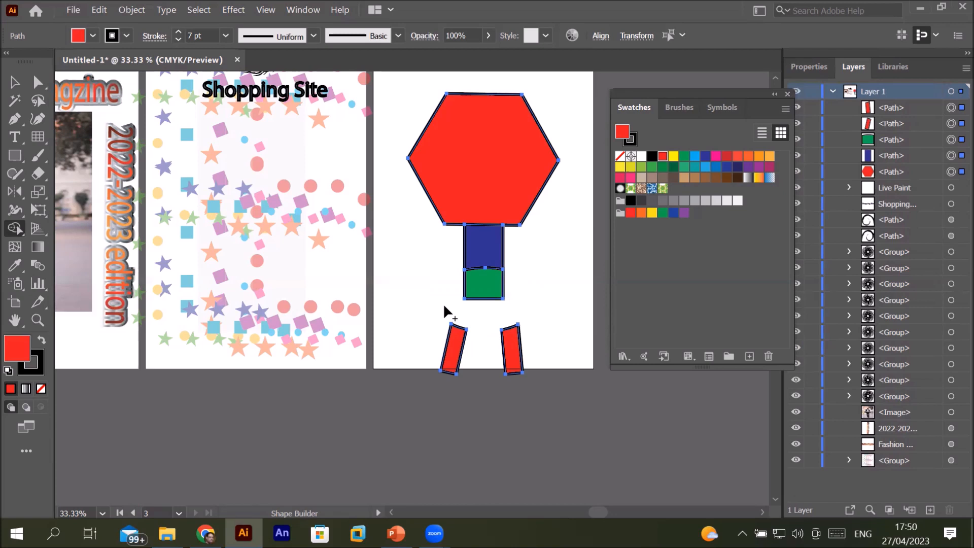
pyautogui.hotkey('ctrl', 'z')
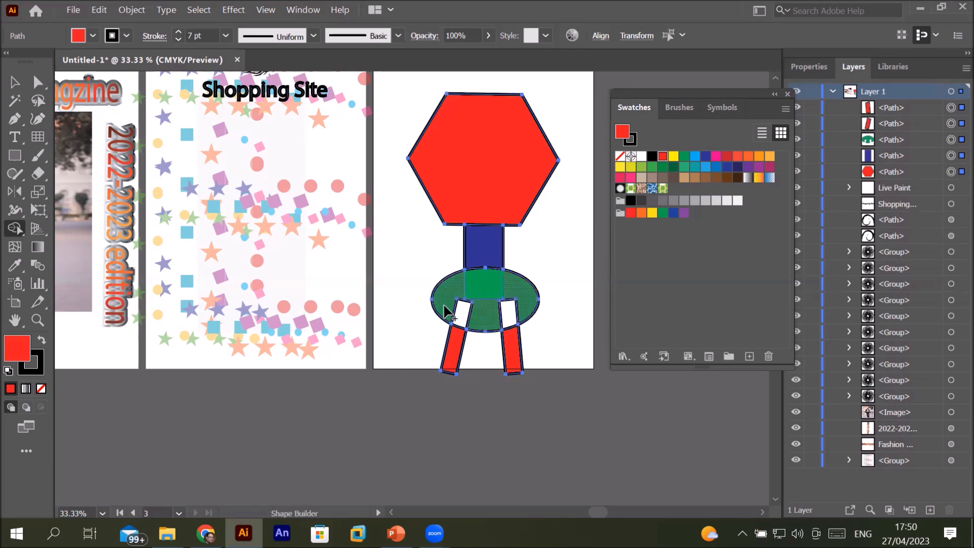
pyautogui.hotkey('ctrl', 'z')
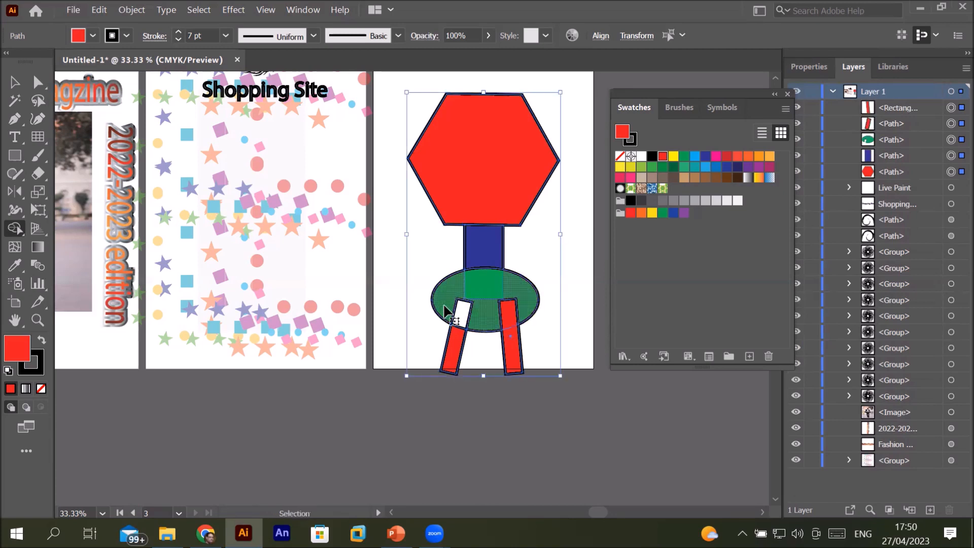
pyautogui.hotkey('ctrl', 'z')
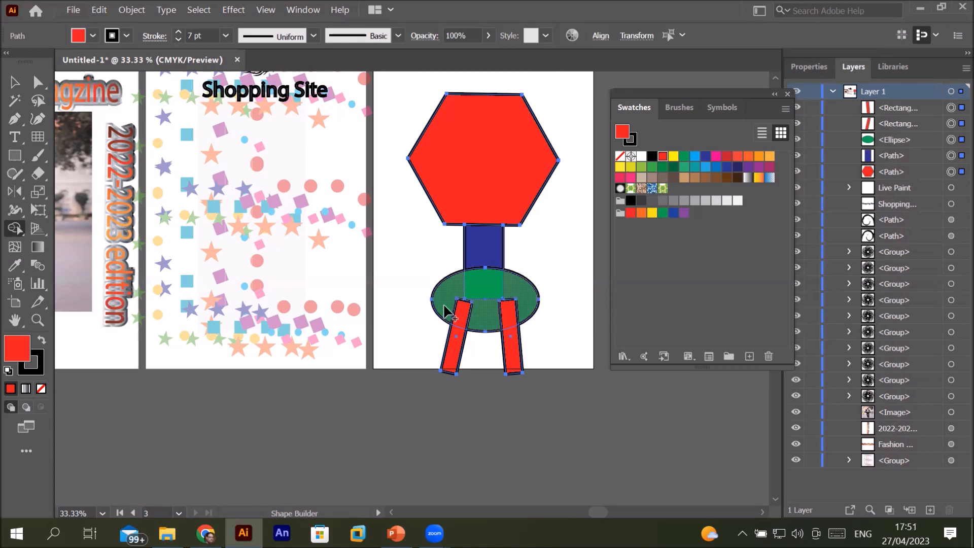
# Try removing the parts of both legs outside the ellipse with Shape Builder, undoing both removals.
pyautogui.click(444, 310)
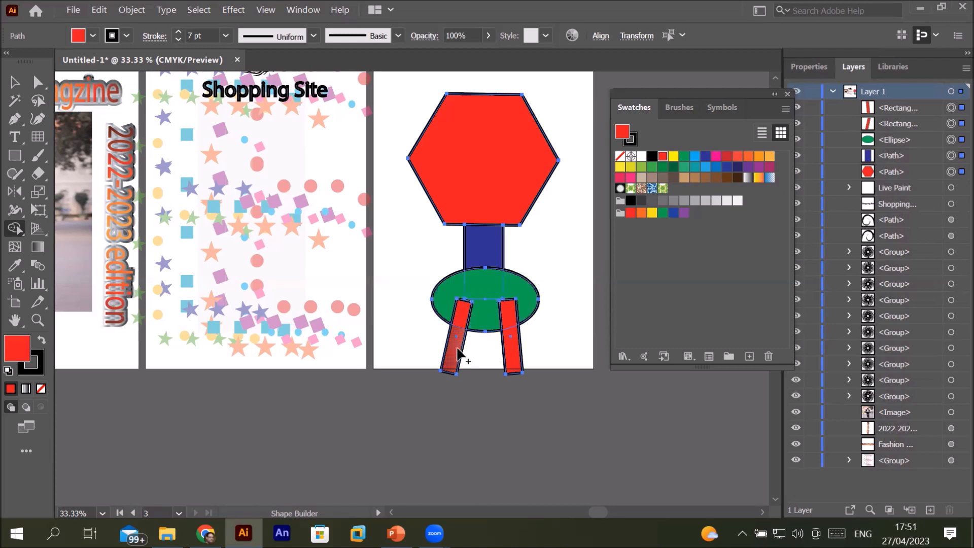
pyautogui.keyDown('alt'); pyautogui.click(516, 349); pyautogui.keyUp('alt')
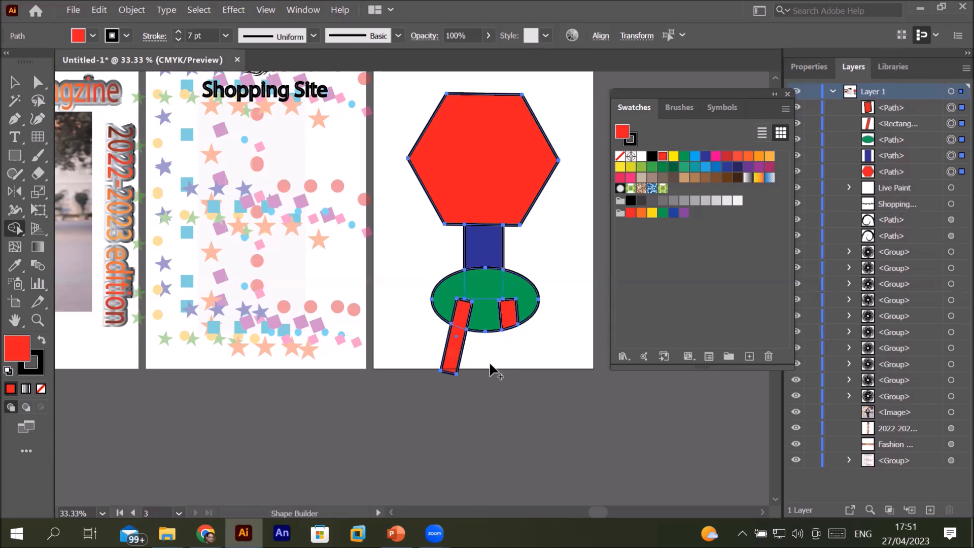
pyautogui.keyDown('alt'); pyautogui.click(459, 353); pyautogui.keyUp('alt')
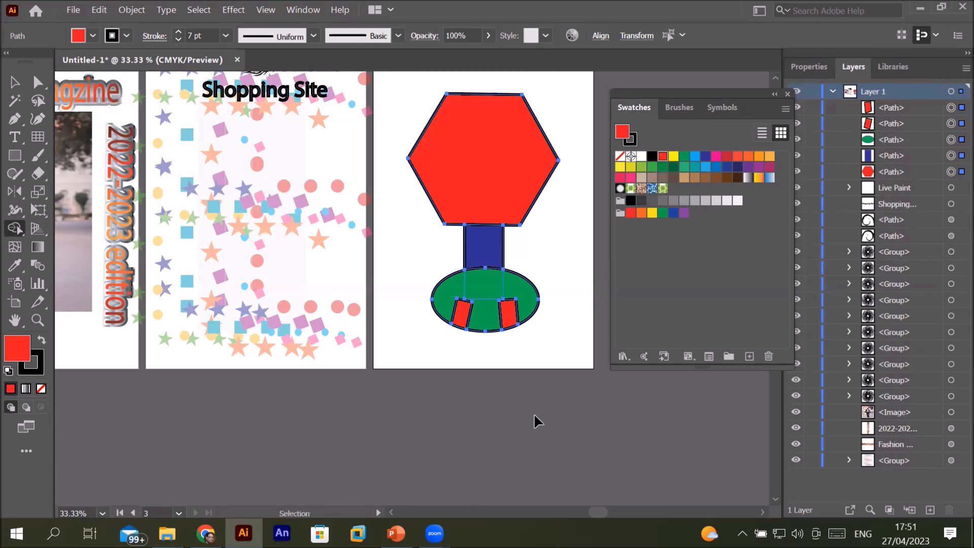
pyautogui.hotkey('ctrl', 'z')
pyautogui.hotkey('ctrl', 'z')
pyautogui.hotkey('shift', 'm')
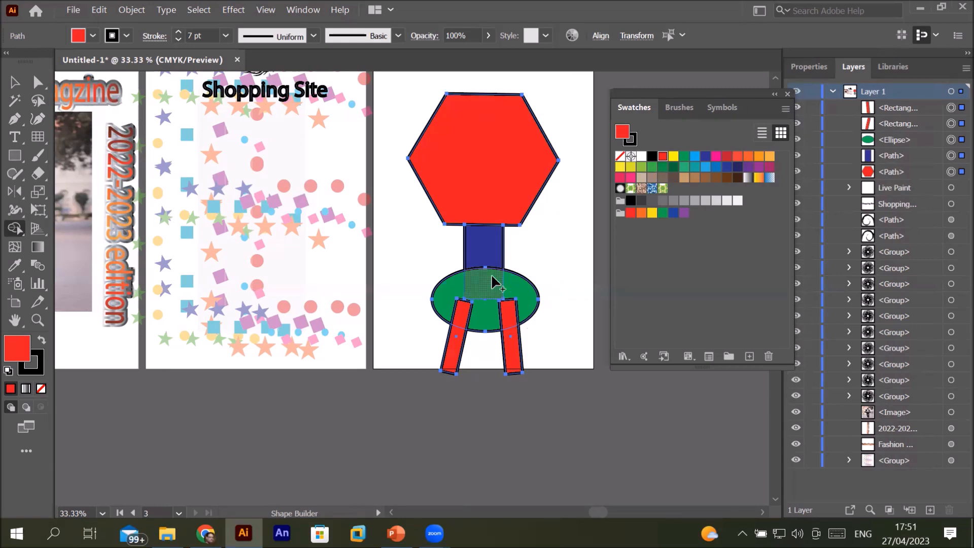
# Merge the neck, the ellipse and the leg ends overlapping it into one red shape with Shape Builder.
pyautogui.moveTo(482, 291); pyautogui.dragTo(479, 253)
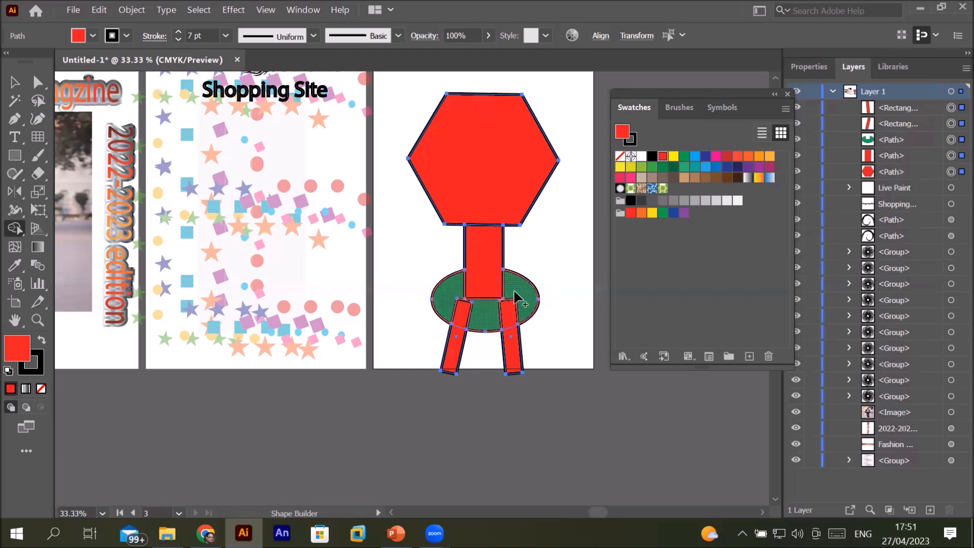
pyautogui.click(500, 333)
pyautogui.moveTo(474, 284)
pyautogui.mouseDown()
pyautogui.moveTo(461, 311)
pyautogui.moveTo(467, 330)
pyautogui.mouseUp()
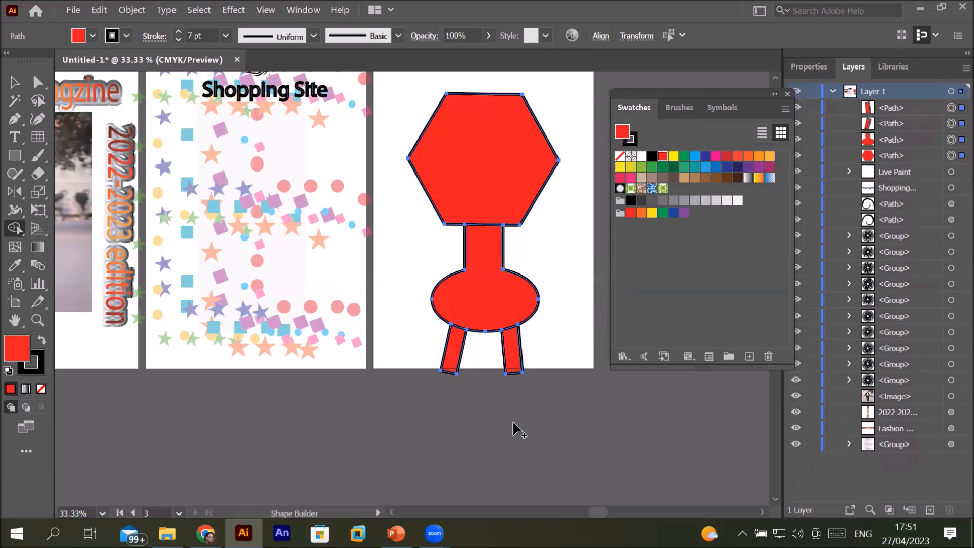
# Undo all the Shape Builder merges, including the one between the hexagon and the neck overlap.
pyautogui.hotkey('ctrl', 'z')
pyautogui.hotkey('ctrl', 'z')
pyautogui.hotkey('ctrl', 'z')
pyautogui.hotkey('ctrl', 'z')
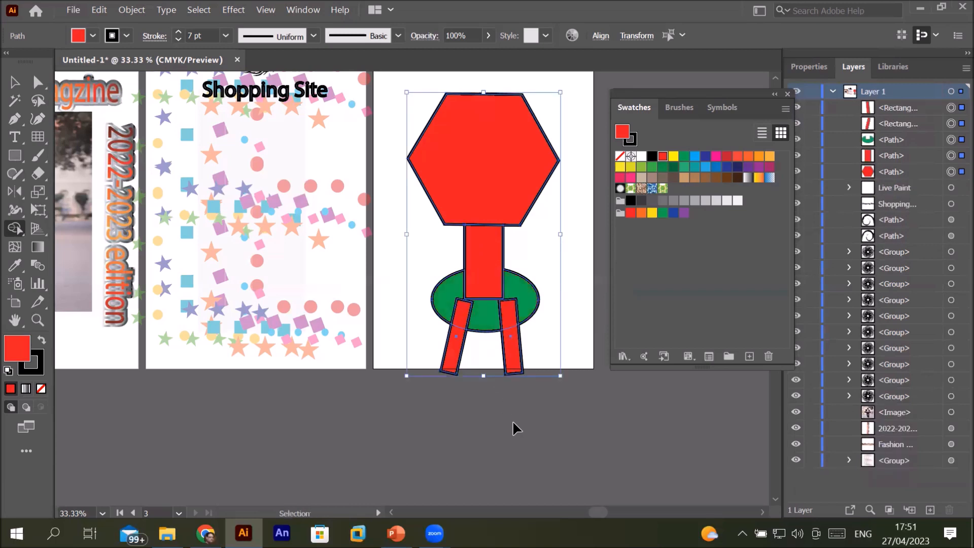
pyautogui.hotkey('ctrl', 'z')
pyautogui.hotkey('ctrl', 'z')
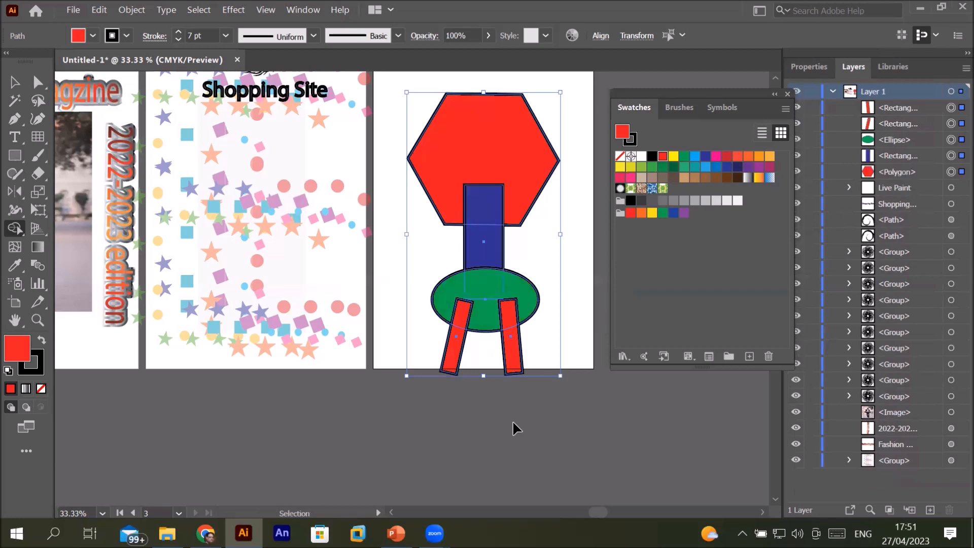
# Move the red hexagon up until it is clear of the blue neck rectangle, and deselect it.
pyautogui.click(14, 82)
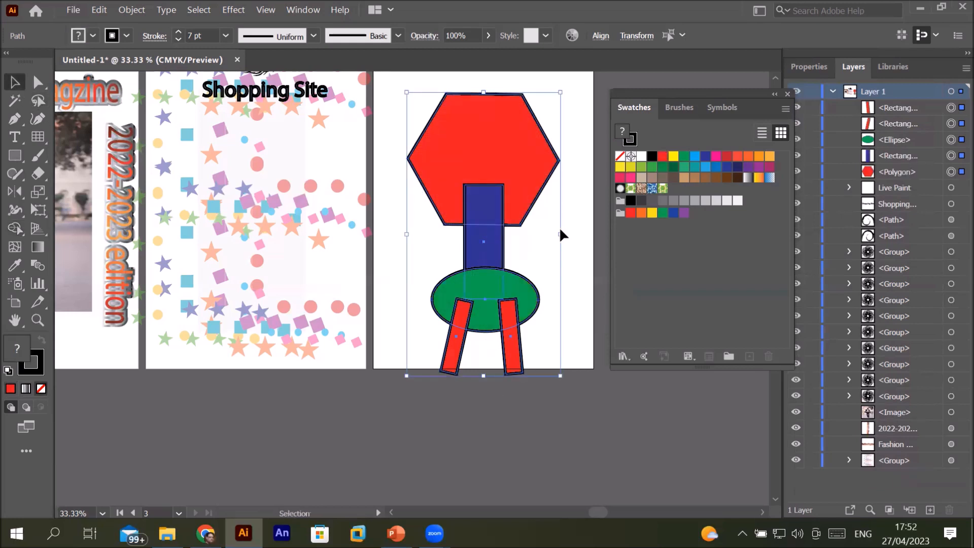
pyautogui.click(579, 226)
pyautogui.moveTo(505, 145); pyautogui.dragTo(507, 95)
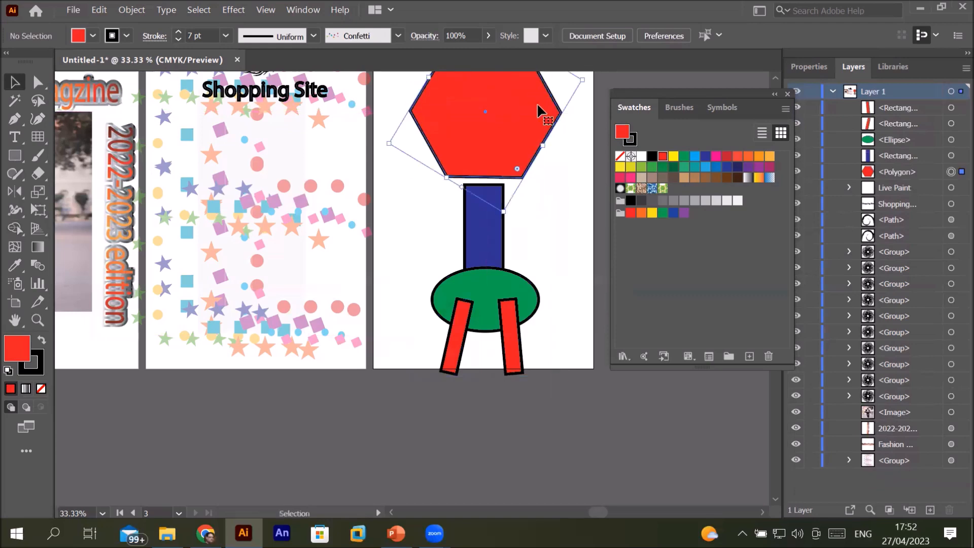
pyautogui.scroll(-1, 564, 104)
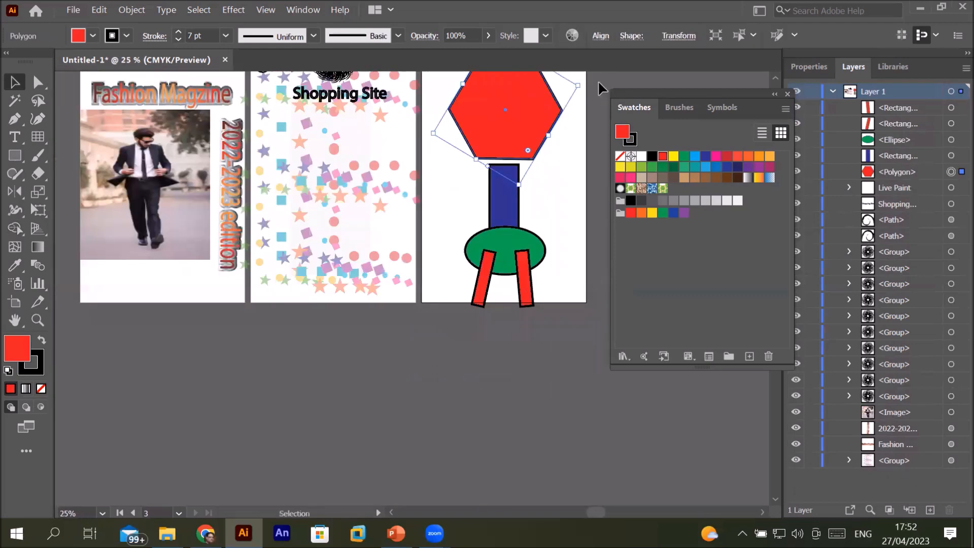
pyautogui.scroll(3, 780, 80)
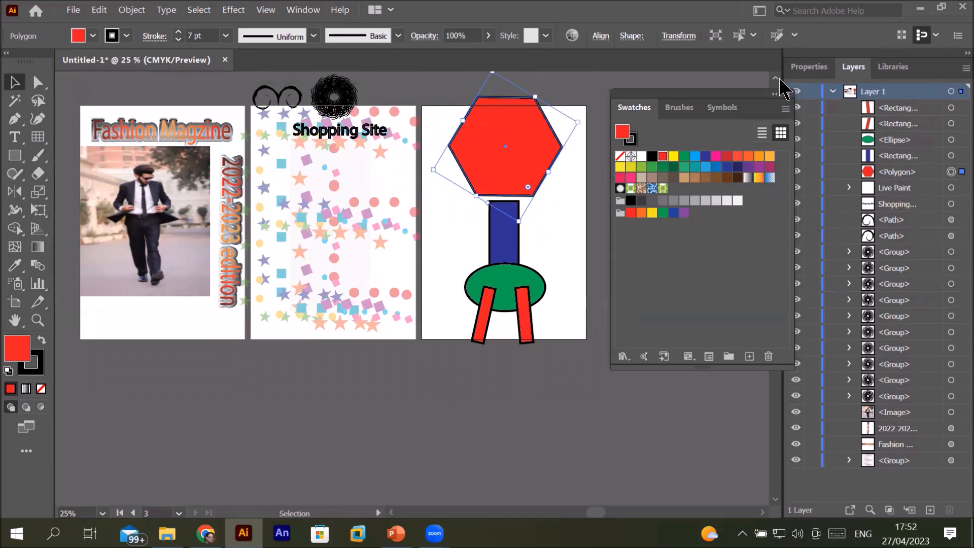
pyautogui.click(436, 93)
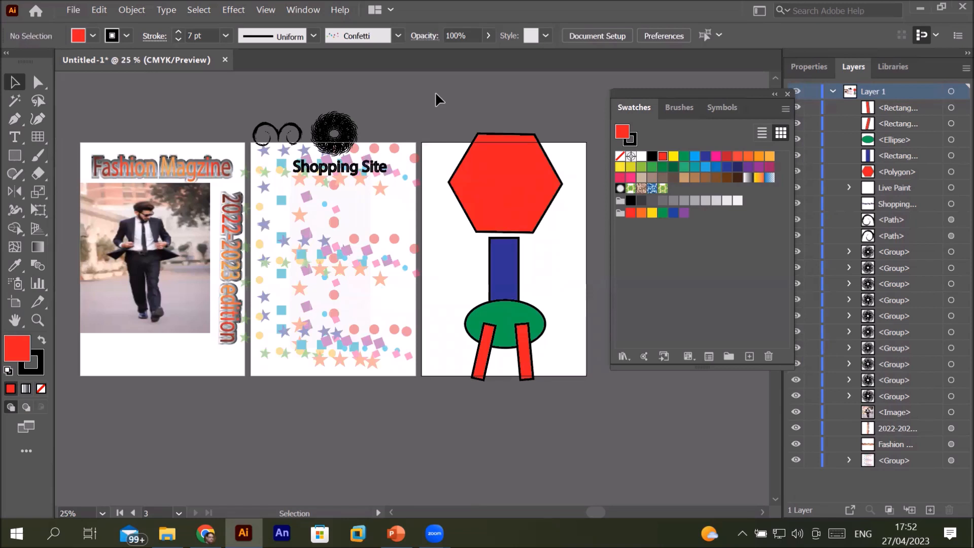
# Select all the figure's shapes and try merging the detached hexagon with the neck using Shape Builder.
pyautogui.click(499, 221)
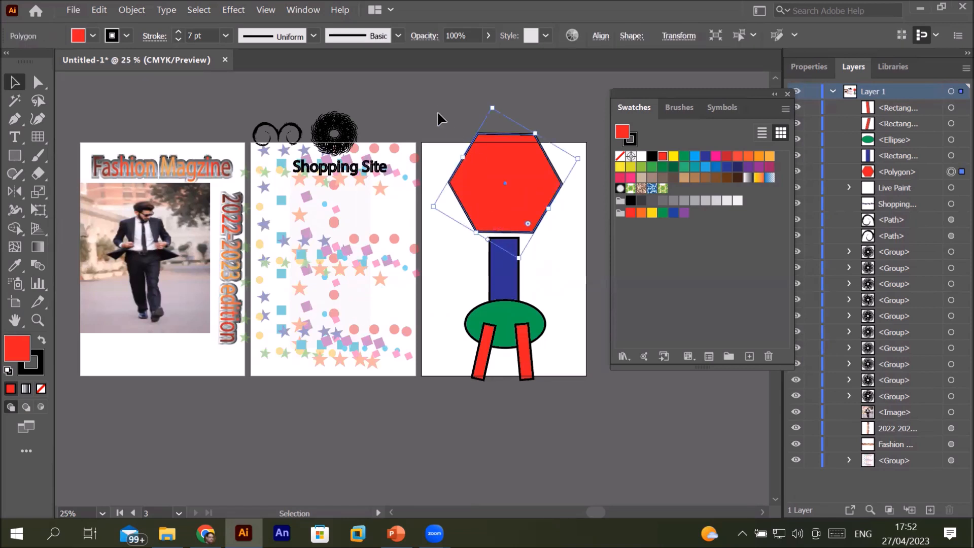
pyautogui.moveTo(435, 92)
pyautogui.mouseDown()
pyautogui.moveTo(470, 252)
pyautogui.moveTo(564, 426)
pyautogui.mouseUp()
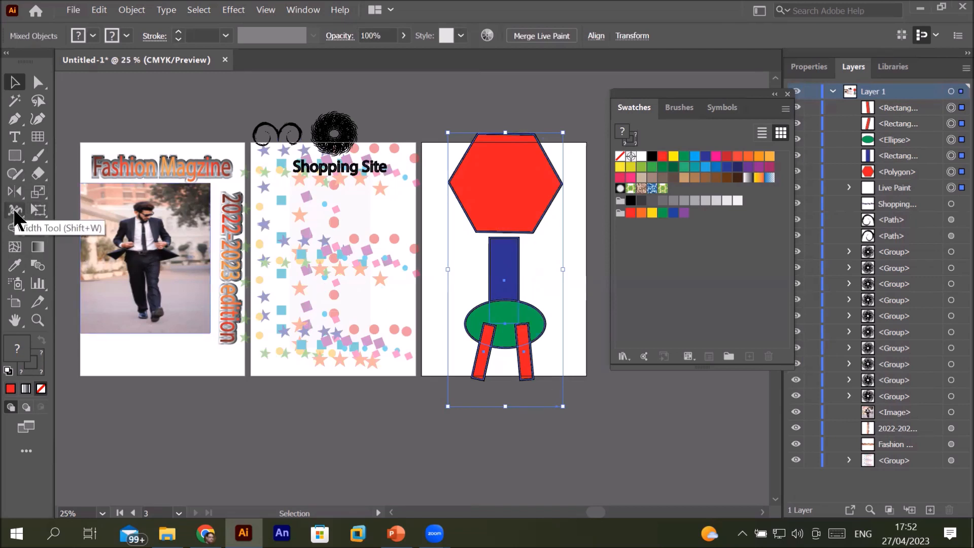
pyautogui.click(11, 229)
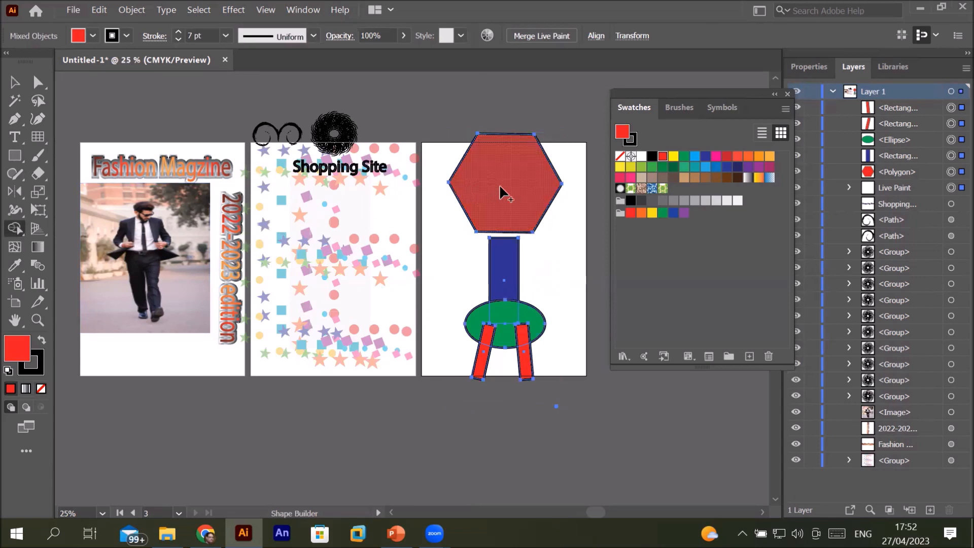
pyautogui.press('alt')
pyautogui.moveTo(511, 202); pyautogui.dragTo(502, 274)
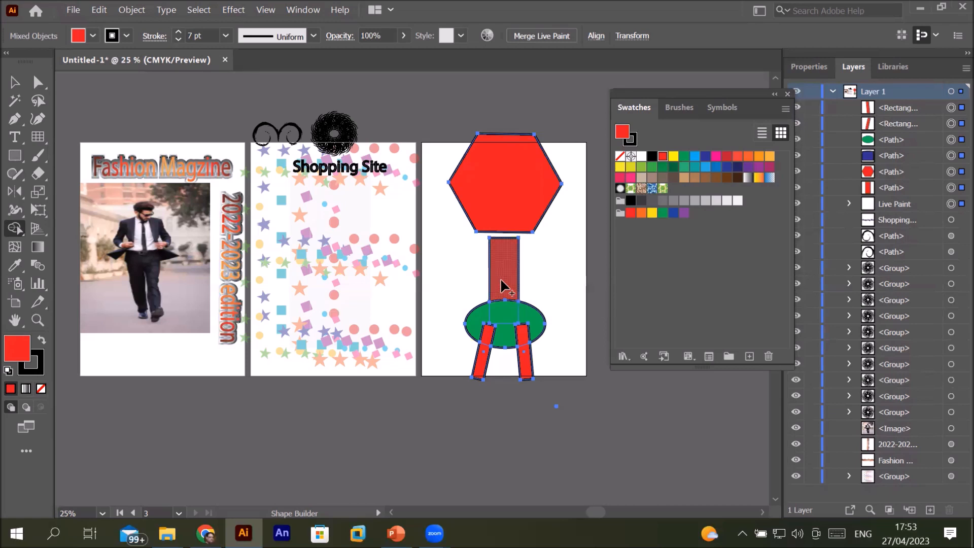
pyautogui.scroll(6, 504, 293)
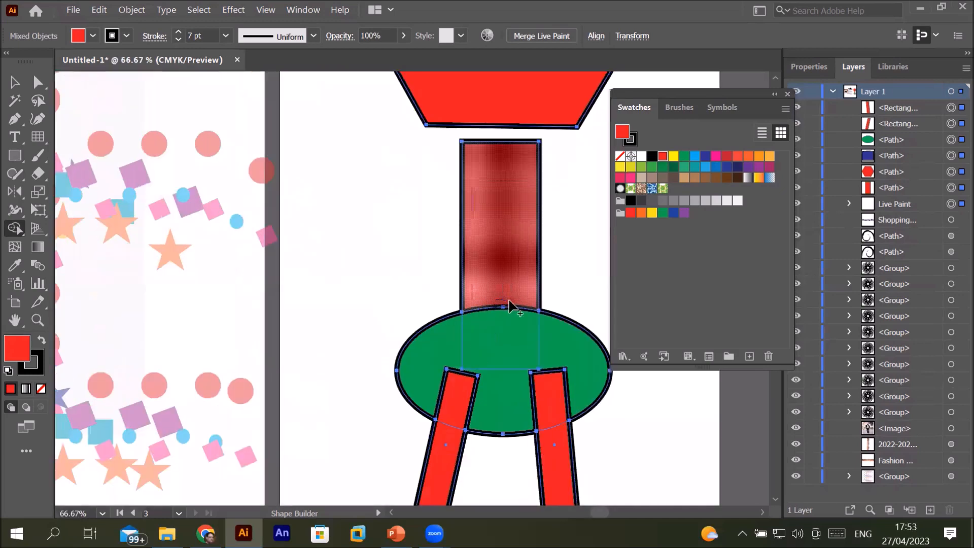
# Merge the neck, the ellipse and the leg ends overlapping it into one red shape with Shape Builder, leaving the hexagon detached.
pyautogui.moveTo(482, 272); pyautogui.dragTo(493, 407)
pyautogui.scroll(-3, 492, 404)
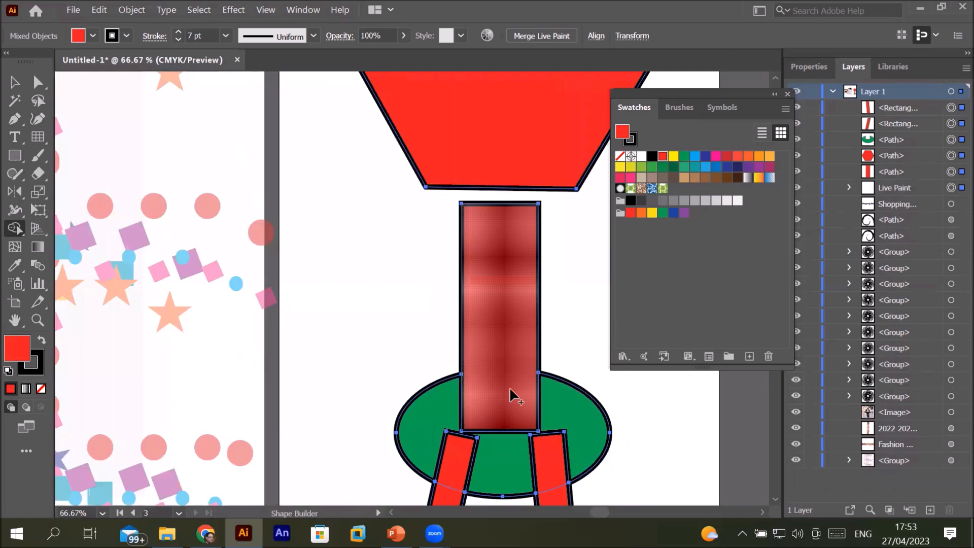
pyautogui.moveTo(429, 408); pyautogui.dragTo(531, 413)
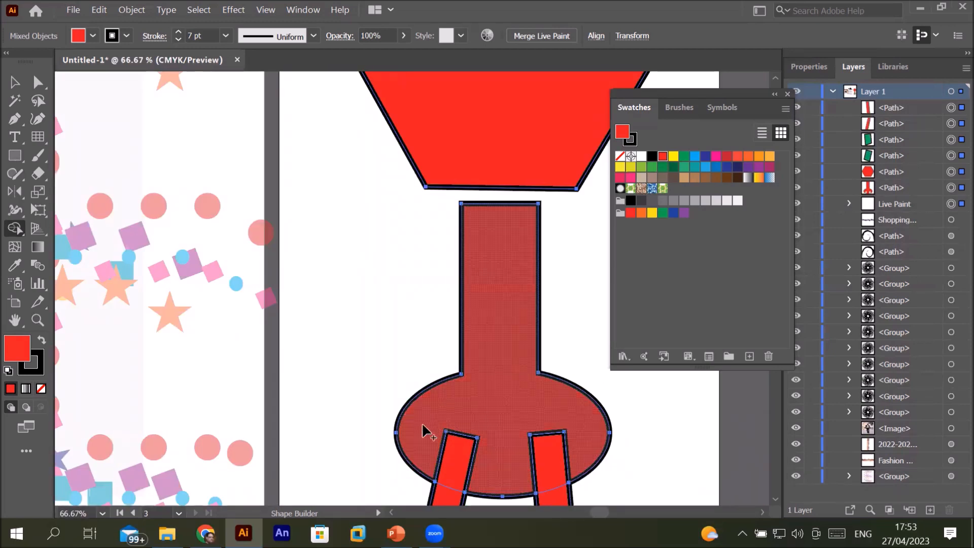
pyautogui.moveTo(518, 467); pyautogui.dragTo(520, 468)
pyautogui.moveTo(585, 434); pyautogui.dragTo(485, 474)
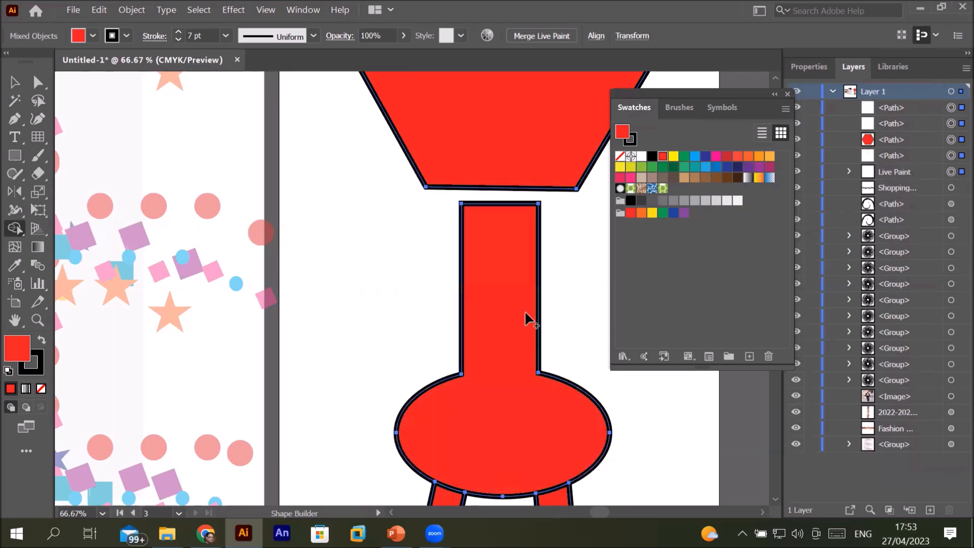
pyautogui.scroll(-3, 525, 310)
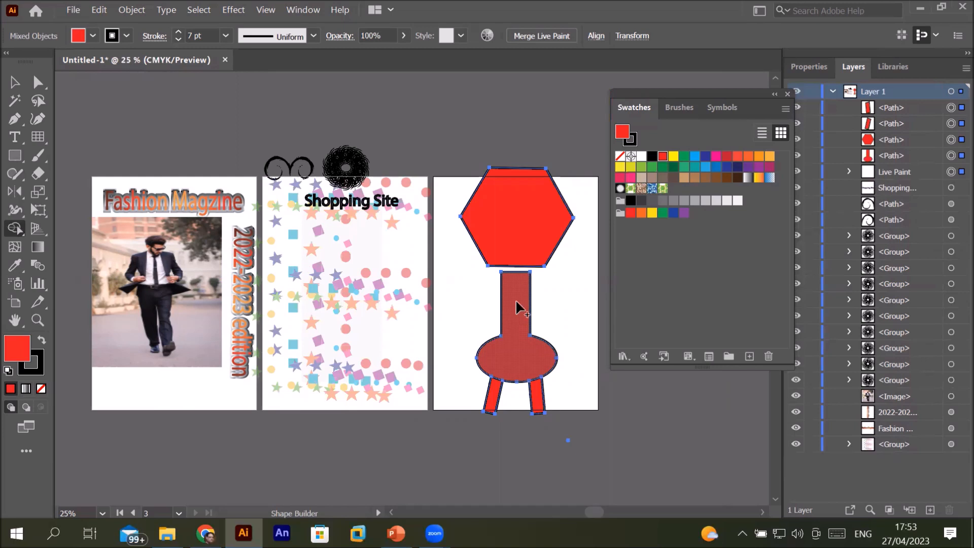
pyautogui.moveTo(515, 299); pyautogui.dragTo(516, 301)
# Select all the figure's shapes on the third artboard and delete them.
pyautogui.click(19, 232)
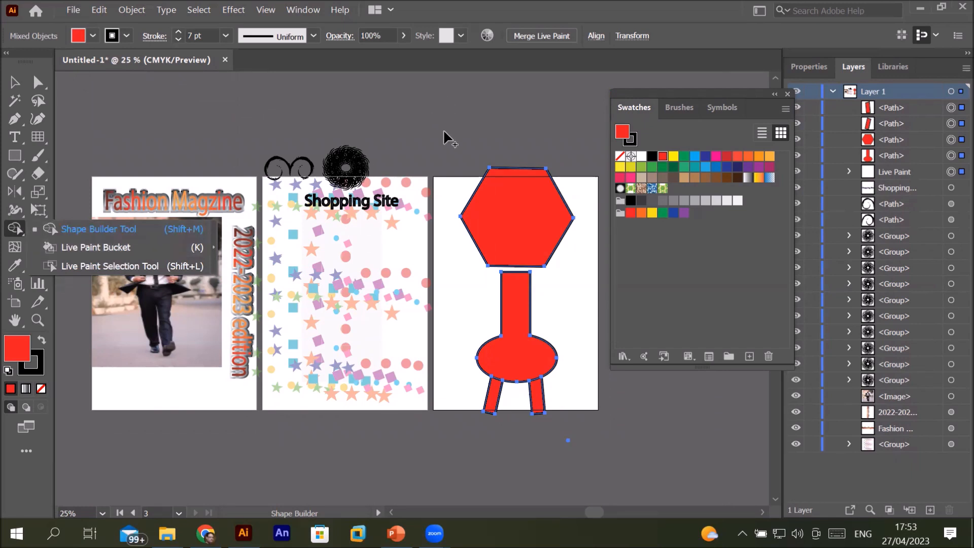
pyautogui.click(15, 82)
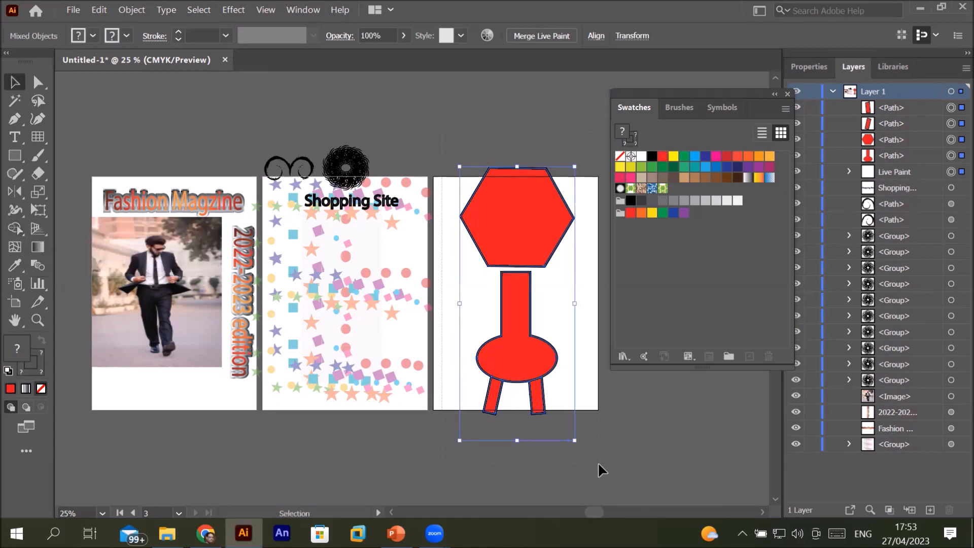
pyautogui.press('Delete')
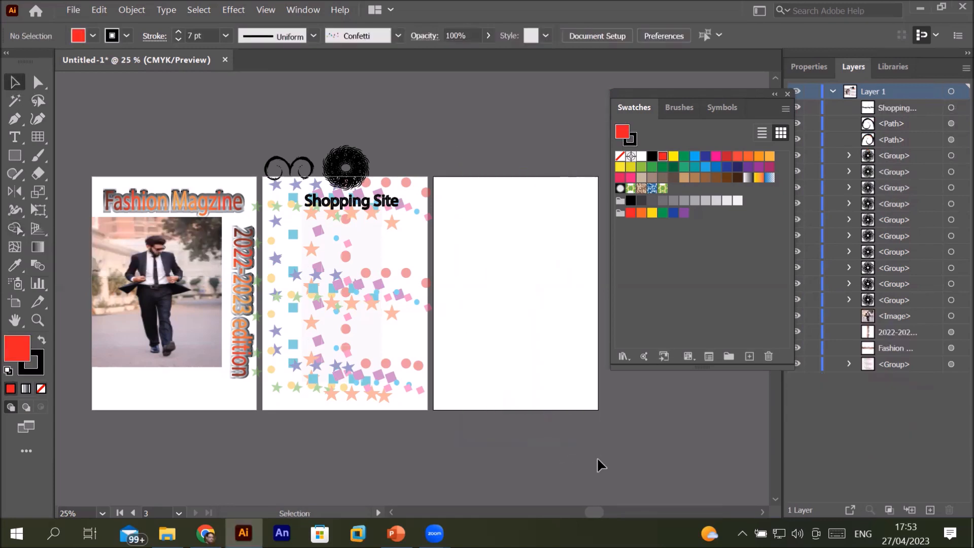
# Draw a red rectangular grid with eight columns and nine rows on the empty third artboard, and delete it.
pyautogui.hscroll(3, 598, 459)
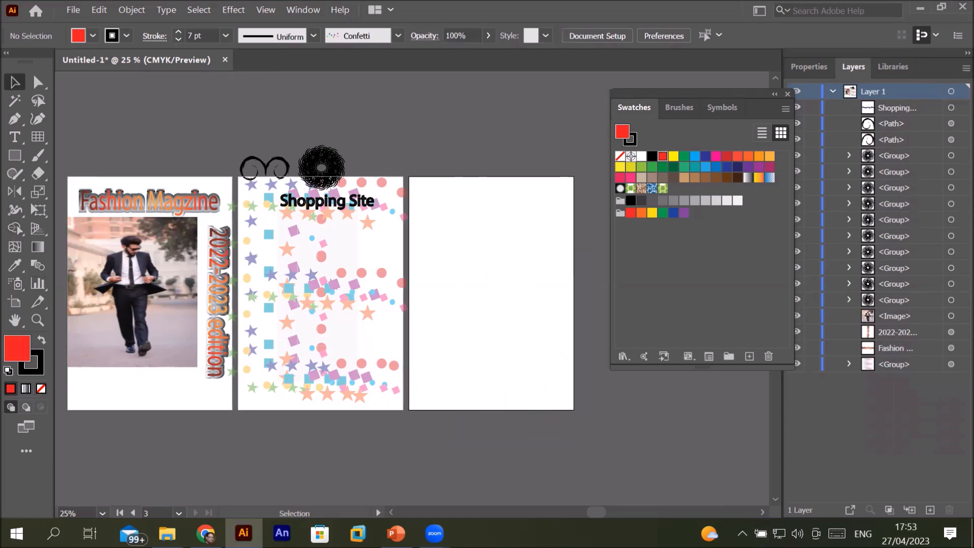
pyautogui.scroll(2, 543, 255)
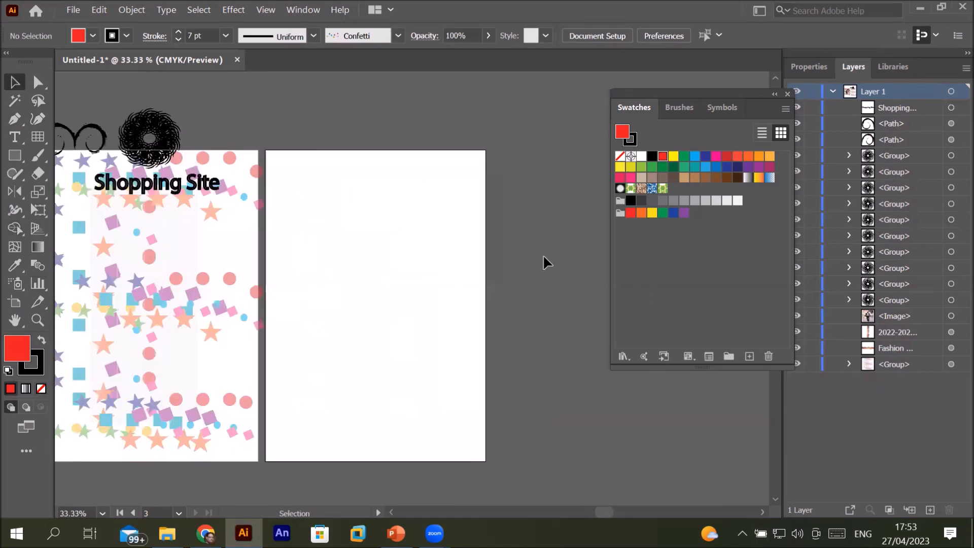
pyautogui.scroll(-1, 505, 193)
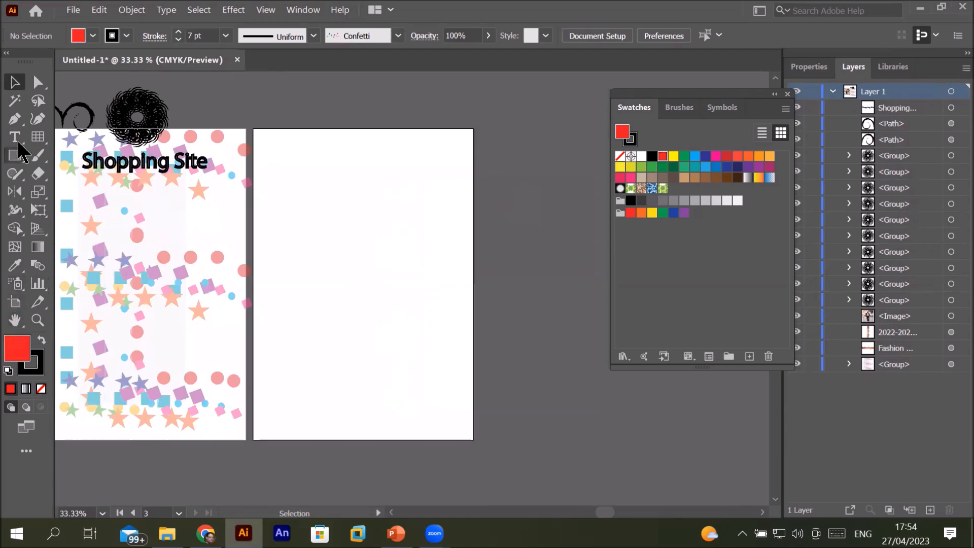
pyautogui.click(37, 136)
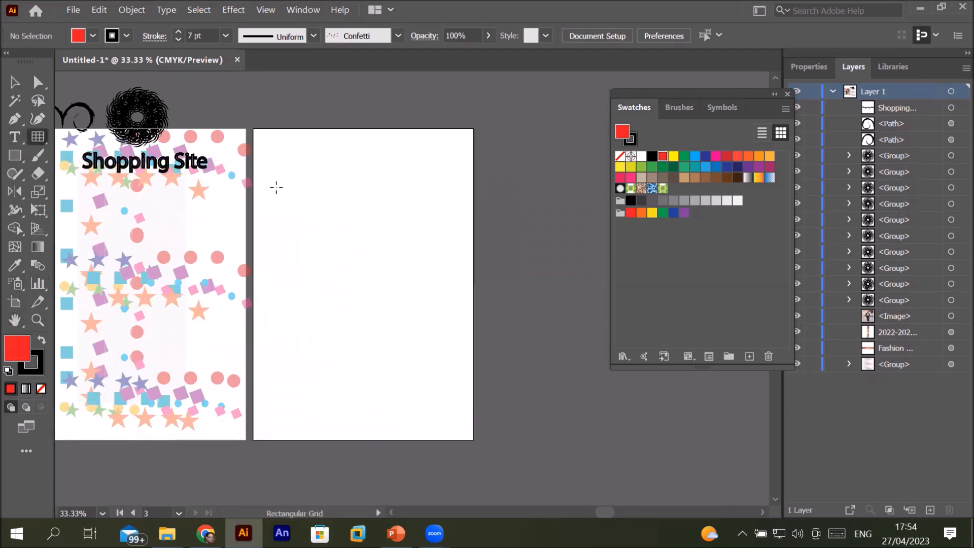
pyautogui.moveTo(268, 196); pyautogui.dragTo(456, 410)
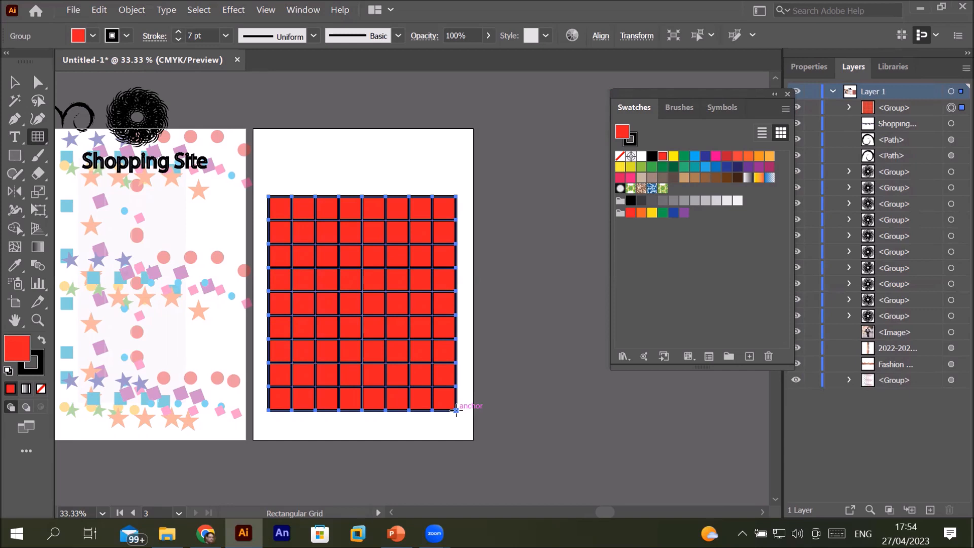
pyautogui.press('Delete')
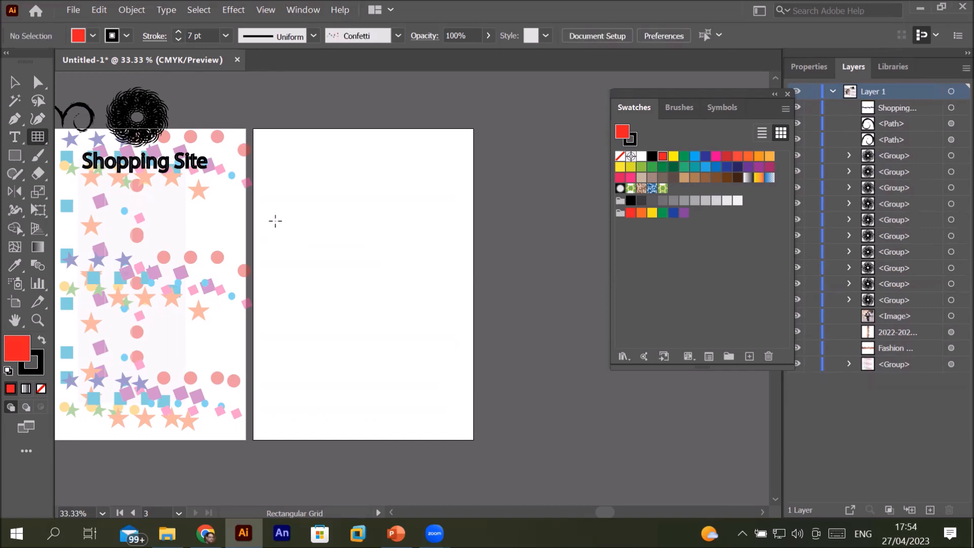
# Draw a rectangular grid about 177 by 202 mm on the third artboard, with two columns and three rows.
pyautogui.moveTo(269, 193); pyautogui.dragTo(455, 406)
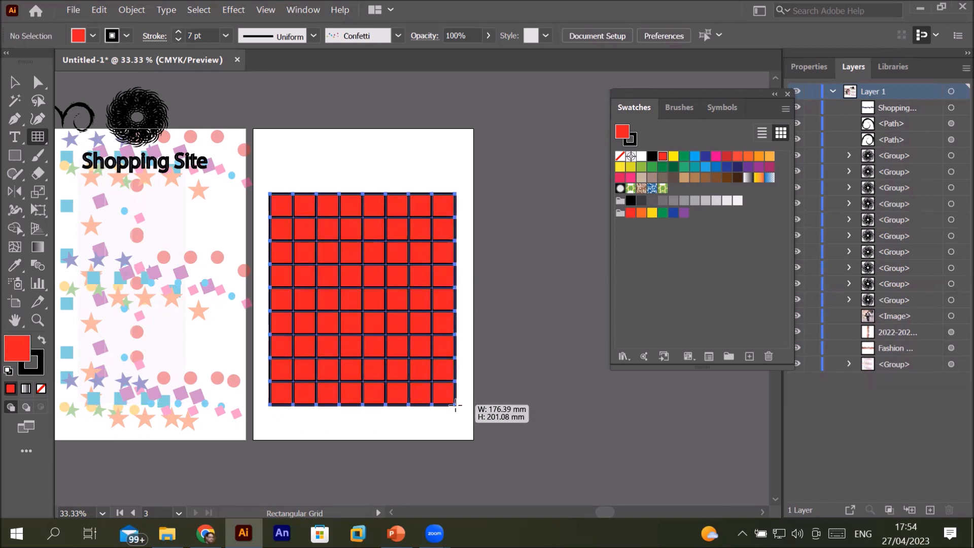
pyautogui.press('Left')
pyautogui.press('Left')
pyautogui.press('Left')
pyautogui.press('Left')
pyautogui.press('Left')
pyautogui.moveTo(455, 406); pyautogui.dragTo(455, 404)
pyautogui.press('Left')
pyautogui.press('Right')
pyautogui.press('Right')
pyautogui.press('Up')
pyautogui.press('Up')
pyautogui.press('Up')
pyautogui.press('Up')
pyautogui.press('Up')
pyautogui.press('Down')
pyautogui.press('Down')
pyautogui.press('Down')
pyautogui.press('Down')
pyautogui.press('Down')
pyautogui.press('Down')
pyautogui.press('Down')
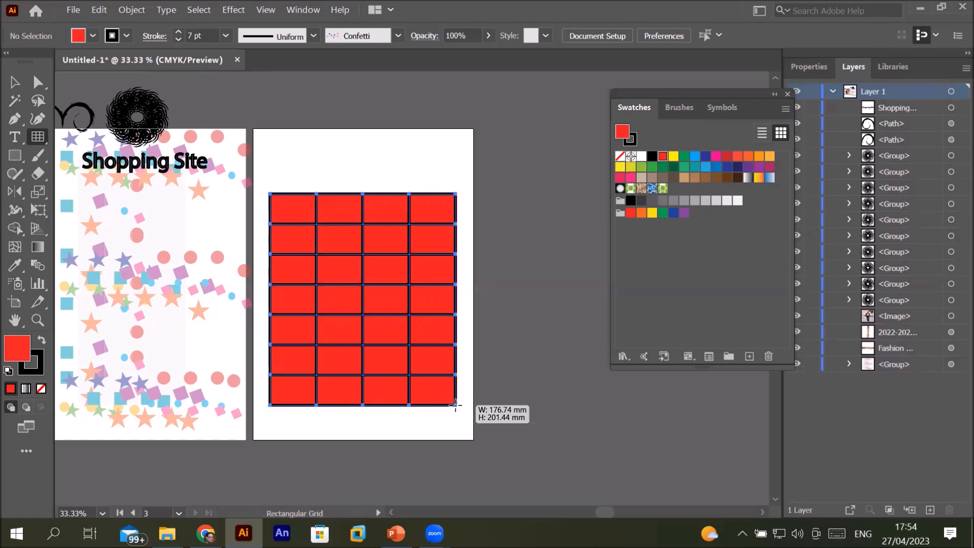
pyautogui.moveTo(455, 404); pyautogui.dragTo(456, 405)
pyautogui.press('Left')
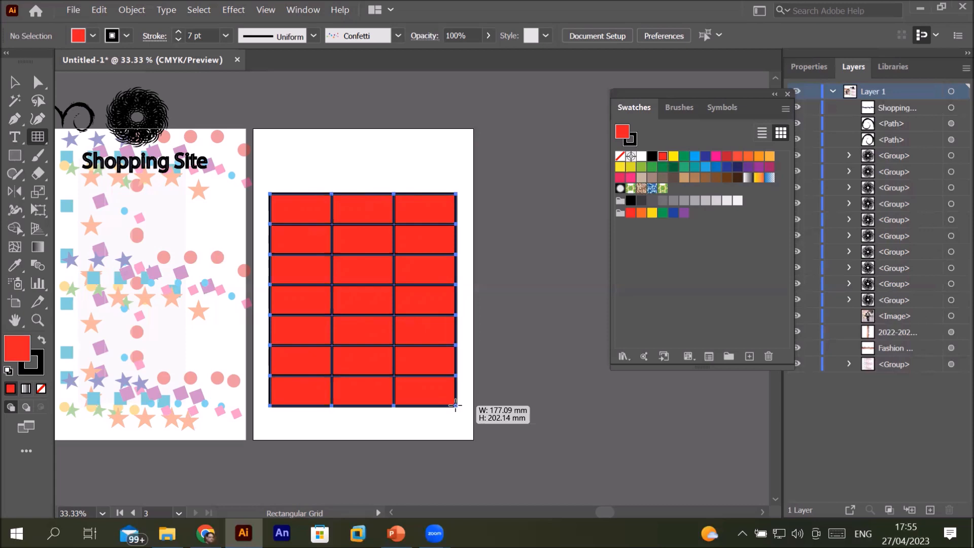
pyautogui.press('Left')
pyautogui.press('Down')
pyautogui.press('Down')
pyautogui.press('Down')
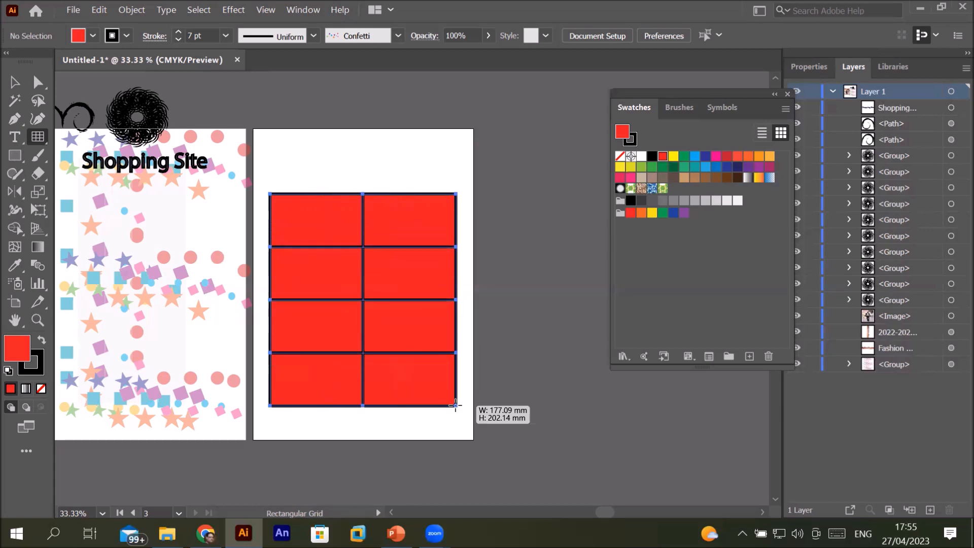
pyautogui.press('Down')
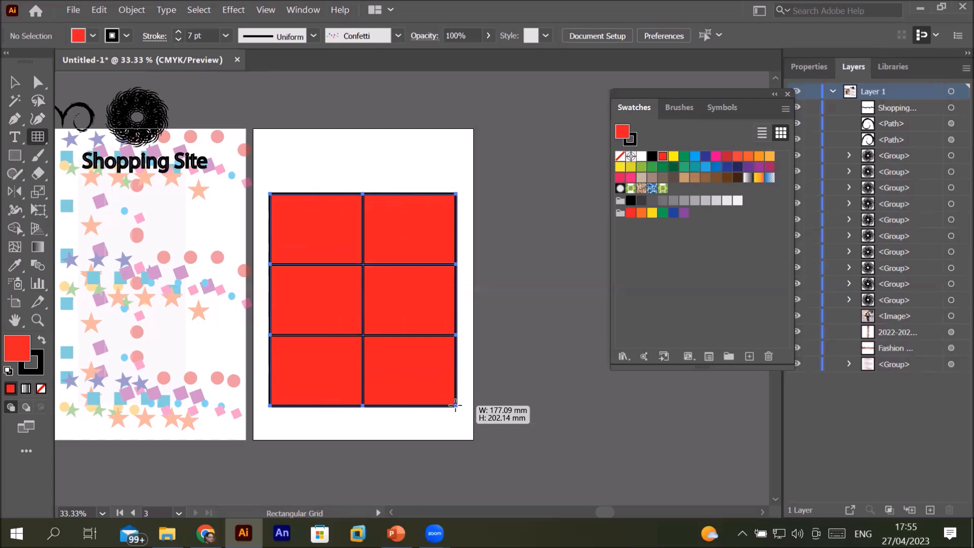
pyautogui.moveTo(455, 404); pyautogui.dragTo(455, 405)
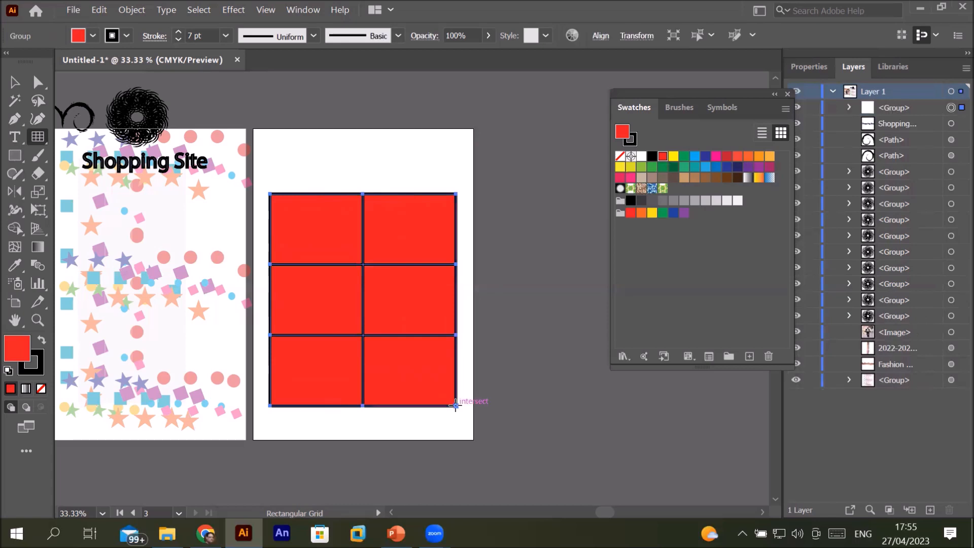
pyautogui.click(15, 141)
pyautogui.click(288, 152)
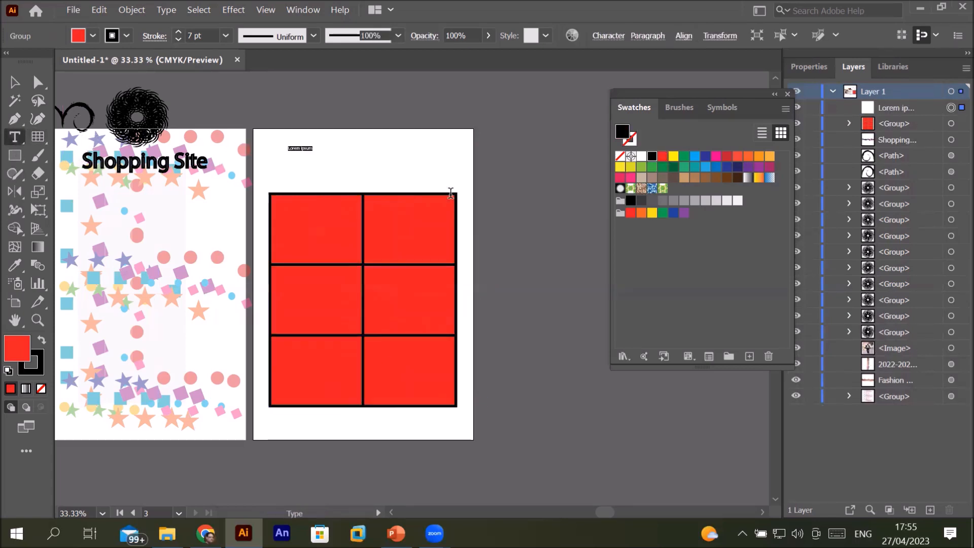
pyautogui.write('S')
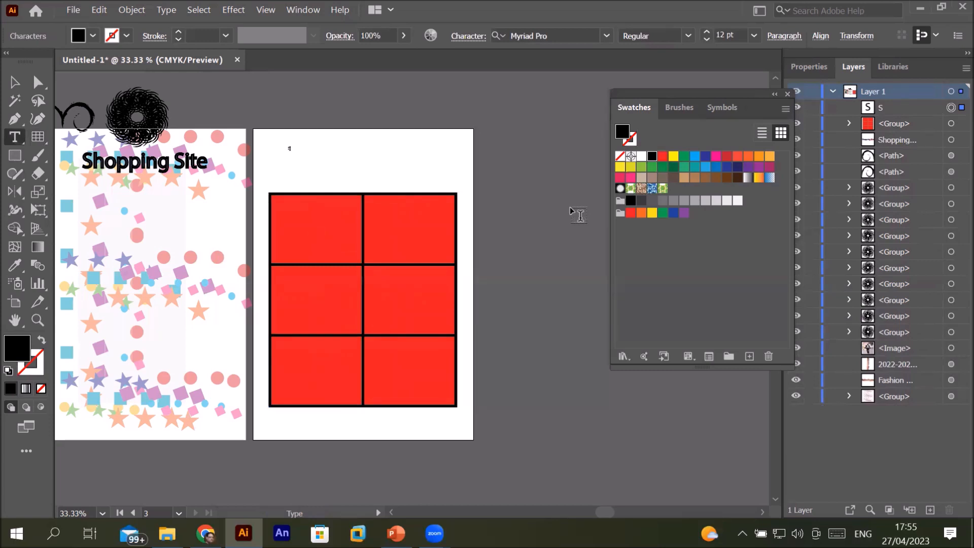
pyautogui.press('BackSpace')
pyautogui.press('Escape')
pyautogui.hotkey('shift', 'c')
pyautogui.press('a')
pyautogui.press('t')
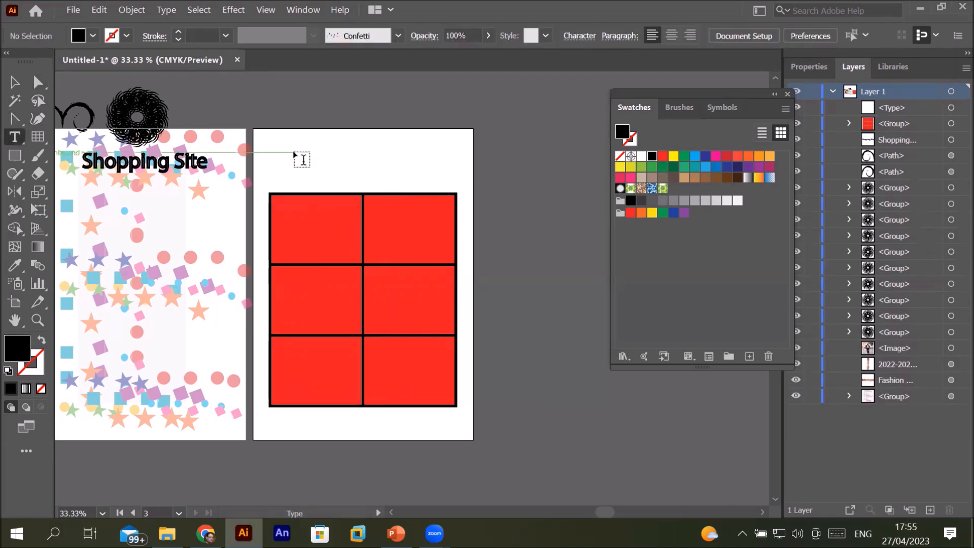
# Add the text "Product Catalog" in the empty area above the grid.
pyautogui.scroll(3, 300, 160)
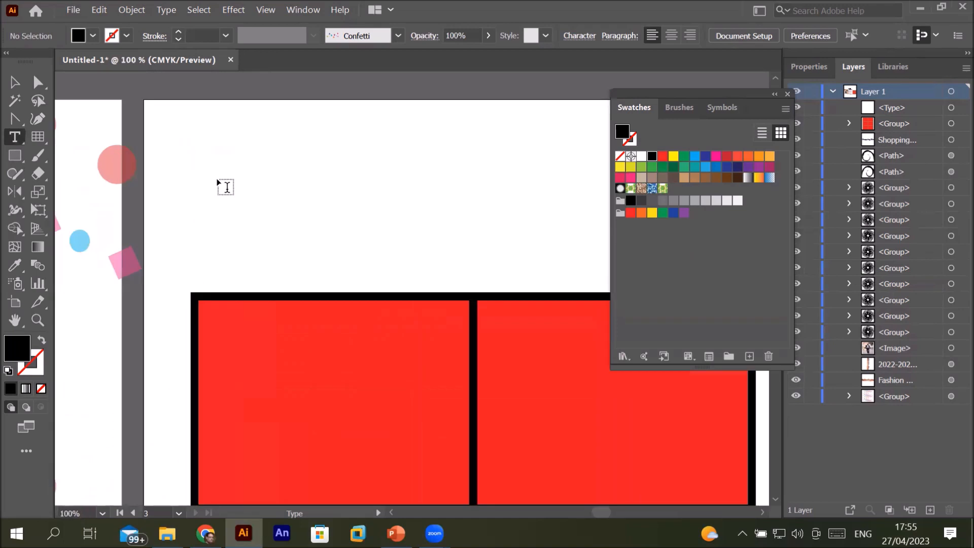
pyautogui.click(264, 163)
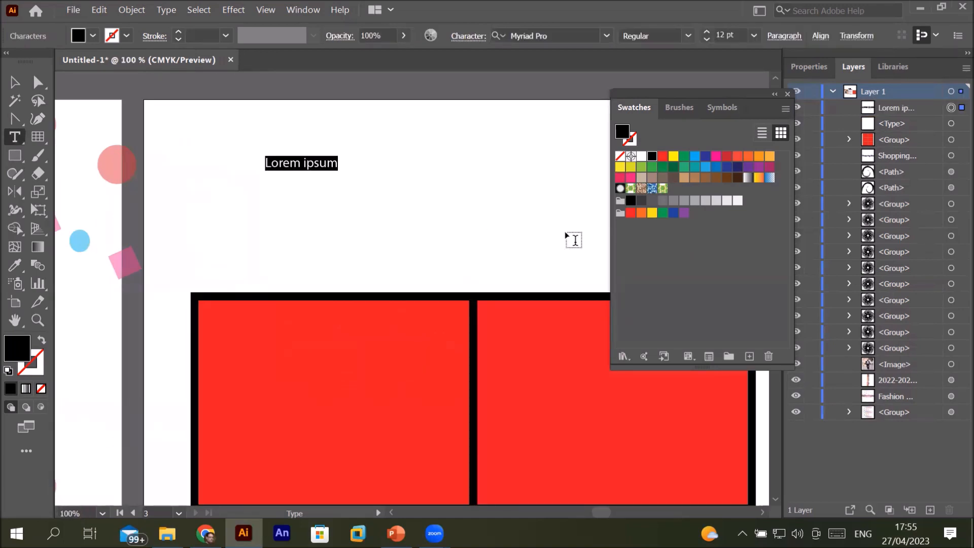
pyautogui.write('Product C')
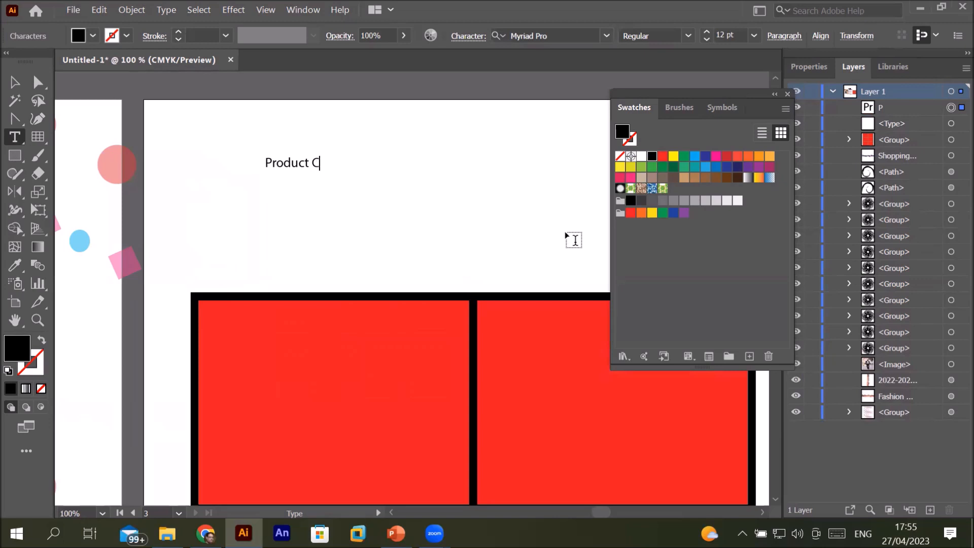
pyautogui.write('atalogo')
pyautogui.press('BackSpace')
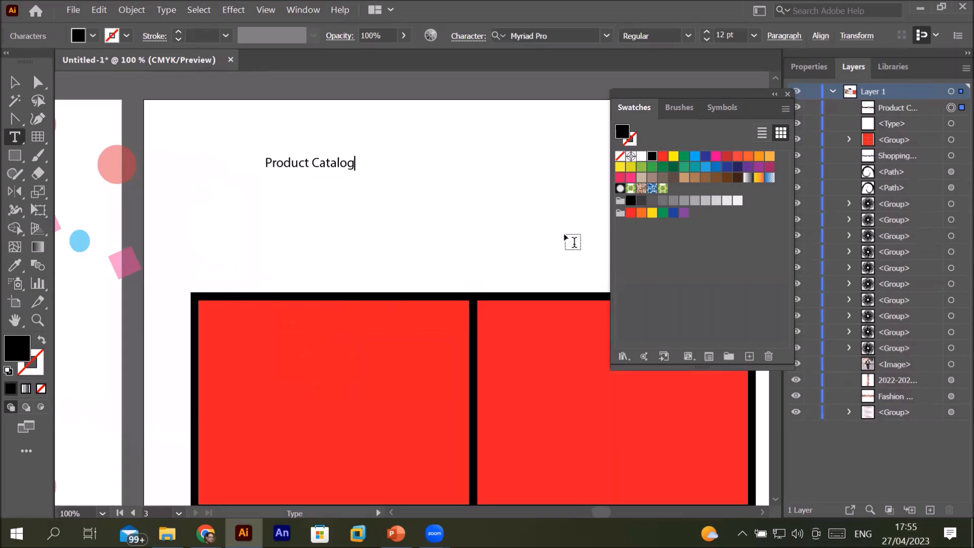
# Enlarge the "Product Catalog" title and move it slightly down so it sits centred above the grid.
pyautogui.scroll(-1, 565, 237)
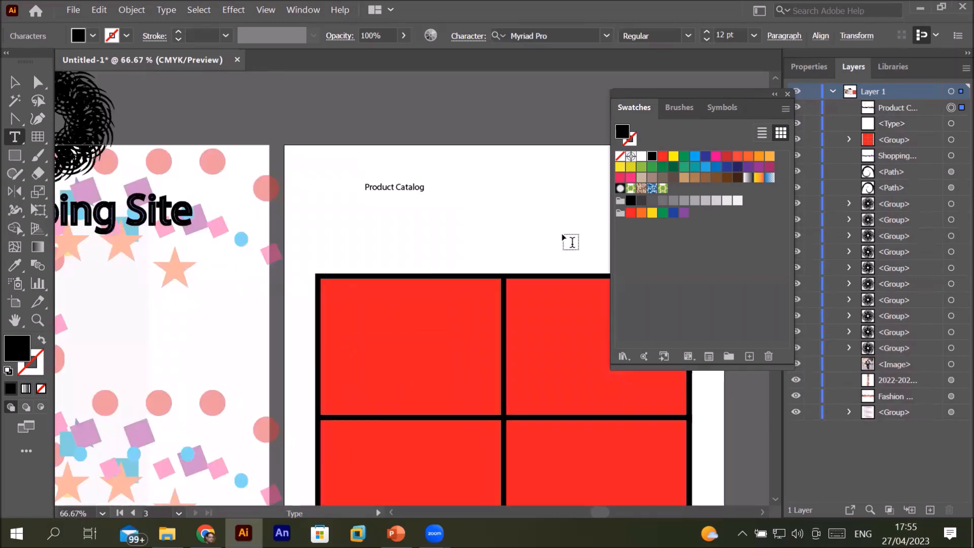
pyautogui.click(775, 95)
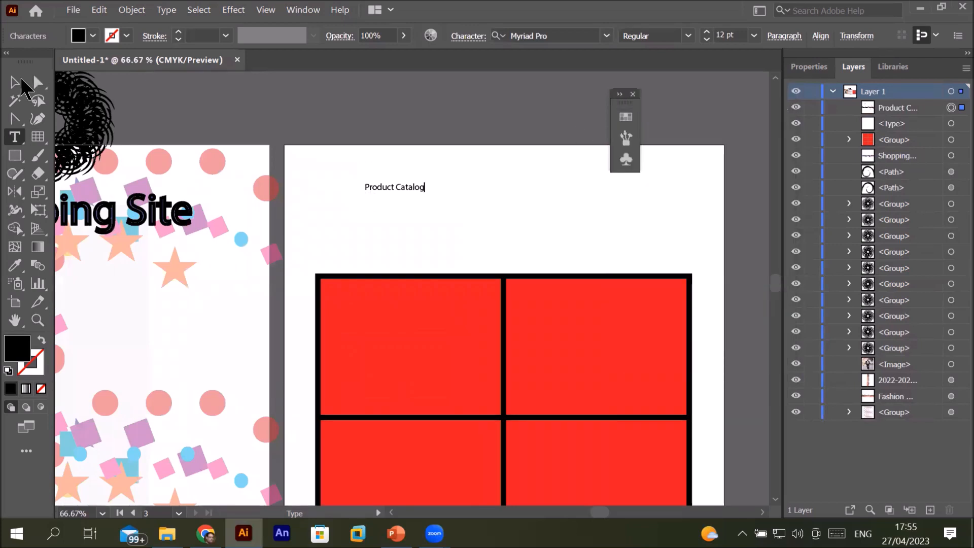
pyautogui.click(14, 82)
pyautogui.moveTo(423, 194); pyautogui.dragTo(633, 249)
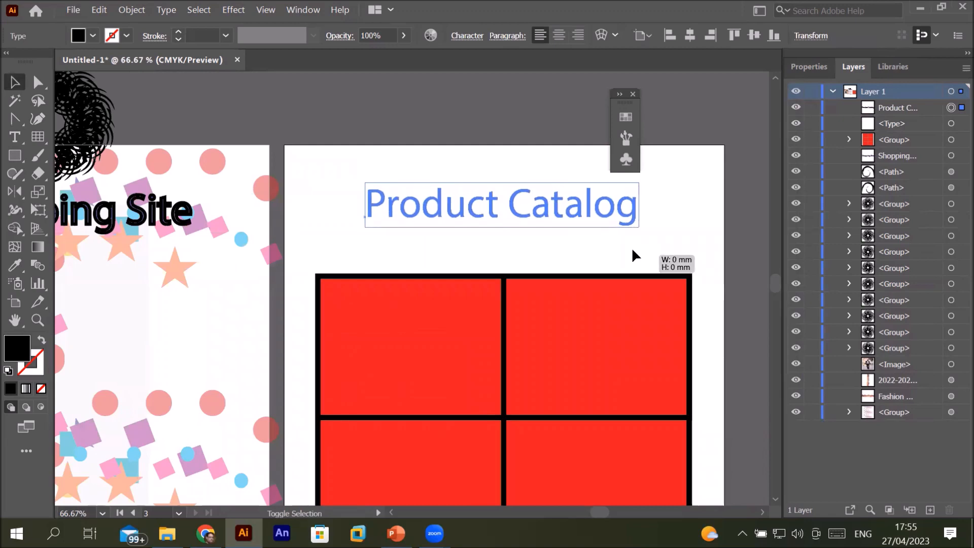
pyautogui.moveTo(563, 219)
pyautogui.mouseDown()
pyautogui.moveTo(551, 239)
pyautogui.moveTo(563, 238)
pyautogui.moveTo(558, 232)
pyautogui.mouseUp()
pyautogui.scroll(-2, 558, 231)
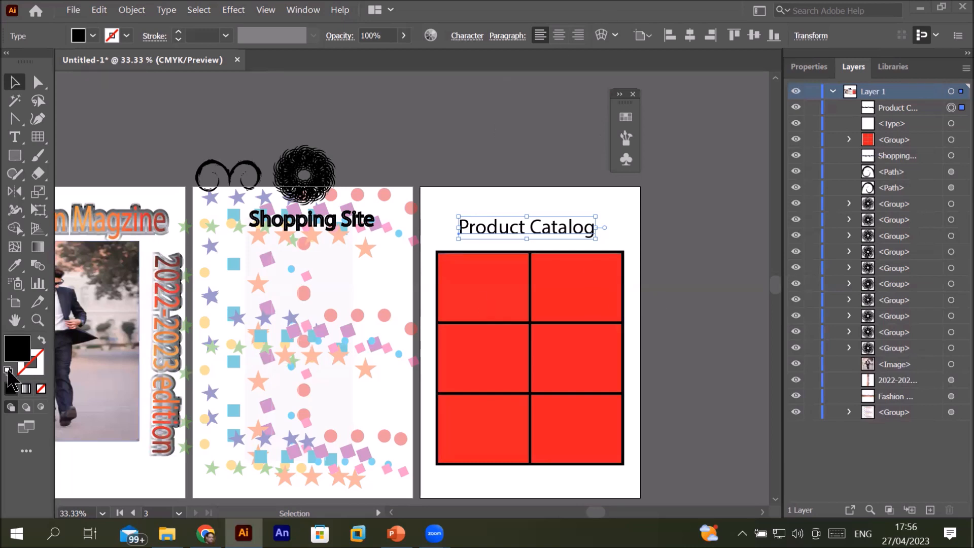
# Try the default fill and stroke on the "Product Catalog" title, and undo the change.
pyautogui.click(8, 371)
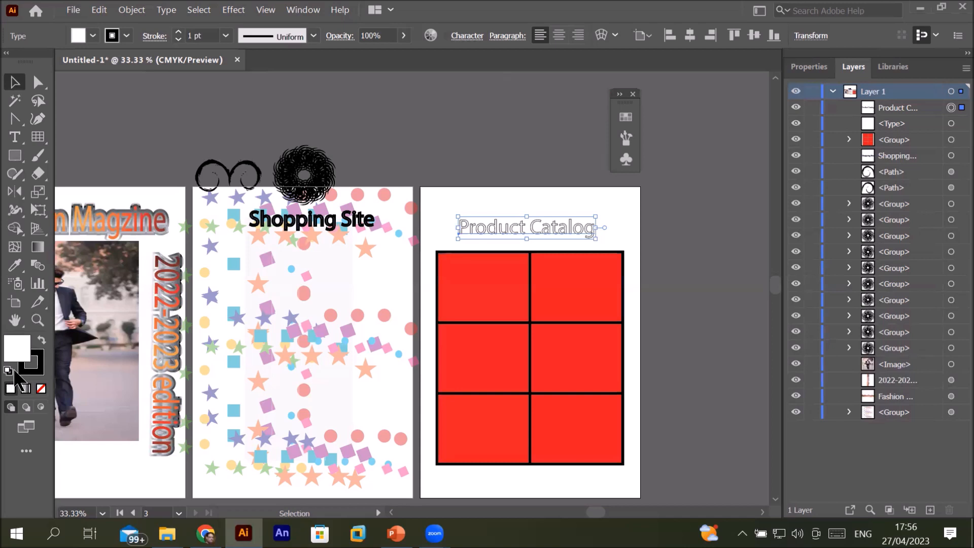
pyautogui.hotkey('ctrl', 'z')
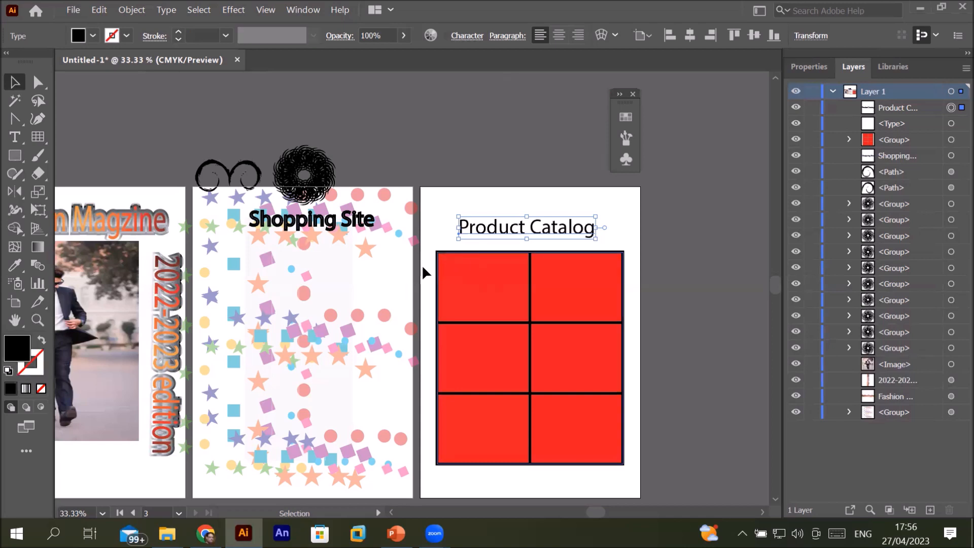
# Reset the red grid to the default white fill and 1 pt black stroke.
pyautogui.click(507, 335)
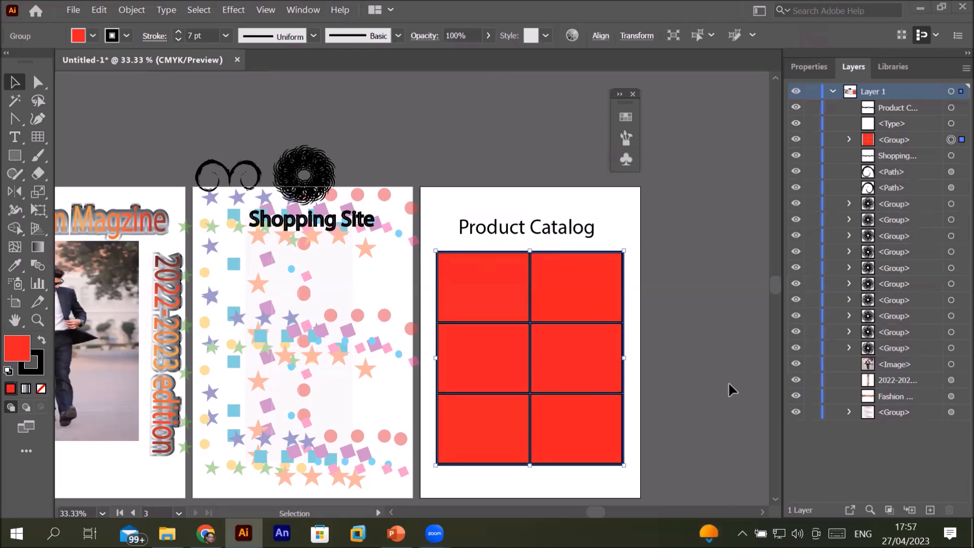
pyautogui.click(776, 499)
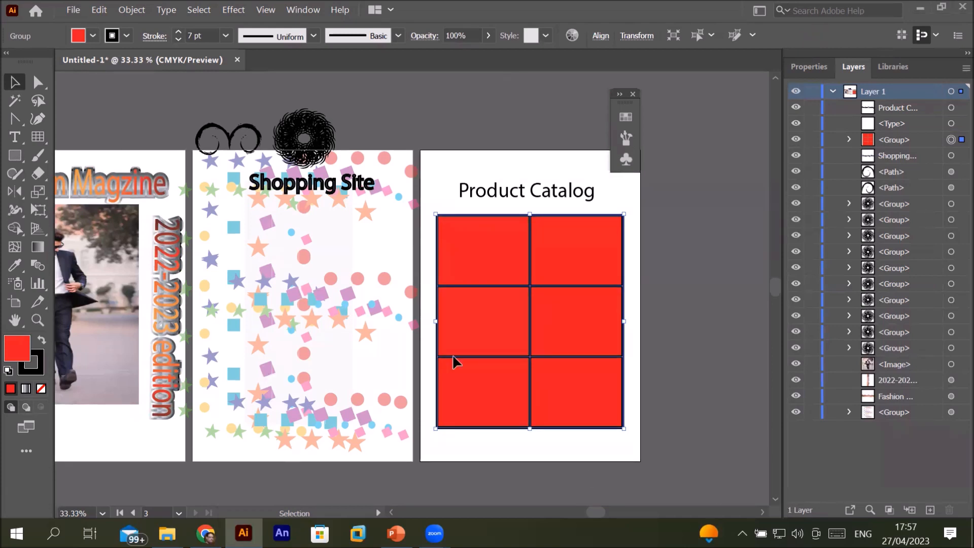
pyautogui.click(7, 372)
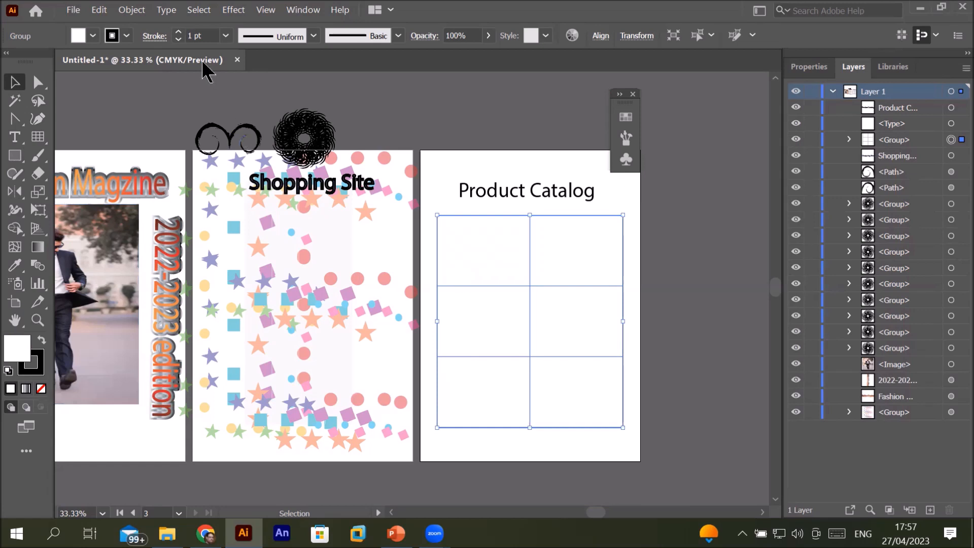
# Set the stroke weight of the Product Catalog grid to 8 pt.
pyautogui.click(179, 31)
pyautogui.click(178, 31)
pyautogui.click(178, 32)
pyautogui.click(178, 32)
pyautogui.click(178, 31)
pyautogui.click(178, 31)
pyautogui.click(178, 32)
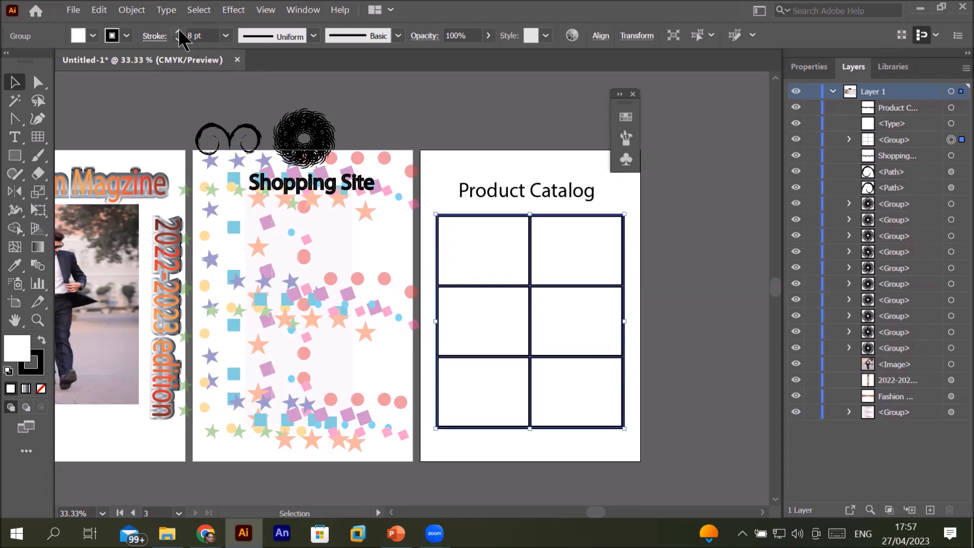
pyautogui.click(398, 35)
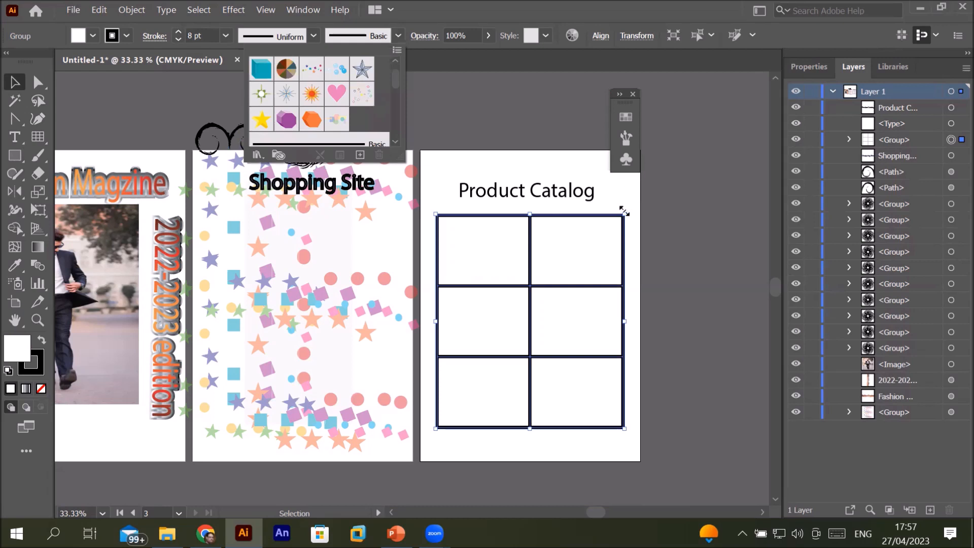
pyautogui.click(187, 90)
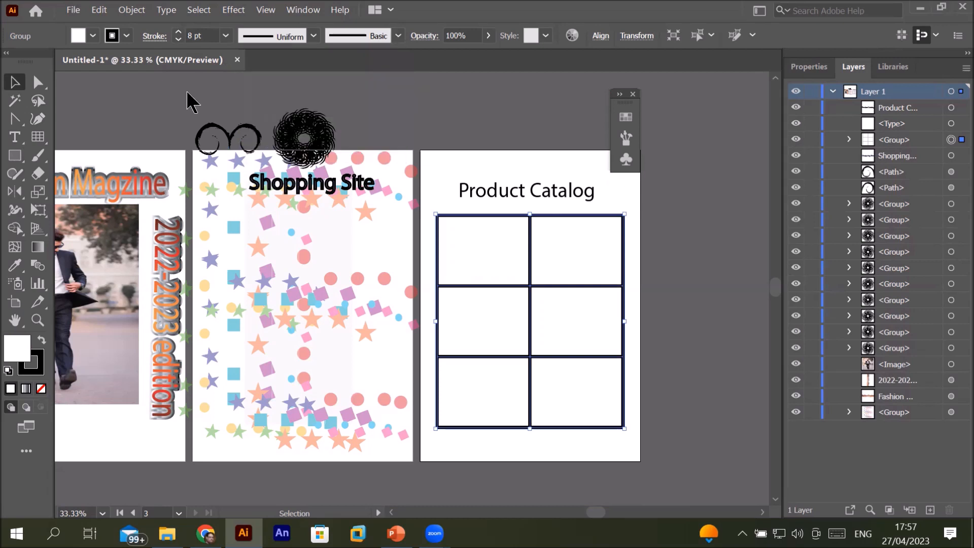
pyautogui.scroll(2, 686, 263)
pyautogui.scroll(-1, 654, 266)
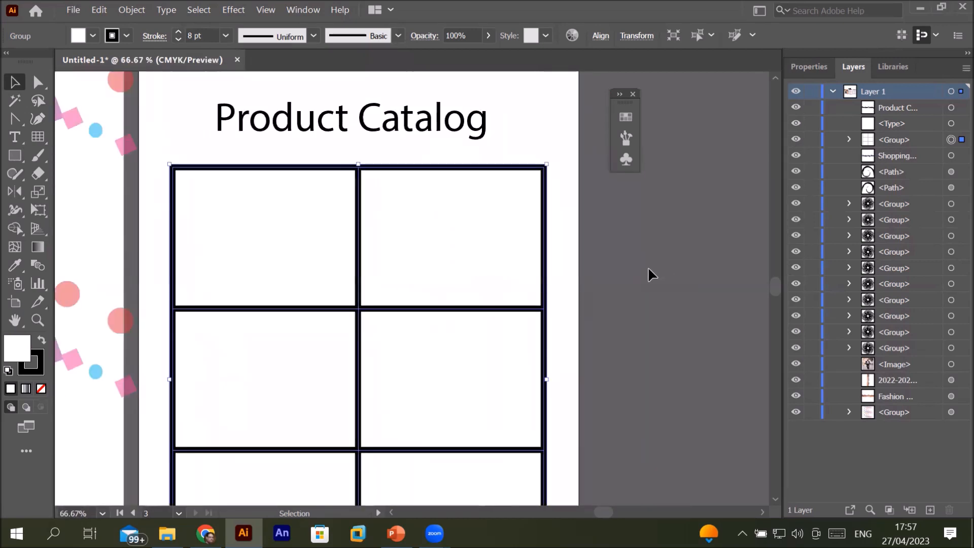
pyautogui.scroll(-1, 647, 266)
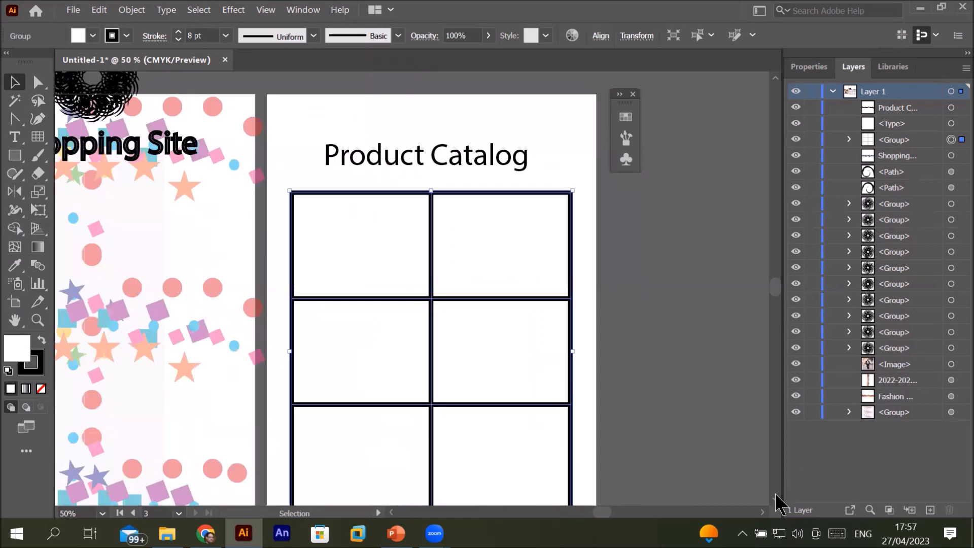
pyautogui.scroll(-2, 777, 502)
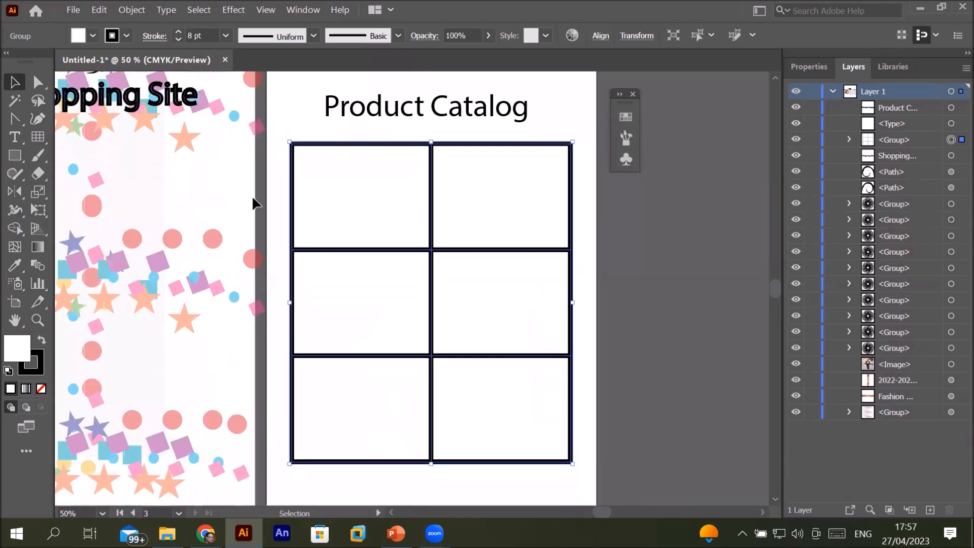
pyautogui.click(394, 38)
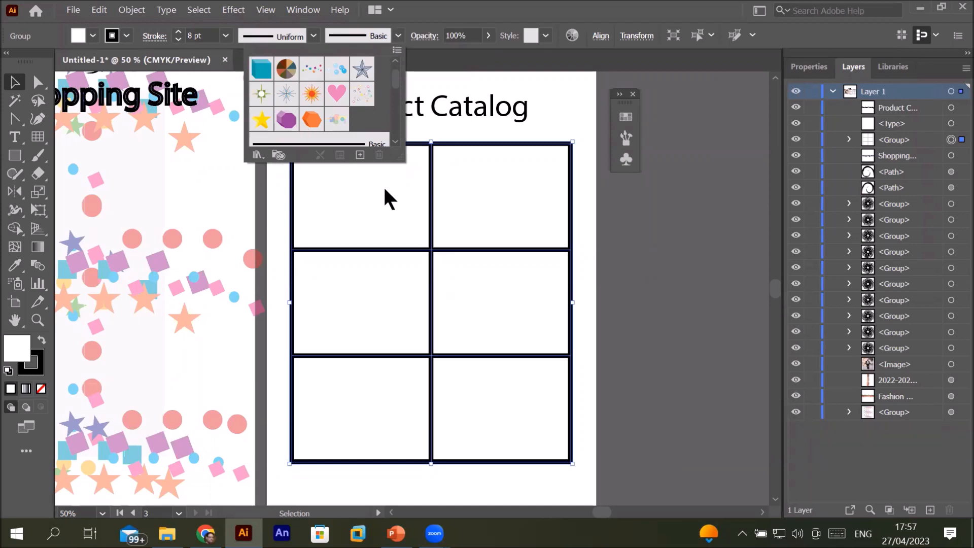
pyautogui.click(401, 198)
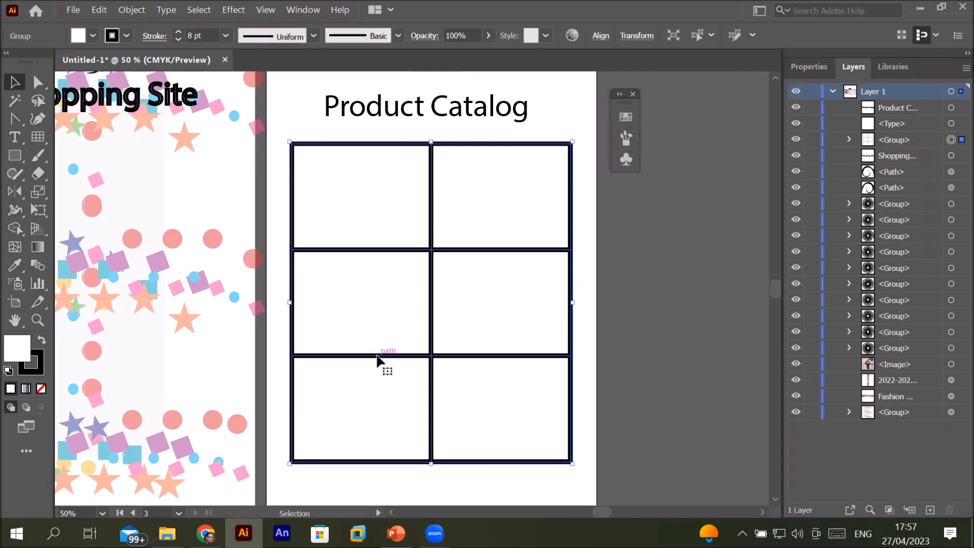
# Merge the two cells in the grid's top row into one wide cell with the Shape Builder tool.
pyautogui.click(15, 229)
pyautogui.moveTo(325, 192); pyautogui.dragTo(482, 209)
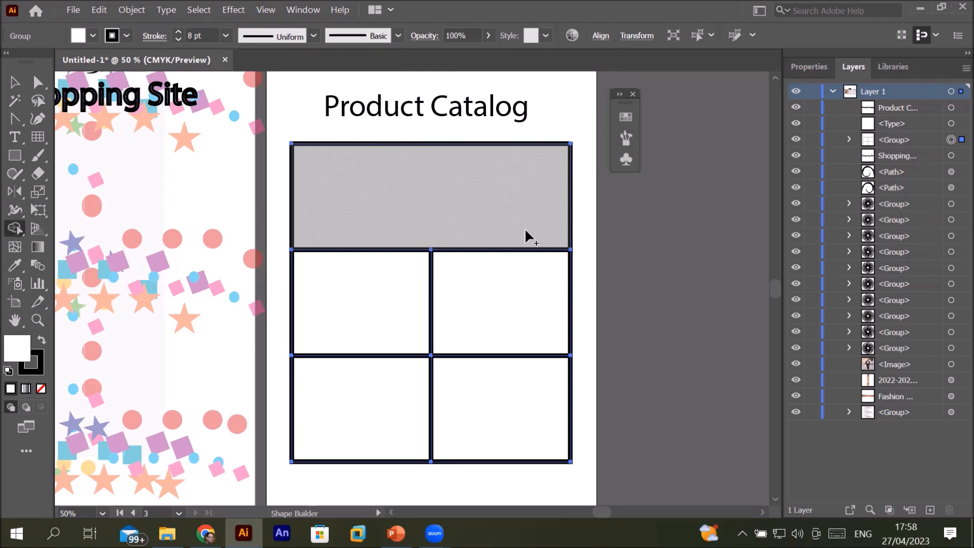
pyautogui.scroll(-1, 553, 225)
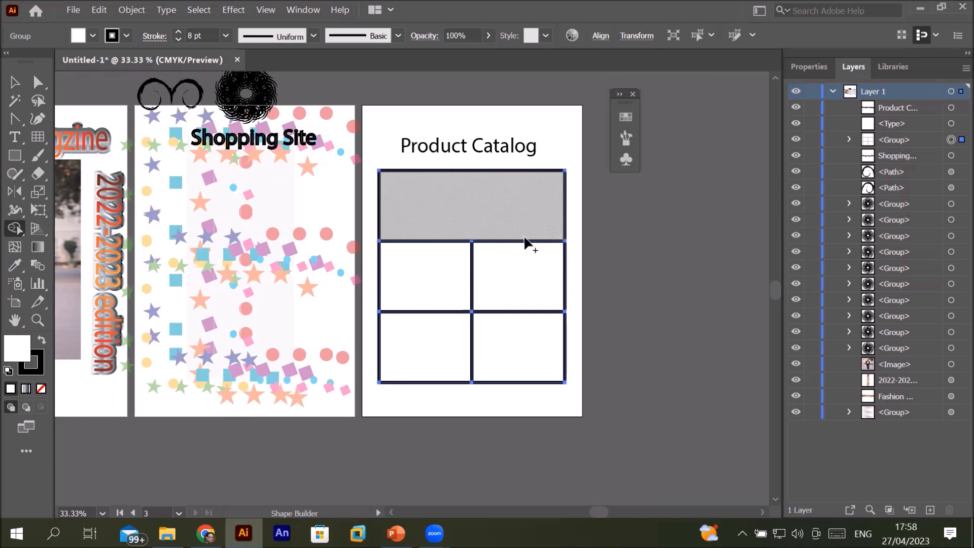
pyautogui.click(537, 231)
# Apply the Trim pathfinder to the whole grid group and deselect it.
pyautogui.click(15, 82)
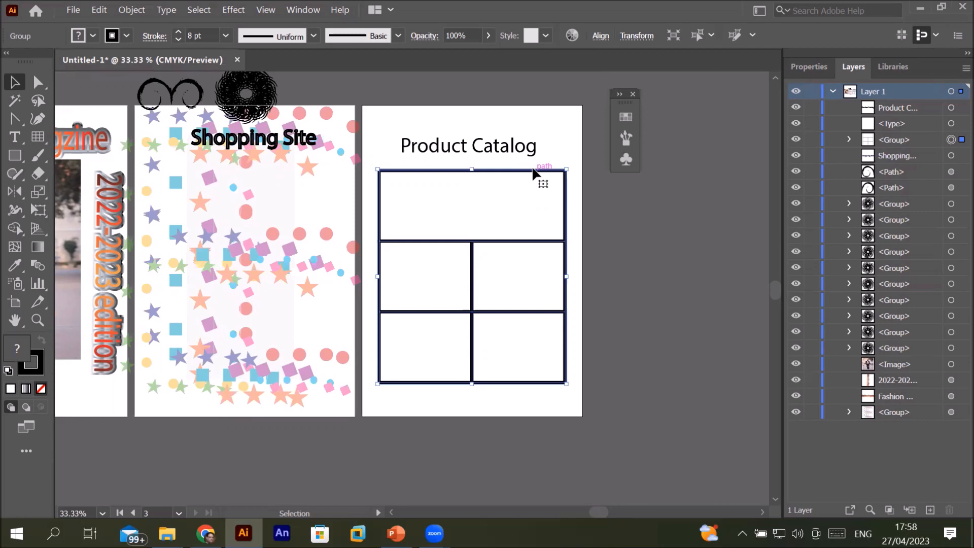
pyautogui.click(808, 66)
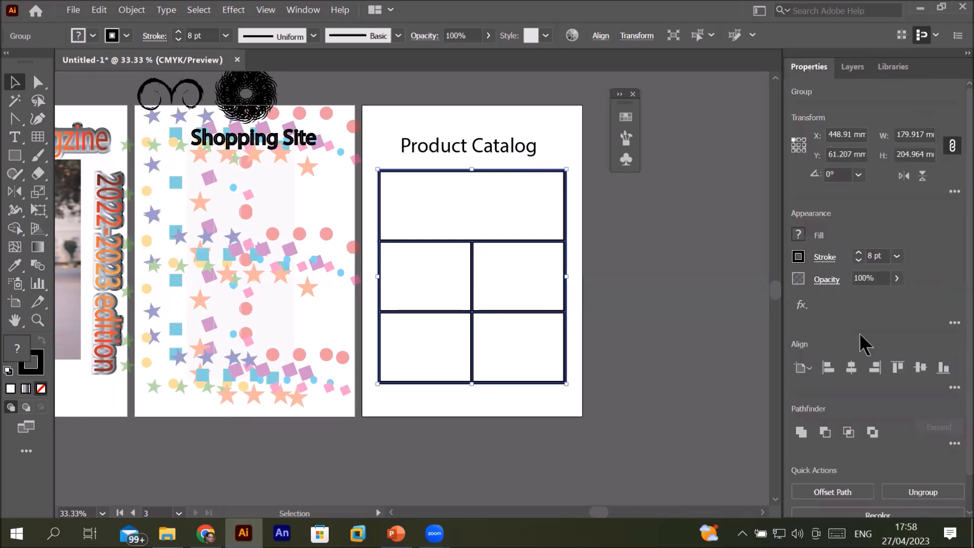
pyautogui.click(954, 443)
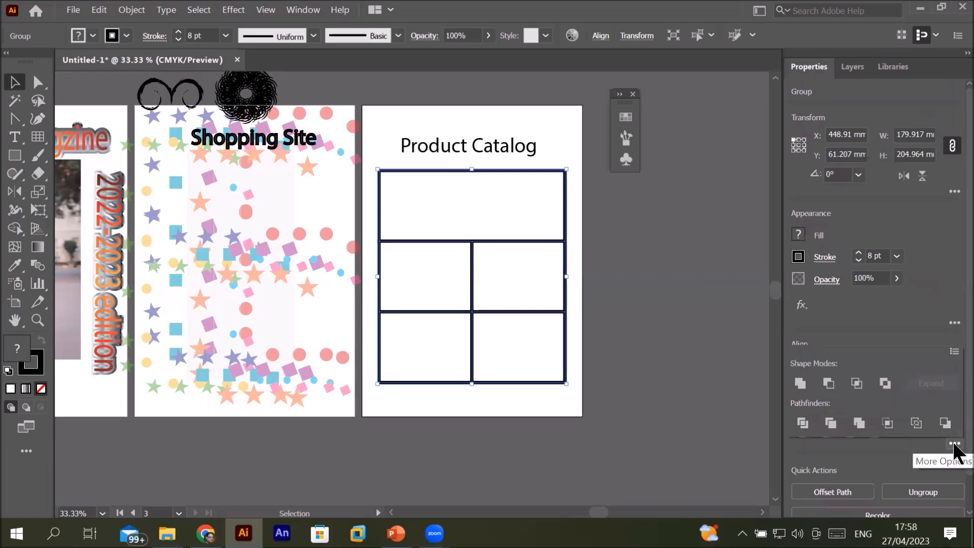
pyautogui.click(830, 425)
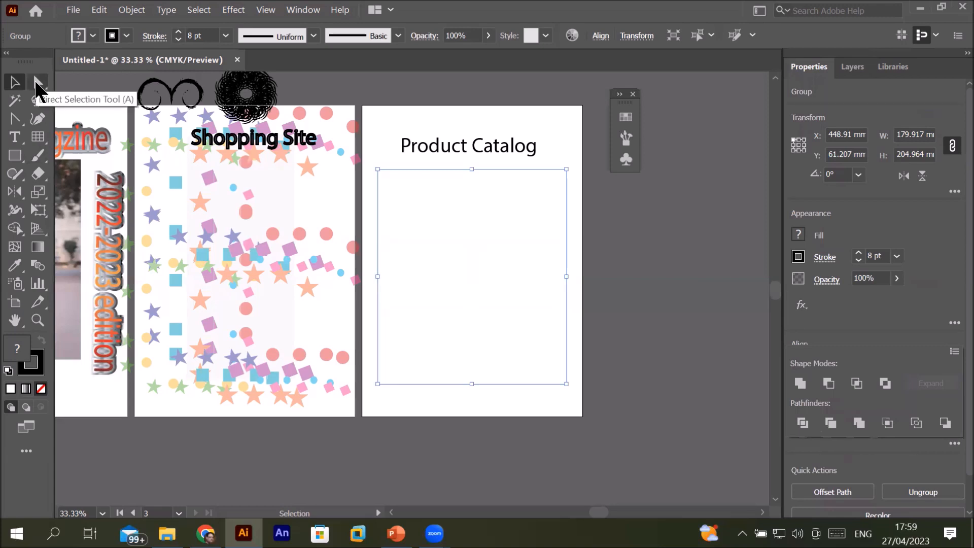
pyautogui.hotkey('ctrl', 'shift', 'a')
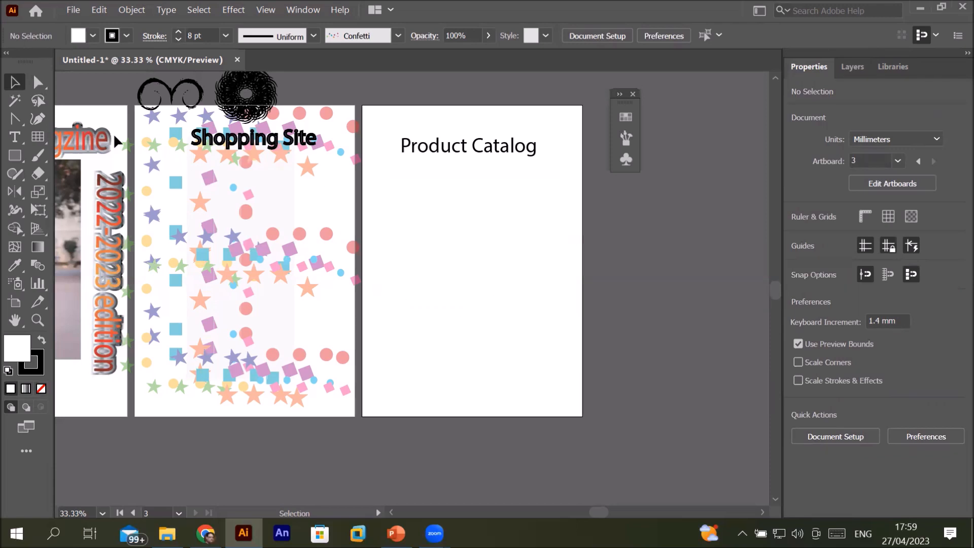
# Directly select the upper rectangle under the Product Catalog title and give it a 7 pt black stroke.
pyautogui.click(38, 82)
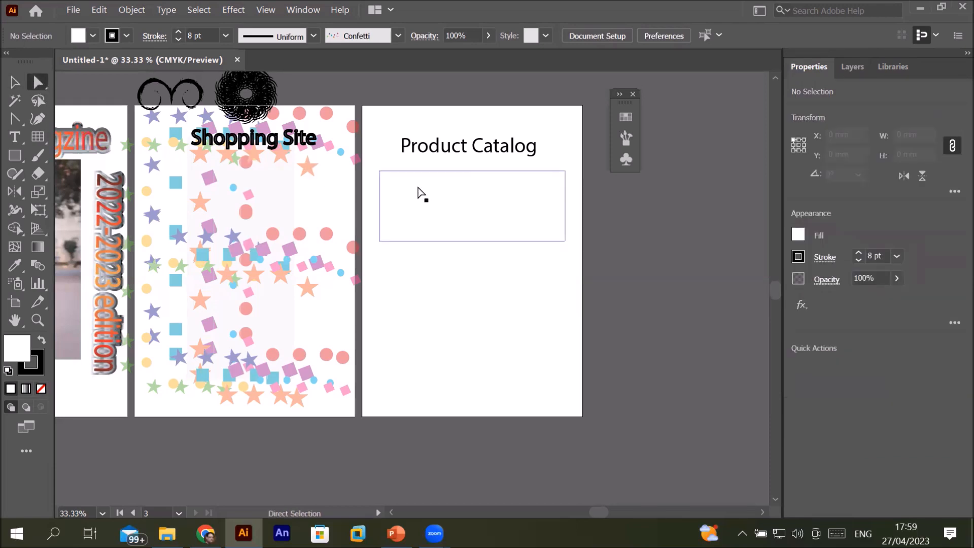
pyautogui.click(534, 225)
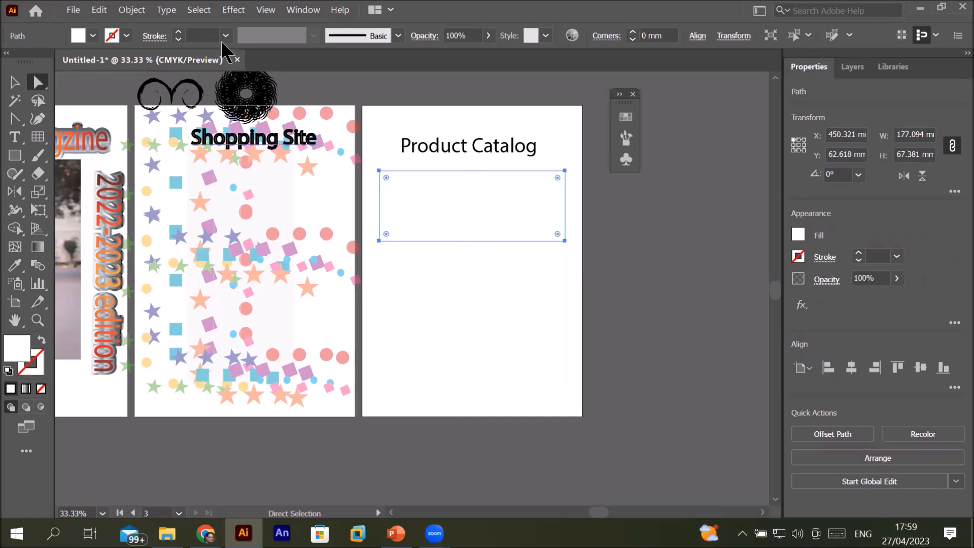
pyautogui.click(177, 31)
pyautogui.click(177, 32)
pyautogui.click(178, 31)
pyautogui.click(177, 31)
pyautogui.click(178, 31)
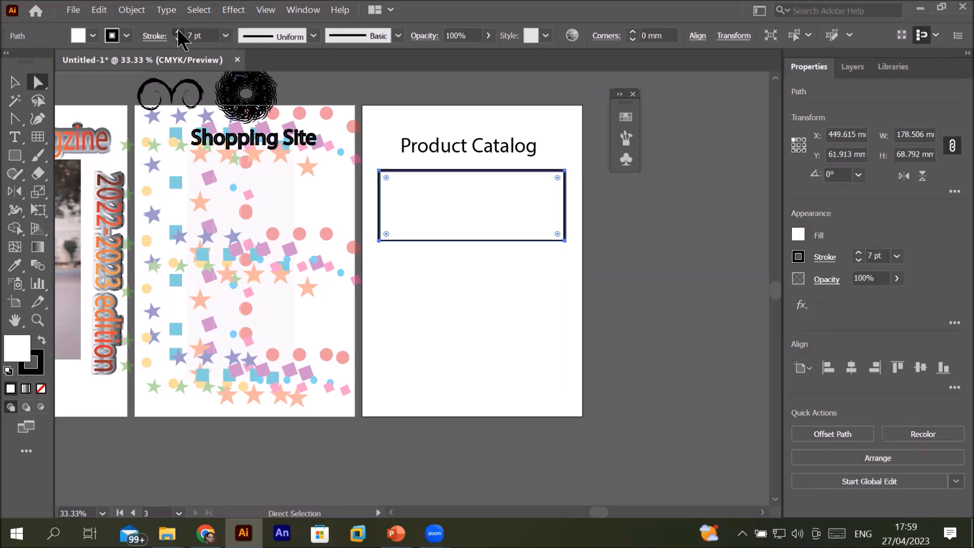
# Give the large lower rectangle on the Product Catalog page an 8 pt black stroke.
pyautogui.click(433, 310)
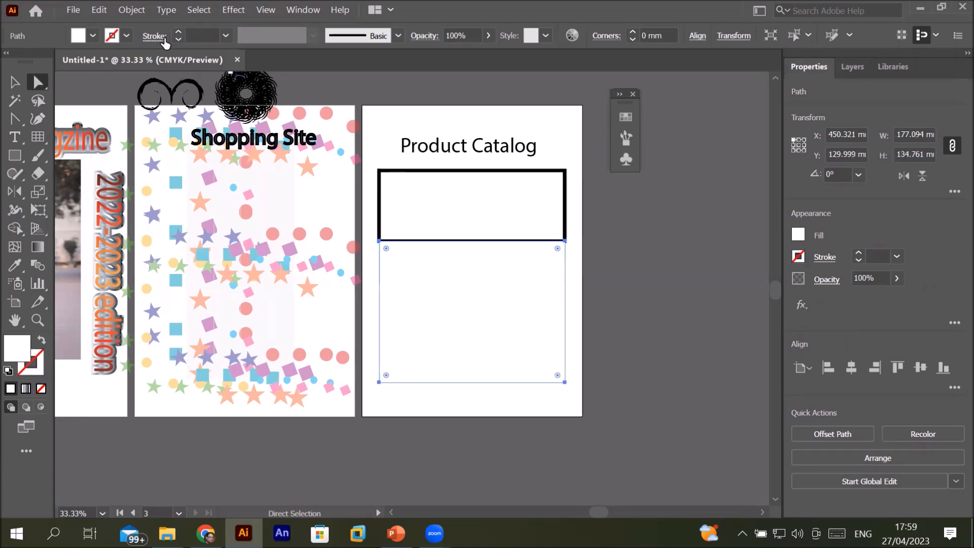
pyautogui.click(177, 32)
pyautogui.click(177, 32)
pyautogui.click(178, 32)
pyautogui.click(177, 32)
pyautogui.click(178, 32)
pyautogui.click(177, 31)
pyautogui.click(178, 32)
pyautogui.click(177, 31)
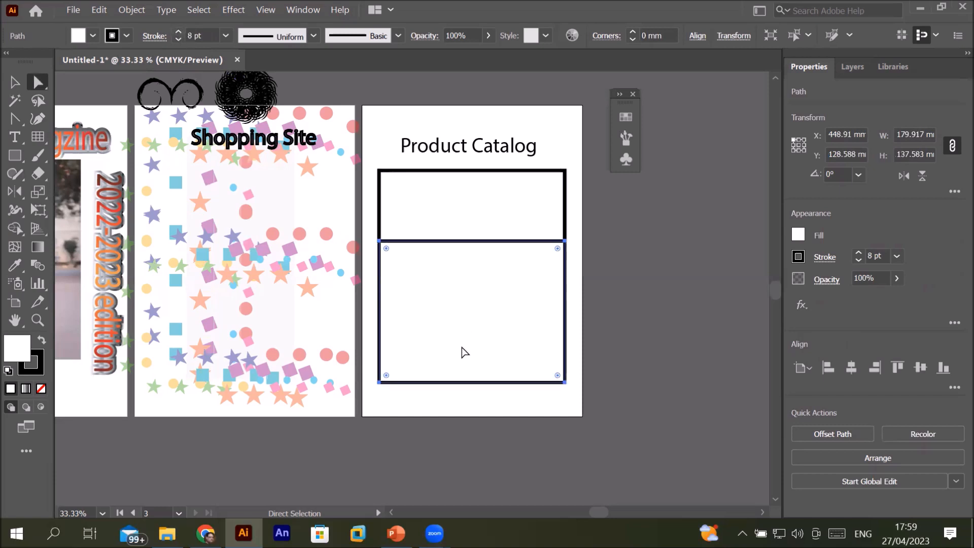
pyautogui.click(616, 260)
pyautogui.click(534, 233)
pyautogui.click(518, 326)
# Start placing images and browse to the FastFood Images folder inside Images.
pyautogui.click(71, 9)
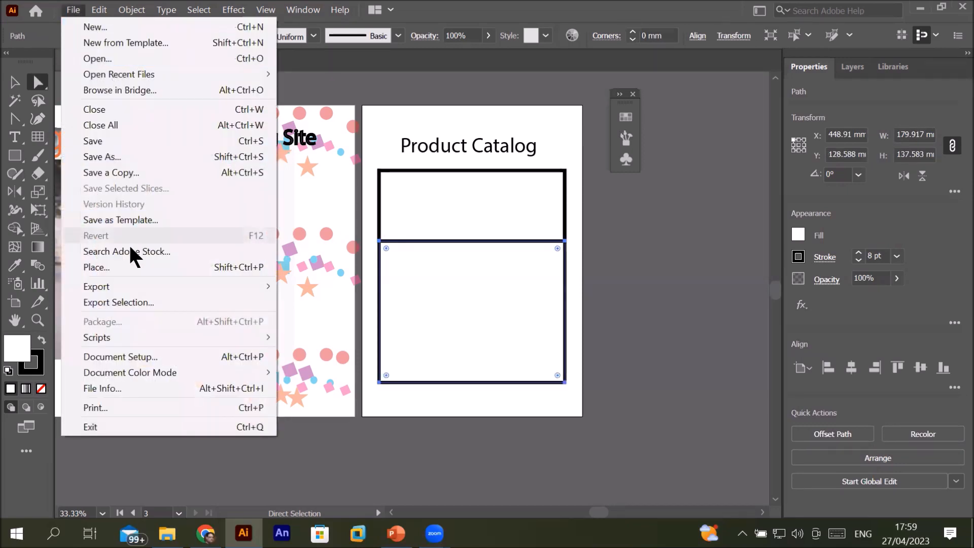
pyautogui.click(125, 266)
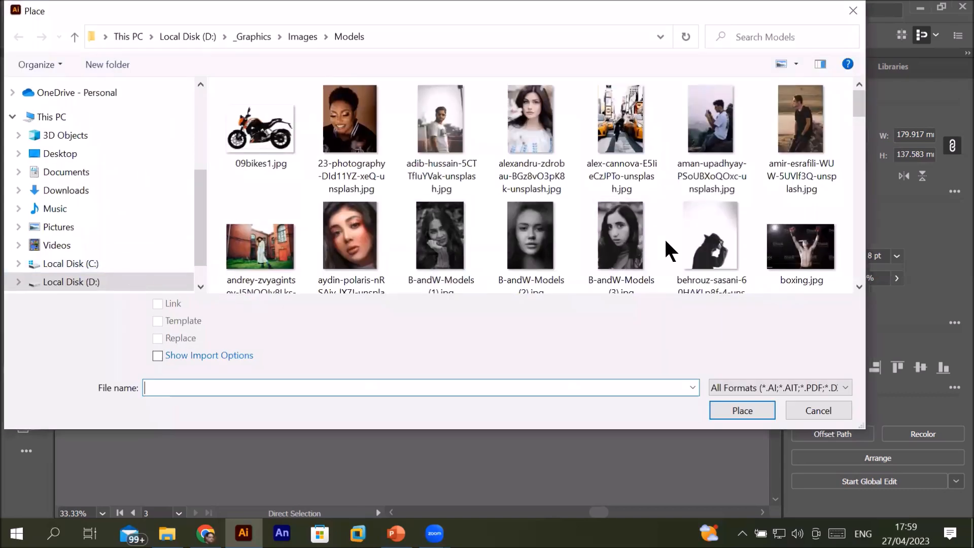
pyautogui.click(295, 37)
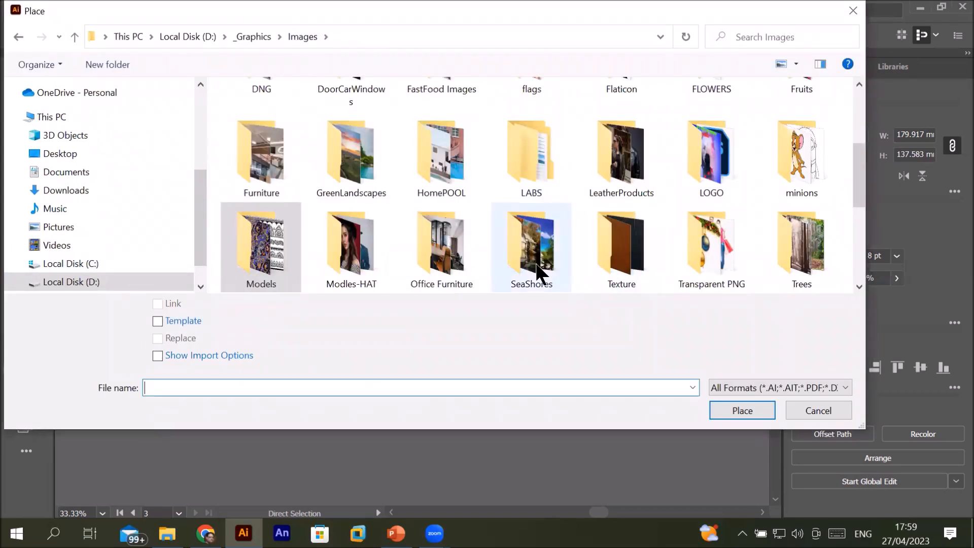
pyautogui.scroll(-1, 530, 286)
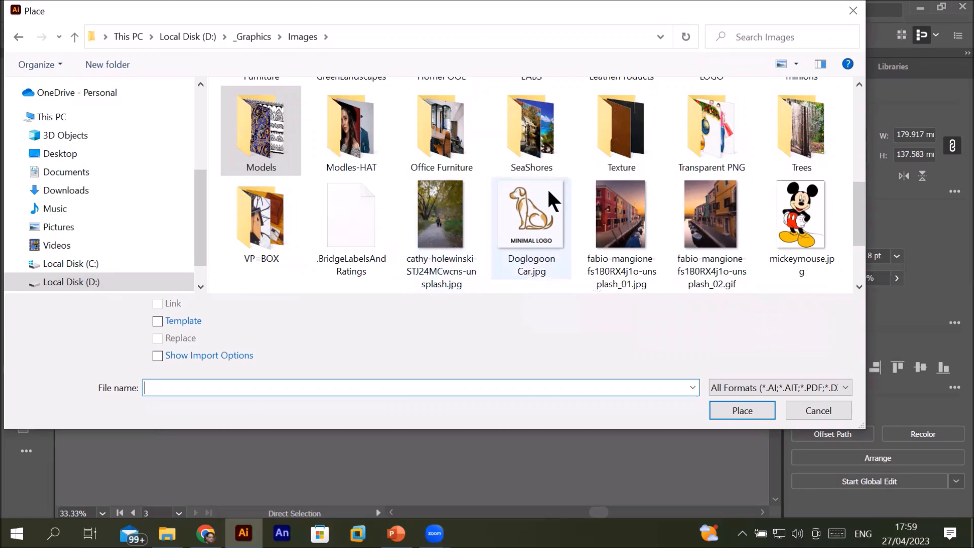
pyautogui.scroll(2, 550, 193)
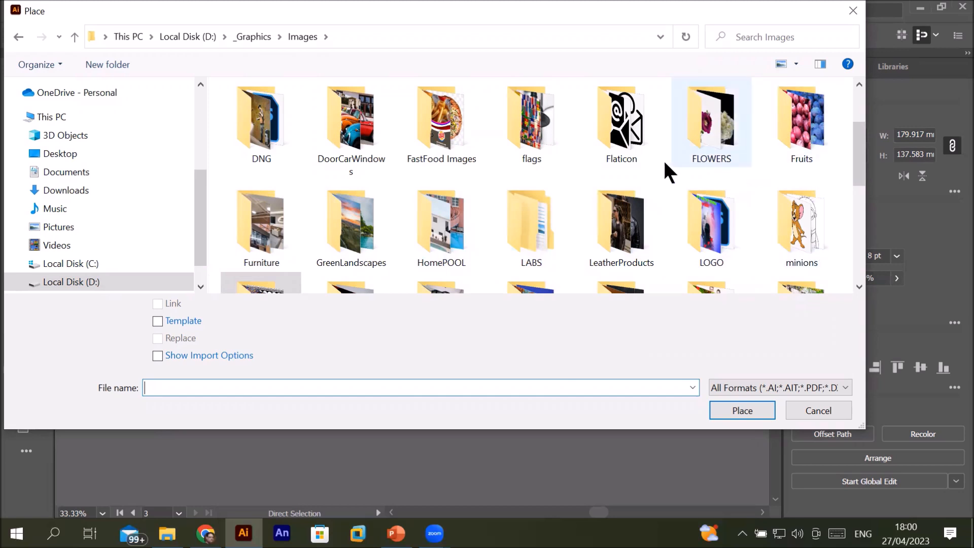
pyautogui.doubleClick(434, 145)
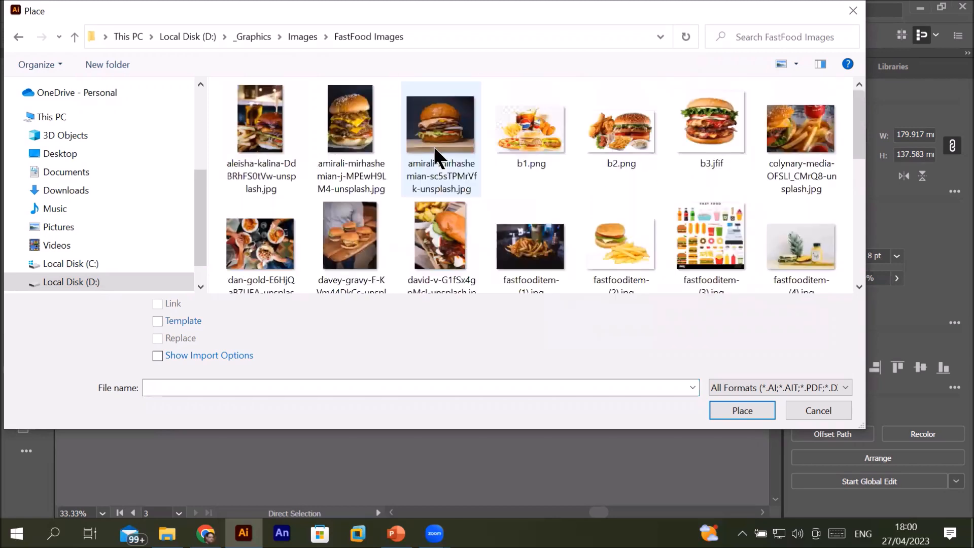
# Place the burgers-on-a-board photo about 75 mm wide and fastfooditem- (4).jpg about 128 mm wide beside the Product Catalog page.
pyautogui.click(248, 126)
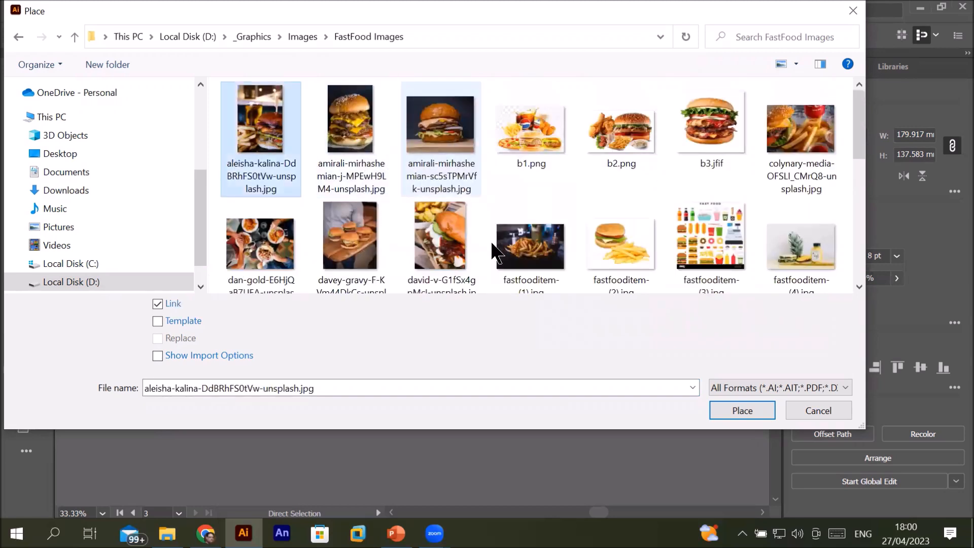
pyautogui.click(356, 243)
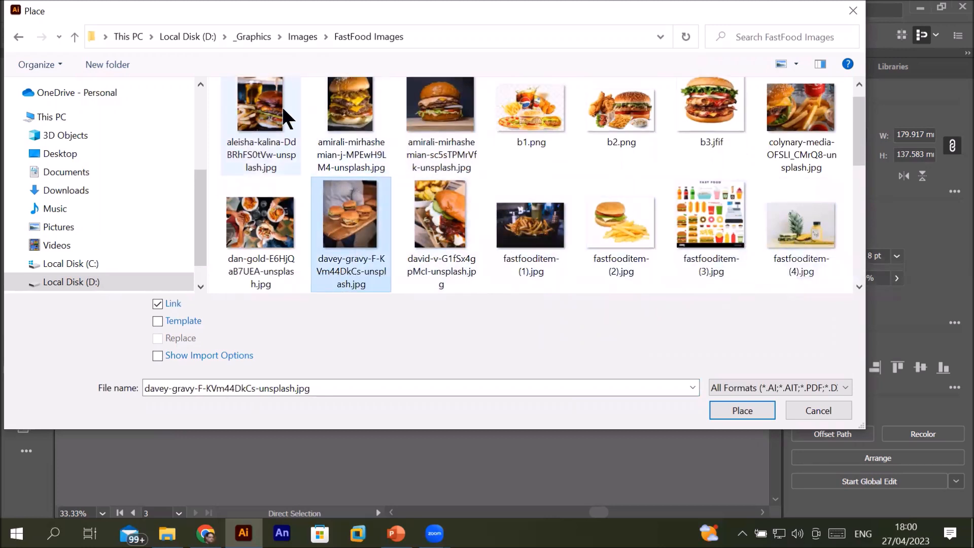
pyautogui.keyDown('ctrl'); pyautogui.click(793, 232); pyautogui.keyUp('ctrl')
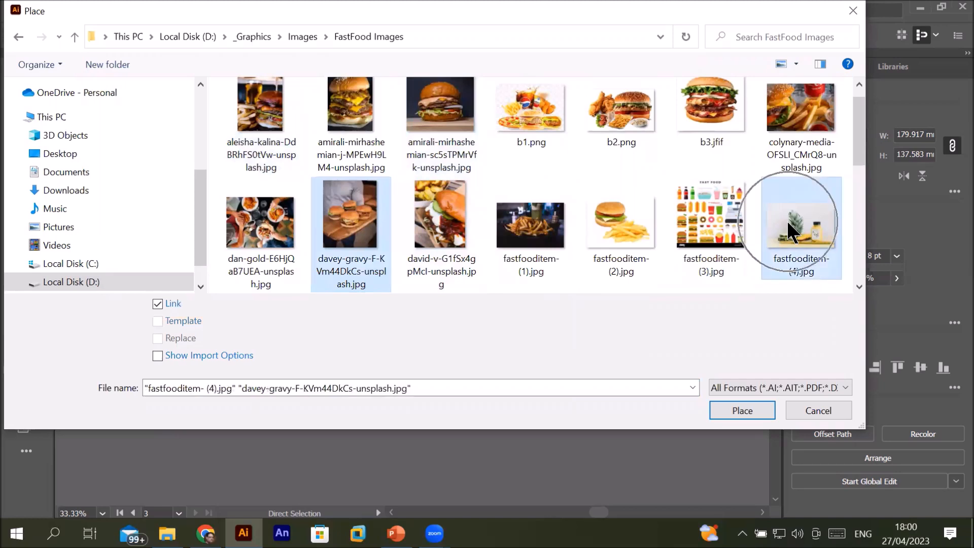
pyautogui.click(754, 415)
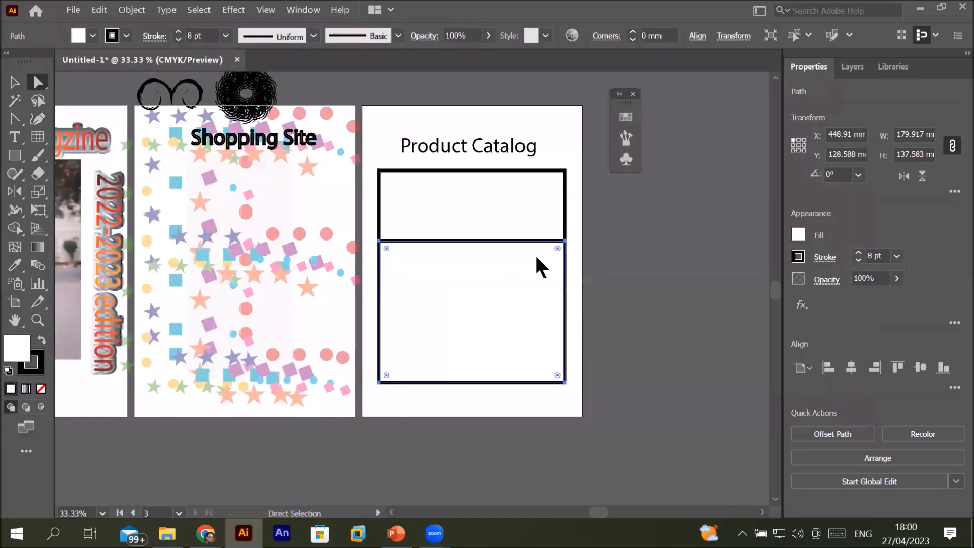
pyautogui.moveTo(579, 191); pyautogui.dragTo(658, 287)
pyautogui.moveTo(589, 304); pyautogui.dragTo(724, 421)
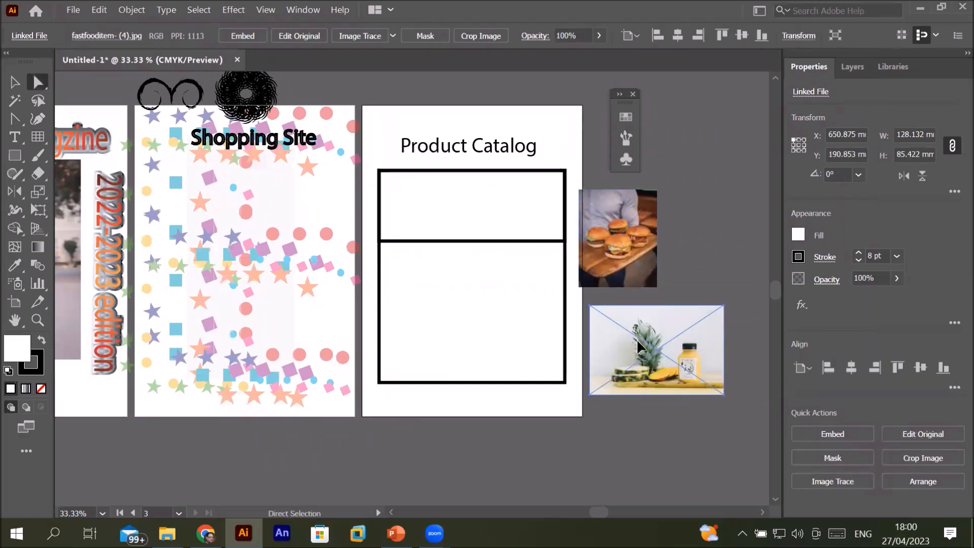
# Embed both the pineapple photo and the burger photo in the document.
pyautogui.click(244, 36)
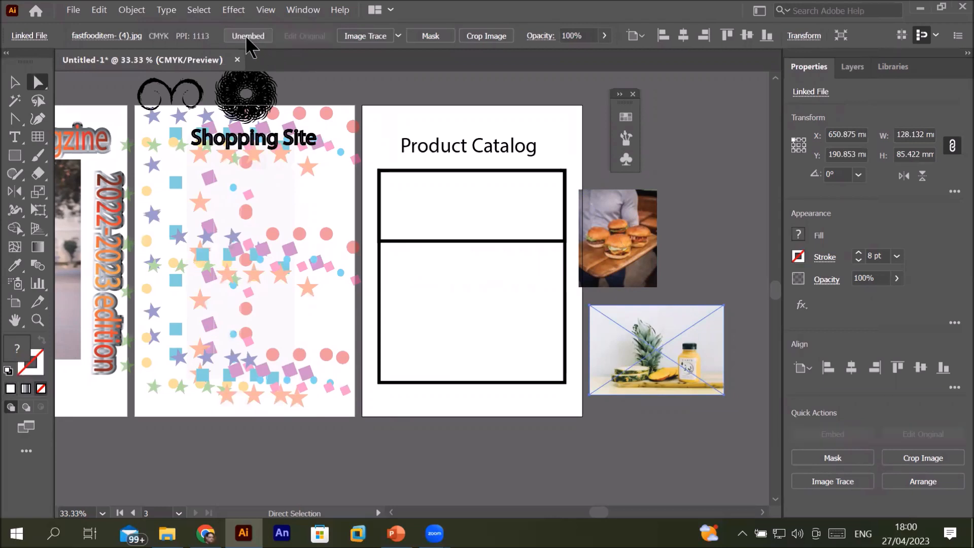
pyautogui.click(631, 232)
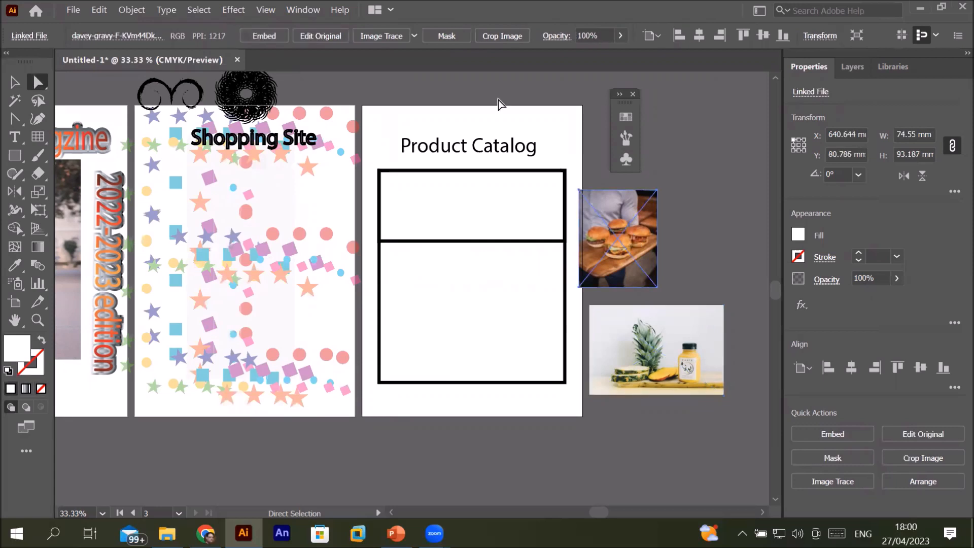
pyautogui.click(264, 34)
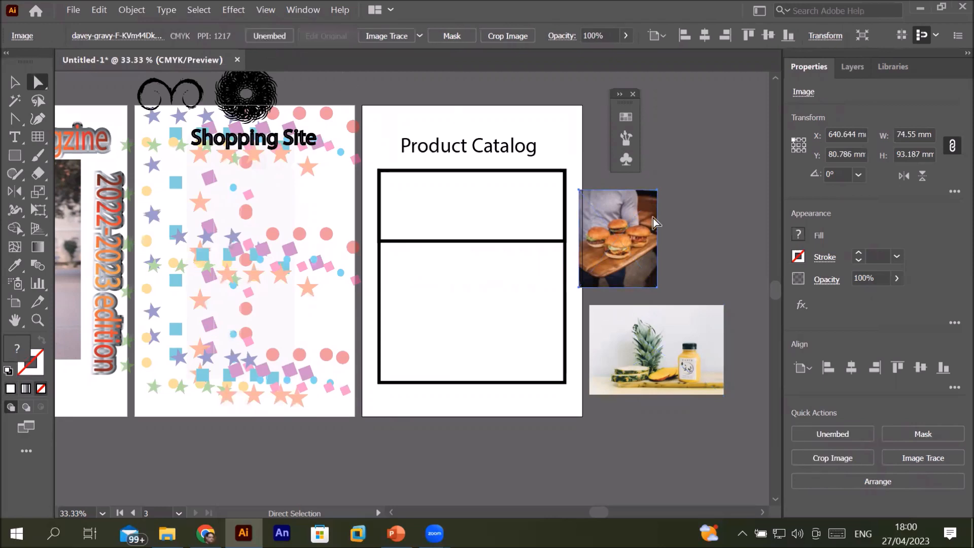
# Move the burger photo over the right end of the upper frame and the pineapple photo inside the lower frame.
pyautogui.moveTo(625, 240); pyautogui.dragTo(532, 195)
pyautogui.moveTo(635, 343); pyautogui.dragTo(442, 322)
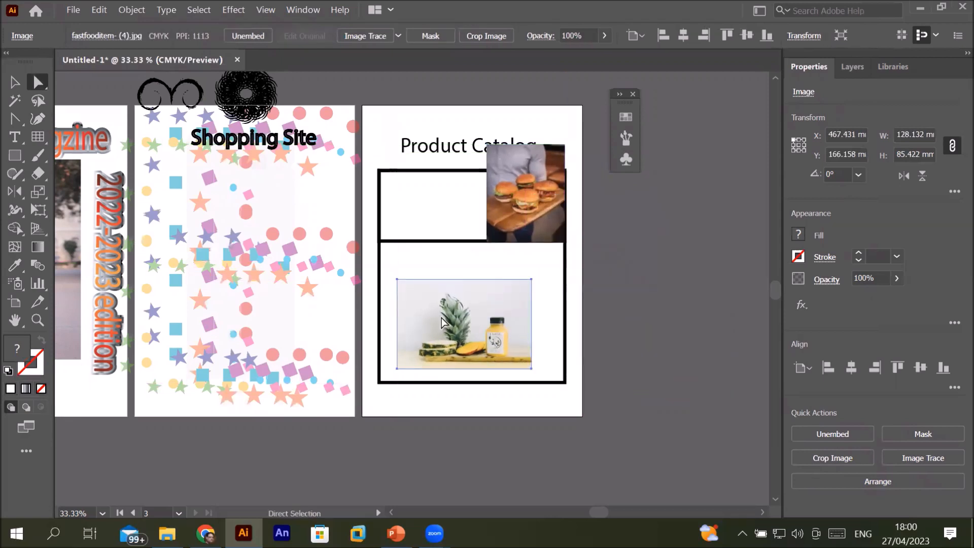
# Send the pineapple photo to the back and shift the burger photo toward the middle of the upper frame.
pyautogui.rightClick(521, 205)
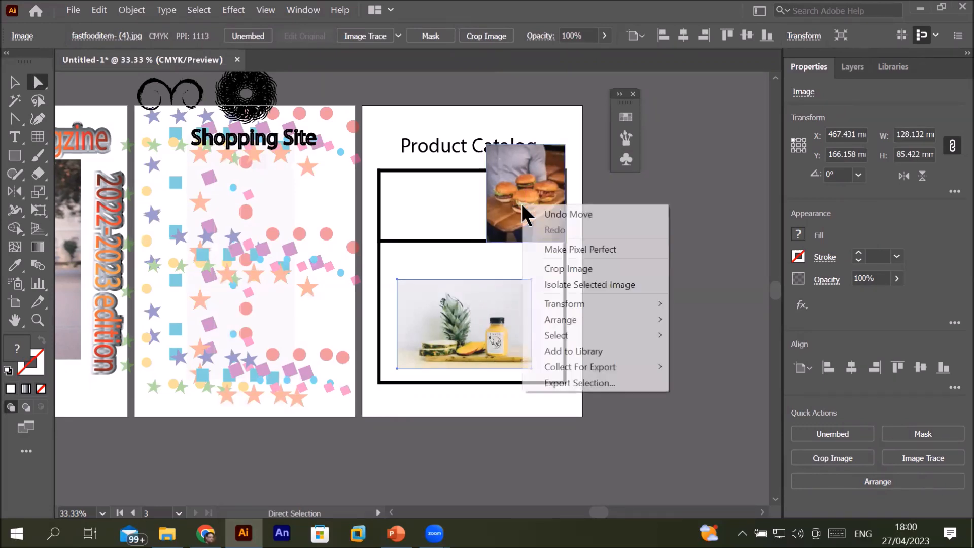
pyautogui.moveTo(613, 311)
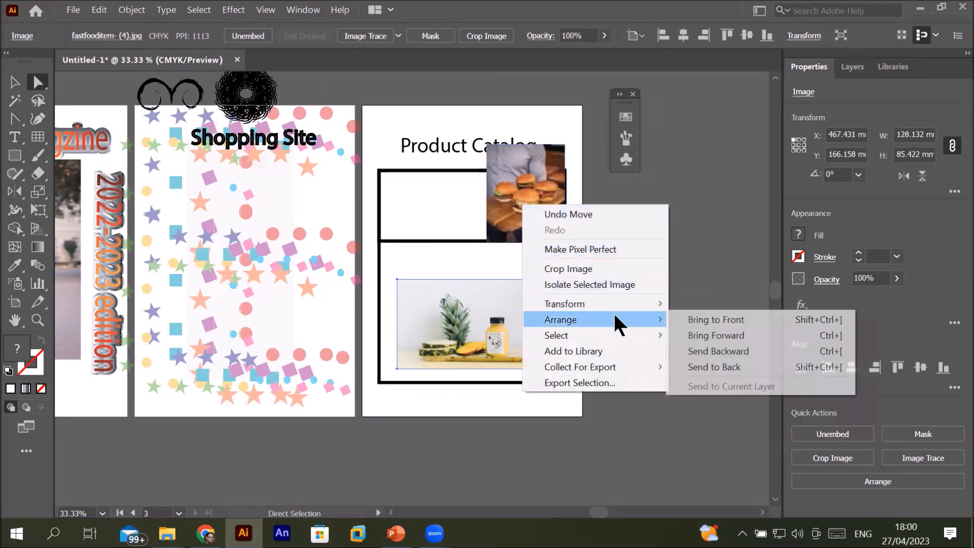
pyautogui.click(736, 362)
pyautogui.moveTo(530, 193); pyautogui.dragTo(467, 193)
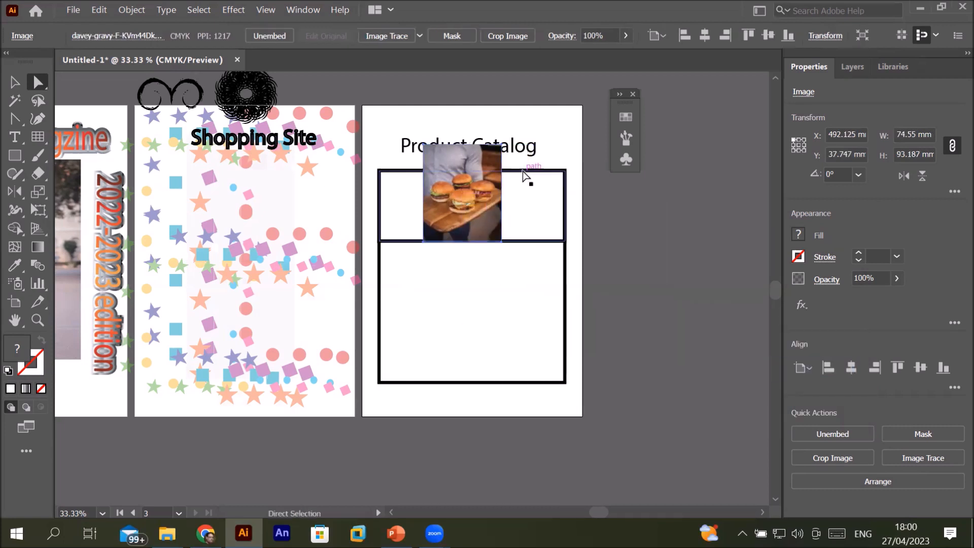
# Move the burger photo slightly right over the upper frame and send it to the back.
pyautogui.click(531, 185)
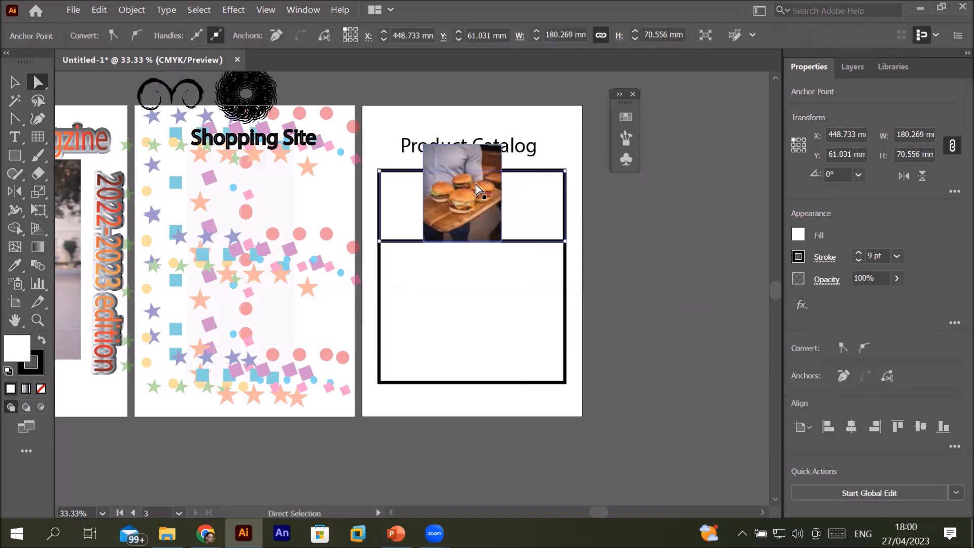
pyautogui.click(386, 279)
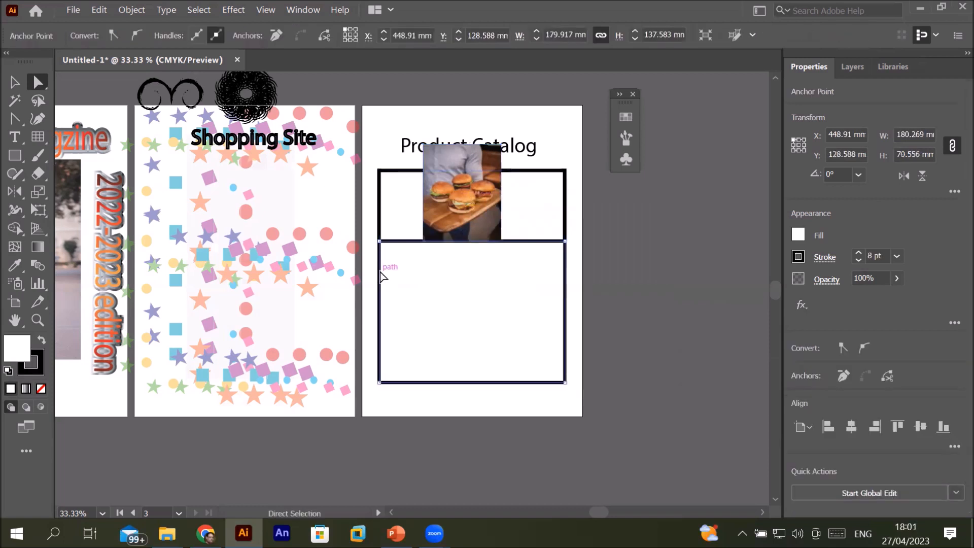
pyautogui.click(562, 173)
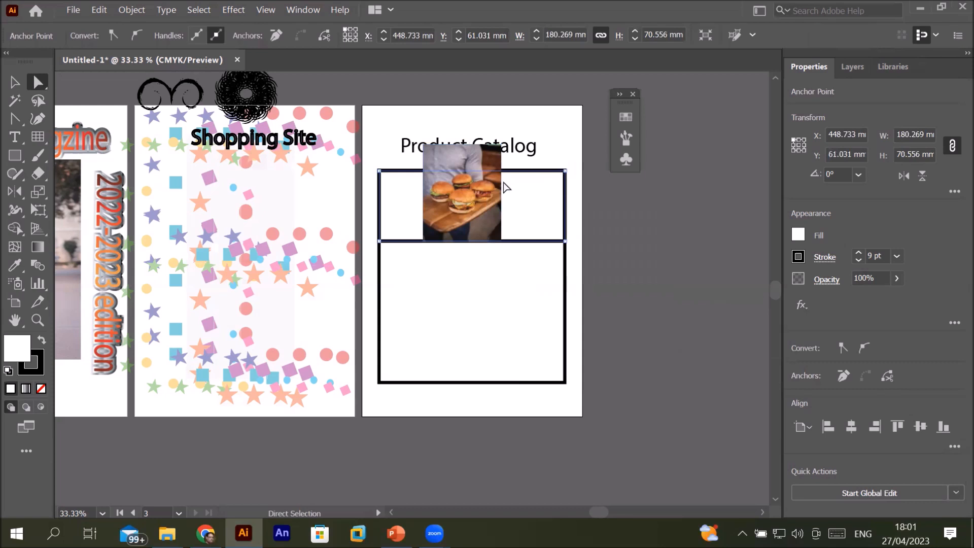
pyautogui.click(454, 189)
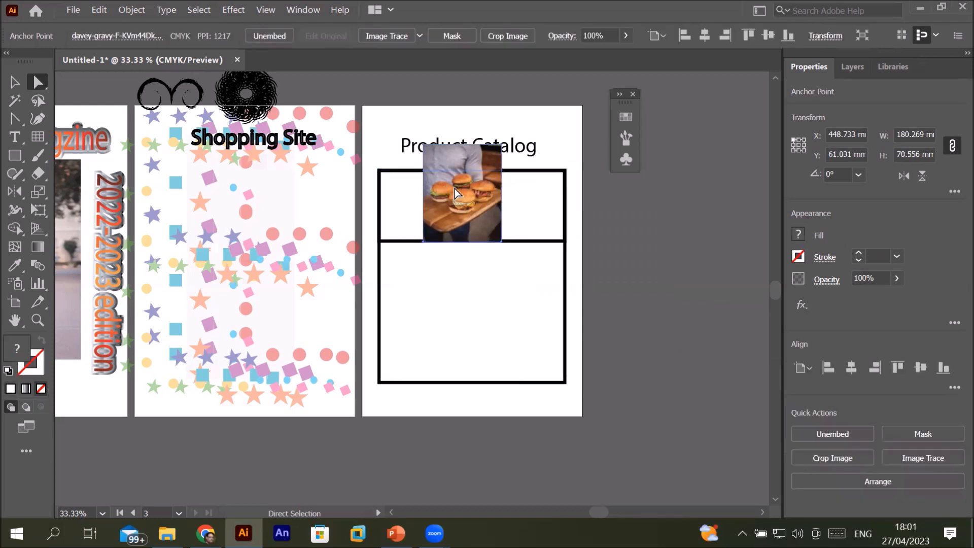
pyautogui.moveTo(464, 154); pyautogui.dragTo(494, 163)
pyautogui.rightClick(493, 167)
pyautogui.moveTo(566, 288)
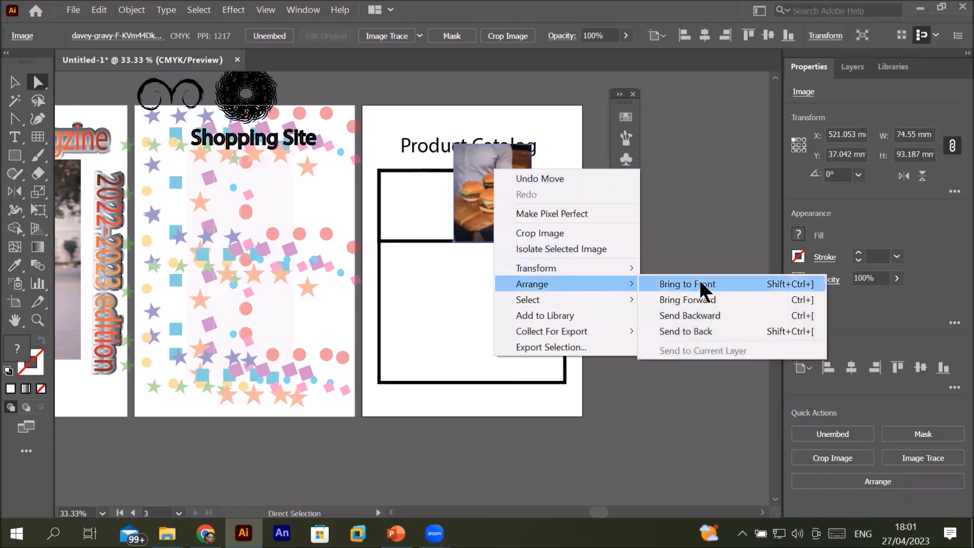
pyautogui.click(705, 330)
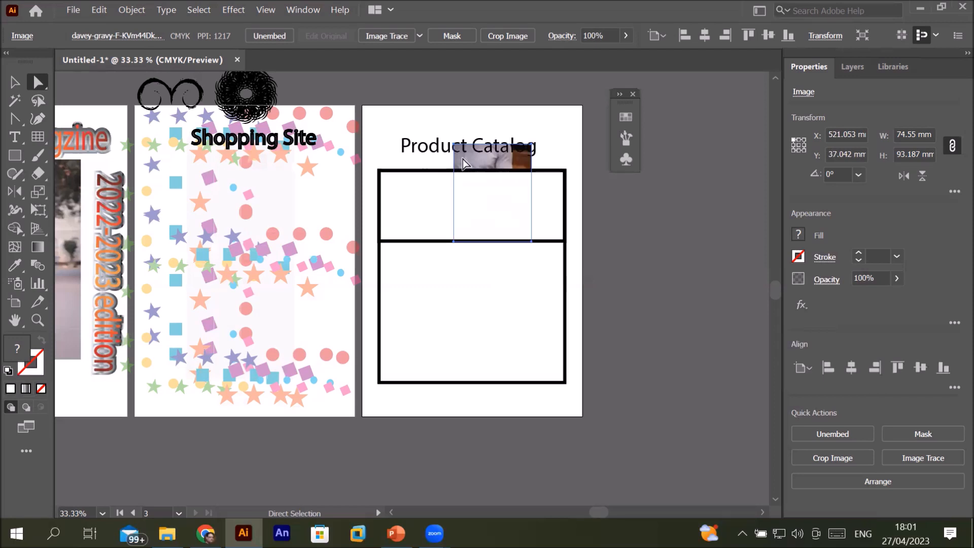
# Try to make a clipping mask from the burger photo and the upper frame.
pyautogui.keyDown('shift'); pyautogui.click(402, 174); pyautogui.keyUp('shift')
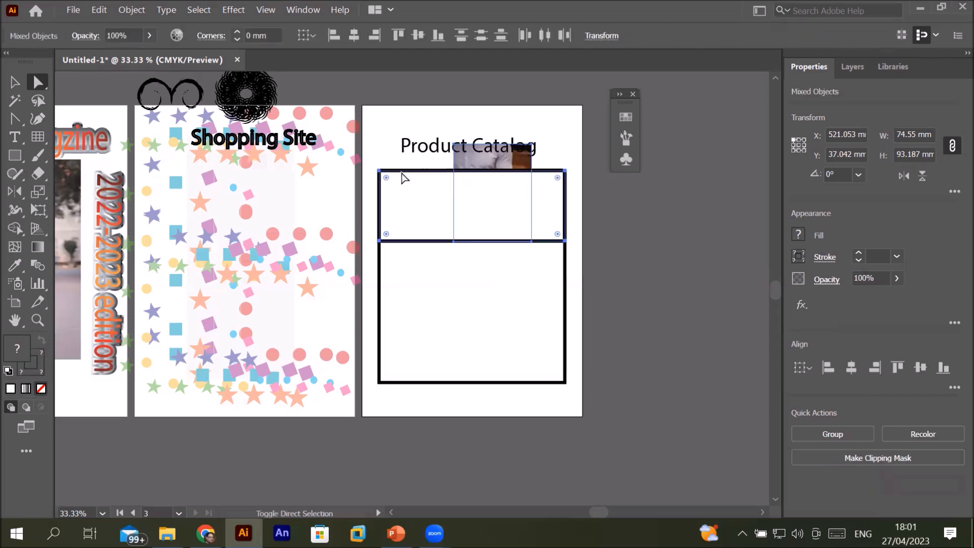
pyautogui.rightClick(404, 176)
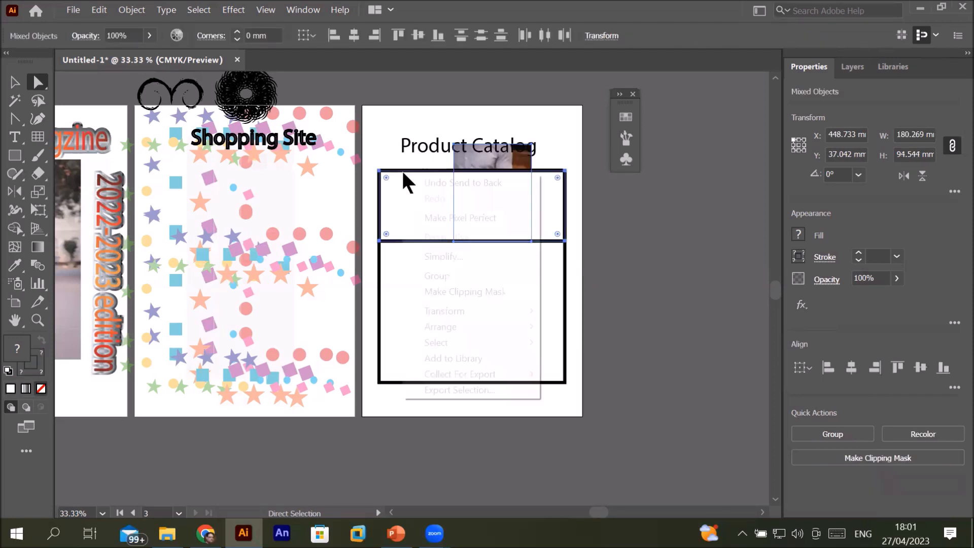
pyautogui.click(478, 293)
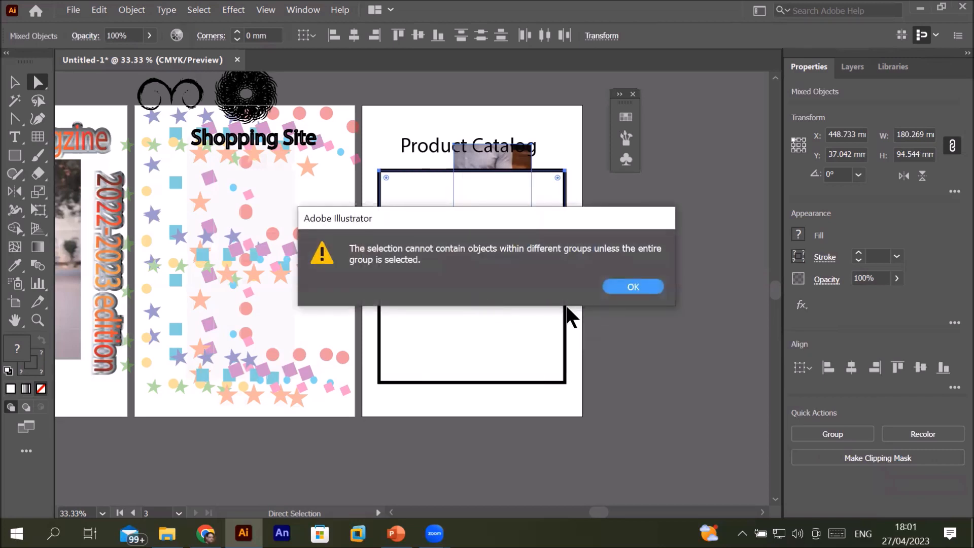
pyautogui.click(617, 286)
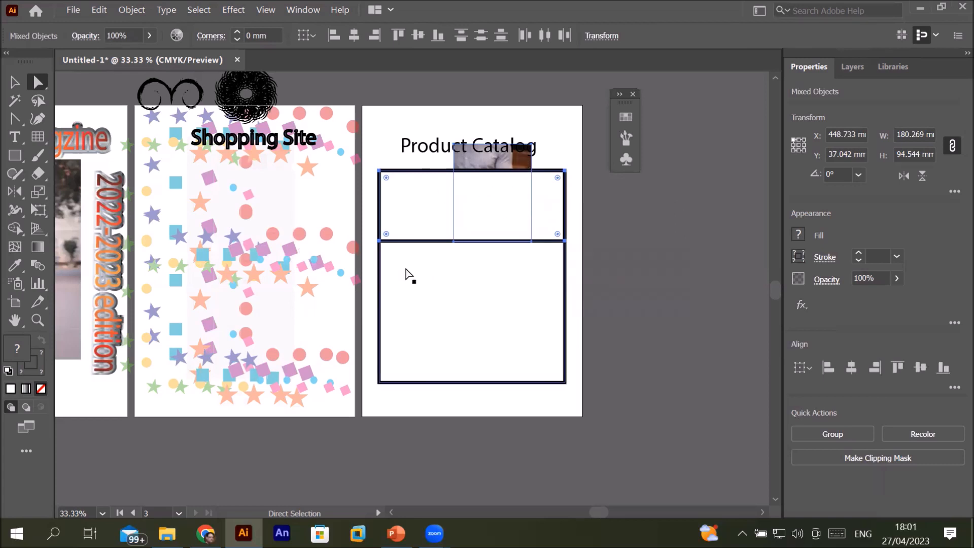
pyautogui.click(364, 159)
pyautogui.moveTo(364, 159); pyautogui.dragTo(598, 407)
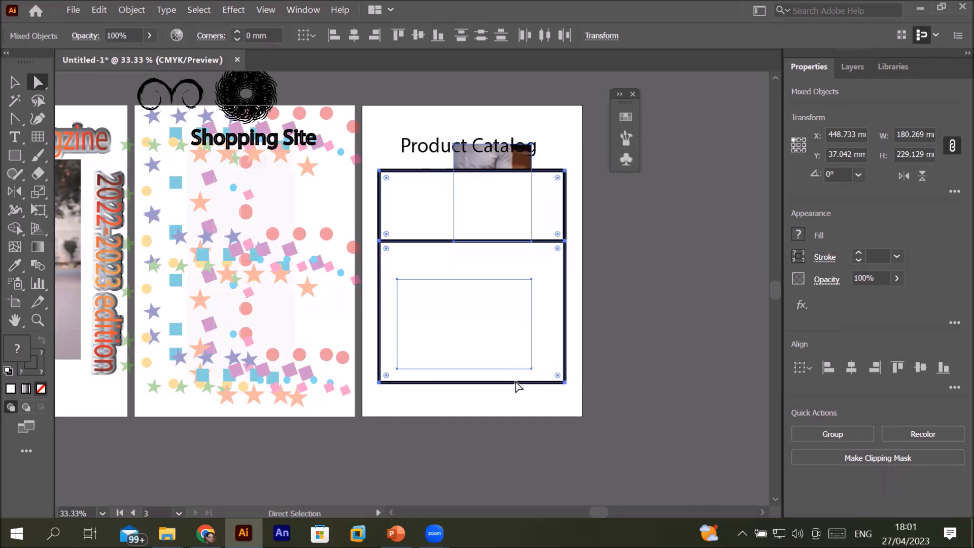
pyautogui.rightClick(519, 386)
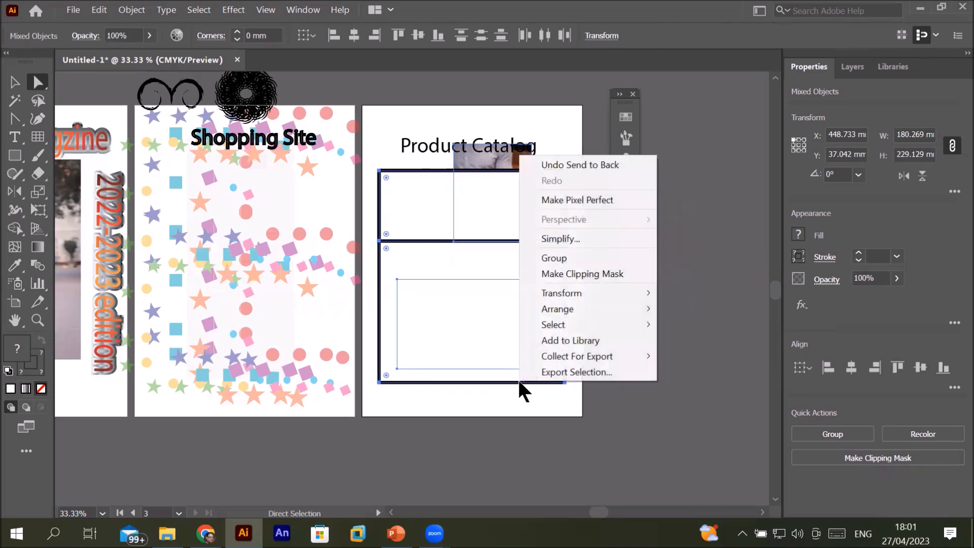
pyautogui.press('Escape')
# Move both photos off the artboard and reposition the two frames beneath the title with a gap between them.
pyautogui.moveTo(482, 160); pyautogui.dragTo(689, 127)
pyautogui.click(704, 135)
pyautogui.click(626, 223)
pyautogui.moveTo(589, 204); pyautogui.dragTo(381, 174)
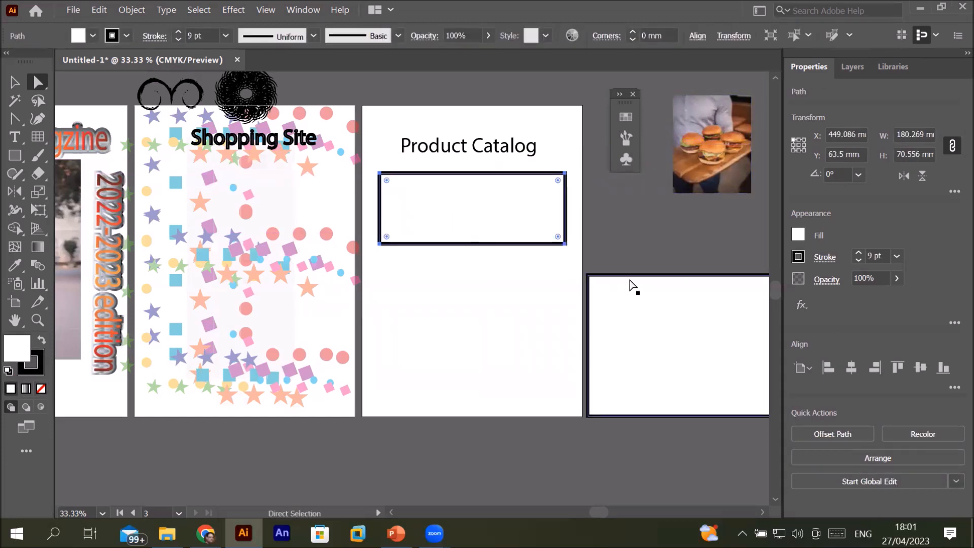
pyautogui.moveTo(629, 277); pyautogui.dragTo(420, 259)
pyautogui.click(444, 244)
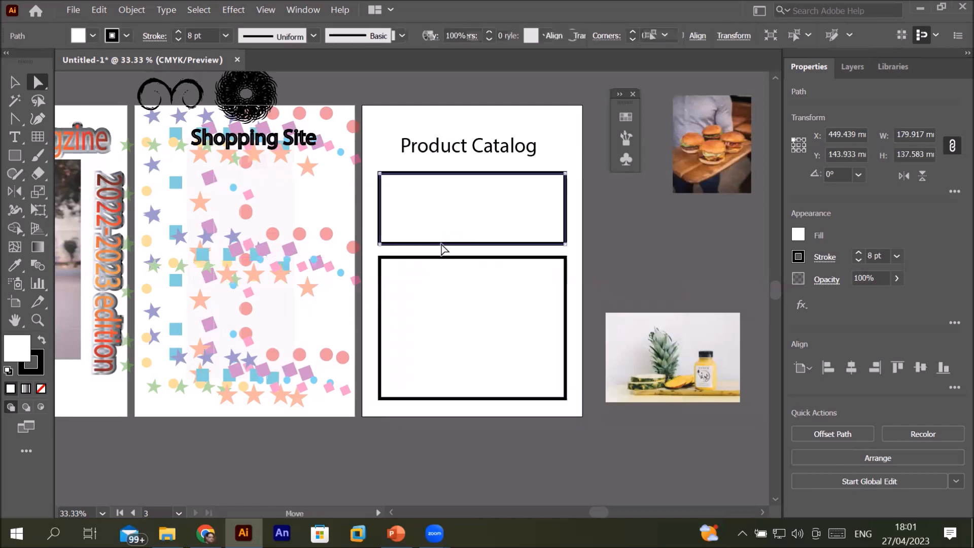
pyautogui.keyDown('shift'); pyautogui.click(422, 258); pyautogui.keyUp('shift')
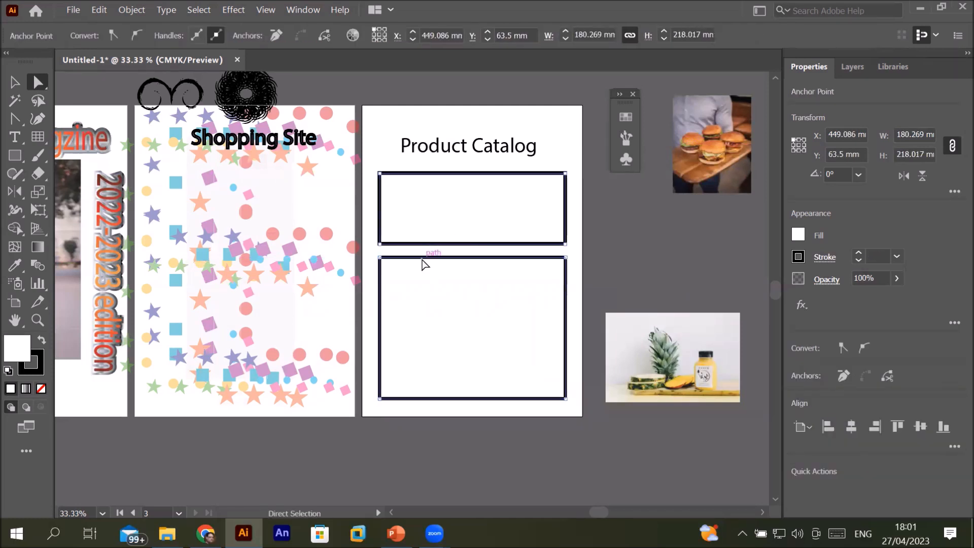
pyautogui.rightClick(422, 258)
pyautogui.click(625, 260)
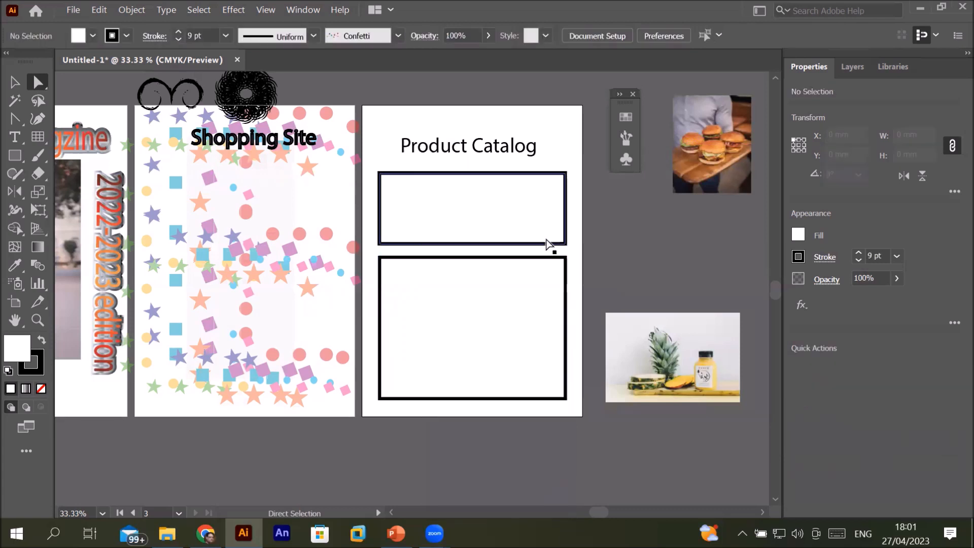
# Place the burger photo behind the upper frame's right end and try to clip it with that frame.
pyautogui.click(546, 244)
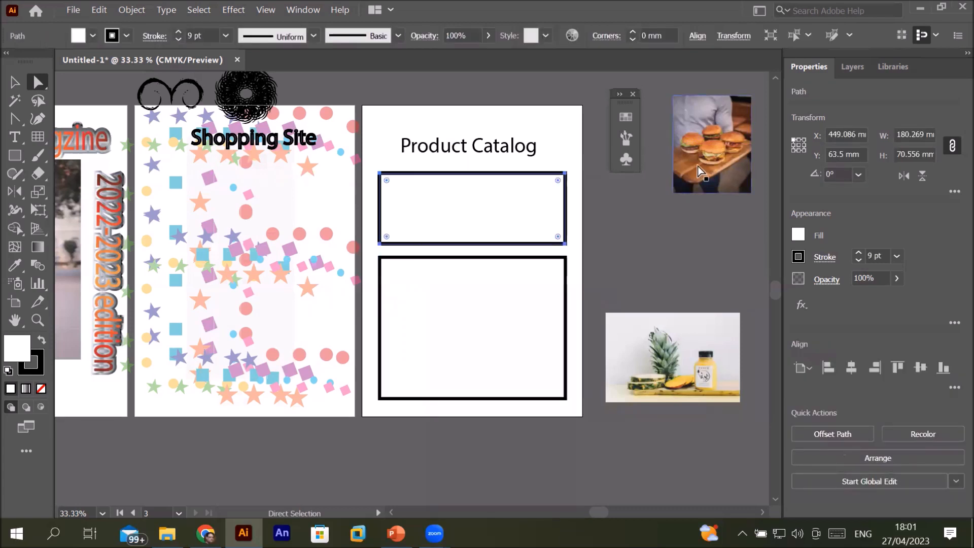
pyautogui.moveTo(698, 166); pyautogui.dragTo(515, 222)
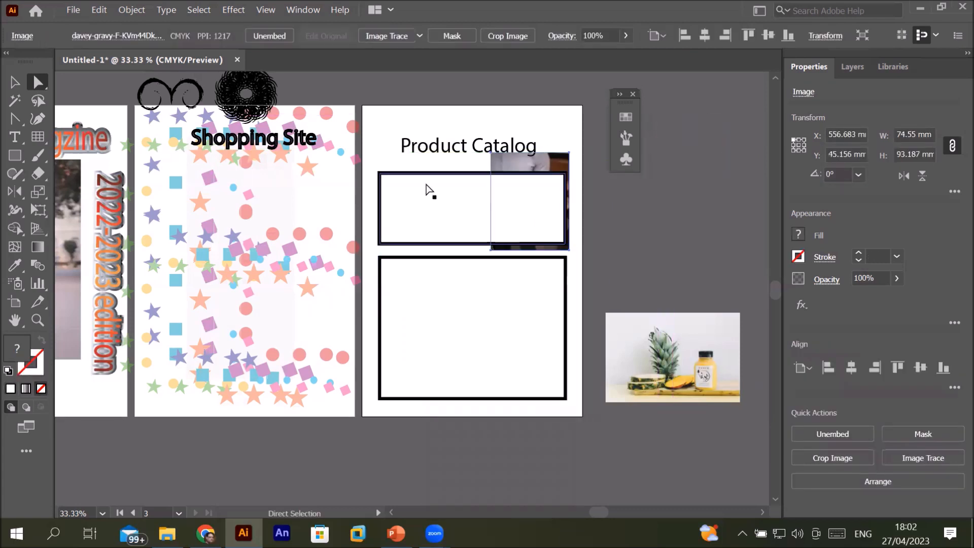
pyautogui.keyDown('shift'); pyautogui.click(429, 174); pyautogui.keyUp('shift')
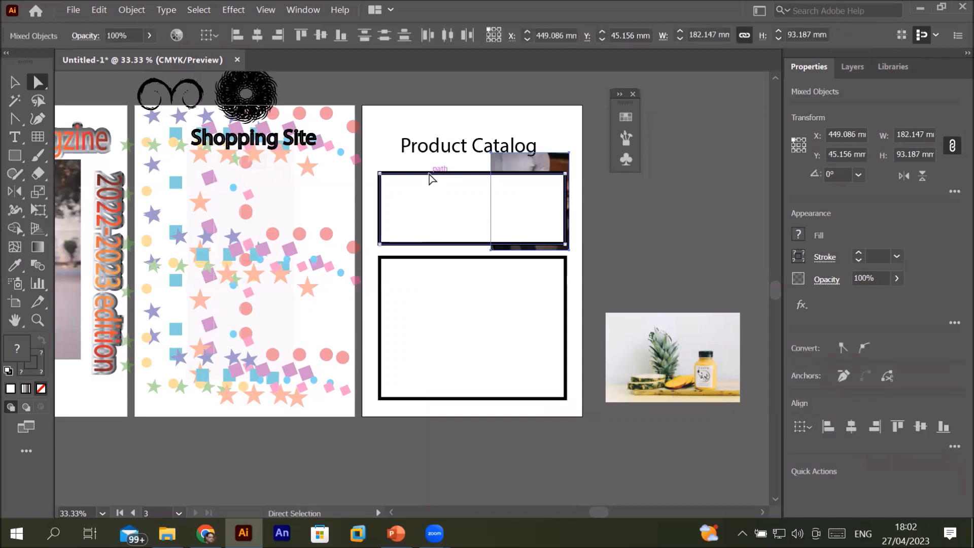
pyautogui.rightClick(429, 174)
pyautogui.click(478, 293)
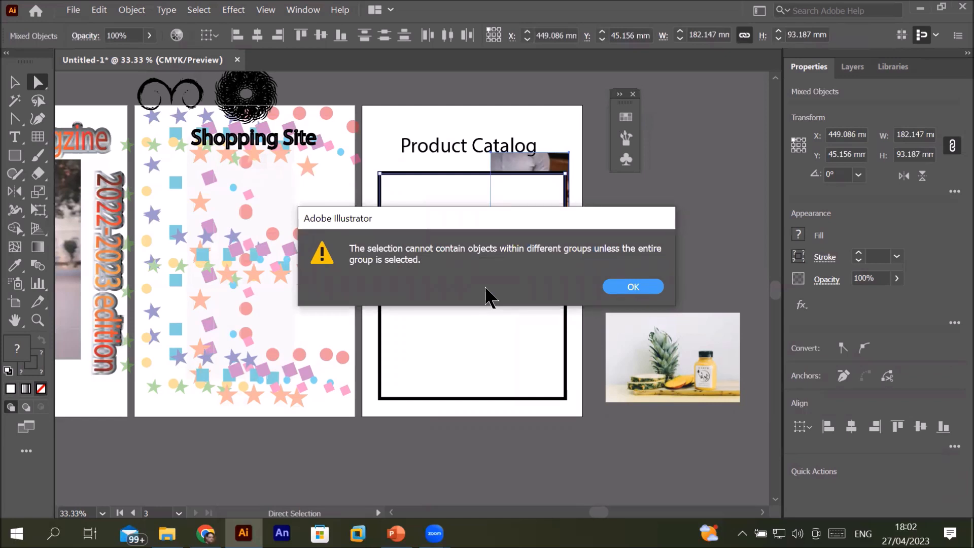
pyautogui.click(634, 287)
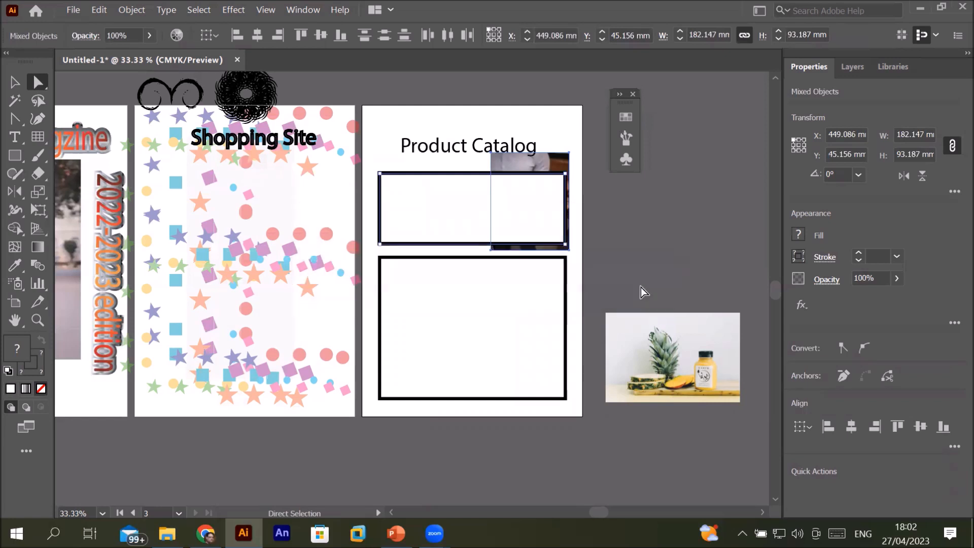
pyautogui.click(455, 245)
pyautogui.click(594, 254)
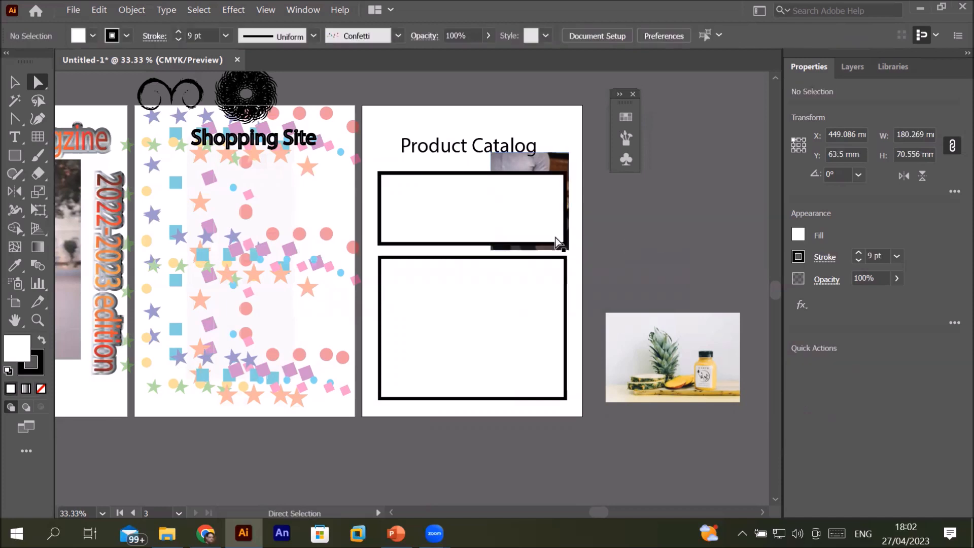
pyautogui.click(463, 244)
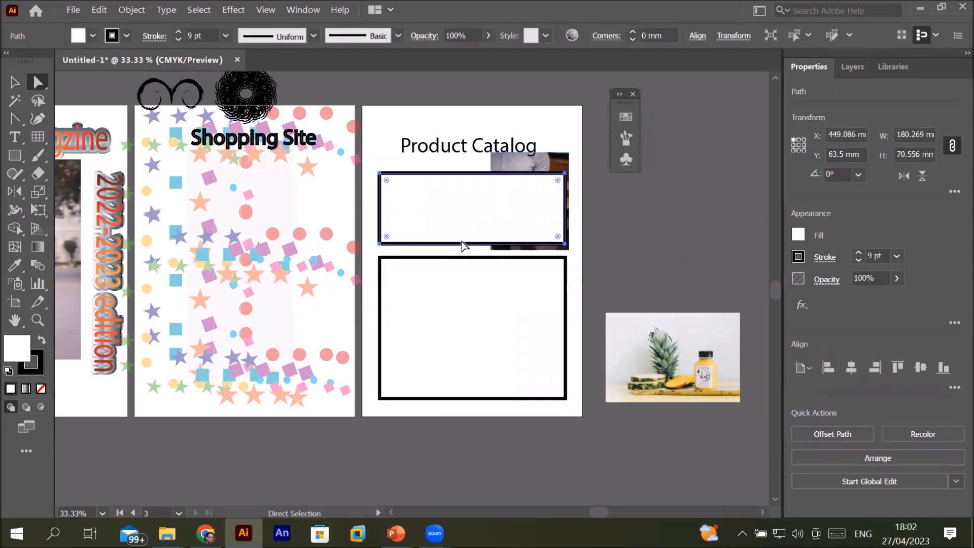
pyautogui.rightClick(463, 248)
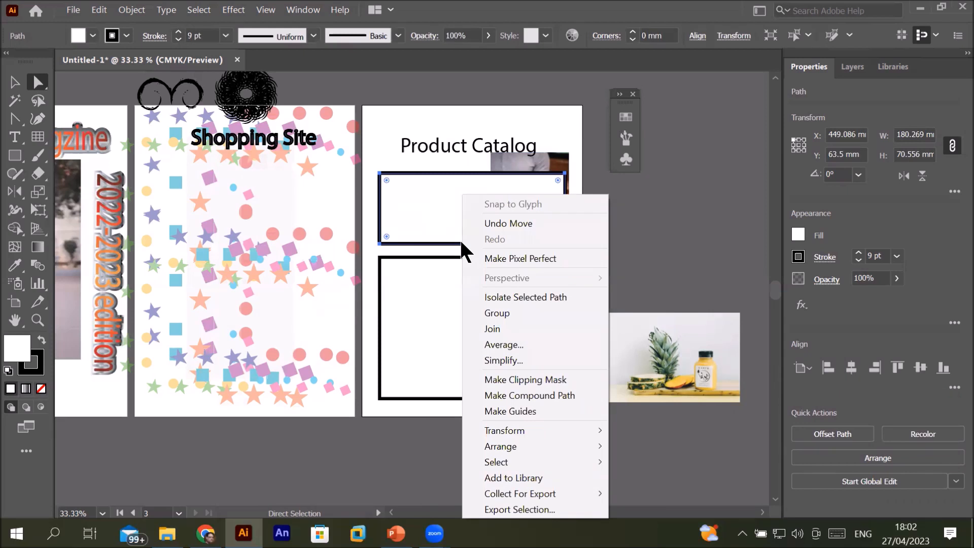
pyautogui.click(682, 243)
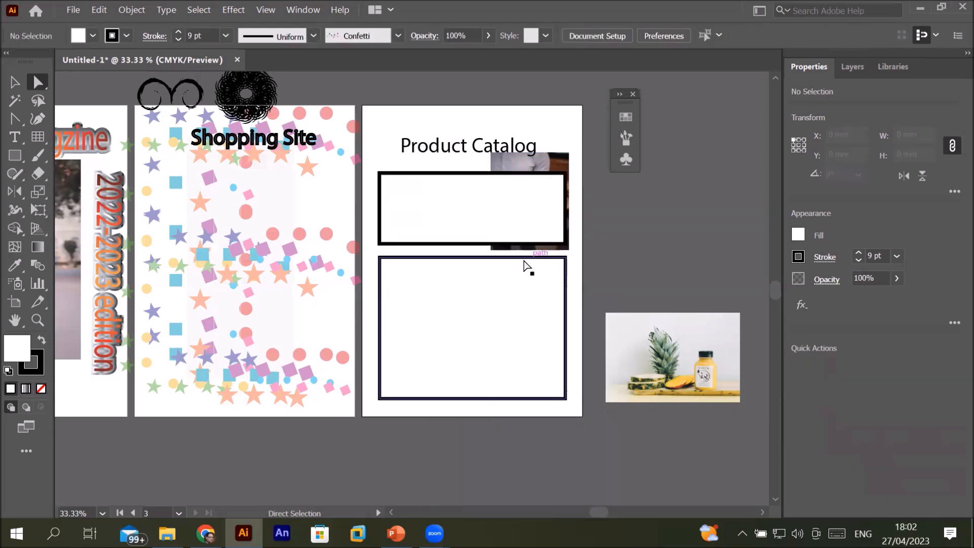
# Delete both stroked frames from the Product Catalog artboard and move the burger photo beside it, above the pineapple photo.
pyautogui.click(412, 244)
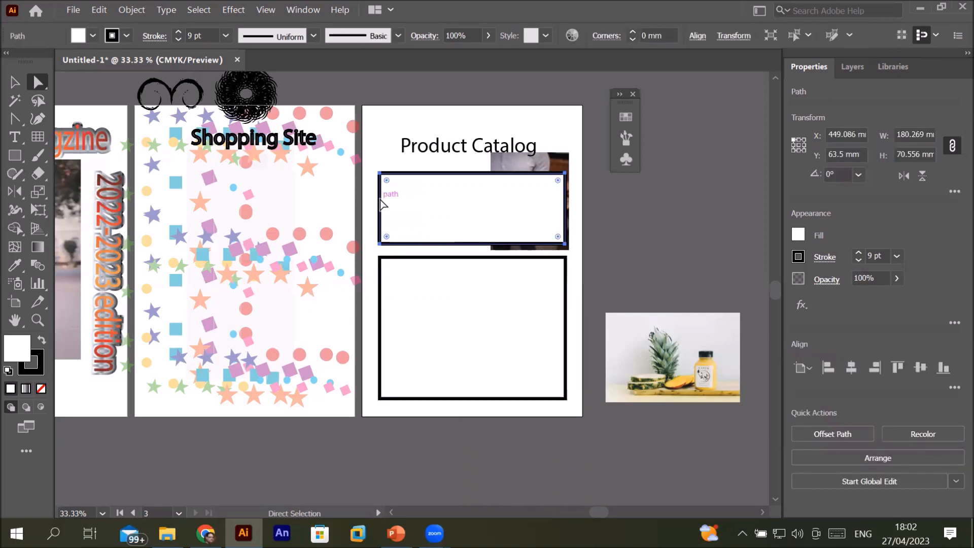
pyautogui.moveTo(419, 248); pyautogui.dragTo(463, 275)
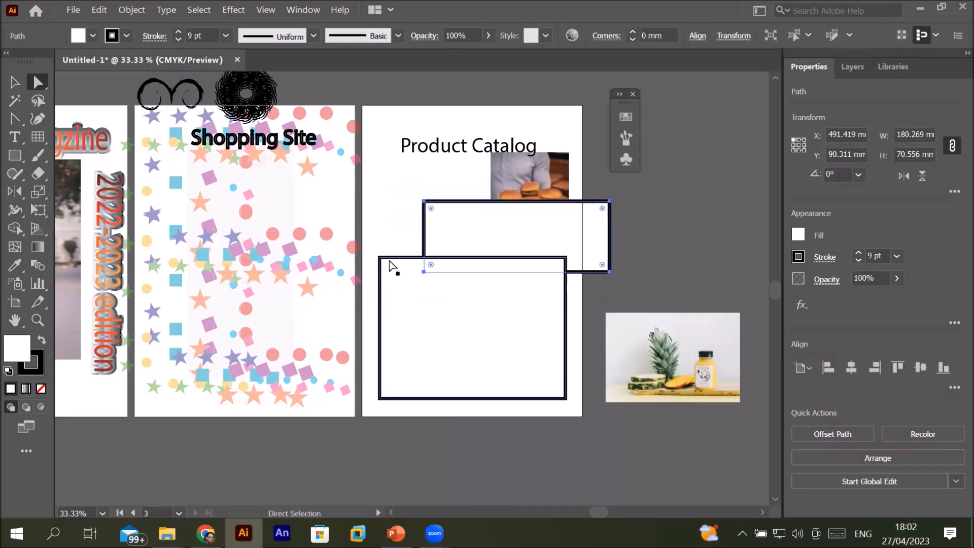
pyautogui.moveTo(391, 262); pyautogui.dragTo(397, 315)
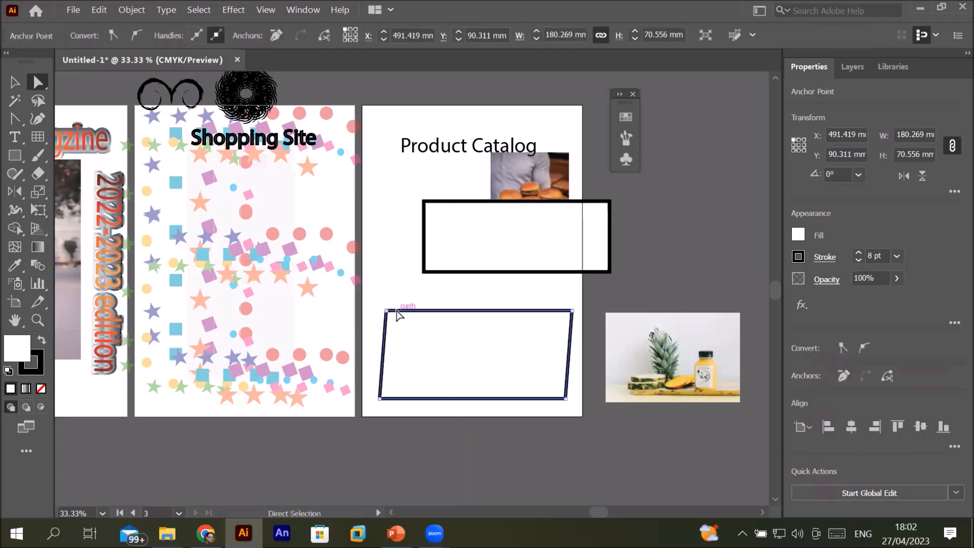
pyautogui.click(441, 272)
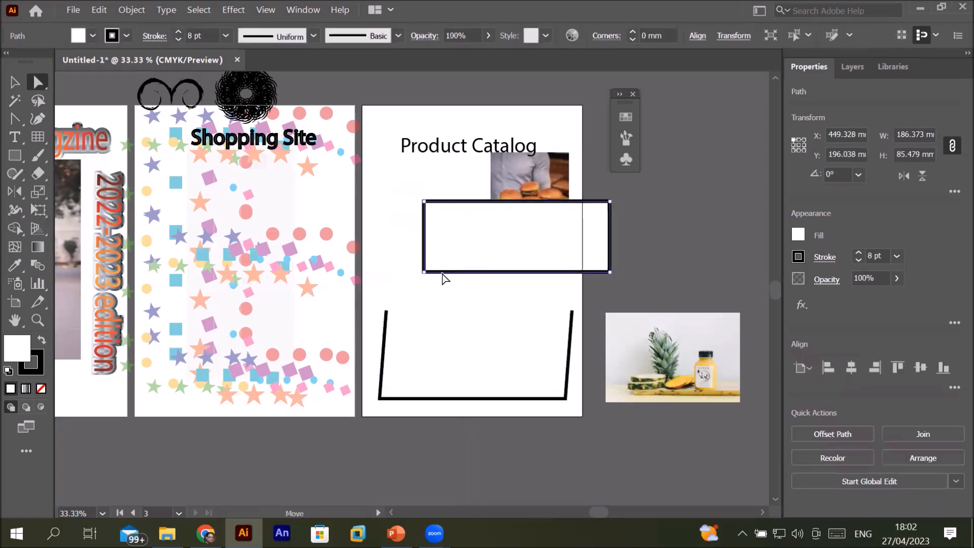
pyautogui.press('Delete')
pyautogui.moveTo(417, 384); pyautogui.dragTo(584, 419)
pyautogui.press('Delete')
pyautogui.click(430, 206)
pyautogui.press('Delete')
pyautogui.moveTo(516, 233); pyautogui.dragTo(622, 263)
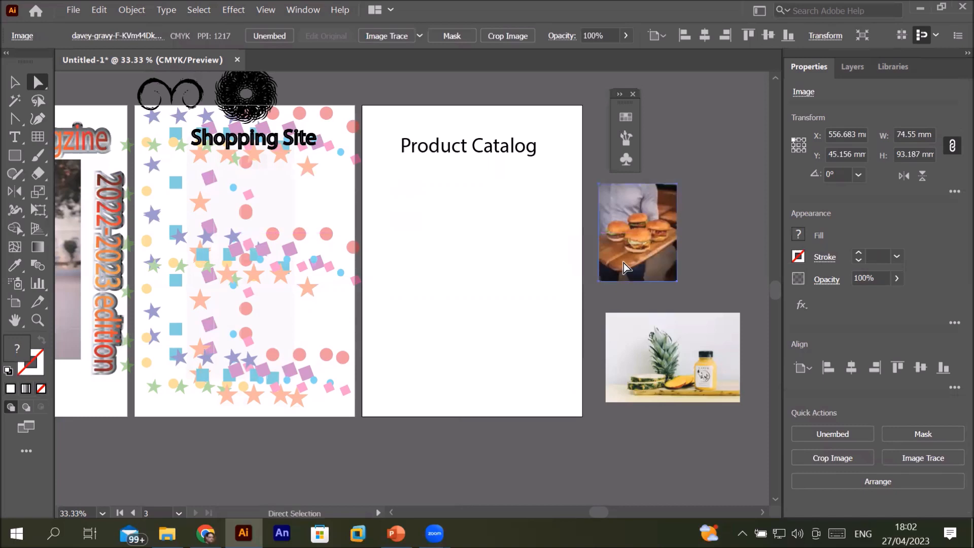
# Draw a two-by-two rectangular grid about 147 mm wide and 152 mm high beneath the Product Catalog title.
pyautogui.click(38, 137)
pyautogui.moveTo(402, 197); pyautogui.dragTo(555, 356)
pyautogui.press('Up')
pyautogui.press('Up')
pyautogui.press('Down')
pyautogui.press('Down')
pyautogui.press('Down')
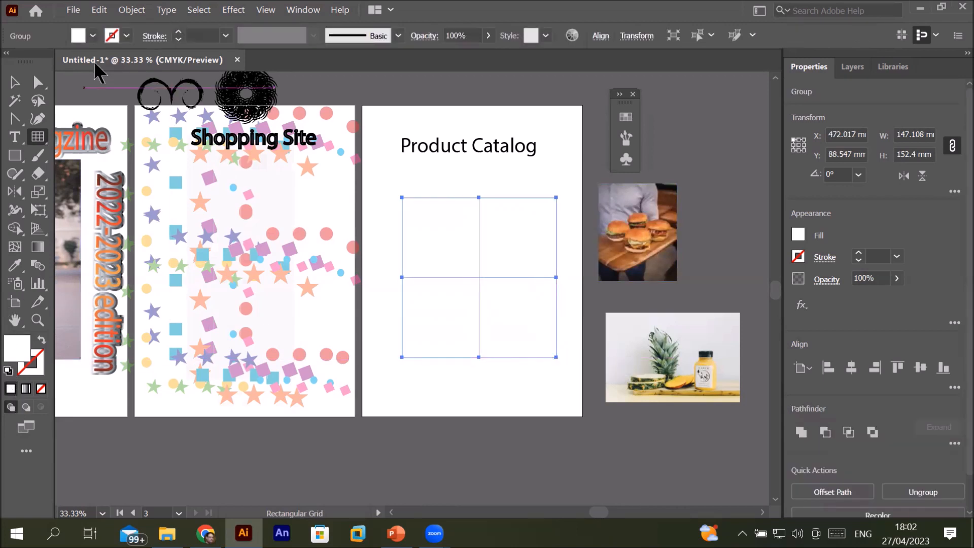
# Give the grid a black stroke with a weight of 5 pt.
pyautogui.click(126, 36)
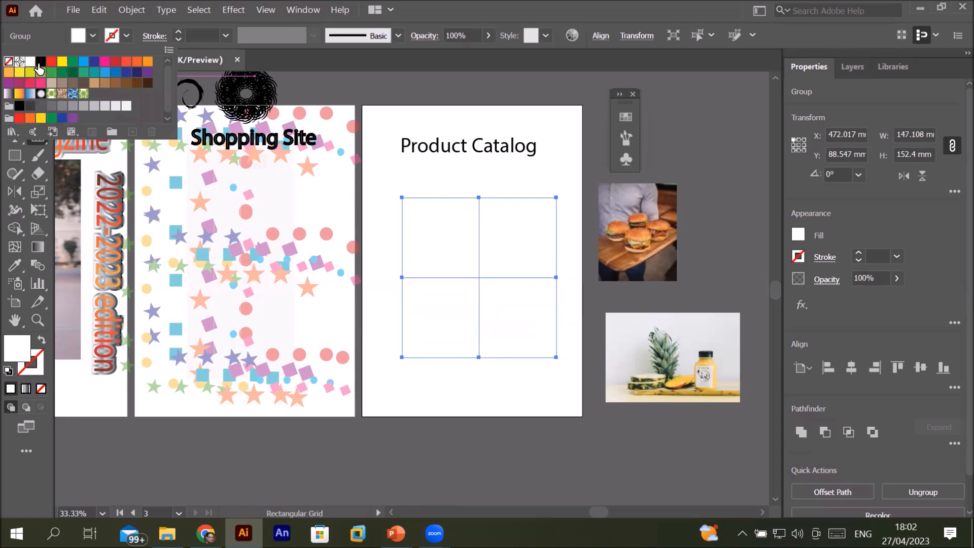
pyautogui.click(40, 63)
pyautogui.click(177, 32)
pyautogui.click(177, 32)
pyautogui.click(177, 32)
pyautogui.click(178, 32)
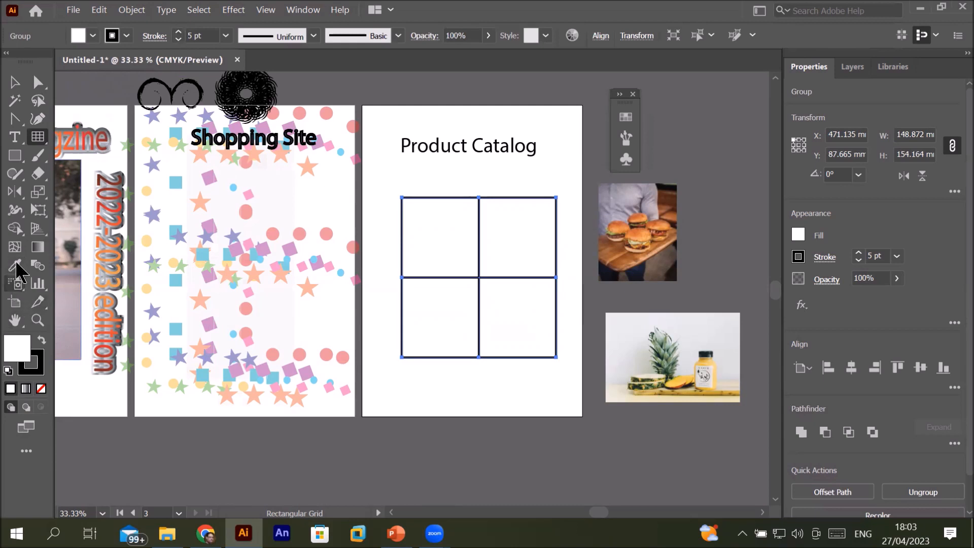
# Merge the two upper grid cells into one with the Shape Builder and ungroup the grid.
pyautogui.click(15, 228)
pyautogui.moveTo(444, 244); pyautogui.dragTo(502, 249)
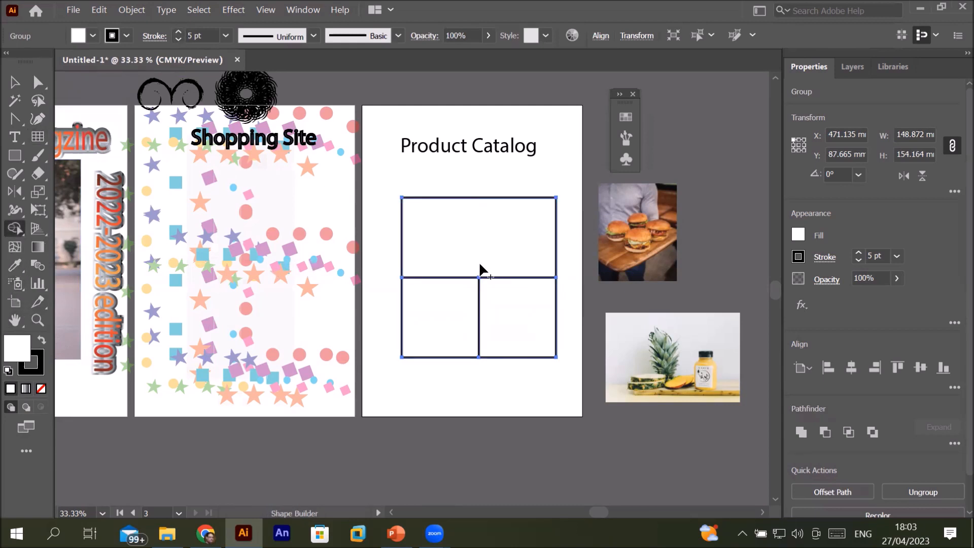
pyautogui.click(17, 84)
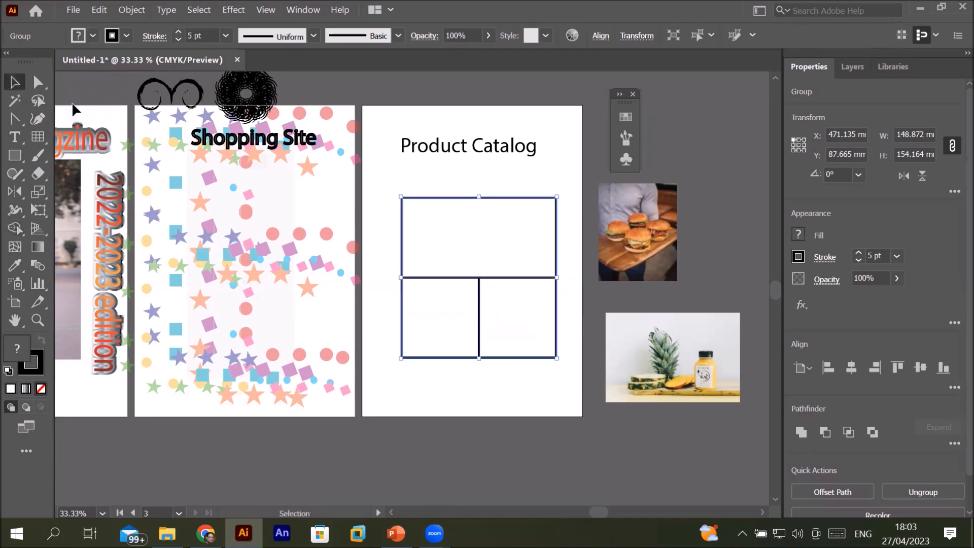
pyautogui.rightClick(462, 197)
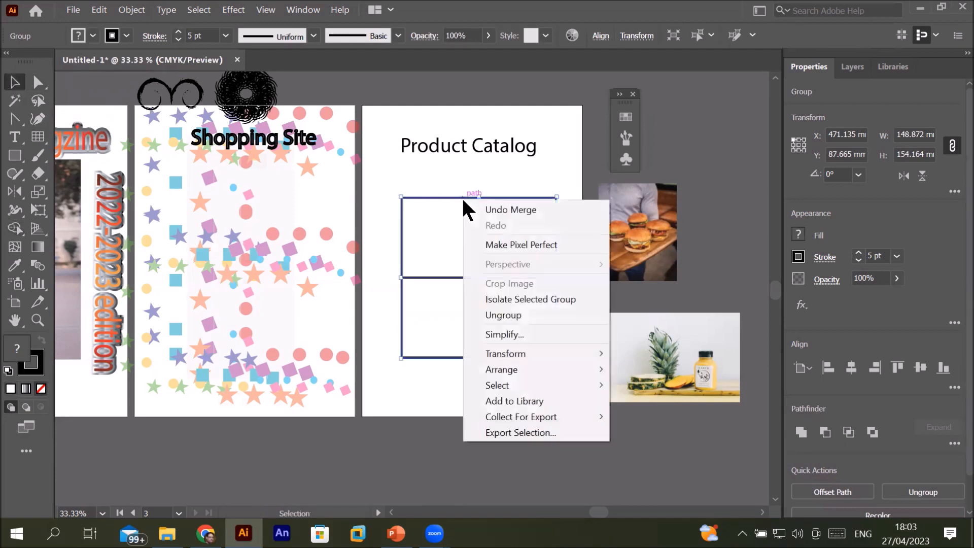
pyautogui.click(497, 315)
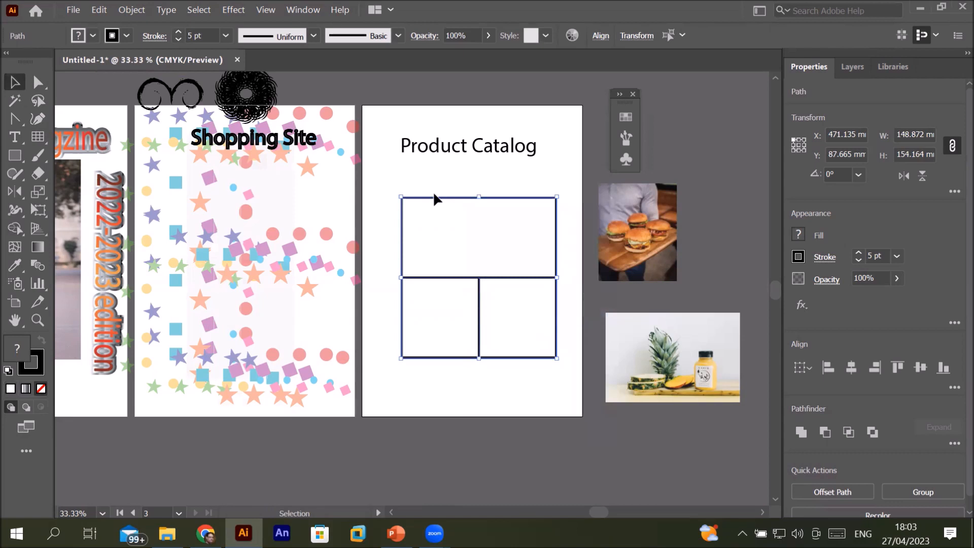
# Apply the Trim pathfinder to the grid paths and ungroup the resulting frames.
pyautogui.click(953, 444)
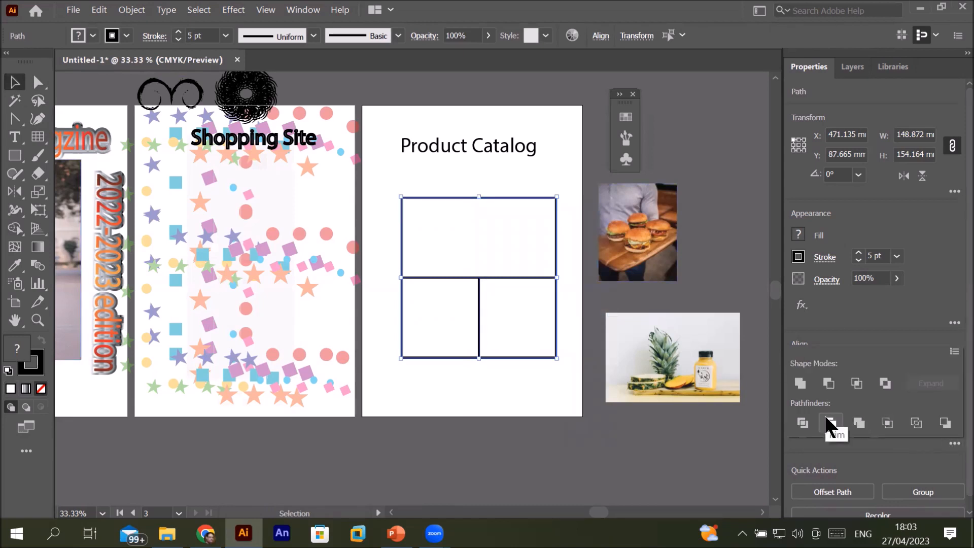
pyautogui.click(829, 421)
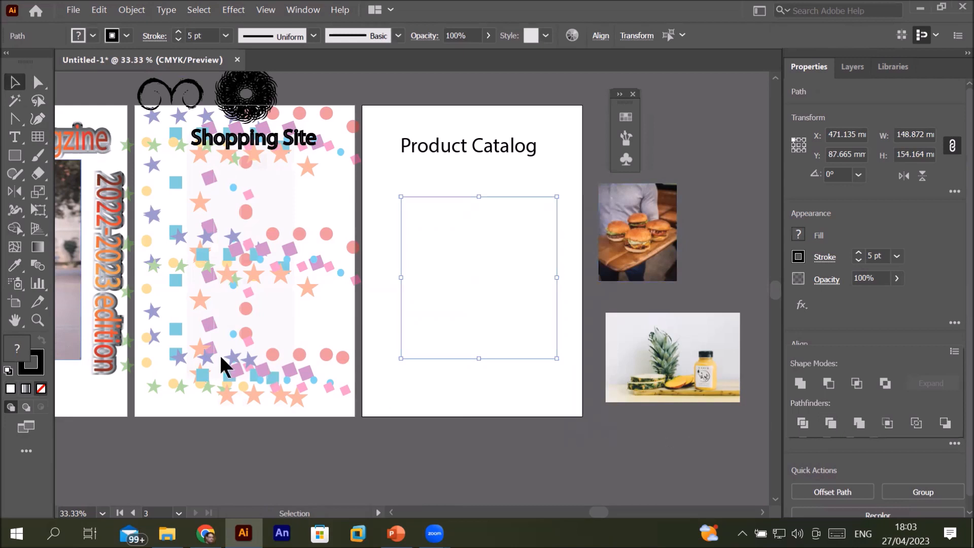
pyautogui.hotkey('ctrl', 'shift', 'a')
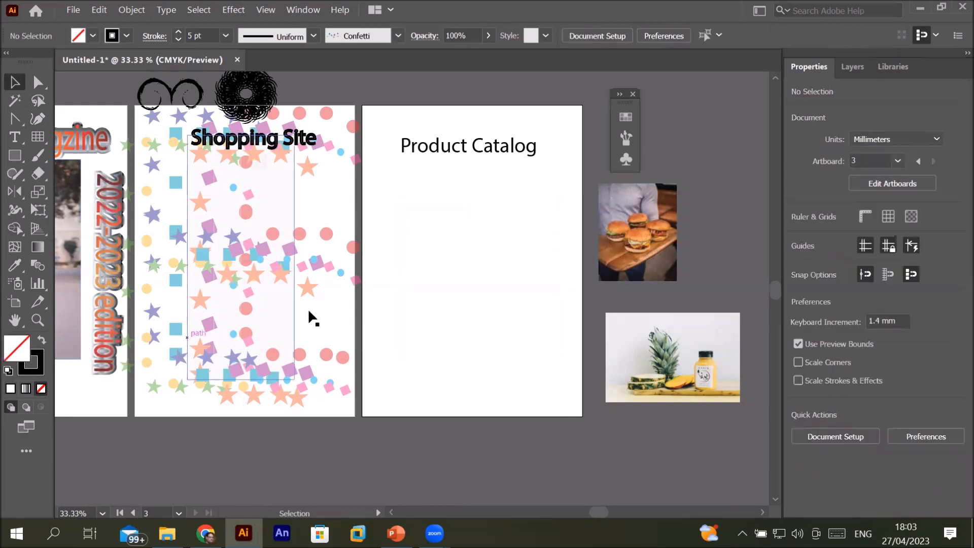
pyautogui.click(425, 264)
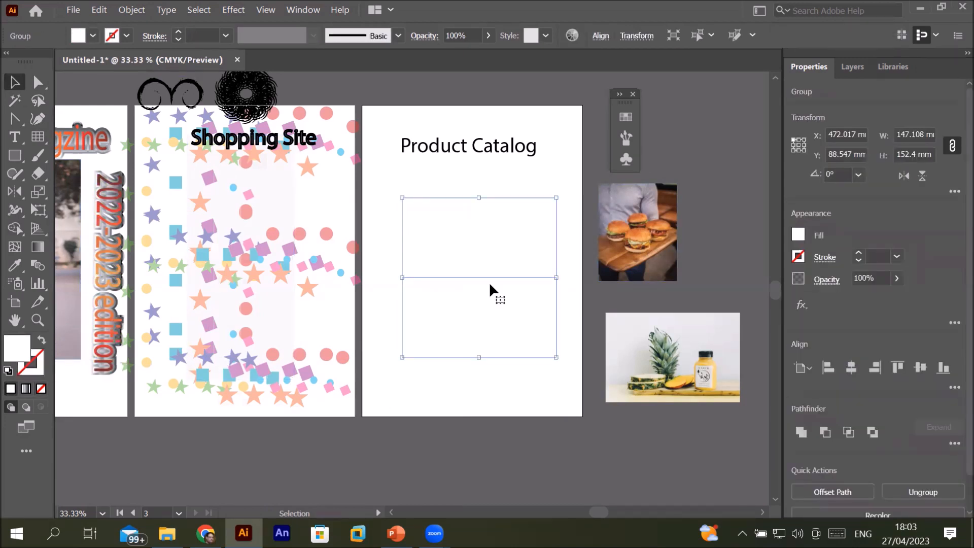
pyautogui.rightClick(472, 277)
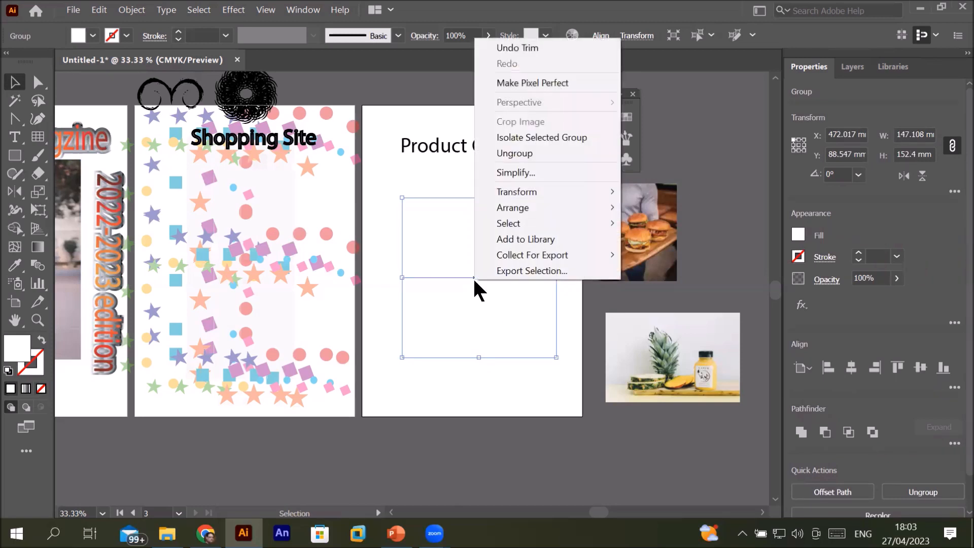
pyautogui.press('Escape')
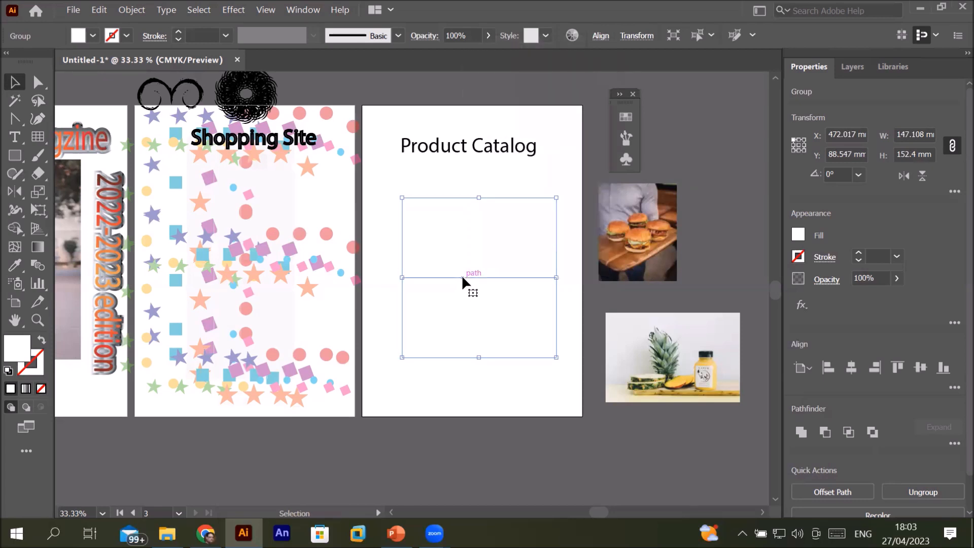
pyautogui.rightClick(461, 275)
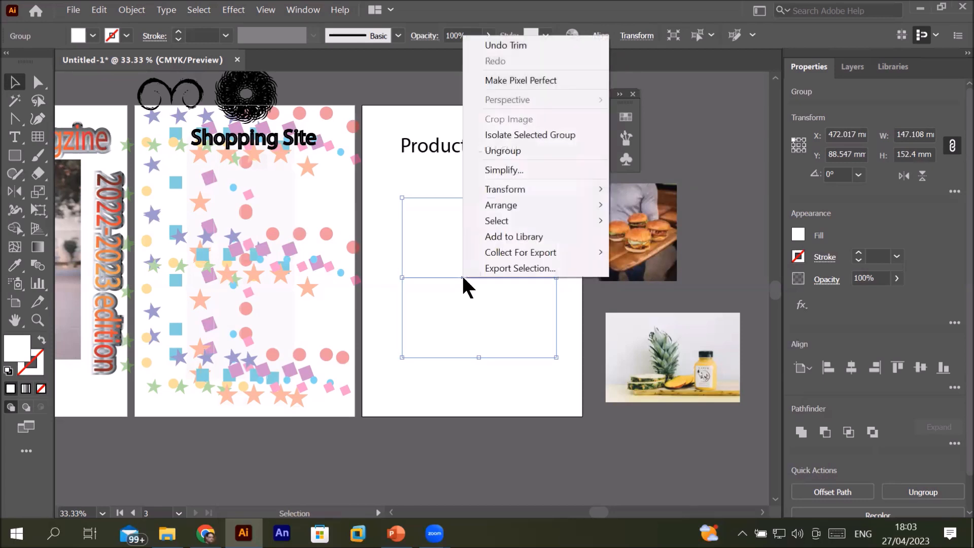
pyautogui.click(504, 151)
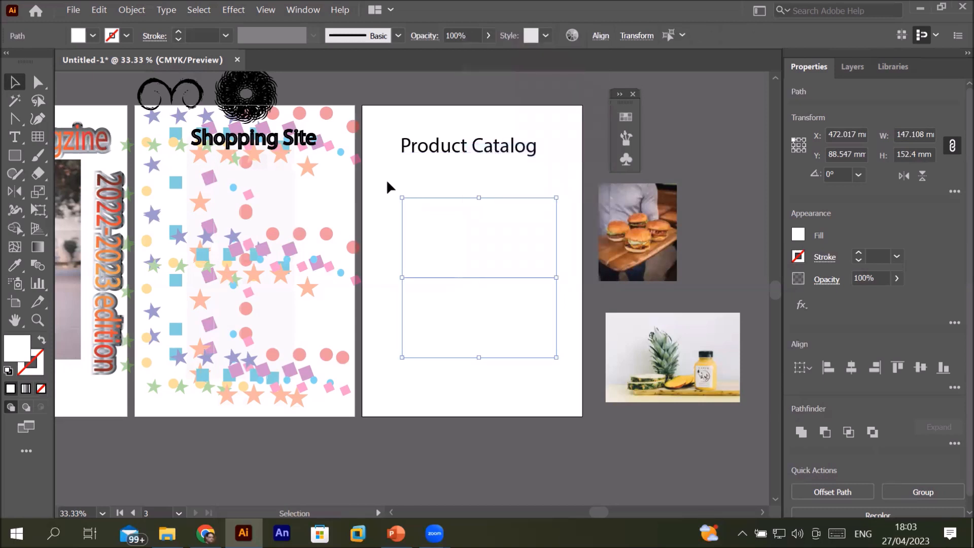
# Place the burger photo behind the upper frame's right end and try to make a clipping mask from the frame alone.
pyautogui.click(386, 183)
pyautogui.click(420, 199)
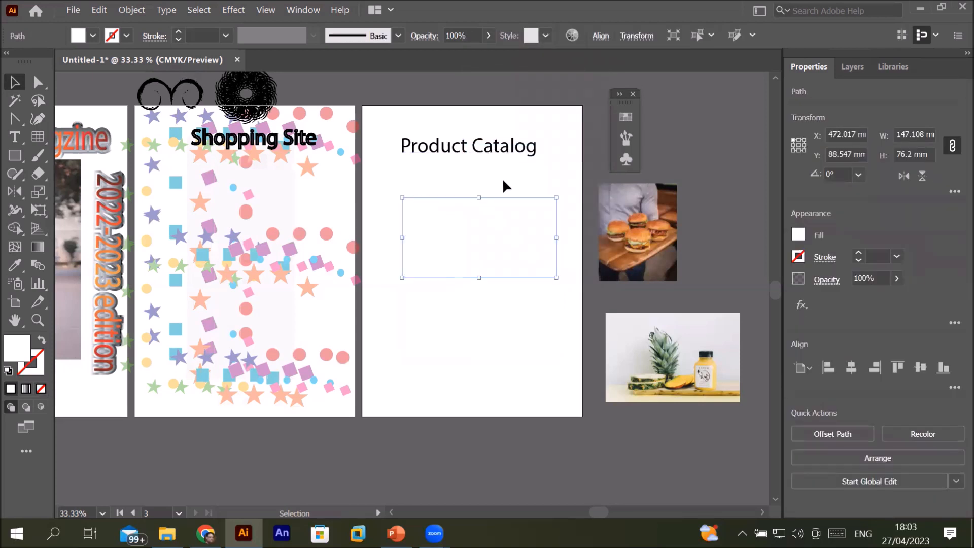
pyautogui.moveTo(625, 202); pyautogui.dragTo(508, 192)
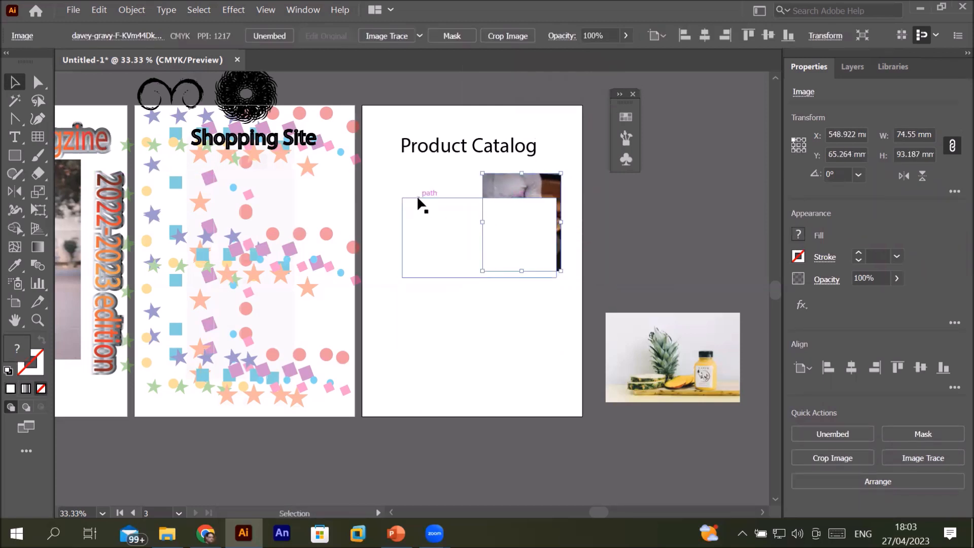
pyautogui.click(417, 198)
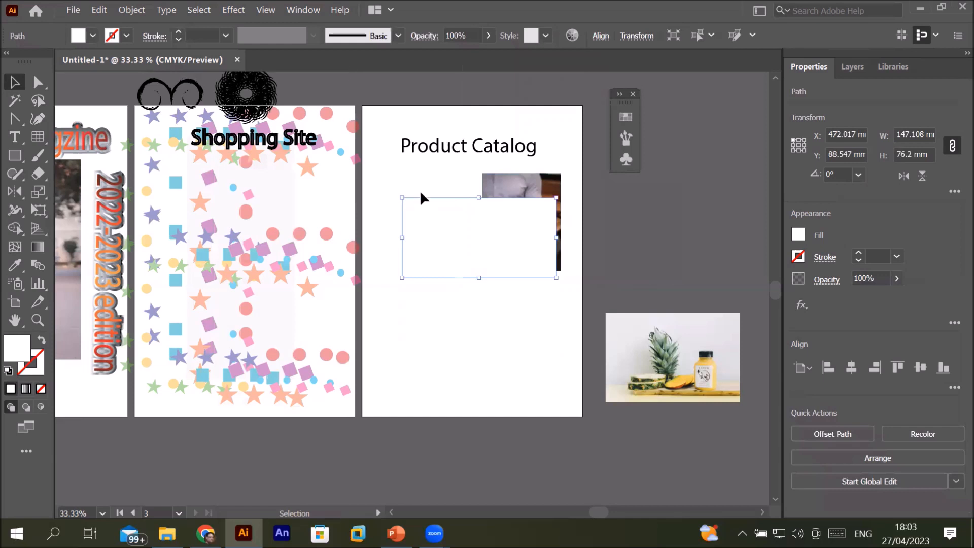
pyautogui.rightClick(430, 214)
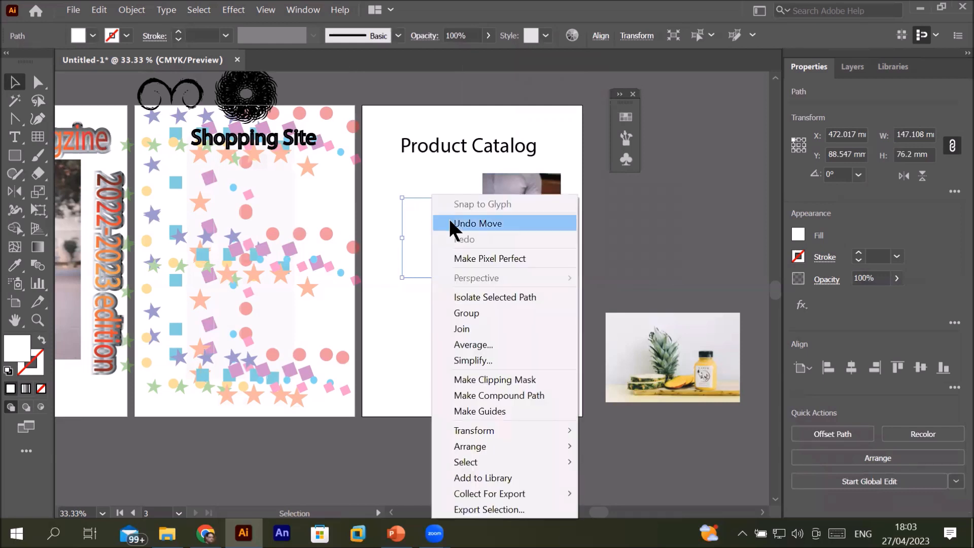
pyautogui.click(507, 380)
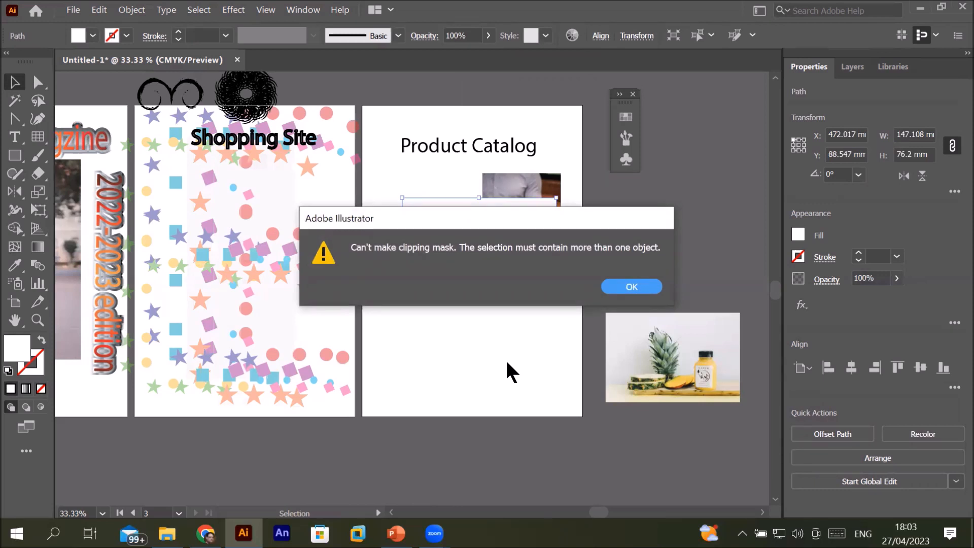
pyautogui.click(629, 287)
# Select the burger photo together with the upper frame and make a clipping mask from them.
pyautogui.click(517, 173)
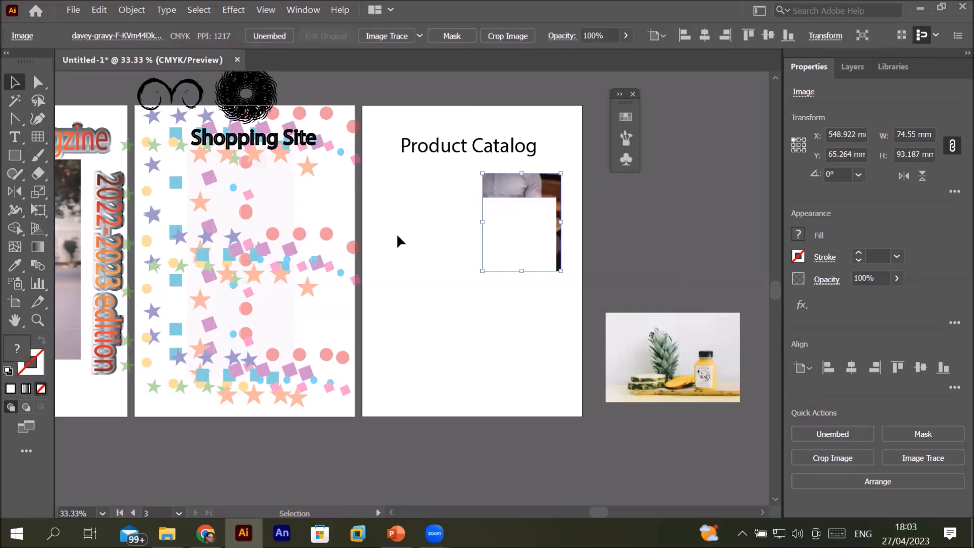
pyautogui.keyDown('shift'); pyautogui.click(411, 231); pyautogui.keyUp('shift')
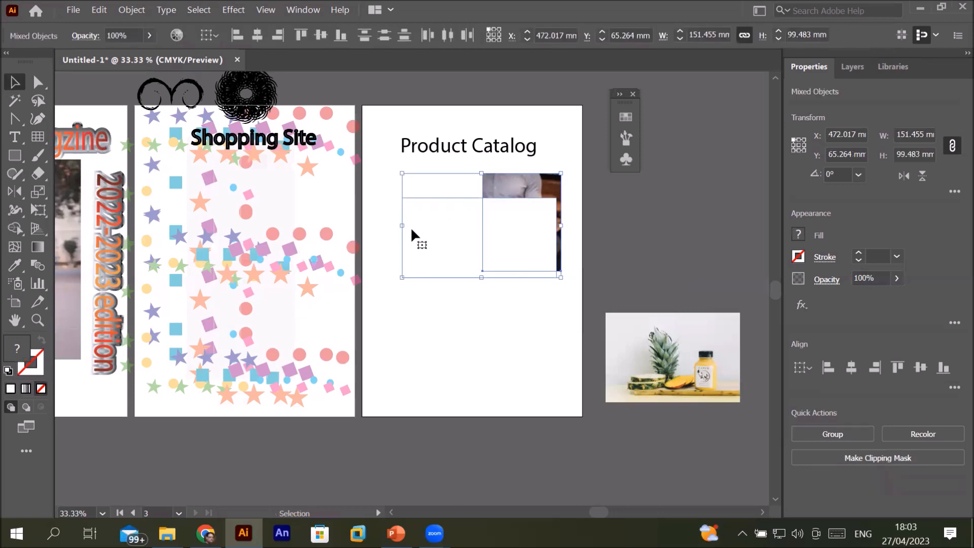
pyautogui.rightClick(412, 231)
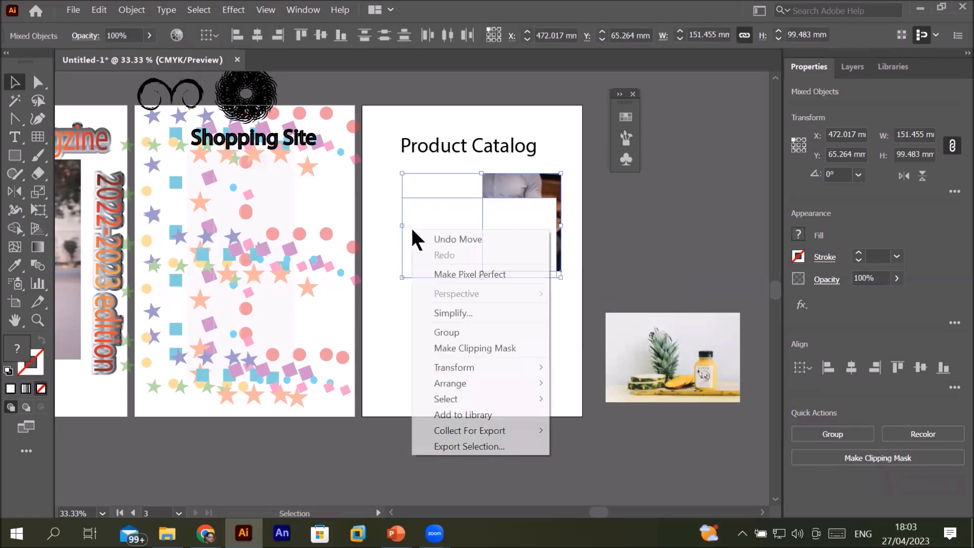
pyautogui.click(464, 348)
# Isolate the clip group, reposition and stretch the burger photo to about 159 by 79 mm across the frame, and return to the layer.
pyautogui.doubleClick(522, 224)
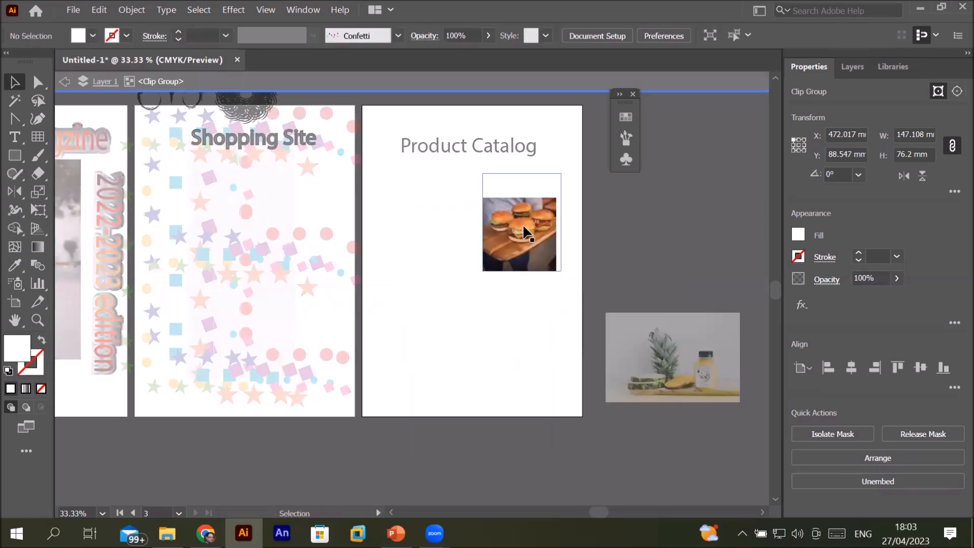
pyautogui.moveTo(522, 223); pyautogui.dragTo(568, 238)
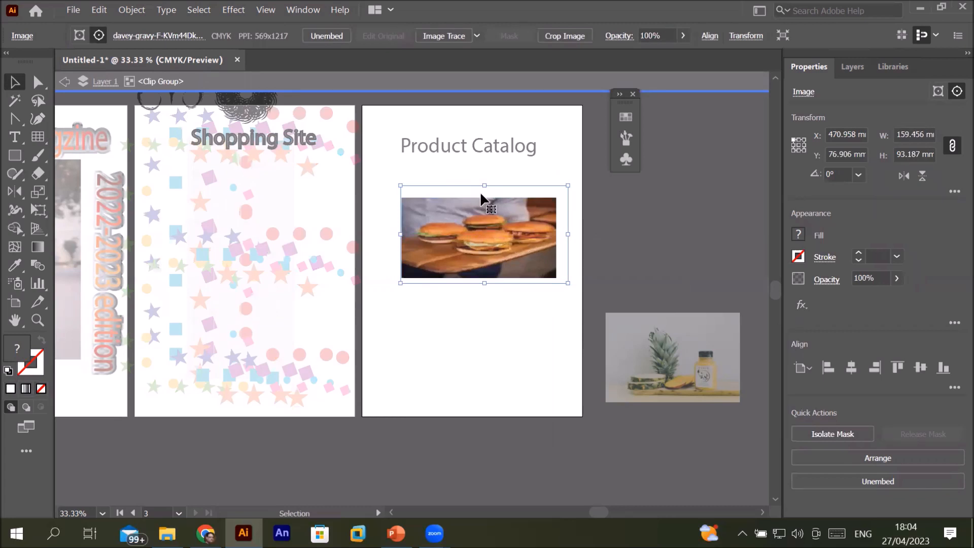
pyautogui.moveTo(485, 184); pyautogui.dragTo(489, 211)
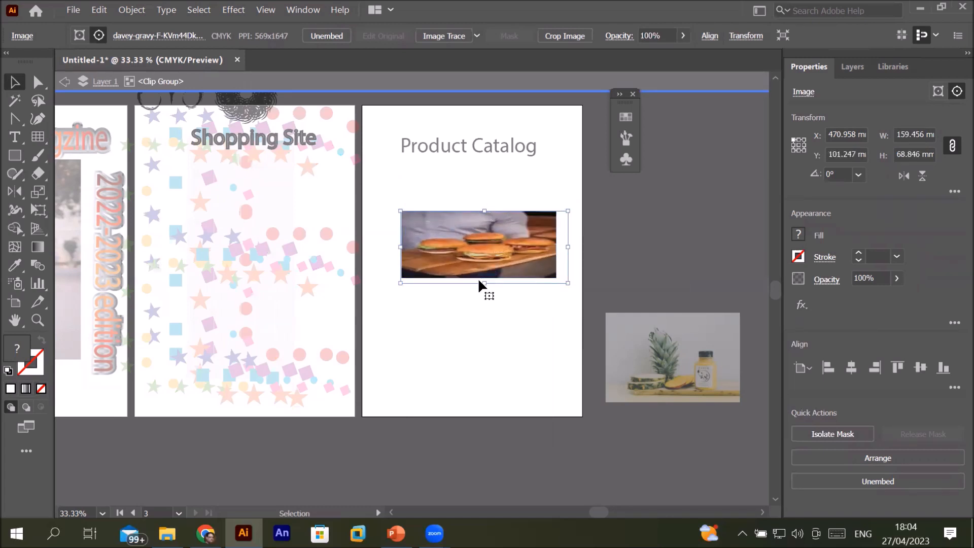
pyautogui.moveTo(484, 283); pyautogui.dragTo(485, 294)
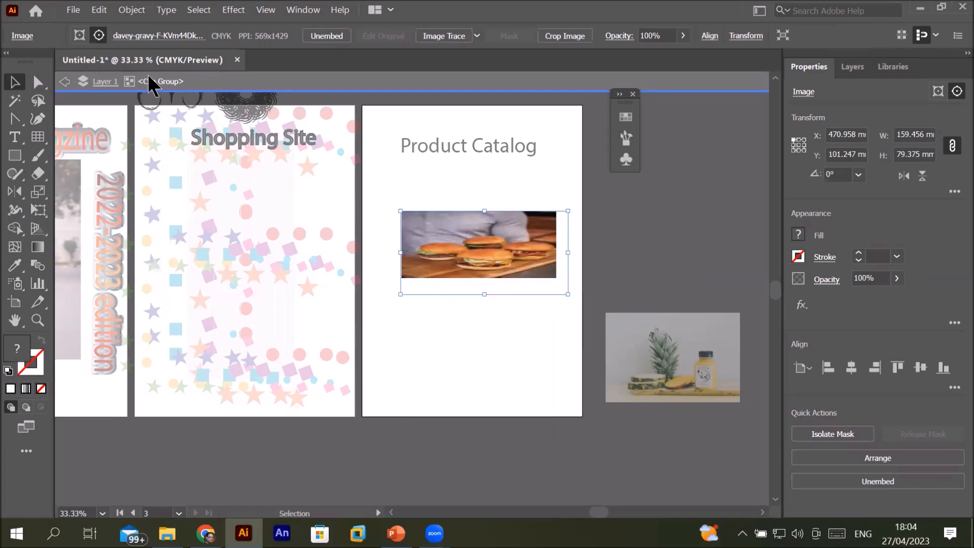
pyautogui.click(65, 81)
# Move the pineapple photo over the artboard's lower right edge and reposition the lower frame just beneath the burger picture.
pyautogui.moveTo(631, 333); pyautogui.dragTo(563, 347)
pyautogui.click(455, 337)
pyautogui.moveTo(442, 354)
pyautogui.mouseDown()
pyautogui.moveTo(437, 376)
pyautogui.moveTo(455, 342)
pyautogui.moveTo(449, 359)
pyautogui.mouseUp()
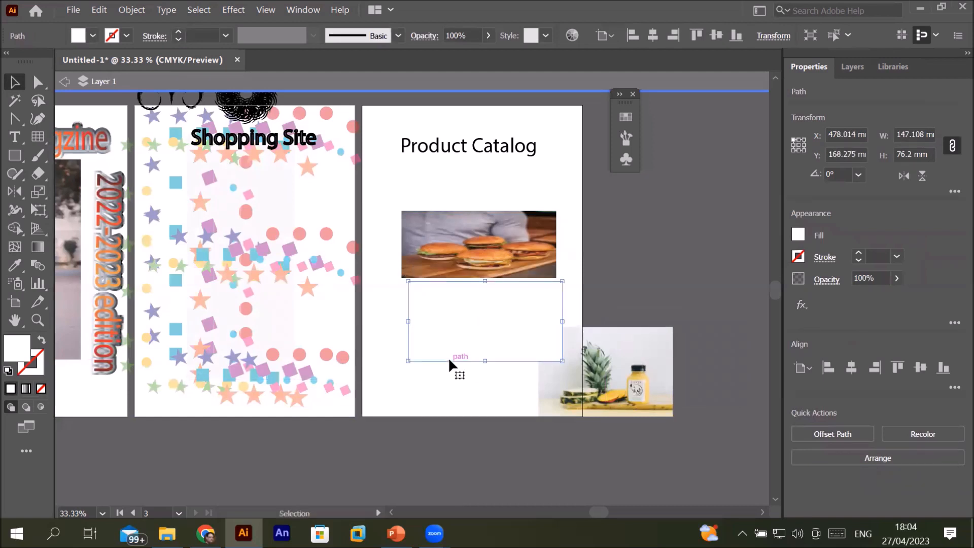
# Fill the lower frame with CMYK Cyan and align it horizontally with the burger picture above.
pyautogui.click(93, 35)
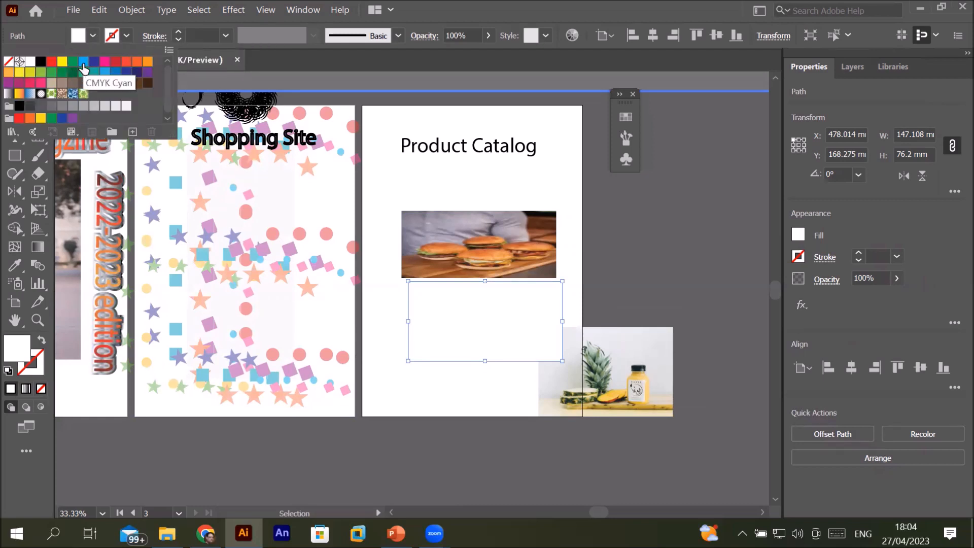
pyautogui.click(84, 61)
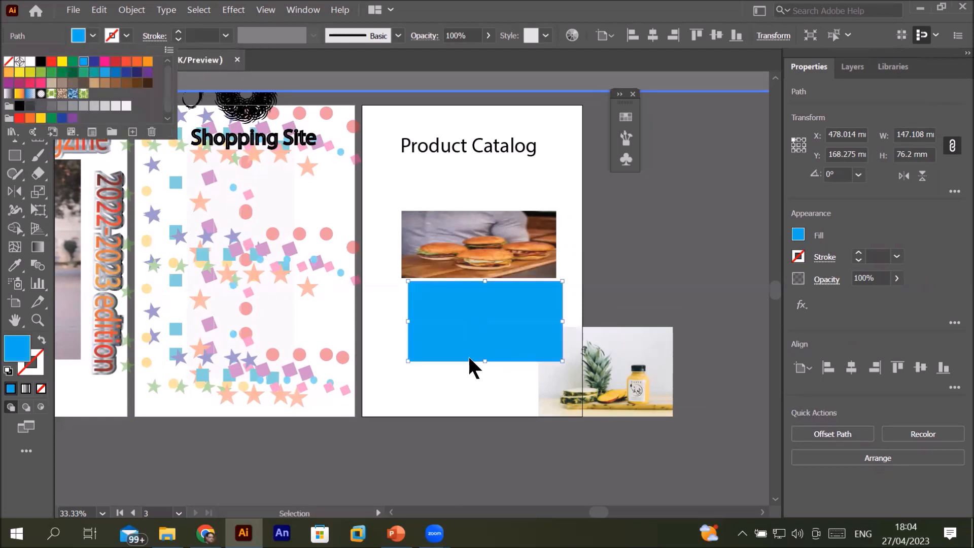
pyautogui.click(455, 364)
pyautogui.moveTo(454, 361); pyautogui.dragTo(446, 360)
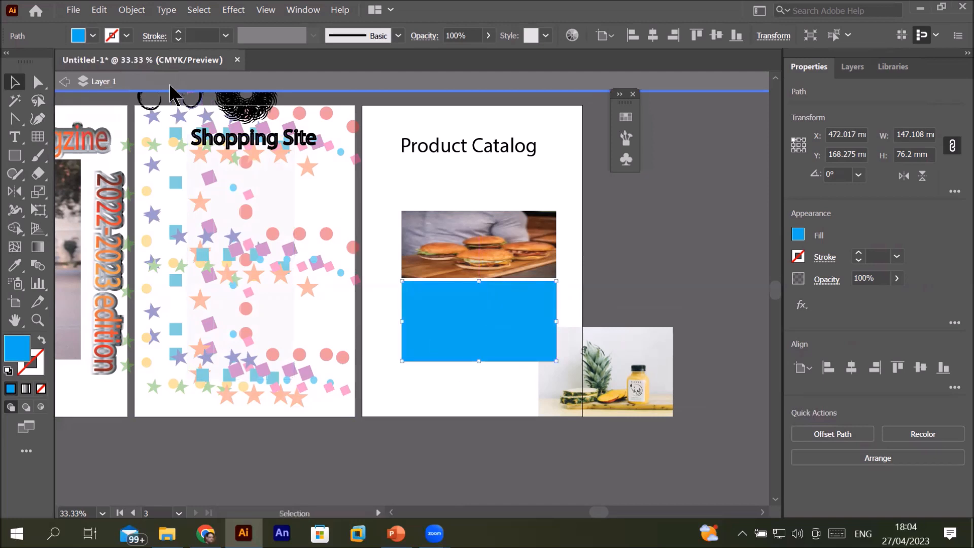
# Add a black stroke to the cyan frame and raise its weight to 13 pt.
pyautogui.click(178, 33)
pyautogui.click(179, 32)
pyautogui.click(179, 32)
pyautogui.click(179, 33)
pyautogui.click(179, 32)
pyautogui.click(178, 33)
pyautogui.click(179, 32)
pyautogui.click(179, 32)
pyautogui.click(178, 33)
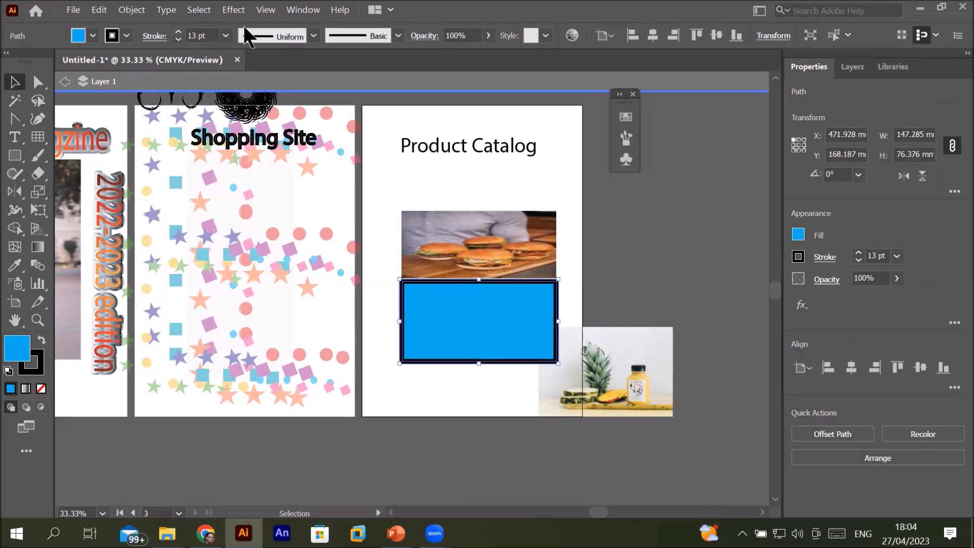
# Apply a rough, charcoal-like brush to the cyan frame's stroke.
pyautogui.click(398, 35)
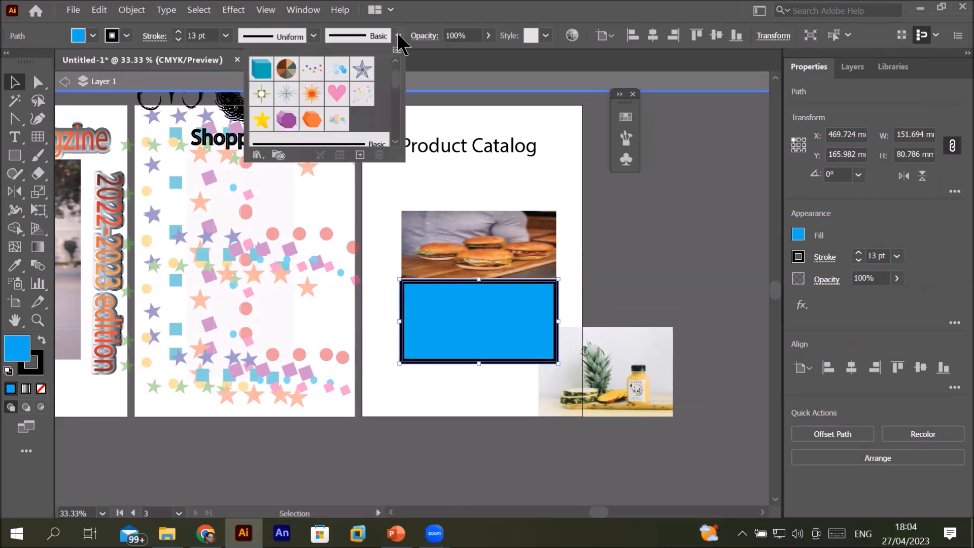
pyautogui.scroll(-3, 391, 131)
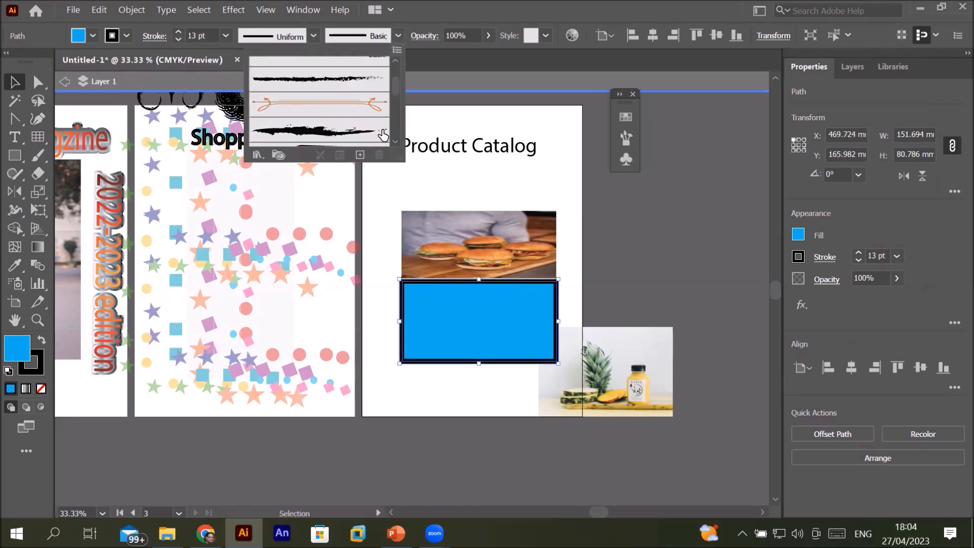
pyautogui.click(353, 85)
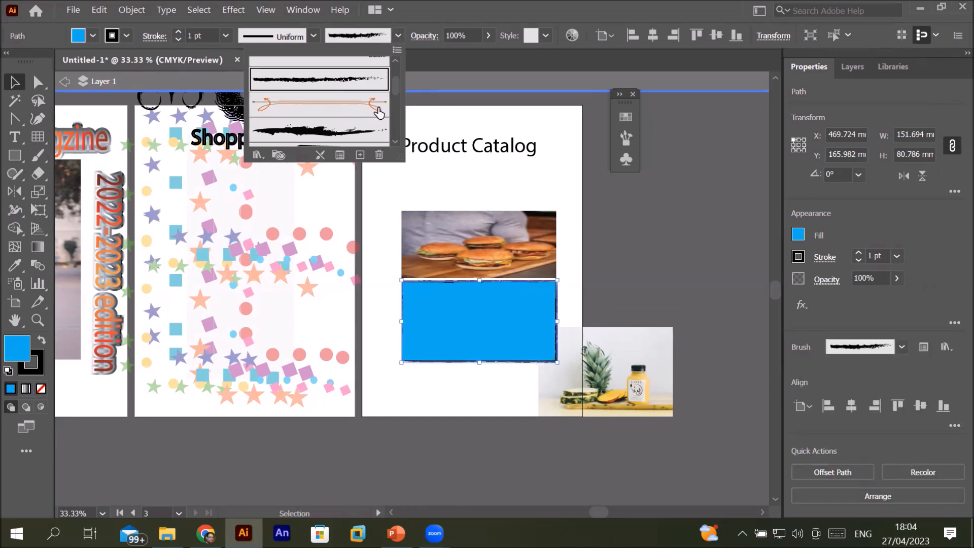
# Thicken the charcoal brush stroke on the cyan frame by raising its weight.
pyautogui.click(178, 32)
pyautogui.click(178, 33)
pyautogui.click(178, 32)
pyautogui.click(178, 32)
# Move the pineapple photo behind the cyan frame and clip it into that frame with a clipping mask.
pyautogui.moveTo(637, 373); pyautogui.dragTo(513, 372)
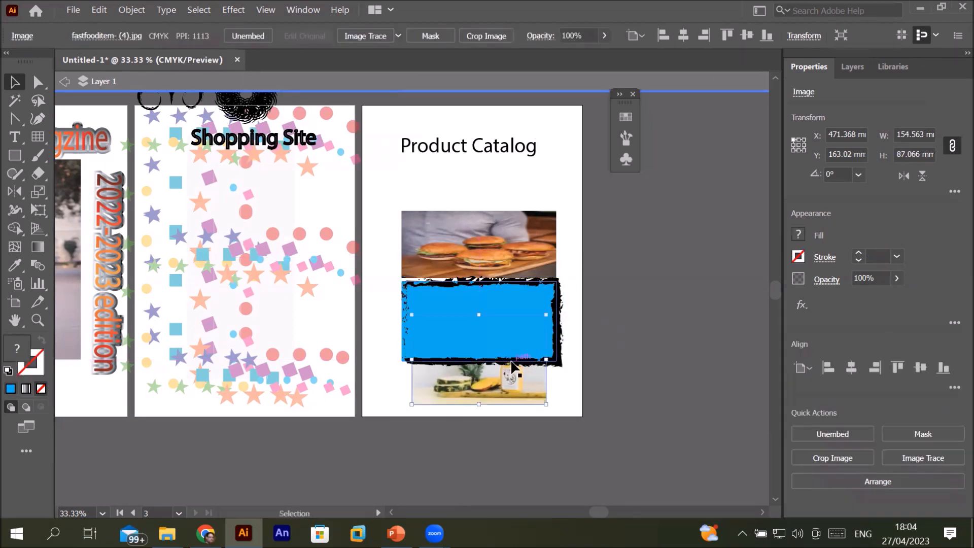
pyautogui.keyDown('shift'); pyautogui.click(405, 299); pyautogui.keyUp('shift')
pyautogui.rightClick(406, 302)
pyautogui.click(462, 187)
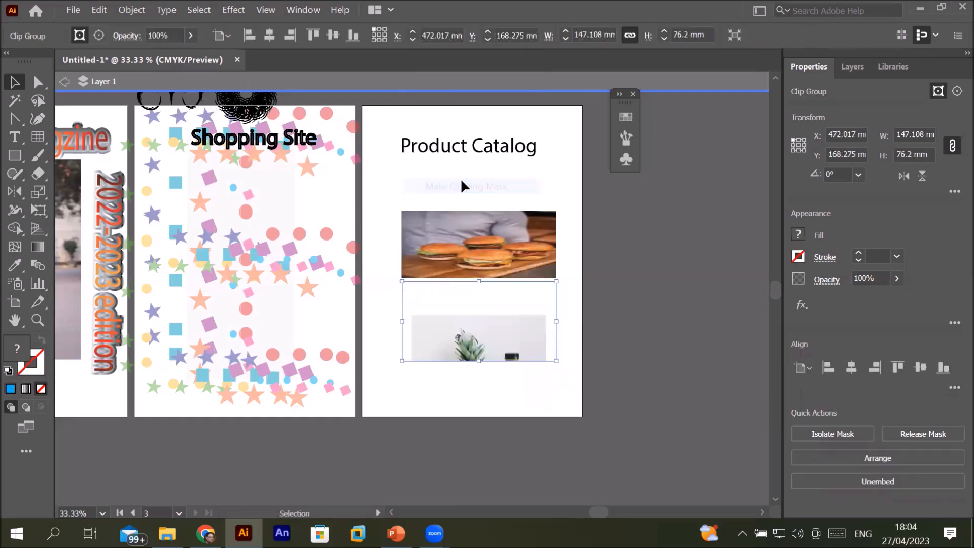
# Reposition and widen the pineapple photo inside its clip group so it fills the frame, and exit isolation mode.
pyautogui.doubleClick(469, 337)
pyautogui.moveTo(468, 337); pyautogui.dragTo(455, 299)
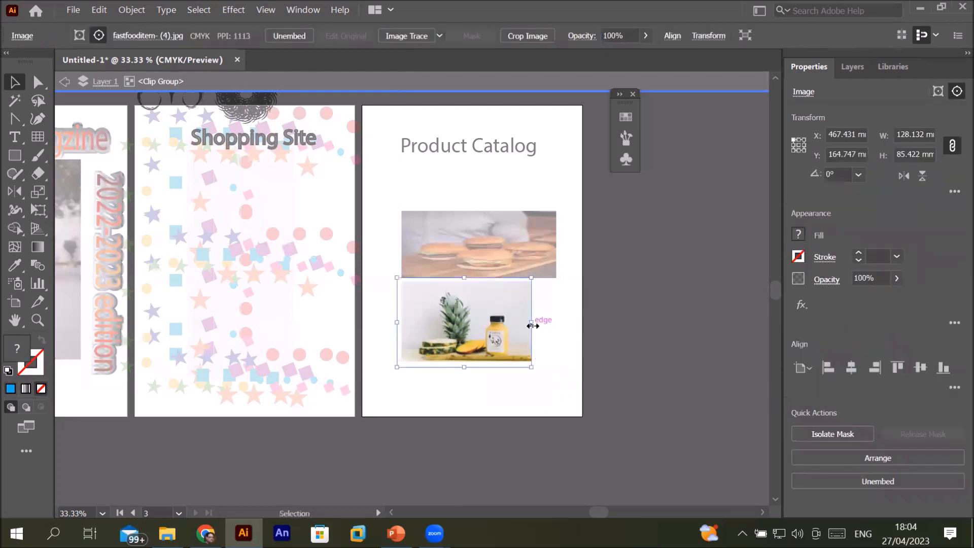
pyautogui.moveTo(533, 323); pyautogui.dragTo(562, 327)
pyautogui.click(102, 82)
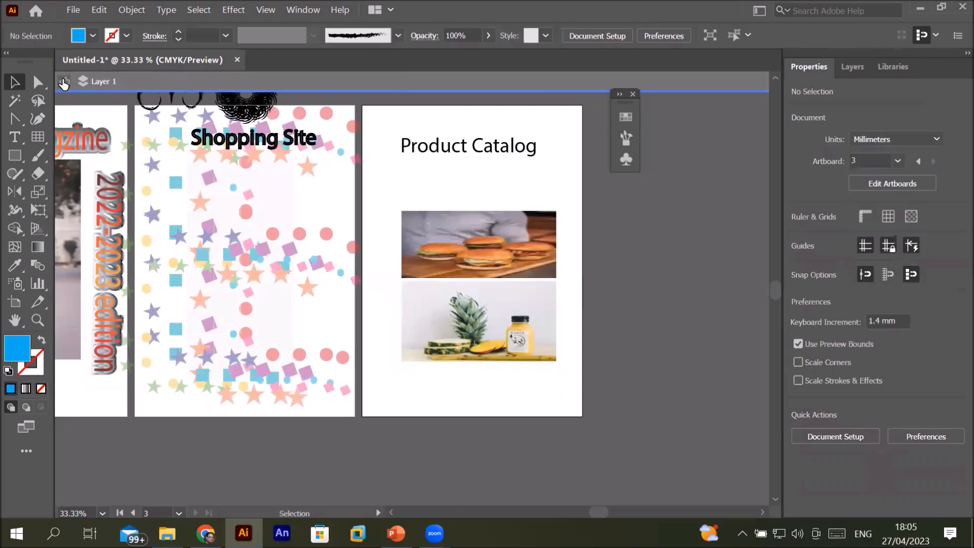
pyautogui.click(64, 81)
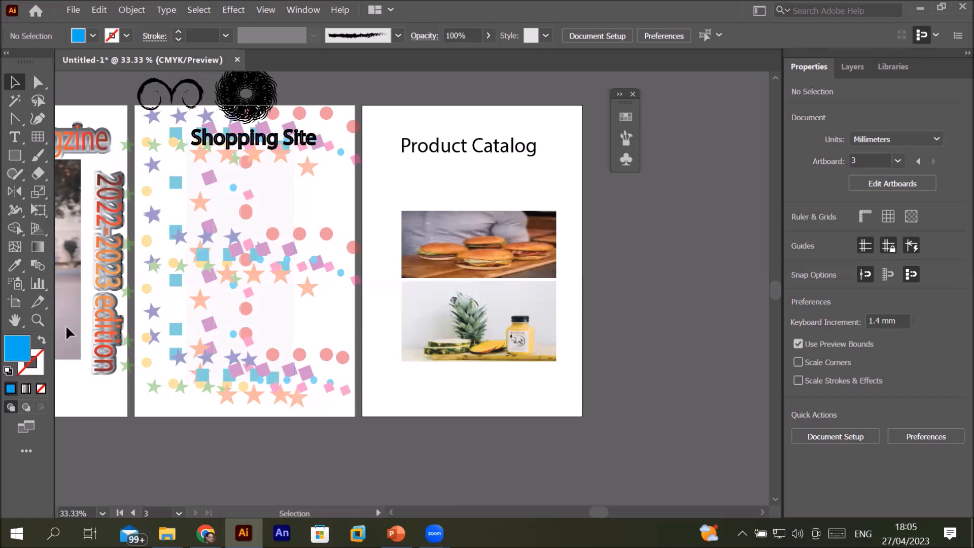
# Add a fourth A4 portrait artboard beside the Product Catalog artboard.
pyautogui.click(15, 303)
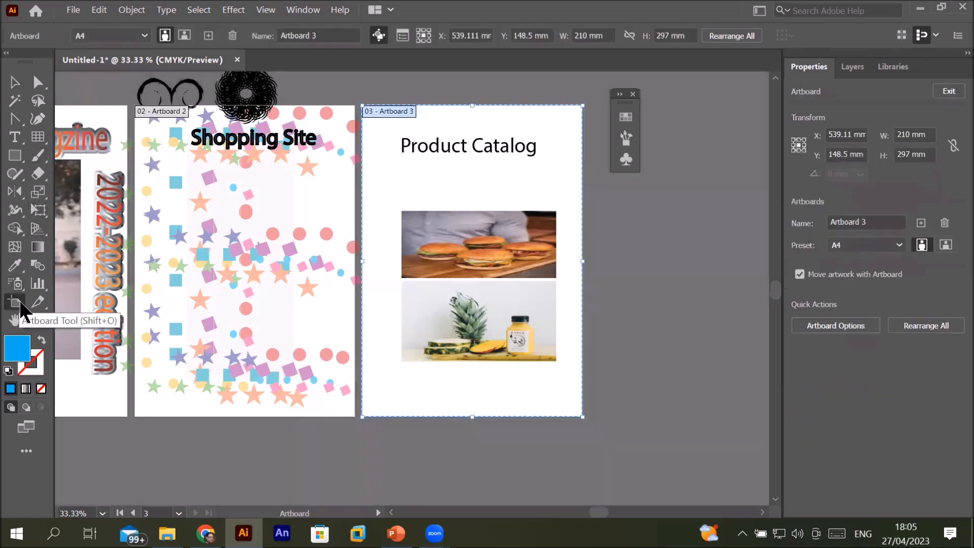
pyautogui.click(208, 35)
pyautogui.click(763, 512)
# Set the Rectangular Grid tool's skew to 224% for horizontal dividers and 215% for vertical dividers.
pyautogui.click(34, 142)
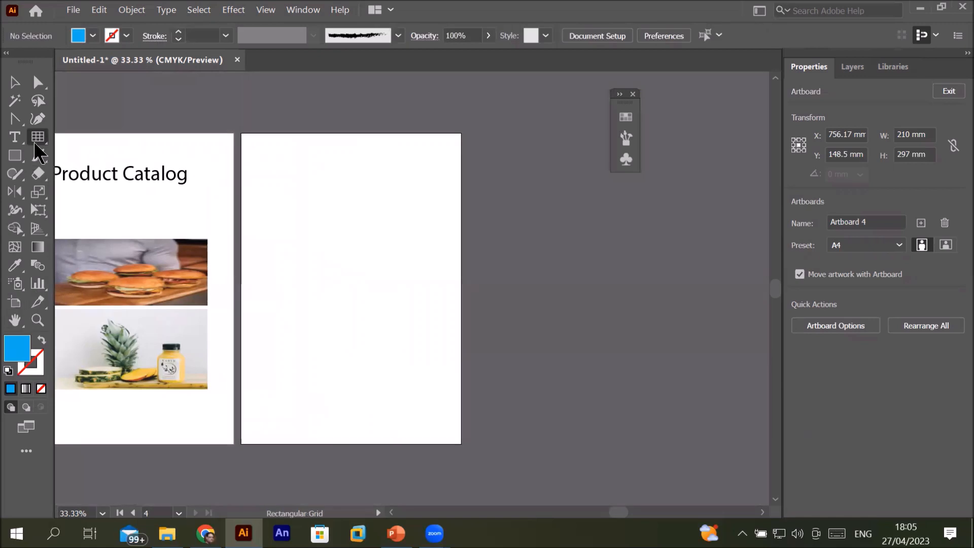
pyautogui.doubleClick(36, 142)
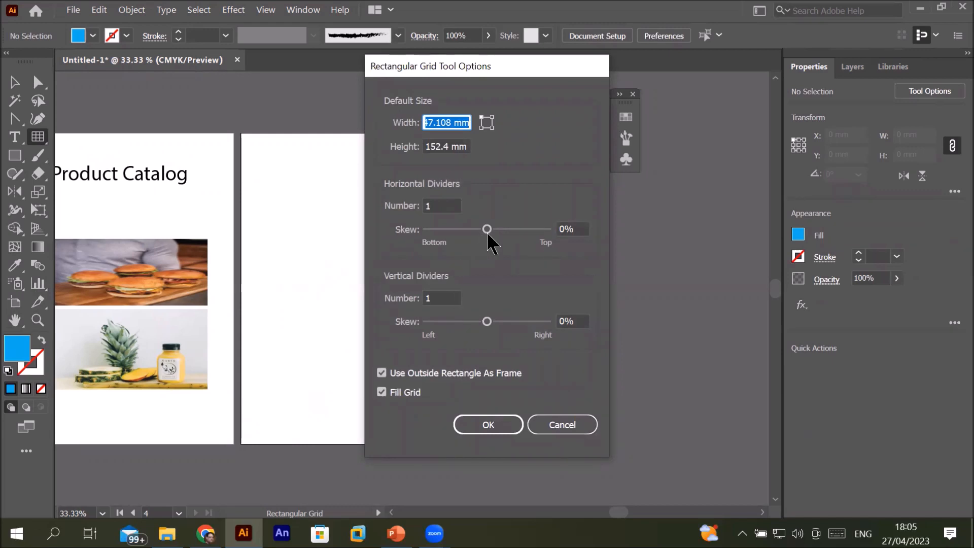
pyautogui.moveTo(486, 229); pyautogui.dragTo(512, 230)
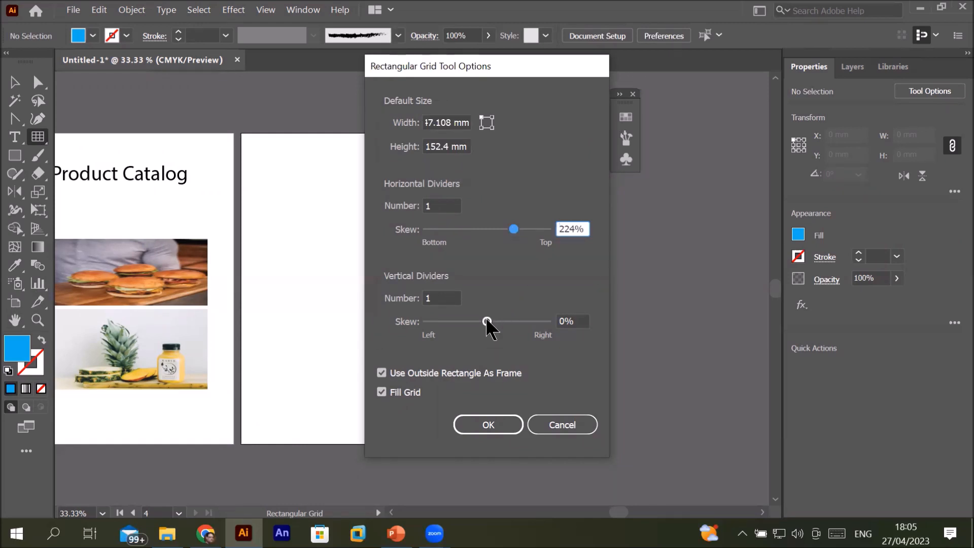
pyautogui.moveTo(485, 319); pyautogui.dragTo(512, 322)
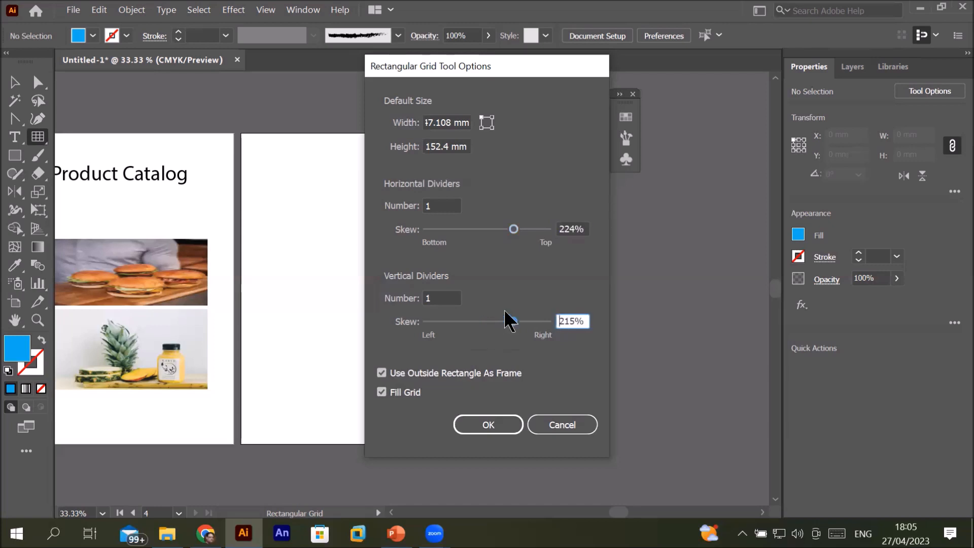
# Set the rectangular grid to 11 vertical dividers and 5 horizontal dividers.
pyautogui.click(456, 298)
pyautogui.write('6')
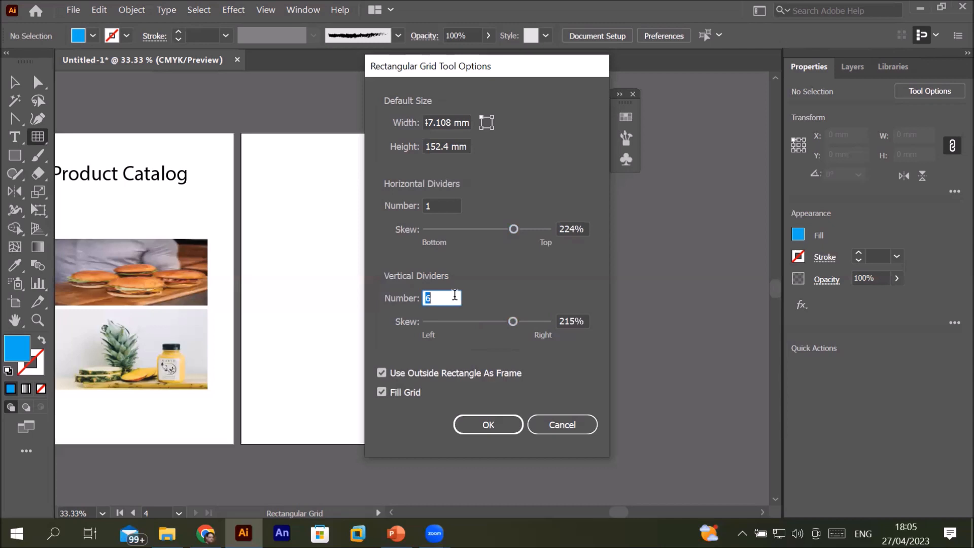
pyautogui.scroll(5, 456, 295)
pyautogui.click(435, 205)
pyautogui.write('4')
pyautogui.press('Up')
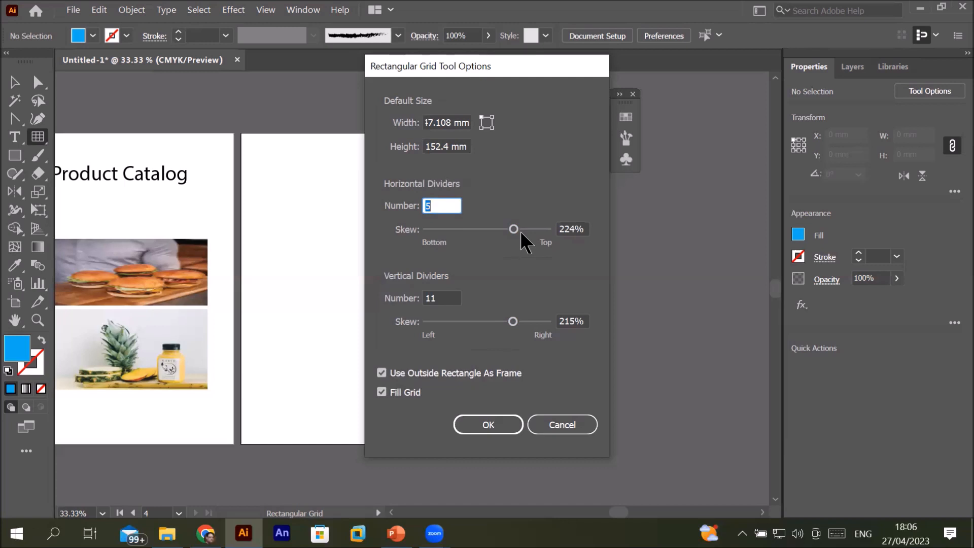
# Raise the horizontal divider skew to 292% and draw a grid about 167 by 208 mm on the fourth artboard.
pyautogui.moveTo(514, 229); pyautogui.dragTo(523, 228)
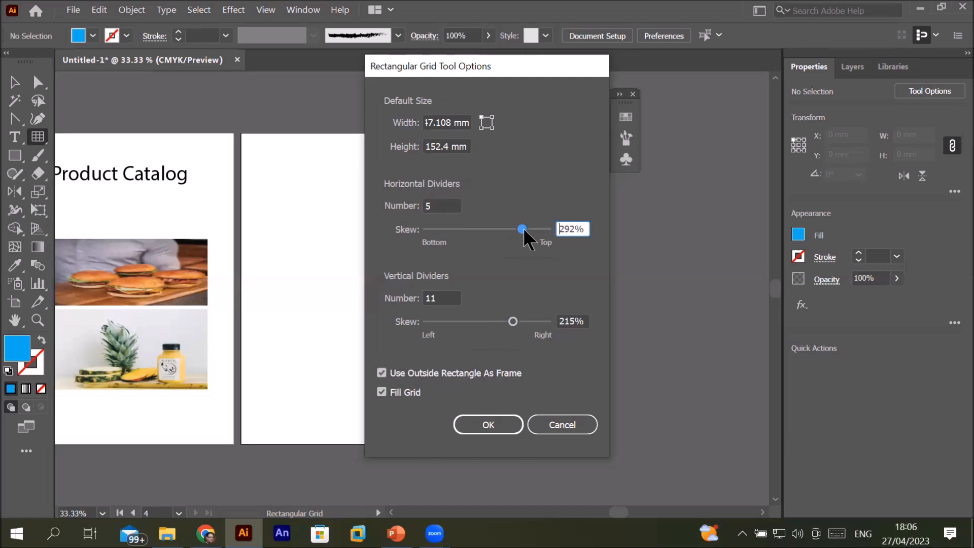
pyautogui.click(489, 424)
pyautogui.moveTo(274, 179); pyautogui.dragTo(449, 399)
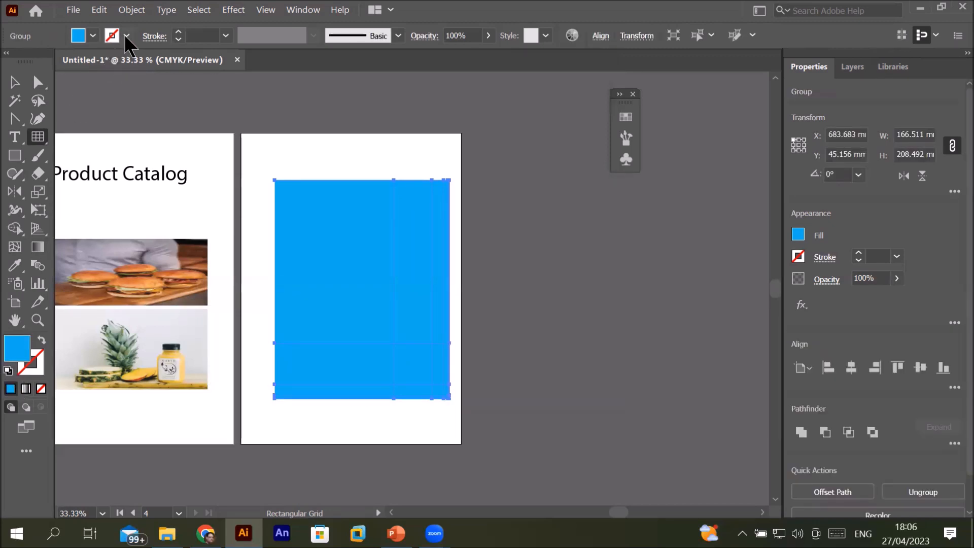
# Give the grid a black 4 pt stroke and remove its fill.
pyautogui.click(93, 36)
pyautogui.click(42, 61)
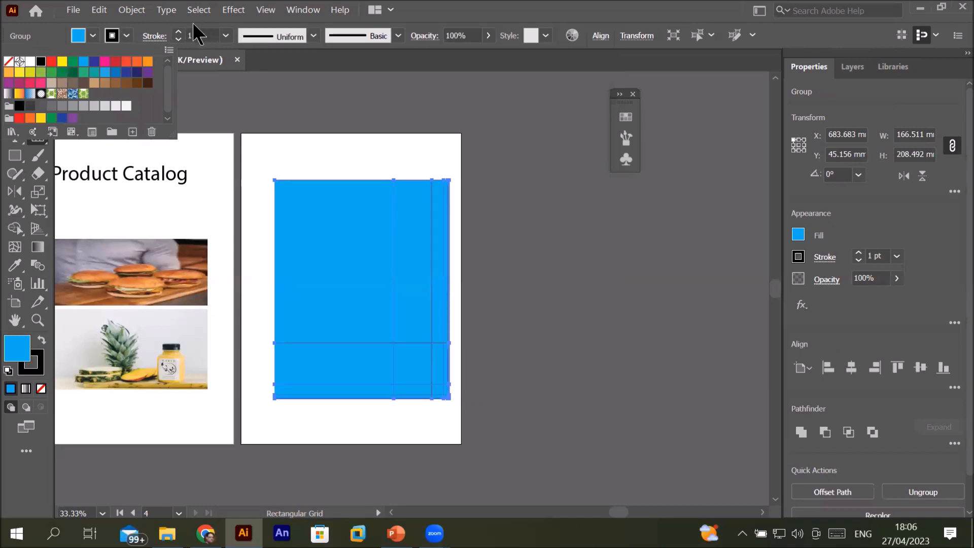
pyautogui.click(179, 32)
pyautogui.click(178, 32)
pyautogui.click(178, 32)
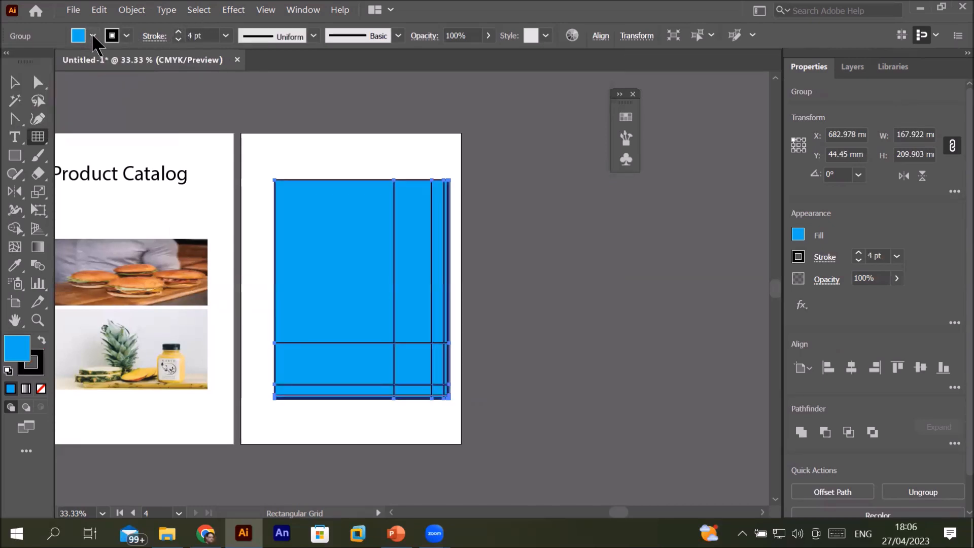
pyautogui.click(8, 62)
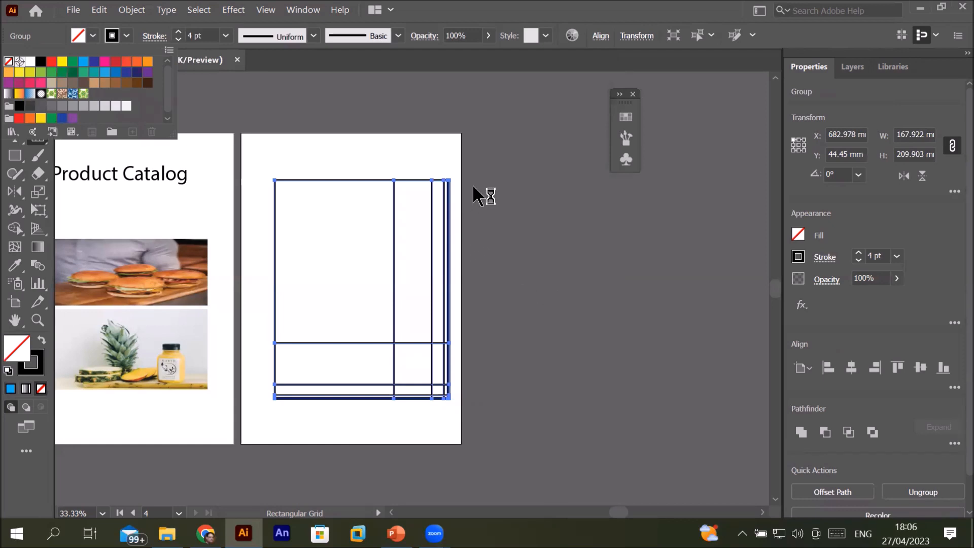
# Examine how the skew spaces the grid's vertical and horizontal dividers.
pyautogui.click(485, 189)
pyautogui.scroll(3, 460, 176)
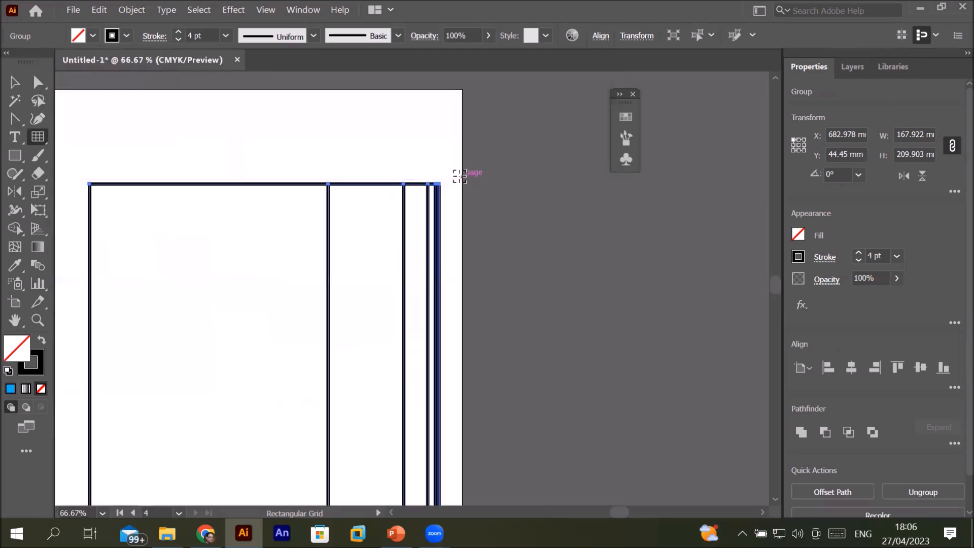
pyautogui.scroll(-3, 460, 177)
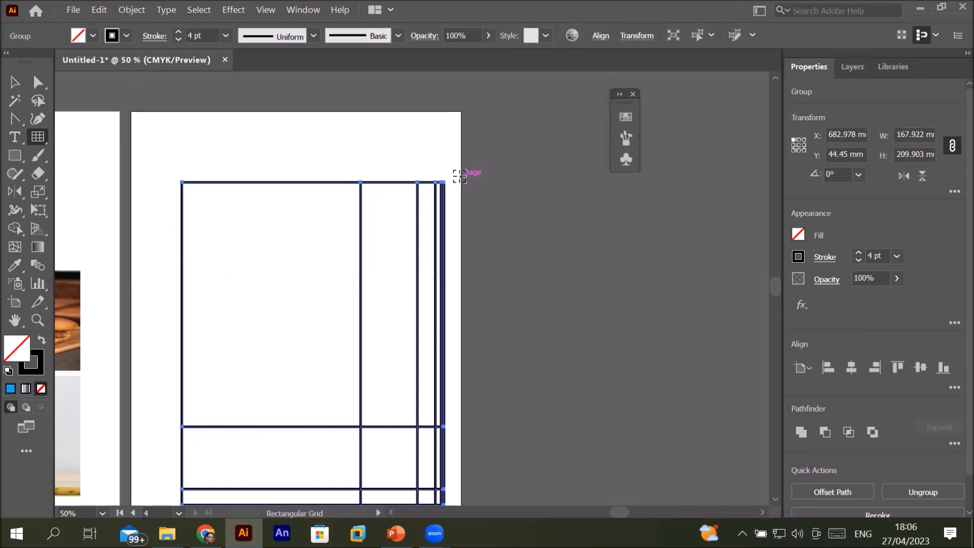
pyautogui.scroll(3, 460, 176)
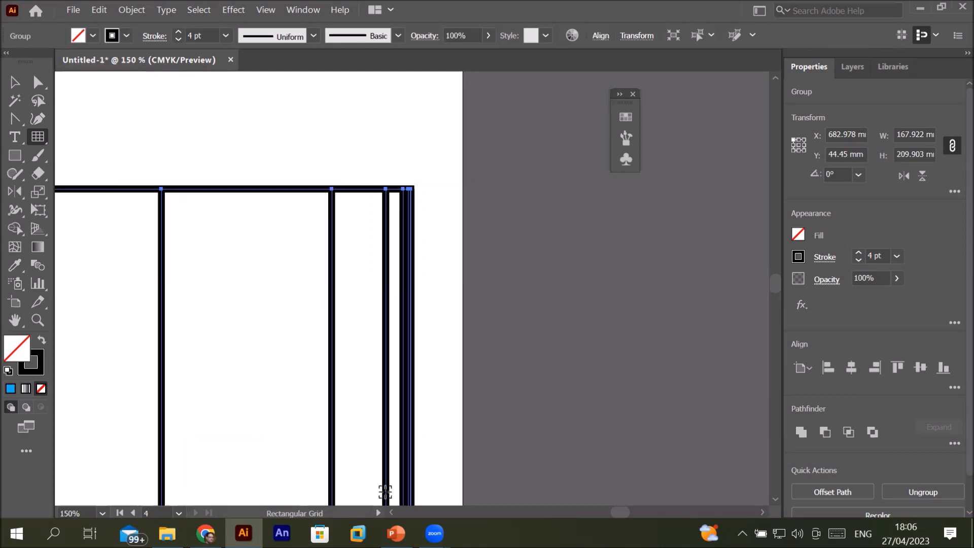
pyautogui.click(598, 359)
pyautogui.click(546, 421)
pyautogui.scroll(-3, 288, 325)
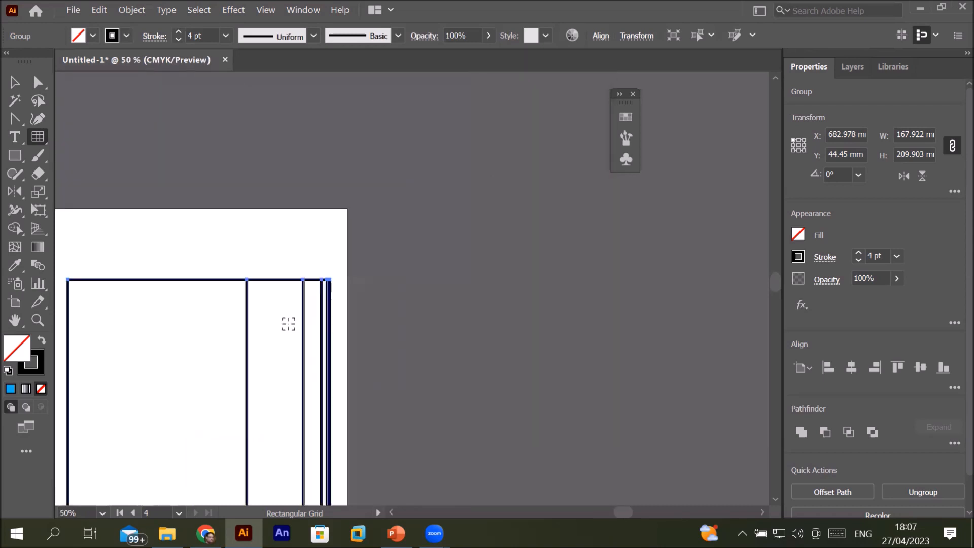
pyautogui.click(776, 500)
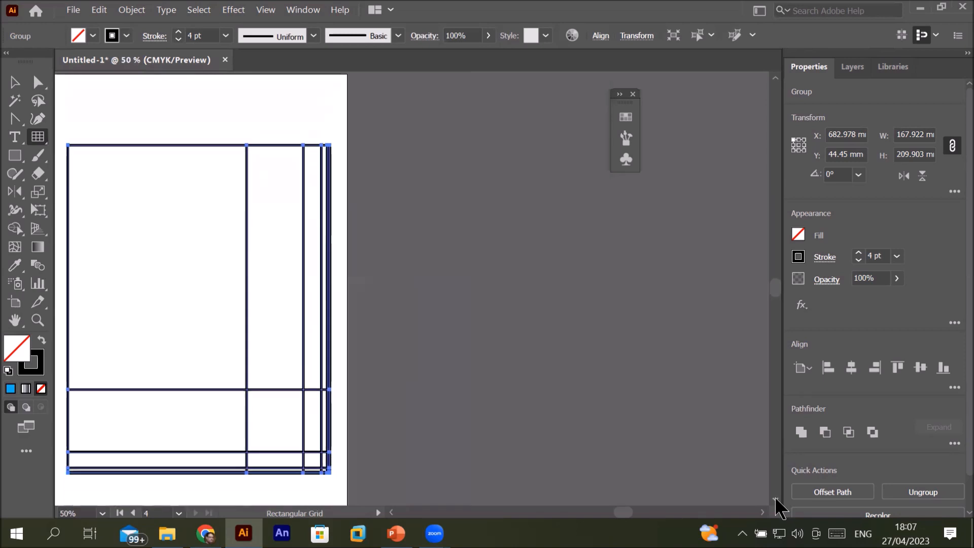
pyautogui.scroll(2, 94, 354)
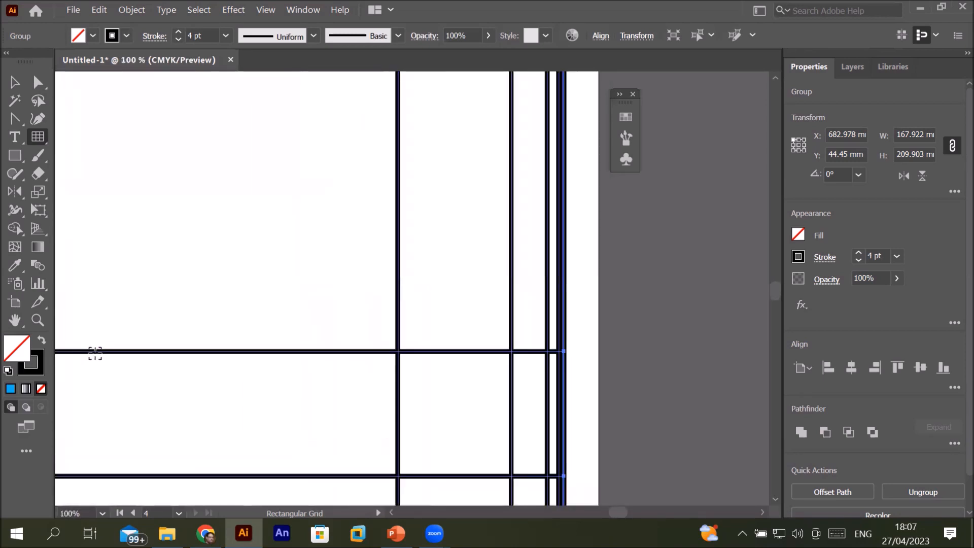
pyautogui.scroll(-1, 95, 353)
pyautogui.scroll(-1, 95, 353)
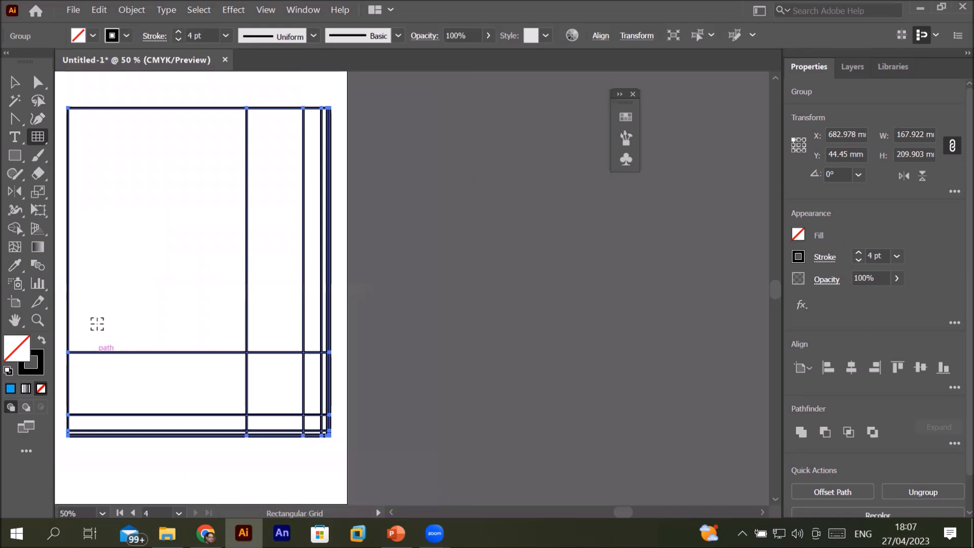
# Delete the skewed grid from the fourth artboard.
pyautogui.click(39, 82)
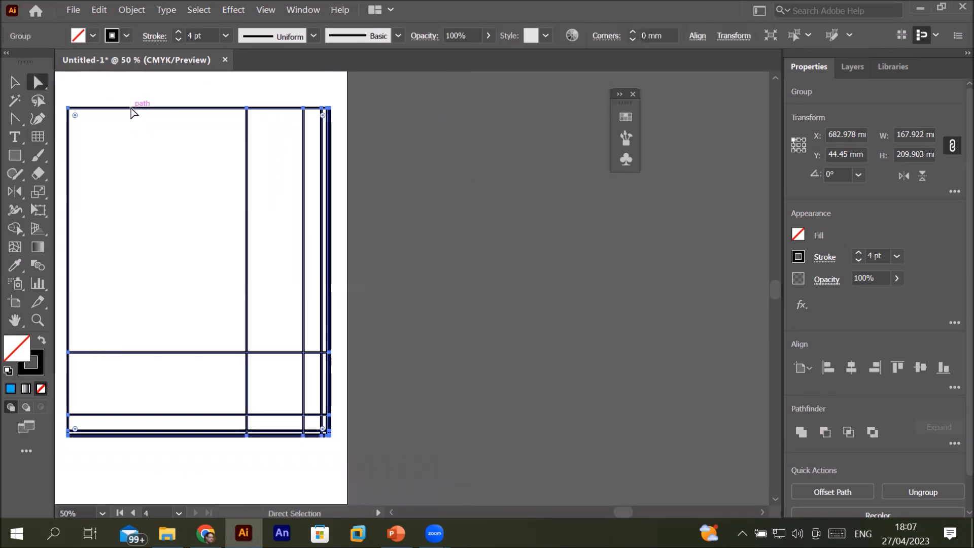
pyautogui.press('Delete')
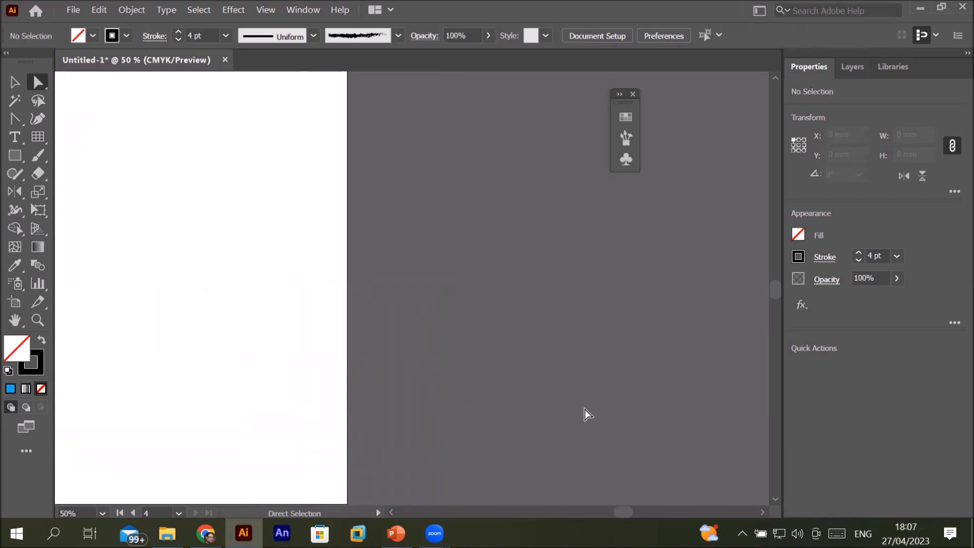
# Reset the Rectangular Grid tool's skew to 0% for both the horizontal and vertical dividers.
pyautogui.hscroll(-4, 361, 494)
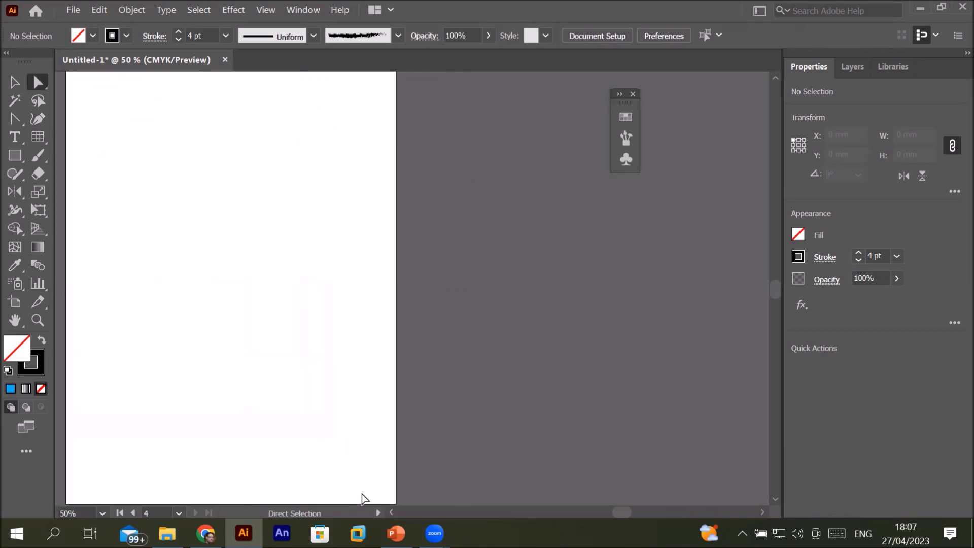
pyautogui.hscroll(-1, 361, 494)
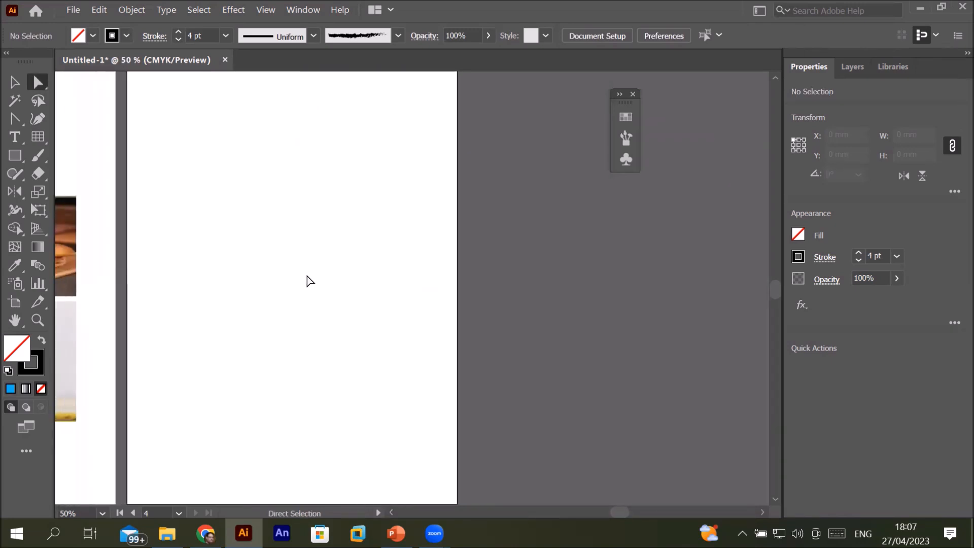
pyautogui.scroll(-1, 310, 280)
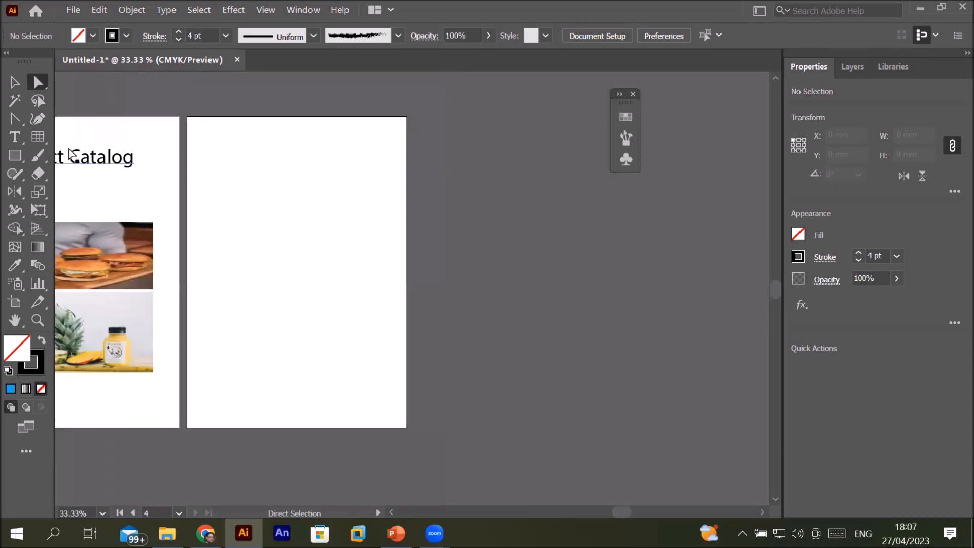
pyautogui.click(44, 136)
pyautogui.doubleClick(43, 136)
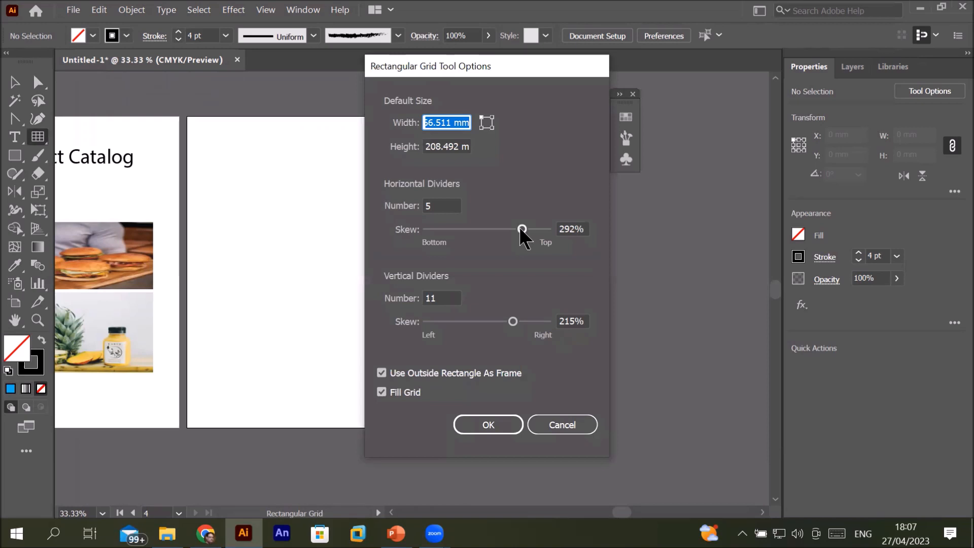
pyautogui.moveTo(520, 229); pyautogui.dragTo(490, 227)
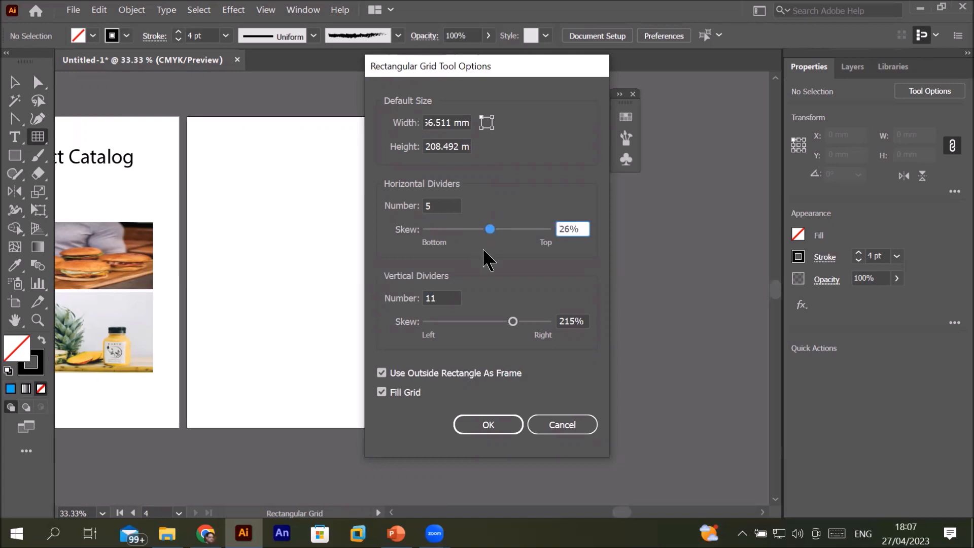
pyautogui.moveTo(582, 229); pyautogui.dragTo(525, 230)
pyautogui.write('0')
pyautogui.moveTo(587, 321); pyautogui.dragTo(499, 318)
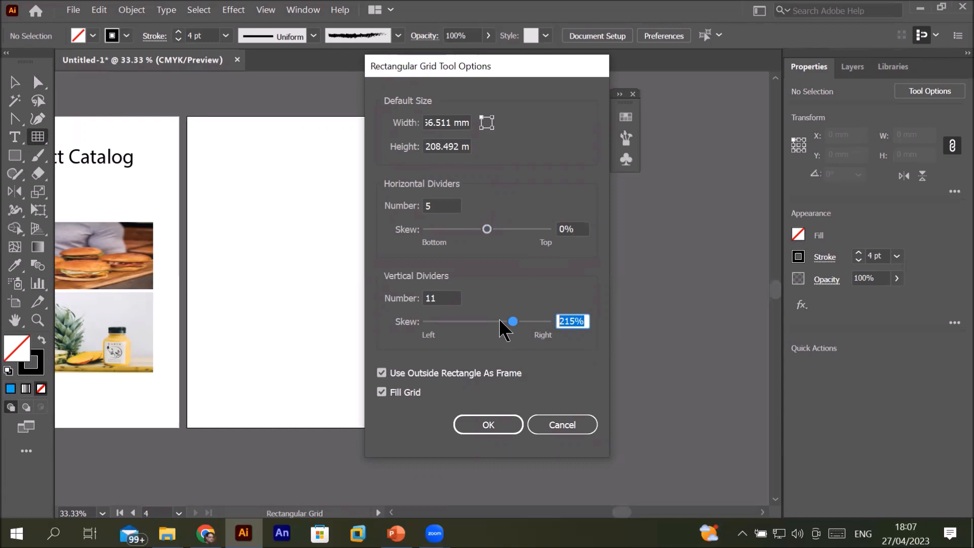
pyautogui.write('0')
pyautogui.click(492, 425)
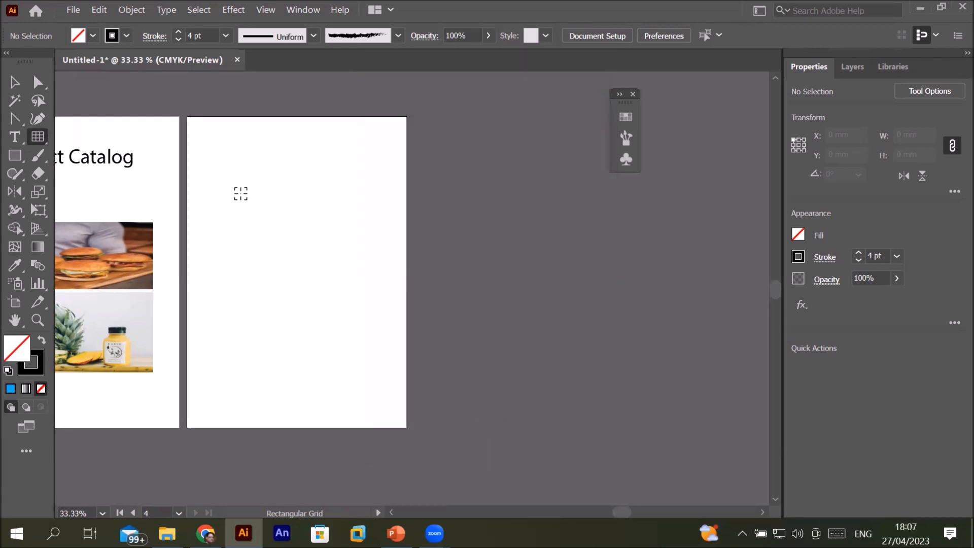
# Draw a rectangular grid about 176 mm wide and 201 mm high on the fourth artboard, adjusting its divisions to 11 rows.
pyautogui.moveTo(214, 155); pyautogui.dragTo(399, 366)
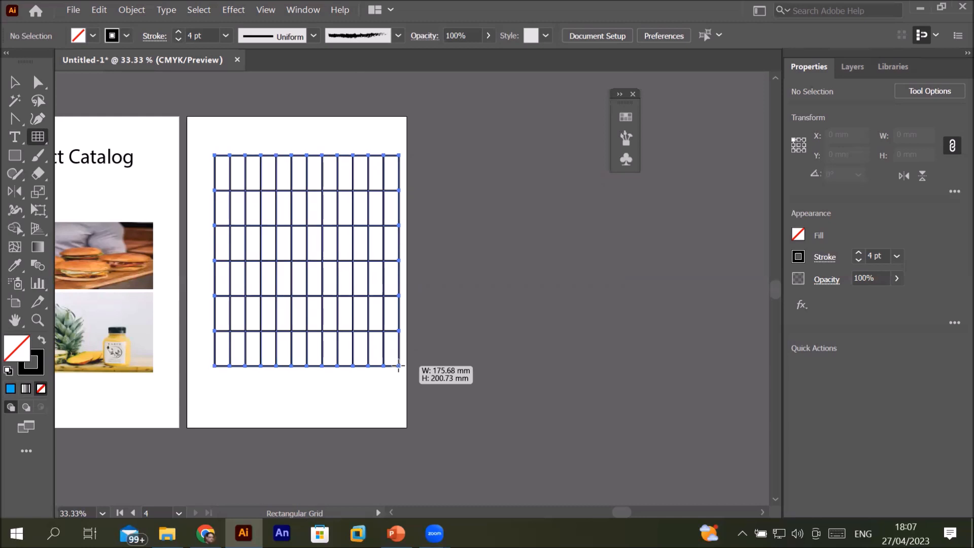
pyautogui.press('Up')
pyautogui.press('Up')
pyautogui.press('Up')
pyautogui.press('Up')
pyautogui.press('Up')
pyautogui.press('Up')
pyautogui.press('Up')
pyautogui.press('Up')
pyautogui.press('Up')
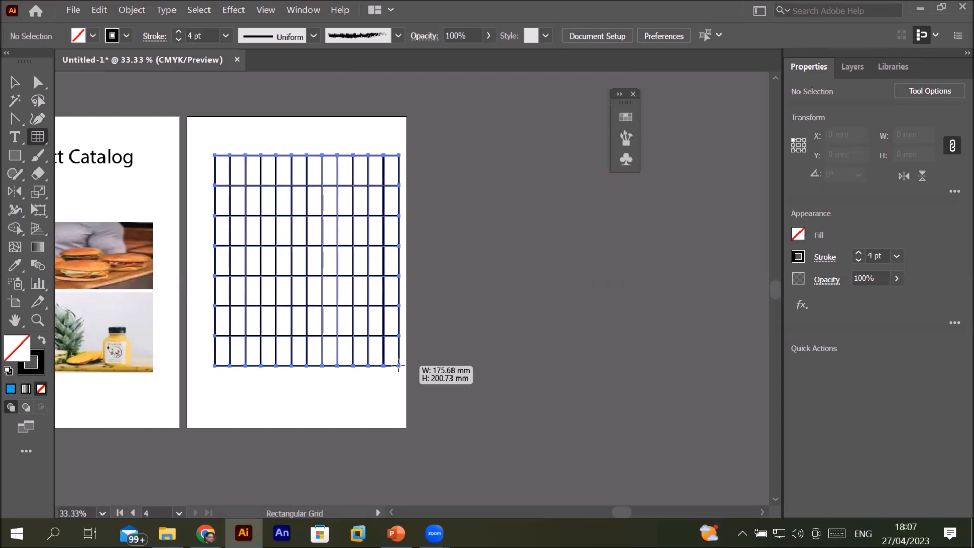
pyautogui.press('Up')
pyautogui.press('Up')
pyautogui.press('Up')
pyautogui.press('Up')
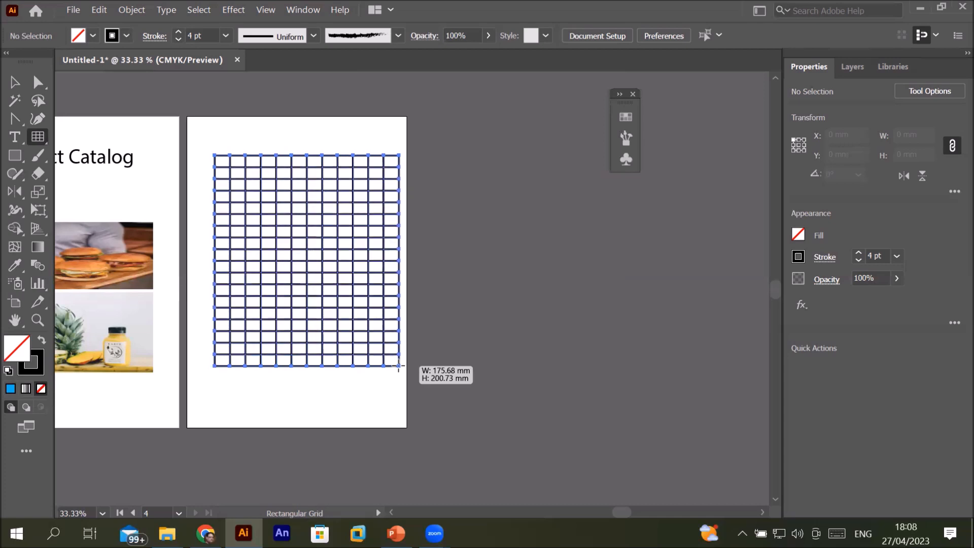
pyautogui.press('Down')
pyautogui.press('Down')
pyautogui.press('Down')
pyautogui.press('Down')
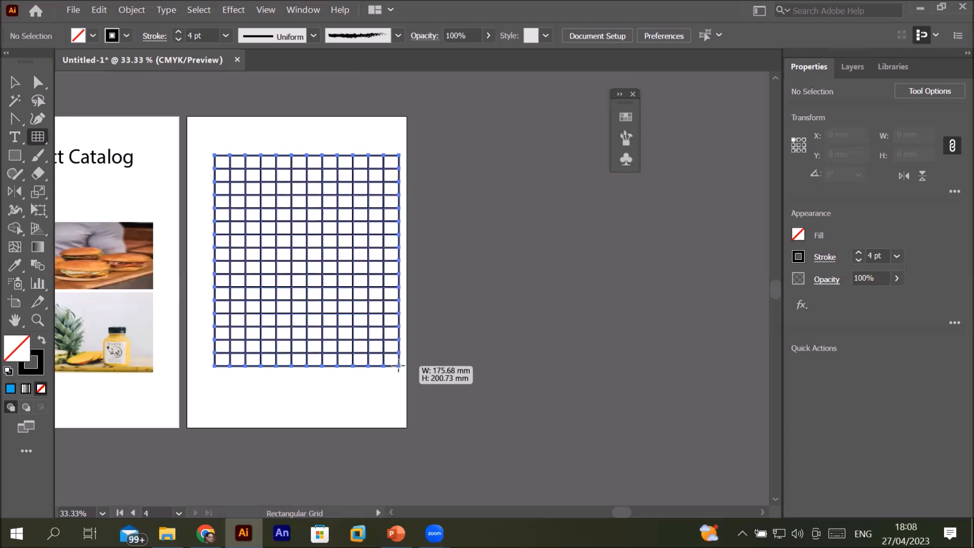
pyautogui.press('Down')
pyautogui.press('Down')
pyautogui.press('Down')
pyautogui.press('Down')
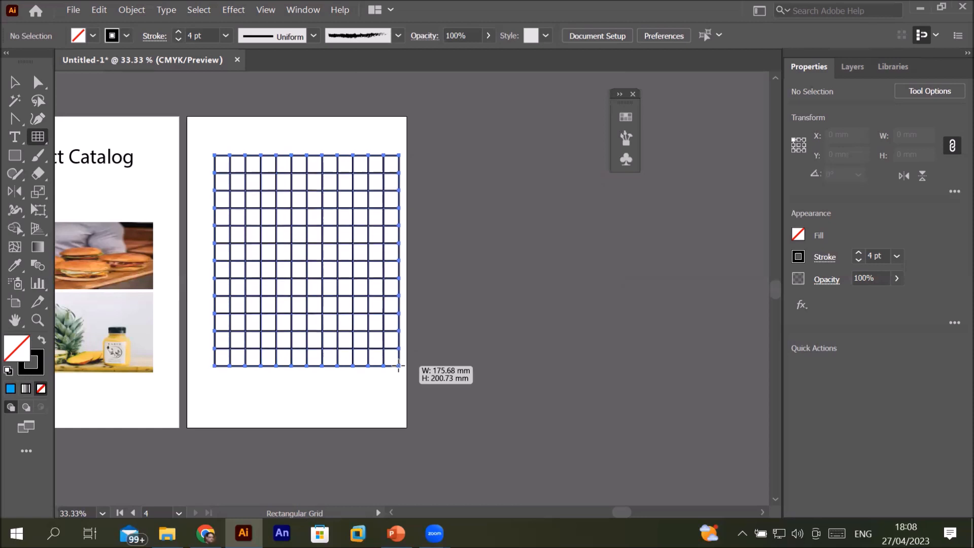
# Adjust the grid being drawn to six columns and finish placing it on the fourth artboard.
pyautogui.press('Right')
pyautogui.press('Right')
pyautogui.press('Right')
pyautogui.press('Right')
pyautogui.press('Right')
pyautogui.press('Left')
pyautogui.press('Left')
pyautogui.press('Left')
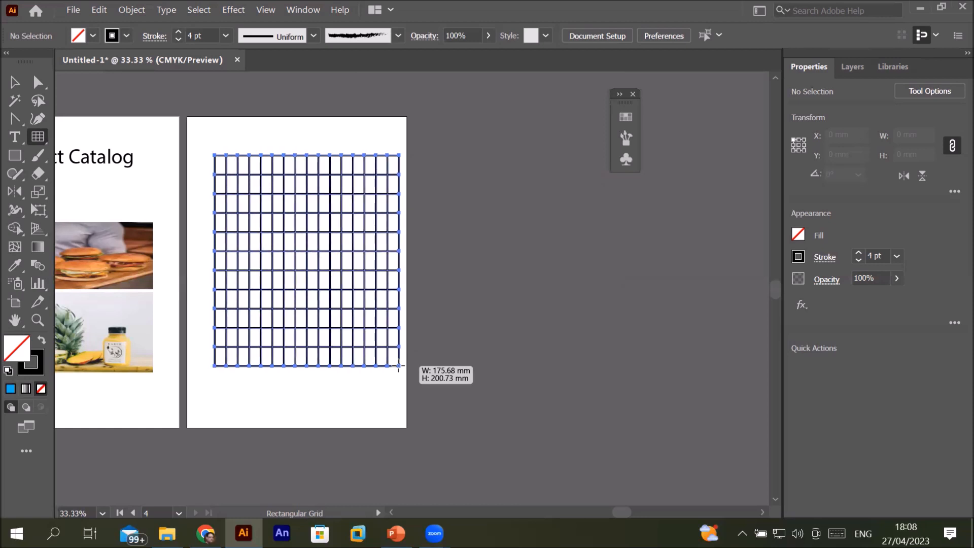
pyautogui.press('Left')
pyautogui.press('Left')
pyautogui.press('Left')
pyautogui.press('Left')
pyautogui.press('Left')
pyautogui.press('Left')
pyautogui.press('Left')
pyautogui.press('Left')
pyautogui.press('Left')
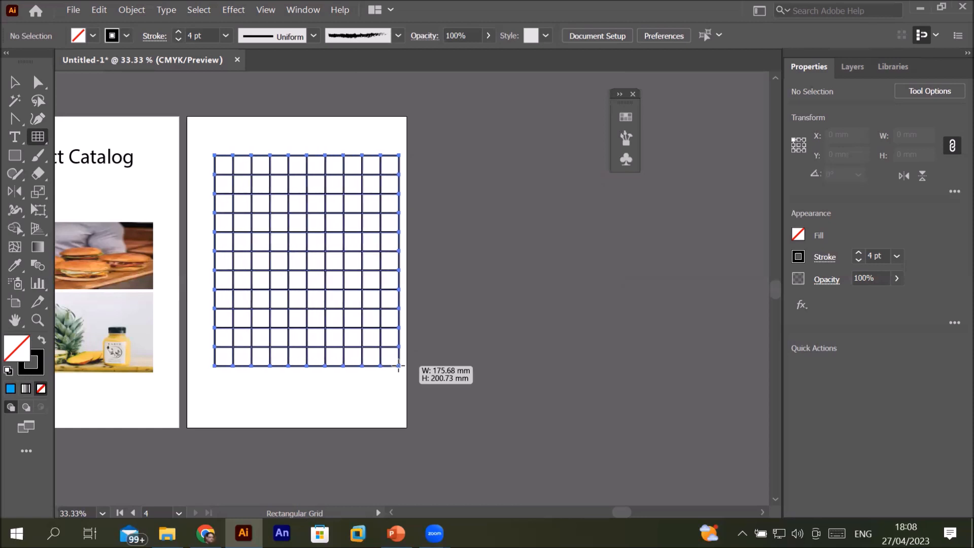
pyautogui.press('Left')
pyautogui.press('Right')
pyautogui.press('Right')
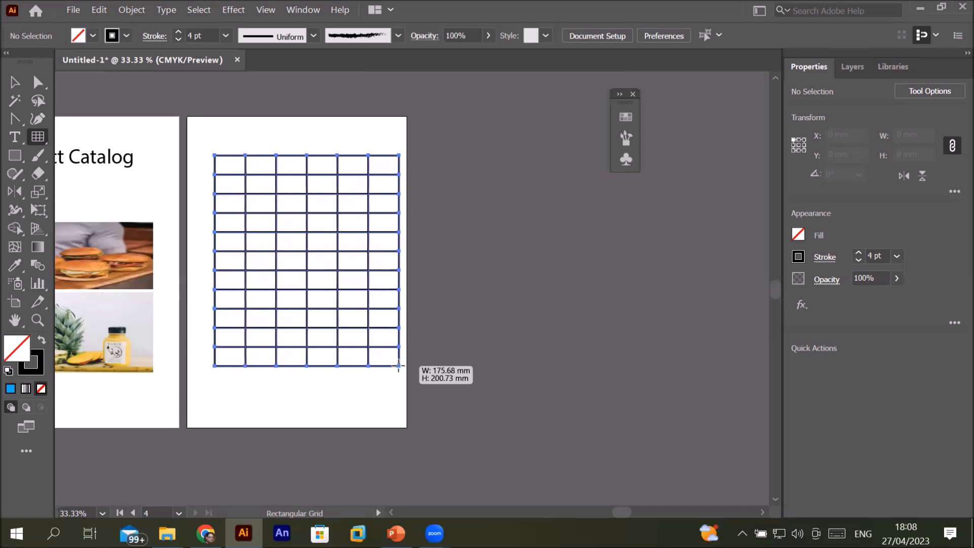
pyautogui.moveTo(398, 364); pyautogui.dragTo(398, 365)
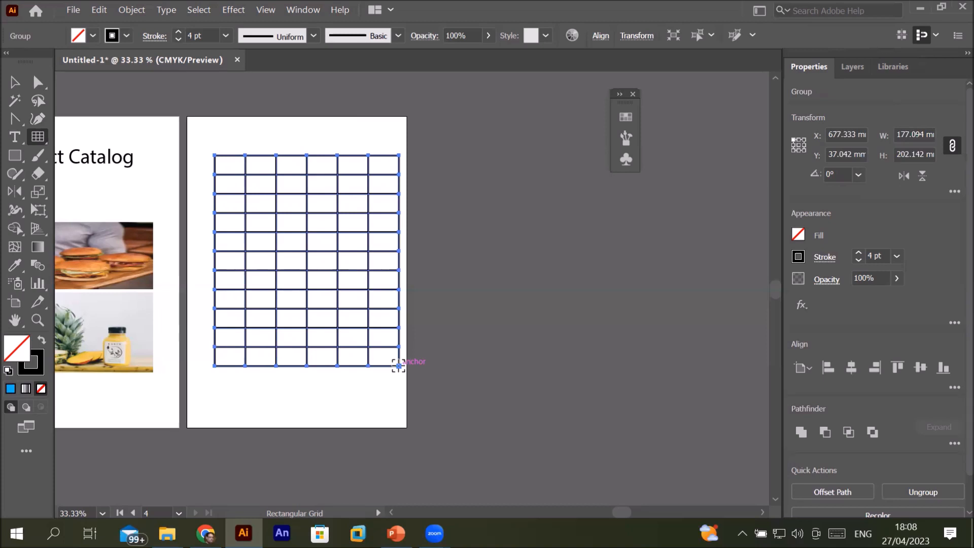
# Move and enlarge the grid to cover the whole fourth artboard, about 210 mm wide and 297 mm high.
pyautogui.click(15, 81)
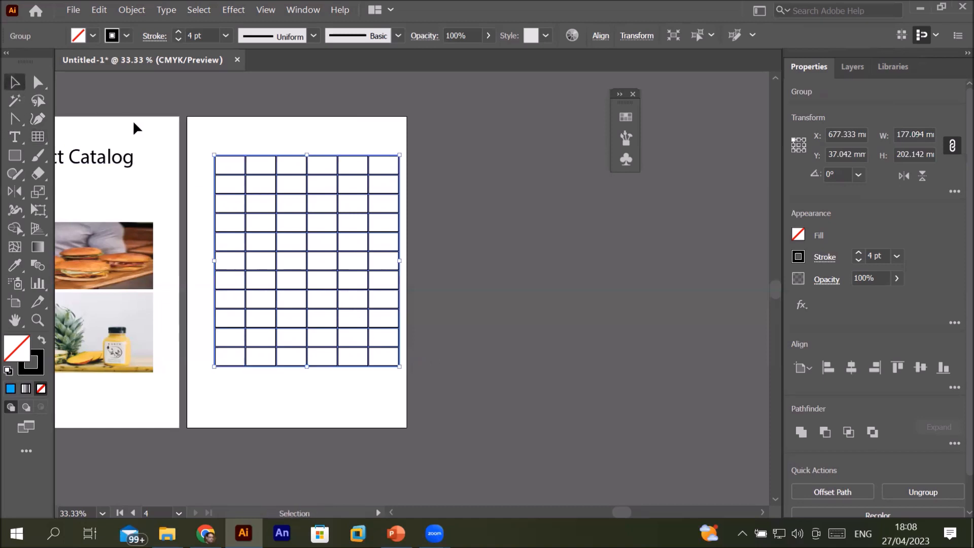
pyautogui.moveTo(231, 151); pyautogui.dragTo(201, 117)
pyautogui.moveTo(370, 326); pyautogui.dragTo(406, 428)
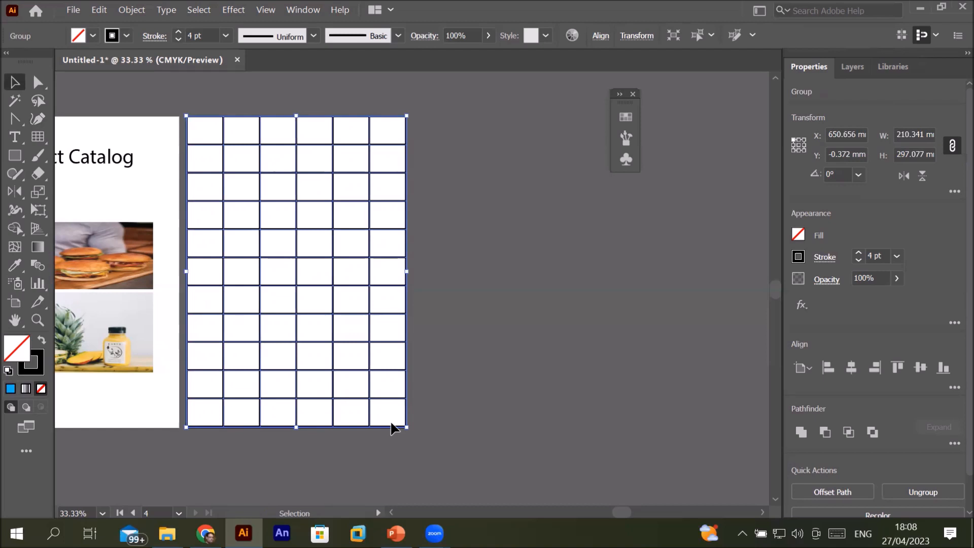
# Set the grid's stroke weight to 10 pt and apply the width profile that tapers at both ends.
pyautogui.click(178, 31)
pyautogui.click(178, 31)
pyautogui.click(178, 32)
pyautogui.click(178, 31)
pyautogui.click(178, 31)
pyautogui.click(178, 32)
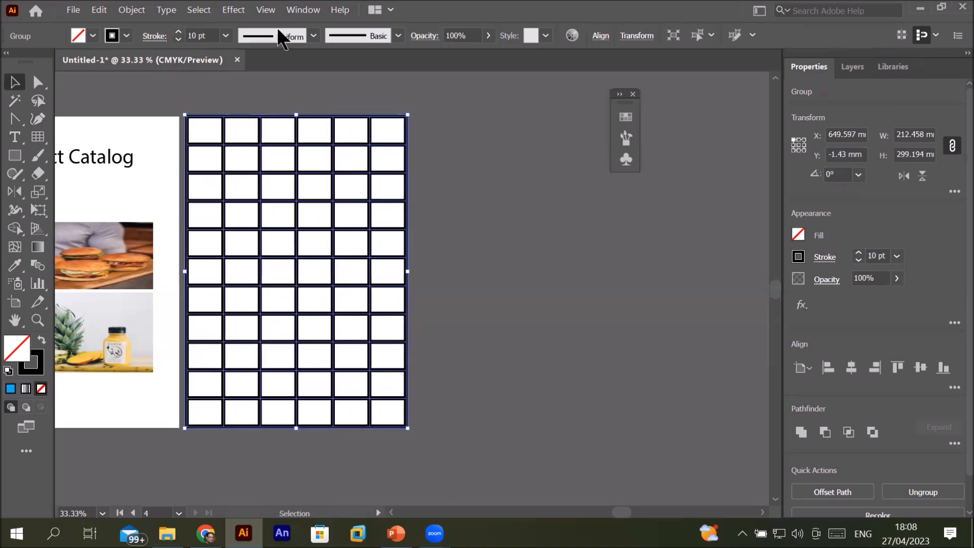
pyautogui.click(313, 35)
pyautogui.click(269, 83)
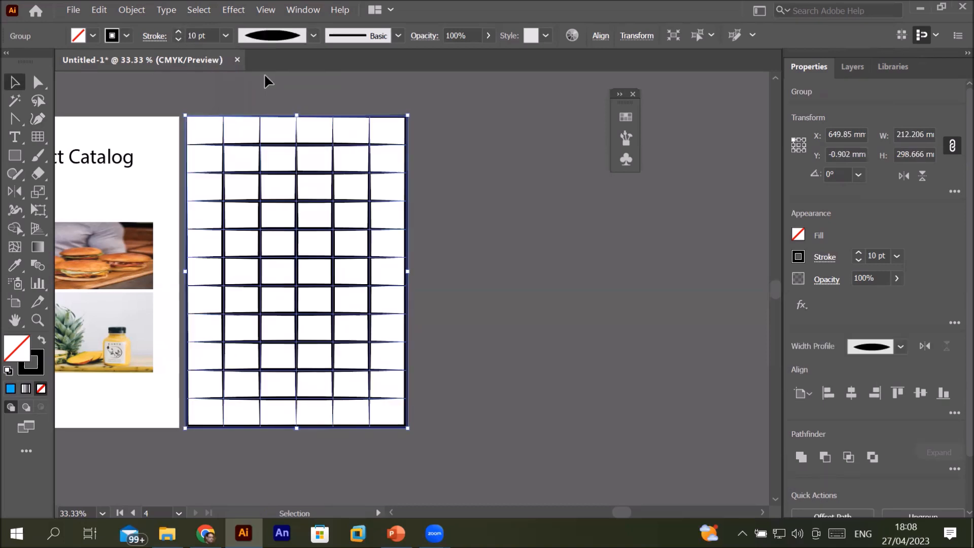
# Try an ink-splatter brush, a thick tapered brush and an animal-track pattern brush on the grid's stroke.
pyautogui.click(398, 35)
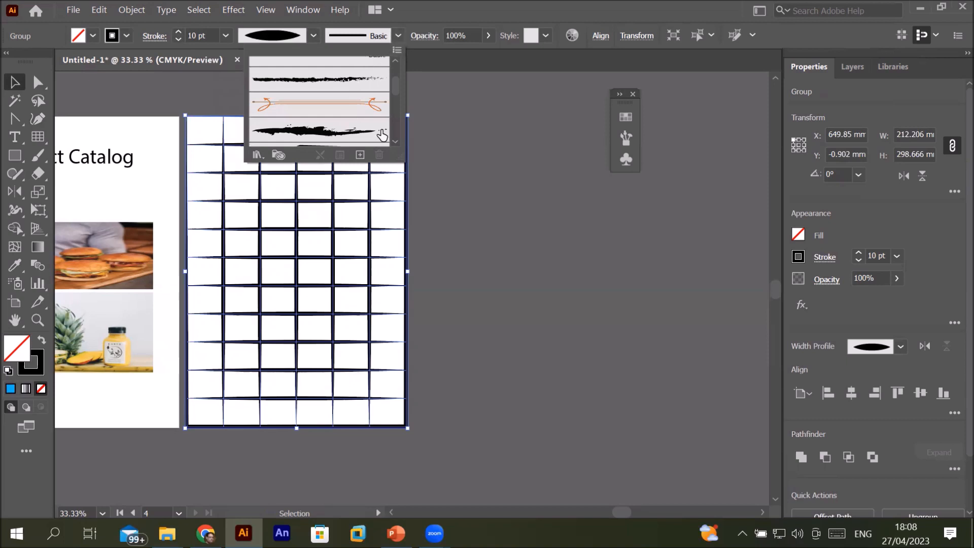
pyautogui.scroll(-2, 393, 130)
pyautogui.click(367, 140)
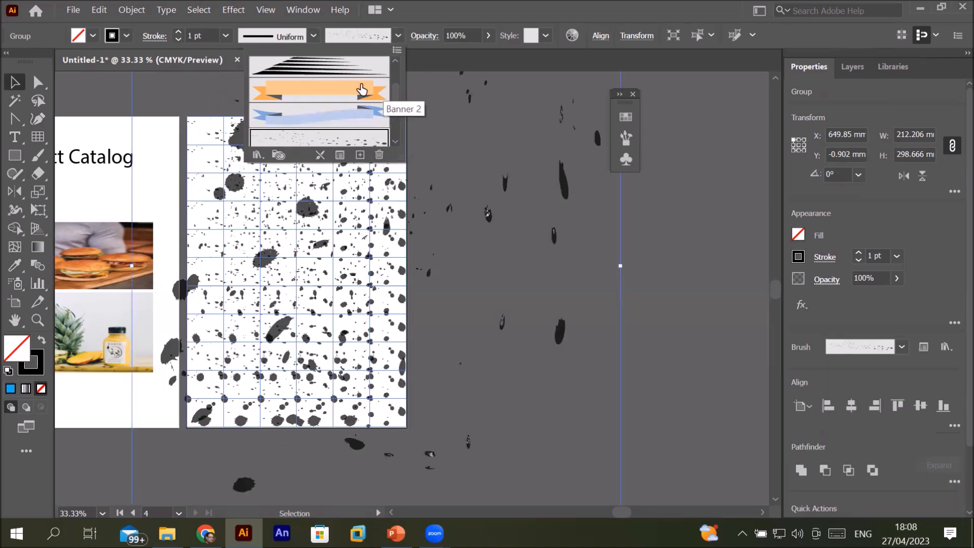
pyautogui.click(334, 71)
pyautogui.scroll(-3, 398, 122)
pyautogui.click(343, 66)
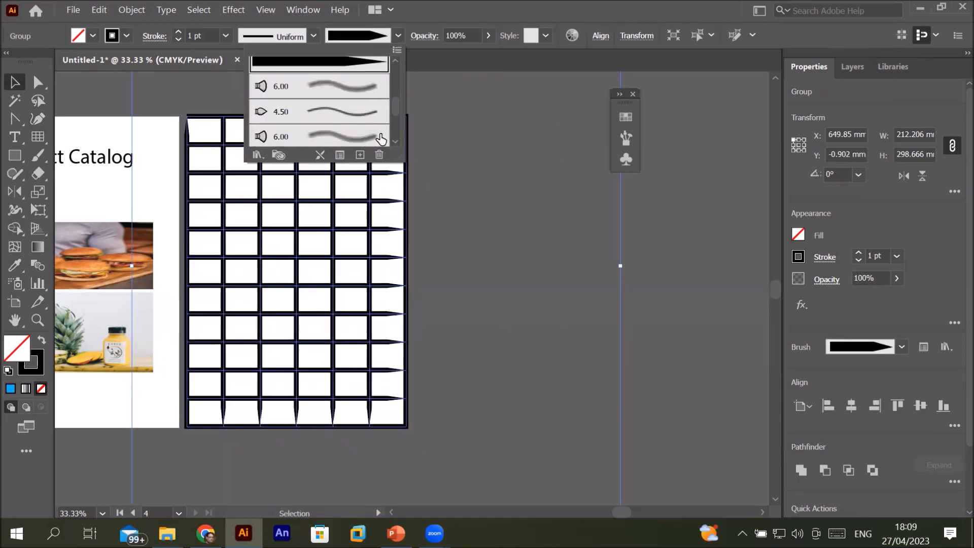
pyautogui.scroll(-3, 396, 126)
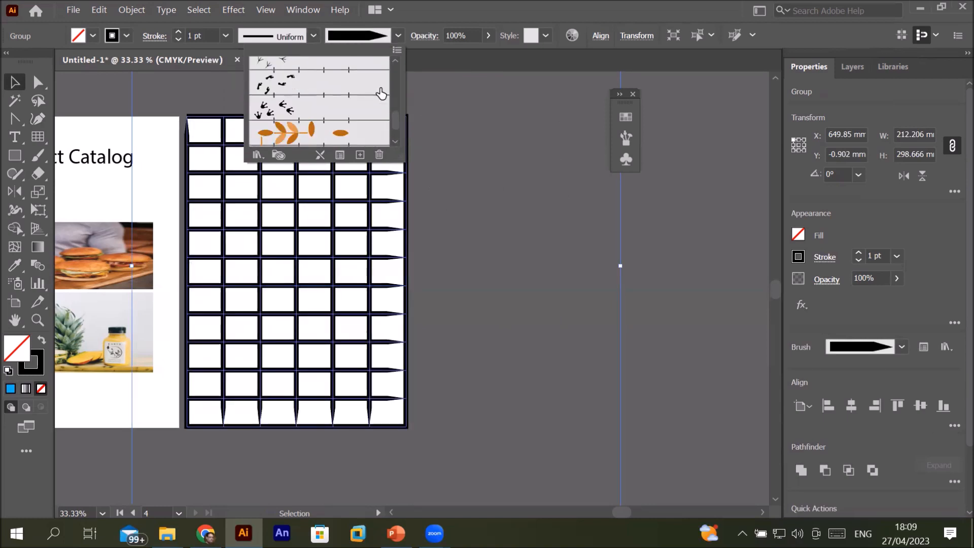
pyautogui.click(333, 111)
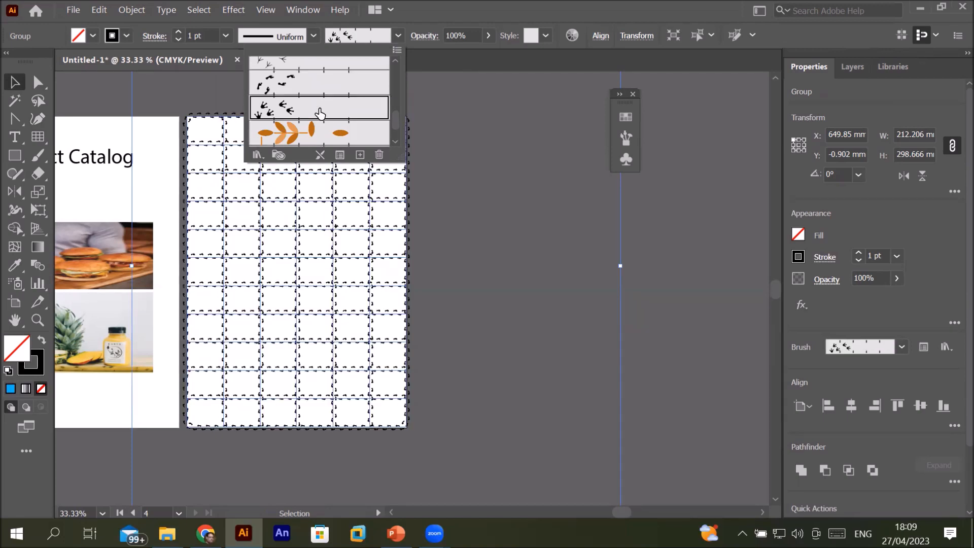
# Apply the airplane pattern brush to the grid and set its stroke weight to 2 pt.
pyautogui.scroll(2, 393, 85)
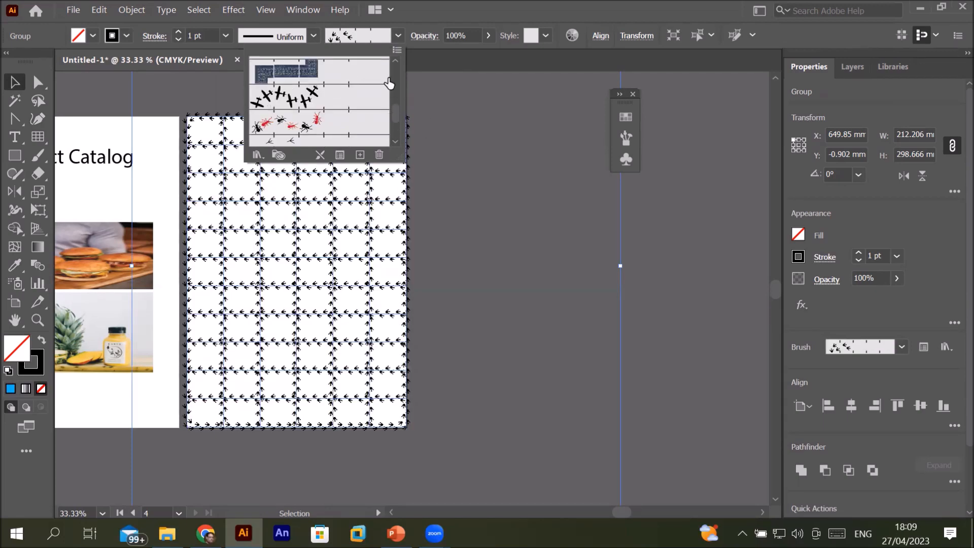
pyautogui.click(325, 104)
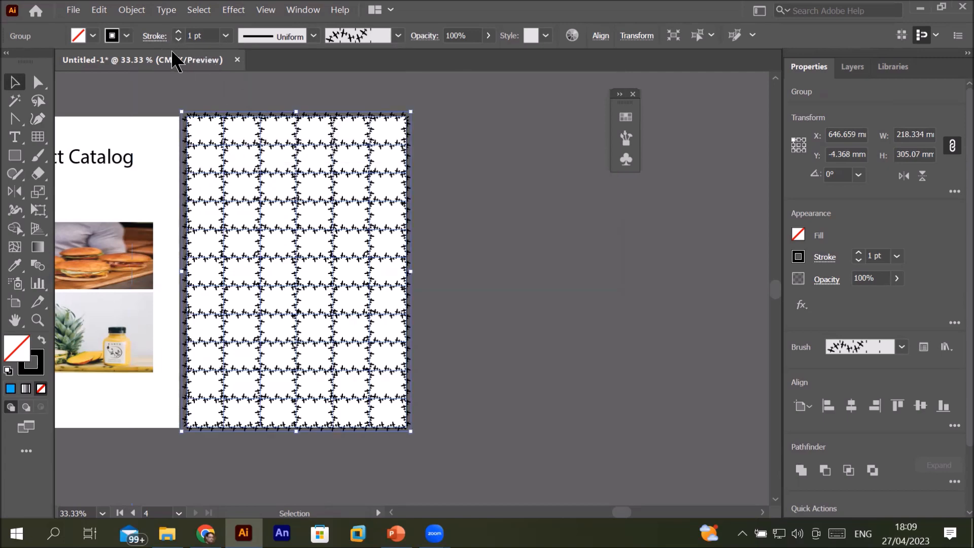
pyautogui.click(175, 28)
pyautogui.click(175, 29)
pyautogui.click(175, 28)
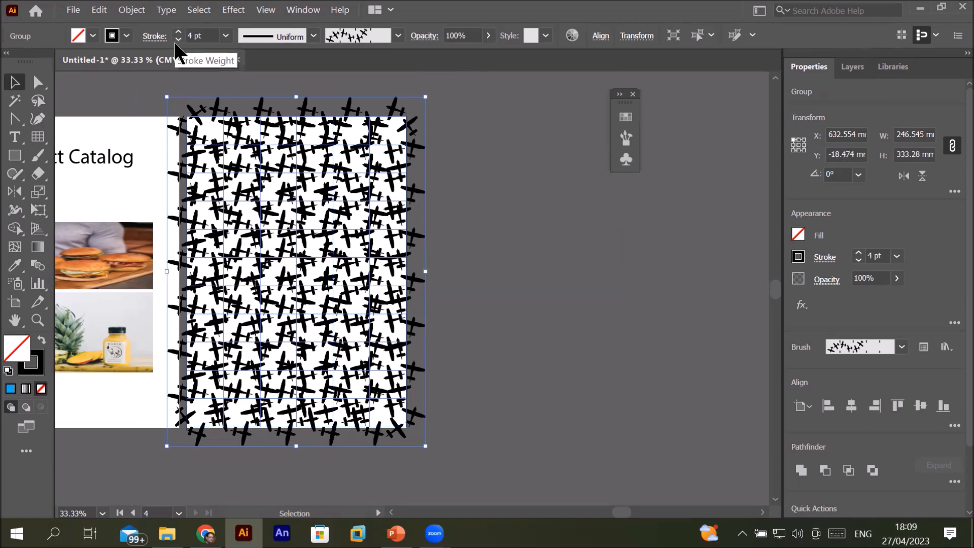
pyautogui.click(177, 40)
pyautogui.click(175, 41)
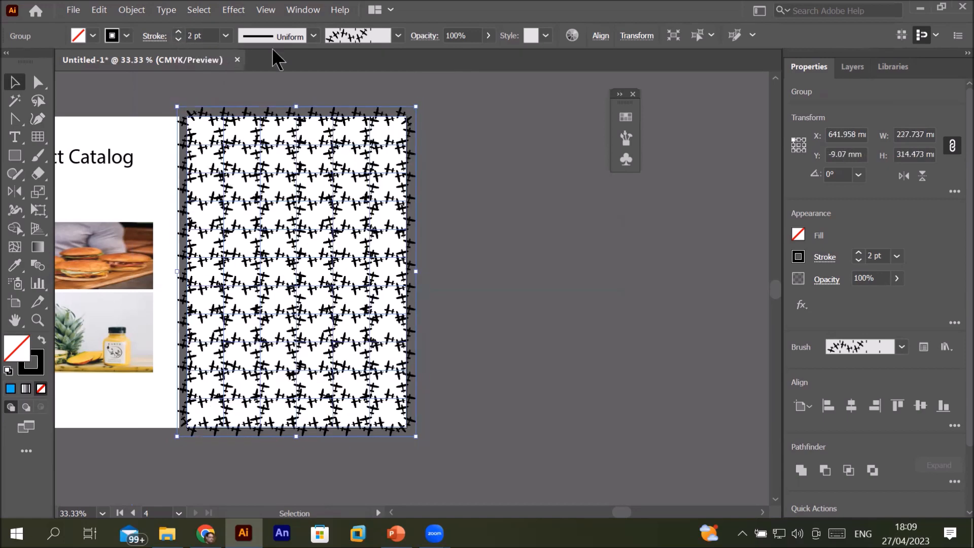
# Lower the grid's opacity to 56% and set its stroke colour to CMYK Red.
pyautogui.click(490, 35)
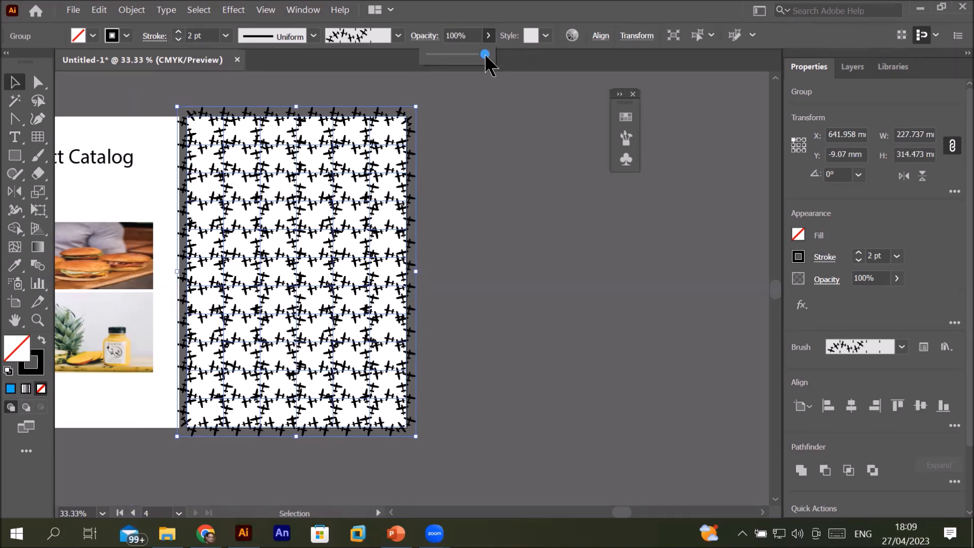
pyautogui.moveTo(471, 53); pyautogui.dragTo(461, 54)
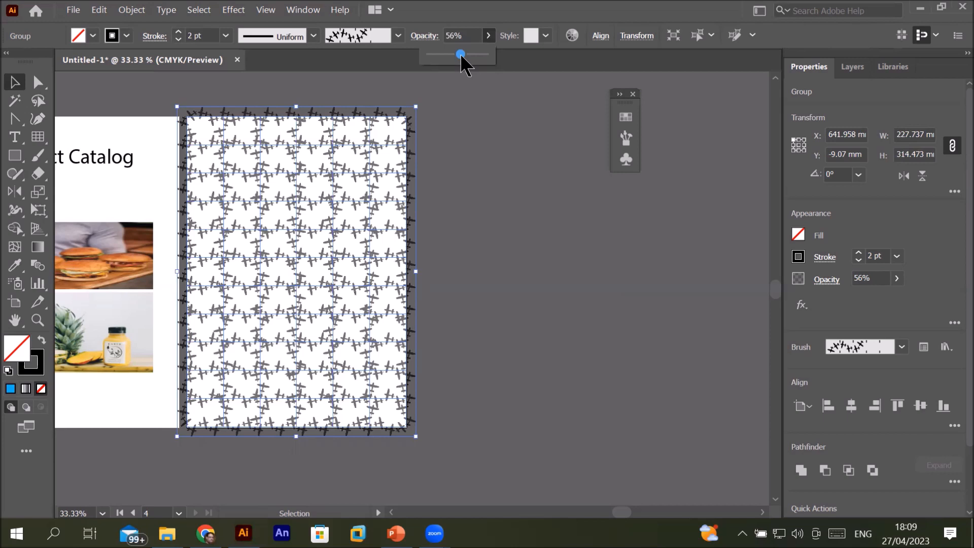
pyautogui.click(40, 378)
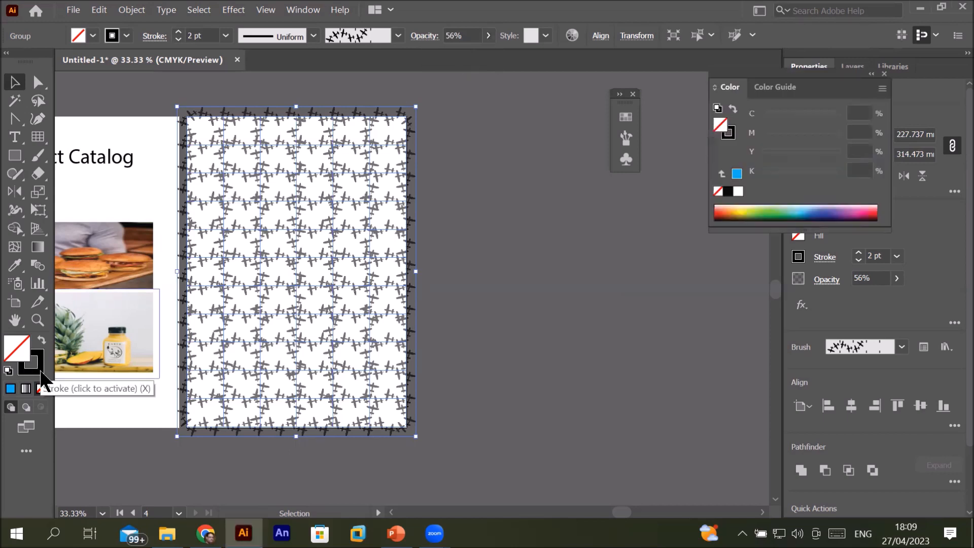
pyautogui.click(40, 378)
pyautogui.click(126, 35)
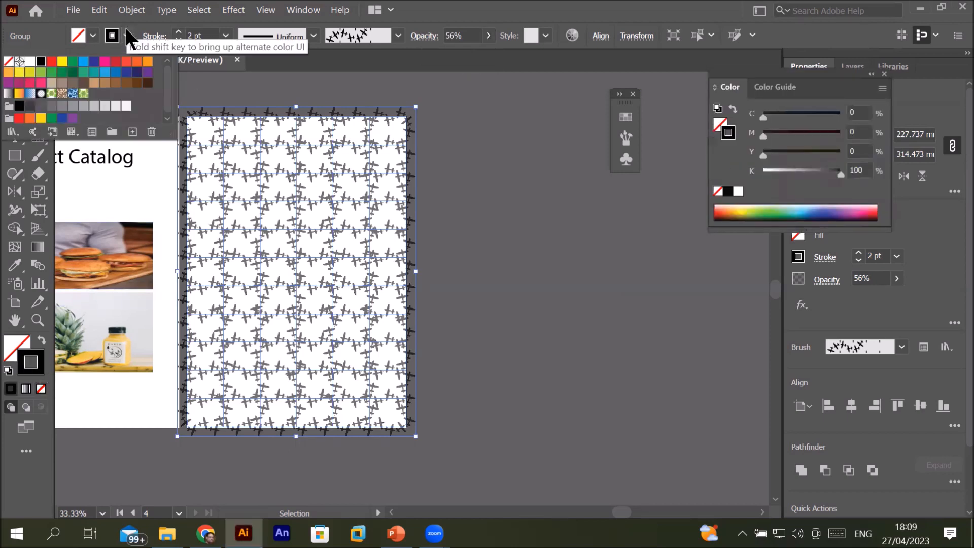
pyautogui.click(93, 63)
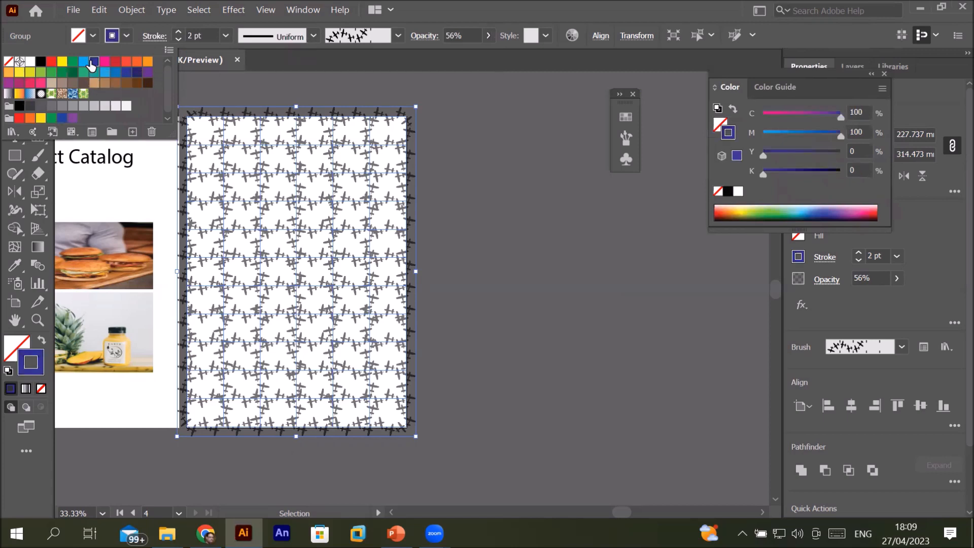
pyautogui.click(51, 62)
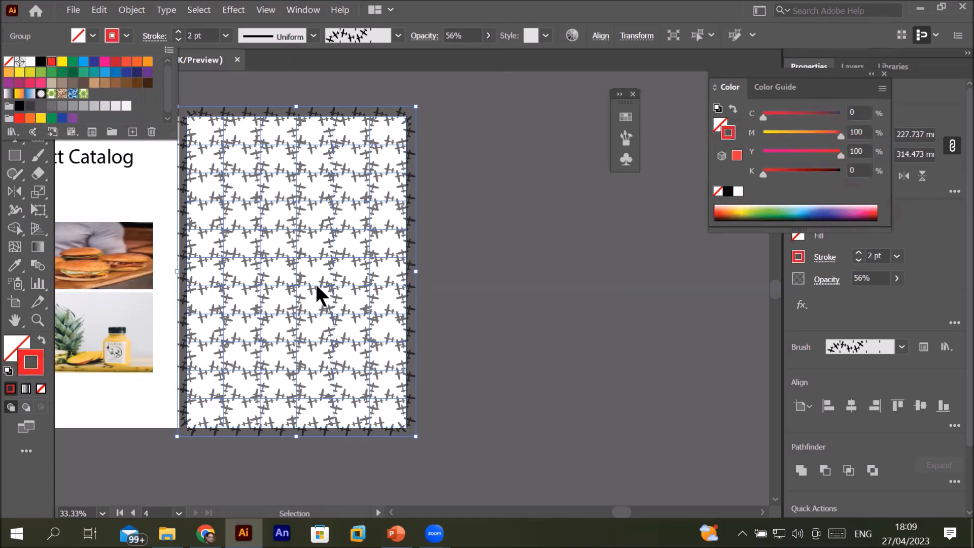
pyautogui.click(227, 274)
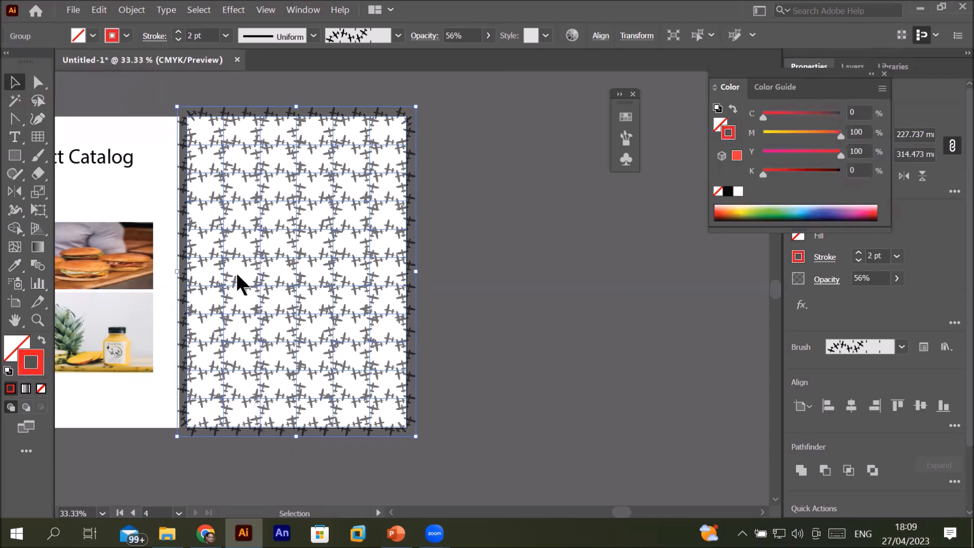
# Try a CMYK Red fill on the airplane-patterned grid.
pyautogui.scroll(3, 237, 267)
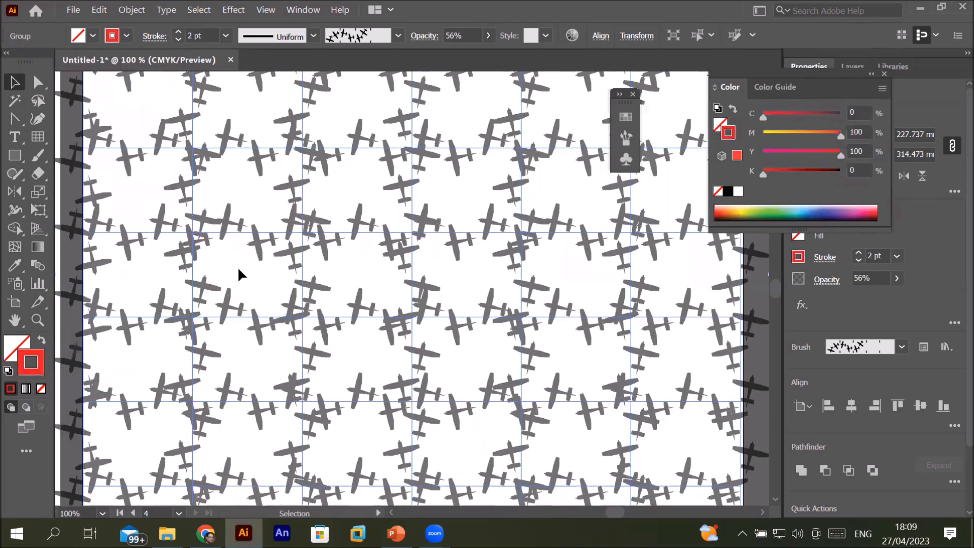
pyautogui.scroll(-1, 238, 270)
pyautogui.scroll(1, 239, 270)
pyautogui.scroll(-1, 238, 270)
pyautogui.scroll(1, 239, 270)
pyautogui.click(94, 37)
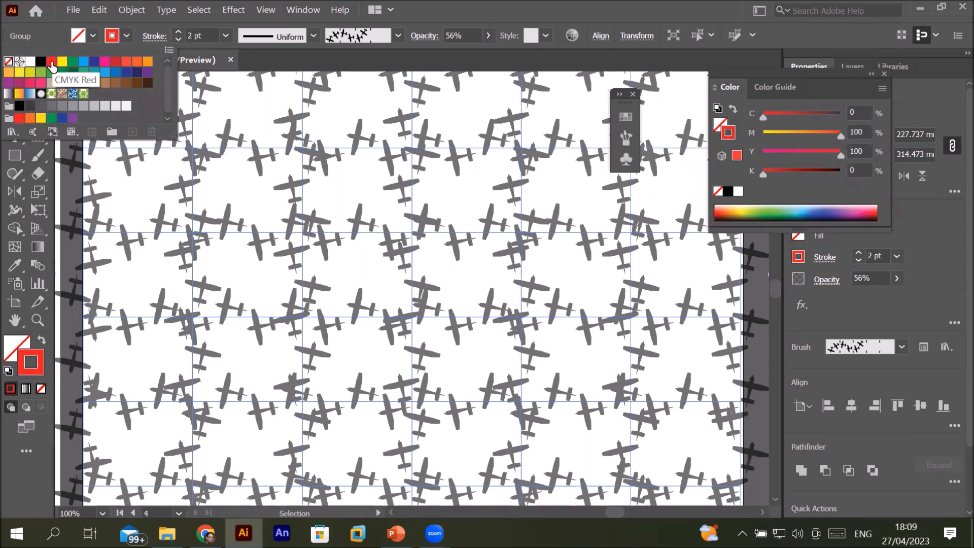
pyautogui.click(52, 62)
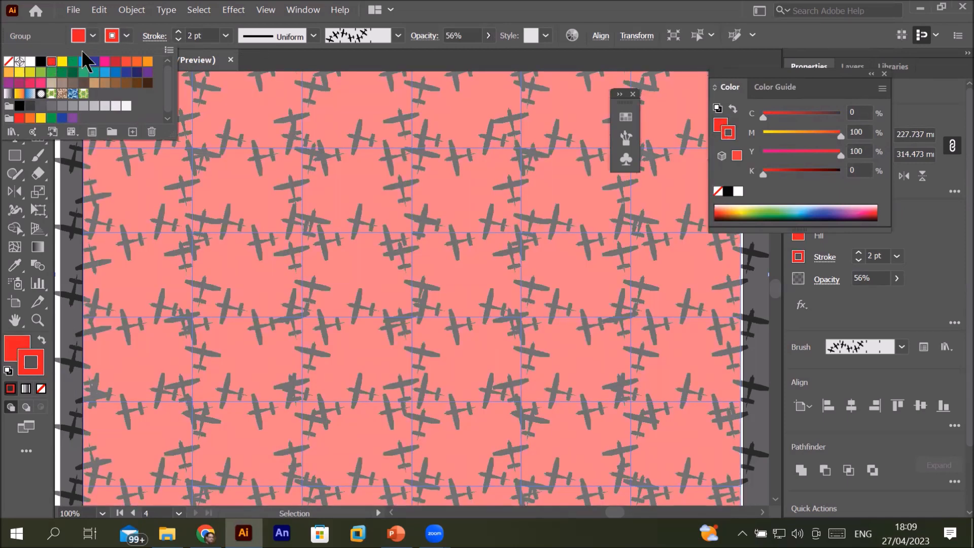
# Set the grid's fill back to none.
pyautogui.click(93, 38)
pyautogui.click(126, 35)
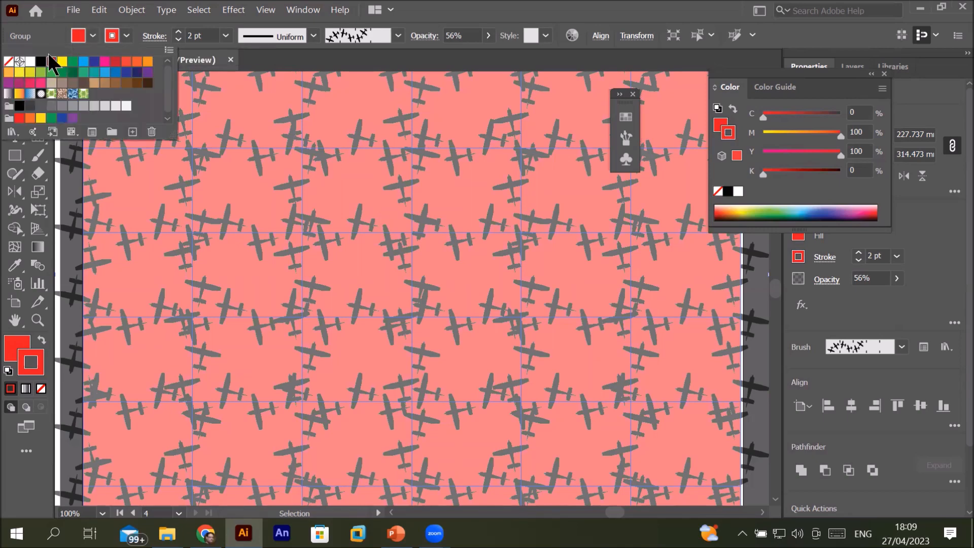
pyautogui.click(9, 61)
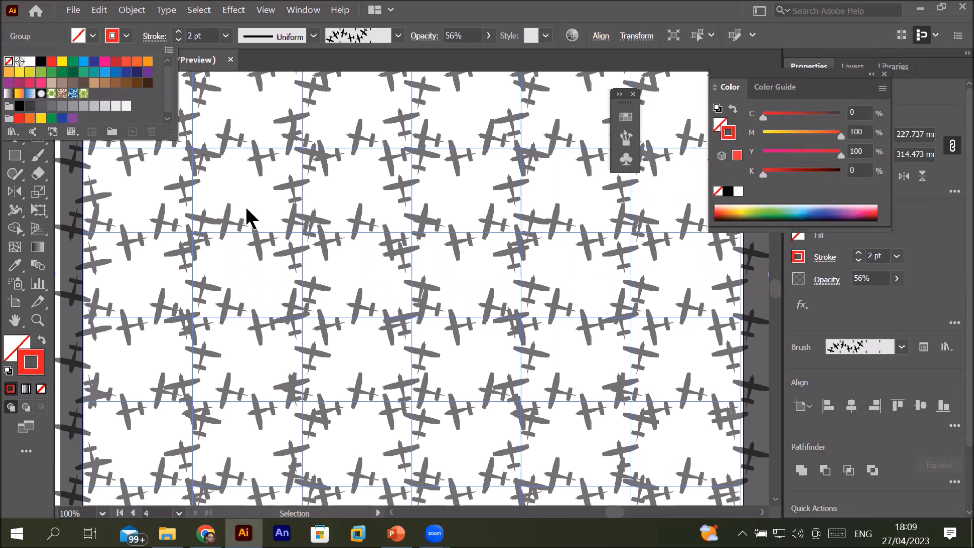
pyautogui.click(365, 237)
pyautogui.hotkey('ctrl', '-')
pyautogui.hotkey('ctrl', '-')
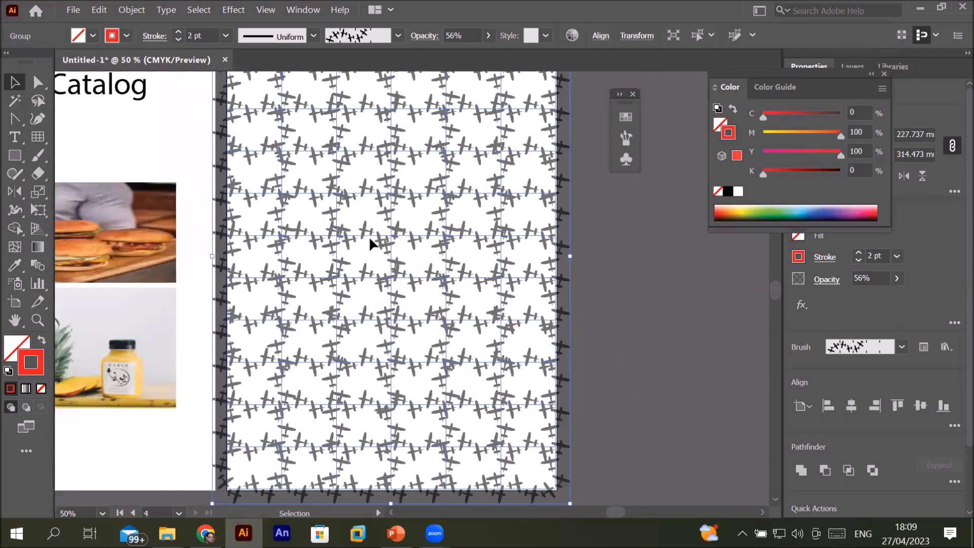
# Lower the opacity of the airplane-patterned grid on the fourth artboard further.
pyautogui.hotkey('ctrl', '-')
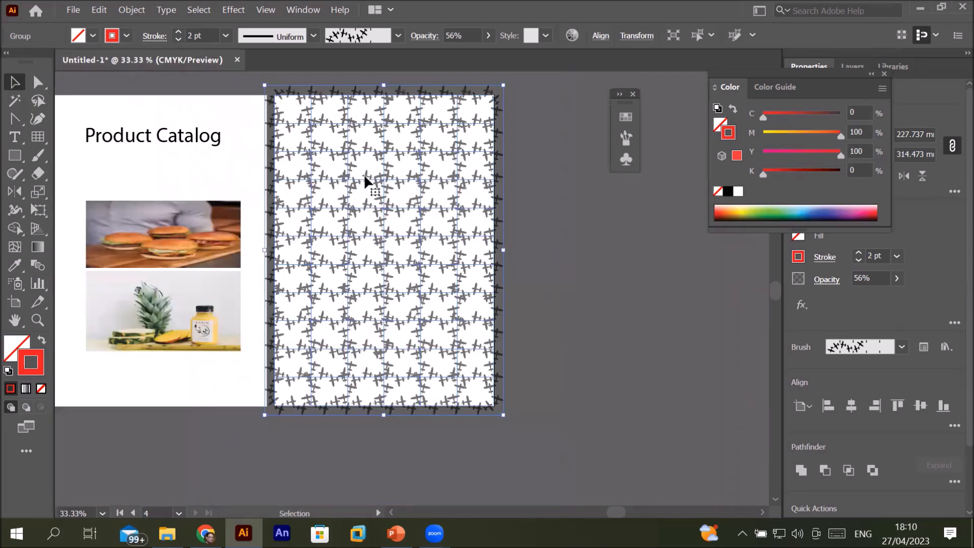
pyautogui.click(489, 35)
pyautogui.moveTo(446, 55); pyautogui.dragTo(430, 59)
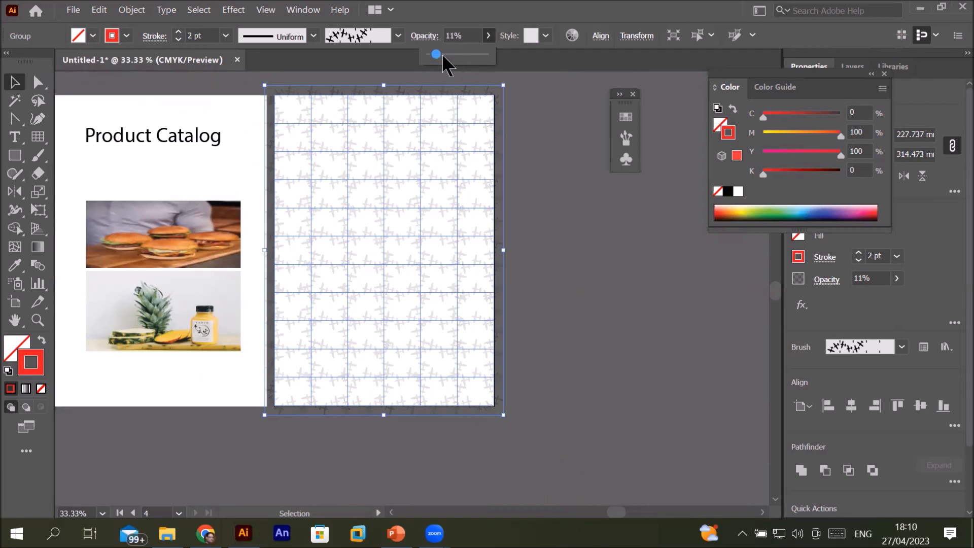
pyautogui.click(599, 256)
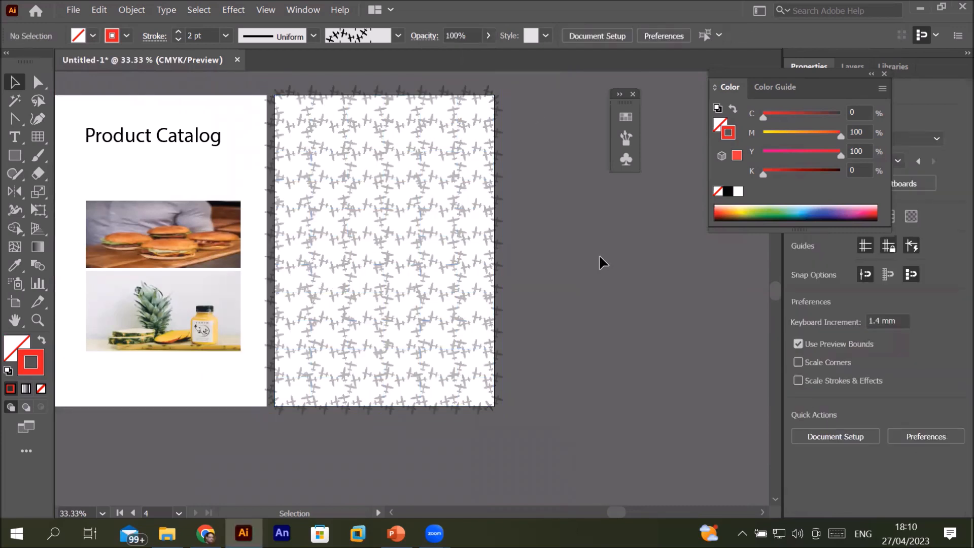
# Delete the airplane-patterned grid from the fourth artboard.
pyautogui.click(422, 205)
pyautogui.press('Delete')
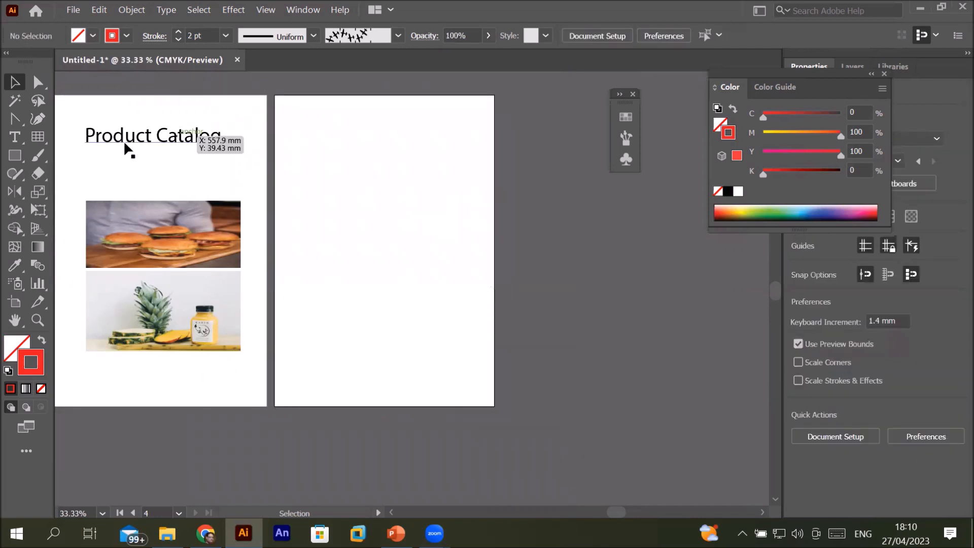
# Set up the Polar Grid tool with 5 concentric dividers and 10 radial dividers.
pyautogui.click(43, 140)
pyautogui.click(44, 138)
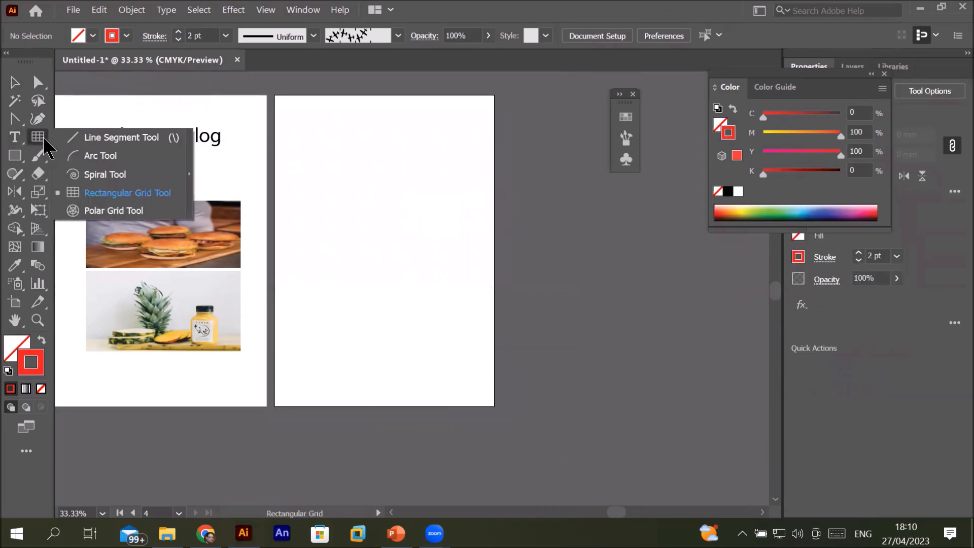
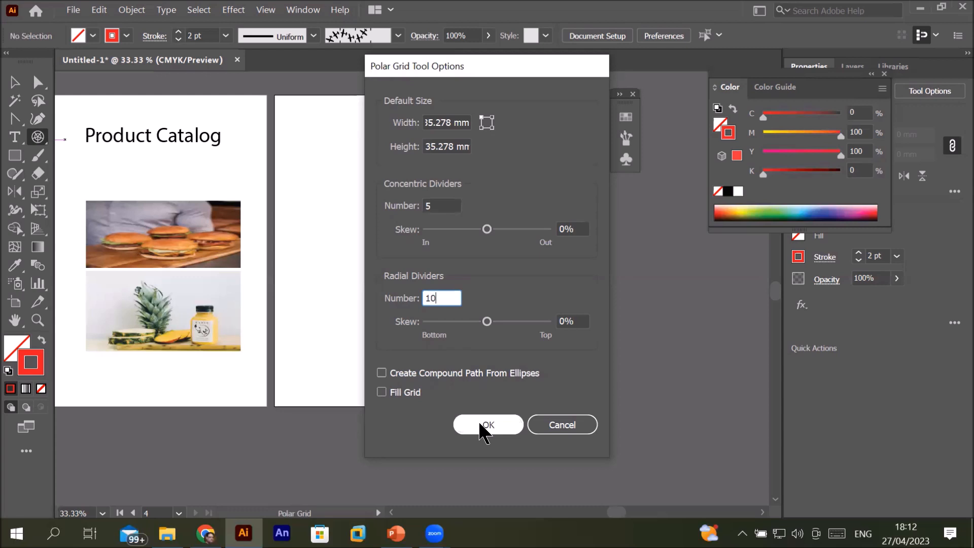
pyautogui.click(481, 425)
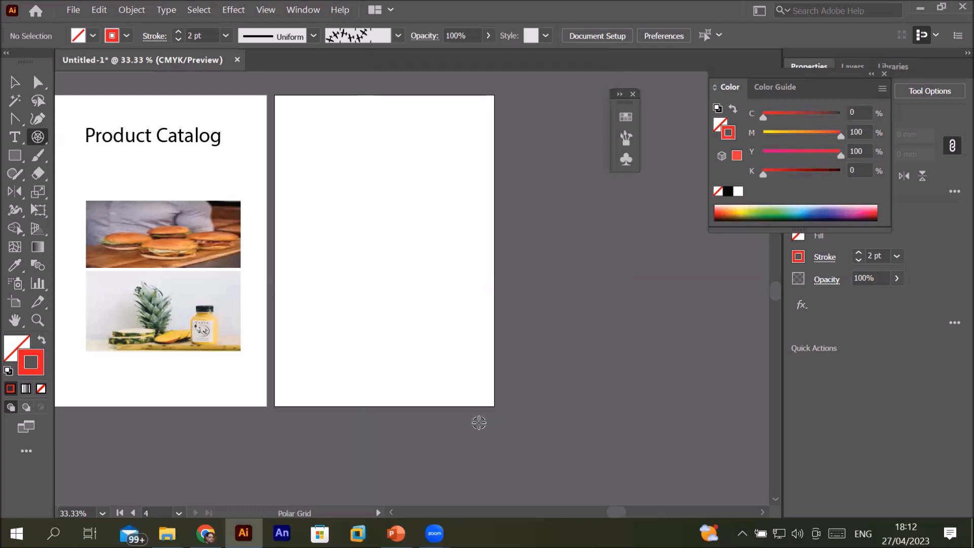
# Draw a polar grid about 158 mm wide and 153 mm high in the middle of the fourth artboard.
pyautogui.moveTo(316, 159); pyautogui.dragTo(474, 323)
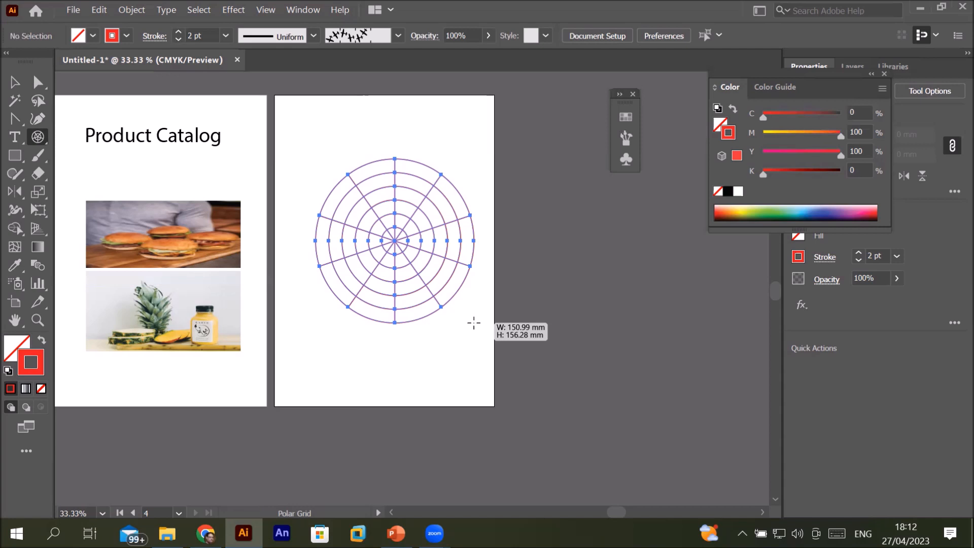
pyautogui.moveTo(474, 323); pyautogui.dragTo(473, 323)
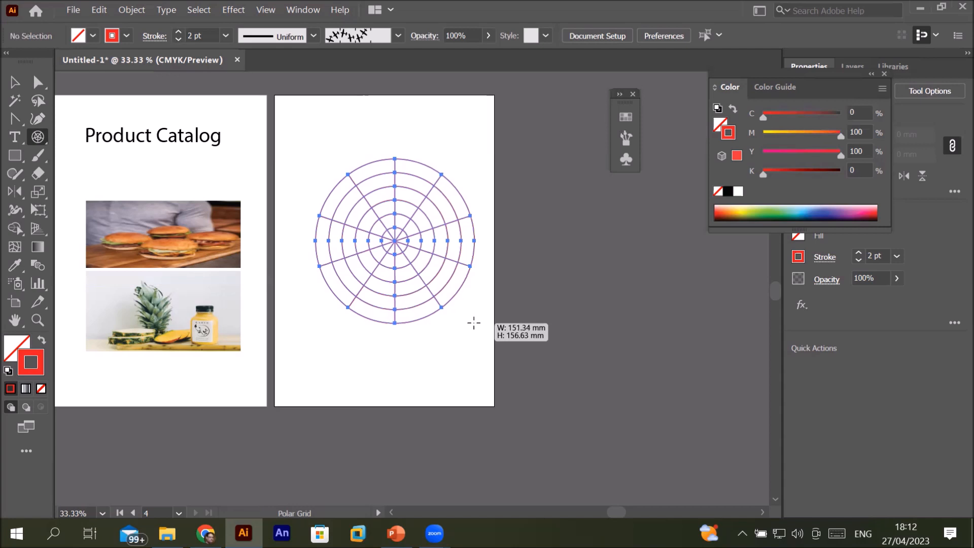
pyautogui.moveTo(474, 322)
pyautogui.mouseDown()
pyautogui.moveTo(557, 374)
pyautogui.moveTo(429, 298)
pyautogui.moveTo(619, 406)
pyautogui.moveTo(454, 320)
pyautogui.moveTo(482, 319)
pyautogui.mouseUp()
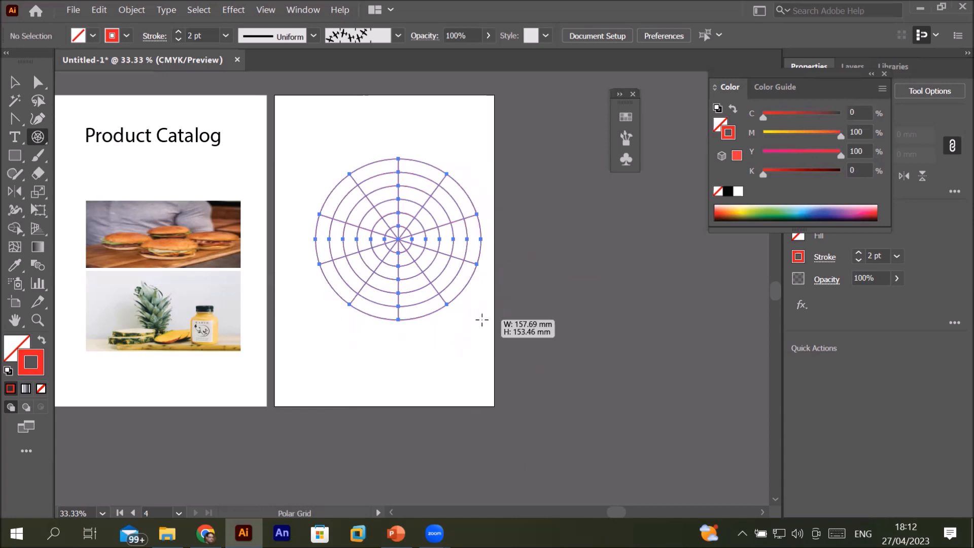
# Increase the number of radial dividers while still drawing the polar grid.
pyautogui.press('Right')
pyautogui.press('Right')
pyautogui.press('Right')
pyautogui.press('Right')
pyautogui.moveTo(482, 320); pyautogui.dragTo(482, 319)
pyautogui.press('Right')
pyautogui.press('Right')
pyautogui.press('Right')
pyautogui.press('Right')
# Remove all radial dividers from the polar grid being drawn, leaving only its concentric circles.
pyautogui.press('Left')
pyautogui.press('Left')
pyautogui.press('Left')
pyautogui.press('Left')
pyautogui.press('Left')
pyautogui.press('Left')
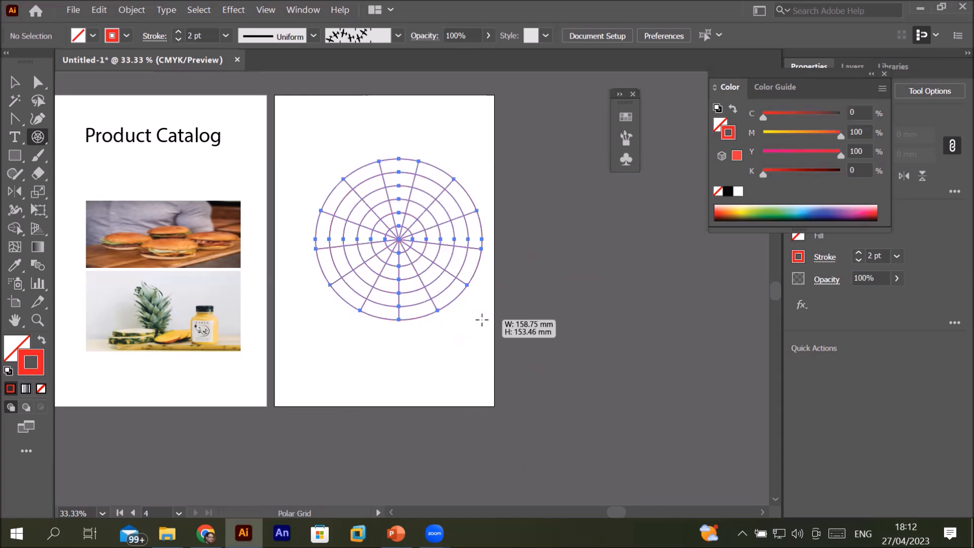
pyautogui.press('Left')
pyautogui.press('Left')
pyautogui.press('Left')
pyautogui.press('Left')
pyautogui.press('Left')
pyautogui.press('Left')
pyautogui.moveTo(481, 319); pyautogui.dragTo(482, 319)
pyautogui.press('Left')
pyautogui.press('Left')
pyautogui.press('Left')
pyautogui.press('Left')
pyautogui.press('Left')
pyautogui.press('Left')
pyautogui.press('Left')
pyautogui.press('Left')
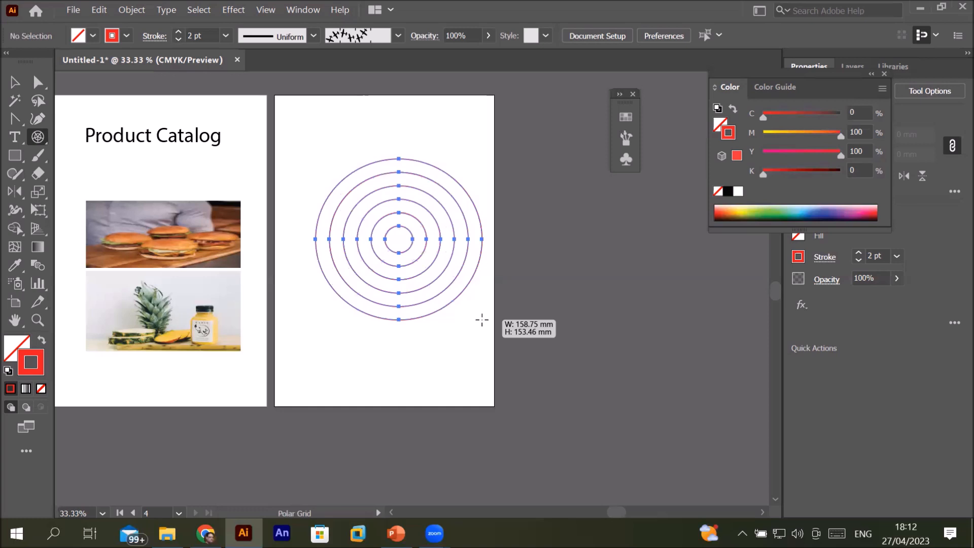
# Increase the number of concentric dividers in the polar grid being drawn.
pyautogui.moveTo(482, 319); pyautogui.dragTo(482, 319)
pyautogui.press('Up')
pyautogui.press('Up')
pyautogui.press('Up')
pyautogui.press('Up')
pyautogui.press('Up')
pyautogui.press('Up')
pyautogui.press('Up')
pyautogui.press('Up')
# Remove all concentric dividers from the polar grid so only the outer circle is left.
pyautogui.moveTo(482, 319); pyautogui.dragTo(482, 319)
pyautogui.press('Down')
pyautogui.press('Down')
pyautogui.press('Down')
pyautogui.press('Down')
pyautogui.press('Down')
pyautogui.press('Down')
pyautogui.press('Down')
pyautogui.press('Down')
pyautogui.press('Down')
pyautogui.press('Down')
pyautogui.press('Down')
pyautogui.press('Down')
pyautogui.press('Down')
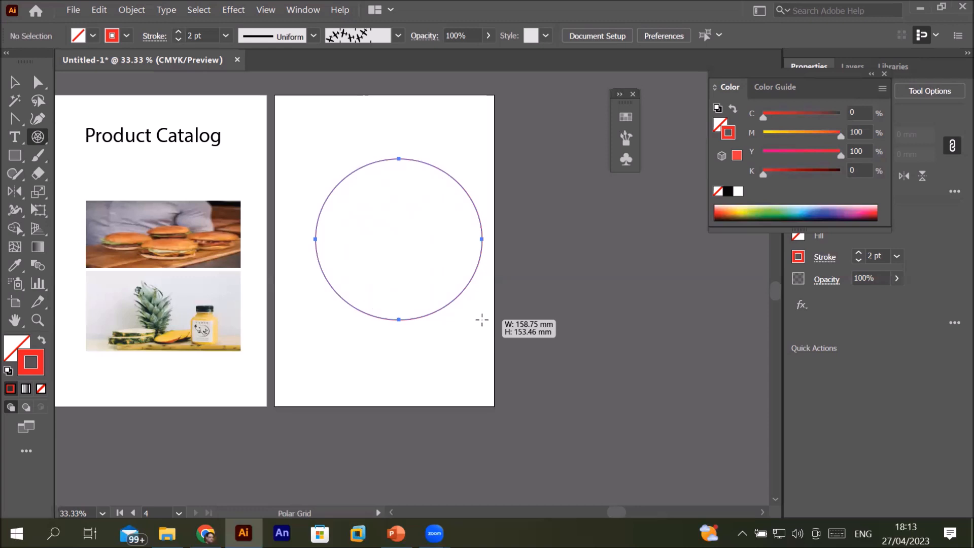
# Add radial dividers that split the circle into four quarters and finish drawing the polar grid.
pyautogui.press('Right')
pyautogui.press('Right')
pyautogui.press('Right')
pyautogui.press('Right')
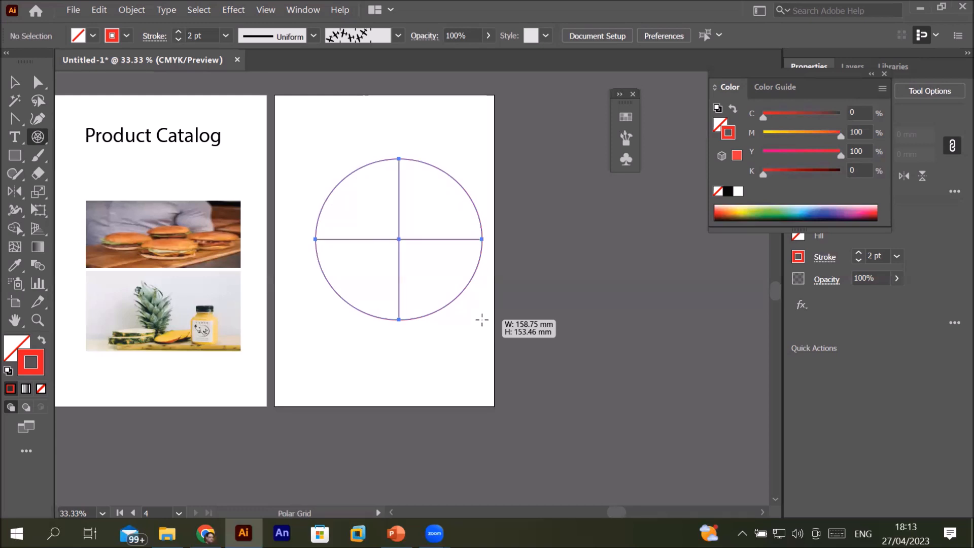
pyautogui.moveTo(482, 320); pyautogui.dragTo(483, 320)
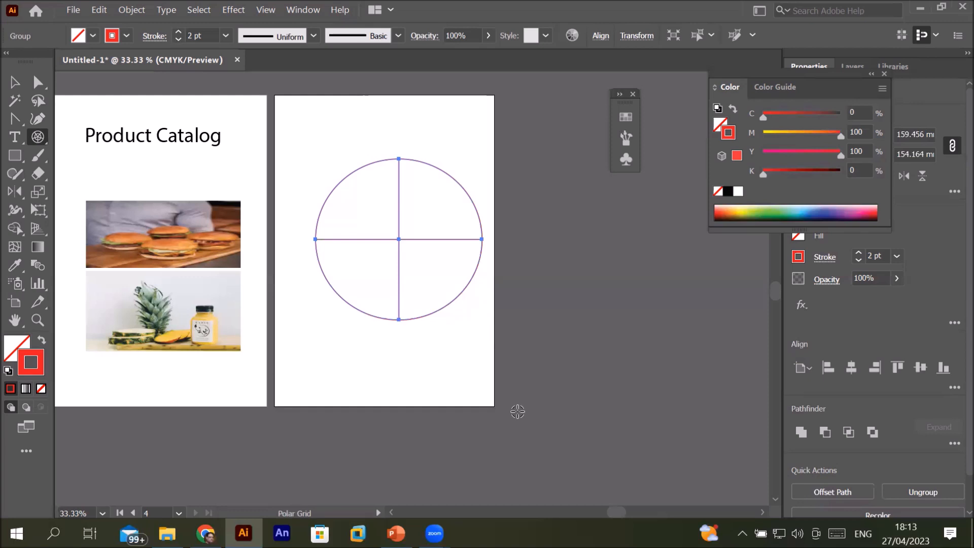
# Switch to the Live Paint Bucket and display the Swatches panel beside the fourth artboard.
pyautogui.click(22, 234)
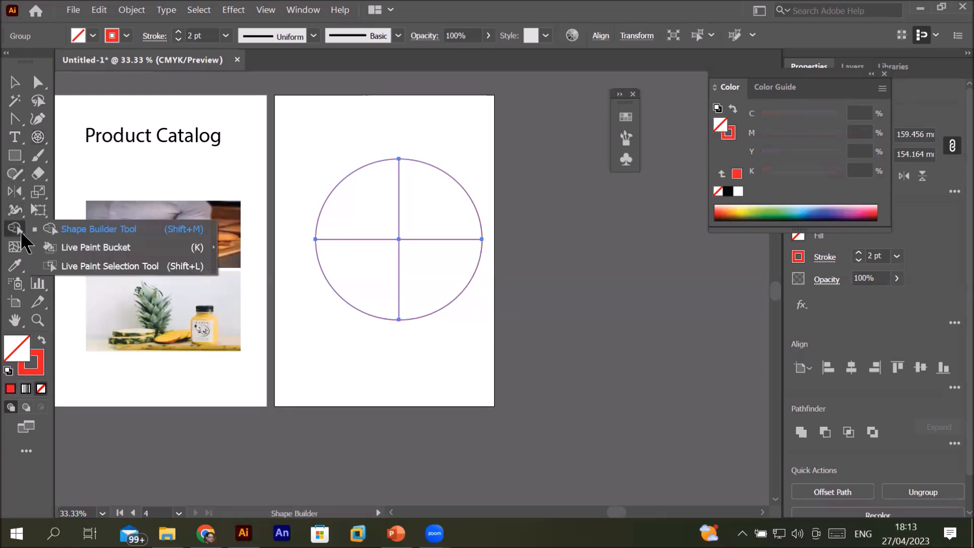
pyautogui.click(130, 248)
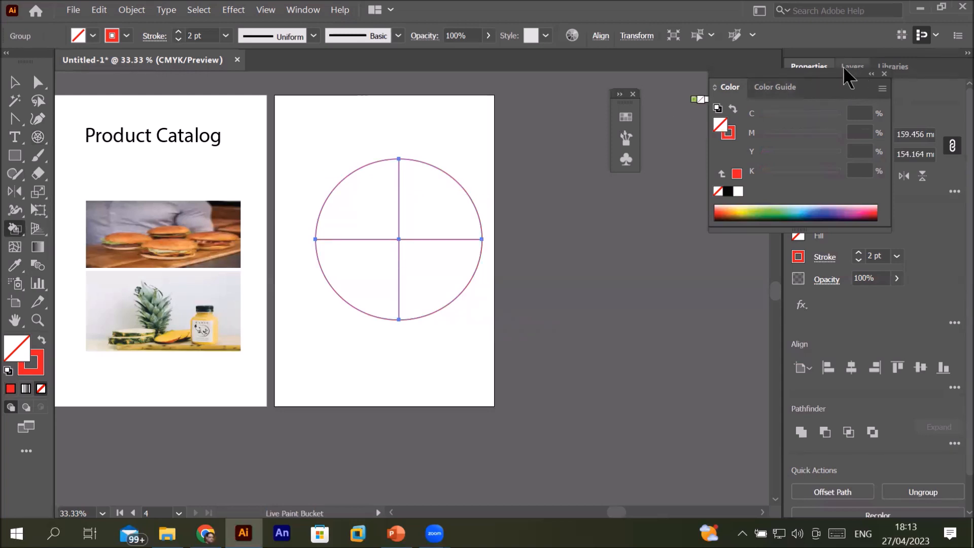
pyautogui.moveTo(821, 94); pyautogui.dragTo(831, 272)
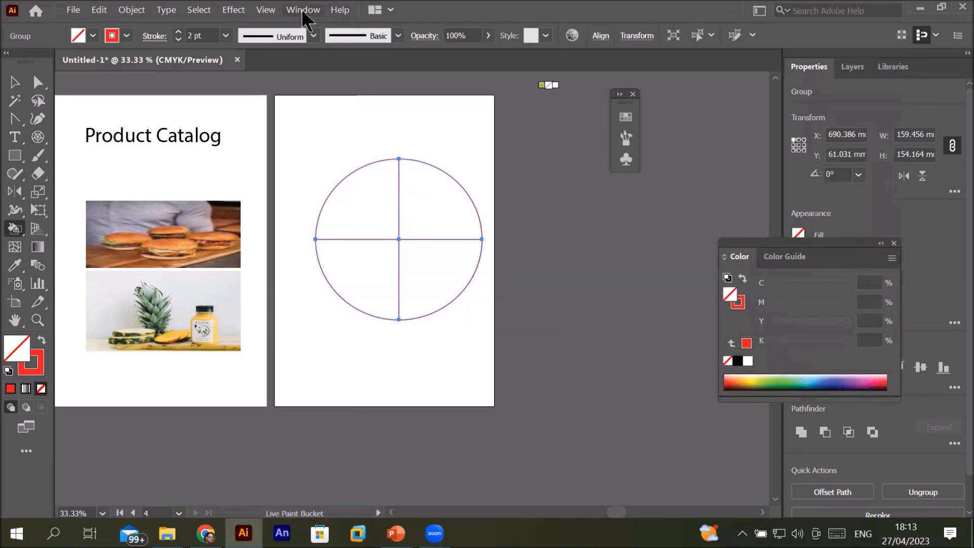
pyautogui.click(303, 12)
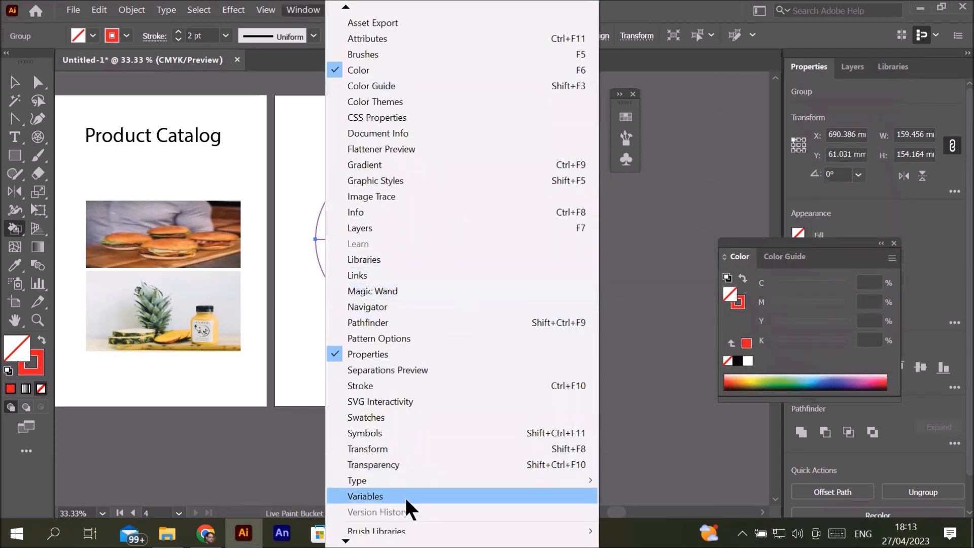
pyautogui.click(407, 419)
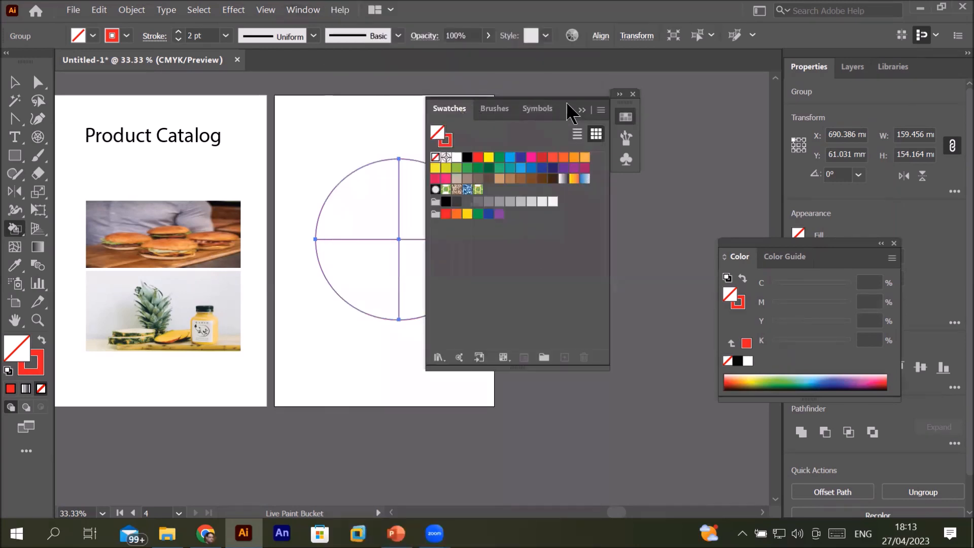
pyautogui.moveTo(599, 103); pyautogui.dragTo(718, 102)
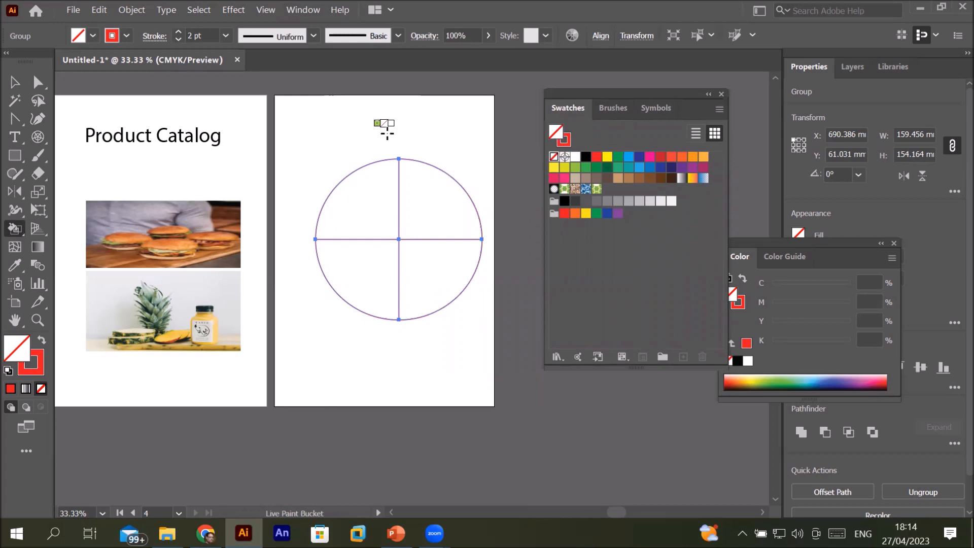
# Magnify the circle and swatches, and load the red swatch into the Live Paint Bucket.
pyautogui.press('super+plus')
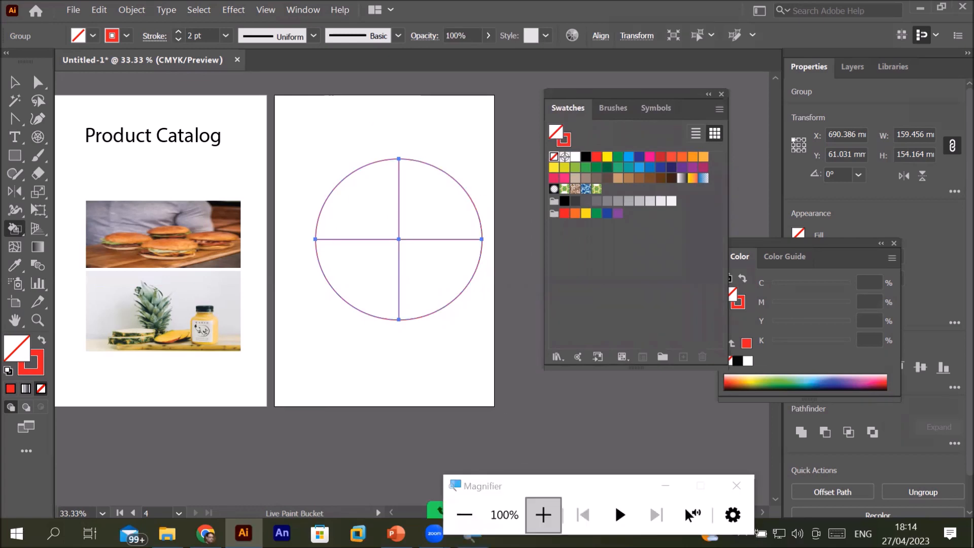
pyautogui.click(543, 514)
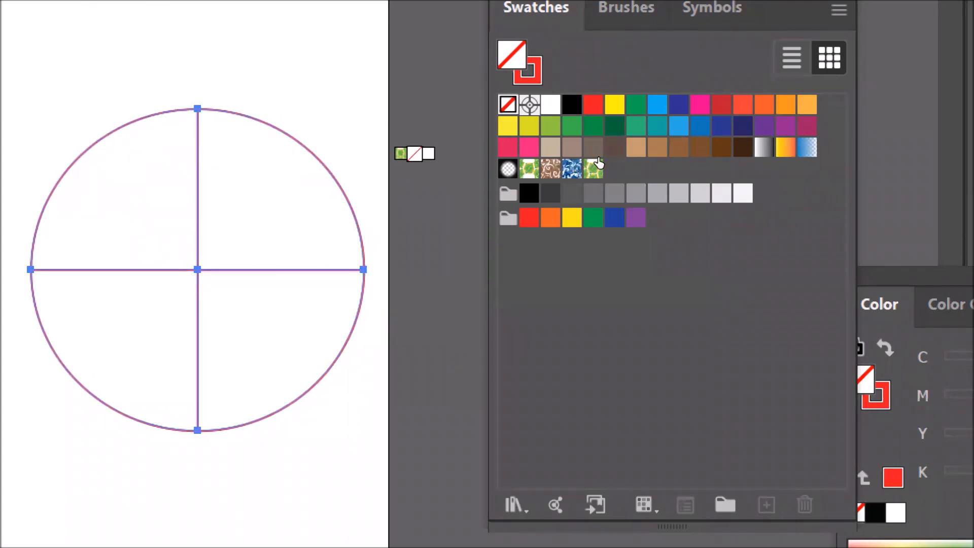
pyautogui.click(592, 104)
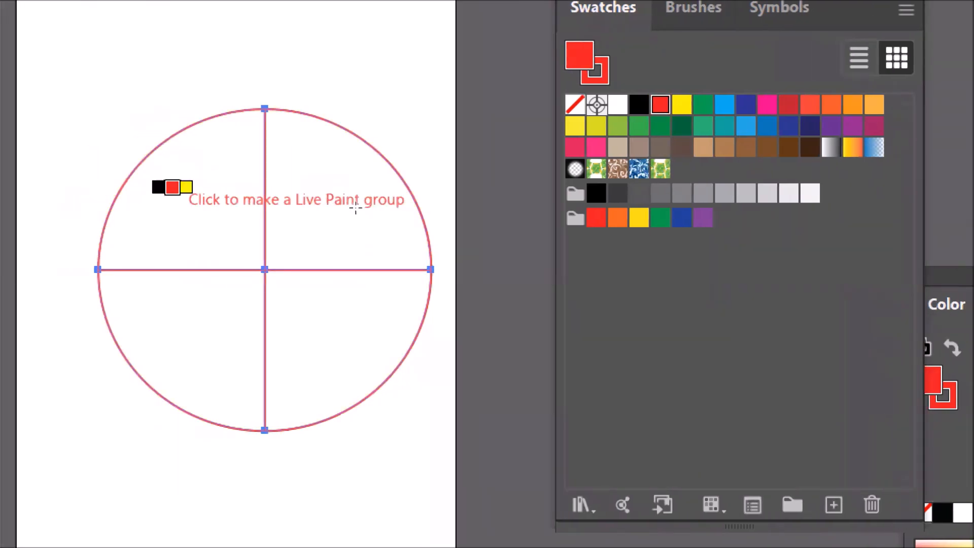
# Cycle the Live Paint Bucket through the neighbouring swatches and colour groups, ending back on red.
pyautogui.press('Right')
pyautogui.press('Right')
pyautogui.press('Right')
pyautogui.press('Right')
pyautogui.press('Right')
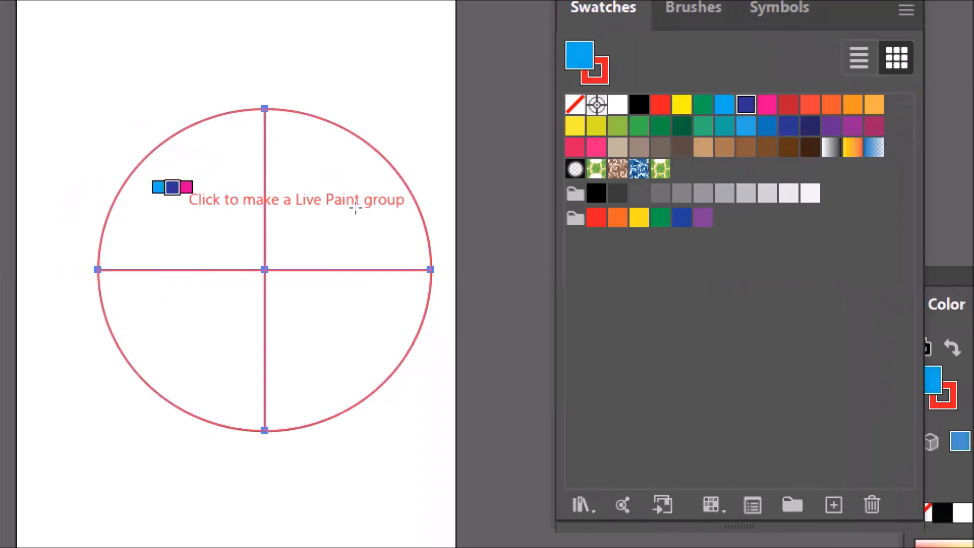
pyautogui.press('Down')
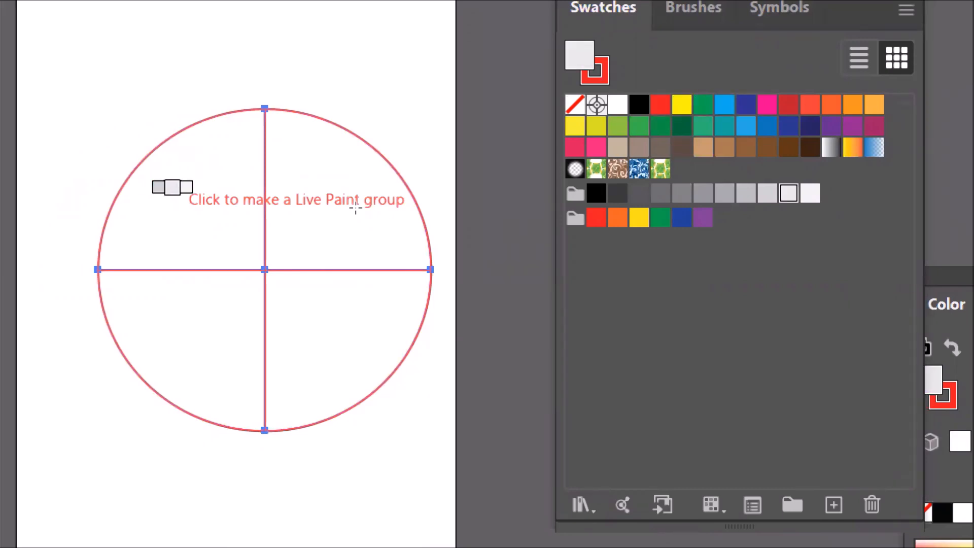
pyautogui.press('Up')
pyautogui.press('Right')
pyautogui.press('Right')
pyautogui.press('Right')
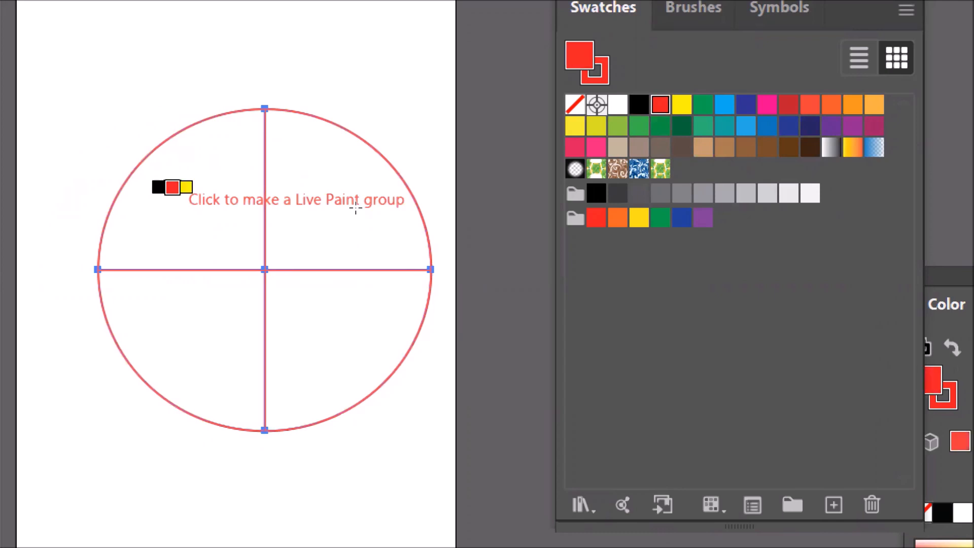
# Paint the circle's upper-left and lower-right quarters light blue with the Live Paint Bucket.
pyautogui.press('Right')
pyautogui.press('Right')
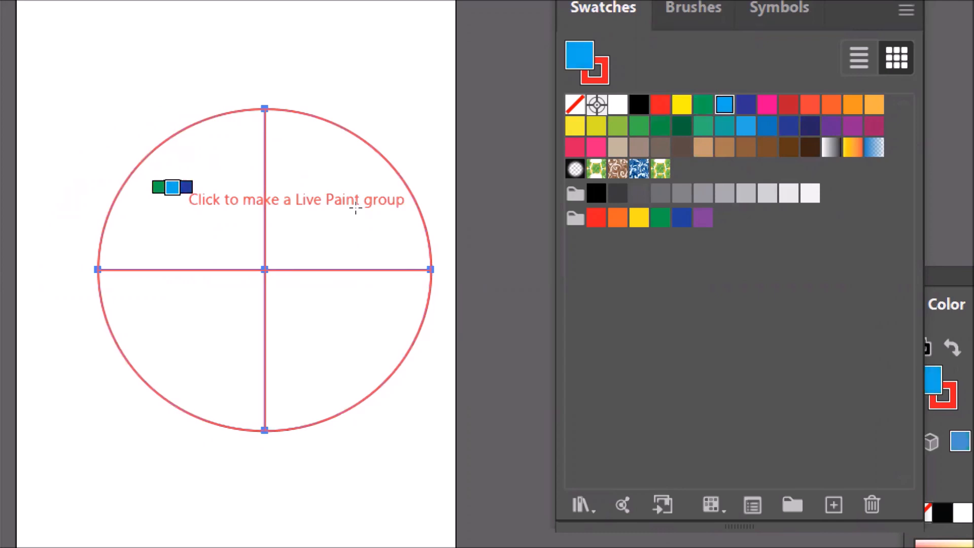
pyautogui.click(178, 175)
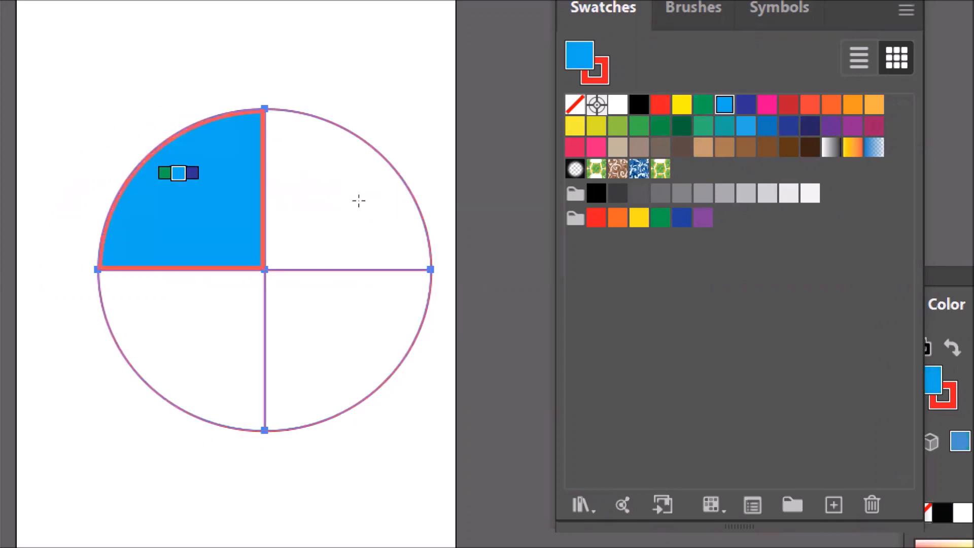
pyautogui.click(431, 265)
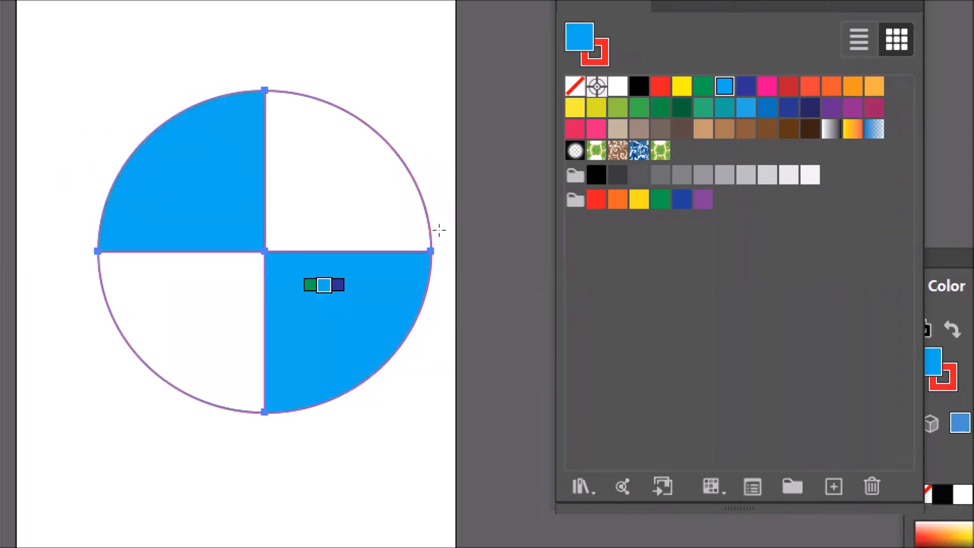
# Paint the circle's upper-right and lower-left quarters dark blue with the Live Paint Bucket.
pyautogui.press('Right')
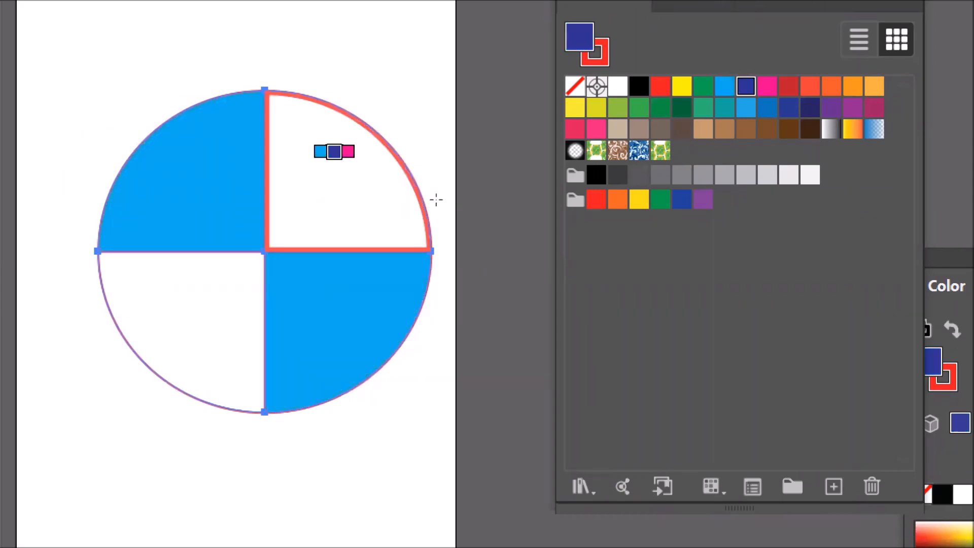
pyautogui.click(436, 200)
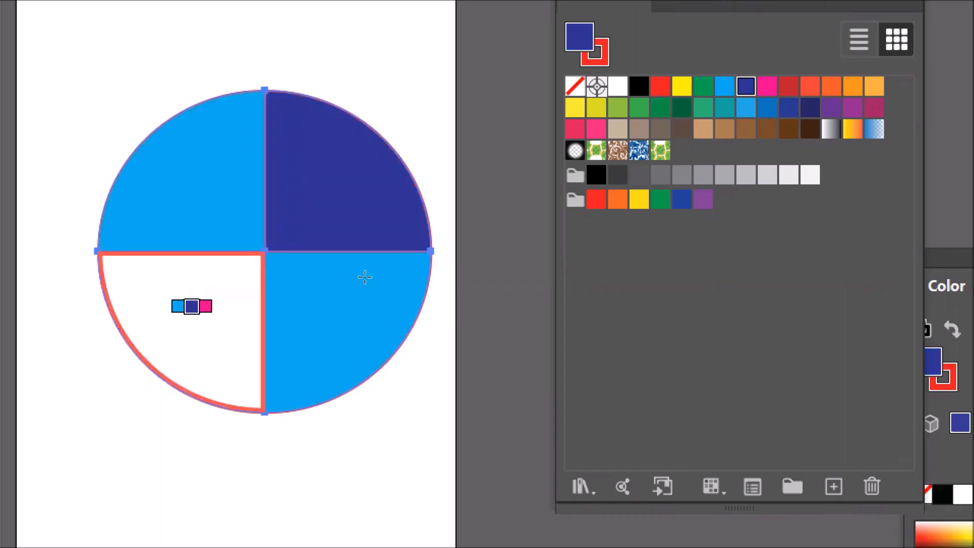
pyautogui.click(192, 309)
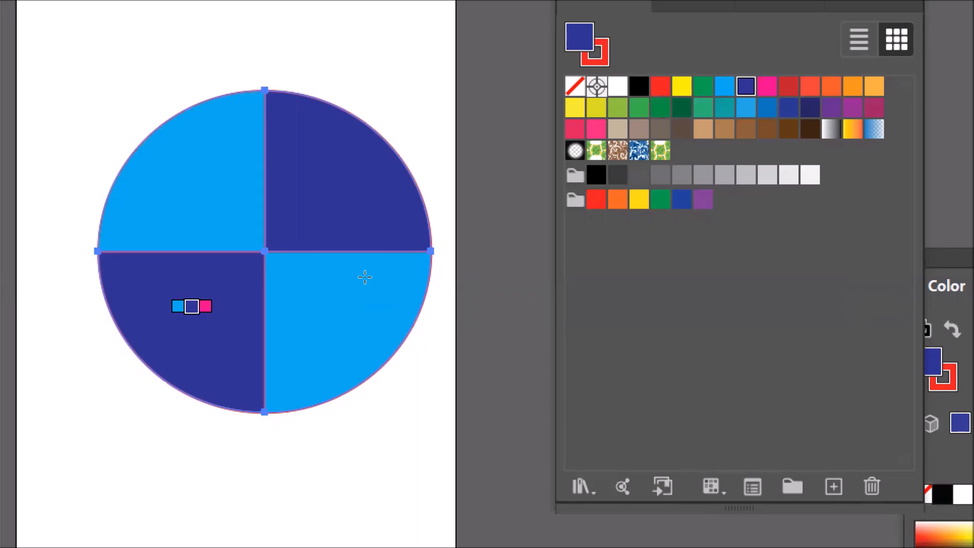
pyautogui.scroll(-3, 276, 247)
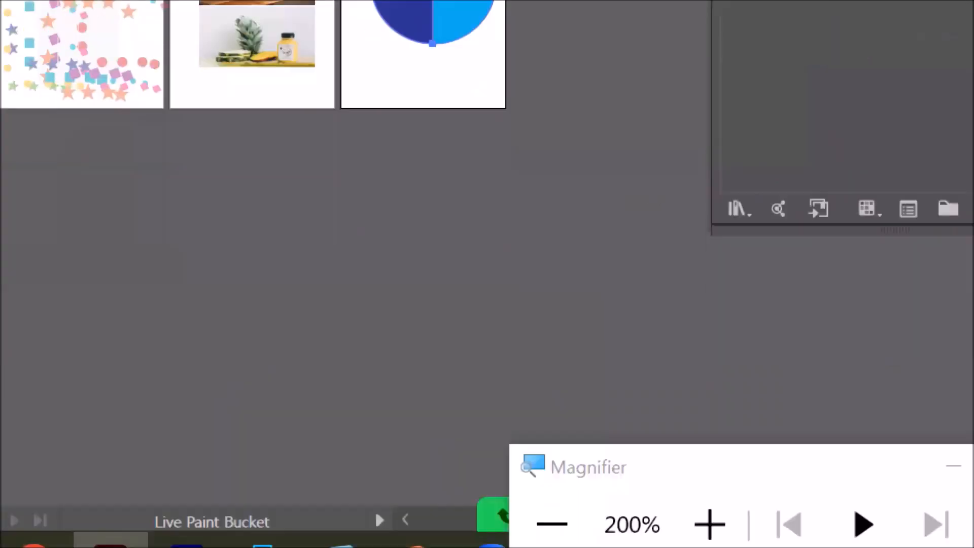
pyautogui.press('super+minus')
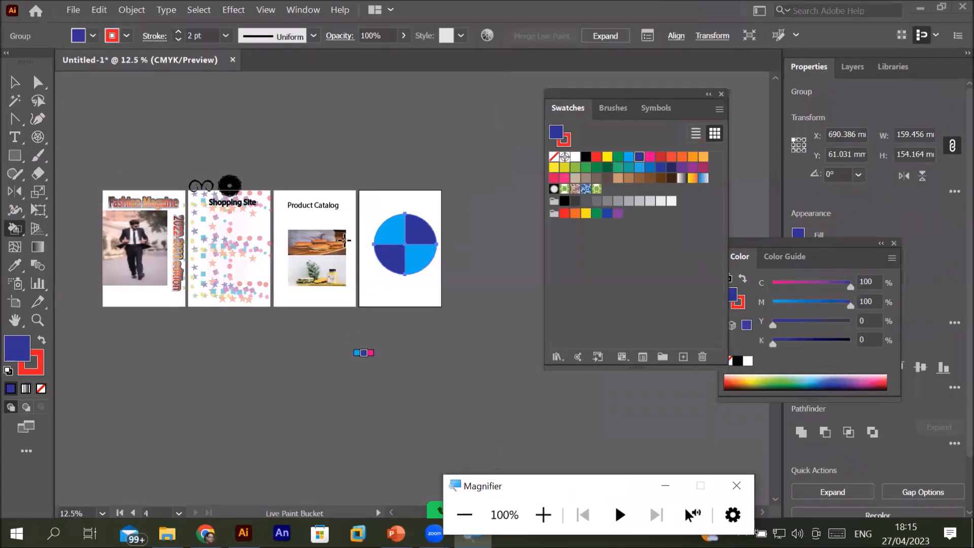
# Hide the swatches and shrink the four-part circle to about 40 by 39 mm in the fourth artboard's upper-left corner.
pyautogui.scroll(3, 350, 216)
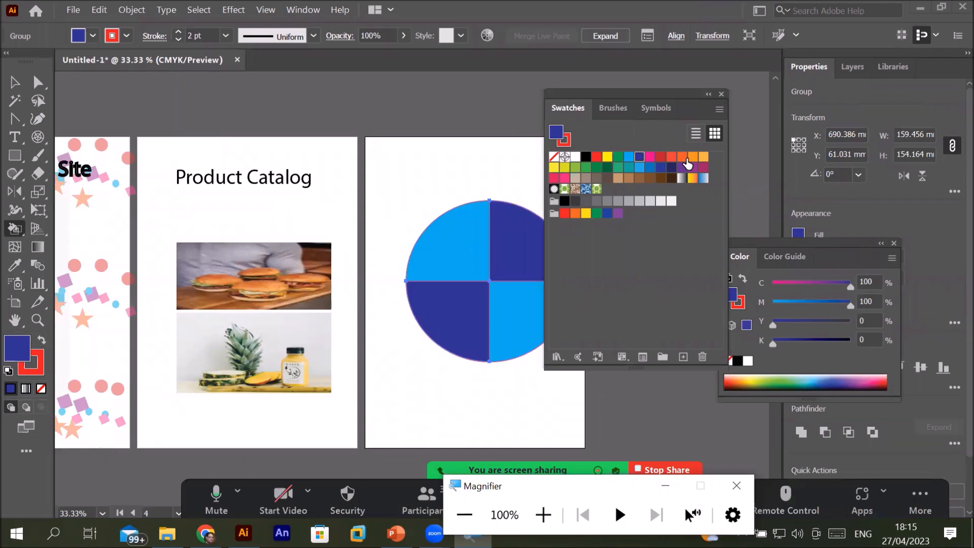
pyautogui.moveTo(685, 161); pyautogui.dragTo(745, 128)
pyautogui.click(721, 94)
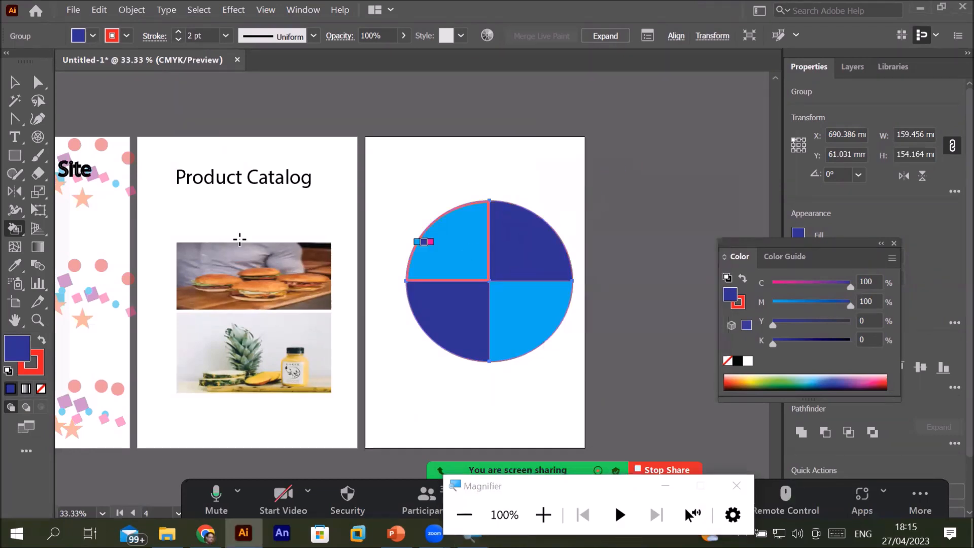
pyautogui.click(15, 82)
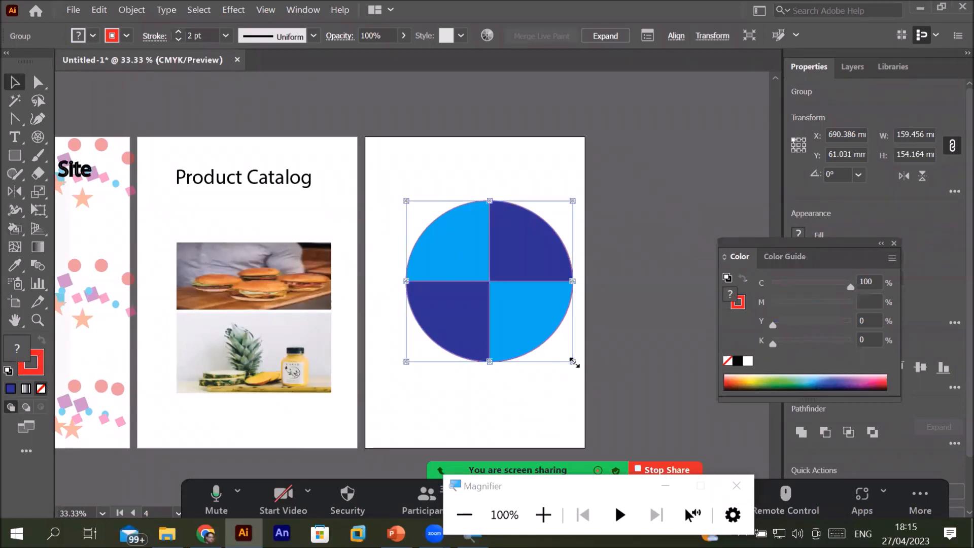
pyautogui.moveTo(573, 361); pyautogui.dragTo(399, 160)
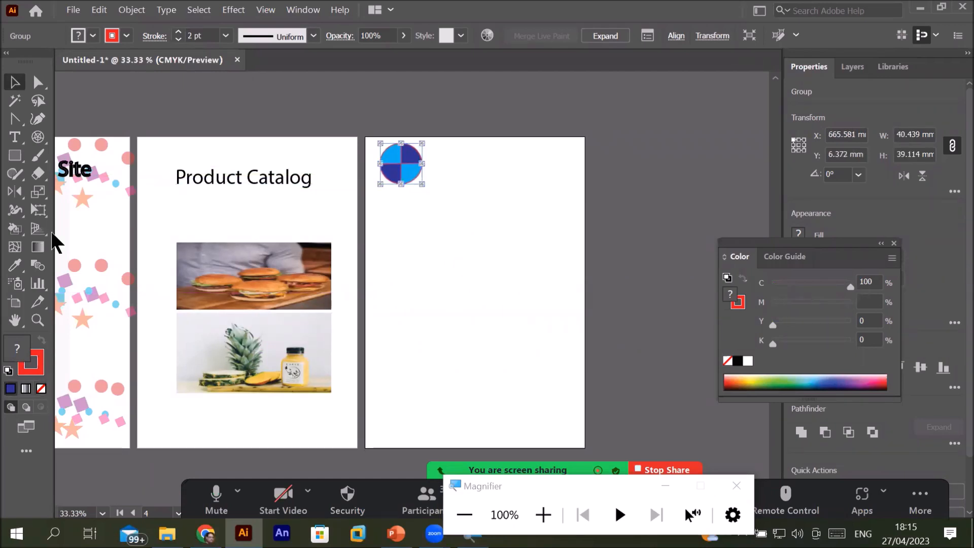
# Draw a polar grid about 139 by 131 mm below the small circle, with three concentric and five radial dividers.
pyautogui.click(38, 137)
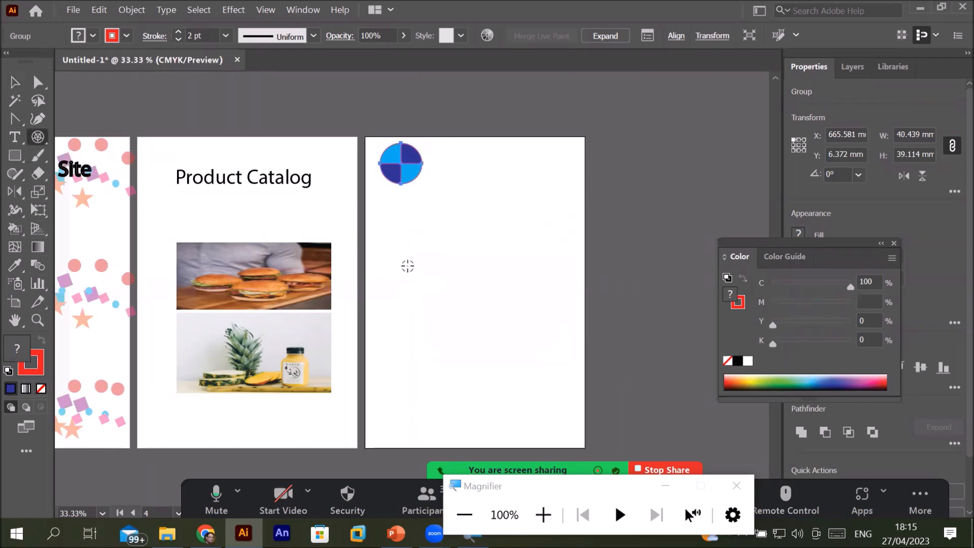
pyautogui.moveTo(409, 256); pyautogui.dragTo(554, 391)
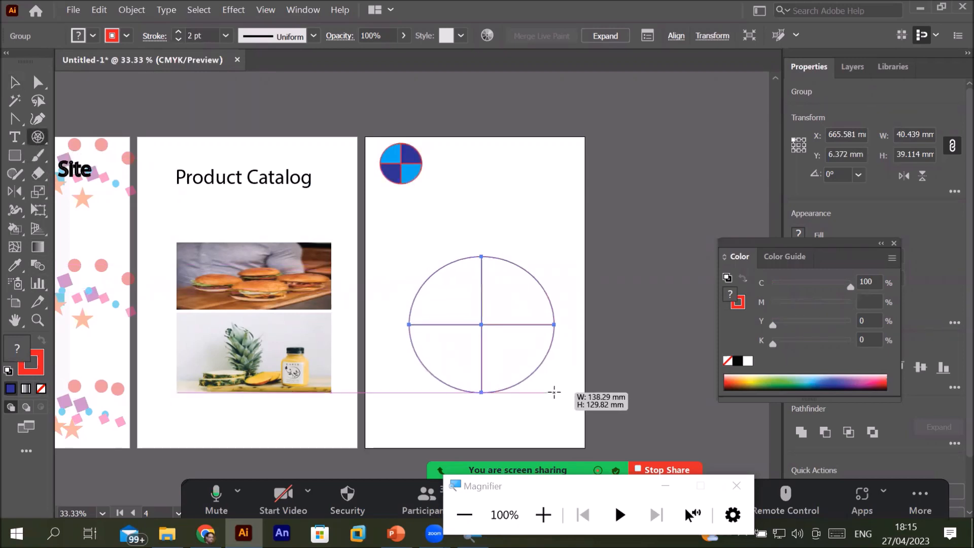
pyautogui.press('Up')
pyautogui.press('Up')
pyautogui.moveTo(554, 391); pyautogui.dragTo(555, 391)
pyautogui.press('Up')
pyautogui.press('Right')
pyautogui.press('Right')
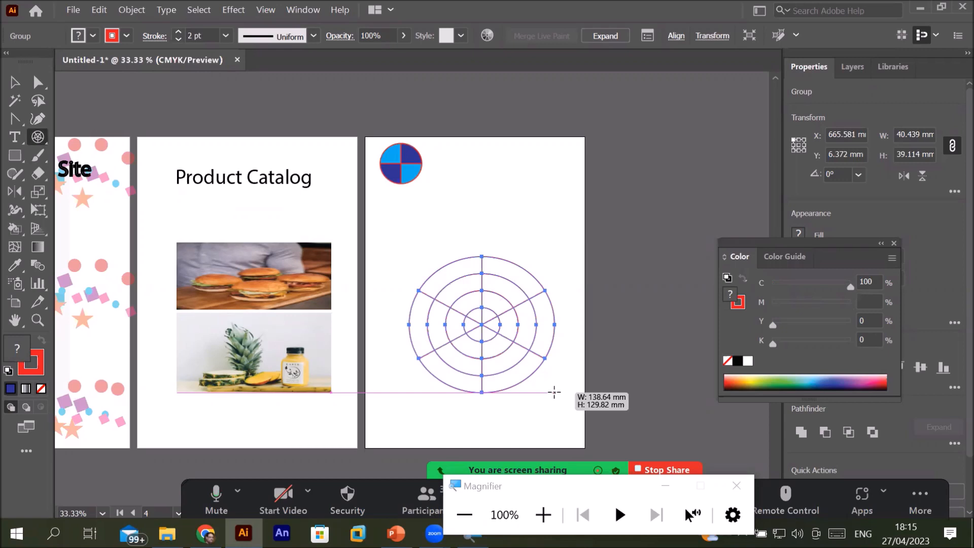
pyautogui.moveTo(555, 392); pyautogui.dragTo(555, 392)
pyautogui.press('Down')
pyautogui.press('Up')
pyautogui.moveTo(554, 391); pyautogui.dragTo(554, 392)
pyautogui.press('Left')
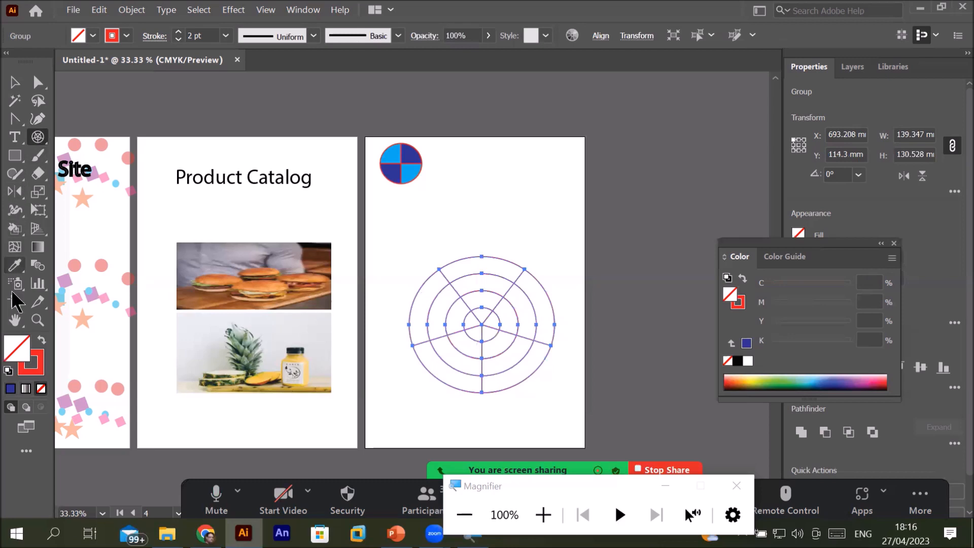
# Merge the ring segments inside the grid's top and lower-left sectors with the Shape Builder tool.
pyautogui.click(15, 229)
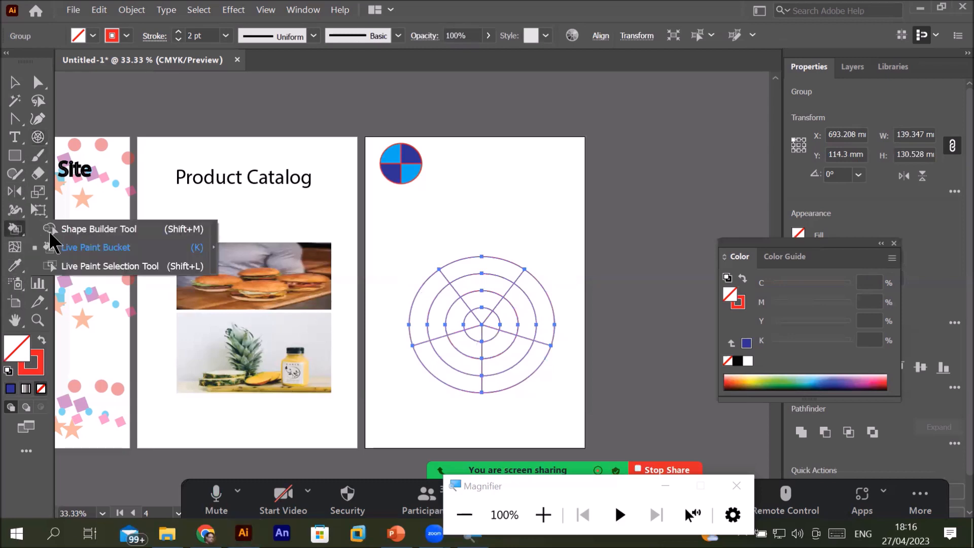
pyautogui.click(93, 228)
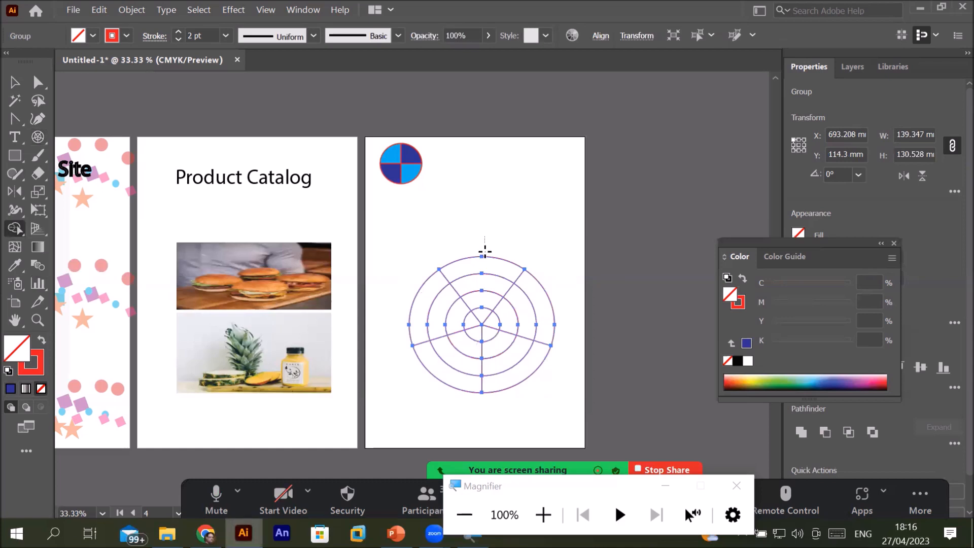
pyautogui.moveTo(484, 252)
pyautogui.mouseDown()
pyautogui.moveTo(477, 311)
pyautogui.moveTo(464, 310)
pyautogui.mouseUp()
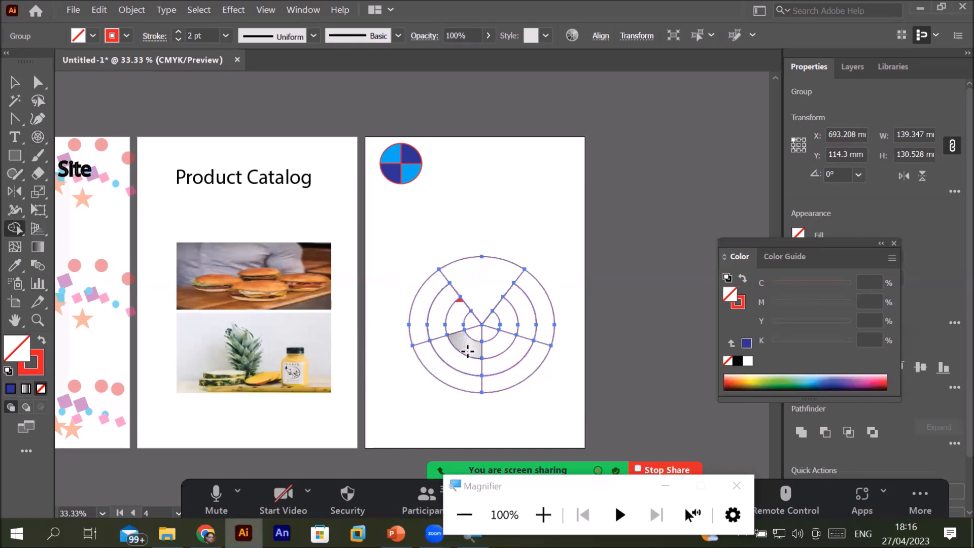
pyautogui.moveTo(474, 339)
pyautogui.mouseDown()
pyautogui.moveTo(430, 420)
pyautogui.moveTo(479, 333)
pyautogui.mouseUp()
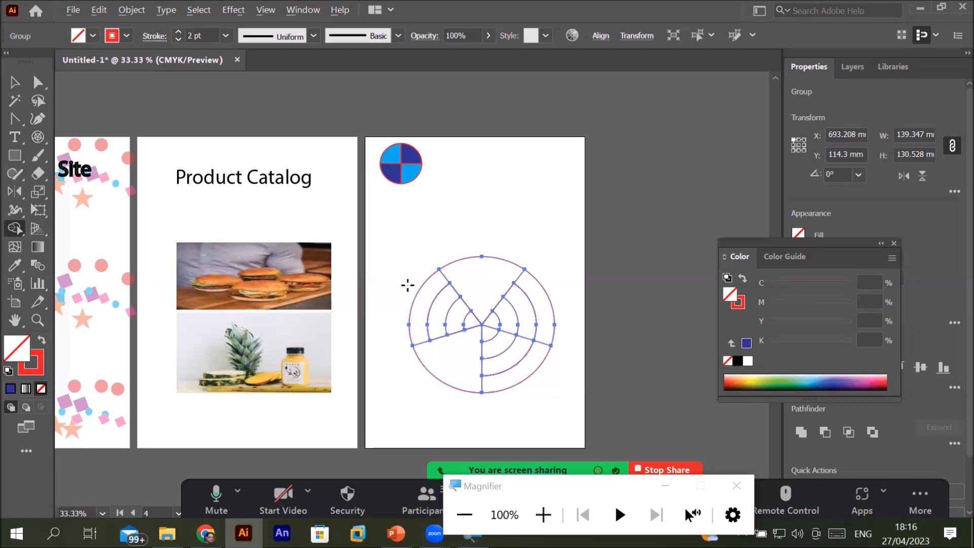
# Remove the outer ring and protruding spoke ends with the Shape Builder, and delete the rest of the grid.
pyautogui.keyDown('alt'); pyautogui.click(431, 287); pyautogui.keyUp('alt')
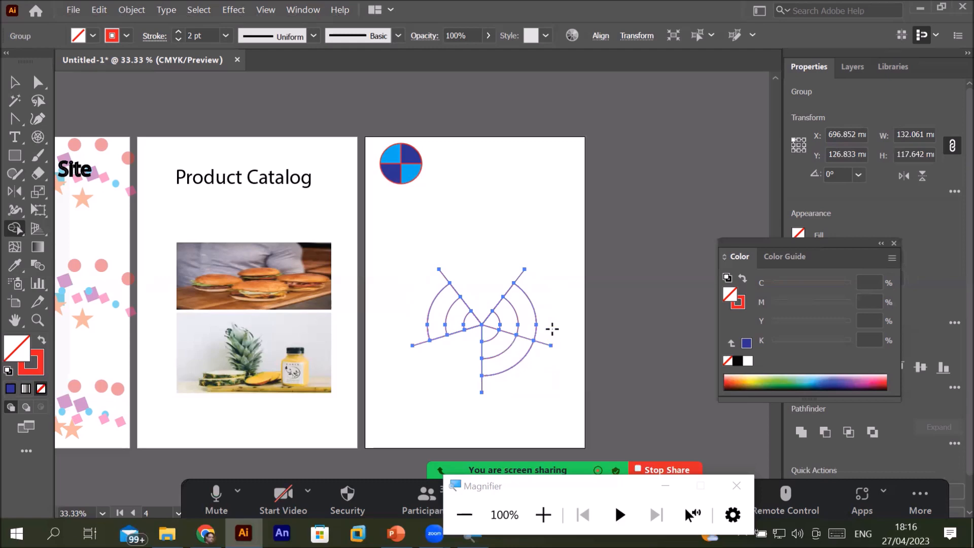
pyautogui.keyDown('alt'); pyautogui.click(539, 342); pyautogui.keyUp('alt')
pyautogui.keyDown('alt'); pyautogui.click(482, 384); pyautogui.keyUp('alt')
pyautogui.keyDown('alt'); pyautogui.click(421, 343); pyautogui.keyUp('alt')
pyautogui.moveTo(413, 278)
pyautogui.mouseDown()
pyautogui.moveTo(479, 264)
pyautogui.moveTo(541, 284)
pyautogui.moveTo(517, 268)
pyautogui.mouseUp()
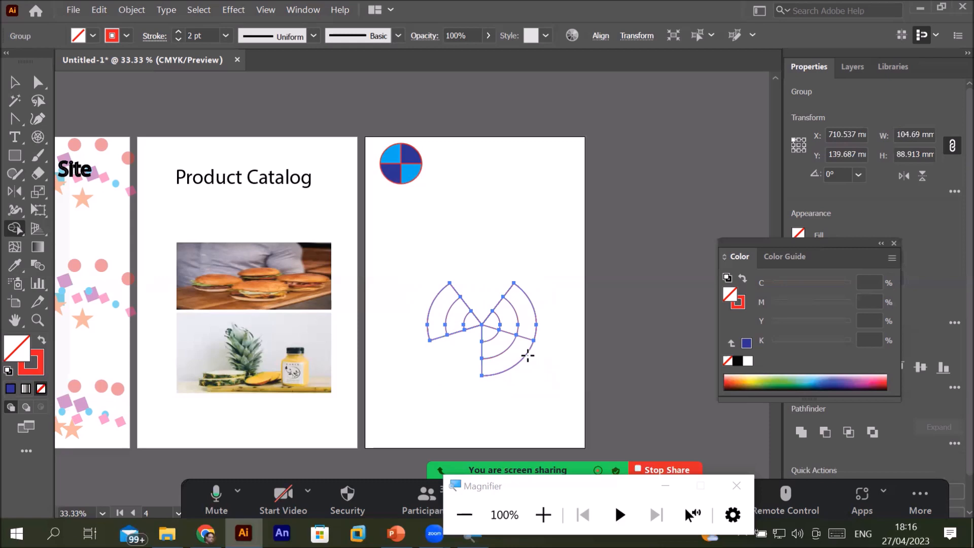
pyautogui.press('Delete')
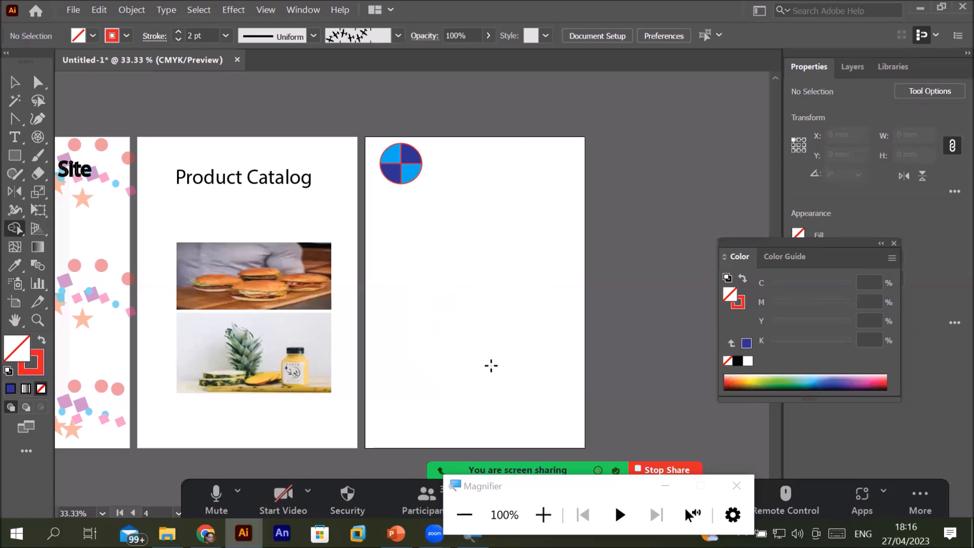
# Draw a circular polar grid about 151 mm wide below the small circle, with four concentric and six radial dividers.
pyautogui.click(38, 137)
pyautogui.moveTo(401, 225); pyautogui.dragTo(526, 379)
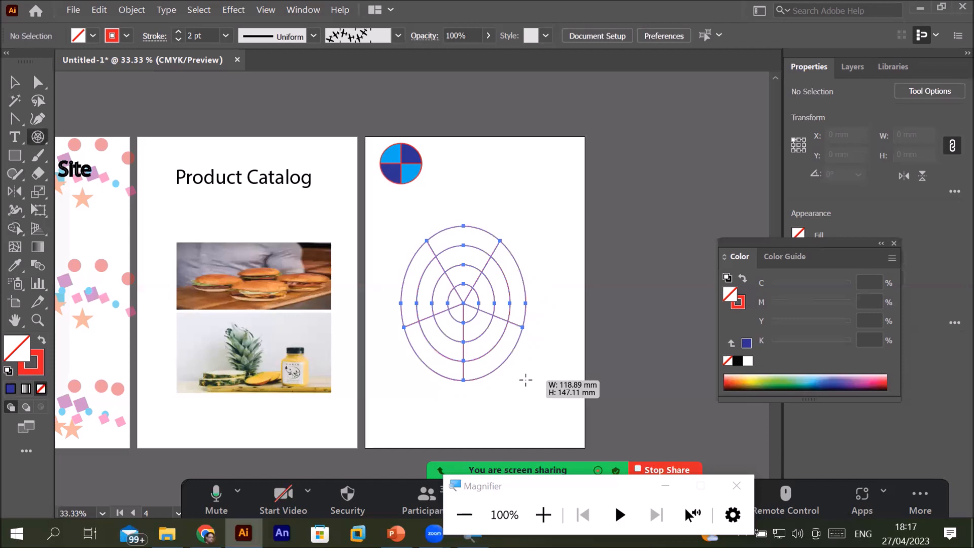
pyautogui.press('Up')
pyautogui.moveTo(526, 379); pyautogui.dragTo(547, 381)
pyautogui.press('Right')
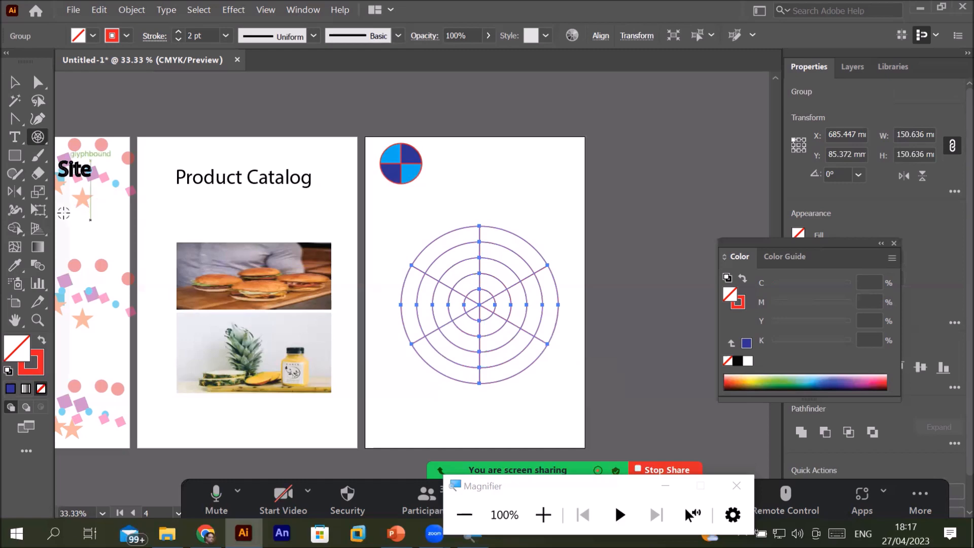
# Paint the polar grid's upper-right, left and lower-right sectors black with the Live Paint Bucket.
pyautogui.click(15, 228)
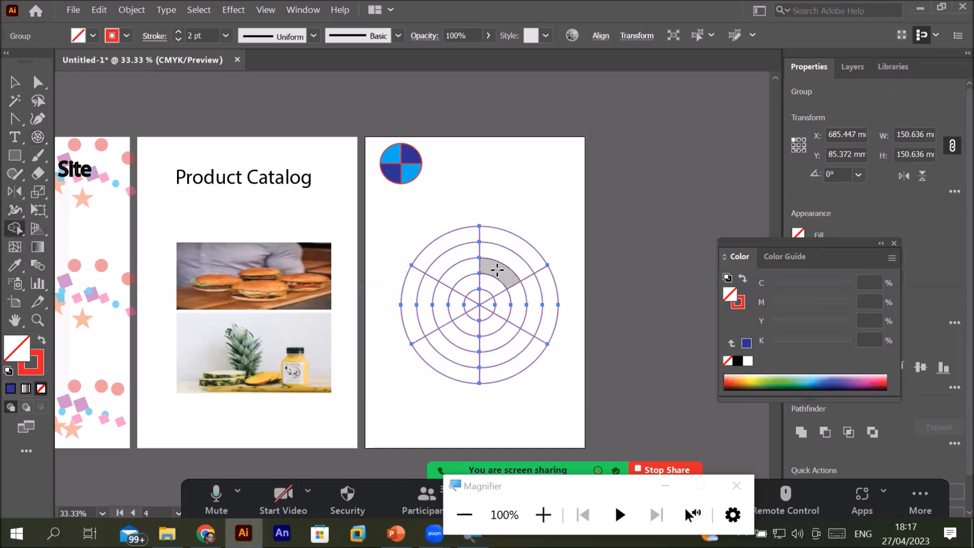
pyautogui.click(15, 231)
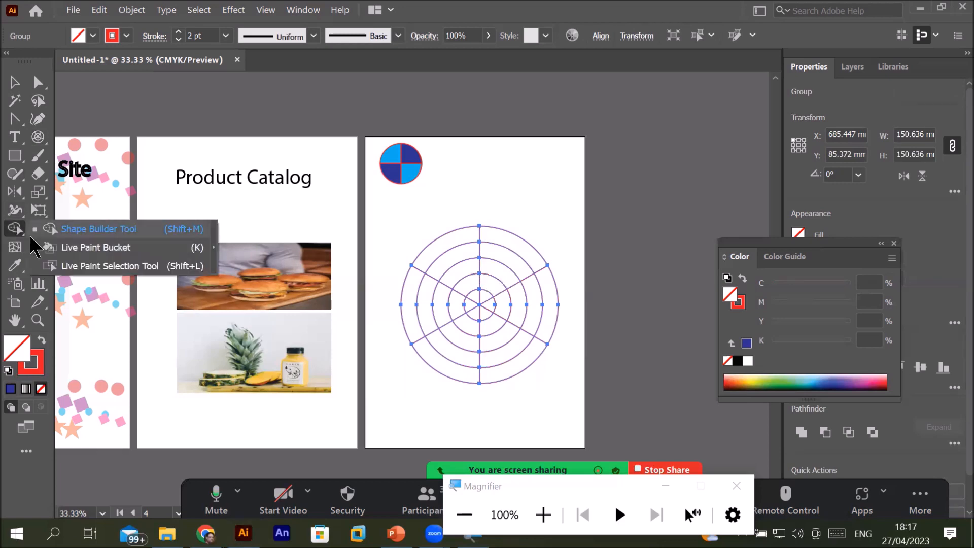
pyautogui.click(96, 247)
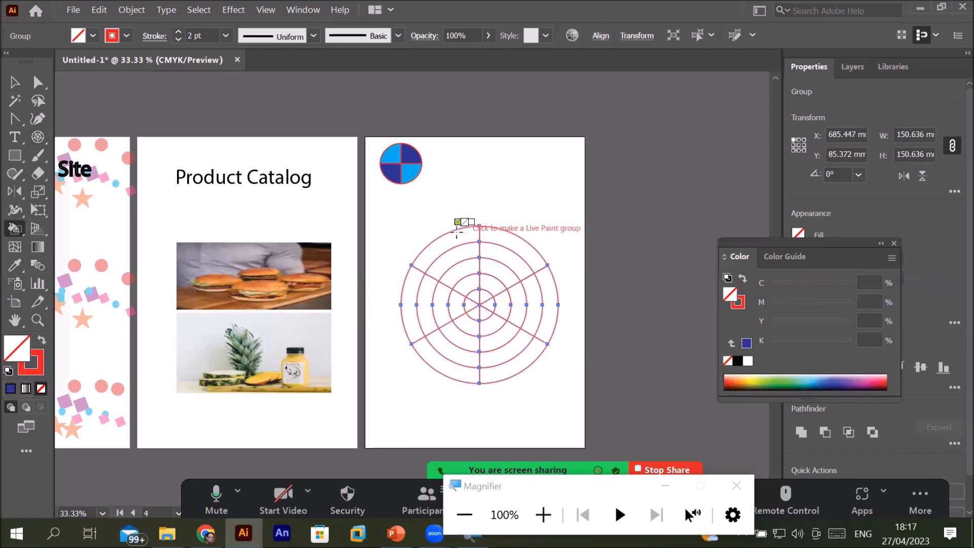
pyautogui.press('Right')
pyautogui.press('Right')
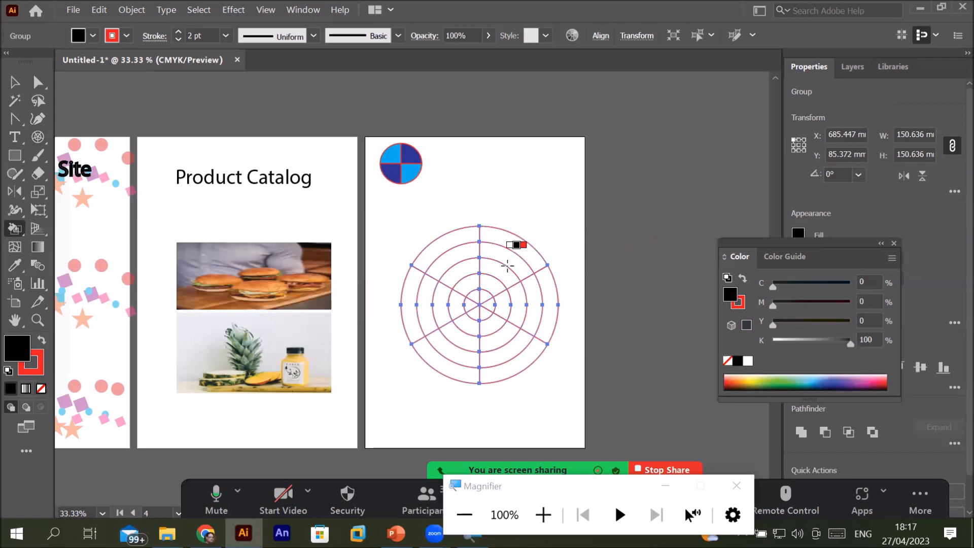
pyautogui.click(518, 254)
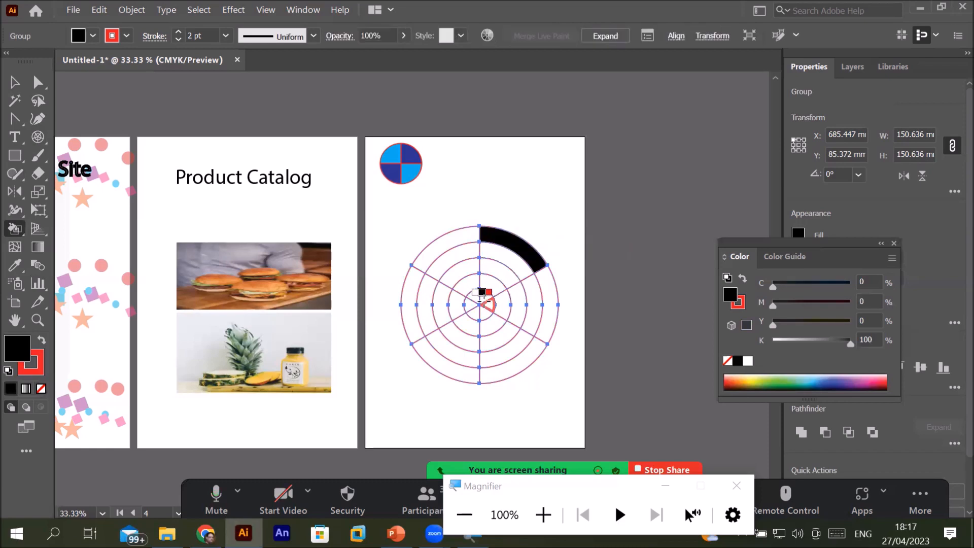
pyautogui.click(485, 295)
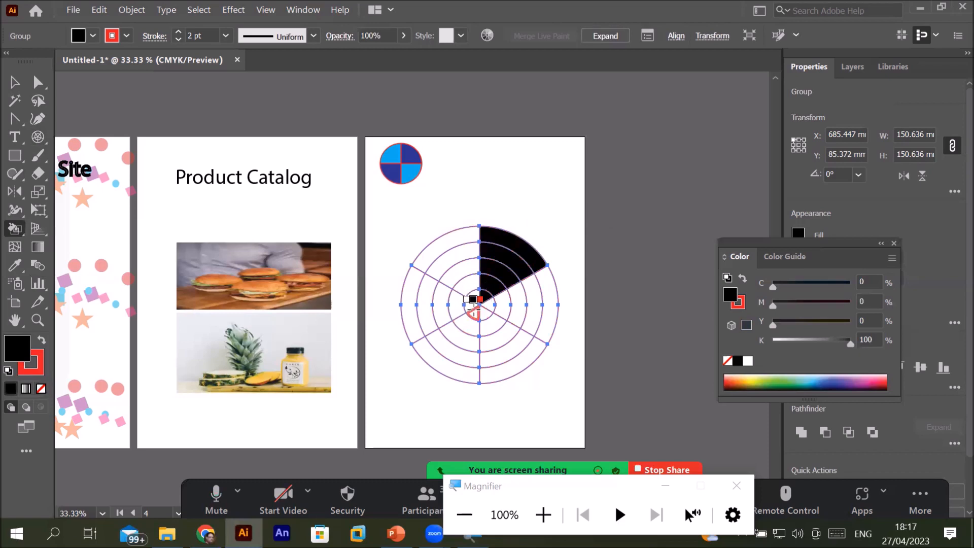
pyautogui.moveTo(474, 311); pyautogui.dragTo(371, 321)
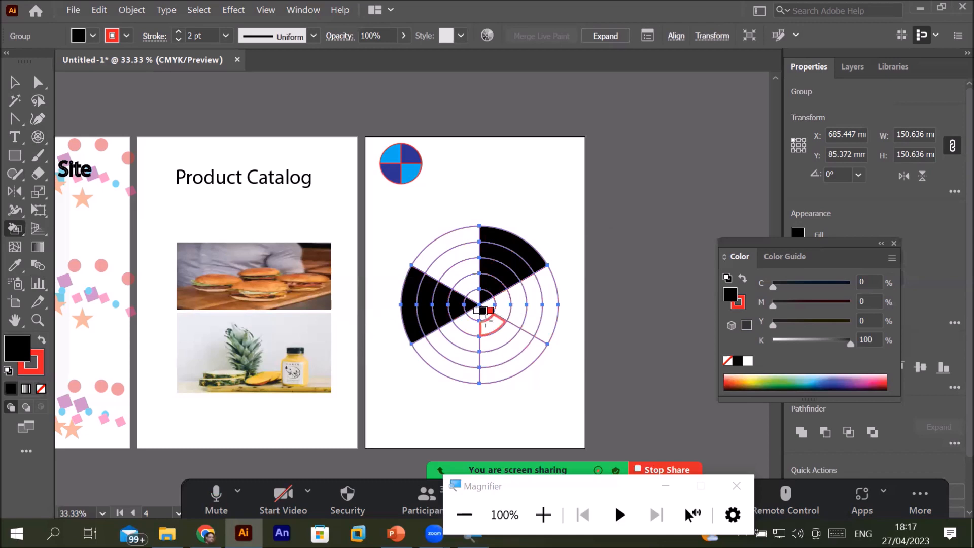
pyautogui.moveTo(490, 334); pyautogui.dragTo(525, 397)
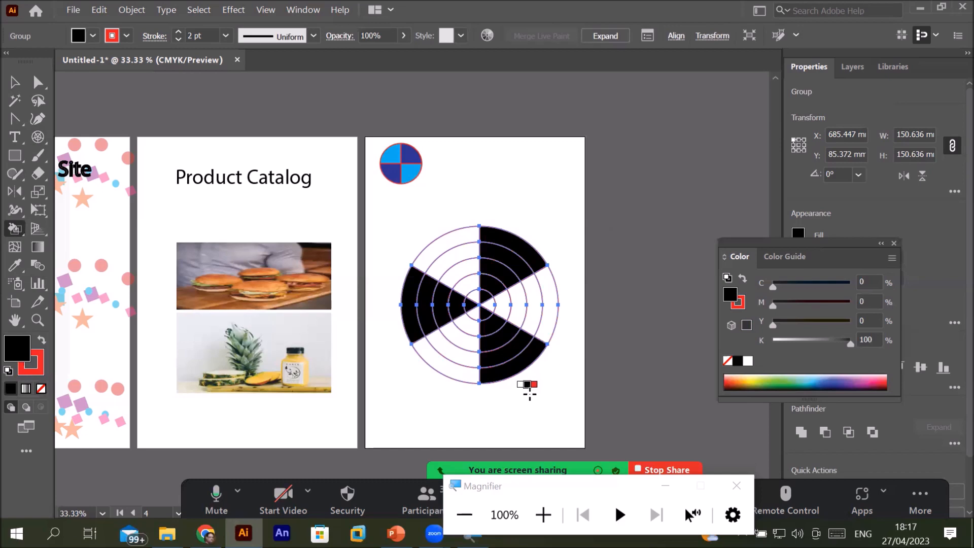
# Paint the polar grid's right sector green with the Live Paint Bucket.
pyautogui.press('Right')
pyautogui.press('Right')
pyautogui.press('Right')
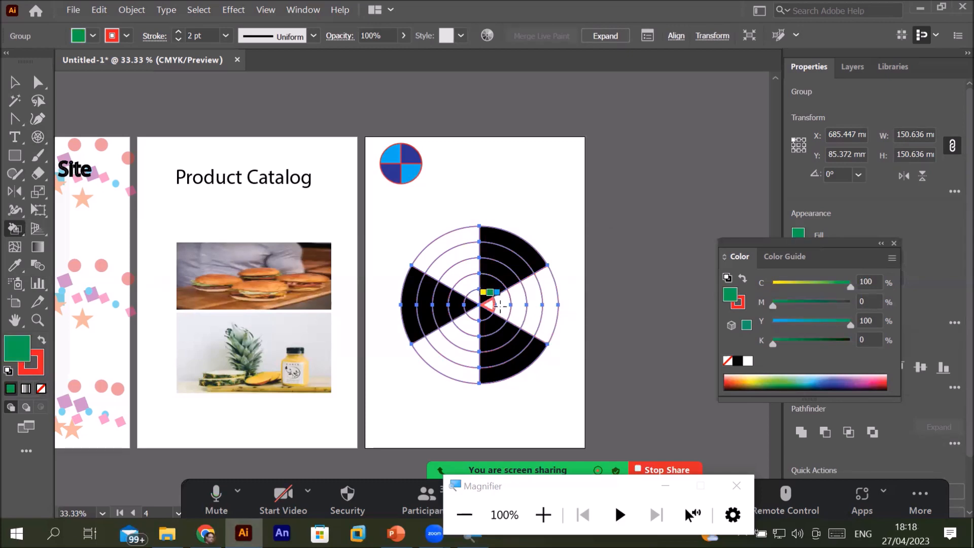
pyautogui.moveTo(489, 304); pyautogui.dragTo(561, 302)
# Paint the polar grid's upper-left sector dark blue and its lower-left sector red with the Live Paint Bucket.
pyautogui.press('Right')
pyautogui.press('Right')
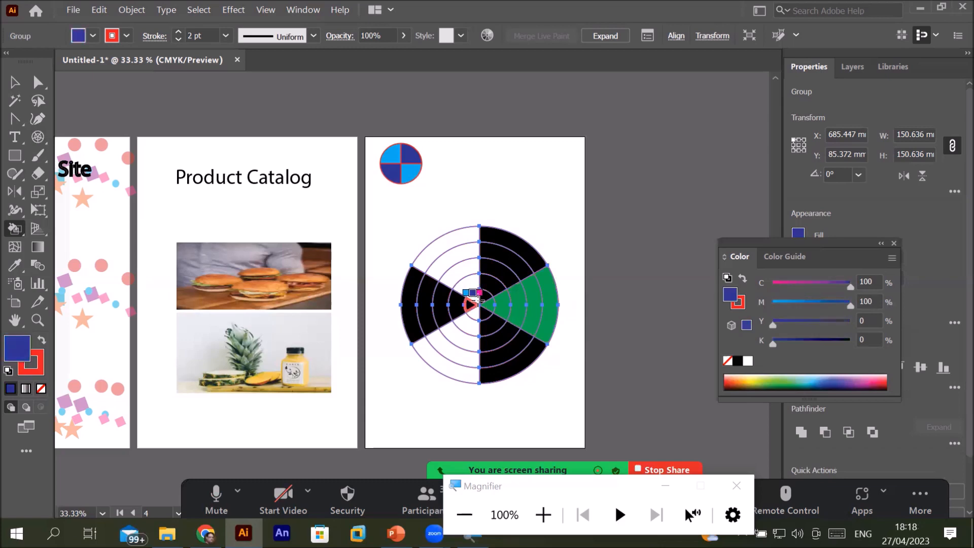
pyautogui.moveTo(476, 299); pyautogui.dragTo(433, 223)
pyautogui.press('Right')
pyautogui.press('Right')
pyautogui.moveTo(476, 316); pyautogui.dragTo(435, 384)
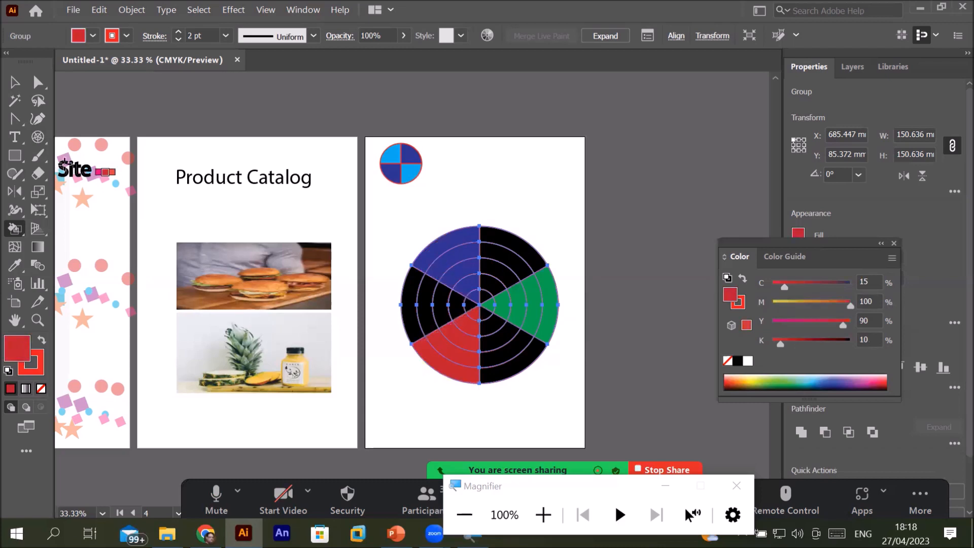
# Undo the red, dark blue and green sector fills of the polar grid.
pyautogui.click(15, 82)
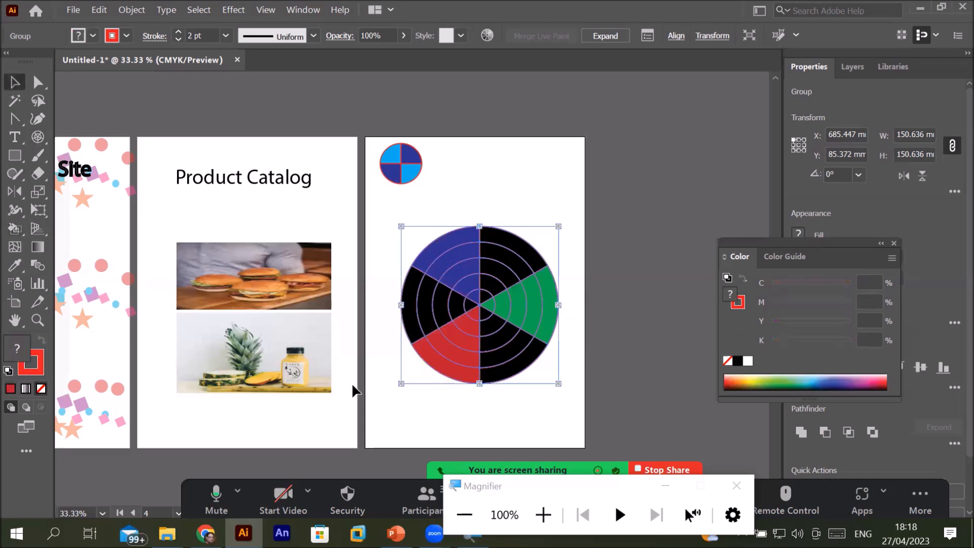
pyautogui.hotkey('ctrl', 'z')
pyautogui.hotkey('ctrl', 'z')
pyautogui.hotkey('ctrl', 'z')
pyautogui.hotkey('ctrl', 'z')
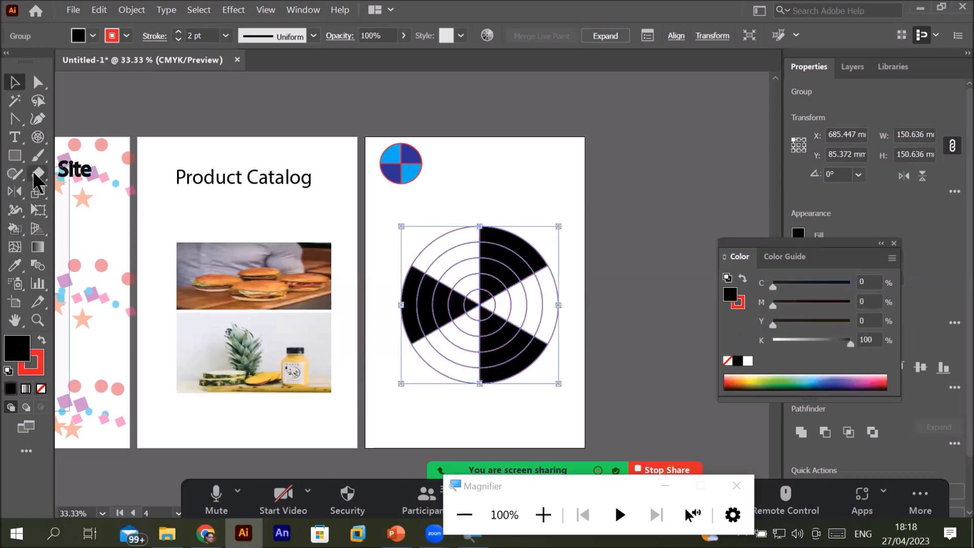
pyautogui.click(15, 230)
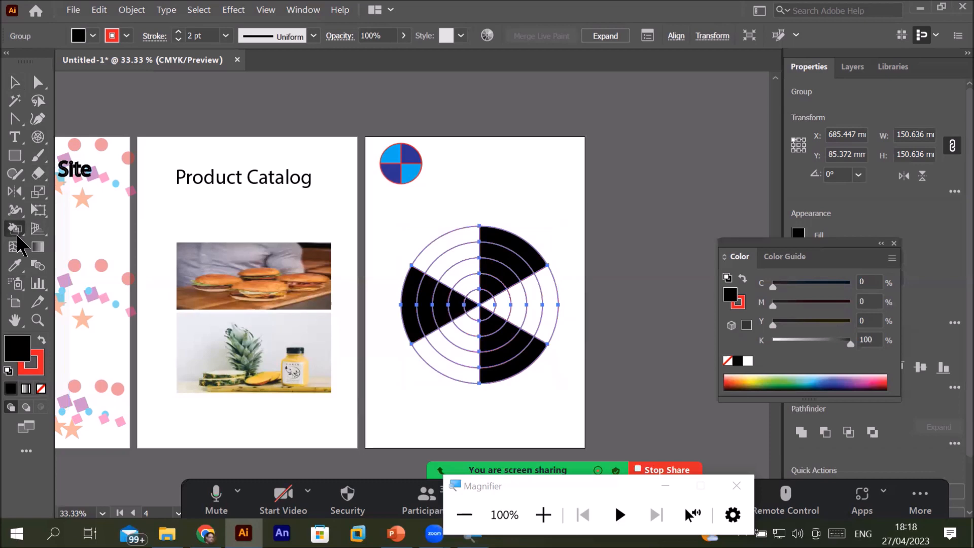
pyautogui.moveTo(15, 231)
pyautogui.mouseDown()
pyautogui.moveTo(83, 245)
pyautogui.moveTo(102, 225)
pyautogui.mouseUp()
pyautogui.click(14, 82)
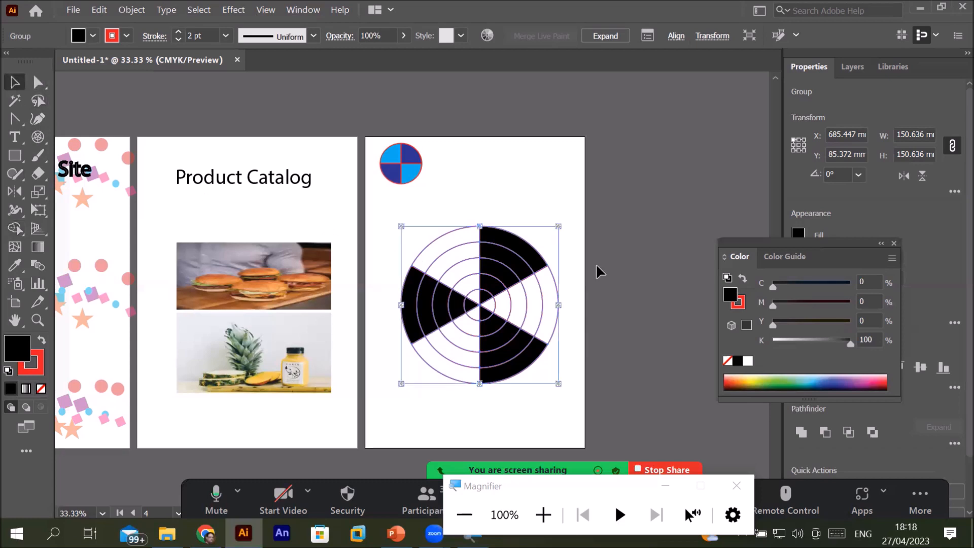
pyautogui.click(15, 230)
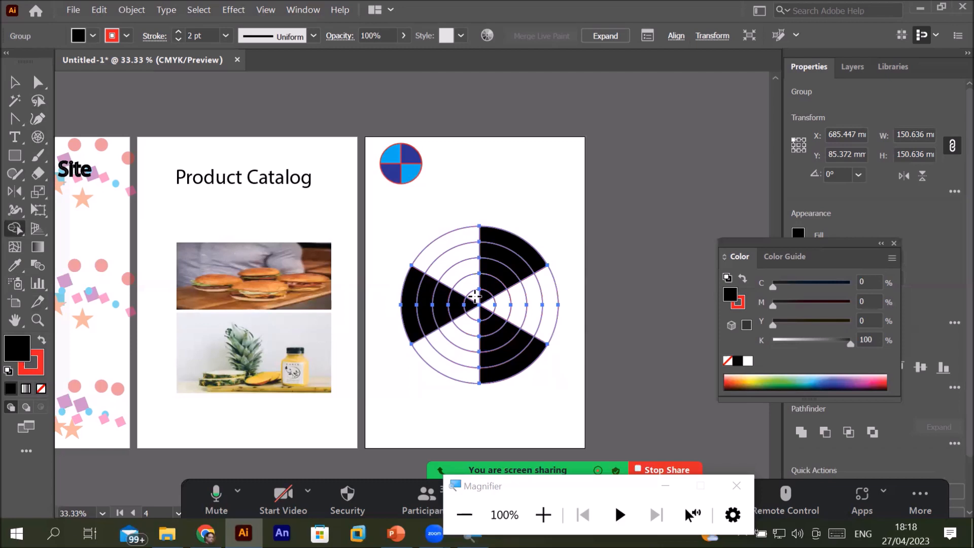
pyautogui.rightClick(14, 229)
pyautogui.click(97, 229)
pyautogui.click(14, 82)
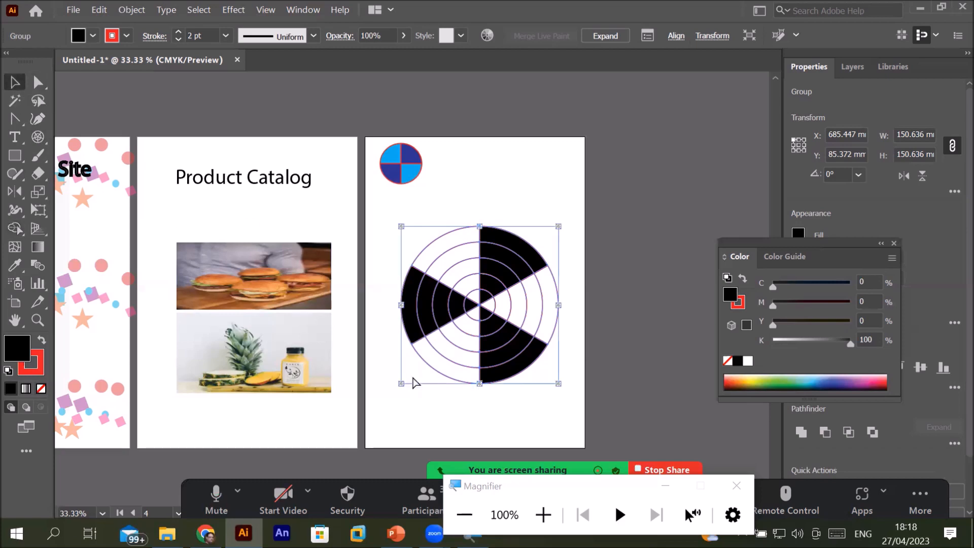
# Undo the black sector fills and the Live Paint conversion of the polar grid.
pyautogui.hotkey('ctrl', 'z')
pyautogui.hotkey('ctrl', 'z')
pyautogui.hotkey('ctrl', 'z')
pyautogui.hotkey('ctrl', 'z')
pyautogui.hotkey('ctrl', 'z')
pyautogui.hotkey('ctrl', 'z')
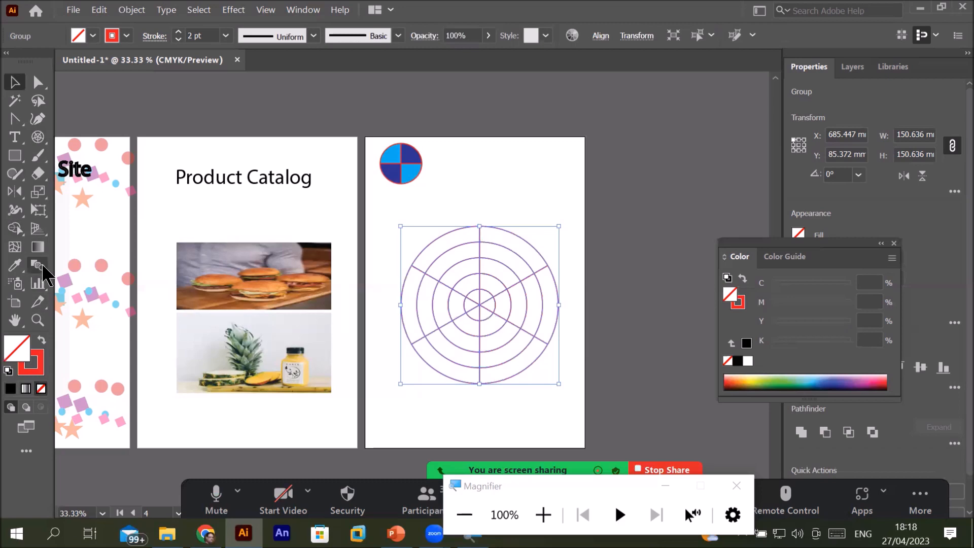
# Merge the bands of the polar grid's upper-left, lower-left and right sectors into single regions with the Shape Builder.
pyautogui.click(17, 229)
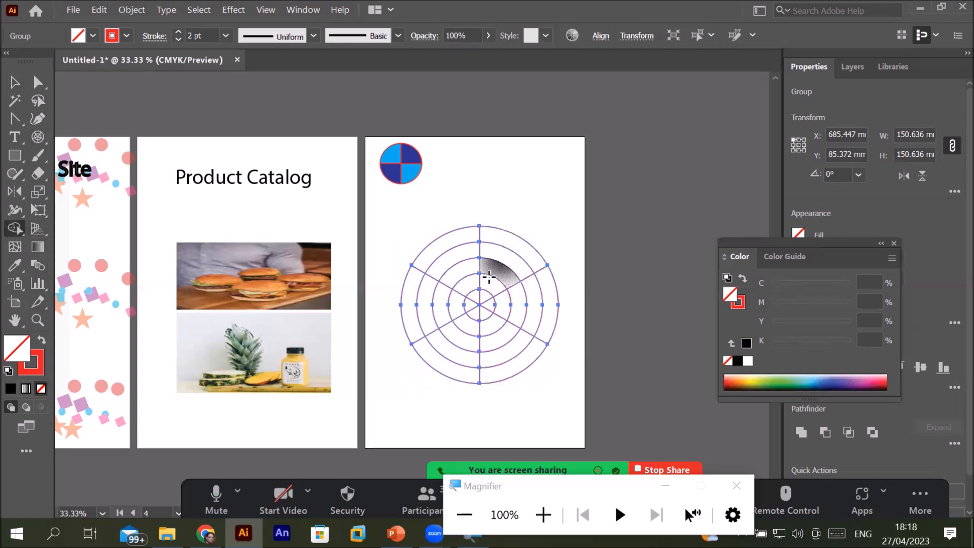
pyautogui.moveTo(472, 295); pyautogui.dragTo(434, 231)
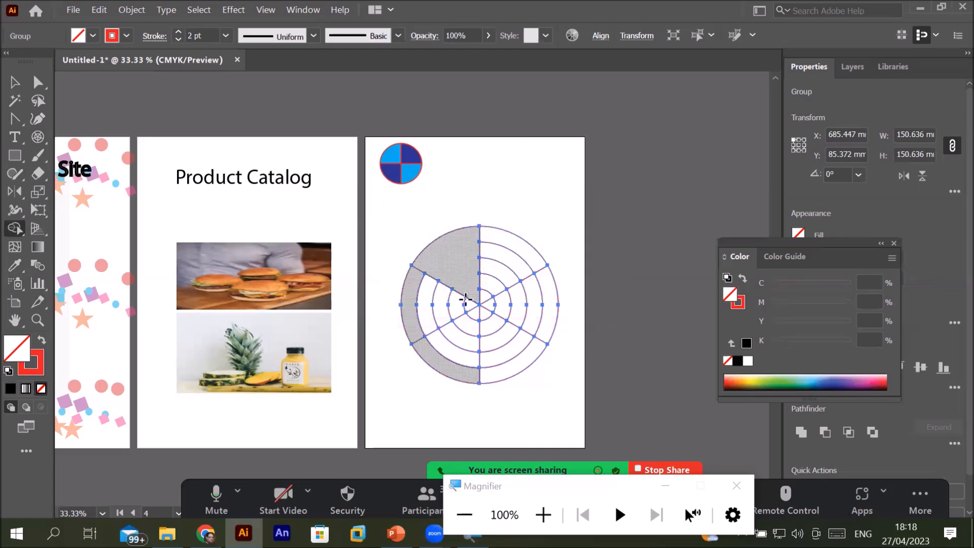
pyautogui.moveTo(473, 316); pyautogui.dragTo(446, 412)
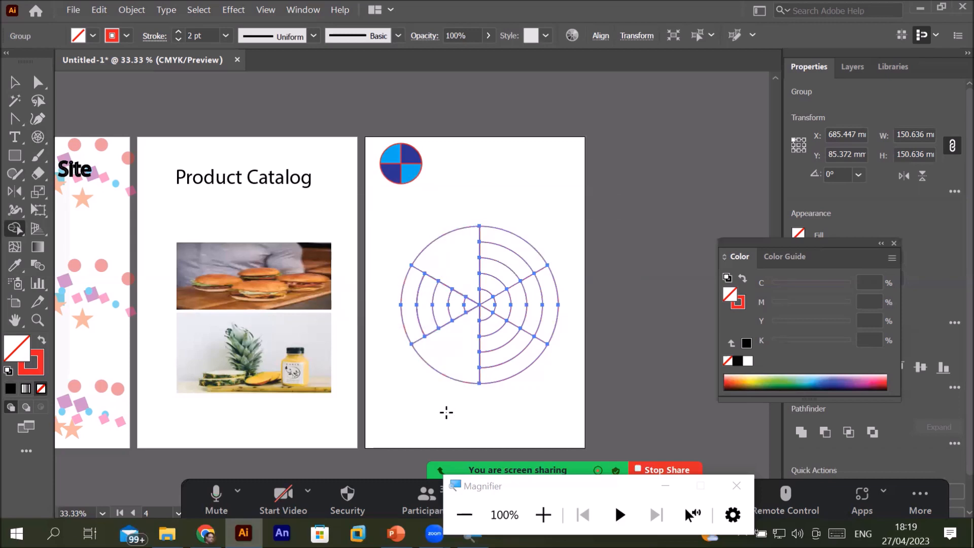
pyautogui.moveTo(495, 308); pyautogui.dragTo(593, 305)
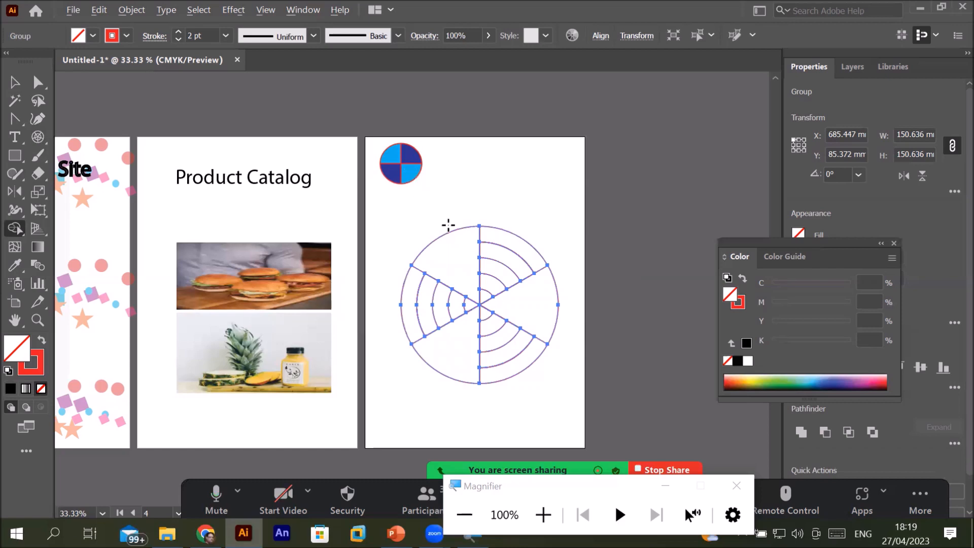
# Remove the merged sectors, the outermost ring and the leftover spoke ends from the polar grid with the Shape Builder.
pyautogui.keyDown('alt'); pyautogui.click(443, 259); pyautogui.keyUp('alt')
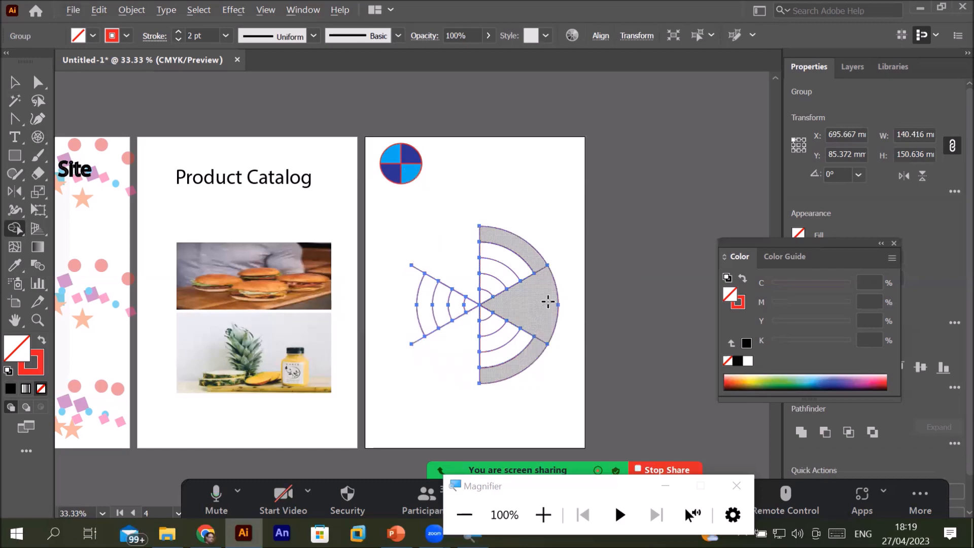
pyautogui.keyDown('alt'); pyautogui.click(548, 305); pyautogui.keyUp('alt')
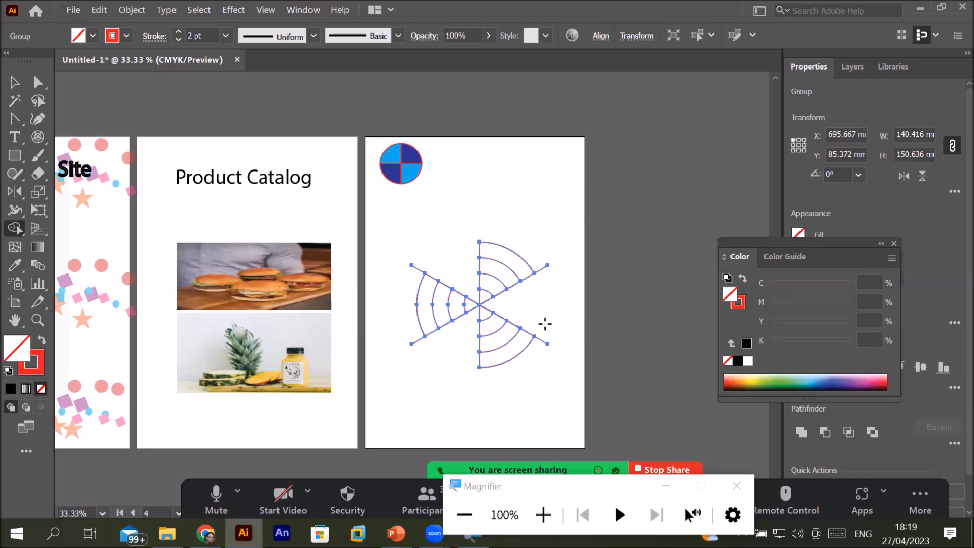
pyautogui.keyDown('alt'); pyautogui.click(546, 347); pyautogui.keyUp('alt')
pyautogui.keyDown('alt'); pyautogui.click(542, 269); pyautogui.keyUp('alt')
pyautogui.moveTo(408, 324); pyautogui.dragTo(440, 366)
pyautogui.moveTo(430, 241); pyautogui.dragTo(395, 329)
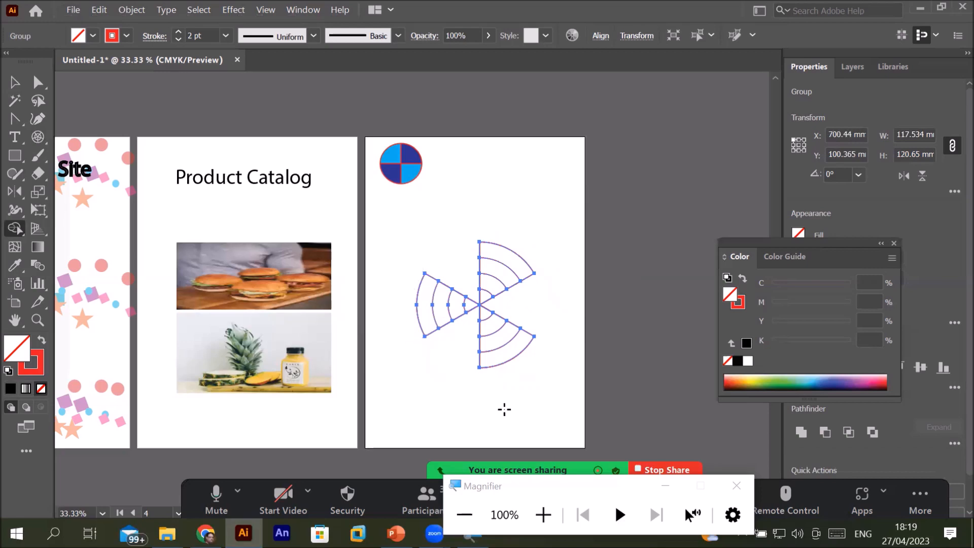
# Erase the three innermost wedges around the polar grid's centre with the Shape Builder.
pyautogui.scroll(4, 499, 309)
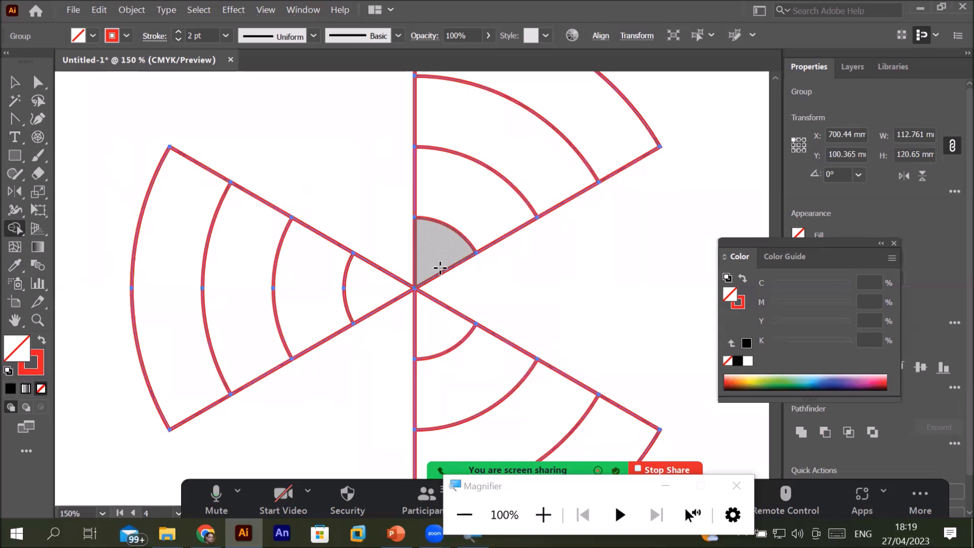
pyautogui.moveTo(396, 268)
pyautogui.mouseDown()
pyautogui.moveTo(381, 289)
pyautogui.moveTo(402, 324)
pyautogui.moveTo(437, 323)
pyautogui.mouseUp()
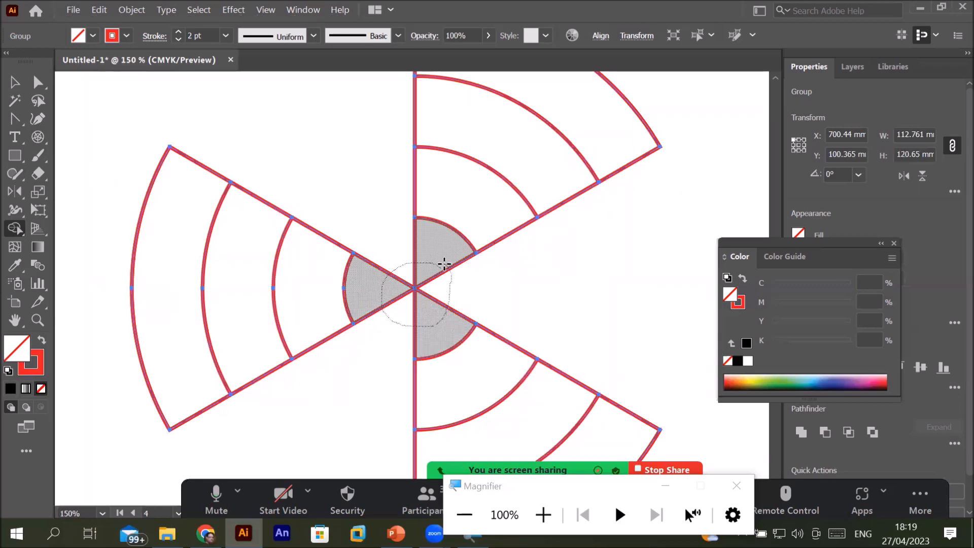
pyautogui.moveTo(443, 264); pyautogui.dragTo(458, 295)
pyautogui.scroll(-3, 537, 306)
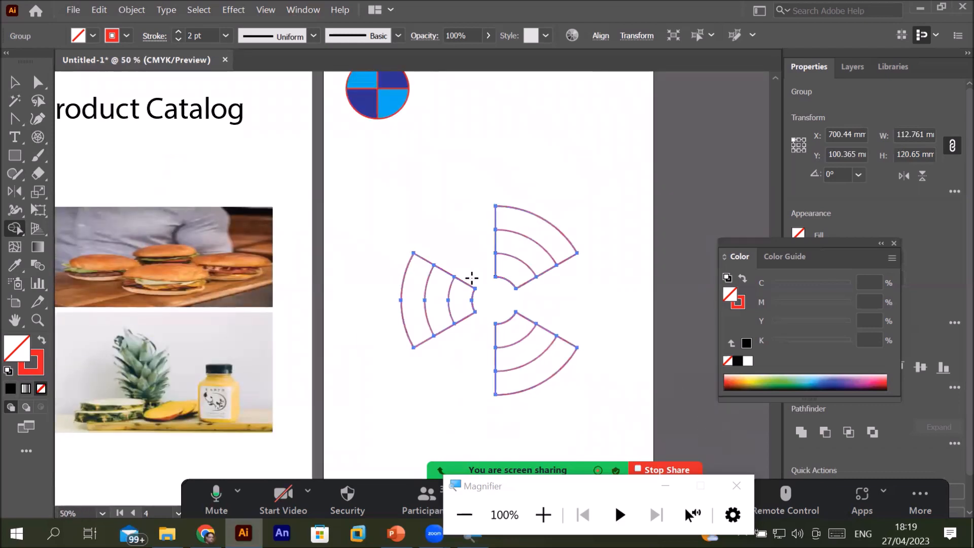
# Paint all three bands of the upper-right sector dark blue with the Live Paint Bucket.
pyautogui.click(21, 227)
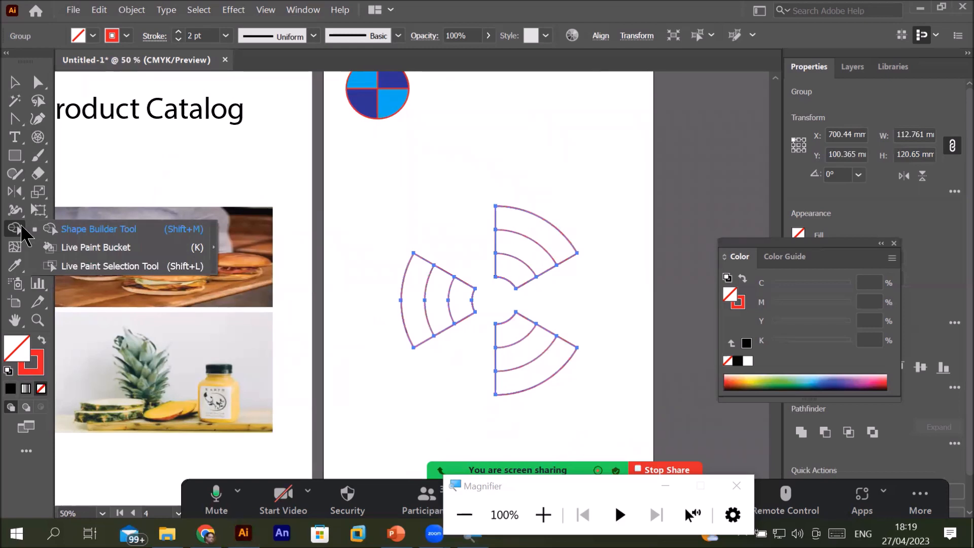
pyautogui.click(95, 247)
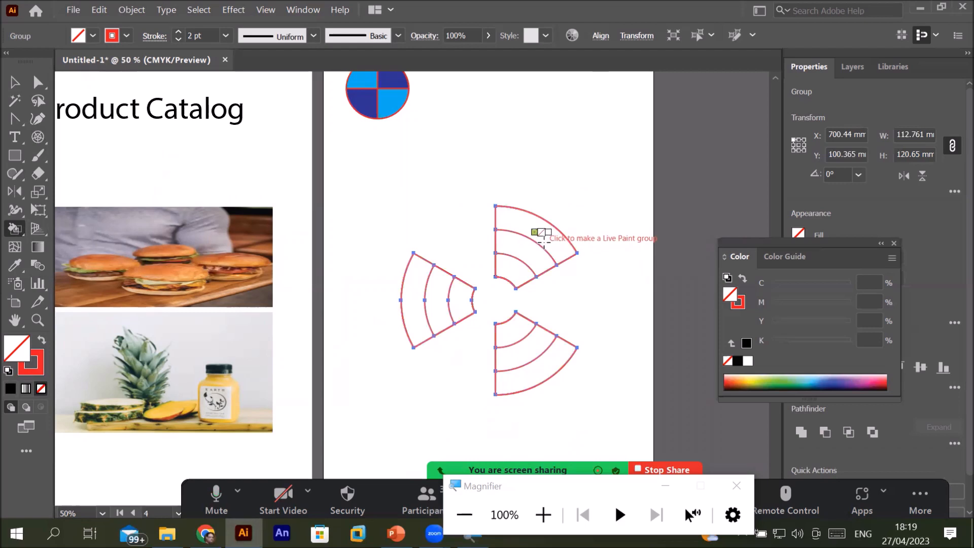
pyautogui.press('Right')
pyautogui.press('Right')
pyautogui.press('Right')
pyautogui.press('Right')
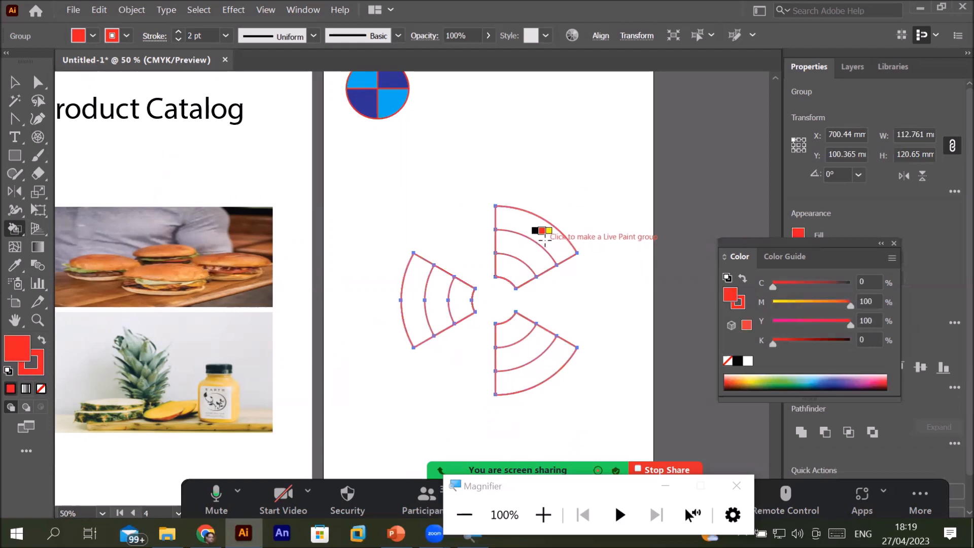
pyautogui.press('Right')
pyautogui.press('Right')
pyautogui.press('Right')
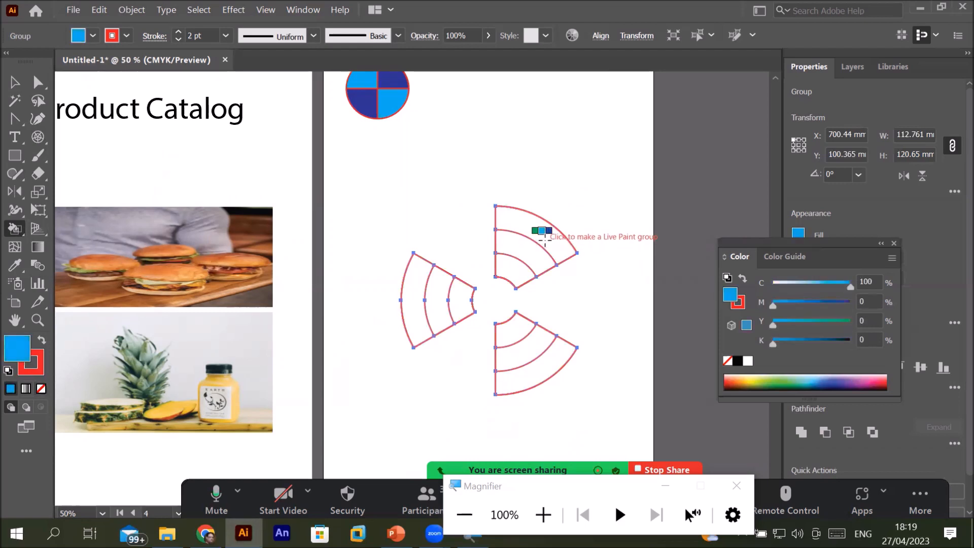
pyautogui.click(528, 226)
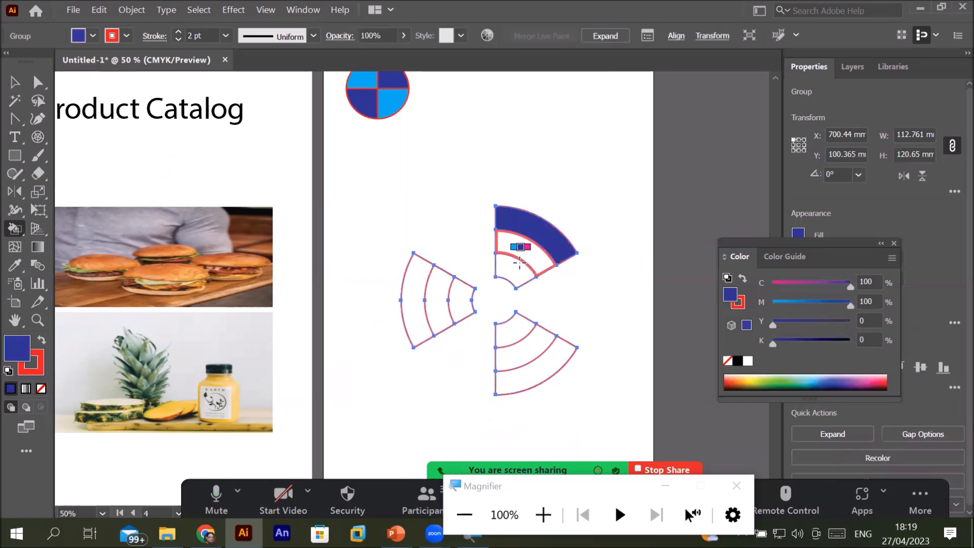
pyautogui.moveTo(518, 272); pyautogui.dragTo(545, 231)
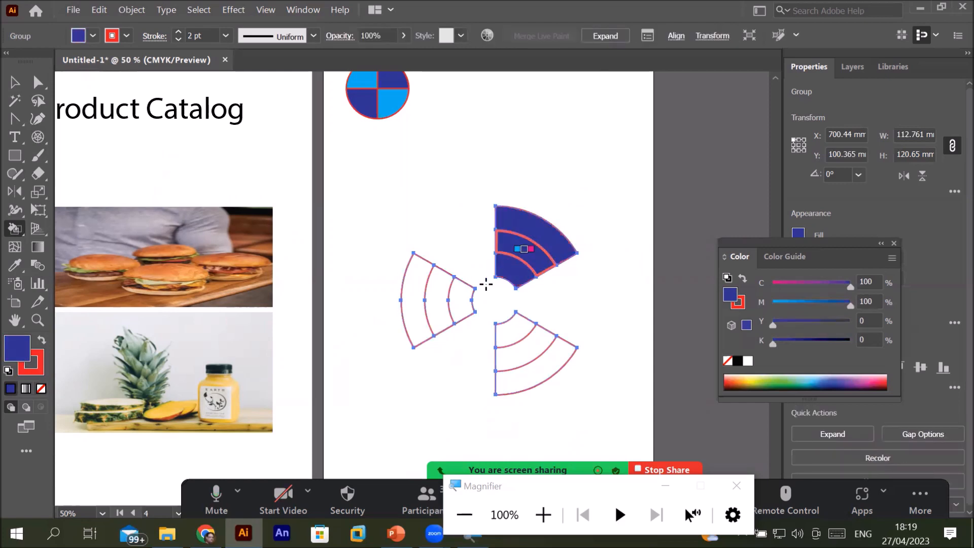
# Paint the left sector's bands dark blue, pink and red from the inside out with the Live Paint Bucket.
pyautogui.click(461, 304)
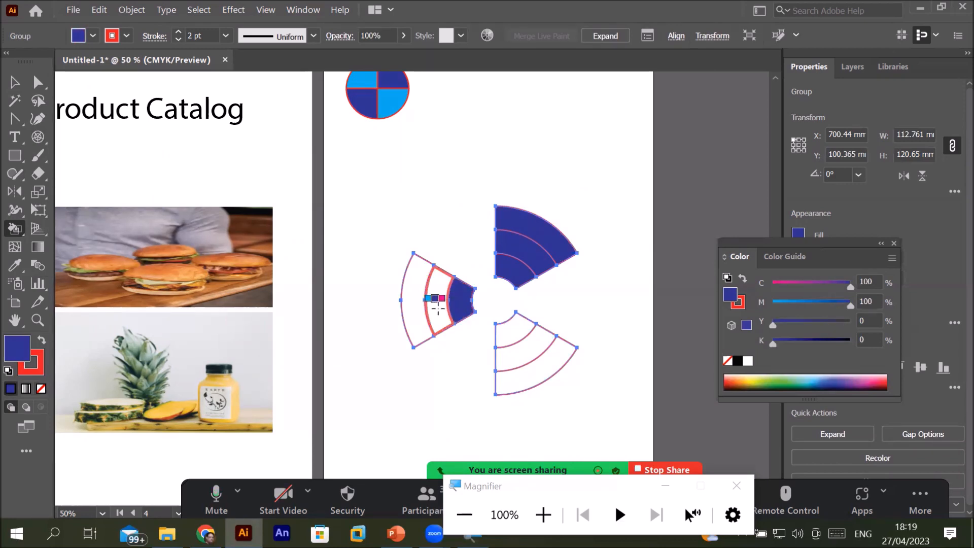
pyautogui.press('Right')
pyautogui.click(438, 304)
pyautogui.press('Right')
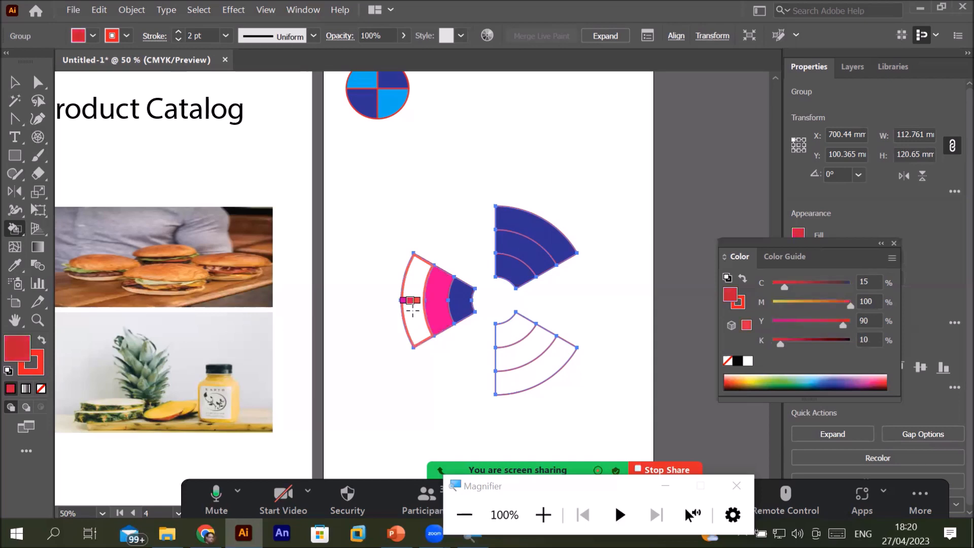
pyautogui.click(419, 315)
# Paint the lower-right sector's bands red-orange, orange and light orange from the inside out with the Live Paint Bucket.
pyautogui.press('Right')
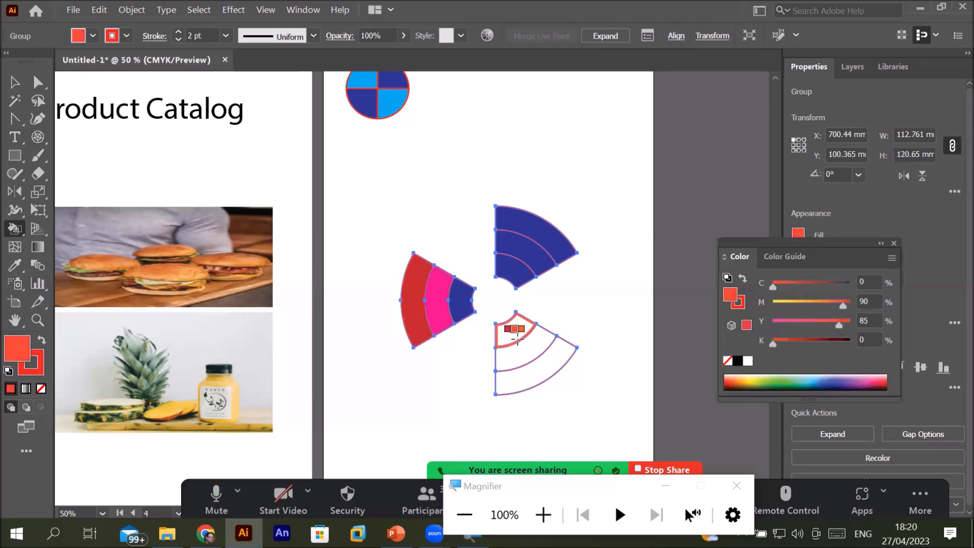
pyautogui.click(514, 330)
pyautogui.press('Right')
pyautogui.click(520, 350)
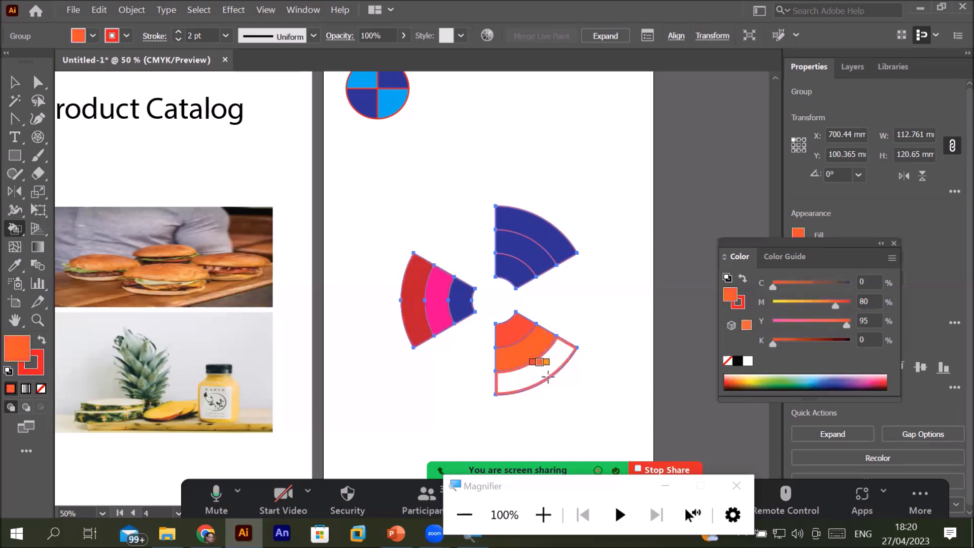
pyautogui.press('Right')
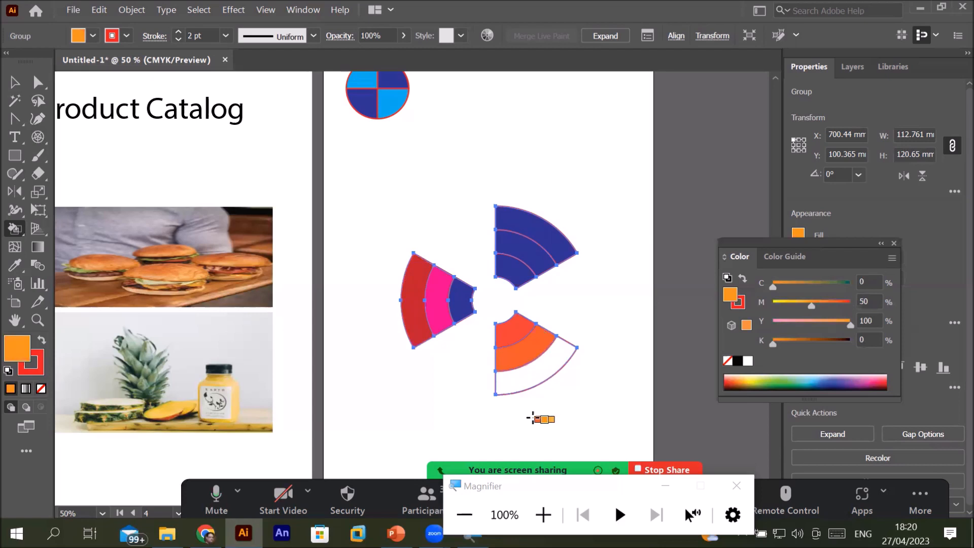
pyautogui.click(541, 378)
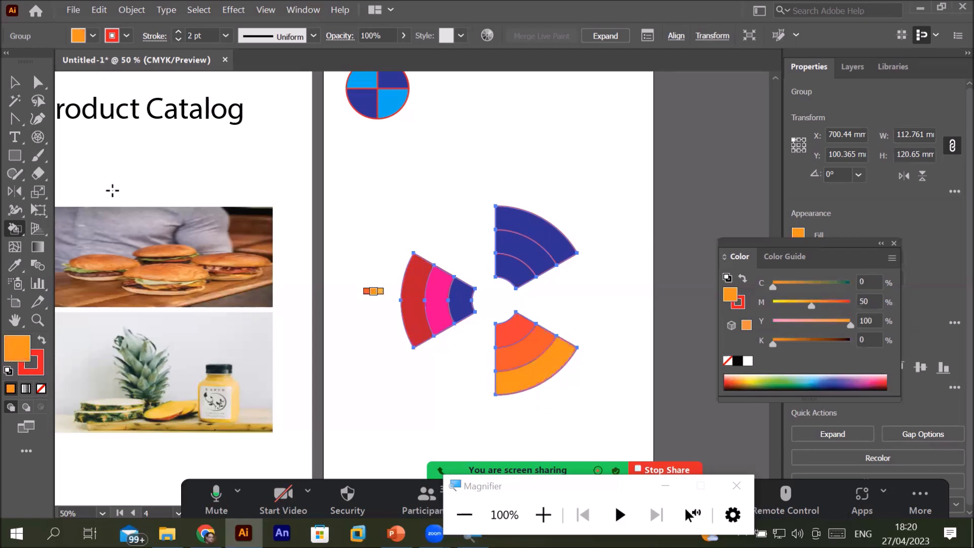
pyautogui.click(12, 156)
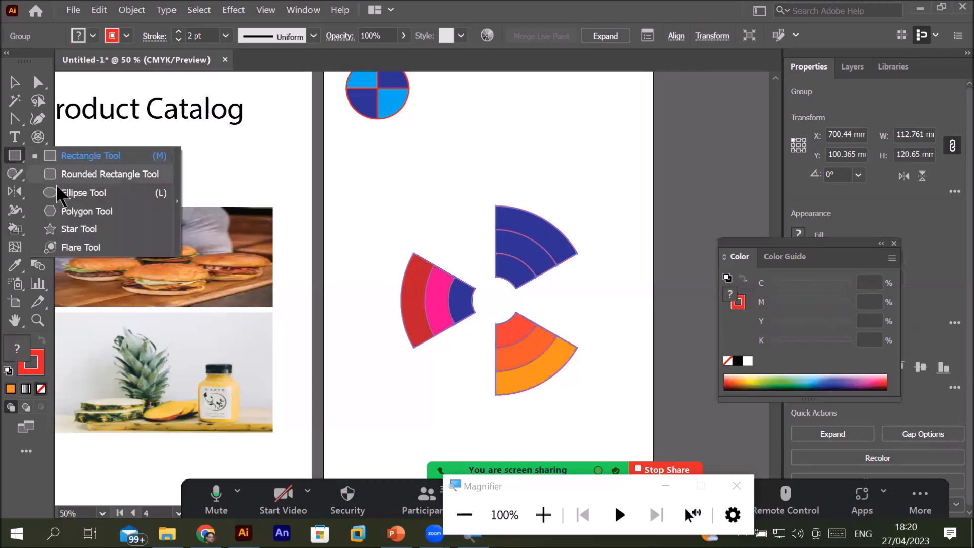
pyautogui.click(81, 193)
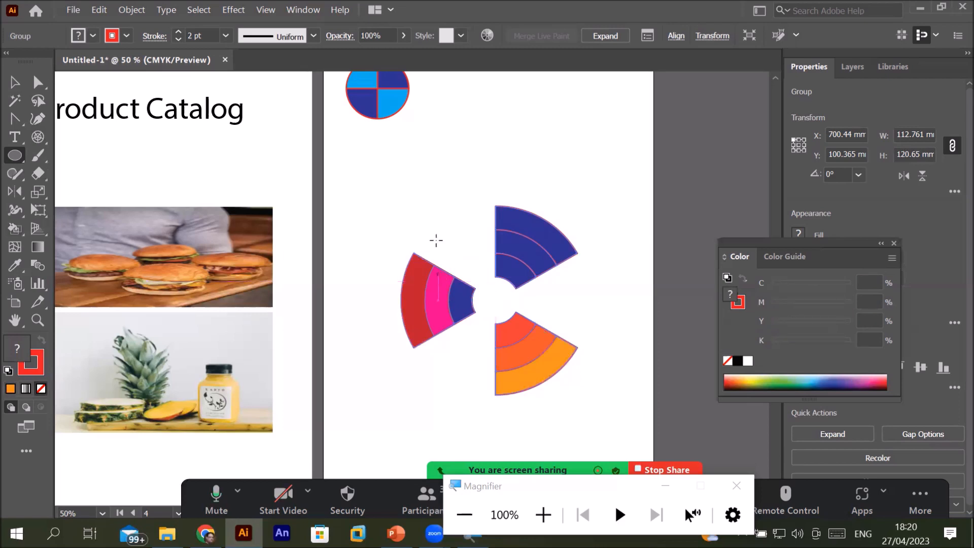
pyautogui.moveTo(463, 300); pyautogui.dragTo(211, 237)
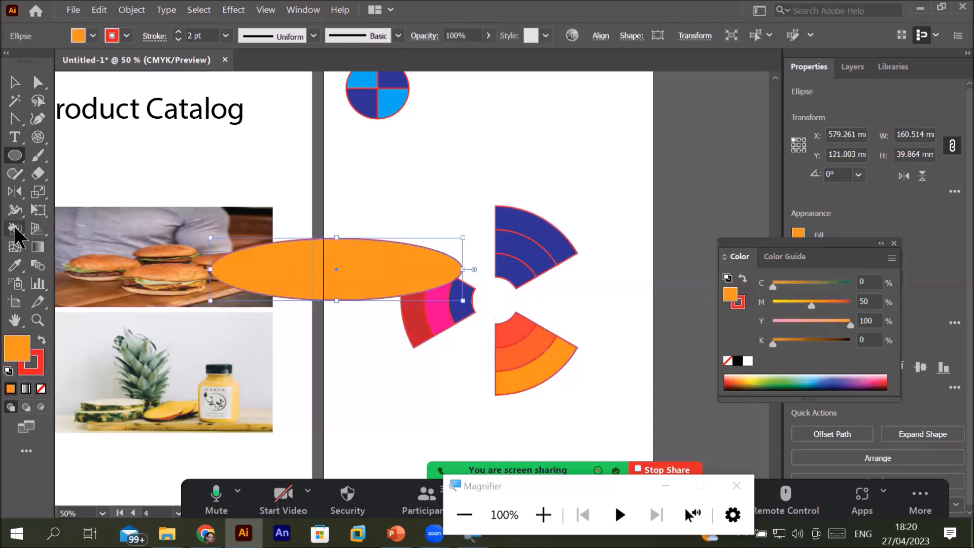
pyautogui.click(14, 230)
pyautogui.moveTo(14, 236); pyautogui.dragTo(96, 247)
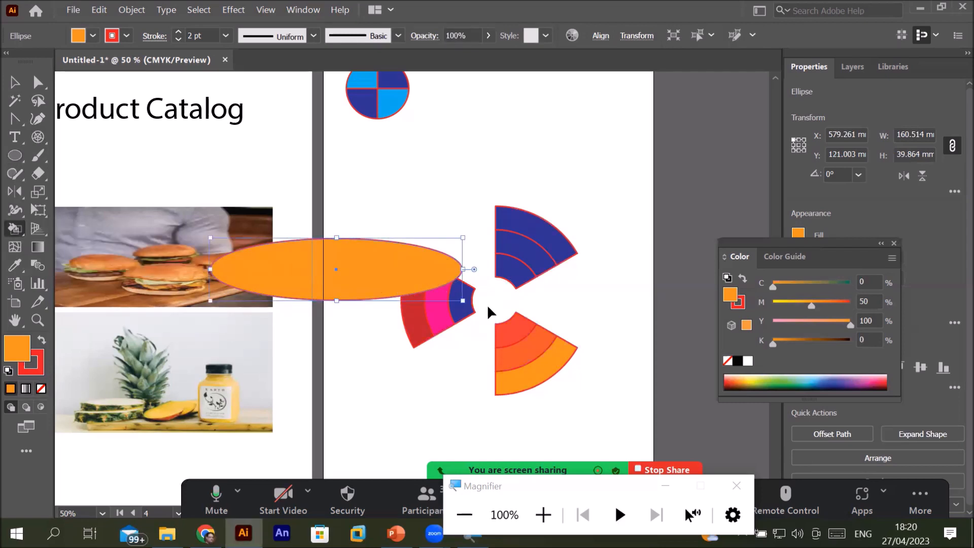
pyautogui.hotkey('ctrl', 'z')
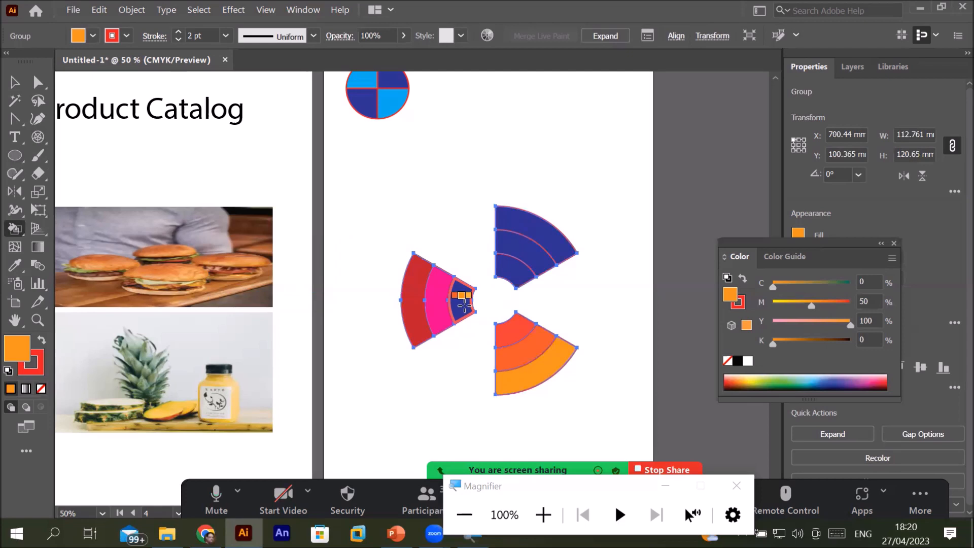
# Repaint every band of the left and lower-right sectors dark blue with the Live Paint Bucket.
pyautogui.press('Left')
pyautogui.press('Left')
pyautogui.press('Left')
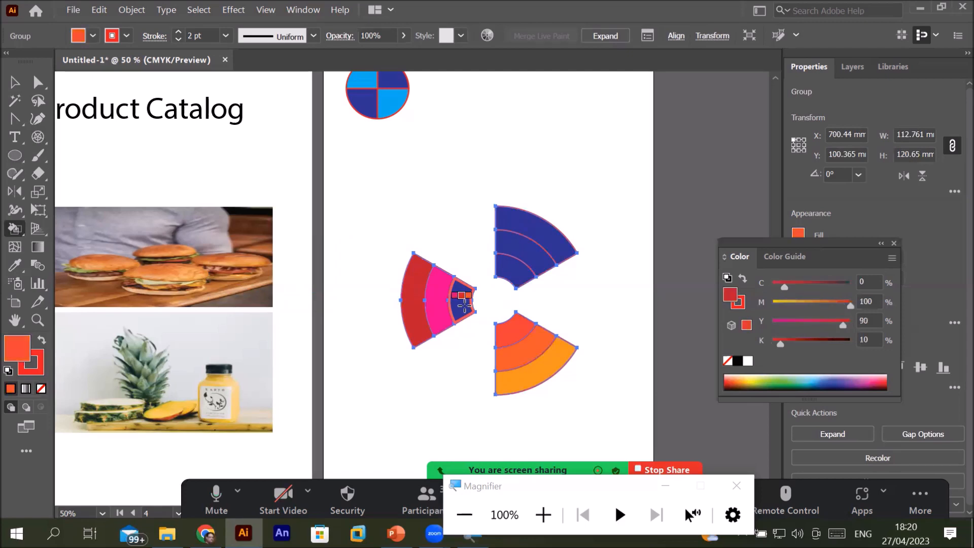
pyautogui.press('Left')
pyautogui.press('Left')
pyautogui.press('Left')
pyautogui.press('Left')
pyautogui.press('Left')
pyautogui.press('Left')
pyautogui.press('Left')
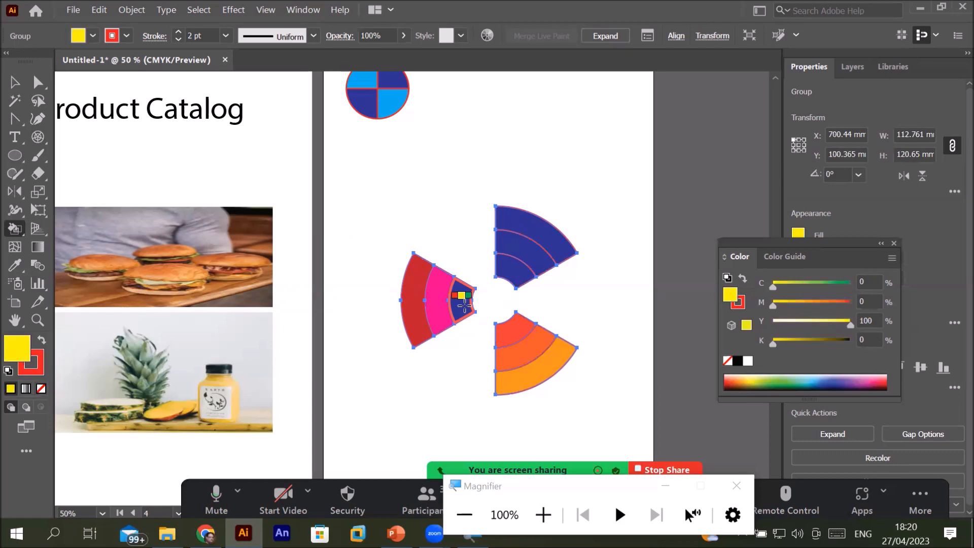
pyautogui.press('Left')
pyautogui.press('Left')
pyautogui.press('Left')
pyautogui.press('Left')
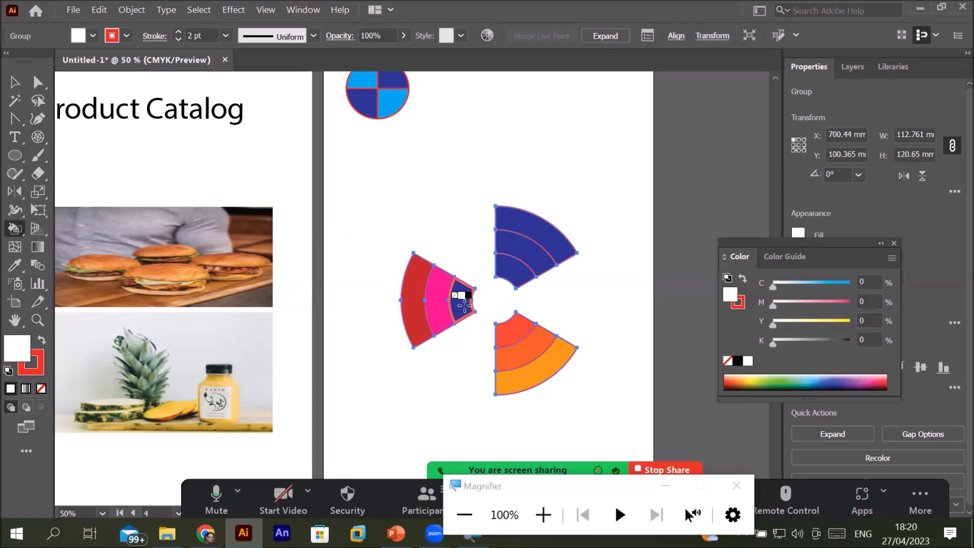
pyautogui.press('Left')
pyautogui.press('Left')
pyautogui.press('Left')
pyautogui.press('Left')
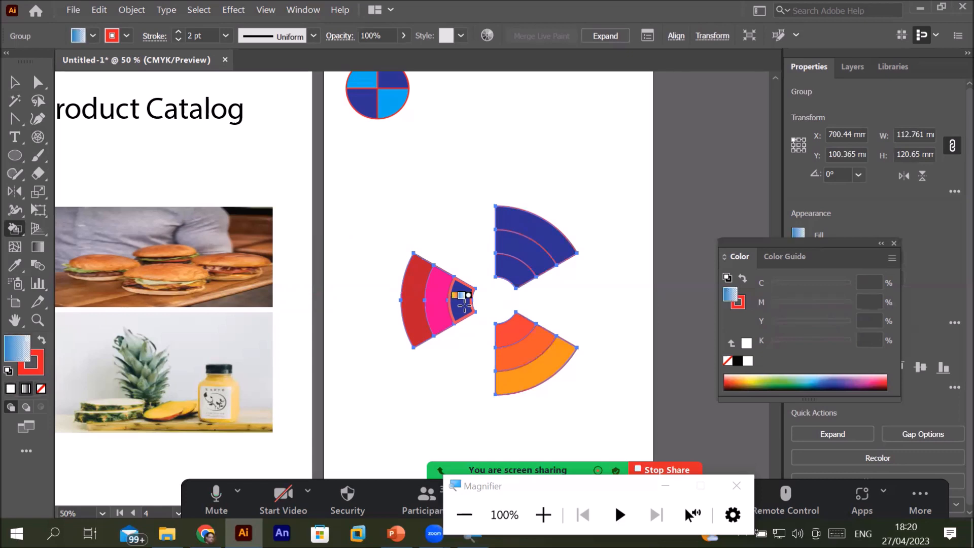
pyautogui.press('Left')
pyautogui.press('Left')
pyautogui.press('Left')
pyautogui.press('Left')
pyautogui.press('Left')
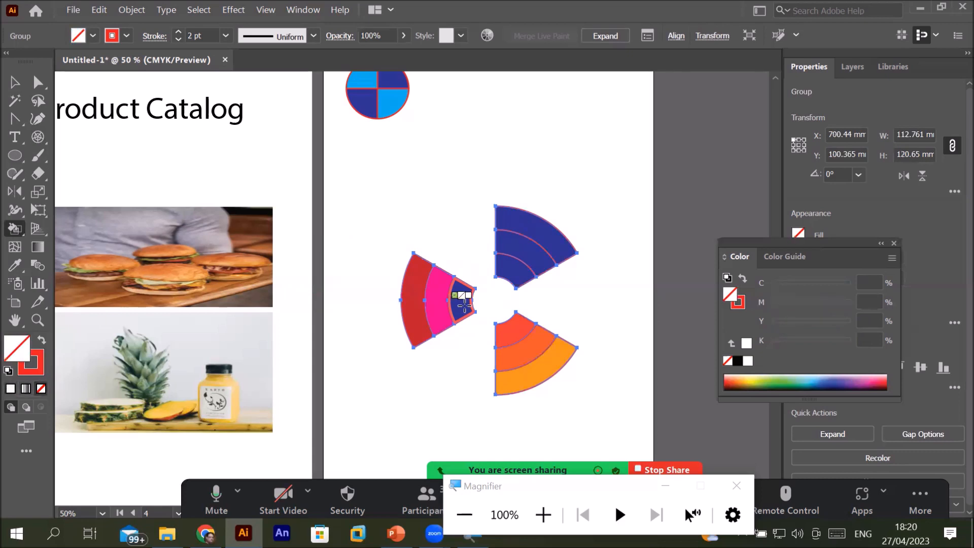
pyautogui.press('Right')
pyautogui.press('Right')
pyautogui.press('Right')
pyautogui.press('Right')
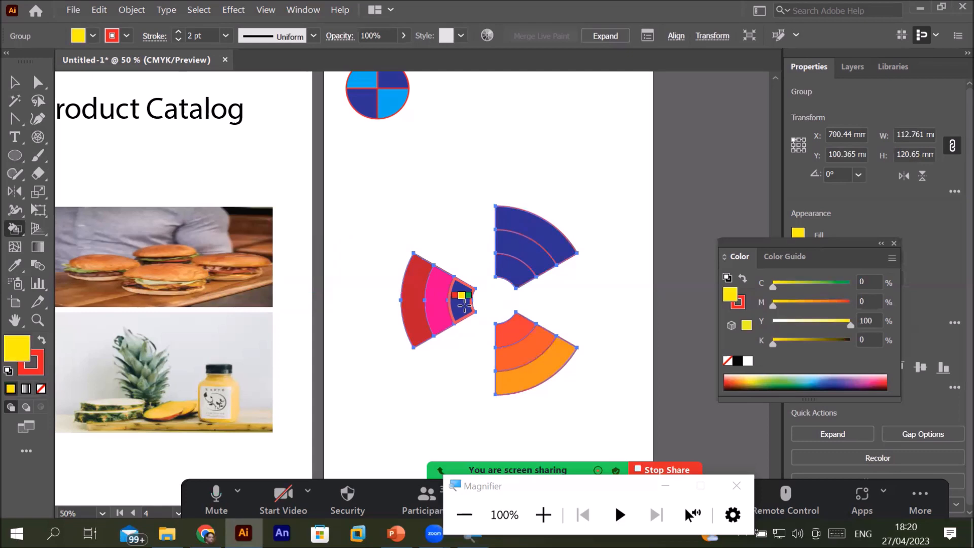
pyautogui.press('Right')
pyautogui.press('Right')
pyautogui.moveTo(463, 303); pyautogui.dragTo(417, 302)
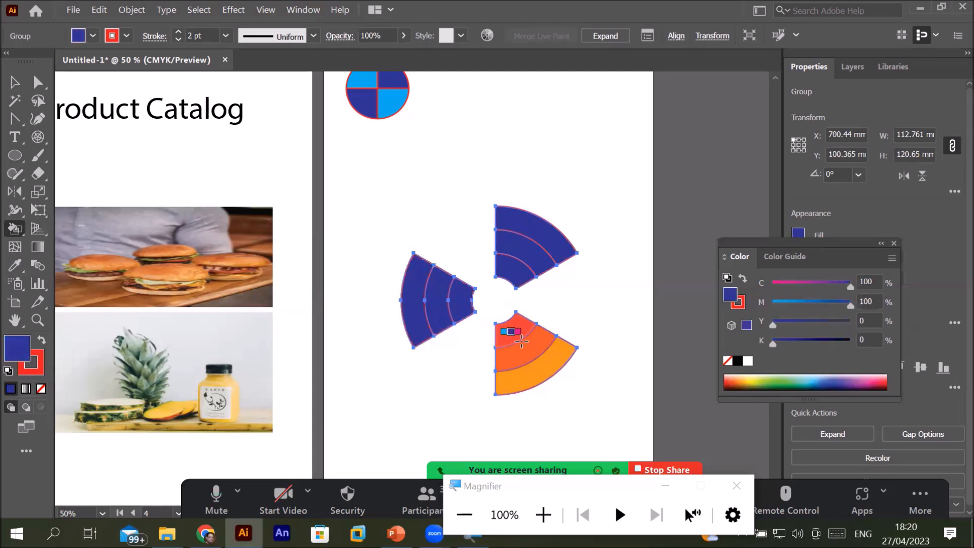
pyautogui.moveTo(516, 329); pyautogui.dragTo(519, 379)
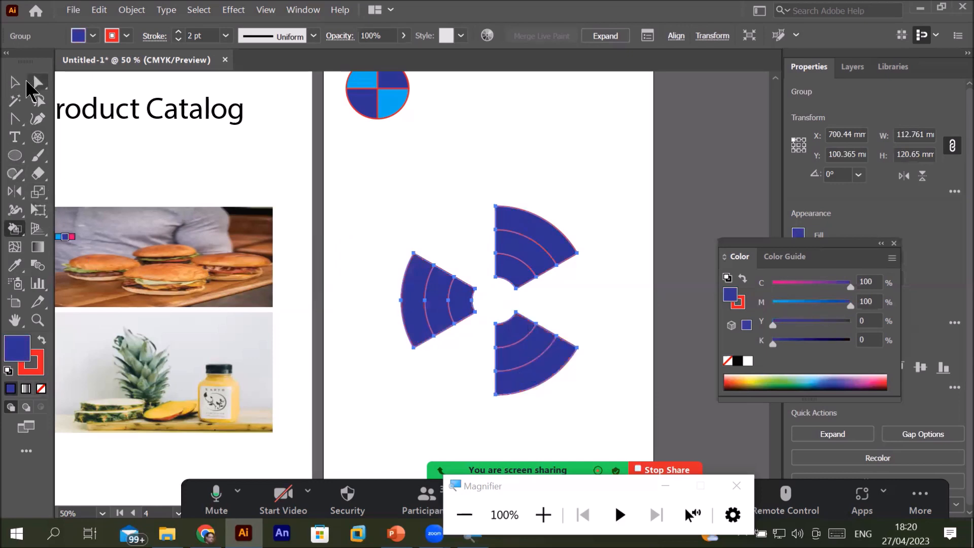
# Draw a circle about 24.7 mm across at the centre of the three sectors with the Ellipse tool.
pyautogui.click(18, 83)
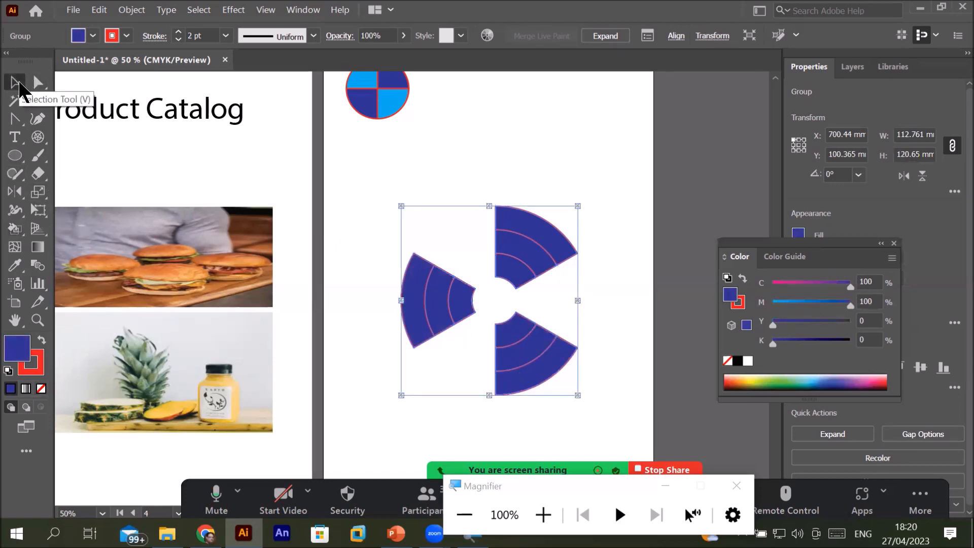
pyautogui.click(15, 156)
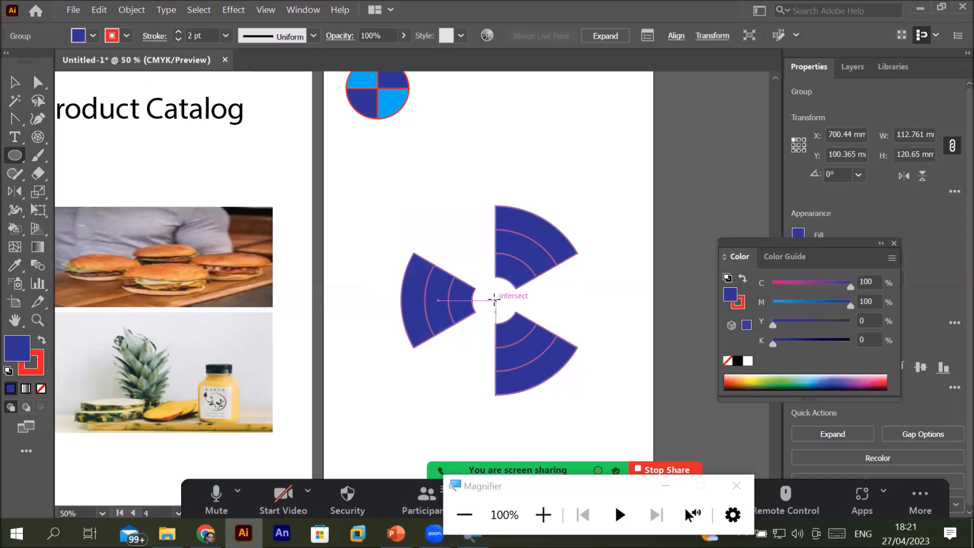
pyautogui.moveTo(495, 299); pyautogui.dragTo(491, 280)
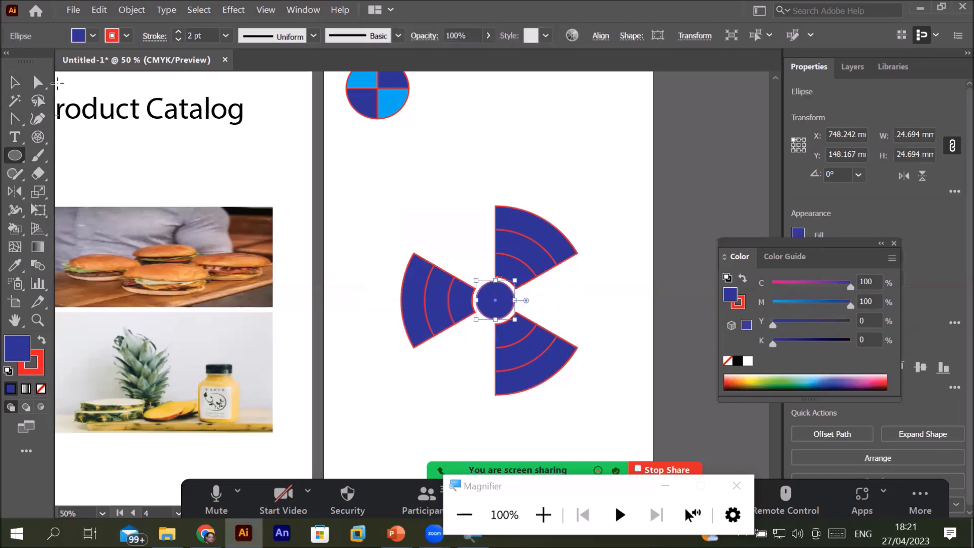
# Open the fill swatches for the centre circle.
pyautogui.click(93, 36)
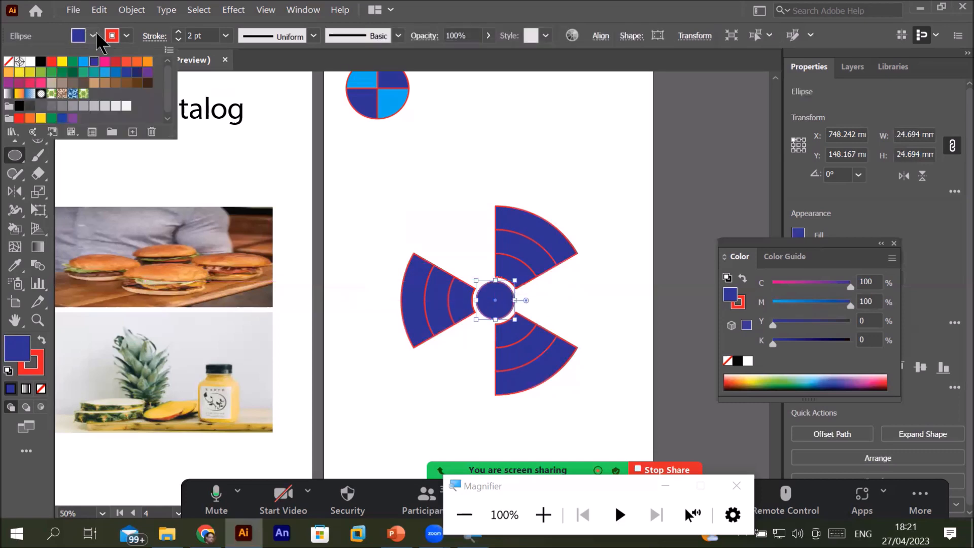
# Fill the small centre circle of the three-bladed fan with red.
pyautogui.click(52, 65)
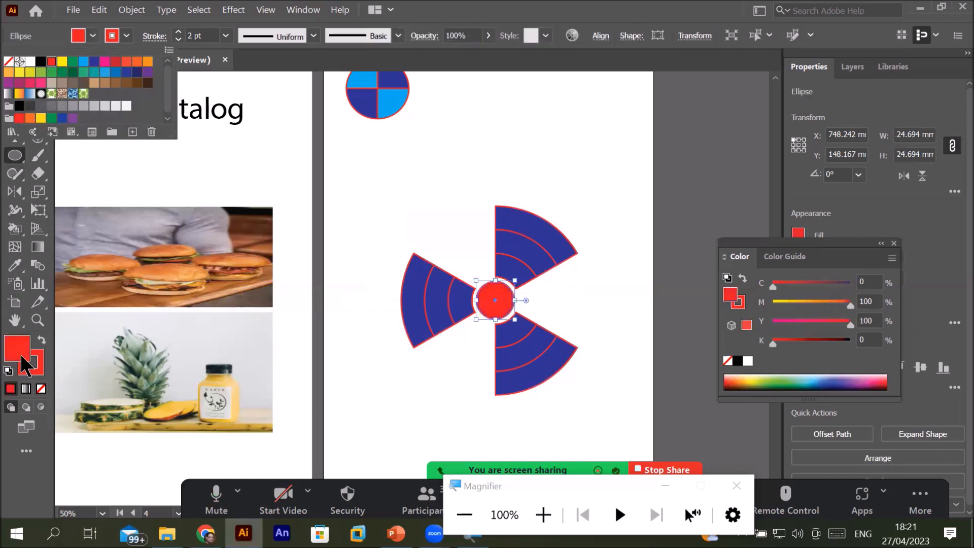
pyautogui.click(15, 81)
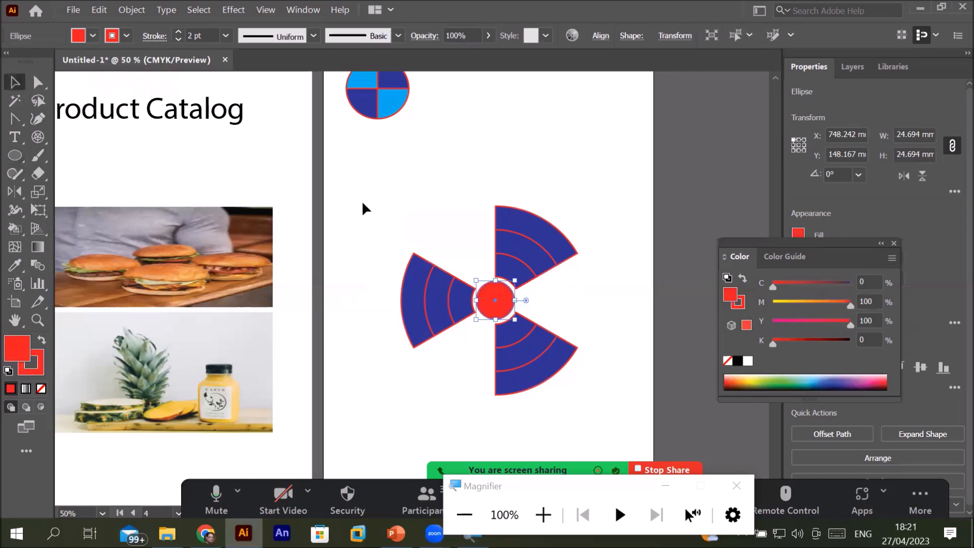
# Group the red circle with its three blue blades and scale the group down to about 27.5 × 29.3 mm.
pyautogui.moveTo(410, 318); pyautogui.dragTo(625, 425)
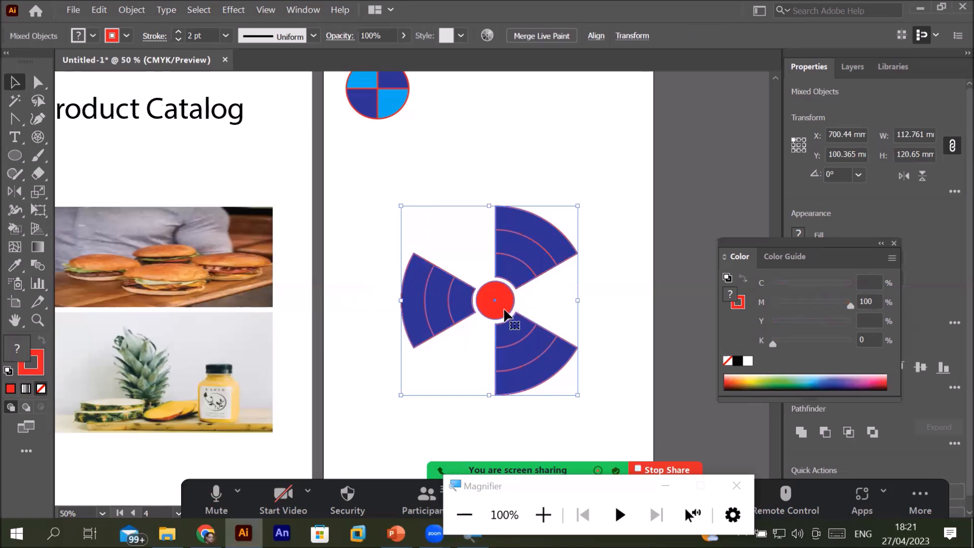
pyautogui.rightClick(506, 315)
pyautogui.click(541, 188)
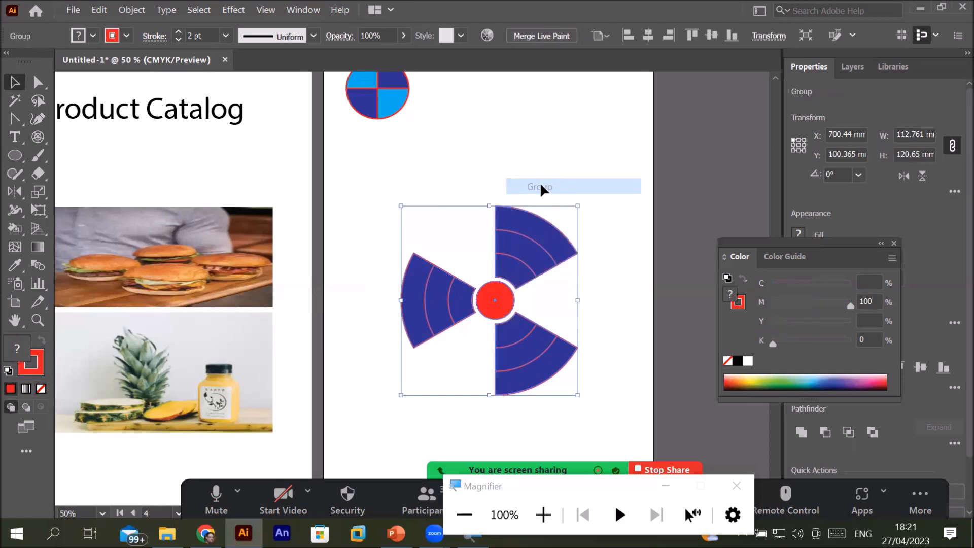
pyautogui.scroll(-2, 588, 267)
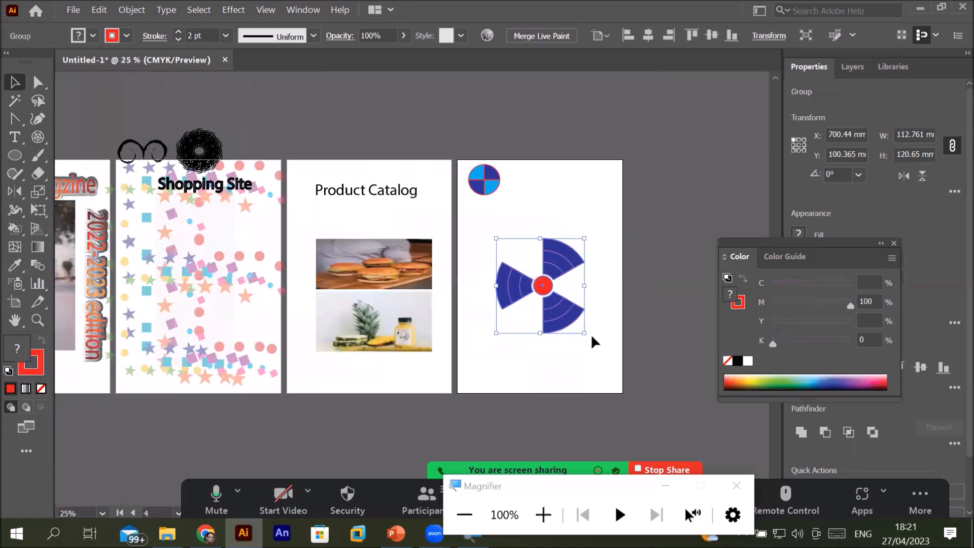
pyautogui.moveTo(584, 334); pyautogui.dragTo(530, 229)
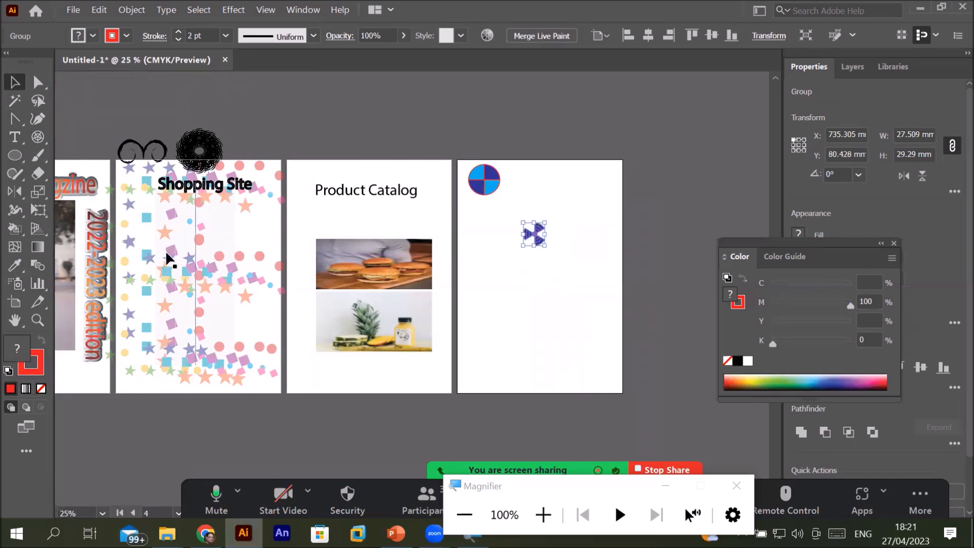
# Draw a circle about 97 mm across below the small fan, with the default white fill and black stroke.
pyautogui.click(15, 155)
pyautogui.moveTo(508, 283)
pyautogui.mouseDown()
pyautogui.moveTo(583, 341)
pyautogui.moveTo(584, 359)
pyautogui.mouseUp()
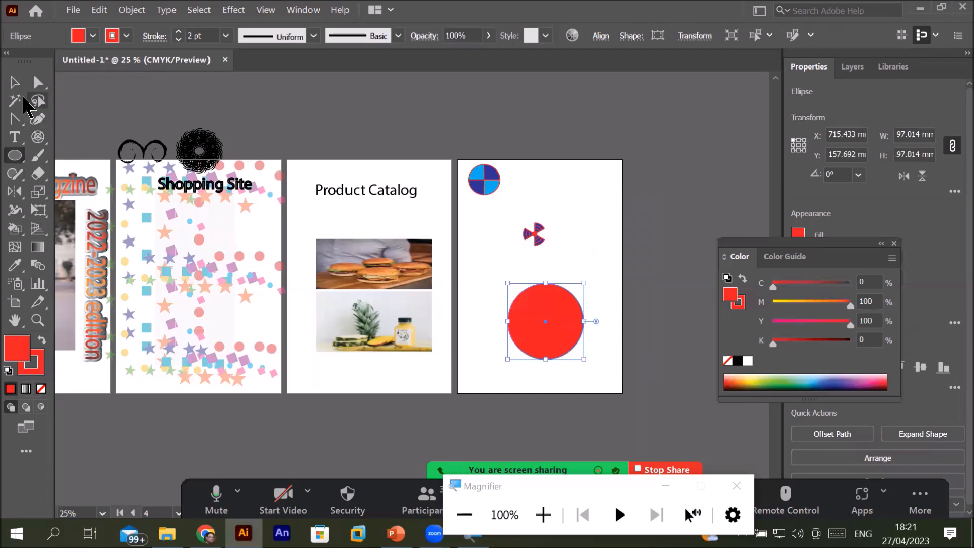
pyautogui.click(15, 81)
pyautogui.moveTo(538, 318); pyautogui.dragTo(528, 294)
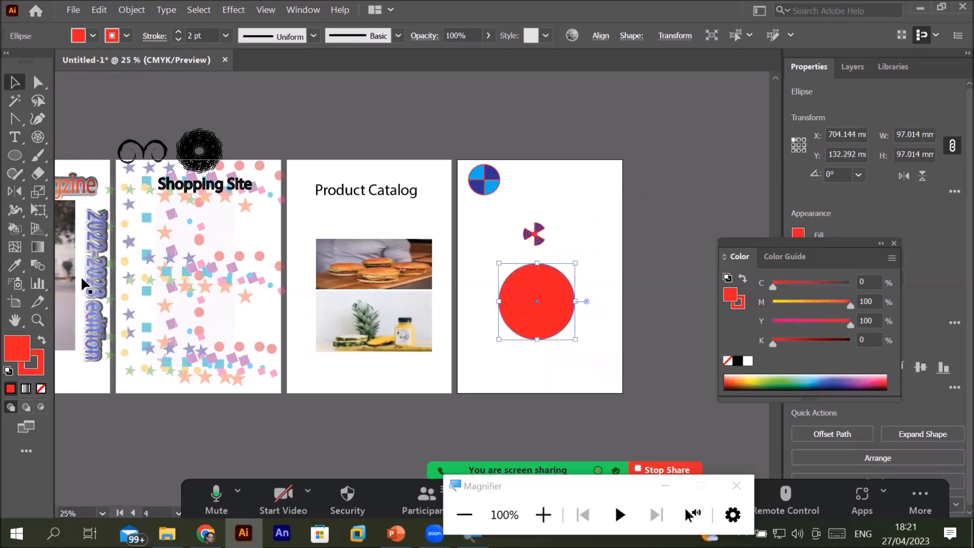
pyautogui.click(9, 372)
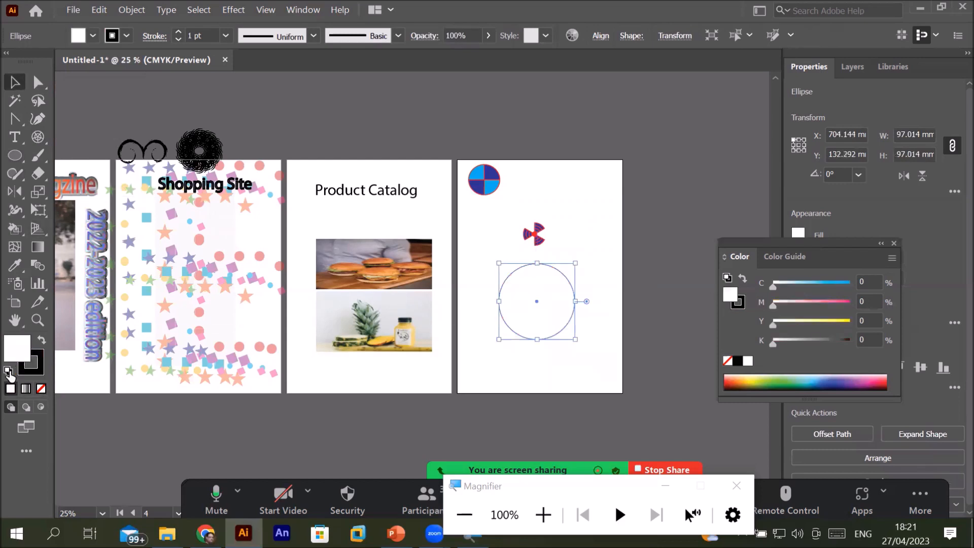
# Create a copy of the small fan rotated 36° about the large circle's centre.
pyautogui.click(535, 243)
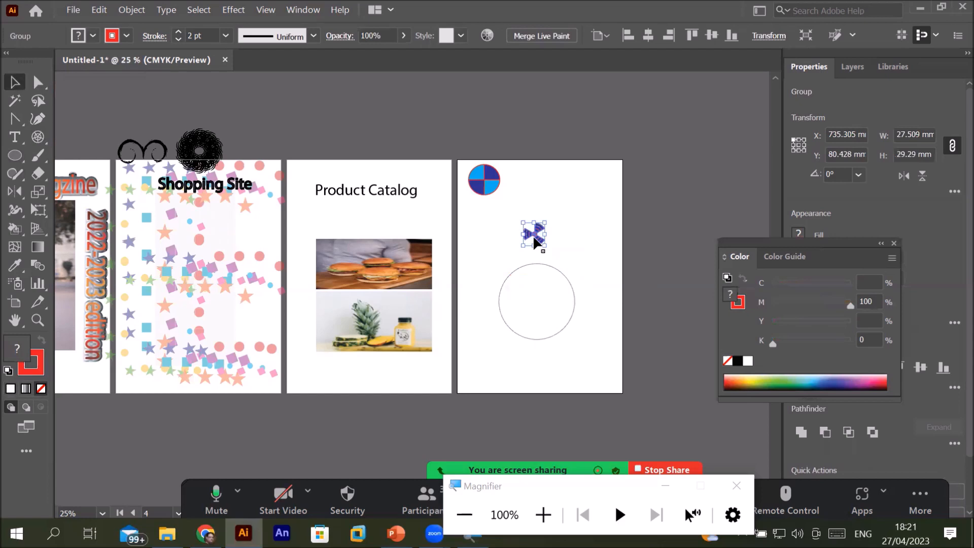
pyautogui.press('r')
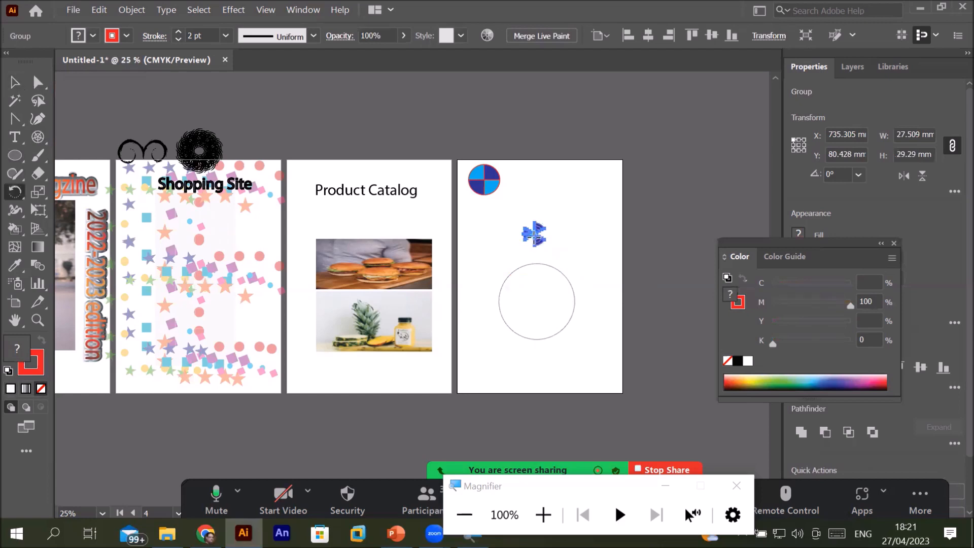
pyautogui.keyDown('alt'); pyautogui.click(538, 301); pyautogui.keyUp('alt')
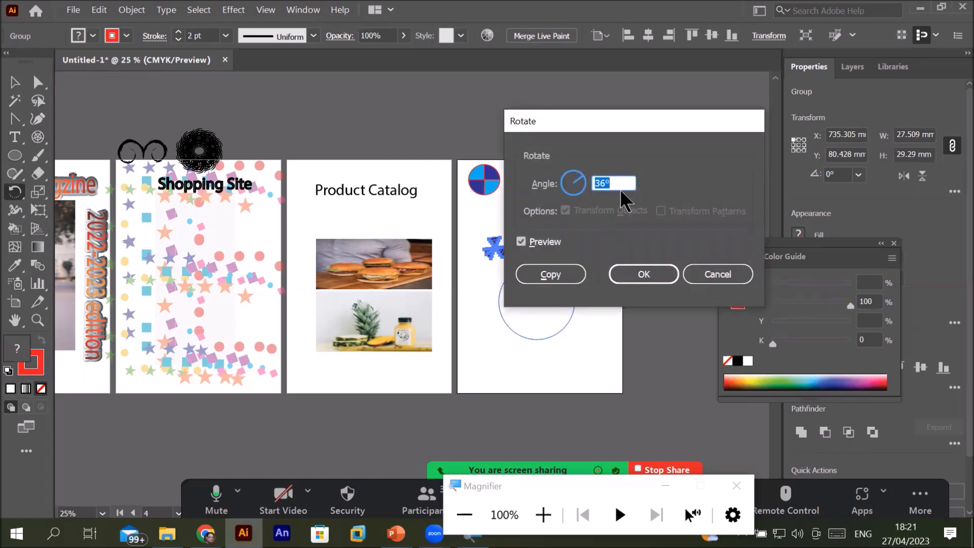
pyautogui.click(551, 274)
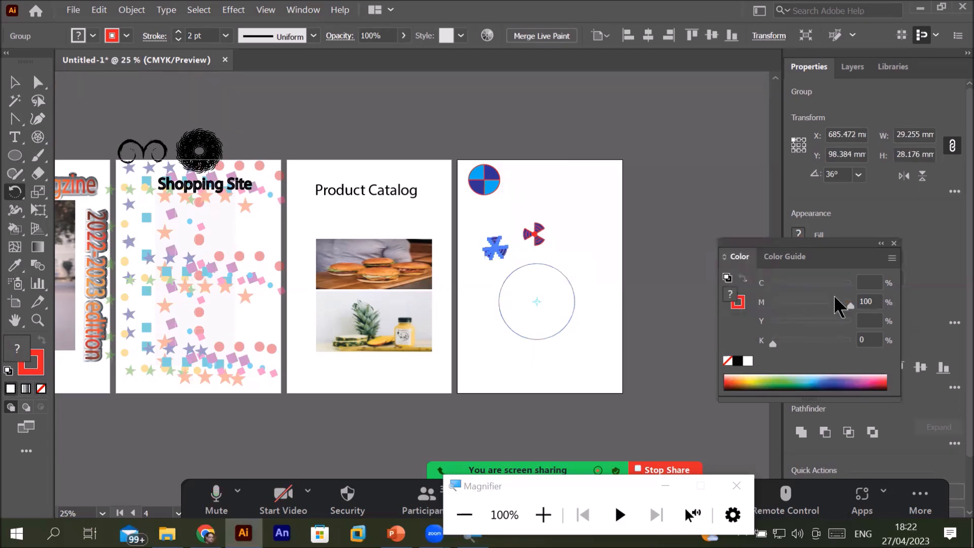
# Repeat the rotated copy until ten evenly spaced fans surround the circle.
pyautogui.hotkey('ctrl', 'd')
pyautogui.hotkey('ctrl', 'd')
pyautogui.hotkey('ctrl', 'd')
pyautogui.hotkey('ctrl', 'd')
pyautogui.hotkey('ctrl', 'd')
pyautogui.hotkey('ctrl', 'd')
pyautogui.hotkey('ctrl', 'd')
pyautogui.hotkey('ctrl', 'd')
pyautogui.hotkey('ctrl', 'd')
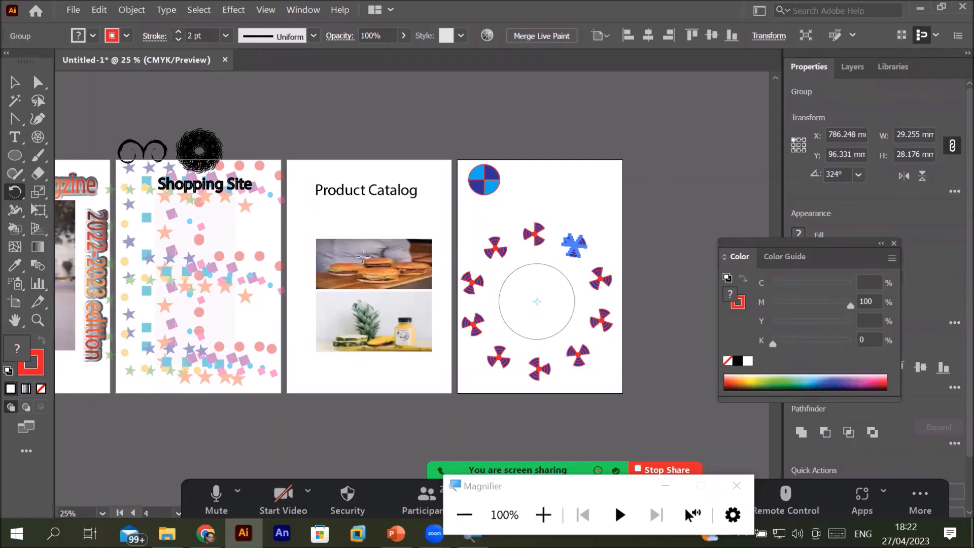
pyautogui.click(14, 82)
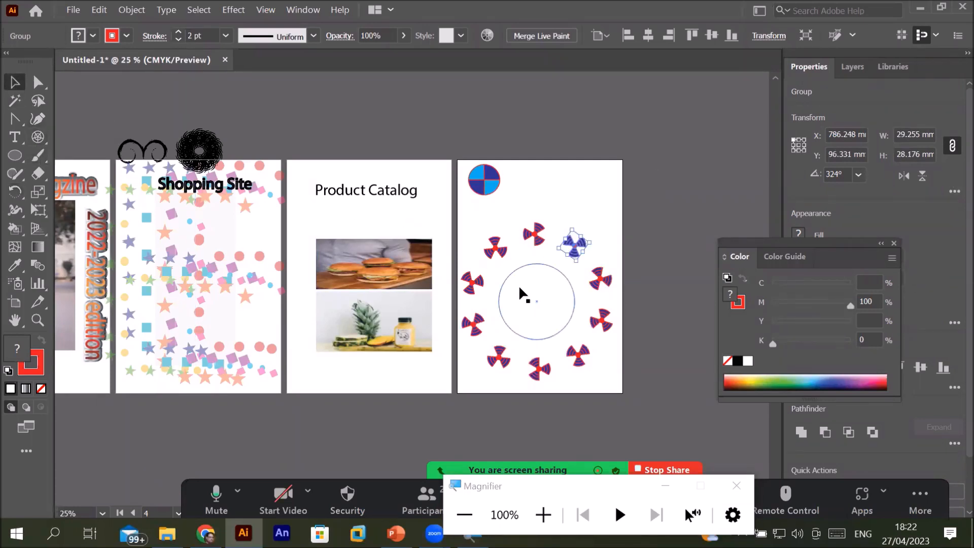
# Place the image fastfooditem- (8).jpg at about 65 × 98 mm and centre it over the large circle.
pyautogui.click(531, 264)
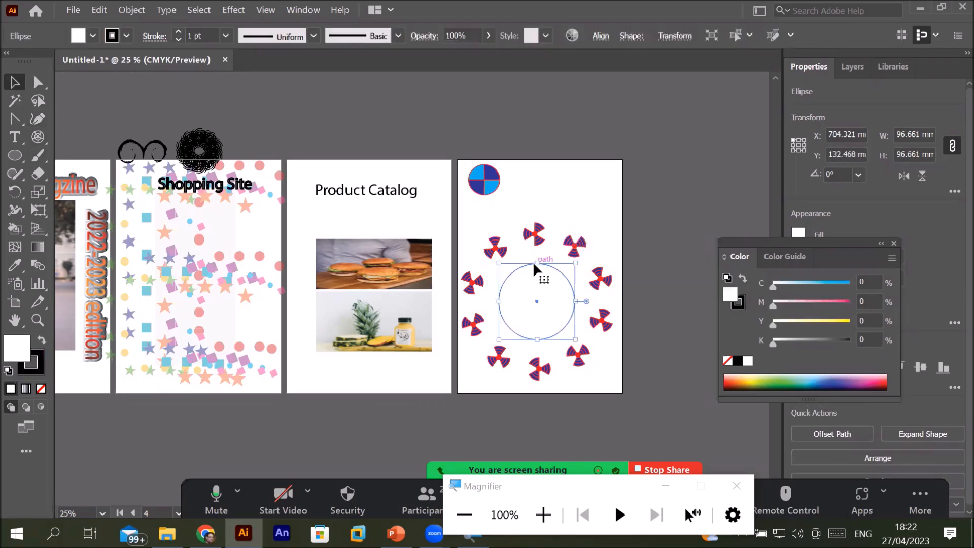
pyautogui.click(72, 8)
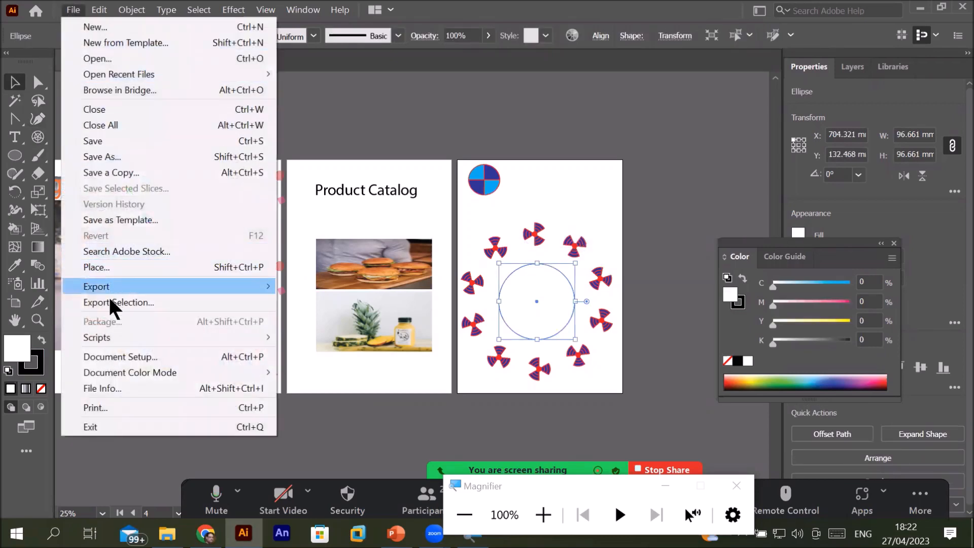
pyautogui.click(124, 266)
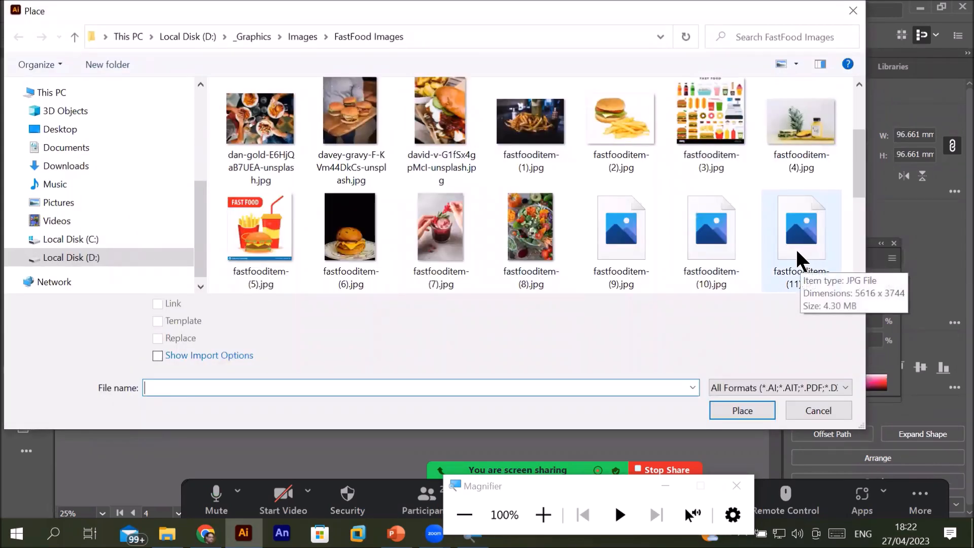
pyautogui.doubleClick(536, 233)
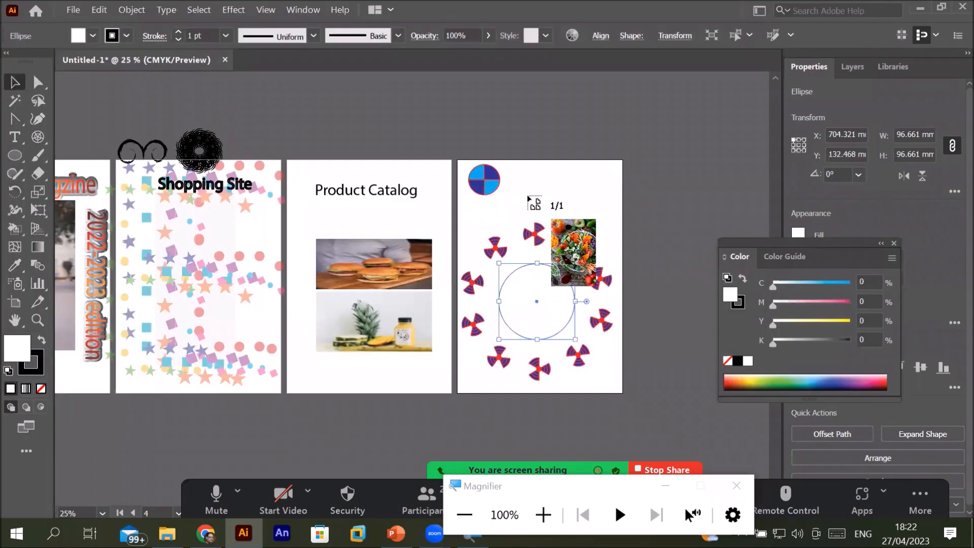
pyautogui.moveTo(532, 152); pyautogui.dragTo(584, 230)
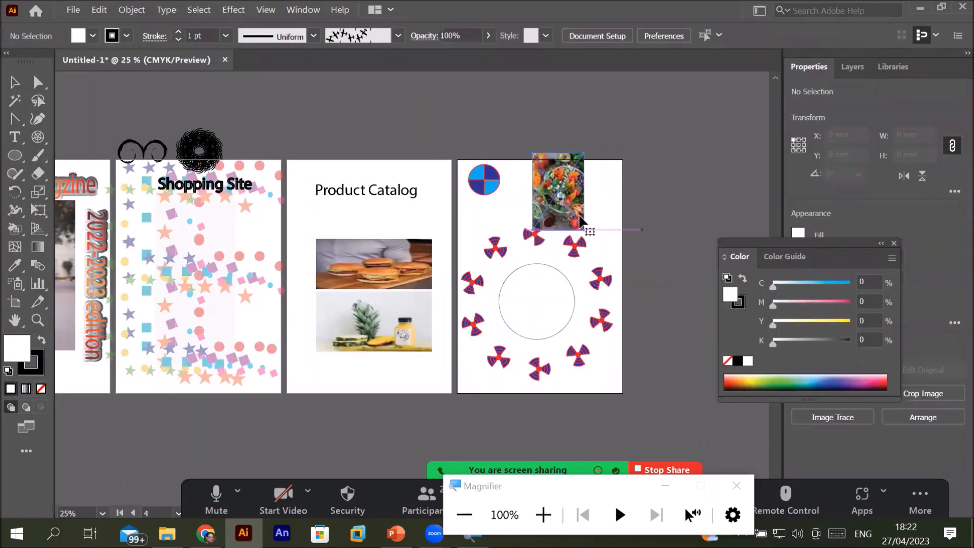
pyautogui.moveTo(556, 223); pyautogui.dragTo(540, 303)
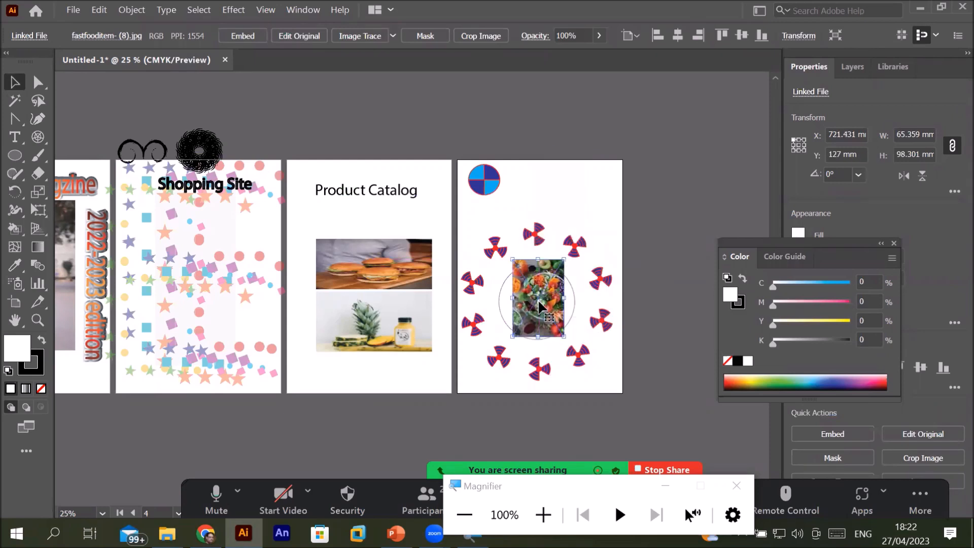
# Send the salad photo to the back and mask it with the large circle using a clipping mask.
pyautogui.rightClick(539, 304)
pyautogui.moveTo(589, 419)
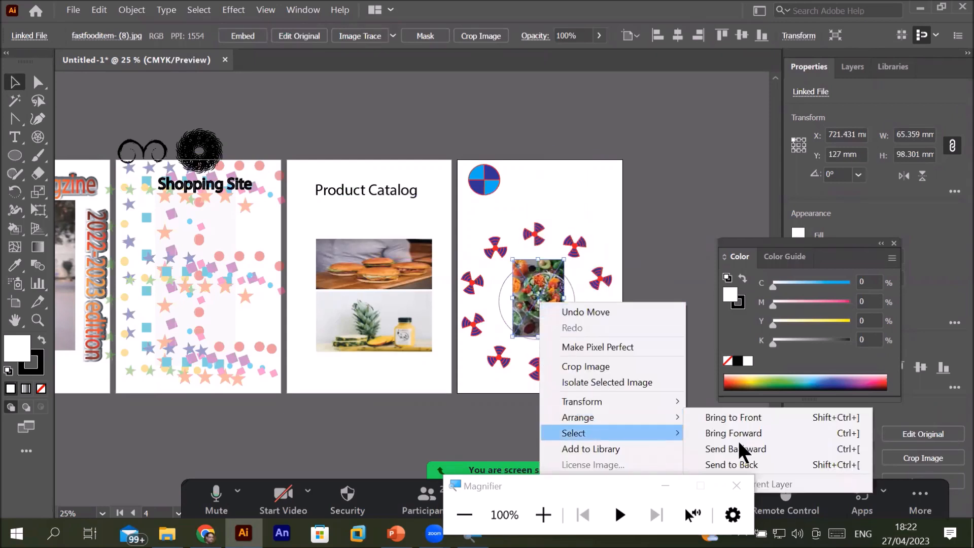
pyautogui.click(782, 464)
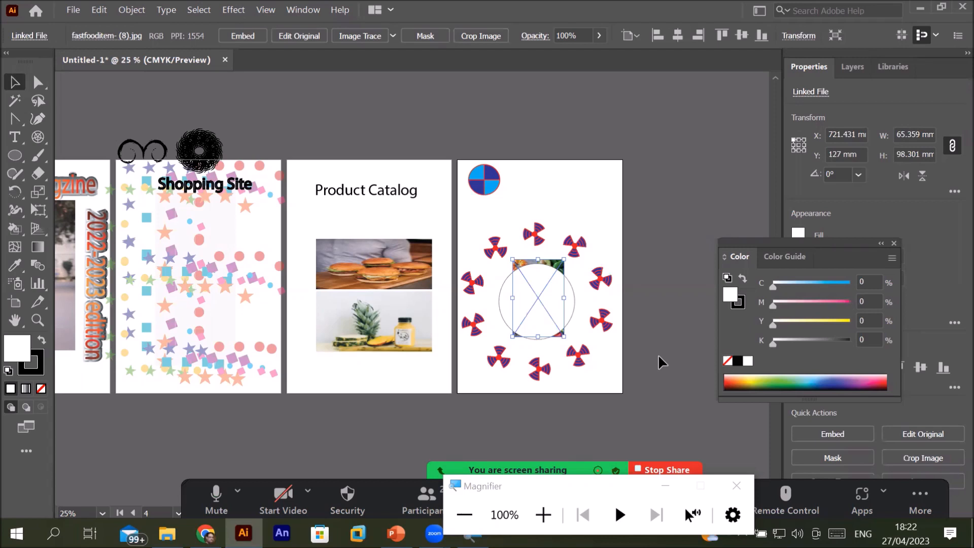
pyautogui.keyDown('shift'); pyautogui.click(498, 296); pyautogui.keyUp('shift')
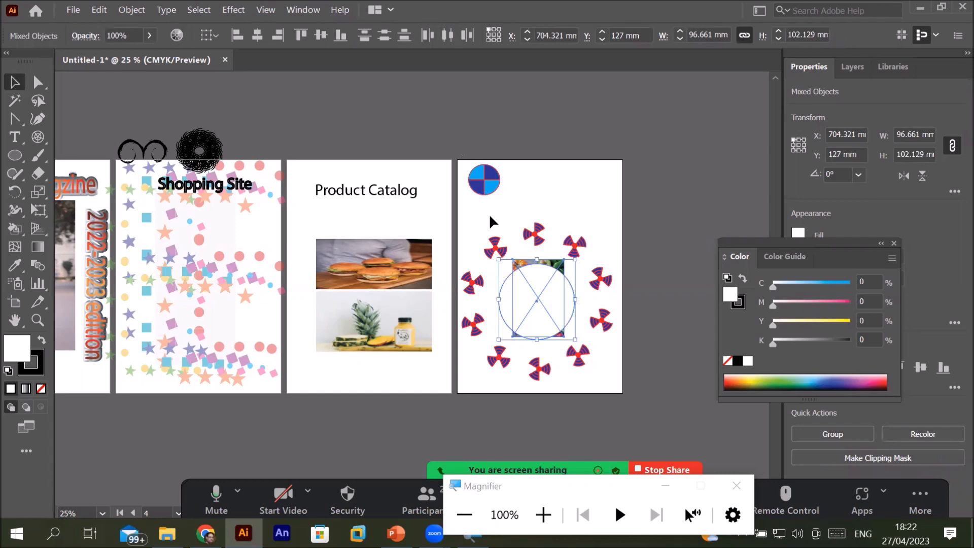
pyautogui.rightClick(524, 271)
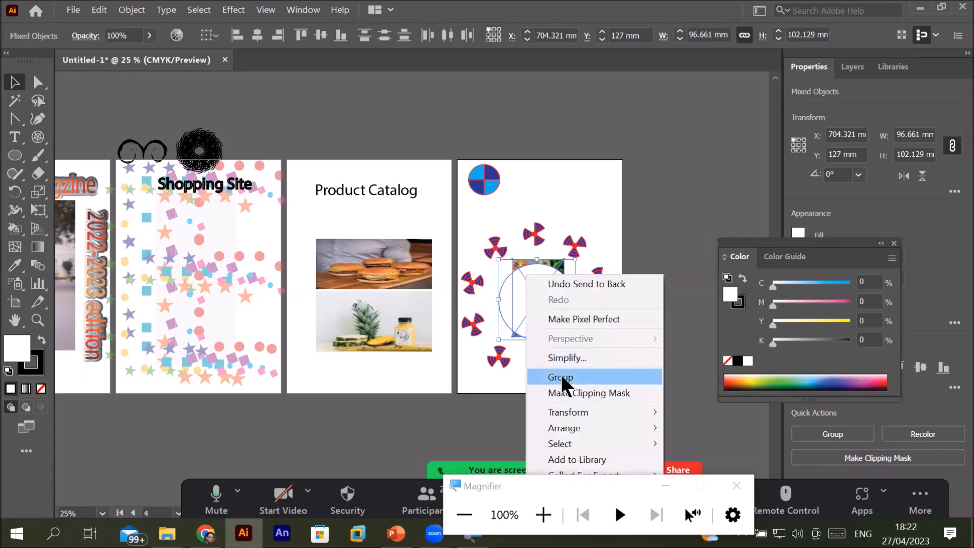
pyautogui.click(566, 390)
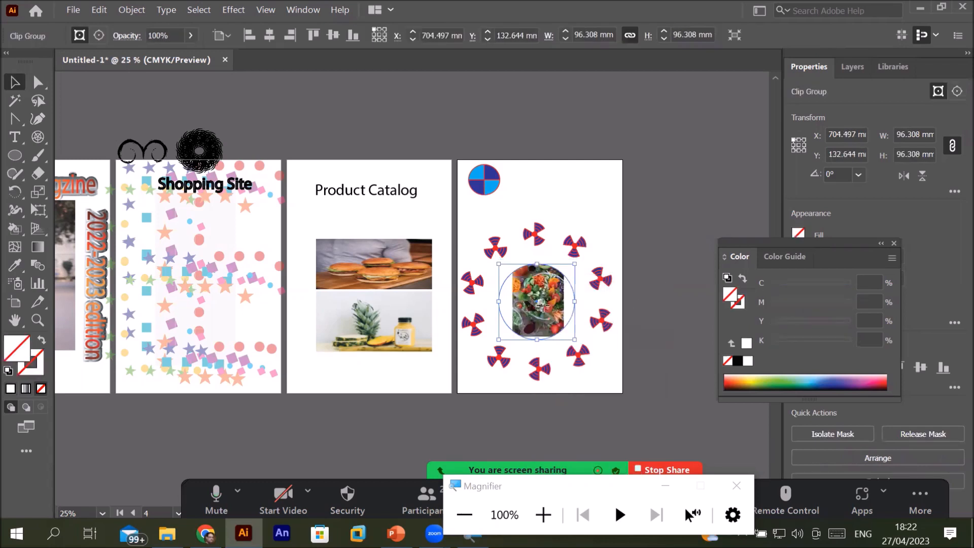
# Isolate the clip group and widen the salad photo on both sides to fill the circle's width, then exit isolation.
pyautogui.doubleClick(549, 317)
pyautogui.click(513, 302)
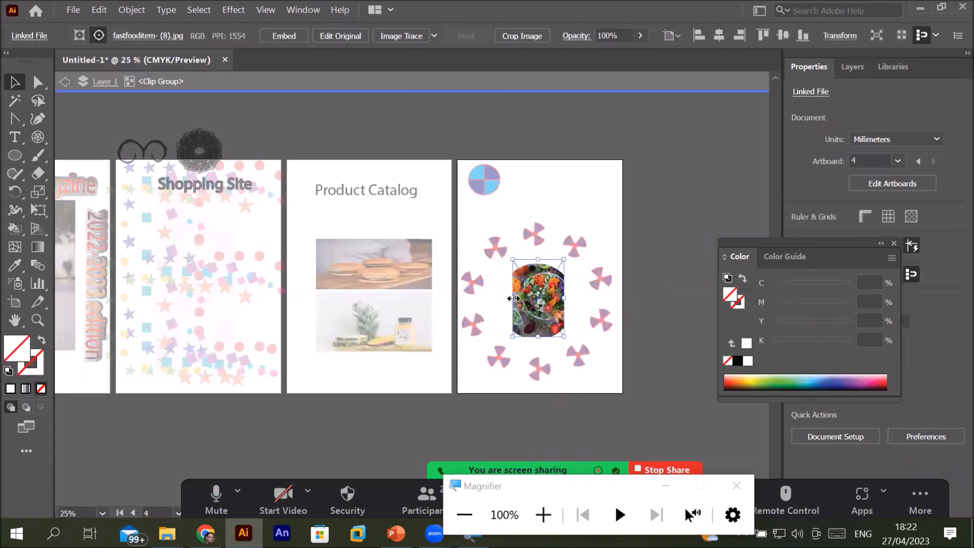
pyautogui.moveTo(511, 301); pyautogui.dragTo(465, 302)
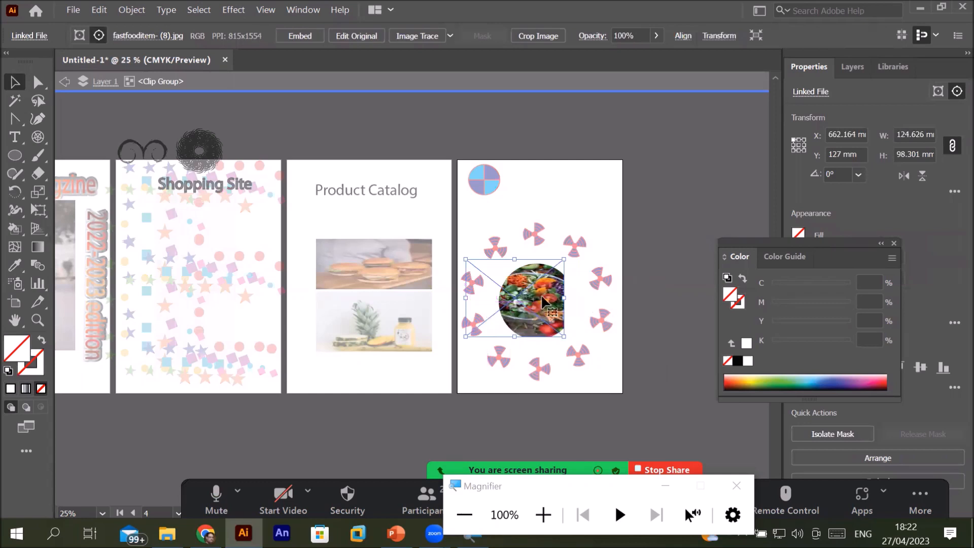
pyautogui.moveTo(566, 300); pyautogui.dragTo(587, 302)
pyautogui.moveTo(591, 244); pyautogui.dragTo(591, 244)
pyautogui.click(604, 185)
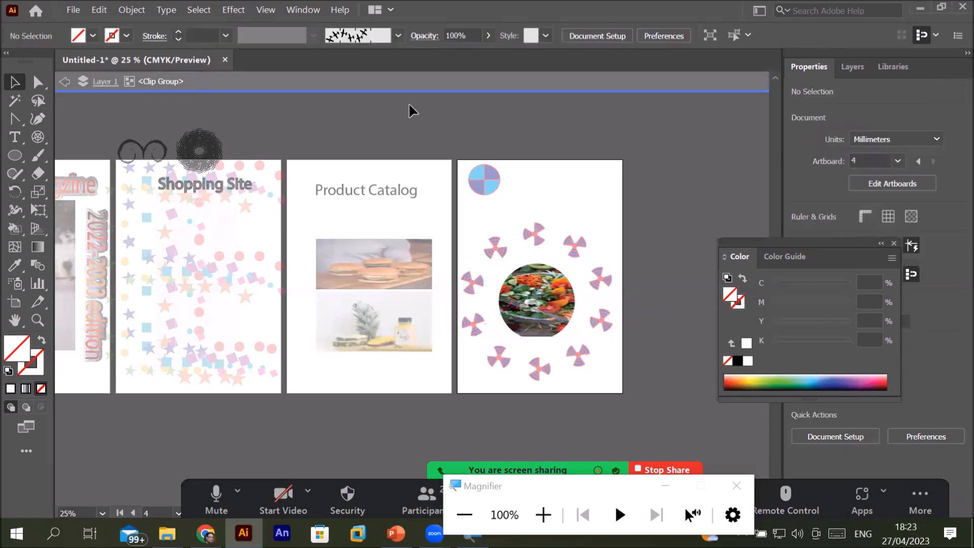
pyautogui.click(58, 82)
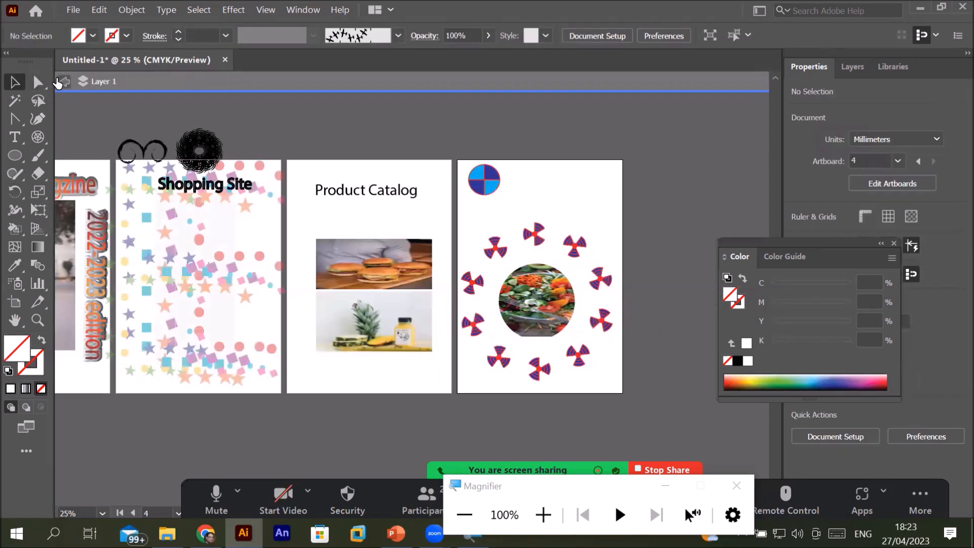
# Move the fan ring with its round photo onto the Shopping Site artboard and resize it to fit below the title.
pyautogui.scroll(-2, 420, 277)
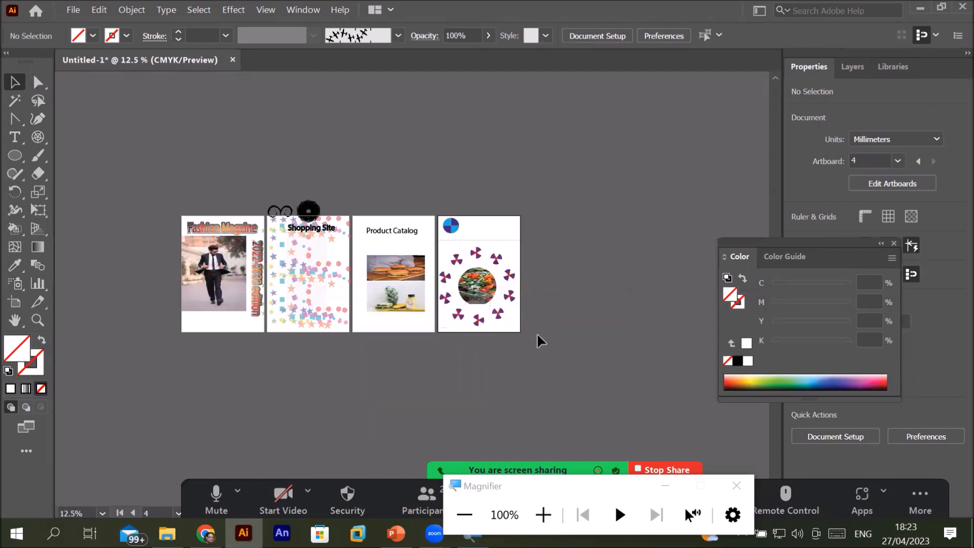
pyautogui.moveTo(537, 331); pyautogui.dragTo(516, 318)
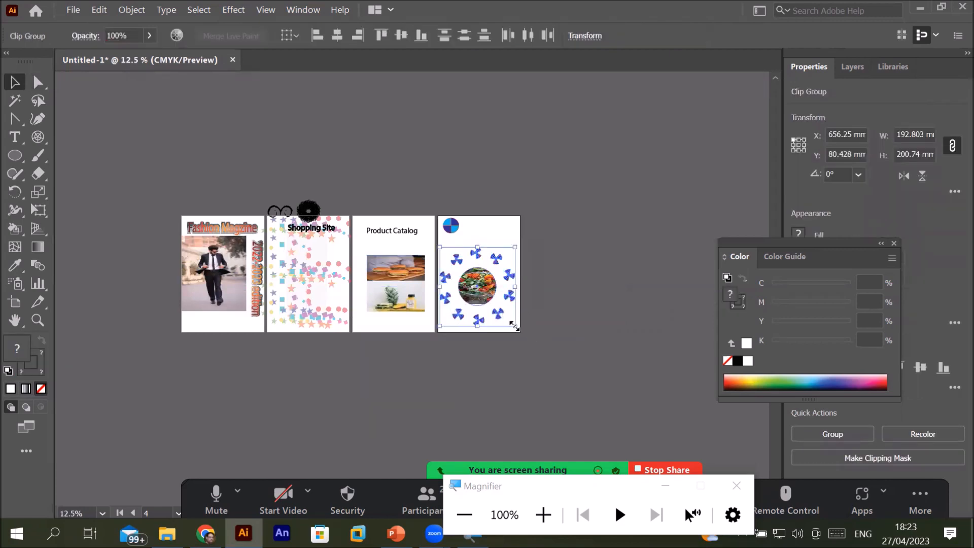
pyautogui.moveTo(514, 327); pyautogui.dragTo(295, 280)
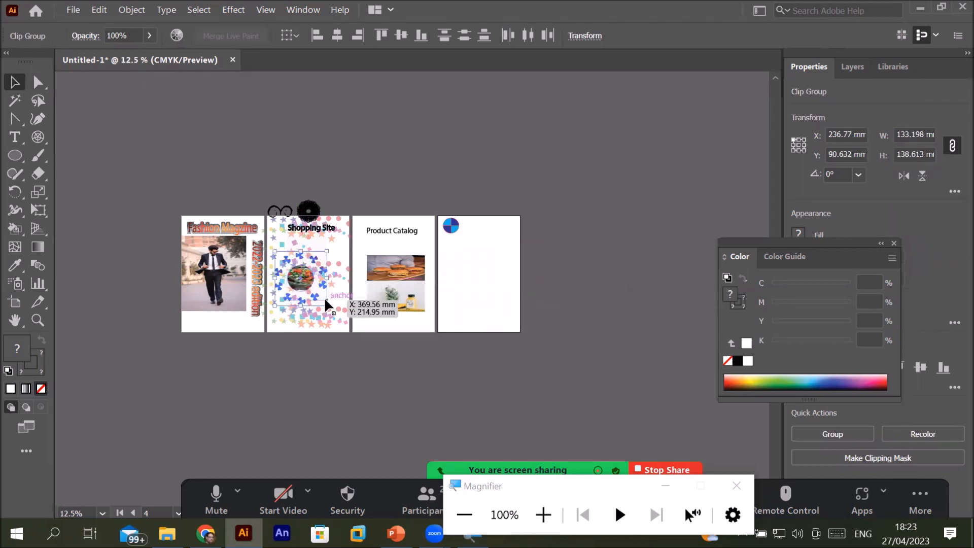
pyautogui.moveTo(329, 306); pyautogui.dragTo(339, 323)
pyautogui.click(357, 224)
pyautogui.scroll(2, 358, 223)
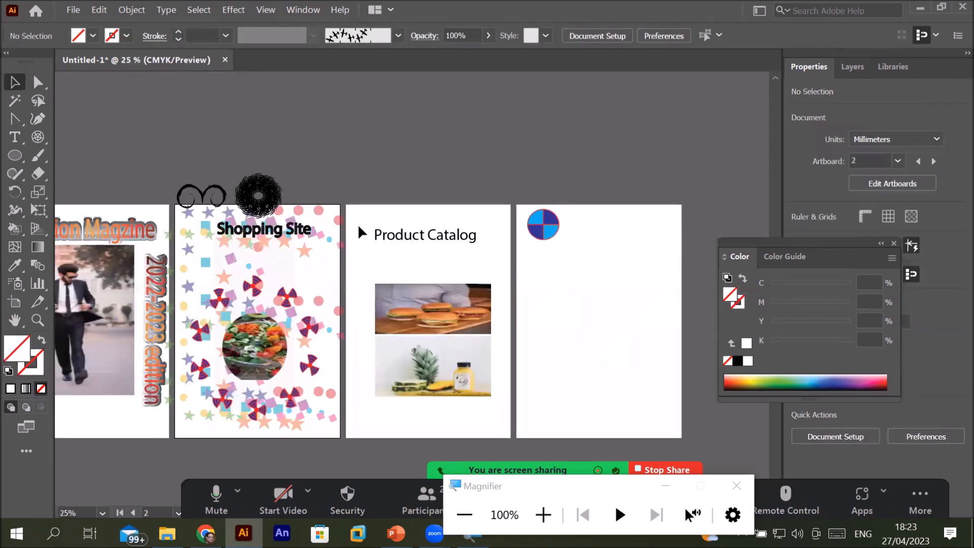
pyautogui.scroll(2, 362, 233)
pyautogui.scroll(-2, 362, 234)
pyautogui.scroll(1, 662, 310)
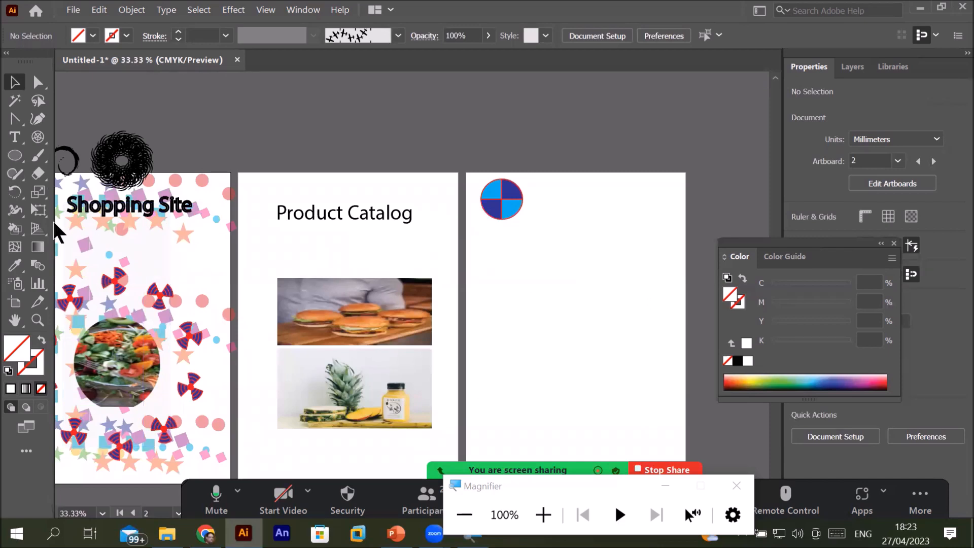
# Draw a polar grid about 124 mm in diameter on the artboard containing the blue quartered circle.
pyautogui.click(18, 159)
pyautogui.click(36, 138)
pyautogui.moveTo(518, 274); pyautogui.dragTo(638, 405)
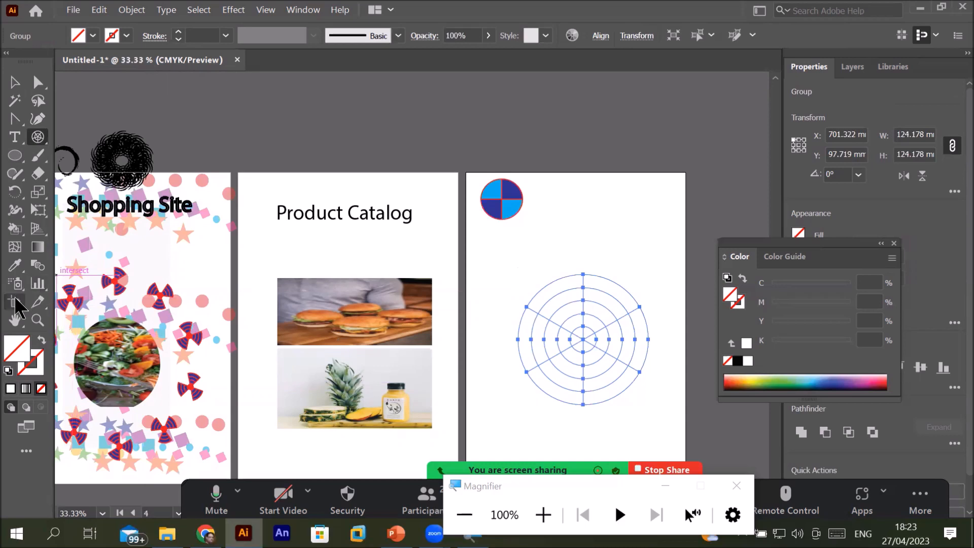
# Use the Shape Builder to erase the outer ring and all sectors of the polar grid except the upper-right wedge with four bands.
pyautogui.click(13, 230)
pyautogui.click(99, 229)
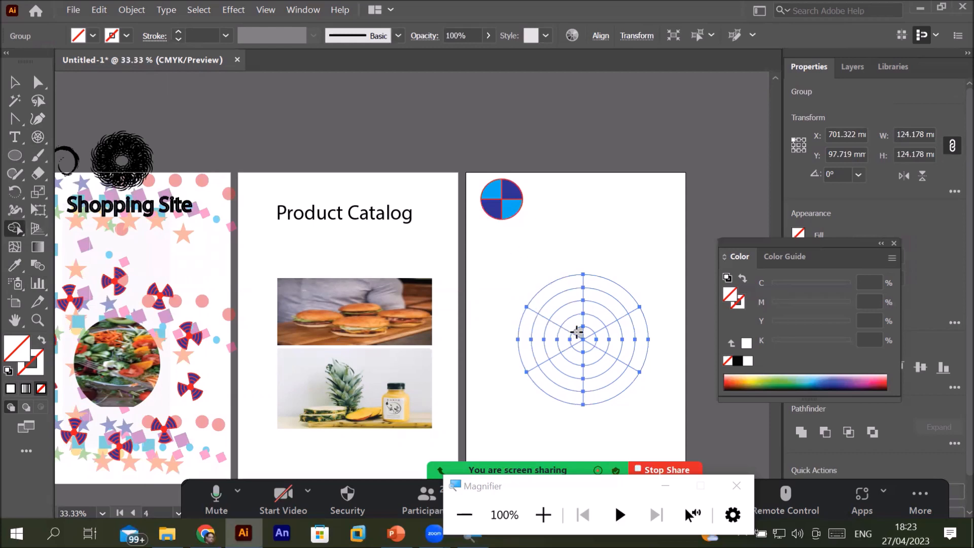
pyautogui.moveTo(570, 324); pyautogui.dragTo(527, 269)
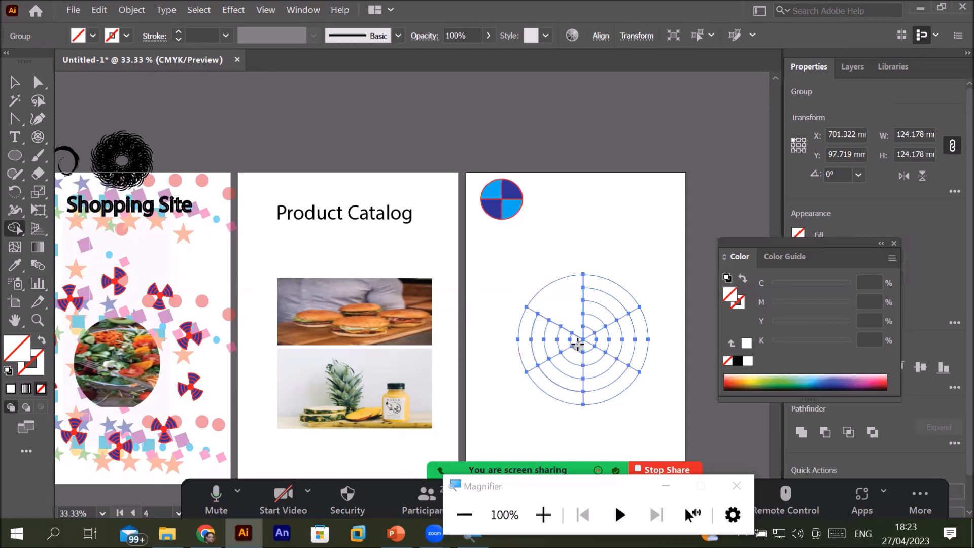
pyautogui.moveTo(570, 339); pyautogui.dragTo(492, 346)
pyautogui.moveTo(578, 347)
pyautogui.mouseDown()
pyautogui.moveTo(548, 444)
pyautogui.moveTo(583, 349)
pyautogui.moveTo(624, 401)
pyautogui.moveTo(618, 386)
pyautogui.mouseUp()
pyautogui.moveTo(592, 339); pyautogui.dragTo(672, 336)
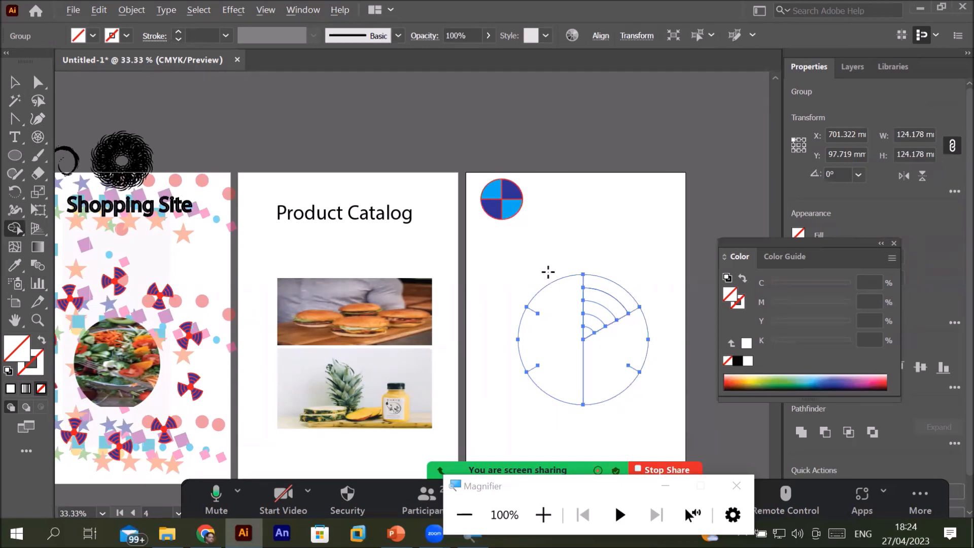
pyautogui.moveTo(548, 271); pyautogui.dragTo(554, 364)
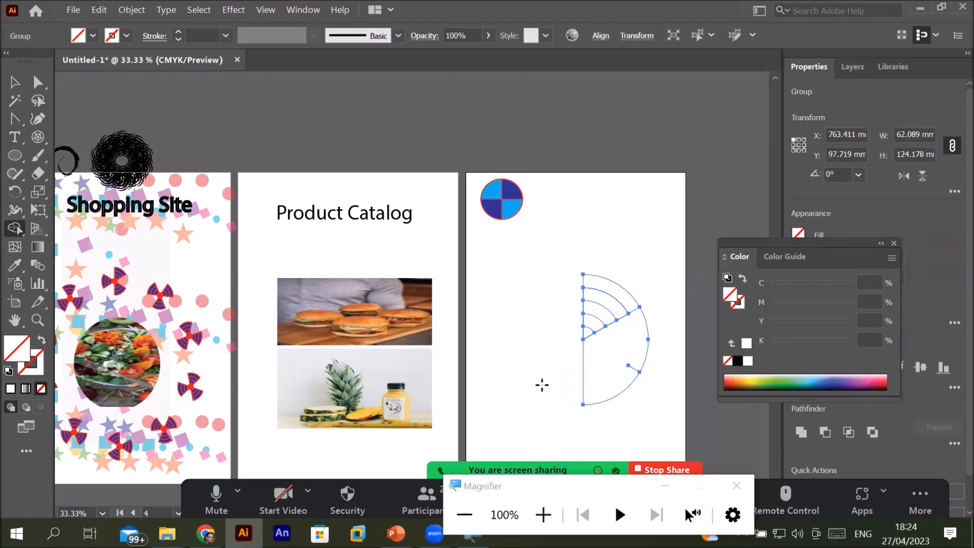
pyautogui.moveTo(603, 363)
pyautogui.mouseDown()
pyautogui.moveTo(672, 315)
pyautogui.moveTo(618, 398)
pyautogui.mouseUp()
pyautogui.moveTo(630, 296); pyautogui.dragTo(651, 341)
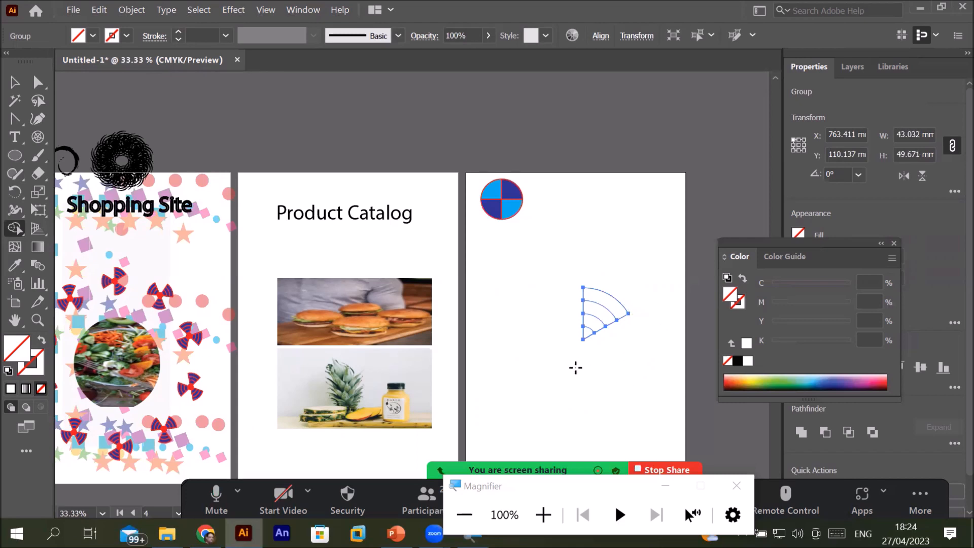
# Turn the wedge into a Live Paint group and fill its bands with dark blue (C 100, M 100).
pyautogui.scroll(1, 600, 314)
pyautogui.scroll(1, 600, 314)
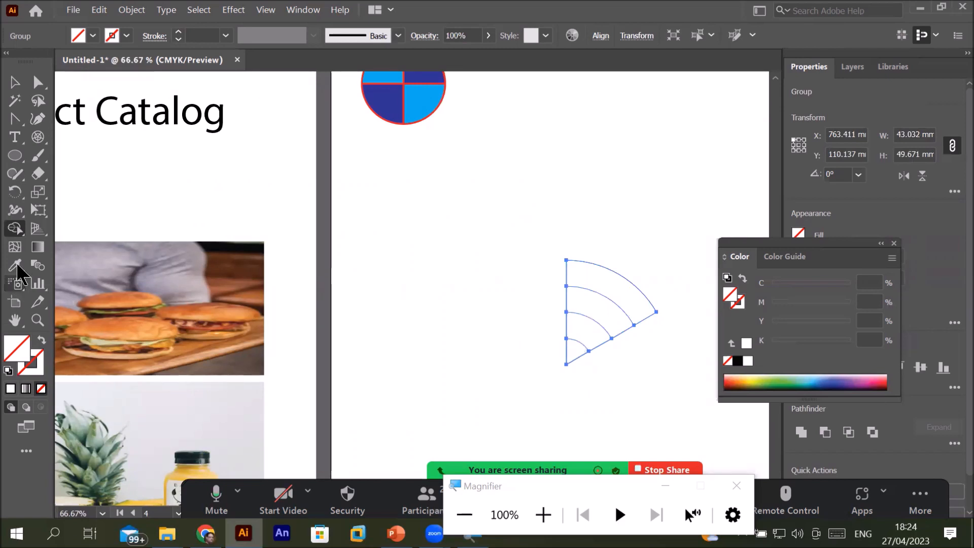
pyautogui.moveTo(15, 228); pyautogui.dragTo(102, 252)
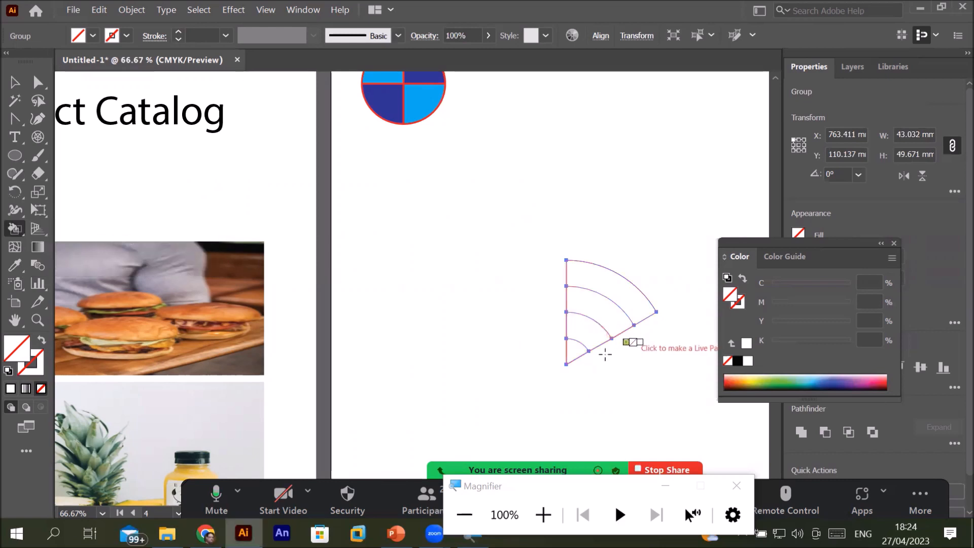
pyautogui.press('Right')
pyautogui.press('Right')
pyautogui.press('Right')
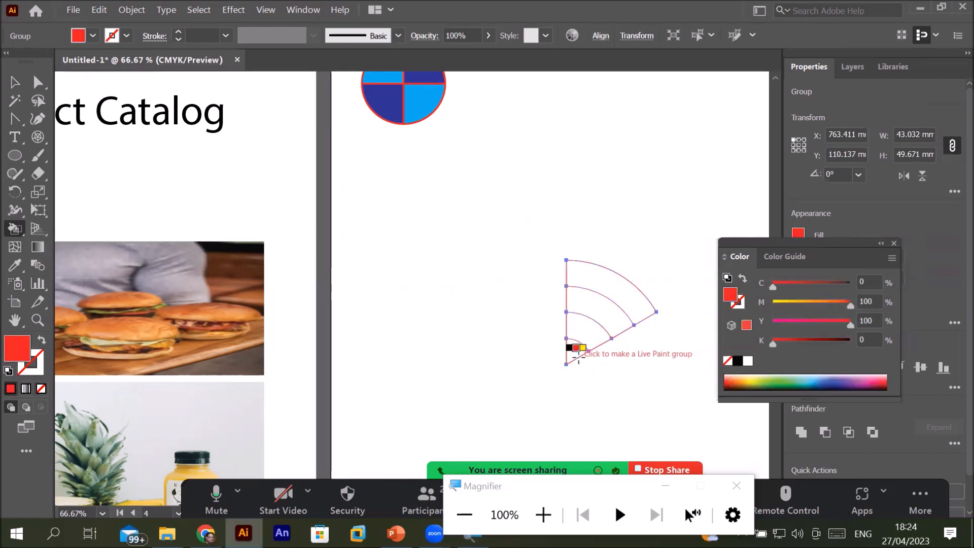
pyautogui.press('Right')
pyautogui.press('Right')
pyautogui.press('Right')
pyautogui.press('Right')
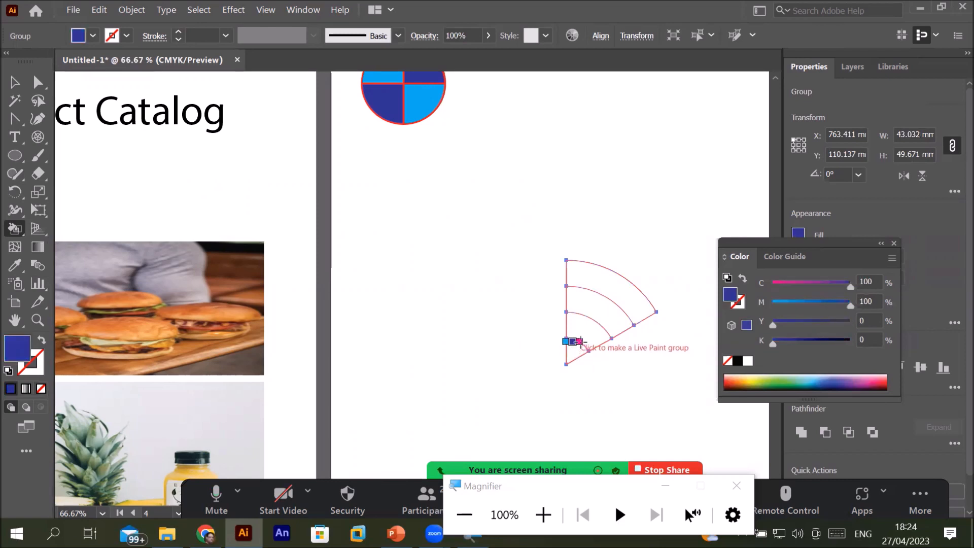
pyautogui.click(575, 350)
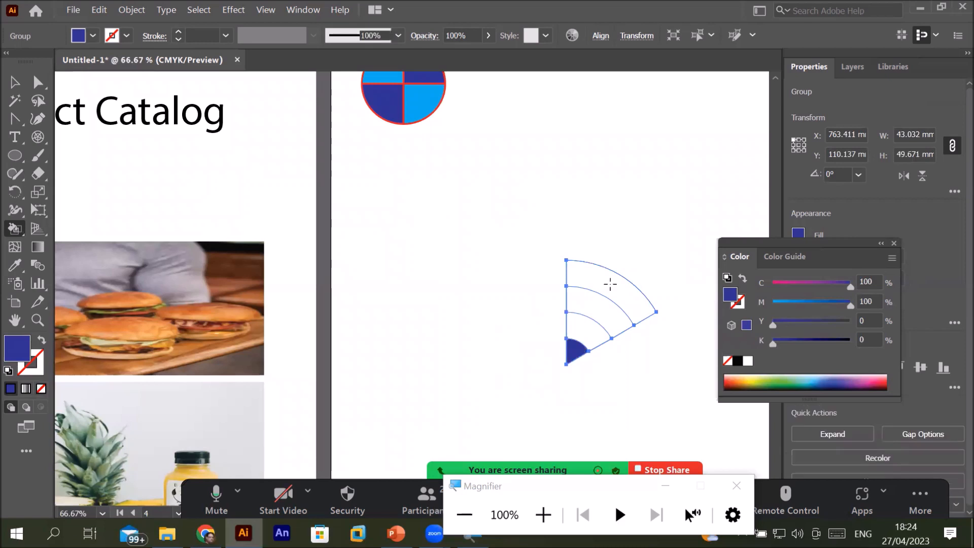
pyautogui.doubleClick(610, 282)
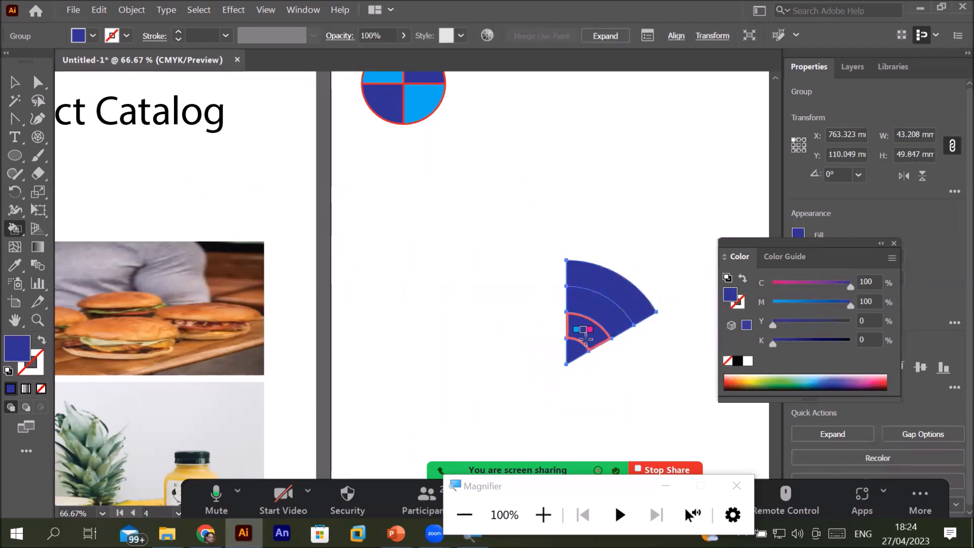
# Recolour the wedge's second band magenta, the third dark red and the outermost orange (M 80, Y 95), leaving the wedge deselected.
pyautogui.press('Right')
pyautogui.click(584, 329)
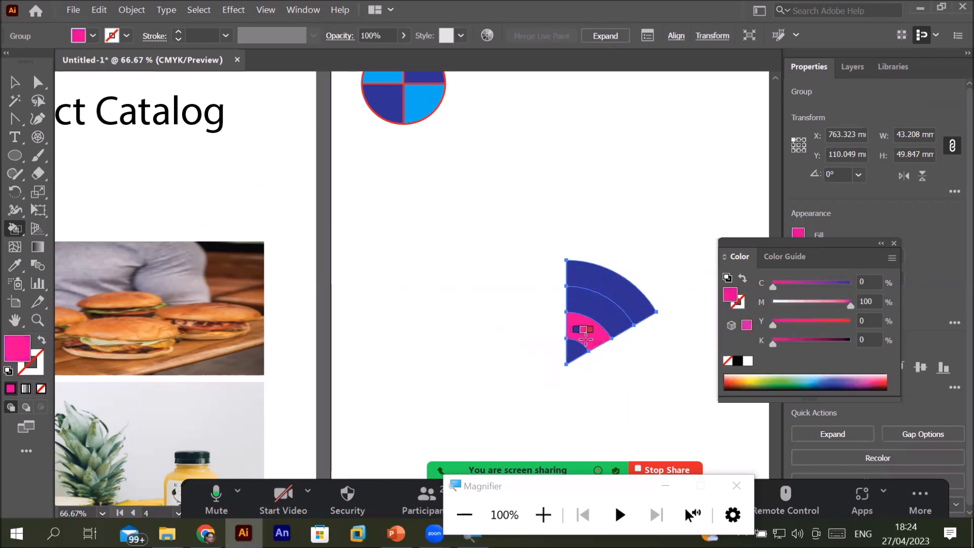
pyautogui.press('Right')
pyautogui.click(603, 321)
pyautogui.press('Right')
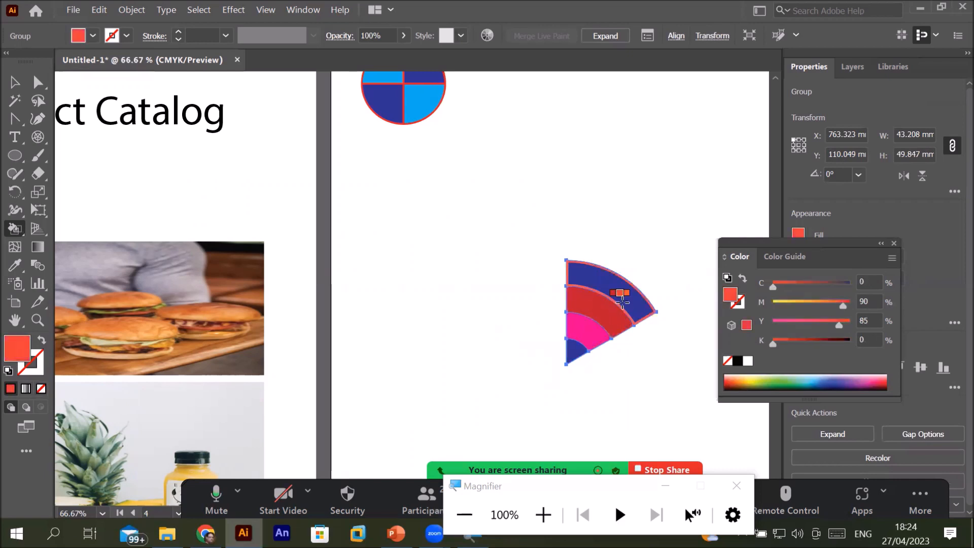
pyautogui.press('Right')
pyautogui.click(624, 302)
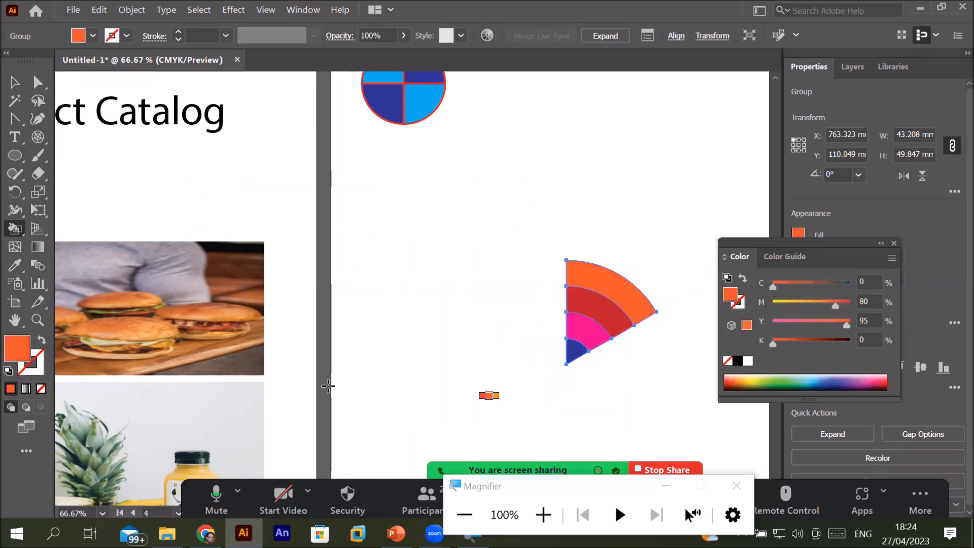
pyautogui.click(15, 82)
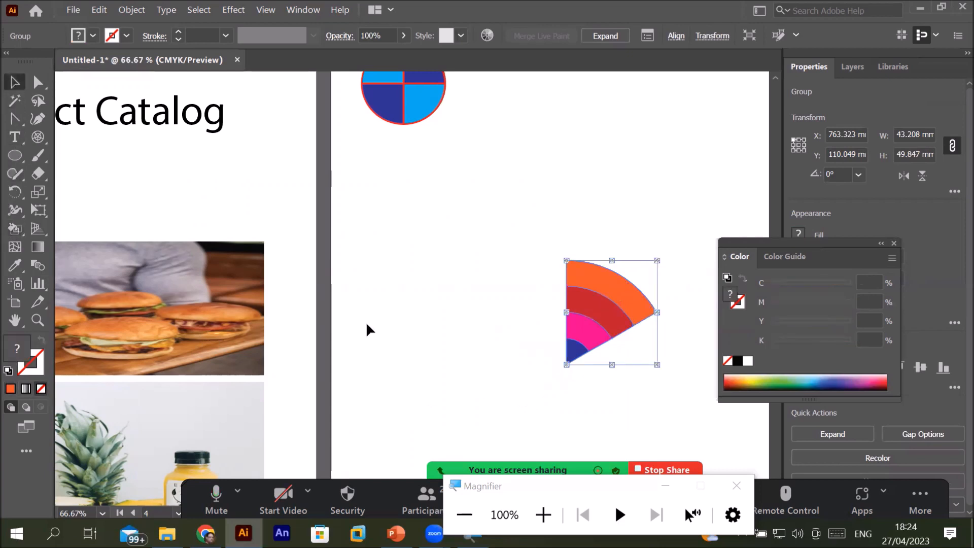
pyautogui.click(425, 344)
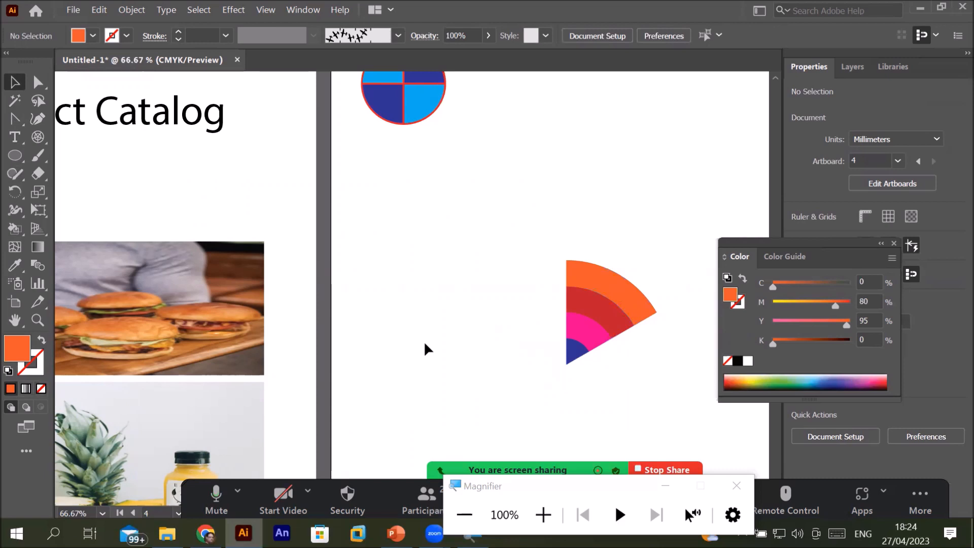
# Give the coloured wedge an 8 pt black stroke with a uniform width profile.
pyautogui.click(15, 82)
pyautogui.click(584, 325)
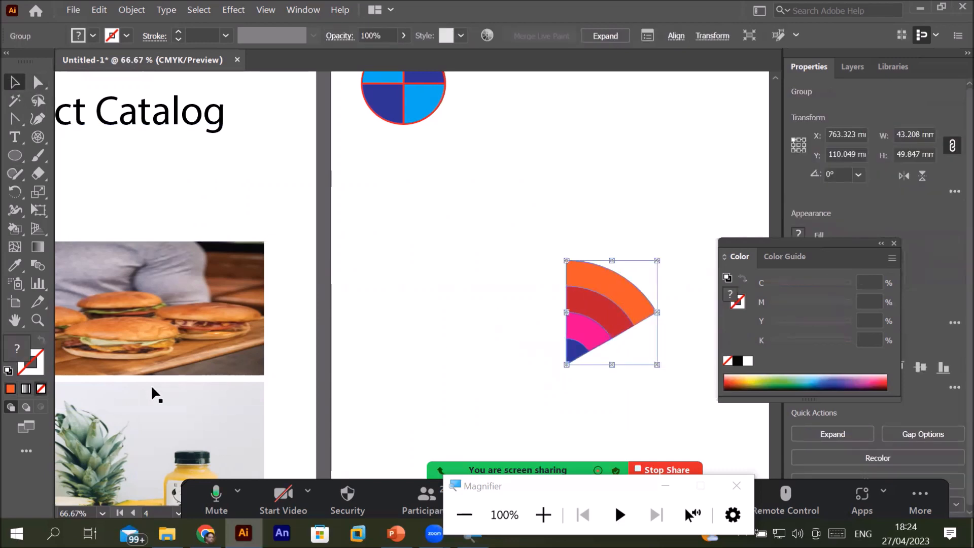
pyautogui.click(177, 32)
pyautogui.click(177, 32)
pyautogui.click(177, 31)
pyautogui.click(177, 31)
pyautogui.click(177, 31)
pyautogui.click(177, 31)
pyautogui.click(177, 31)
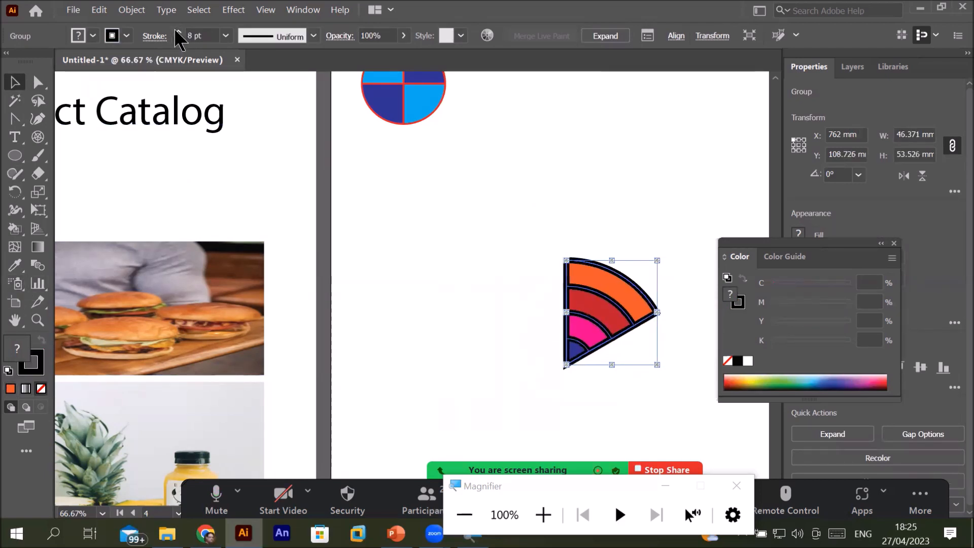
pyautogui.click(316, 36)
pyautogui.click(275, 81)
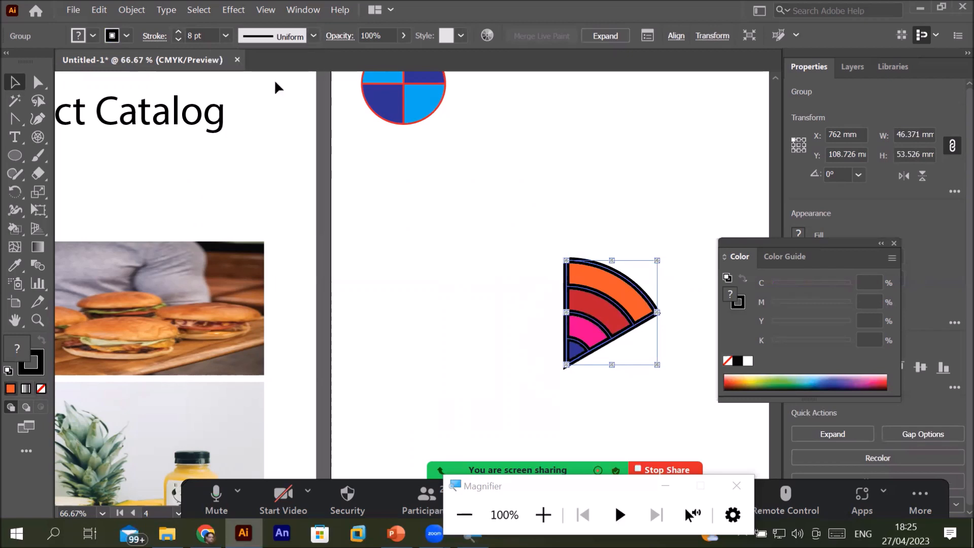
pyautogui.click(518, 263)
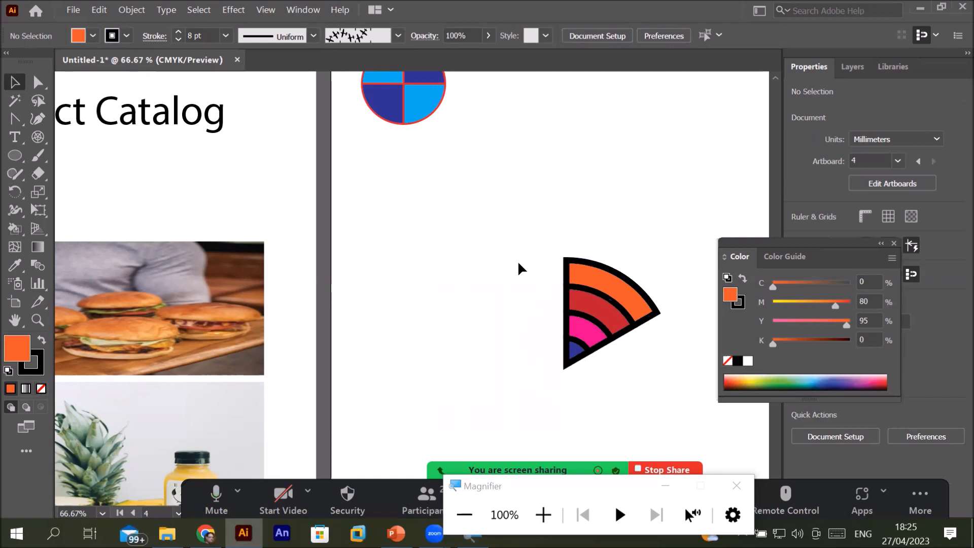
# Switch to PowerPoint to view the Polar Grid Tool slide.
pyautogui.hotkey('alt', 'Tab')
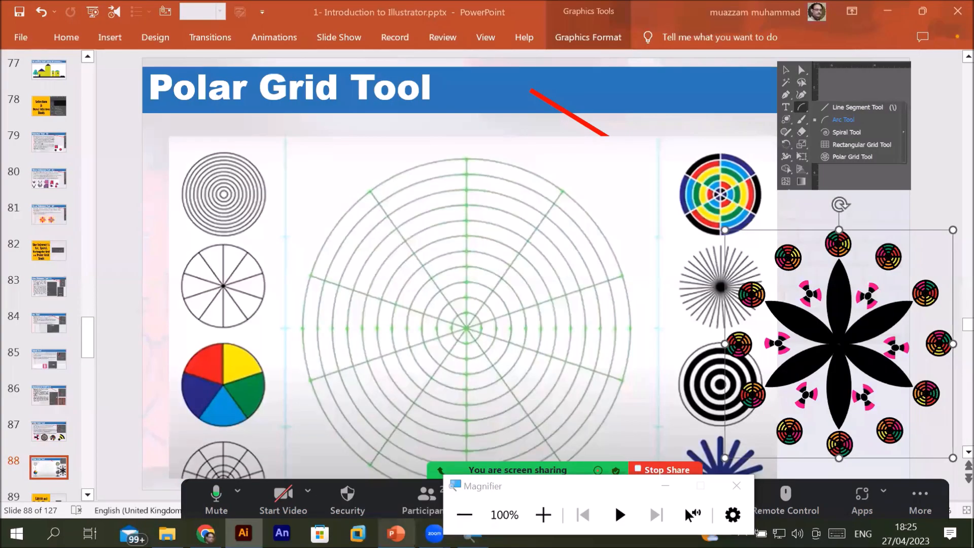
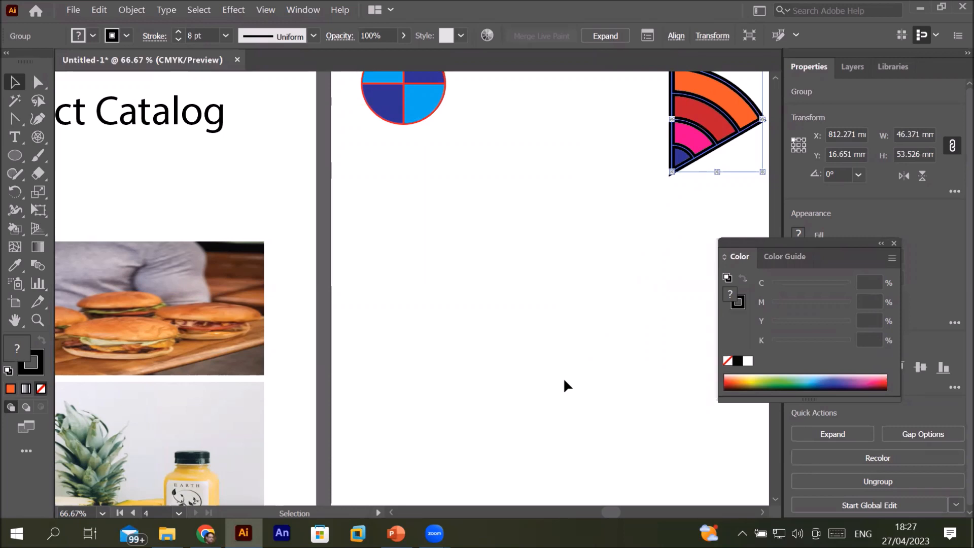
pyautogui.click(167, 10)
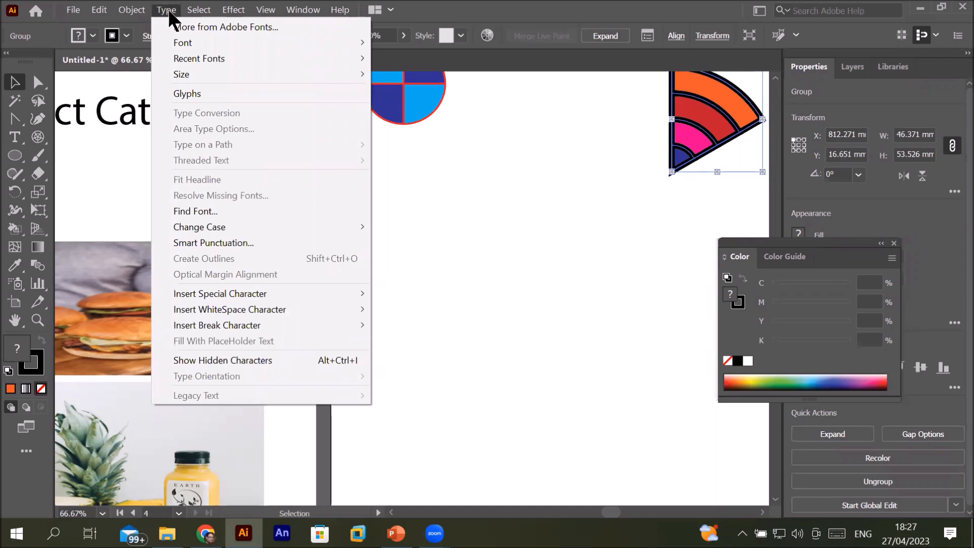
pyautogui.click(522, 271)
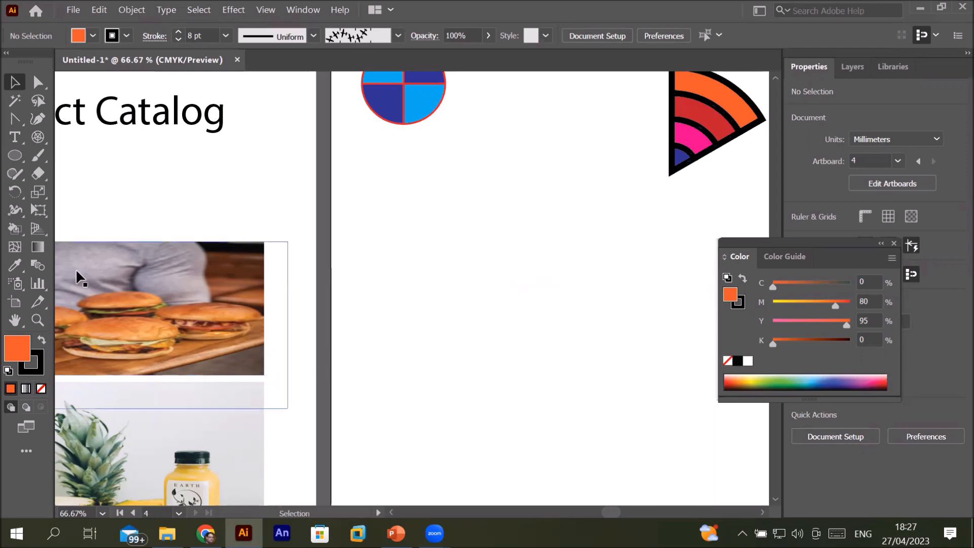
# Draw a polar grid about 107 × 109 mm below the blue quartered circle, with one inner ring and four radial dividers.
pyautogui.click(38, 137)
pyautogui.moveTo(418, 226); pyautogui.dragTo(643, 455)
pyautogui.press('Down')
pyautogui.press('Down')
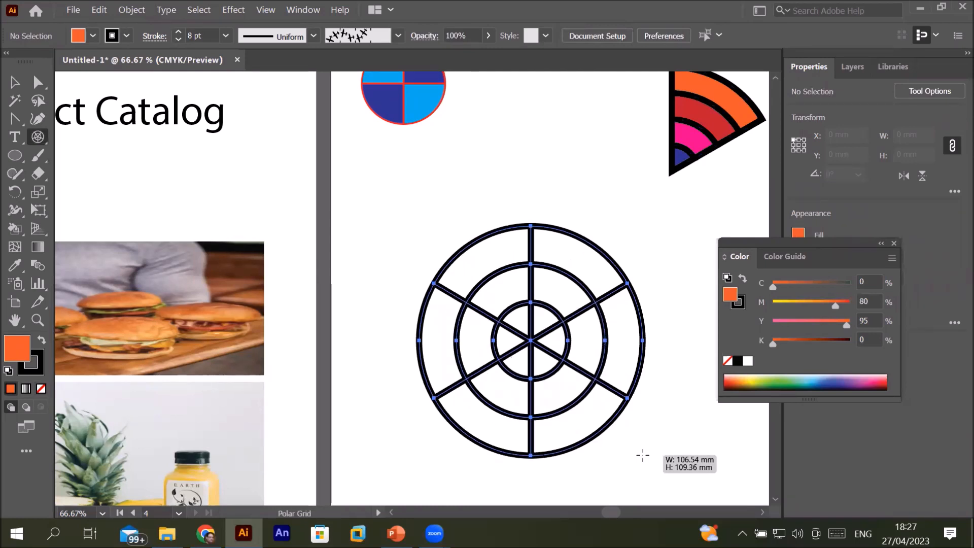
pyautogui.moveTo(642, 455); pyautogui.dragTo(643, 456)
pyautogui.press('Down')
pyautogui.press('Right')
pyautogui.press('Right')
pyautogui.press('Left')
pyautogui.press('Left')
pyautogui.press('Left')
pyautogui.press('Left')
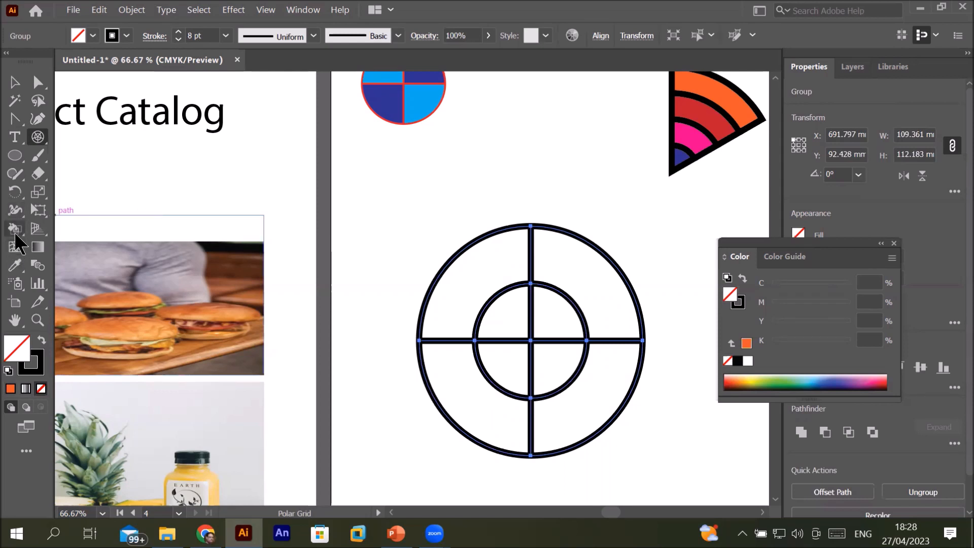
# Merge the four inner quarters of the polar grid into a single centre circle with the Shape Builder.
pyautogui.click(18, 209)
pyautogui.click(19, 227)
pyautogui.click(64, 228)
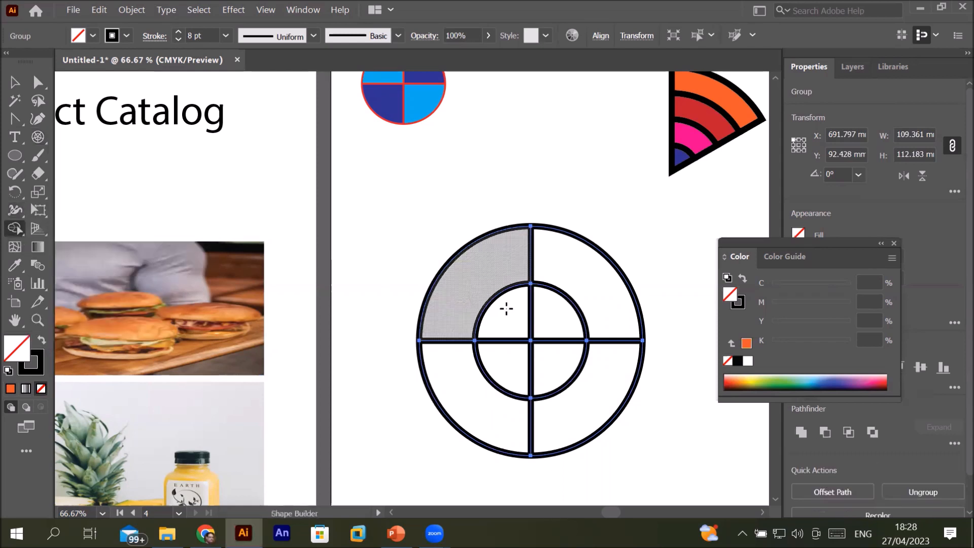
pyautogui.moveTo(540, 311)
pyautogui.mouseDown()
pyautogui.moveTo(509, 333)
pyautogui.moveTo(516, 351)
pyautogui.moveTo(532, 358)
pyautogui.moveTo(550, 342)
pyautogui.moveTo(531, 327)
pyautogui.mouseUp()
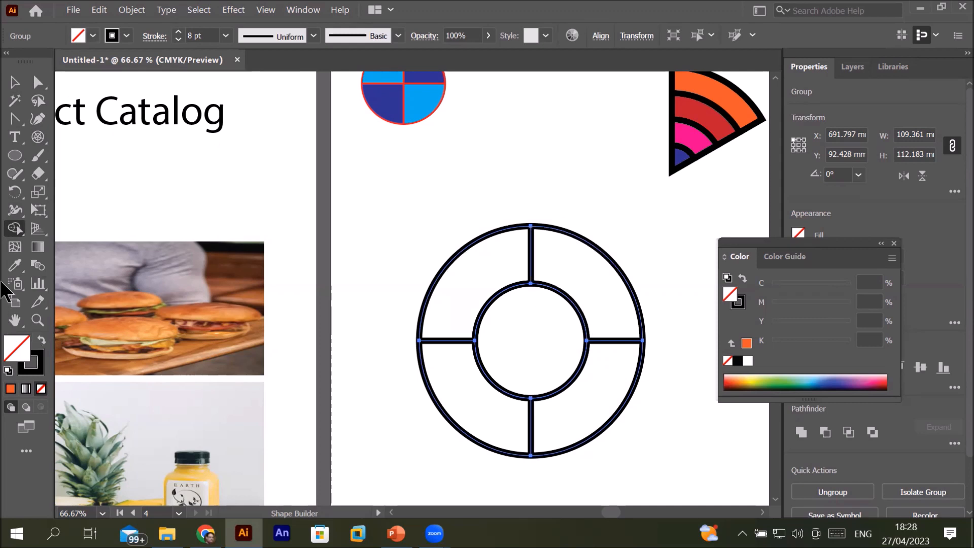
# Live Paint the ring's upper-left segment black, the lower-right segment 60% grey and the upper-right segment 40% grey.
pyautogui.moveTo(13, 231)
pyautogui.mouseDown()
pyautogui.moveTo(44, 256)
pyautogui.moveTo(76, 263)
pyautogui.moveTo(86, 246)
pyautogui.mouseUp()
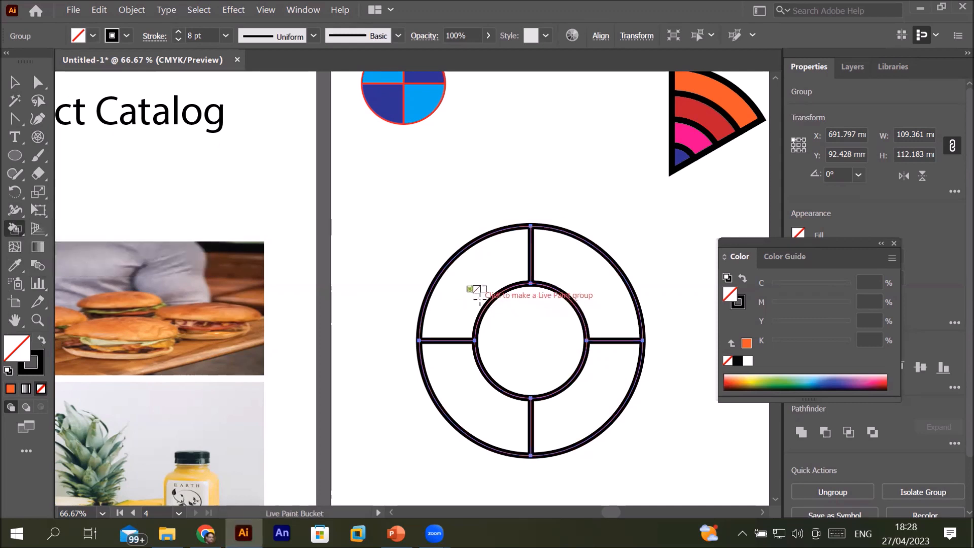
pyautogui.press('Right')
pyautogui.press('Right')
pyautogui.click(479, 297)
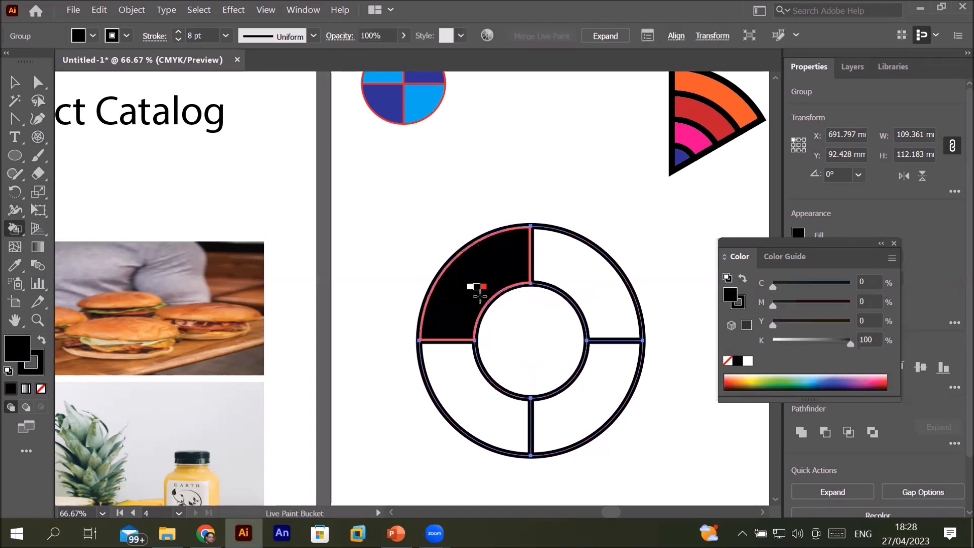
pyautogui.press('Right')
pyautogui.press('Right')
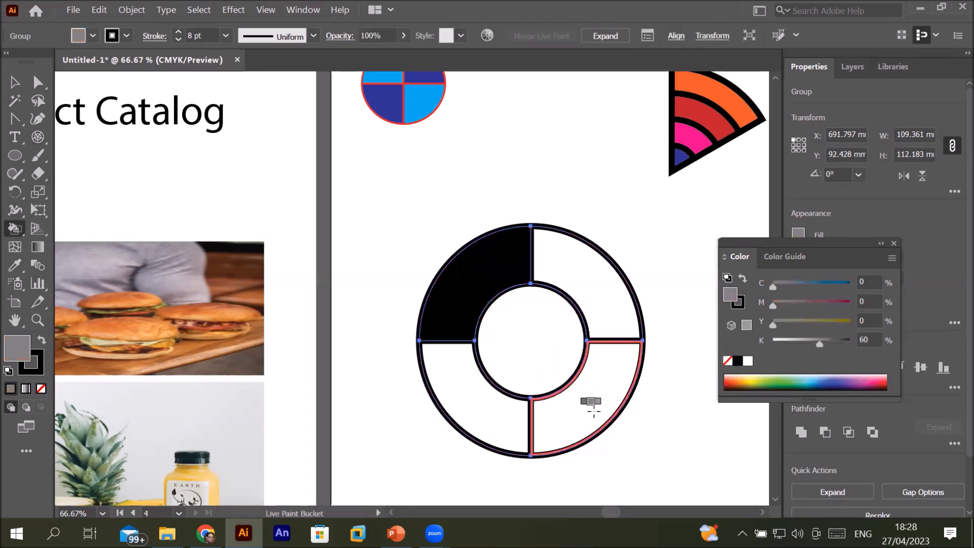
pyautogui.click(593, 412)
pyautogui.press('Right')
pyautogui.press('Right')
pyautogui.click(586, 278)
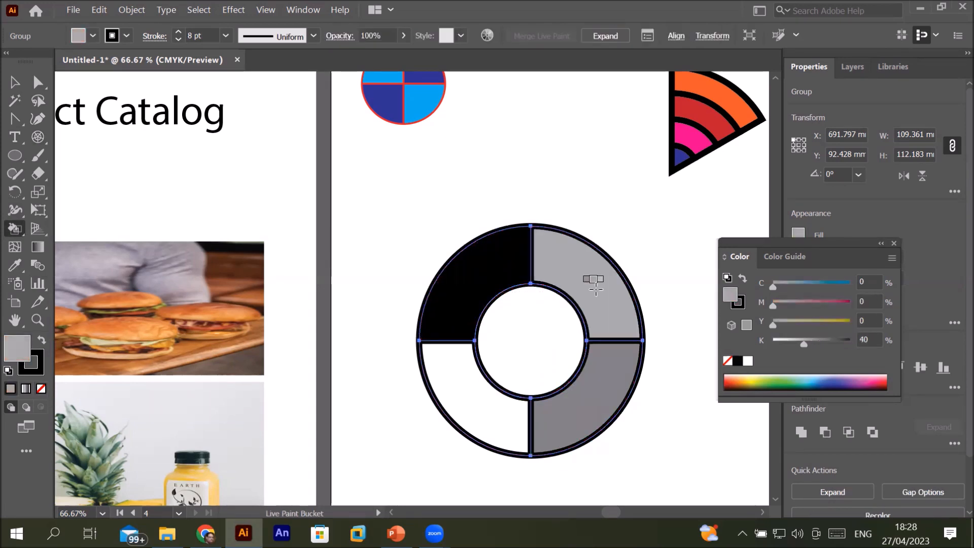
# Fill the ring's lower-left segment with a very light grey.
pyautogui.press('Right')
pyautogui.press('Right')
pyautogui.press('Right')
pyautogui.press('Right')
pyautogui.click(482, 401)
# Live Paint the ring's lower-left segment black and the centre circle bright red.
pyautogui.press('Left')
pyautogui.press('Left')
pyautogui.press('Left')
pyautogui.press('Left')
pyautogui.press('Left')
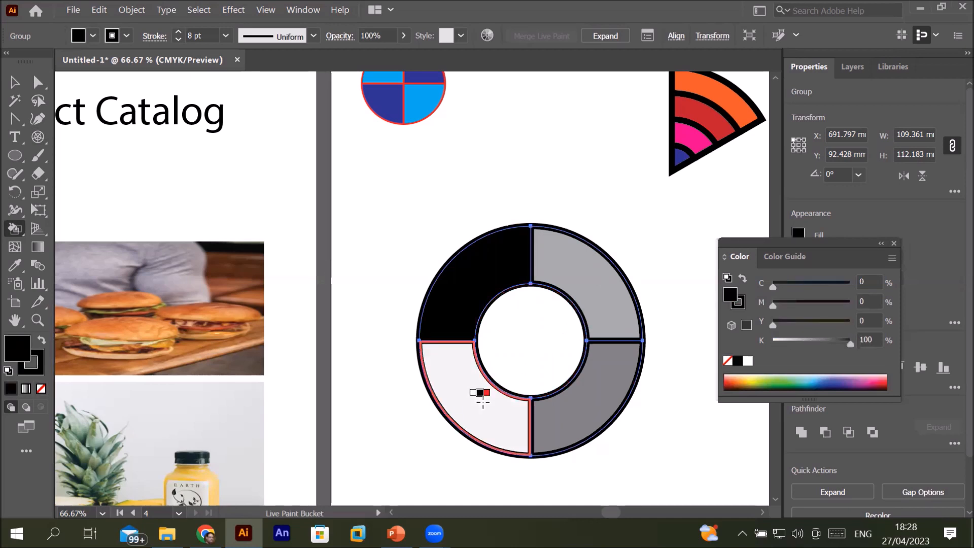
pyautogui.click(479, 394)
pyautogui.press('Right')
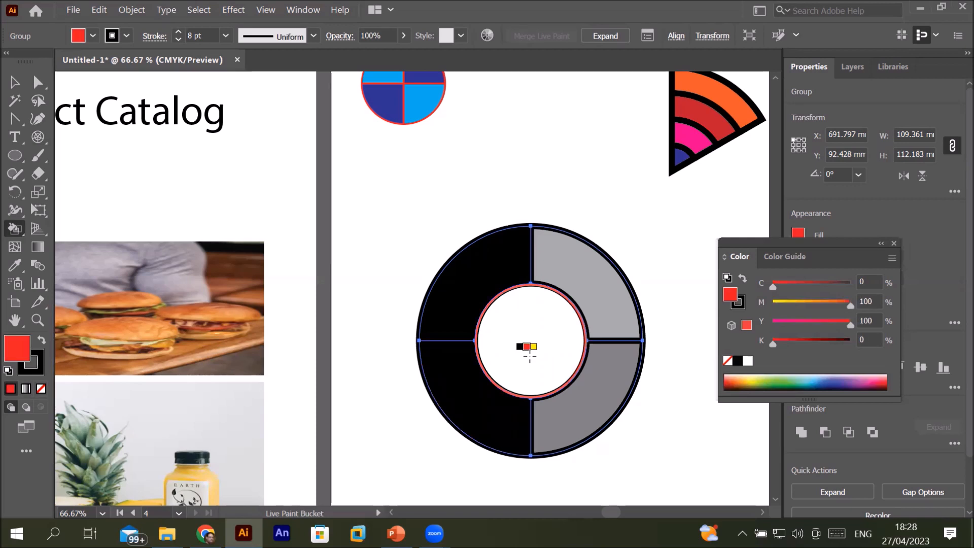
pyautogui.click(522, 343)
# Live Paint the ring's lower-left segment green, the upper-right segment dark blue and the lower-right segment dark red.
pyautogui.press('Right')
pyautogui.press('Right')
pyautogui.click(483, 411)
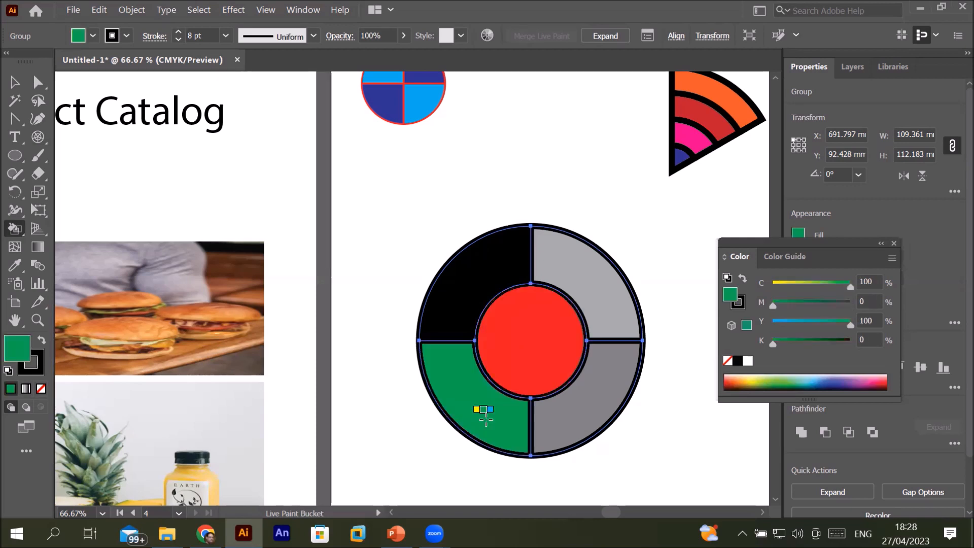
pyautogui.press('Right')
pyautogui.click(591, 289)
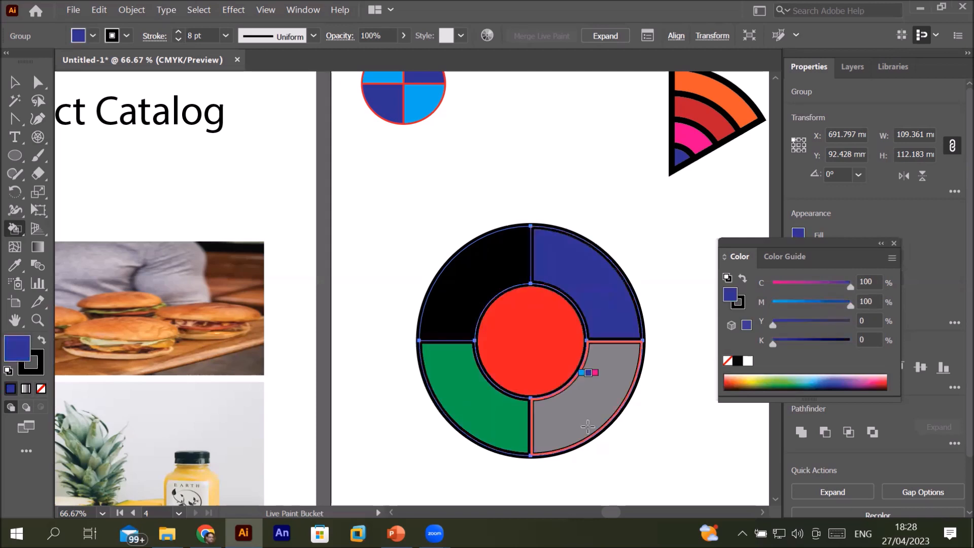
pyautogui.press('Right')
pyautogui.click(589, 415)
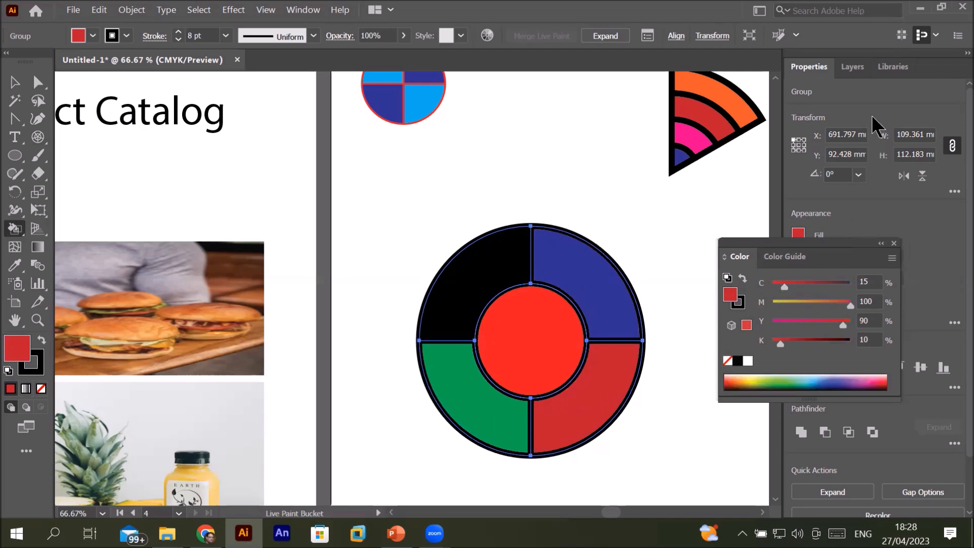
# Show the Swatches panel and dock it beside the Properties panel, keeping the whole ring in view.
pyautogui.click(312, 10)
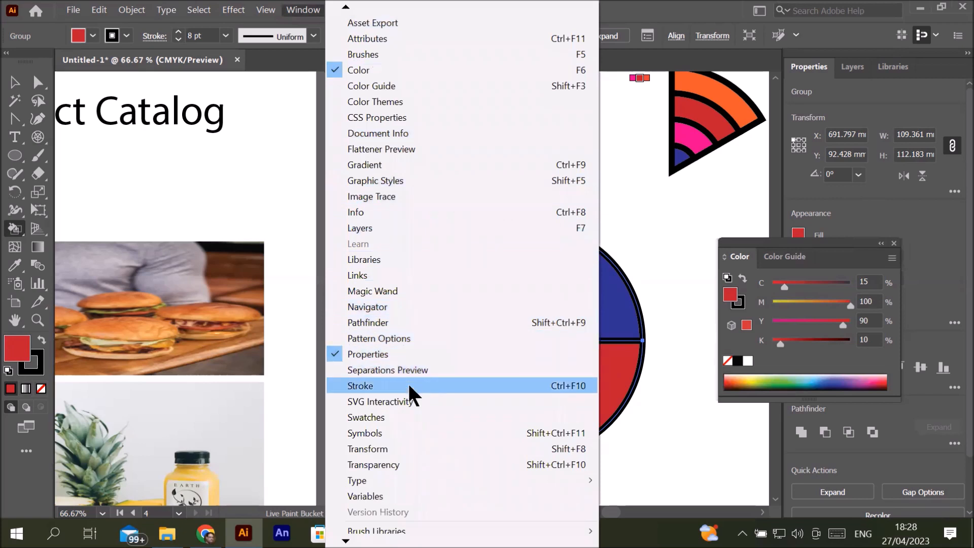
pyautogui.click(400, 417)
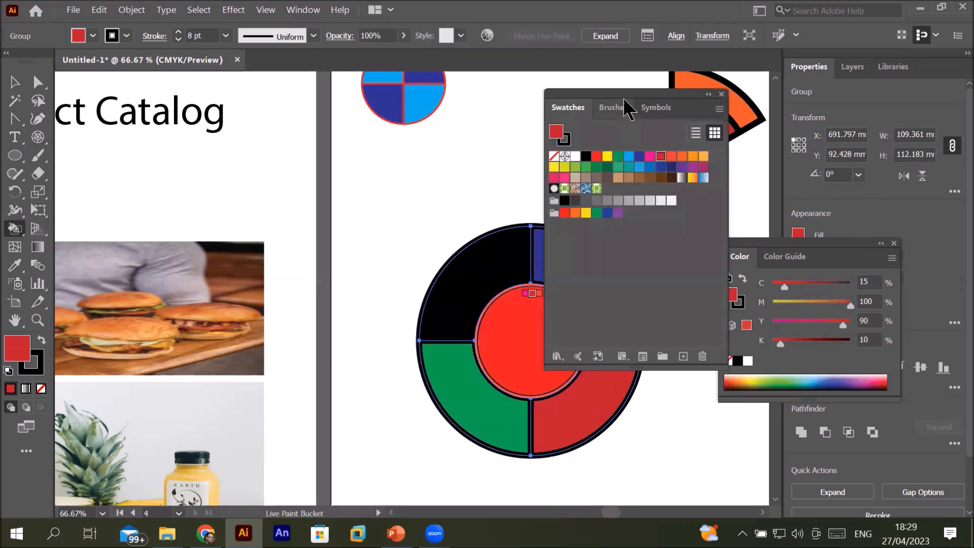
pyautogui.moveTo(626, 100); pyautogui.dragTo(768, 60)
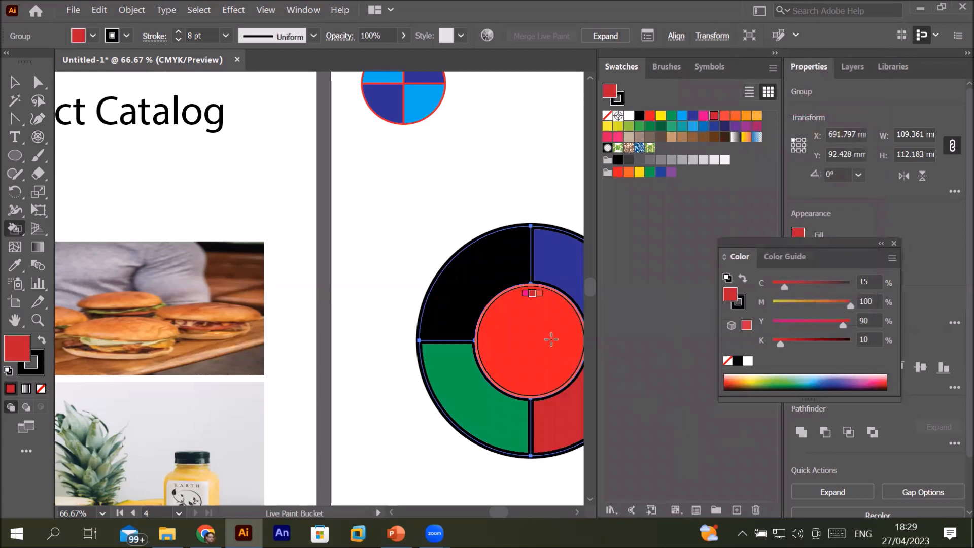
pyautogui.press('space')
pyautogui.moveTo(456, 224); pyautogui.dragTo(197, 184)
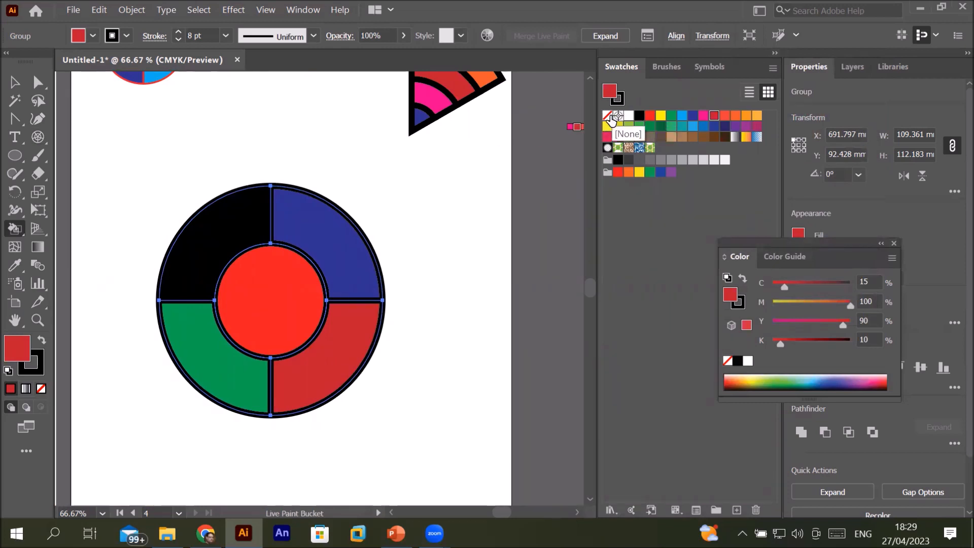
# Choose the None, red and dark blue swatches in turn, and cycle the Live Paint colour through neighbouring swatches to magenta.
pyautogui.click(607, 116)
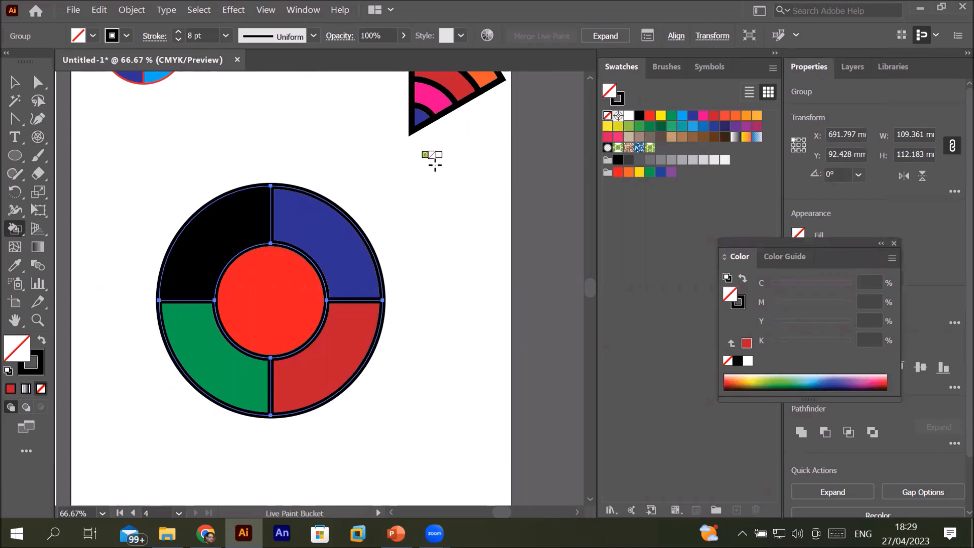
pyautogui.click(650, 115)
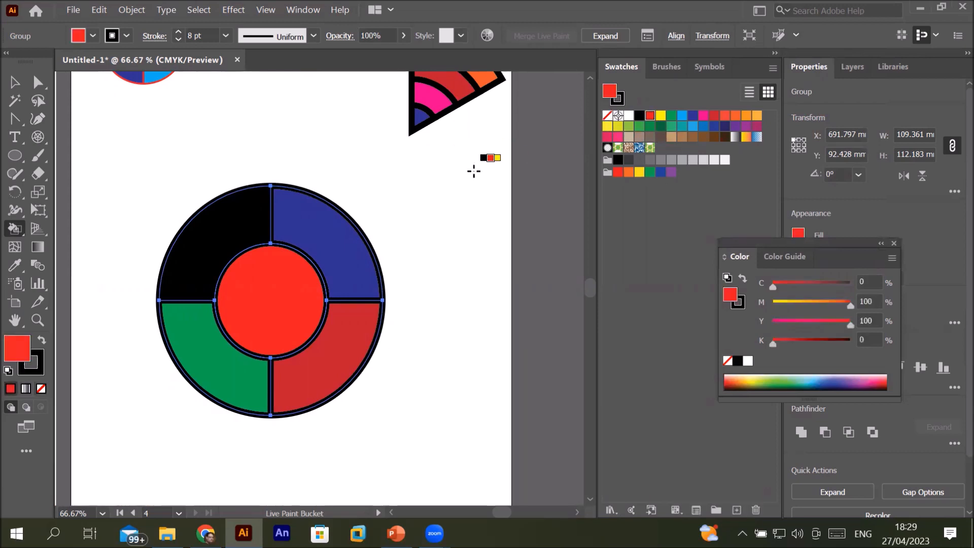
pyautogui.click(693, 117)
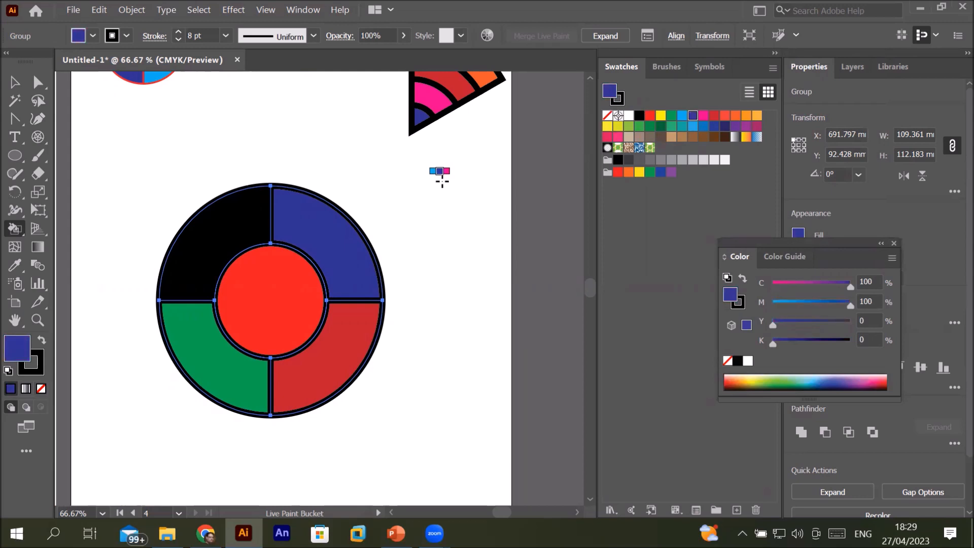
pyautogui.press('Left')
pyautogui.press('Left')
pyautogui.press('Left')
pyautogui.press('Left')
pyautogui.press('Left')
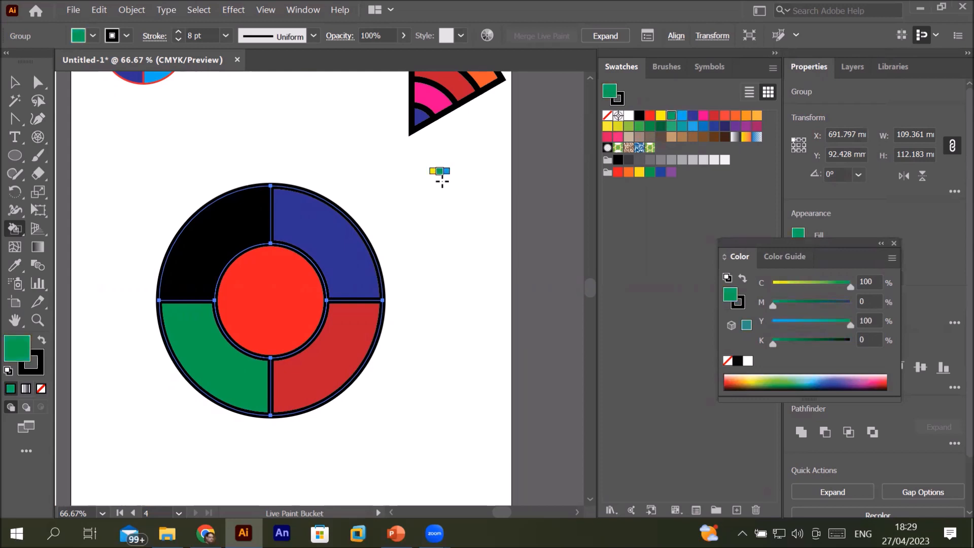
pyautogui.press('Left')
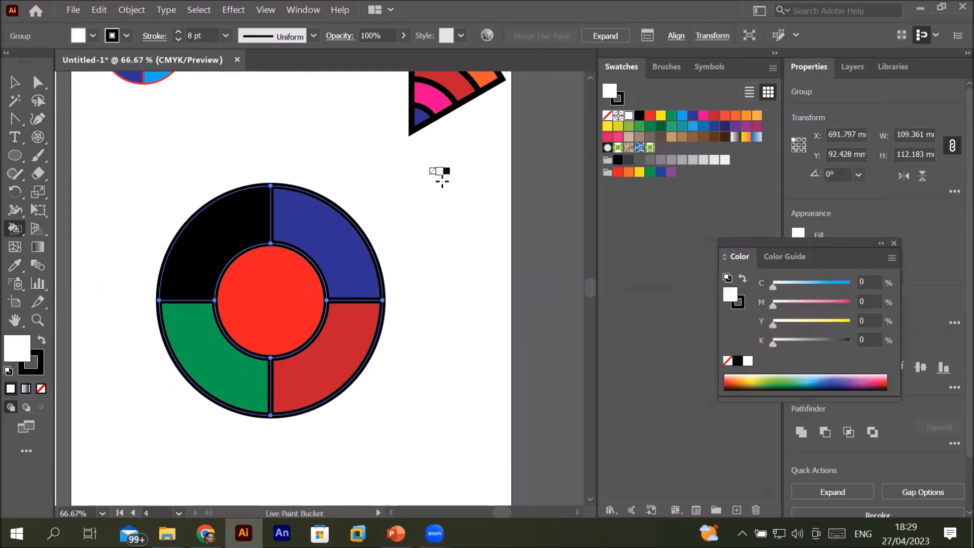
pyautogui.press('Right')
pyautogui.press('Right')
pyautogui.press('Right')
pyautogui.press('Right')
pyautogui.press('Right')
pyautogui.press('Right')
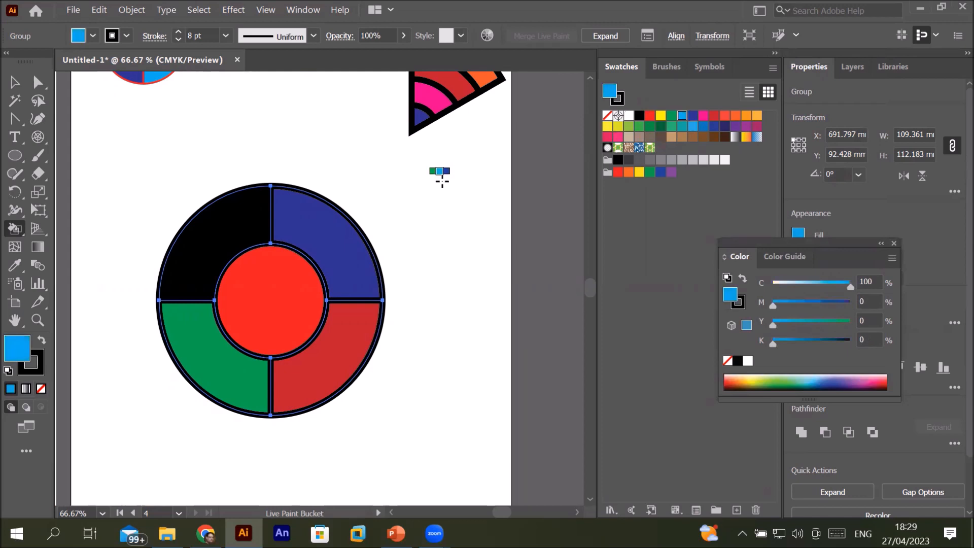
pyautogui.press('Right')
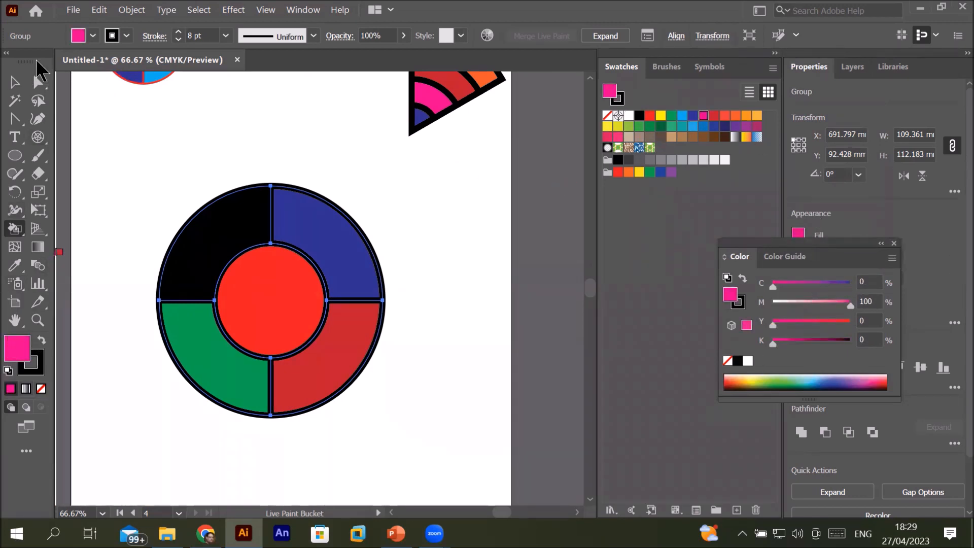
# Float the Tools panel over the canvas and cycle the Live Paint colour through the oranges and greens and back to dark red.
pyautogui.moveTo(37, 58); pyautogui.dragTo(98, 74)
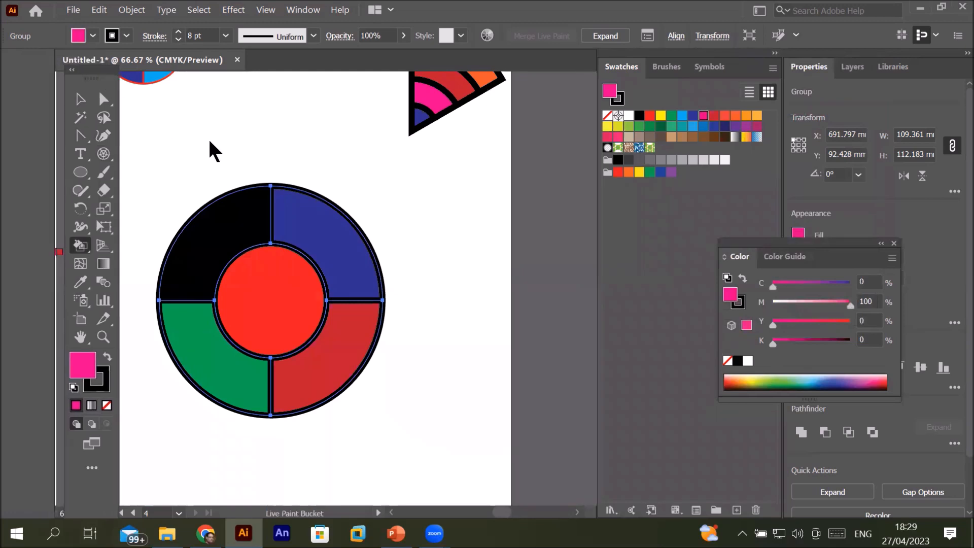
pyautogui.press('Right')
pyautogui.press('Right')
pyautogui.press('Right')
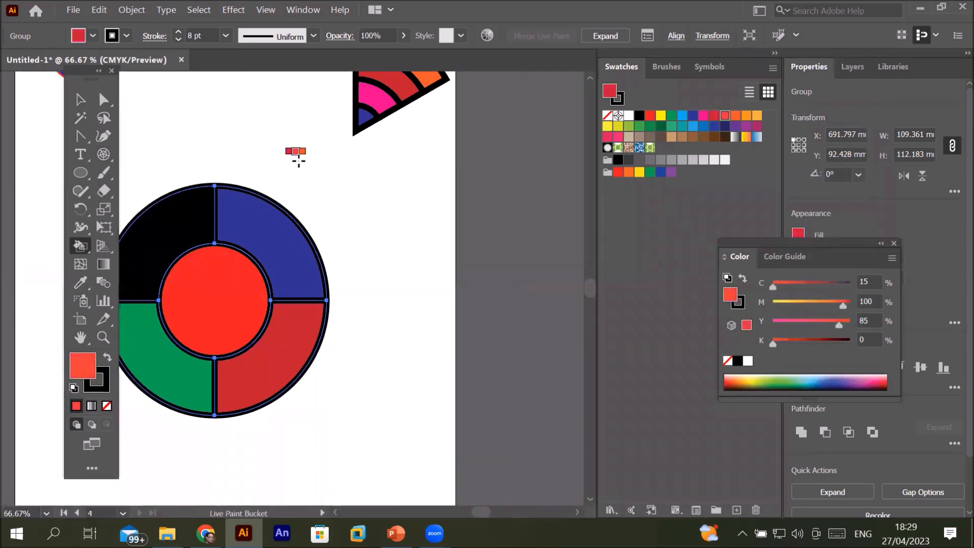
pyautogui.press('Right')
pyautogui.press('Right')
pyautogui.press('Right')
pyautogui.press('Right')
pyautogui.press('Right')
pyautogui.press('Right')
pyautogui.press('Right')
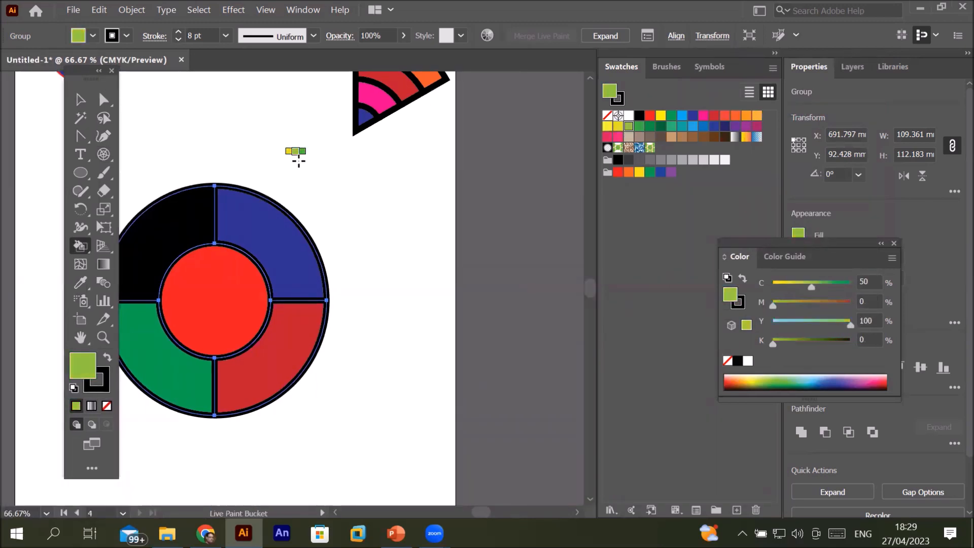
pyautogui.press('Right')
pyautogui.press('Right')
pyautogui.press('Right')
pyautogui.press('Left')
pyautogui.press('Left')
pyautogui.press('Left')
pyautogui.press('Left')
pyautogui.press('Left')
pyautogui.press('Left')
pyautogui.press('Left')
pyautogui.press('Left')
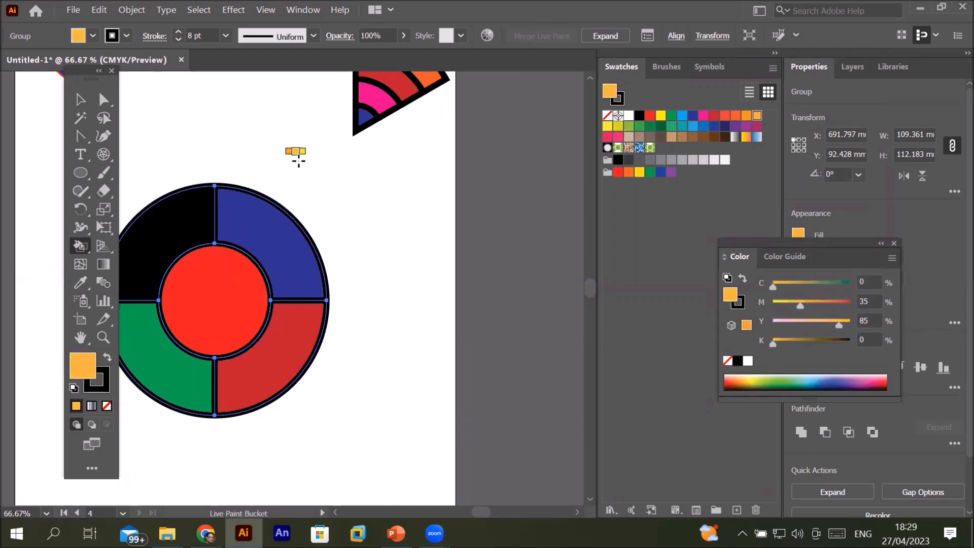
pyautogui.press('Left')
pyautogui.press('Left')
pyautogui.press('Left')
pyautogui.press('Left')
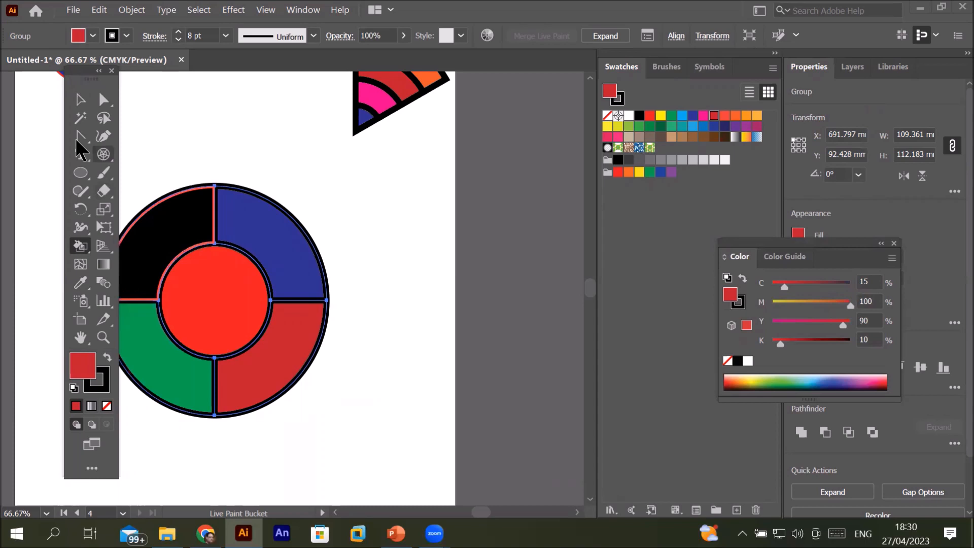
# Undo the ring's Live Paint fills back to the unfilled black outline with four dividers and a centre circle.
pyautogui.click(80, 99)
pyautogui.click(226, 238)
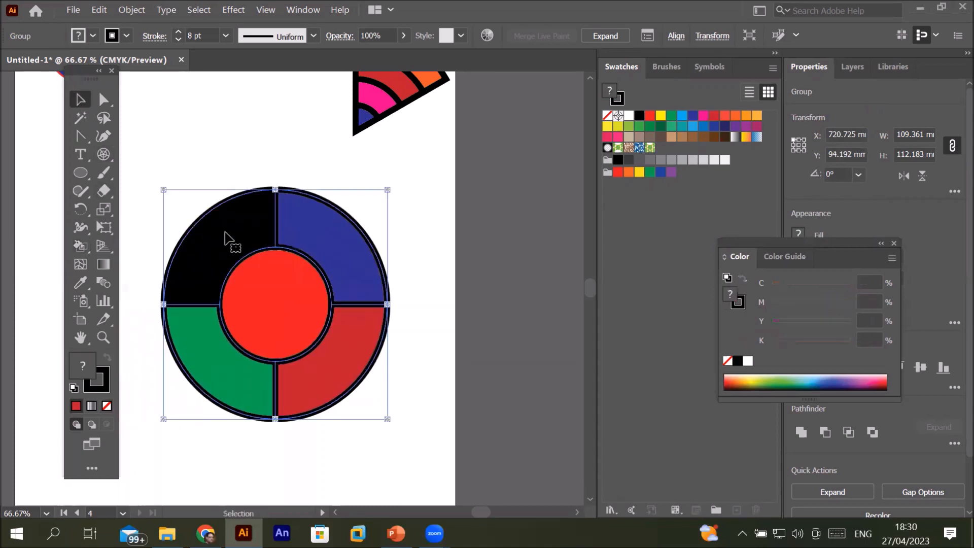
pyautogui.hotkey('ctrl', 'z')
pyautogui.hotkey('ctrl', 'z')
pyautogui.hotkey('ctrl', 'z')
pyautogui.hotkey('ctrl', 'z')
pyautogui.hotkey('ctrl', 'z')
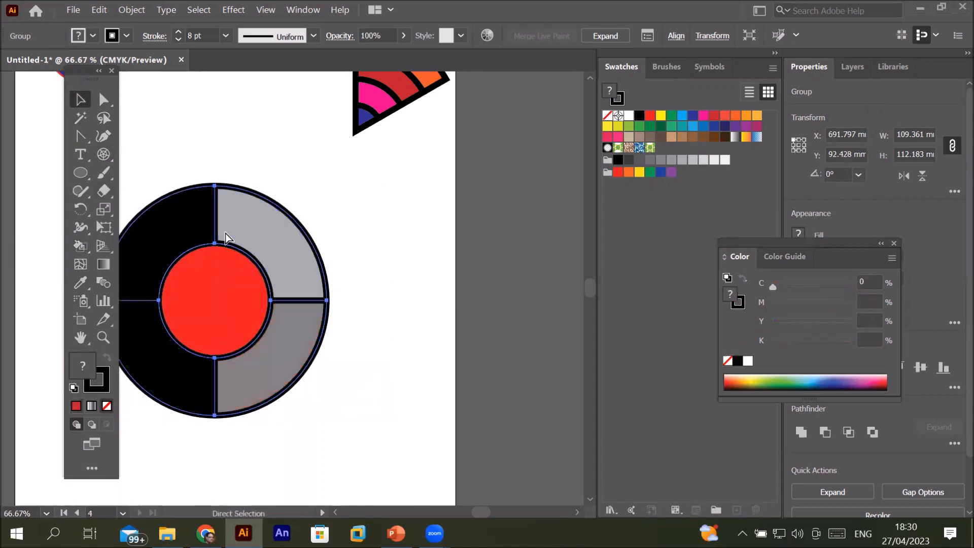
pyautogui.hotkey('ctrl', 'z')
pyautogui.hotkey('ctrl', 'z')
pyautogui.hotkey('ctrl', 'z')
pyautogui.hotkey('ctrl', 'z')
pyautogui.hotkey('ctrl', 'z')
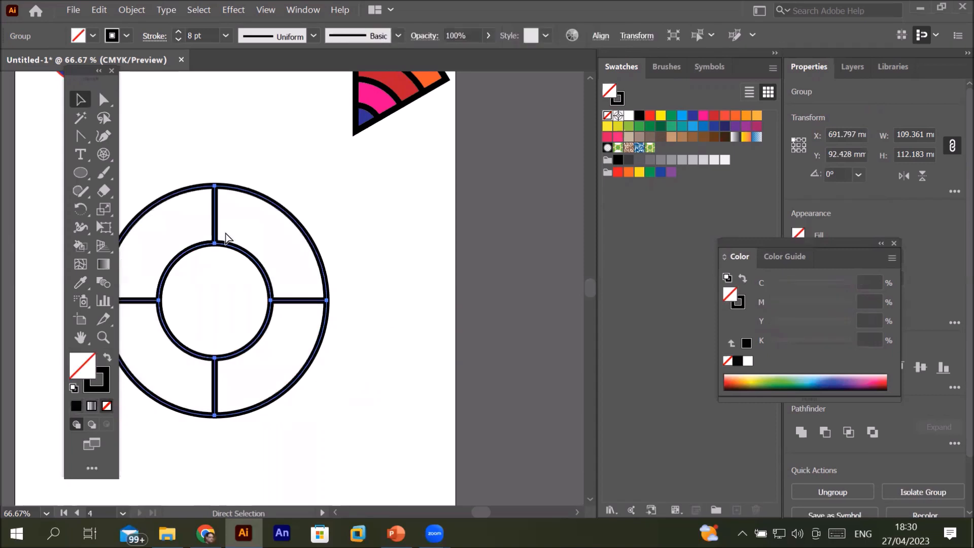
# Expand the fill and stroke of the outlined ring and apply the Trim pathfinder to it.
pyautogui.hscroll(-5, 338, 493)
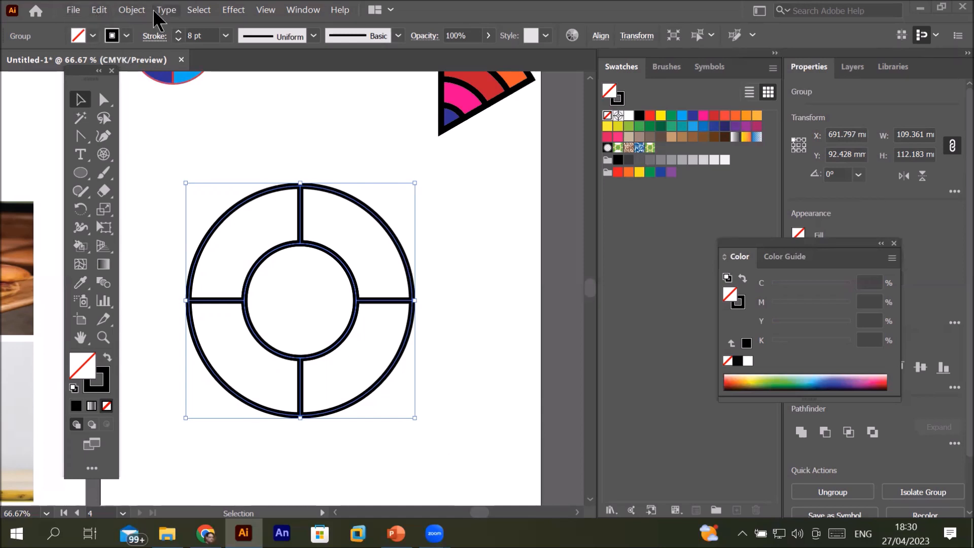
pyautogui.click(138, 7)
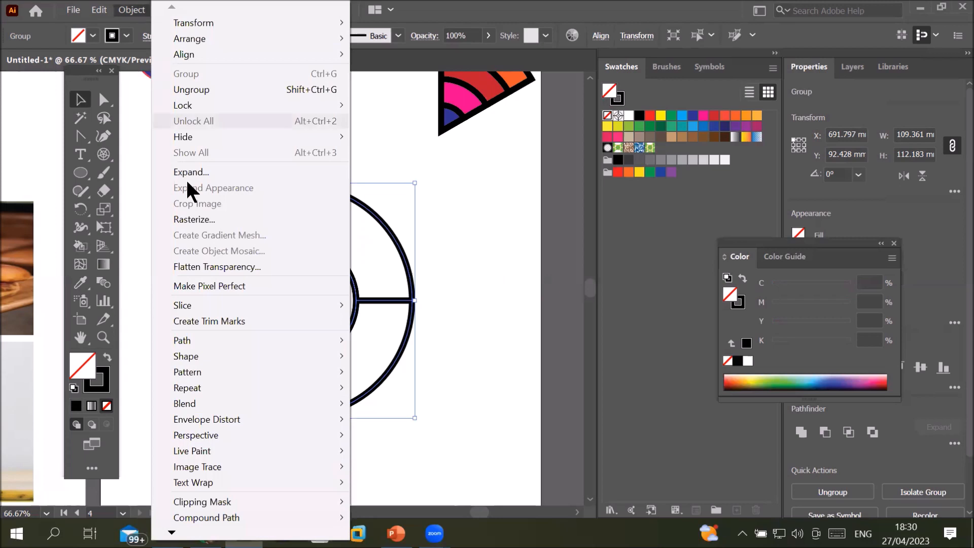
pyautogui.click(195, 172)
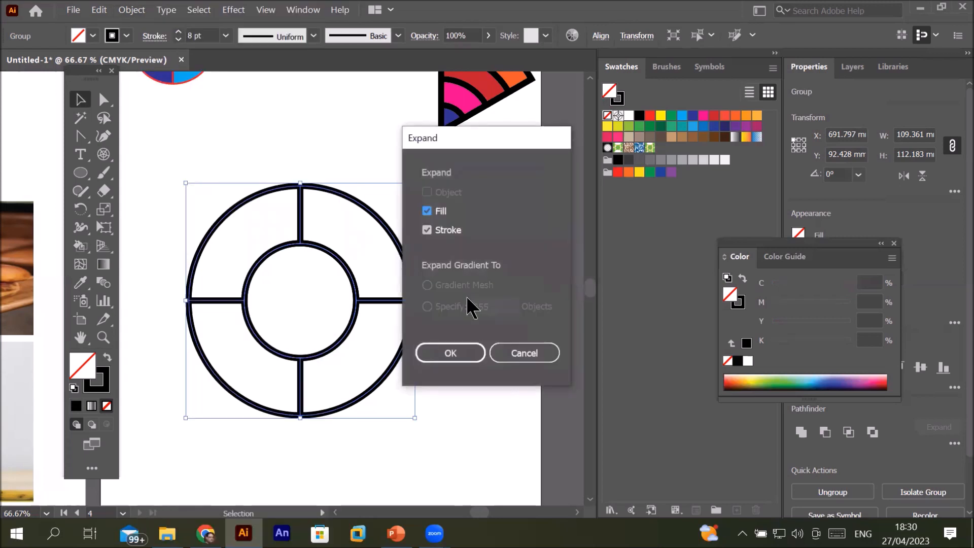
pyautogui.click(446, 345)
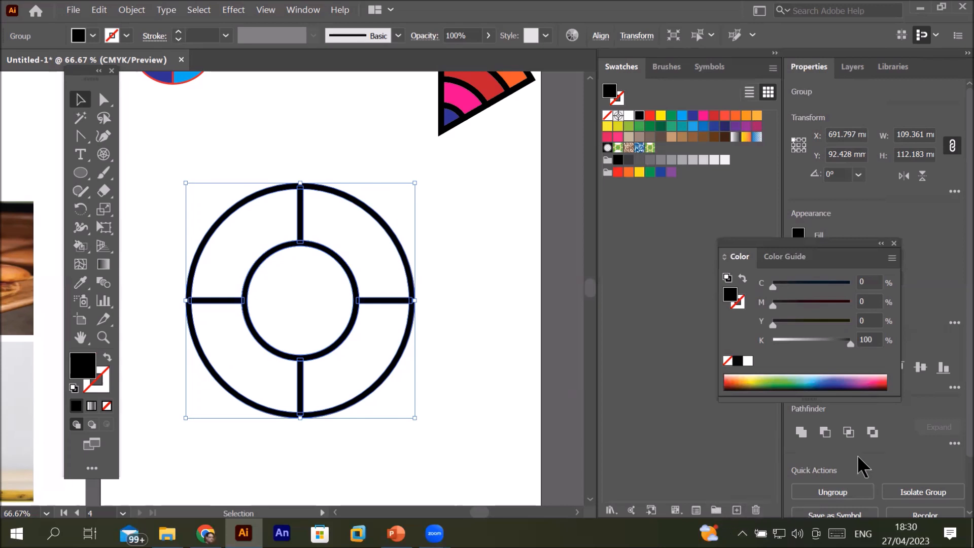
pyautogui.click(954, 445)
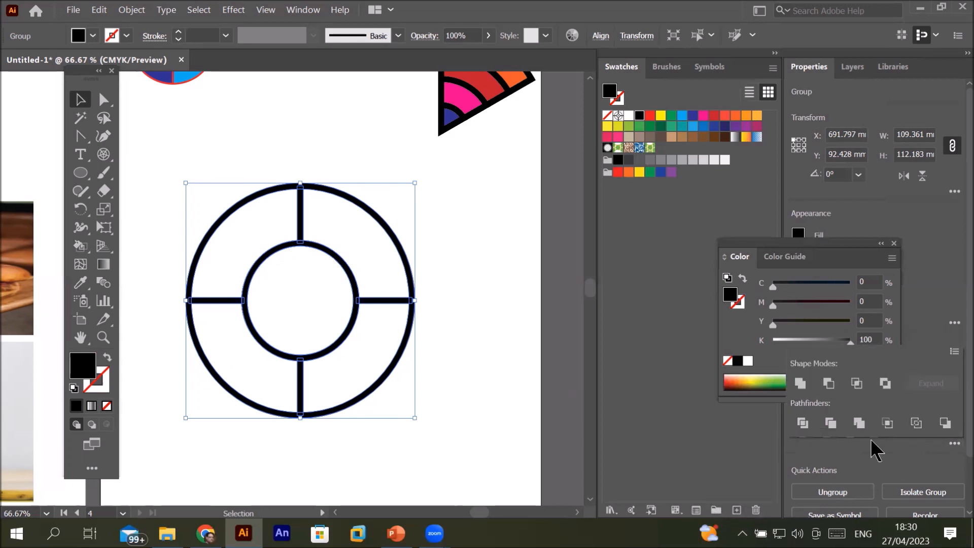
pyautogui.click(830, 424)
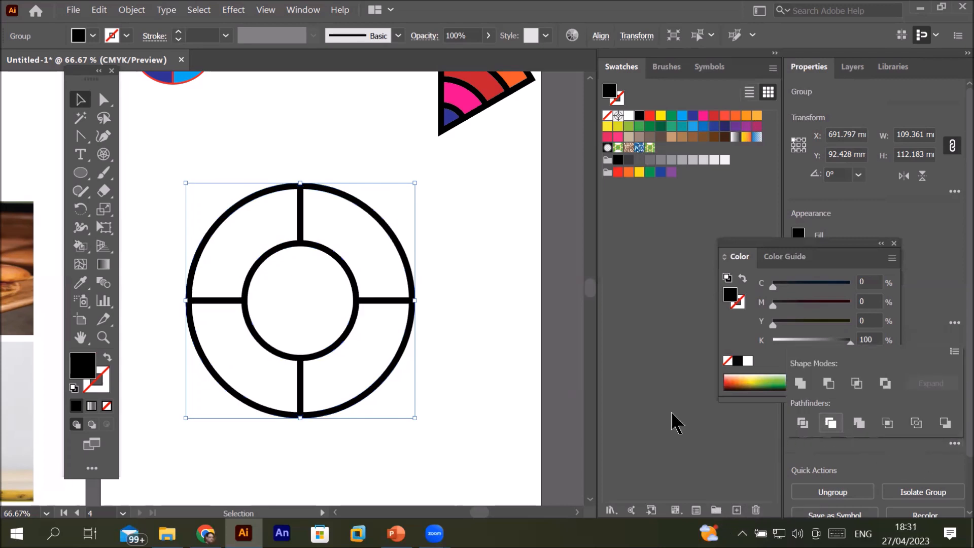
# Ungroup the trimmed ring into its separate circles and dividers.
pyautogui.click(318, 206)
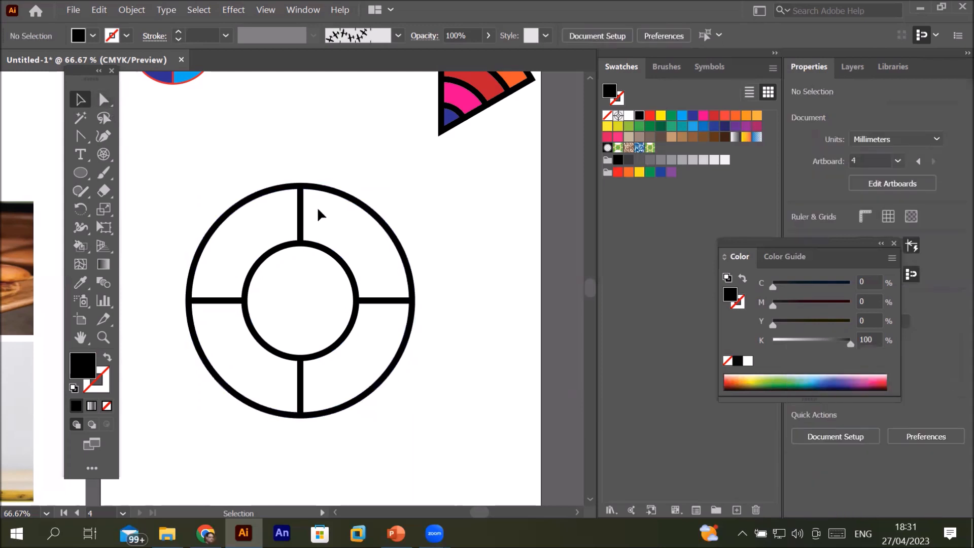
pyautogui.click(344, 195)
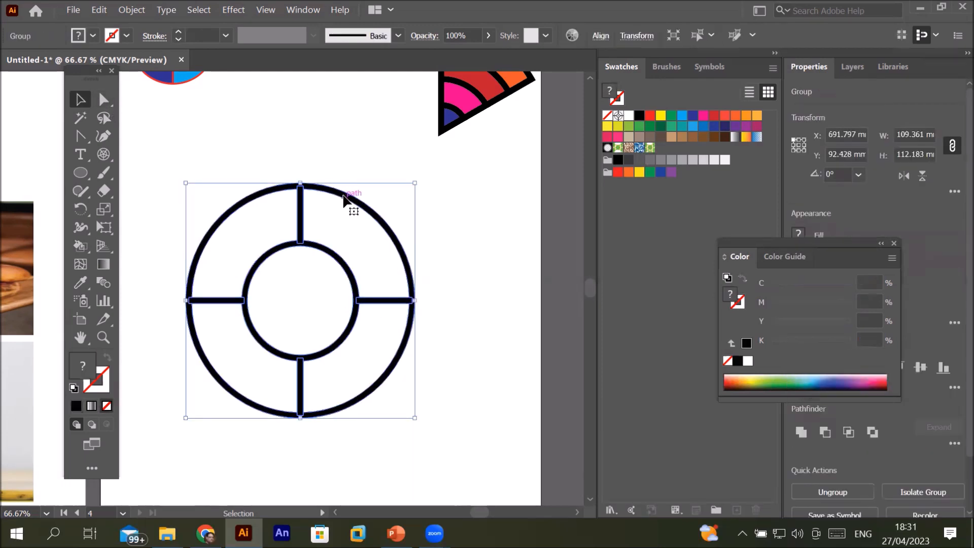
pyautogui.doubleClick(343, 196)
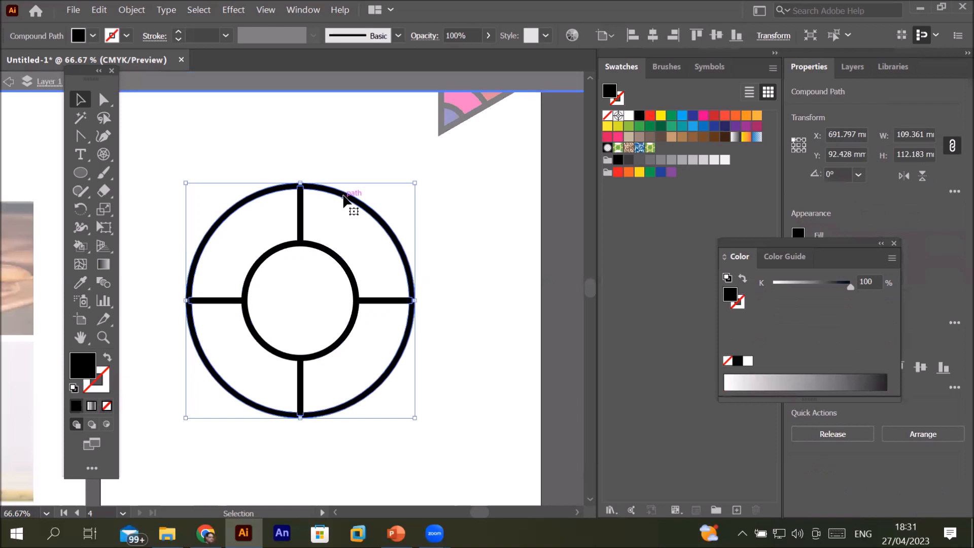
pyautogui.click(343, 195)
pyautogui.doubleClick(330, 221)
pyautogui.rightClick(306, 220)
pyautogui.click(306, 219)
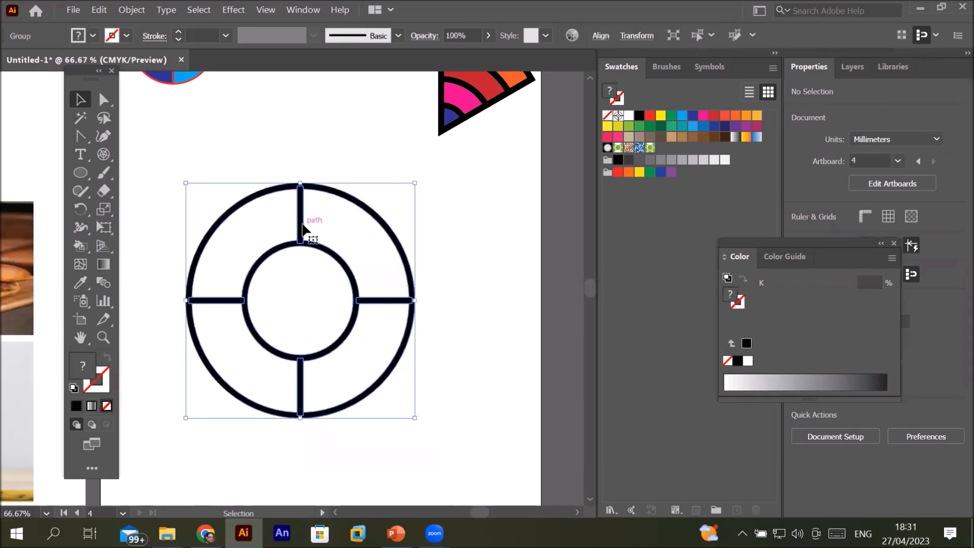
pyautogui.rightClick(304, 223)
pyautogui.click(343, 340)
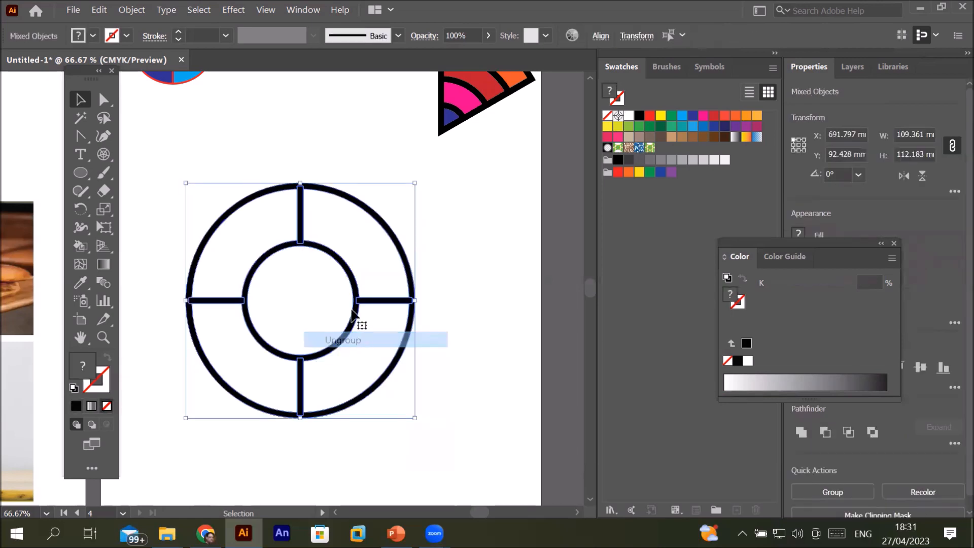
# Isolate the ungrouped ring's outer circle, dividers and inner circle one at a time to examine them as separate pieces.
pyautogui.click(455, 216)
pyautogui.click(394, 232)
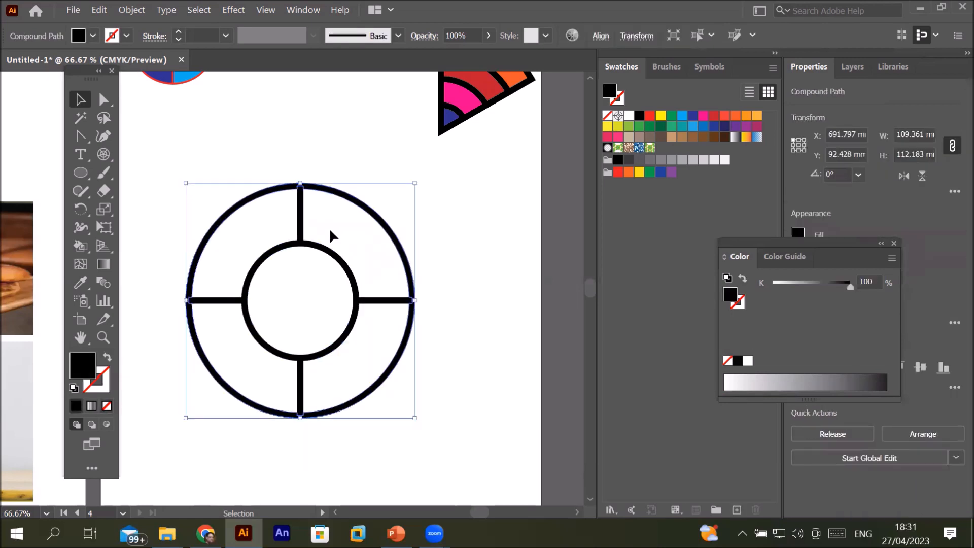
pyautogui.doubleClick(366, 208)
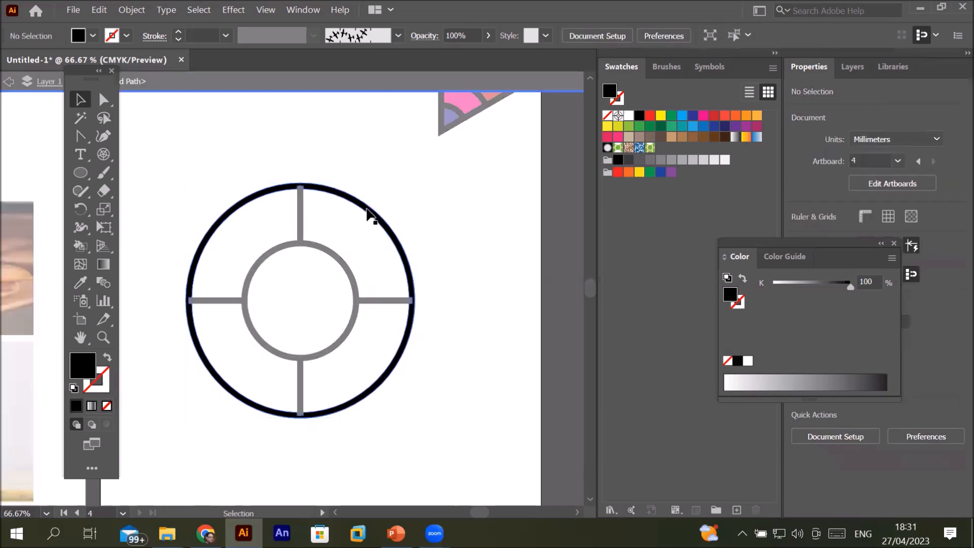
pyautogui.click(370, 211)
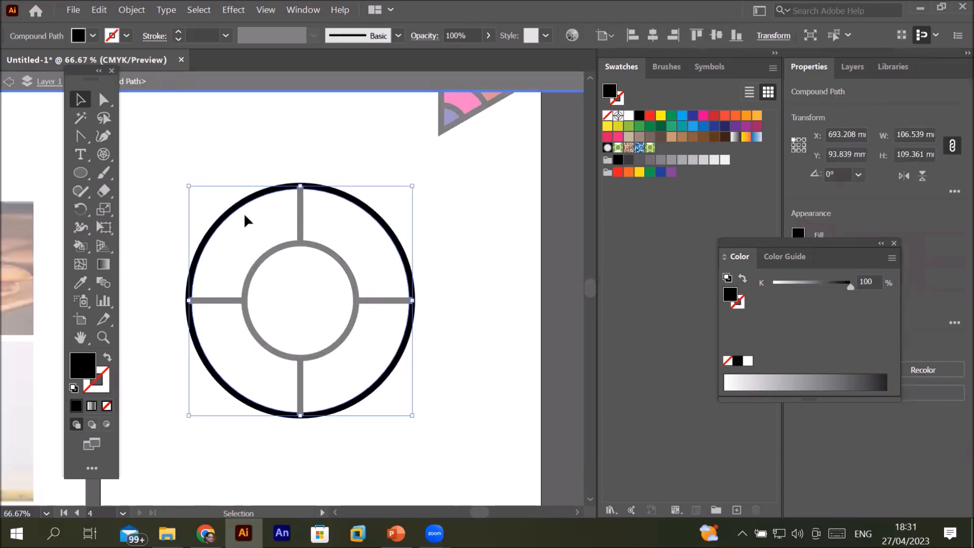
pyautogui.doubleClick(215, 300)
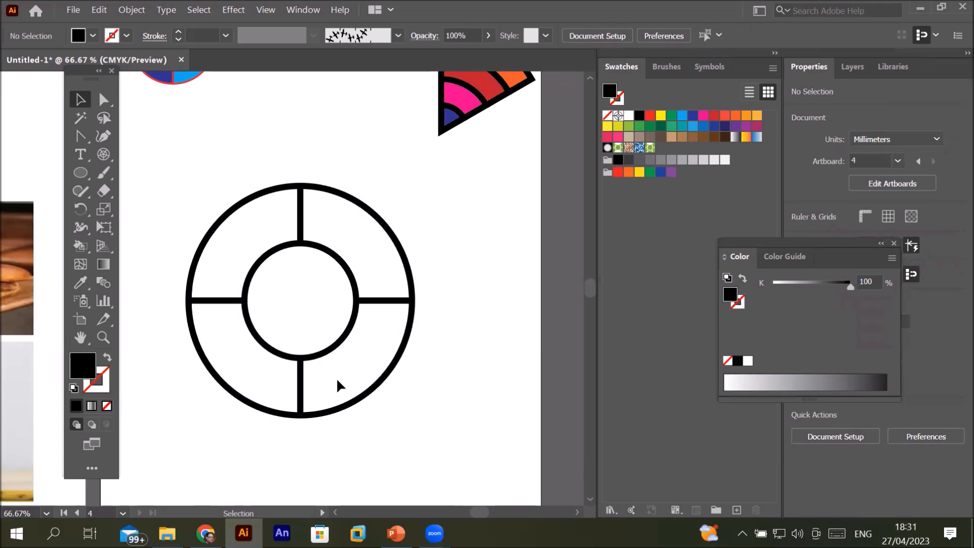
pyautogui.doubleClick(366, 300)
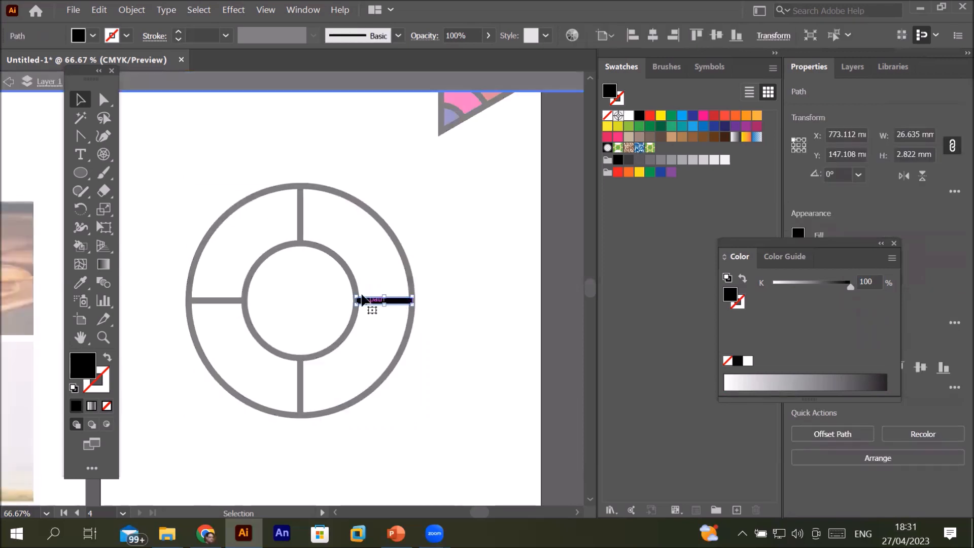
pyautogui.doubleClick(352, 280)
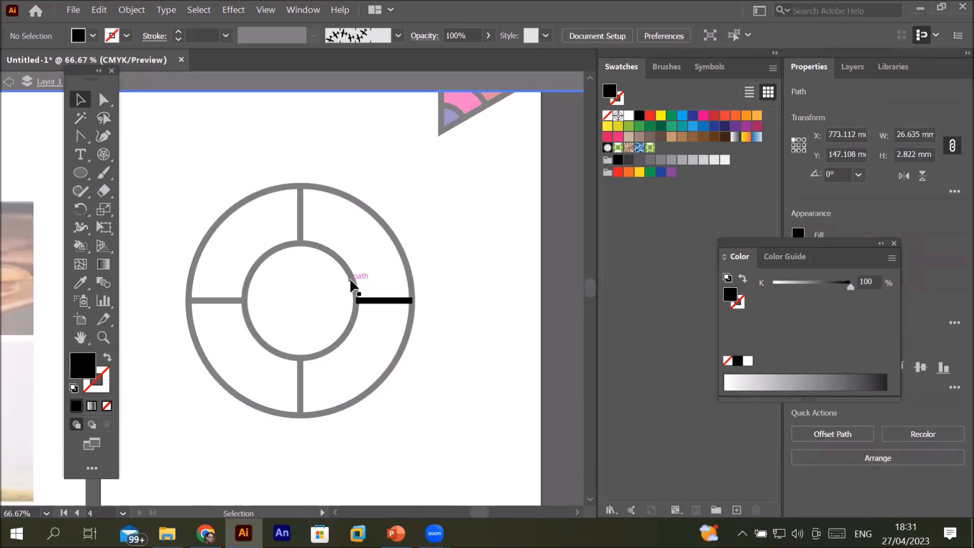
pyautogui.doubleClick(303, 211)
pyautogui.click(343, 196)
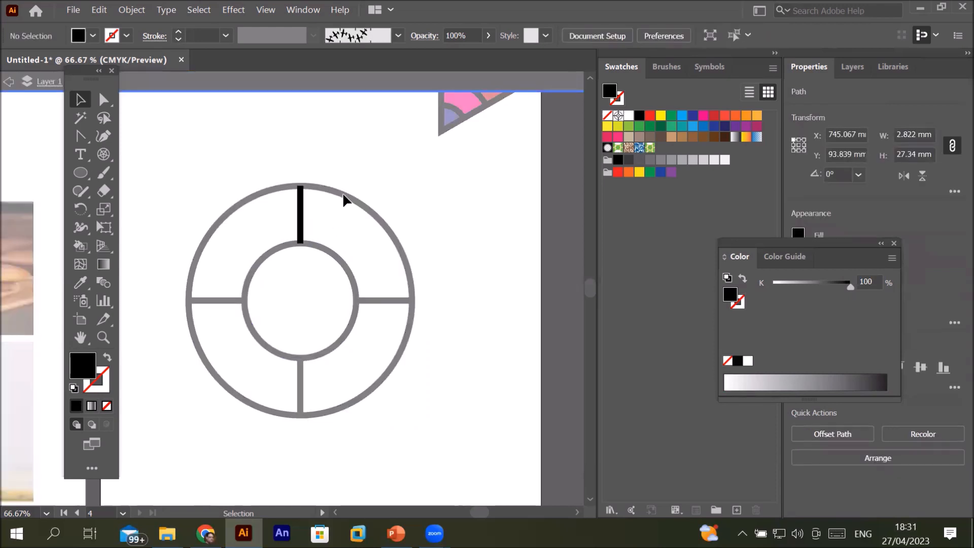
pyautogui.doubleClick(344, 199)
pyautogui.doubleClick(343, 199)
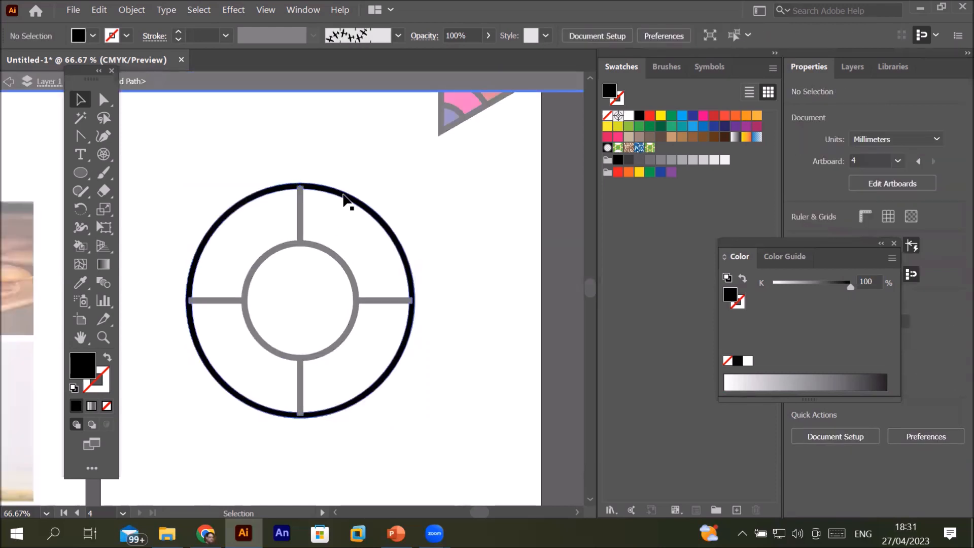
pyautogui.doubleClick(496, 354)
# Undo the ring's ungrouping, trim and expansion back to the stroked polar grid, and merge its centre segments with Shape Builder.
pyautogui.hotkey('ctrl', 'z')
pyautogui.hotkey('ctrl', 'z')
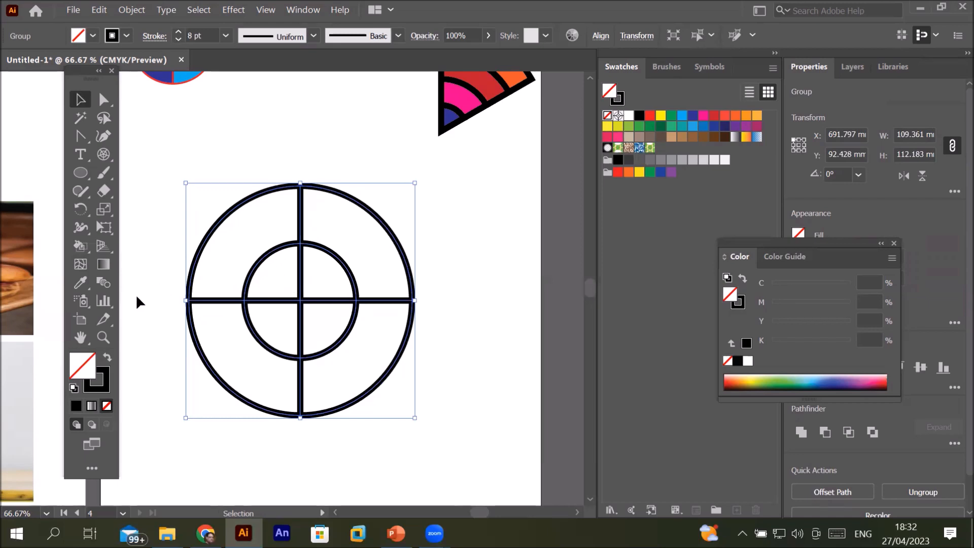
pyautogui.click(80, 245)
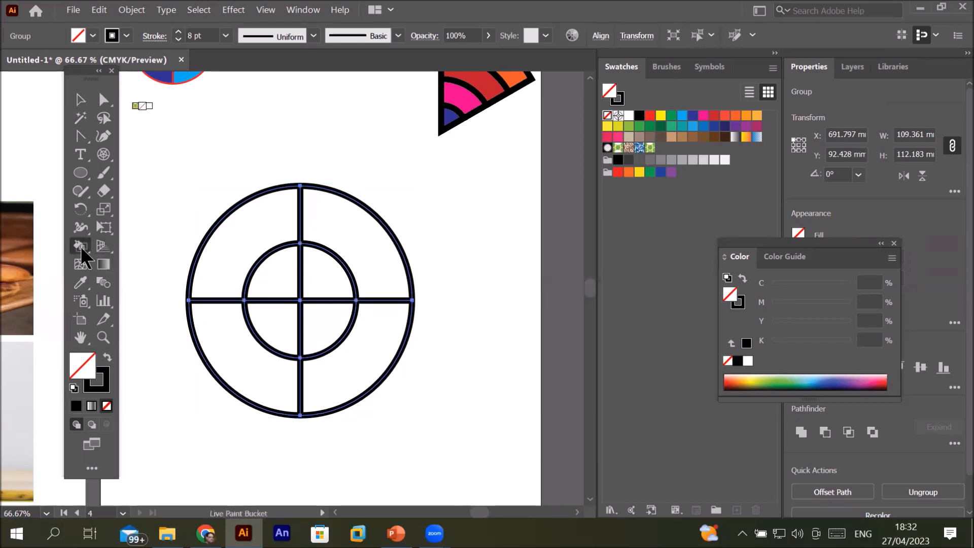
pyautogui.moveTo(81, 251); pyautogui.dragTo(140, 246)
pyautogui.moveTo(313, 266)
pyautogui.mouseDown()
pyautogui.moveTo(290, 275)
pyautogui.moveTo(287, 314)
pyautogui.moveTo(319, 315)
pyautogui.moveTo(330, 280)
pyautogui.mouseUp()
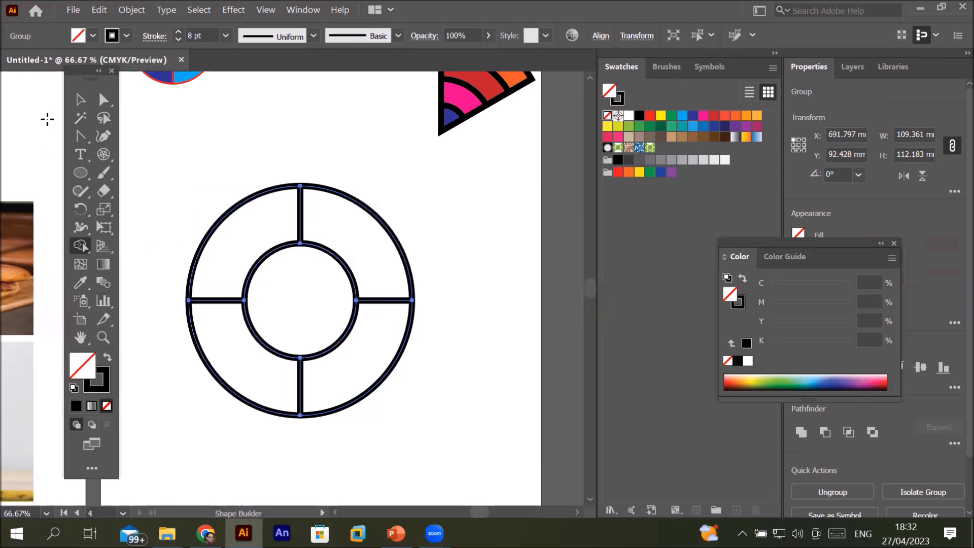
# Try to apply the Trim pathfinder to the unexpanded stroked ring, reselecting the ring for a second attempt.
pyautogui.click(80, 100)
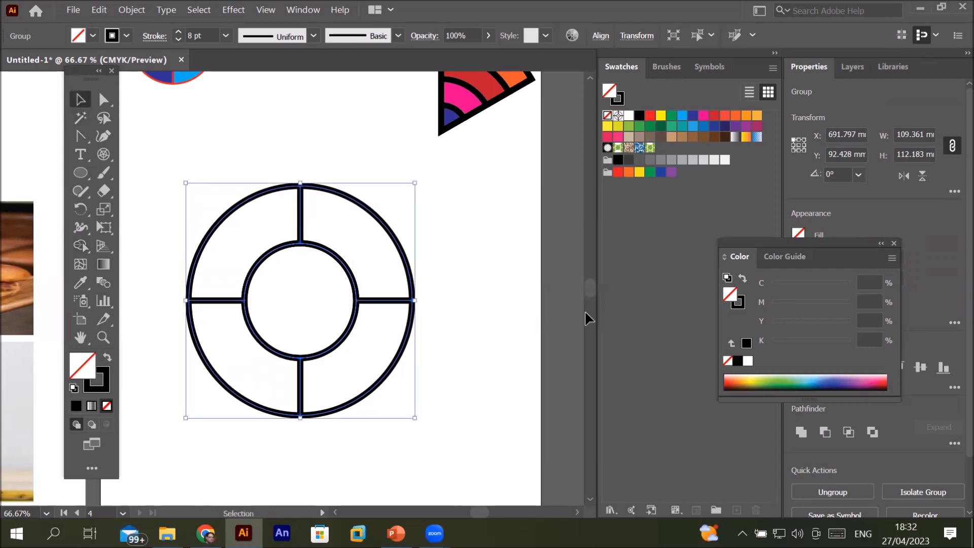
pyautogui.click(955, 443)
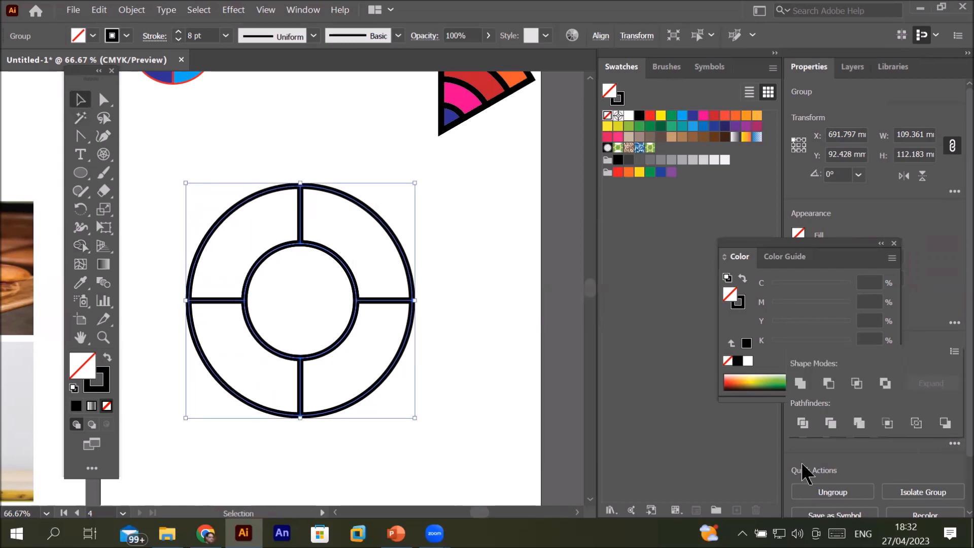
pyautogui.click(829, 425)
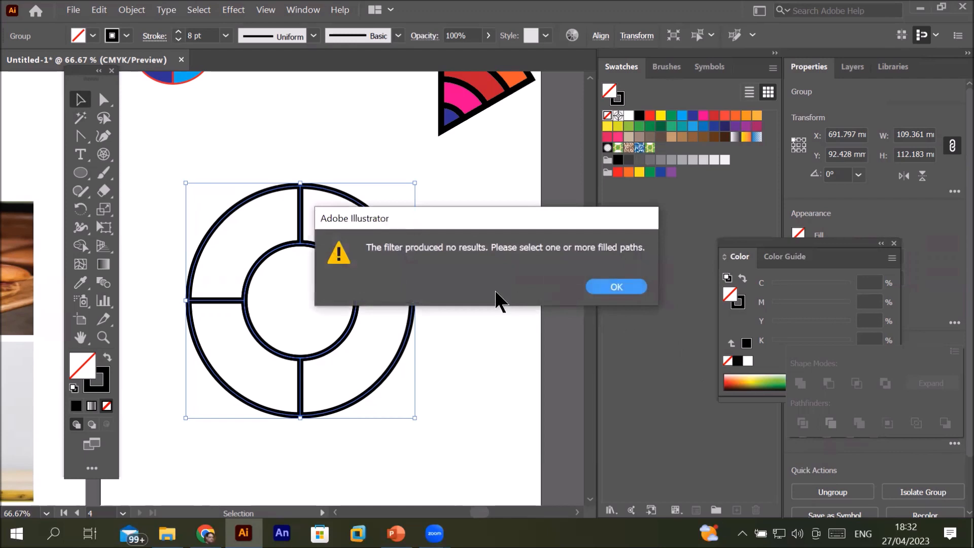
pyautogui.click(618, 285)
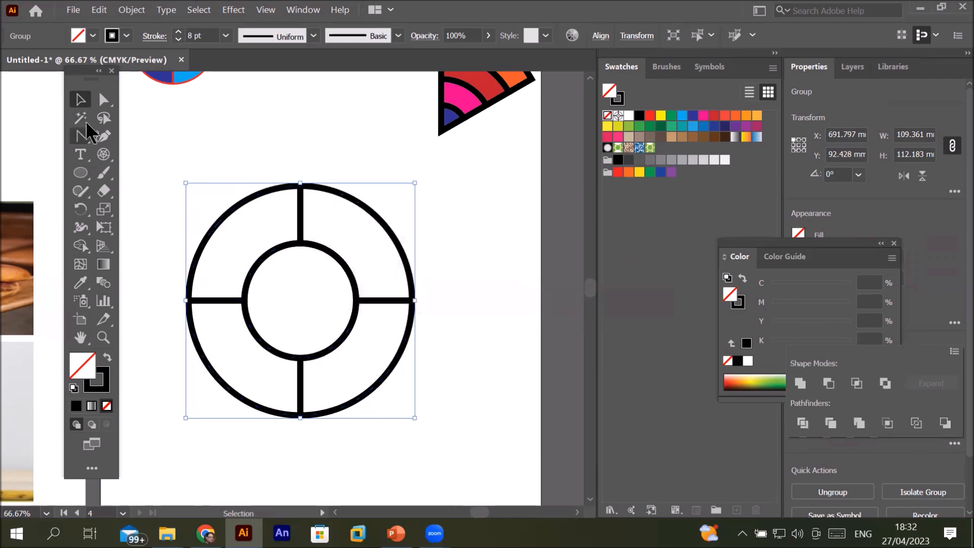
pyautogui.click(260, 162)
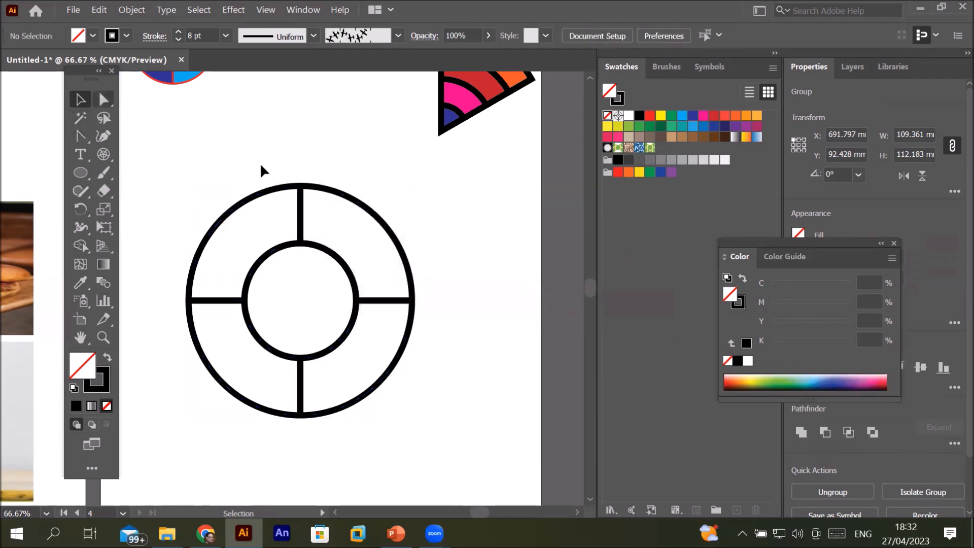
pyautogui.click(279, 196)
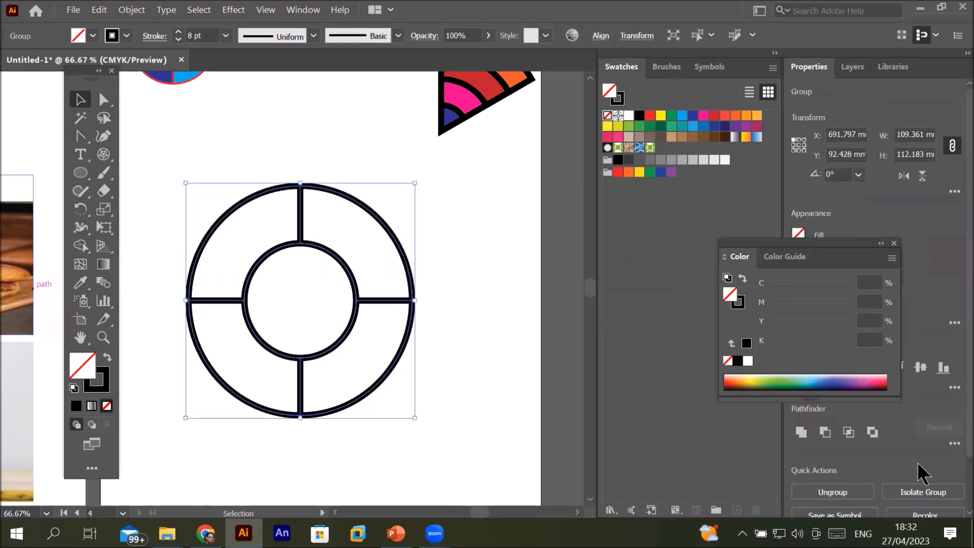
pyautogui.click(955, 442)
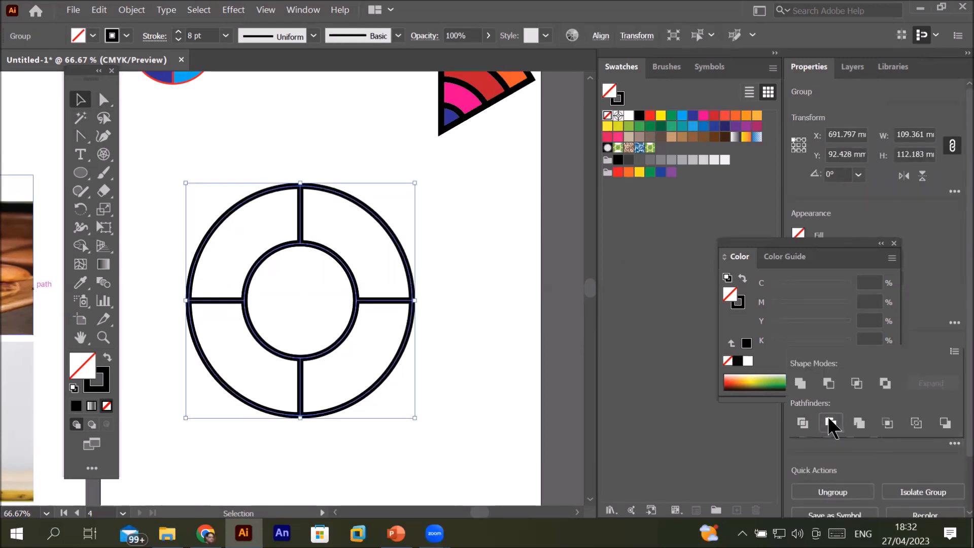
pyautogui.click(830, 422)
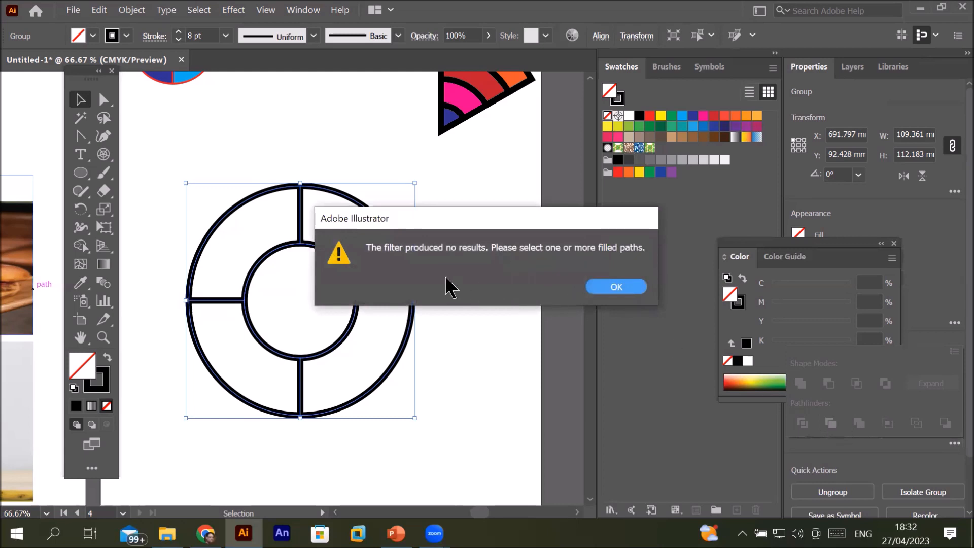
pyautogui.click(616, 287)
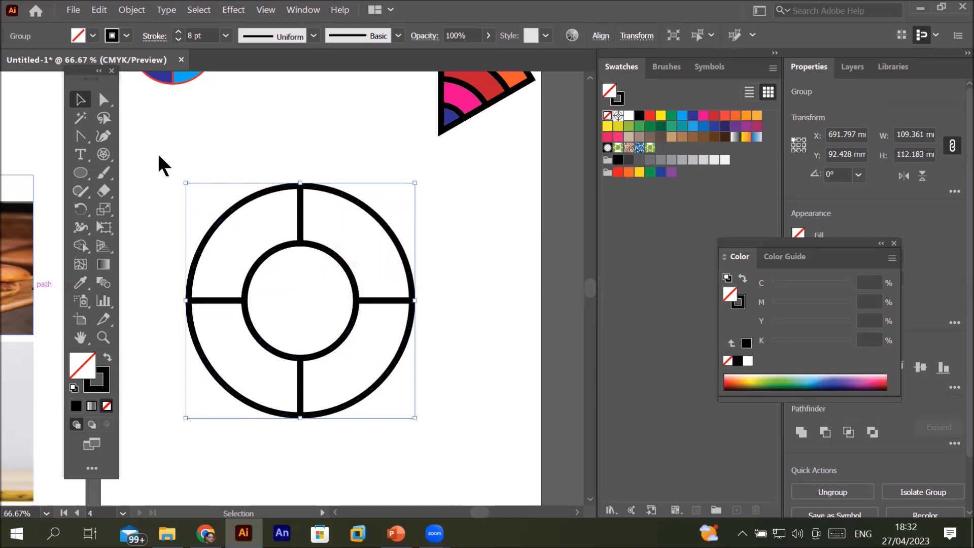
# Deselect the ring, reselect it as a whole with the Selection tool and try the Trim pathfinder again.
pyautogui.click(444, 438)
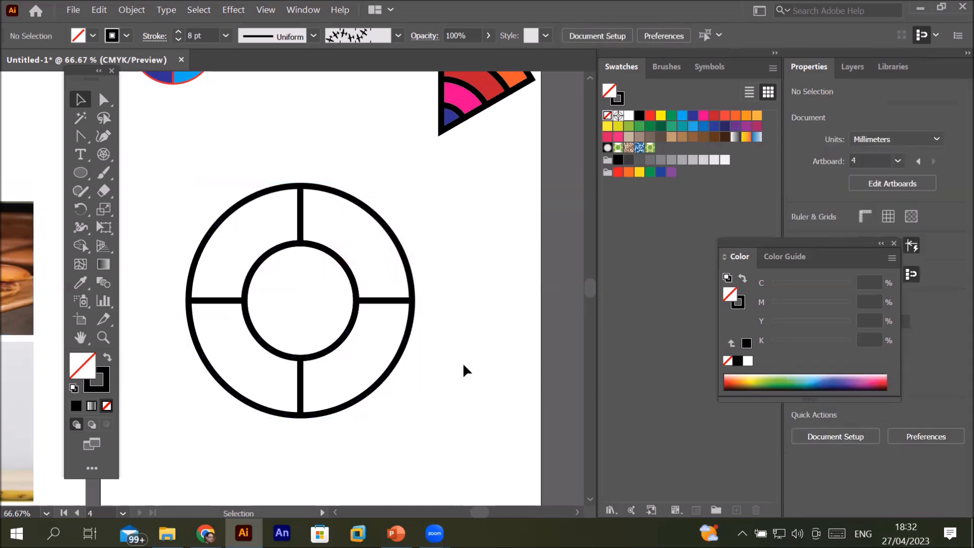
pyautogui.click(103, 98)
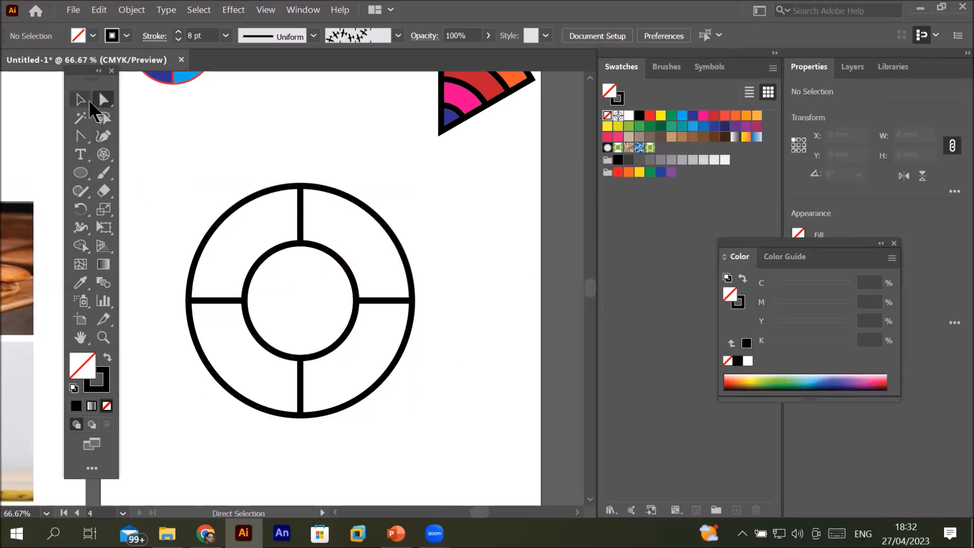
pyautogui.click(89, 101)
pyautogui.moveTo(165, 156)
pyautogui.mouseDown()
pyautogui.moveTo(384, 410)
pyautogui.moveTo(424, 435)
pyautogui.mouseUp()
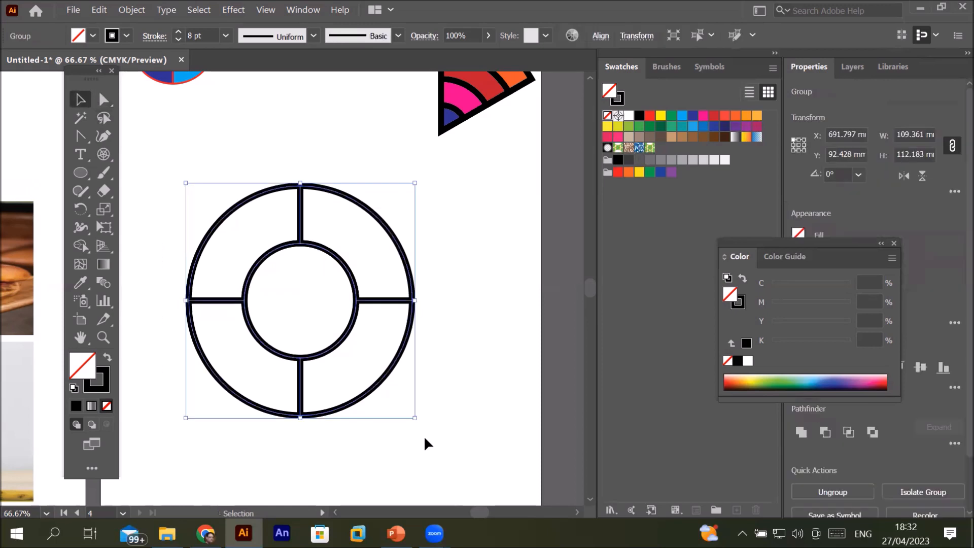
pyautogui.click(954, 443)
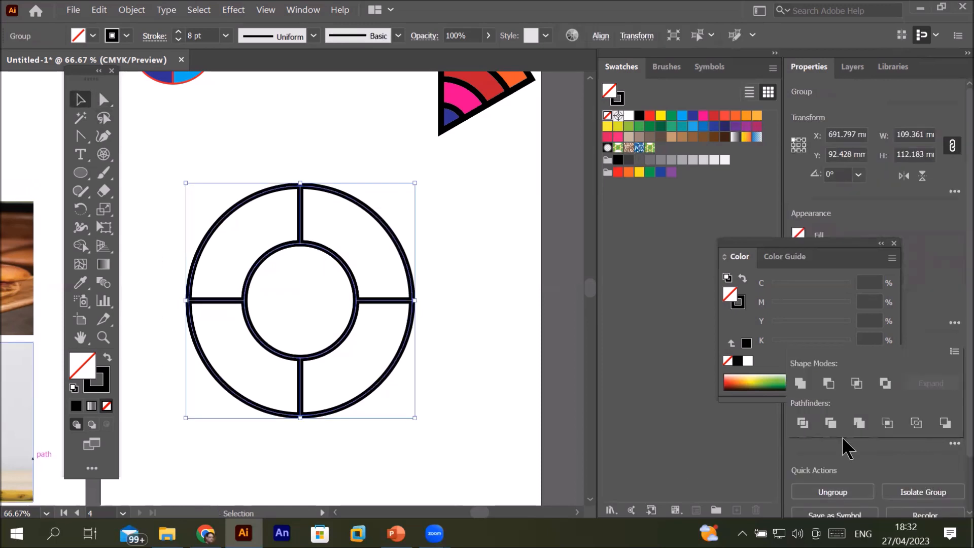
pyautogui.click(829, 422)
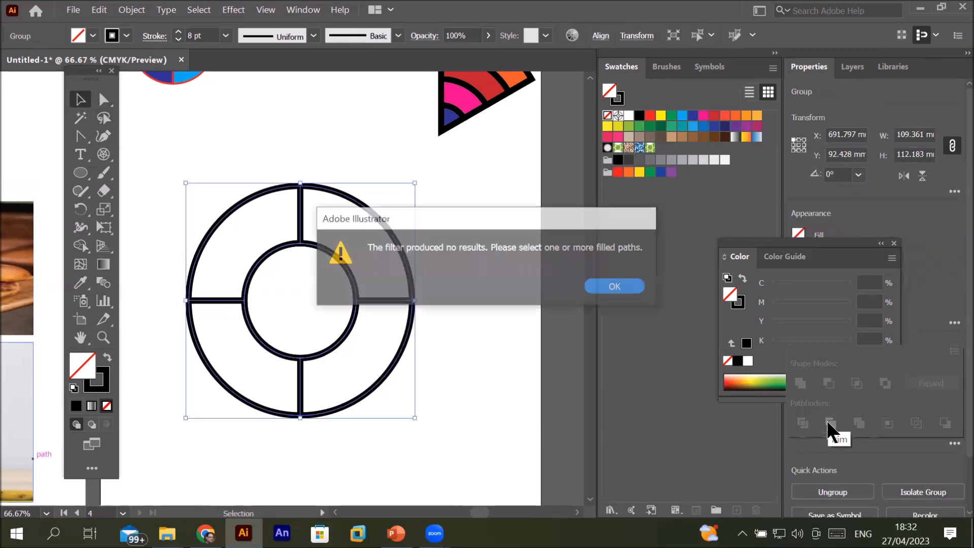
pyautogui.click(600, 290)
pyautogui.click(482, 329)
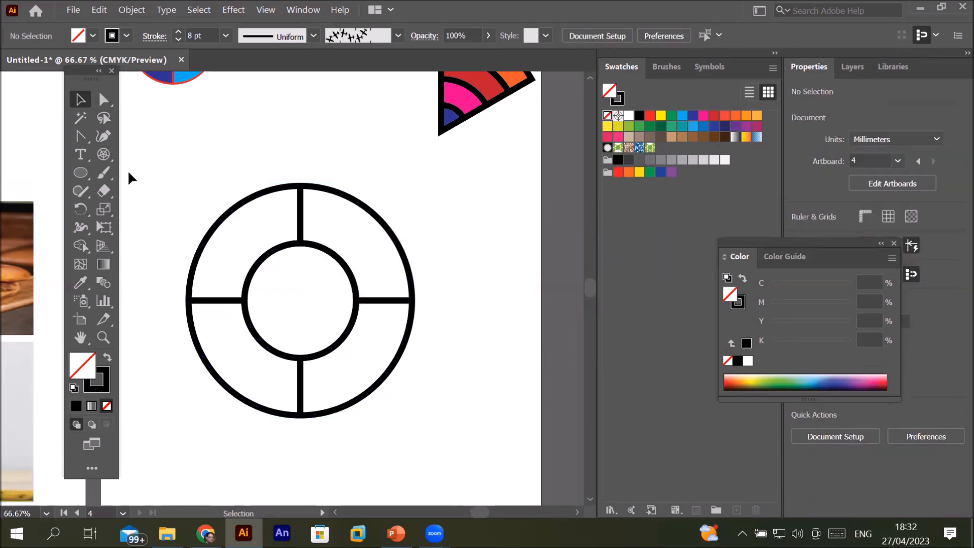
# Delete the ring and draw a new polar grid about 108 mm across with four radial dividers in its place.
pyautogui.moveTo(125, 168); pyautogui.dragTo(462, 444)
pyautogui.press('Delete')
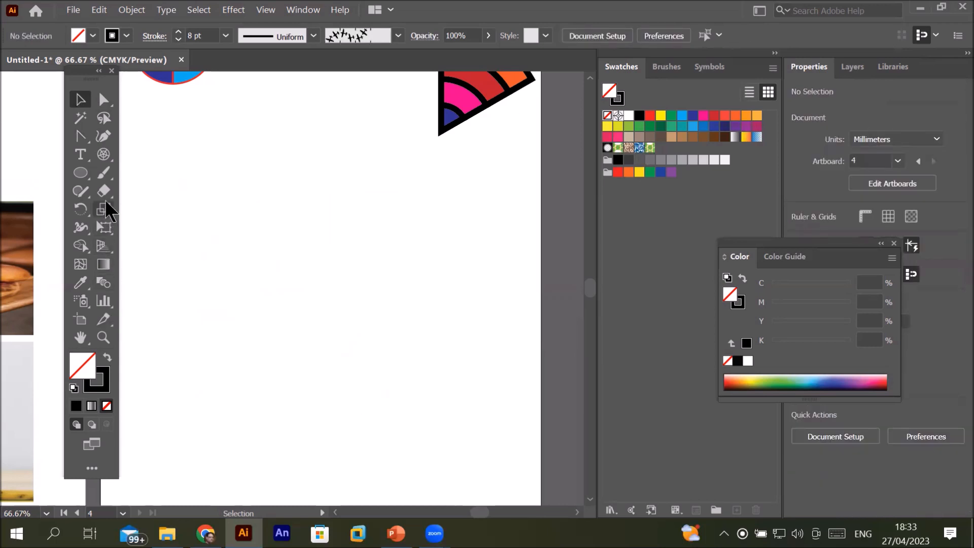
pyautogui.click(103, 154)
pyautogui.moveTo(205, 215); pyautogui.dragTo(426, 431)
# Merge the new polar grid's centre segments into one inner circle with Shape Builder.
pyautogui.click(79, 247)
pyautogui.moveTo(295, 322)
pyautogui.mouseDown()
pyautogui.moveTo(301, 353)
pyautogui.moveTo(335, 340)
pyautogui.moveTo(339, 332)
pyautogui.mouseUp()
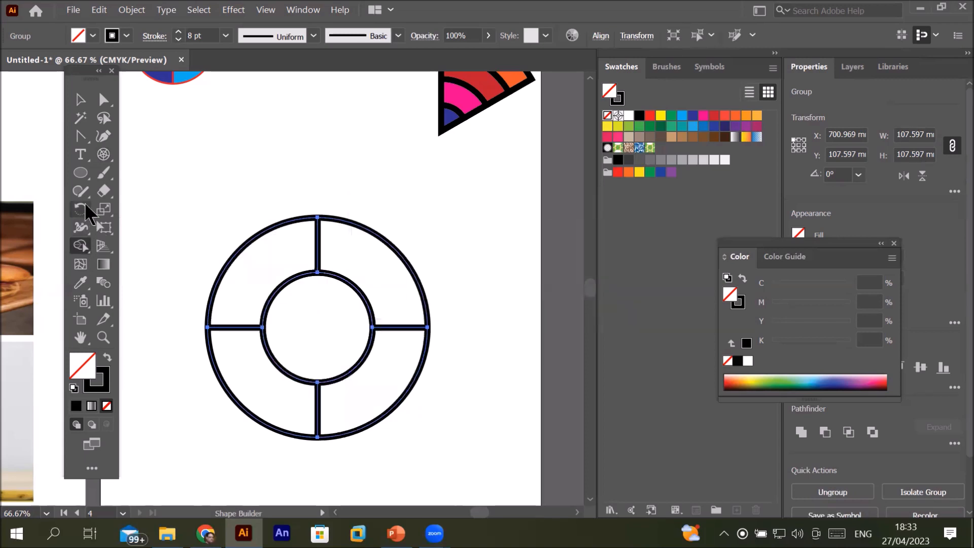
pyautogui.click(80, 99)
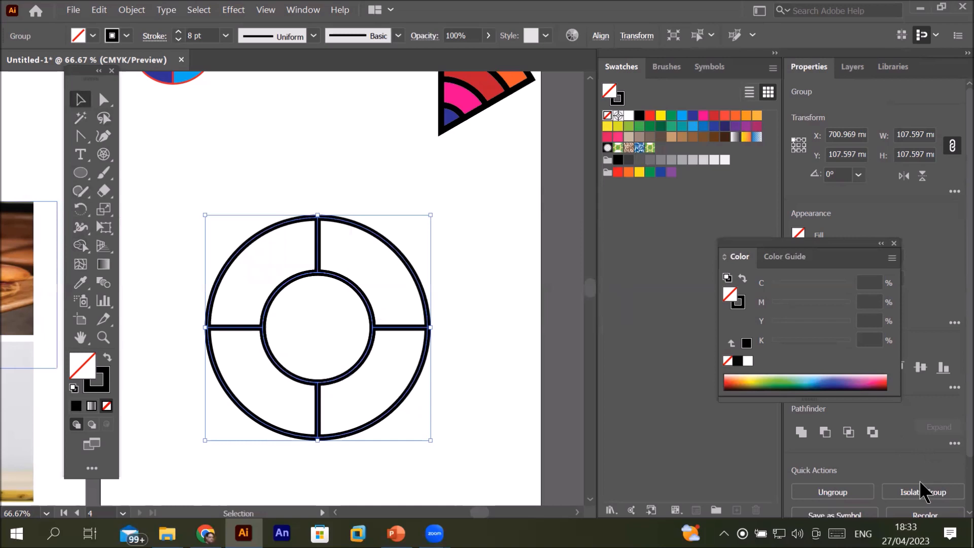
# Try to apply the Trim pathfinder to the newly drawn ring.
pyautogui.click(955, 443)
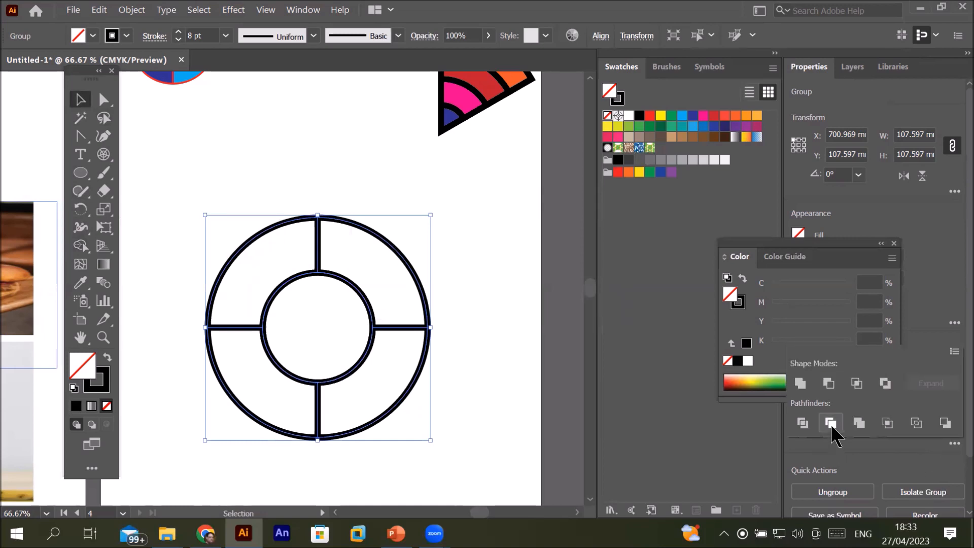
pyautogui.click(831, 423)
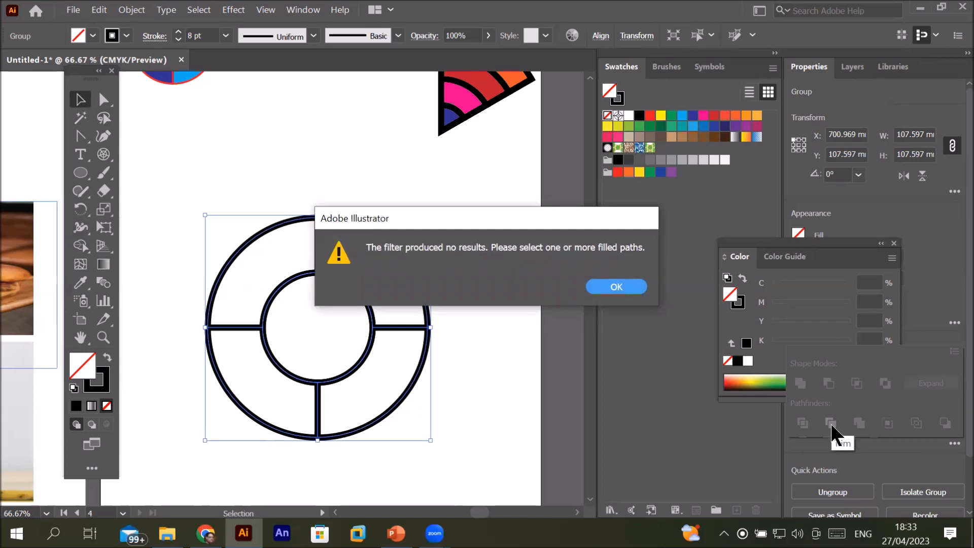
pyautogui.click(624, 292)
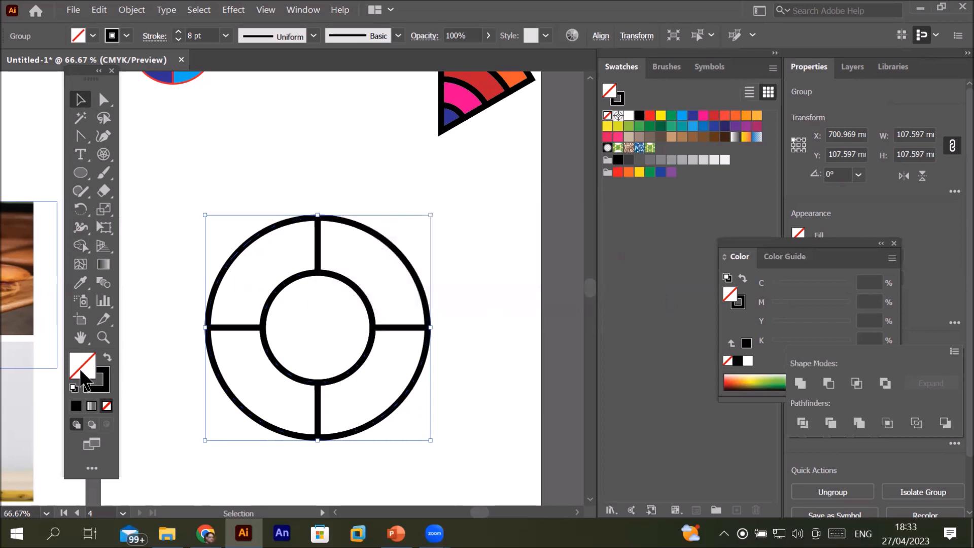
# Deselect the ring and set the fill colour to cyan (C 100, M 0, Y 0, K 0).
pyautogui.hotkey('ctrl', 'shift', 'a')
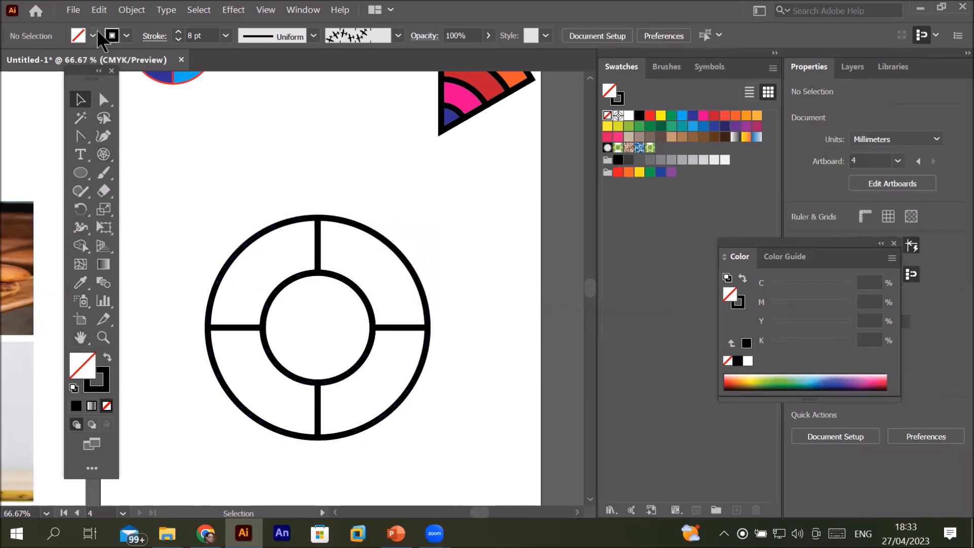
pyautogui.click(93, 36)
pyautogui.click(84, 62)
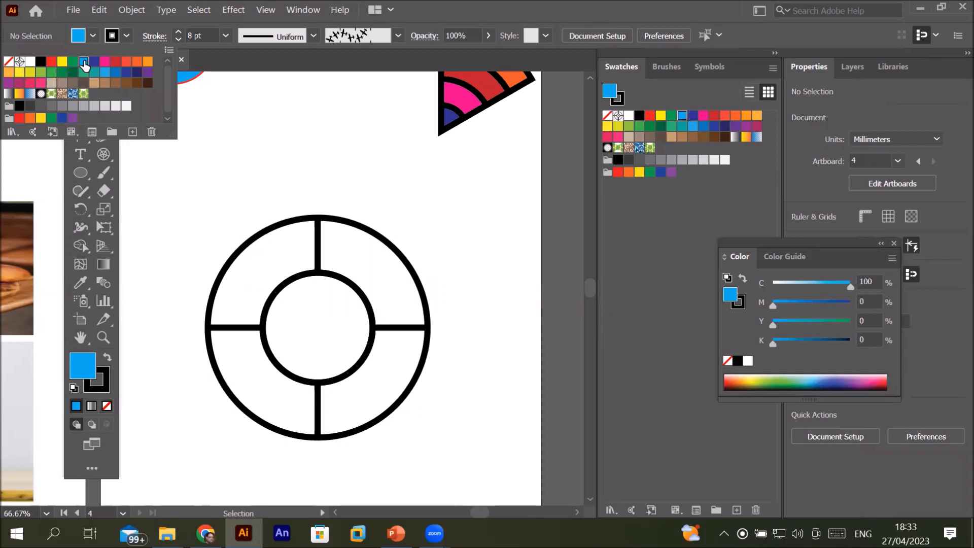
pyautogui.click(305, 275)
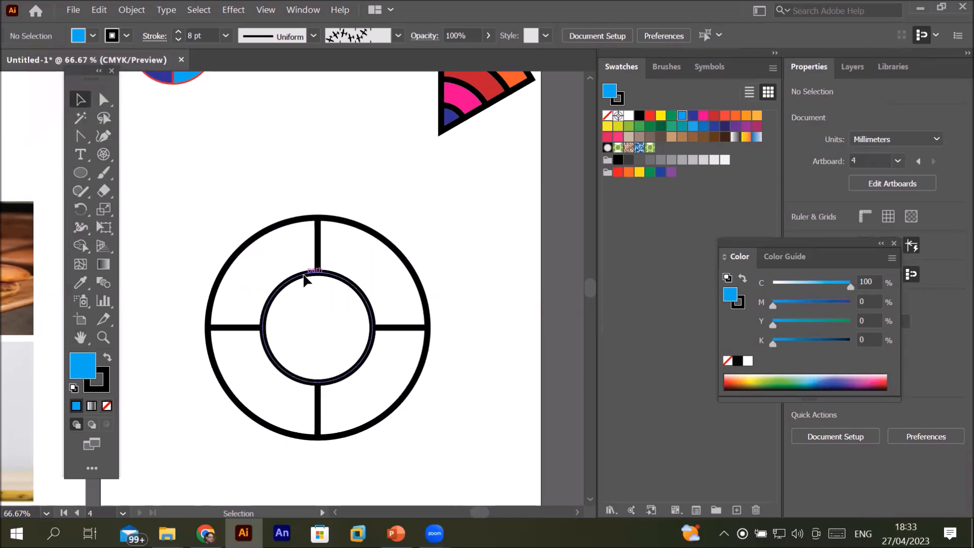
# Fill the whole polar grid ring with the cyan swatch.
pyautogui.click(290, 223)
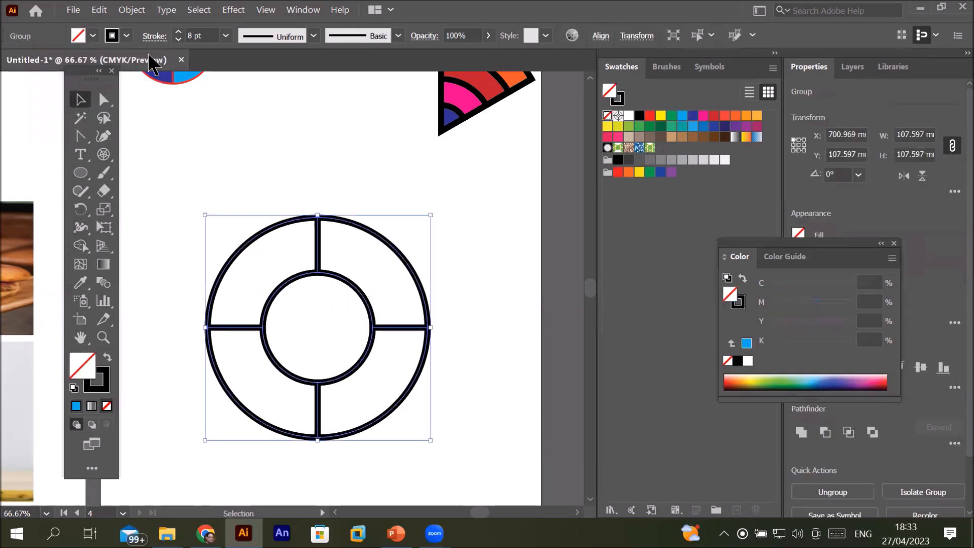
pyautogui.click(95, 36)
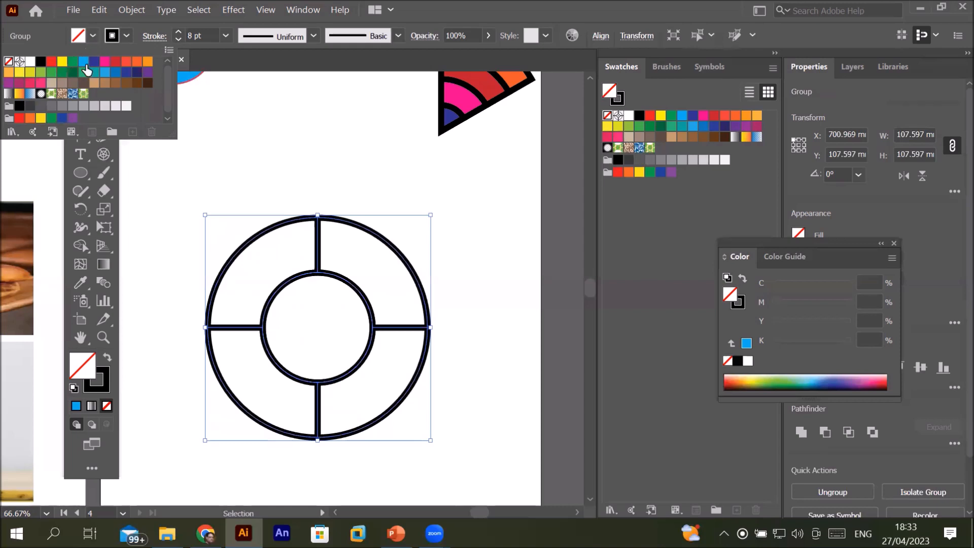
pyautogui.click(84, 62)
pyautogui.click(439, 216)
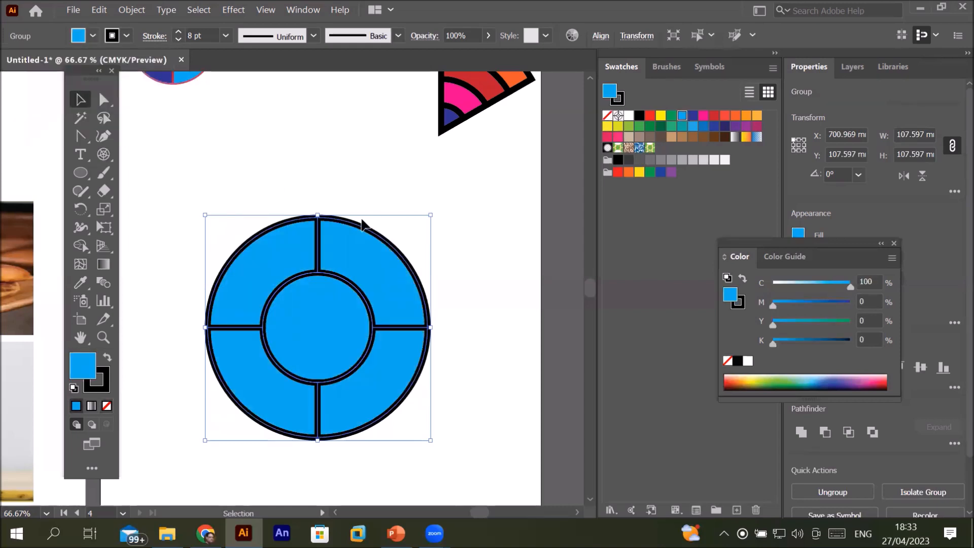
# Apply the Trim pathfinder to the cyan-filled ring.
pyautogui.moveTo(188, 180); pyautogui.dragTo(477, 473)
pyautogui.click(955, 445)
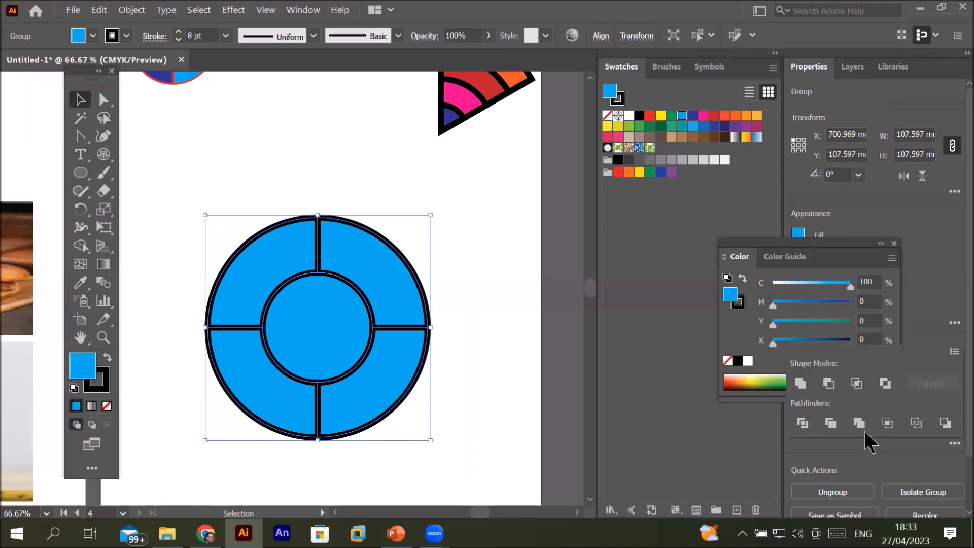
pyautogui.click(829, 423)
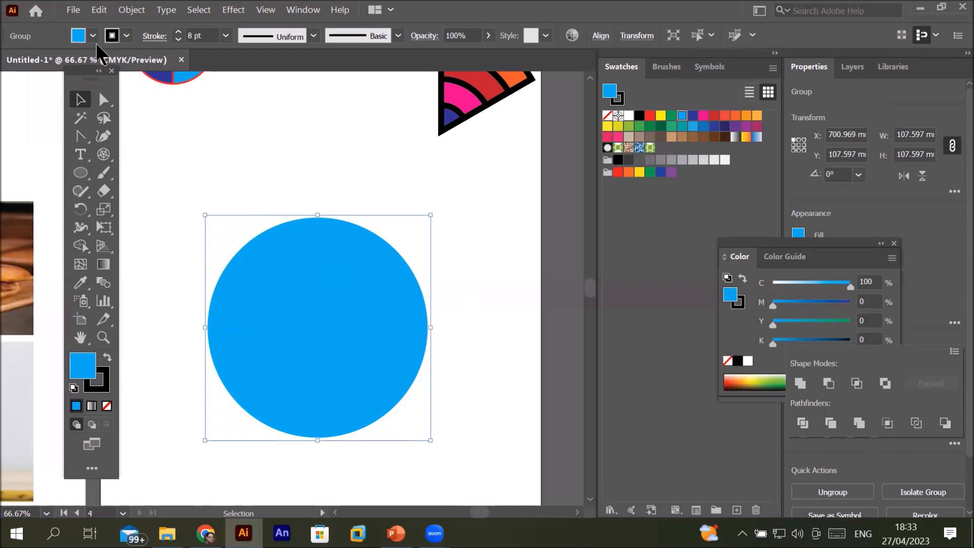
# Deselect the trimmed circle and set the default fill to None.
pyautogui.hotkey('ctrl', 'shift', 'a')
pyautogui.click(79, 39)
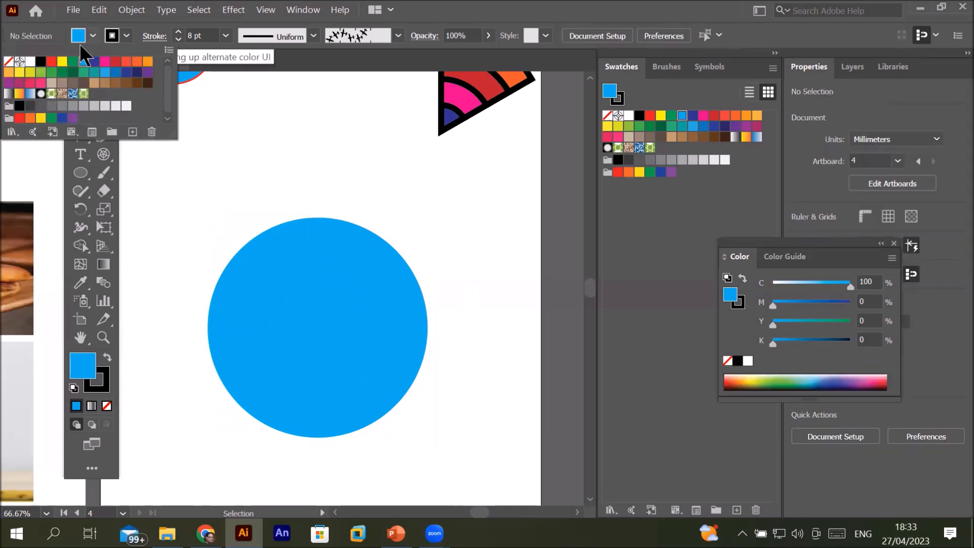
pyautogui.click(8, 61)
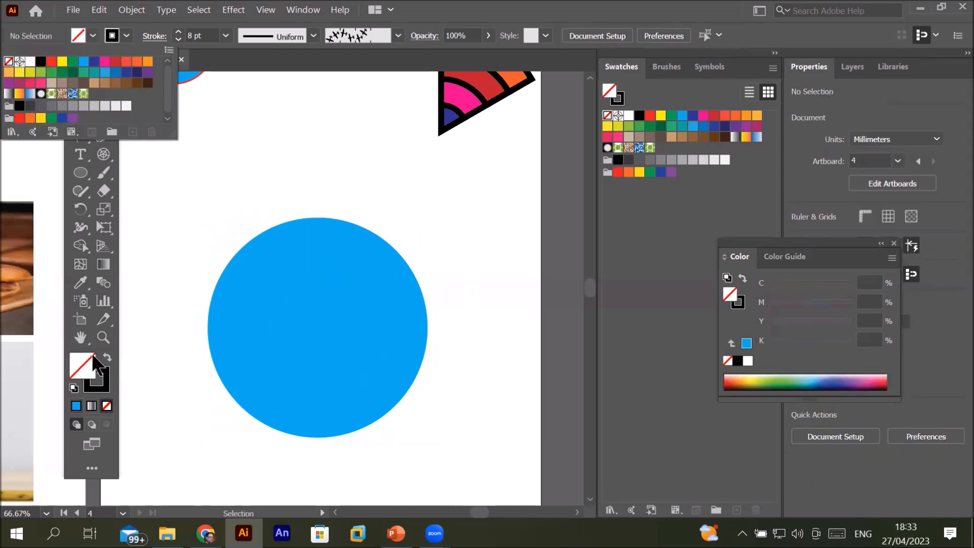
pyautogui.click(139, 268)
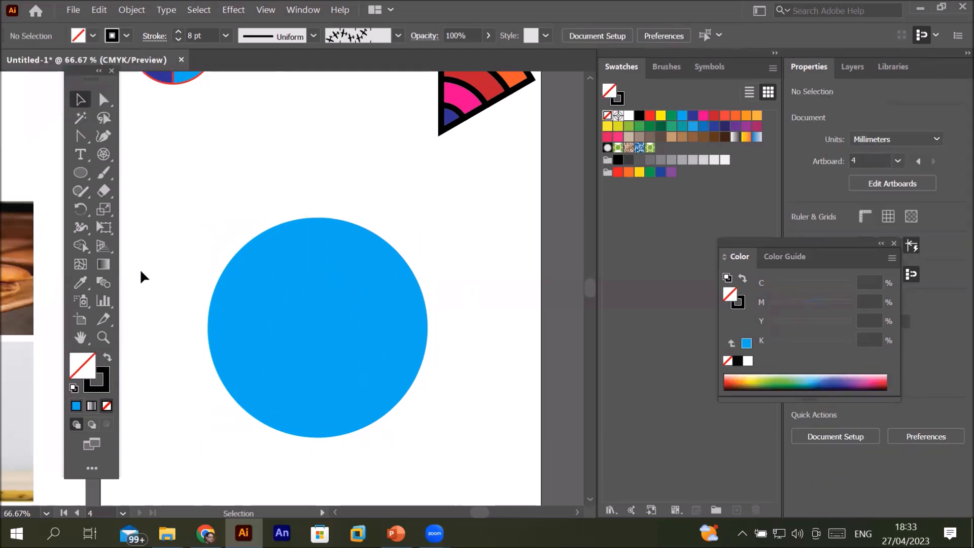
# Select the trimmed circle group and raise its stroke weight to 9 pt.
pyautogui.click(178, 32)
pyautogui.click(177, 32)
pyautogui.click(251, 262)
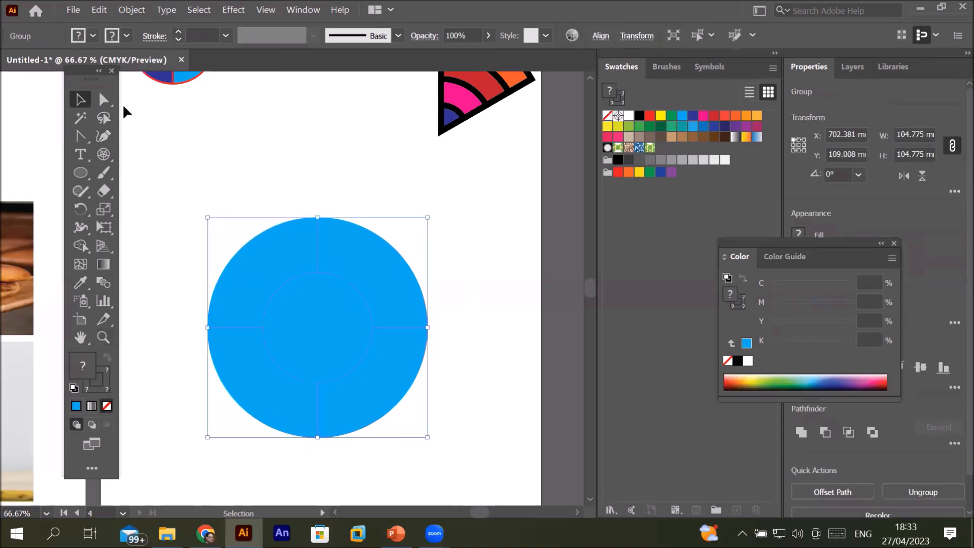
pyautogui.click(177, 32)
pyautogui.click(177, 32)
pyautogui.click(178, 32)
pyautogui.click(178, 32)
pyautogui.click(177, 32)
pyautogui.click(177, 32)
pyautogui.click(178, 32)
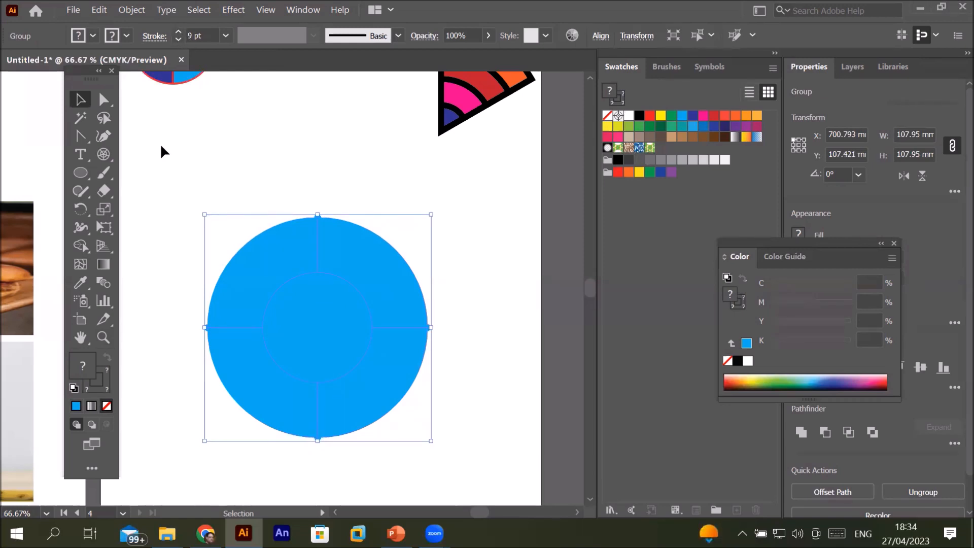
# Give the trimmed circle group a black stroke and raise its weight to 10 pt.
pyautogui.click(107, 373)
pyautogui.click(127, 35)
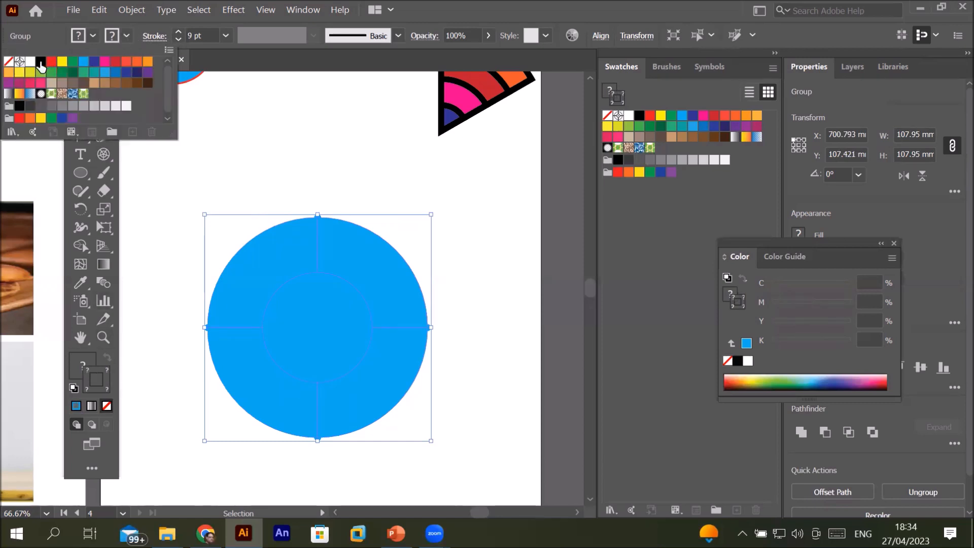
pyautogui.click(41, 63)
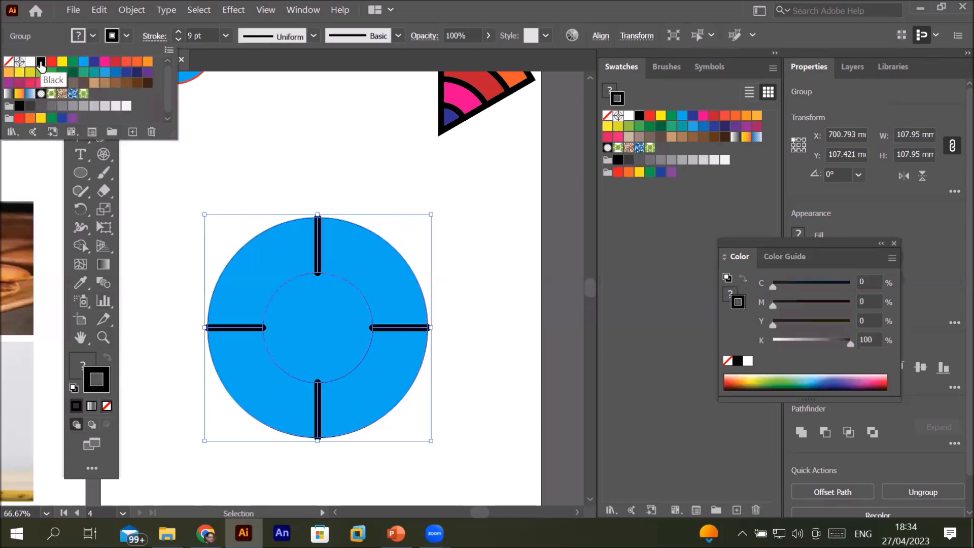
pyautogui.click(178, 31)
pyautogui.click(178, 32)
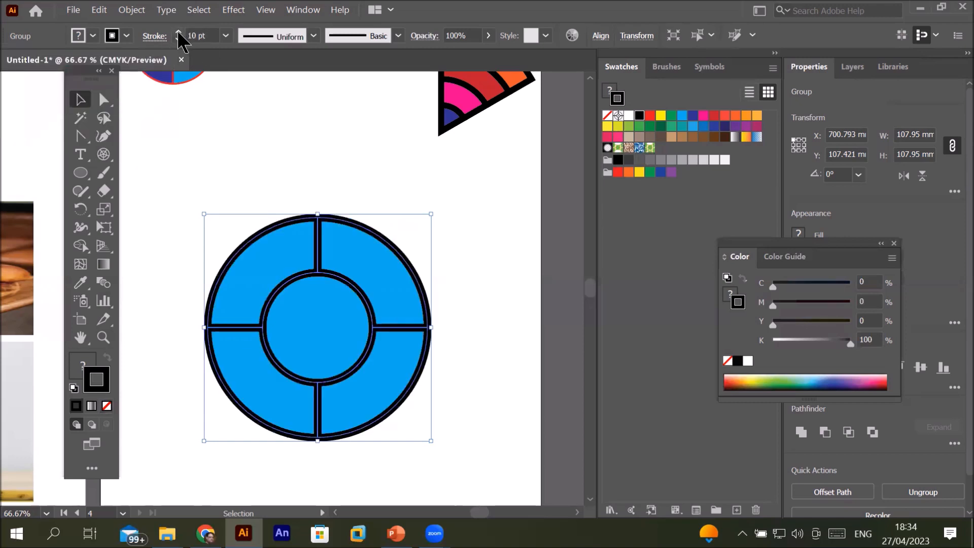
pyautogui.click(474, 203)
# Select the ring's outer segments one at a time with Direct Selection to check that each is a separate path.
pyautogui.click(103, 99)
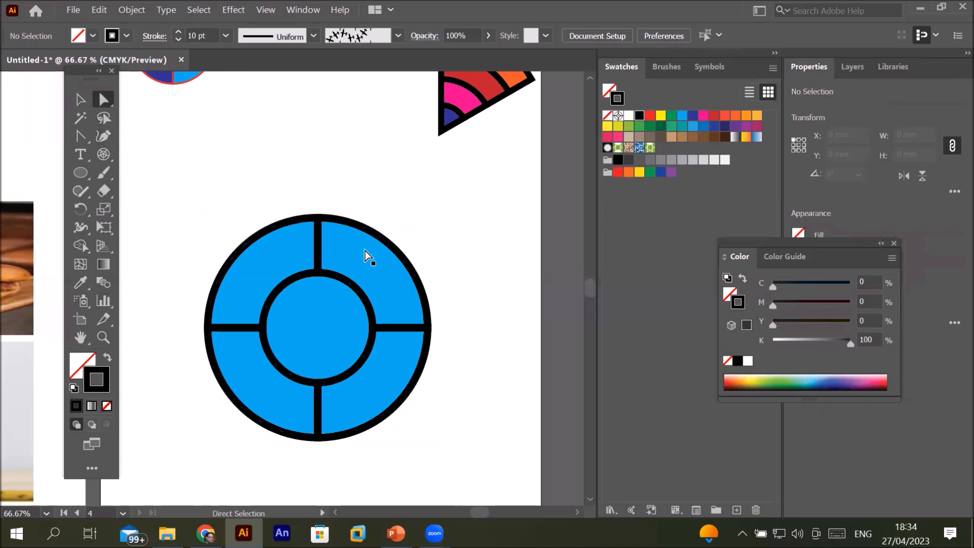
pyautogui.click(382, 238)
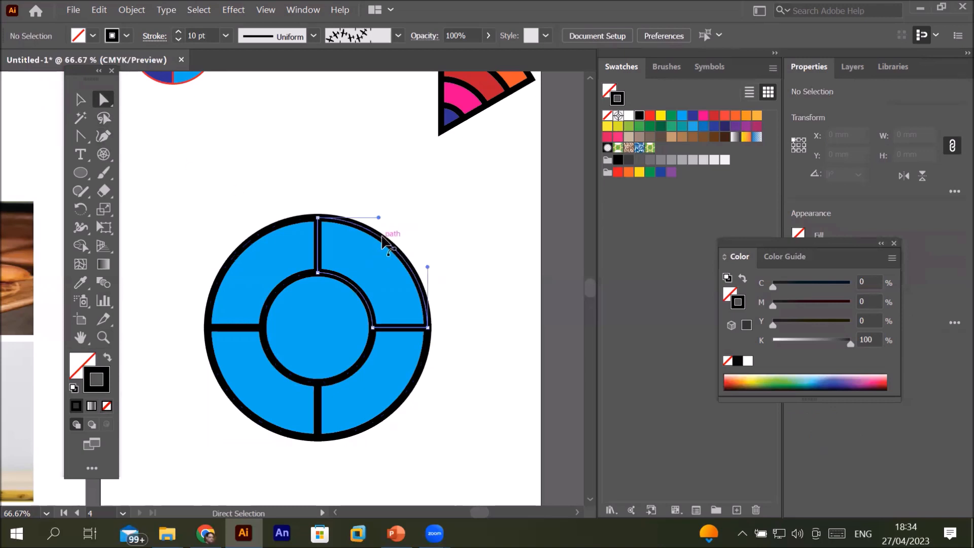
pyautogui.click(269, 236)
pyautogui.click(243, 407)
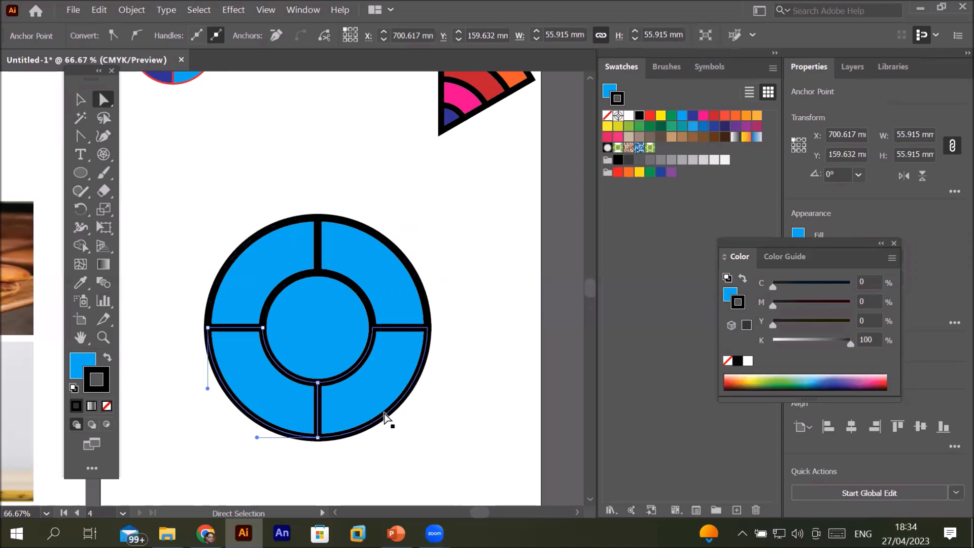
pyautogui.click(384, 417)
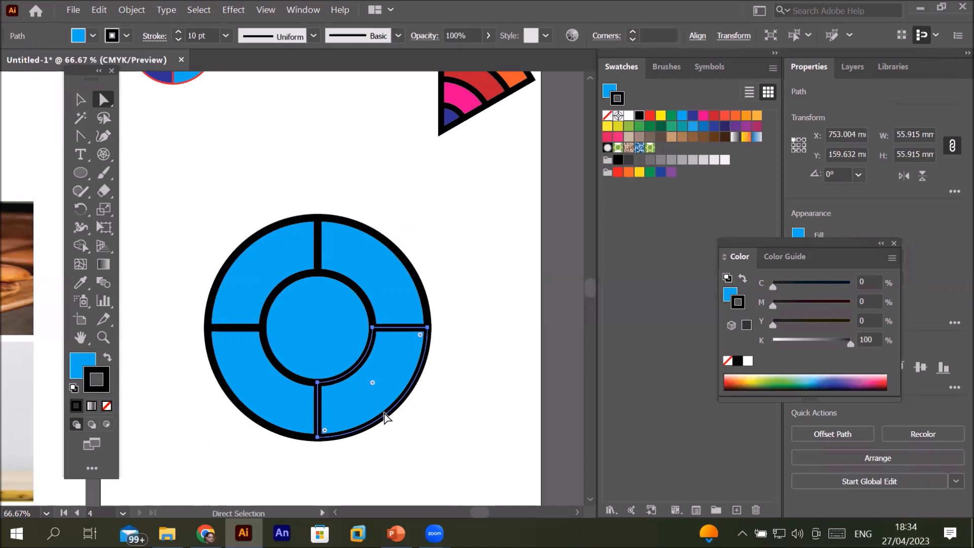
pyautogui.click(427, 276)
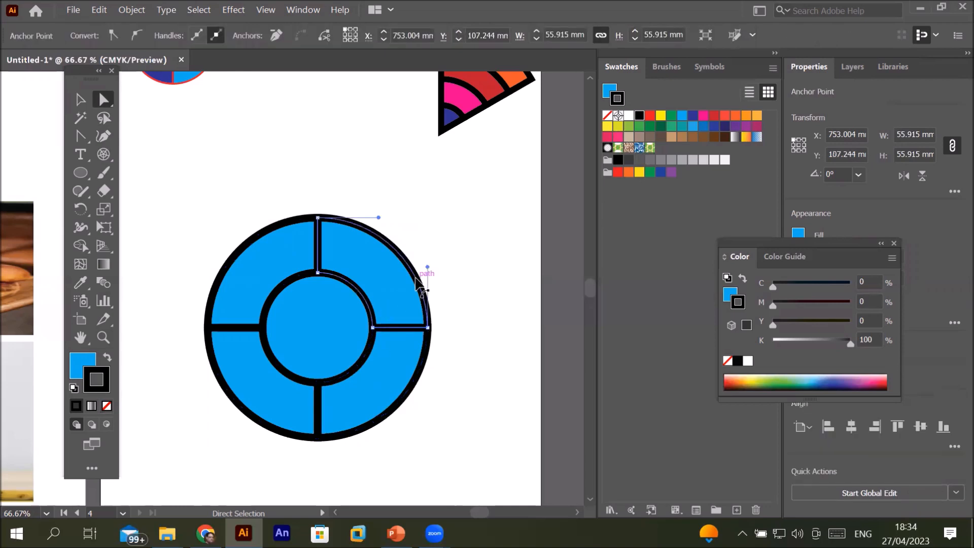
pyautogui.click(261, 242)
pyautogui.click(238, 402)
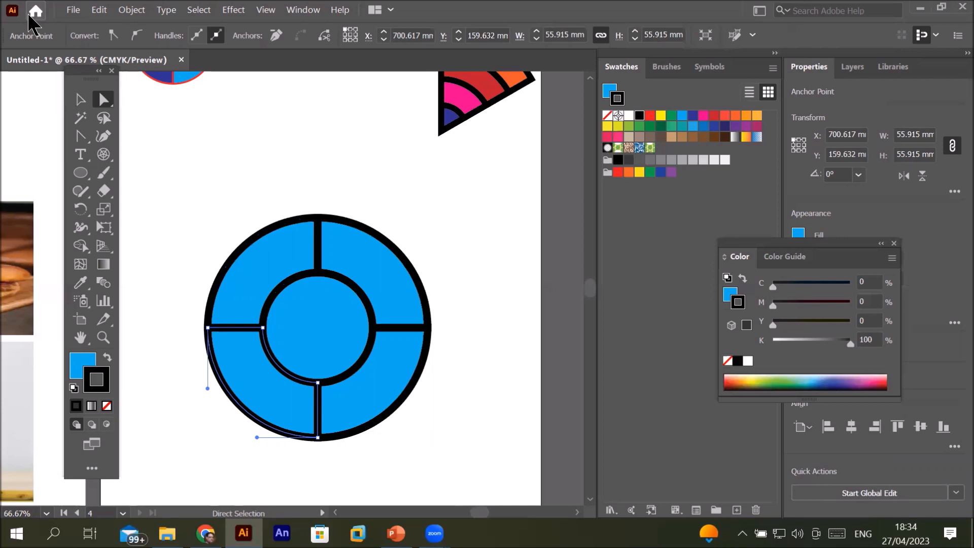
# Load five linked photos from the FastFood Images folder for placing: the first three burger shots, the overhead table shot and the burger board.
pyautogui.click(78, 10)
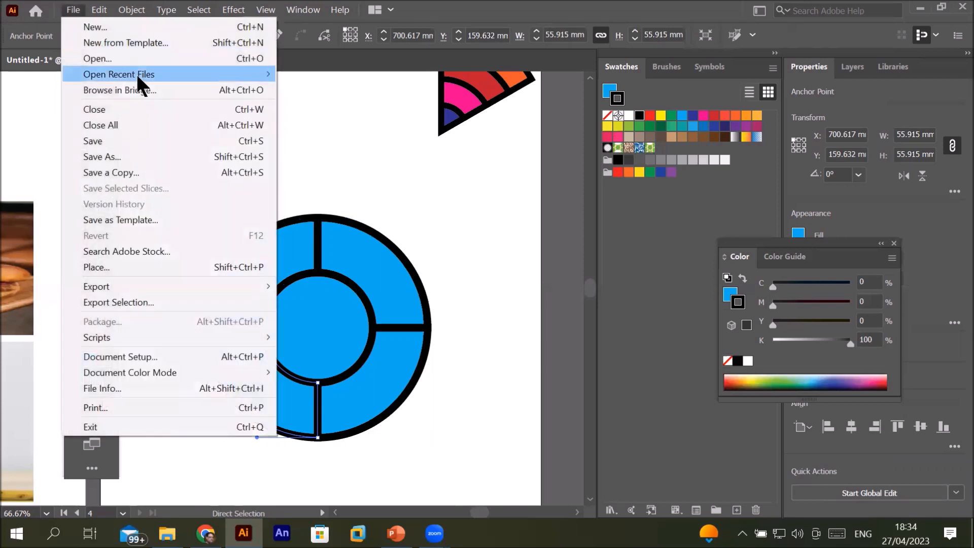
pyautogui.click(435, 210)
pyautogui.click(63, 9)
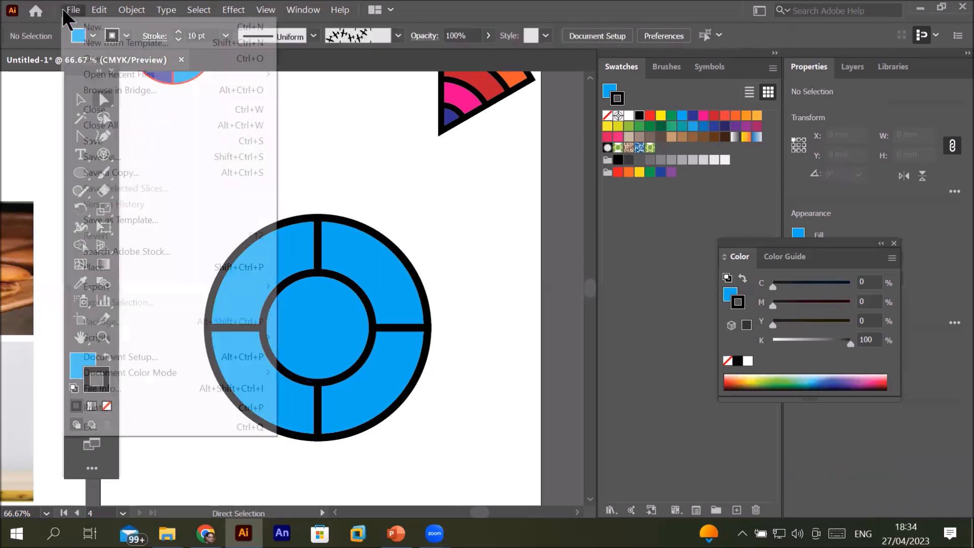
pyautogui.click(134, 268)
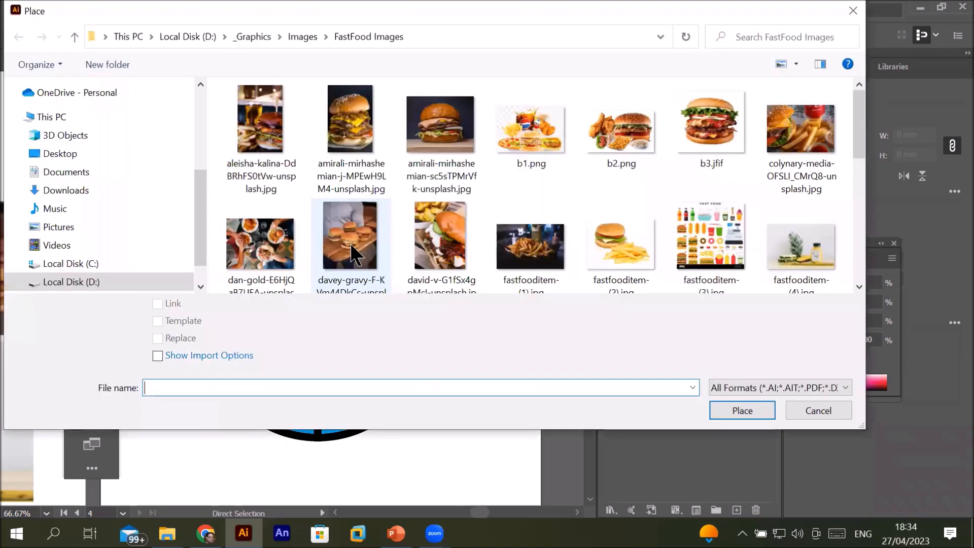
pyautogui.click(350, 224)
pyautogui.keyDown('ctrl'); pyautogui.click(276, 249); pyautogui.keyUp('ctrl')
pyautogui.keyDown('ctrl'); pyautogui.click(276, 132); pyautogui.keyUp('ctrl')
pyautogui.keyDown('ctrl'); pyautogui.click(350, 127); pyautogui.keyUp('ctrl')
pyautogui.keyDown('ctrl'); pyautogui.click(431, 128); pyautogui.keyUp('ctrl')
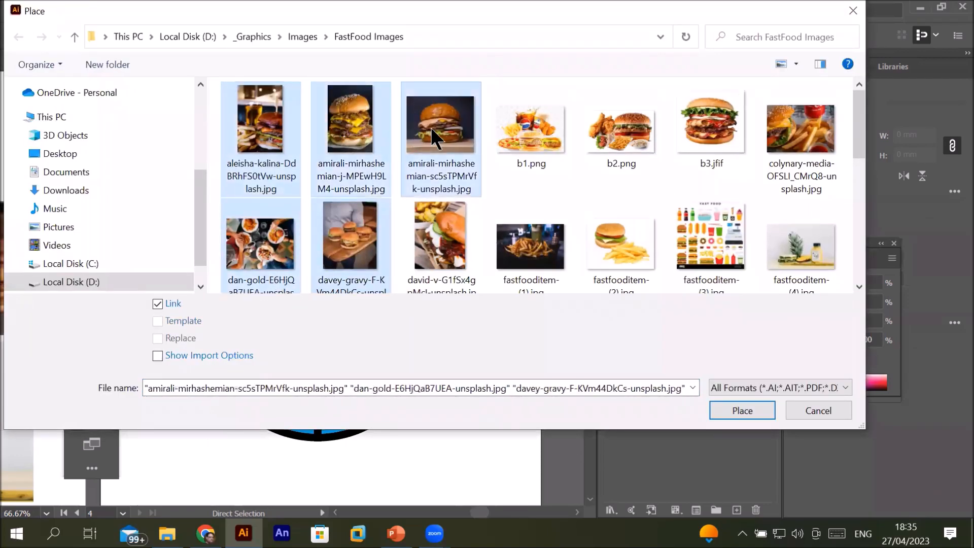
pyautogui.click(750, 412)
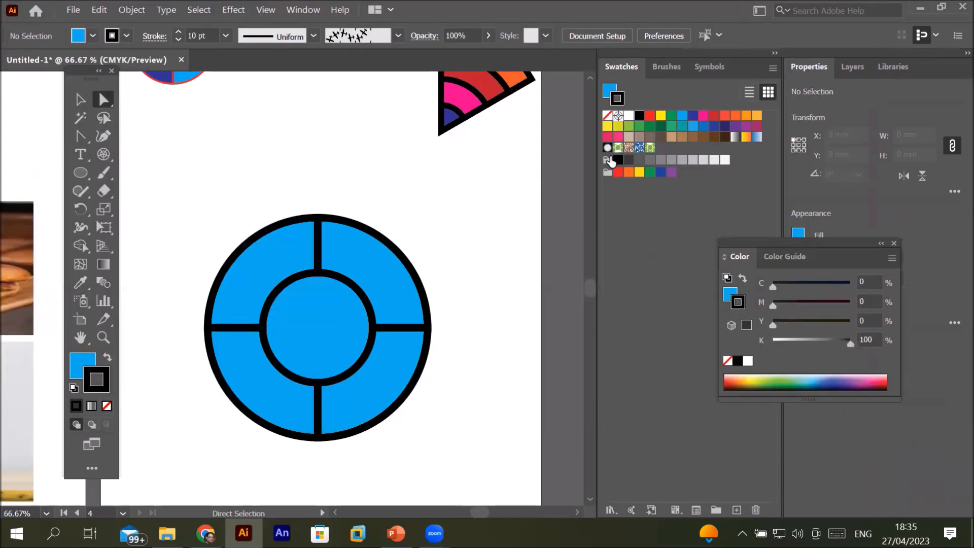
# Collapse the side panels and place the five photos as small images beside the ring.
pyautogui.click(774, 53)
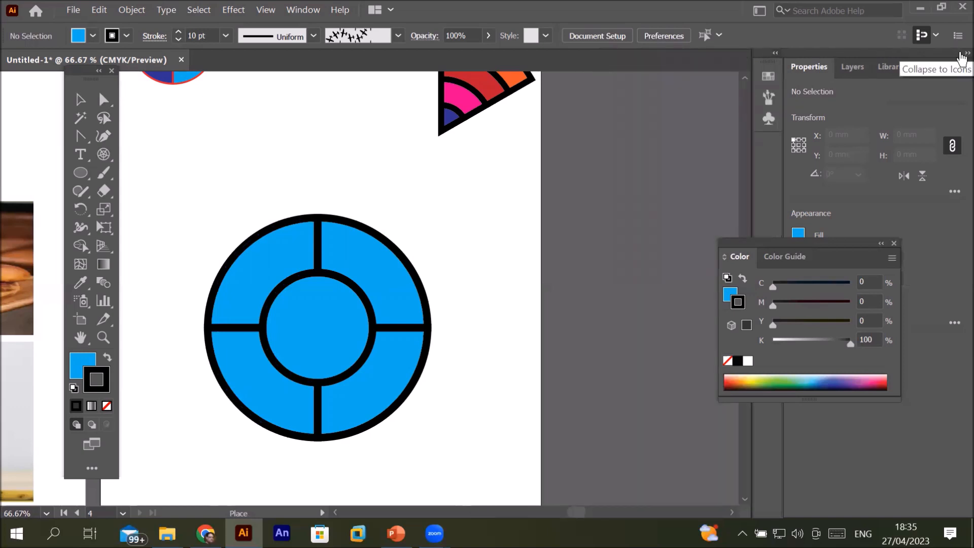
pyautogui.click(961, 54)
pyautogui.moveTo(469, 160); pyautogui.dragTo(547, 275)
pyautogui.moveTo(574, 152); pyautogui.dragTo(673, 301)
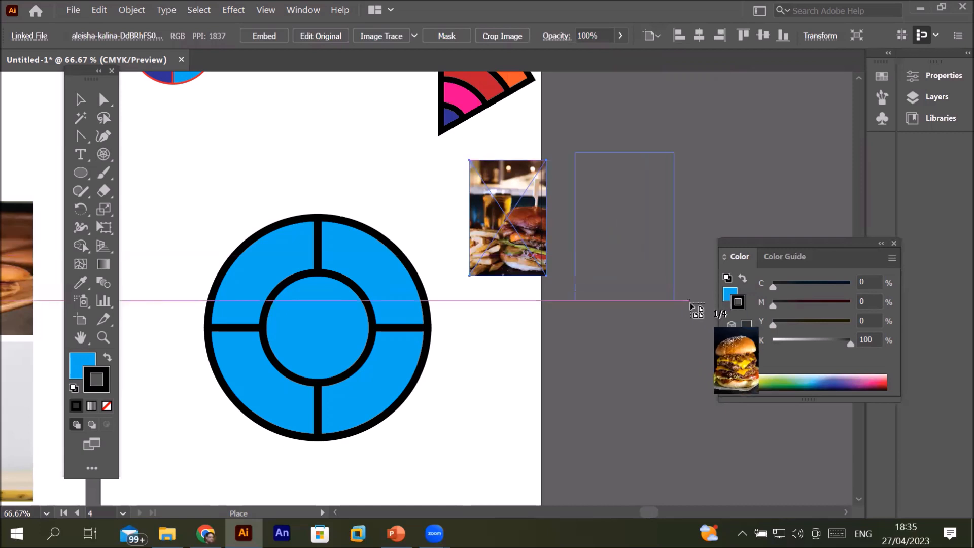
pyautogui.moveTo(692, 142); pyautogui.dragTo(802, 232)
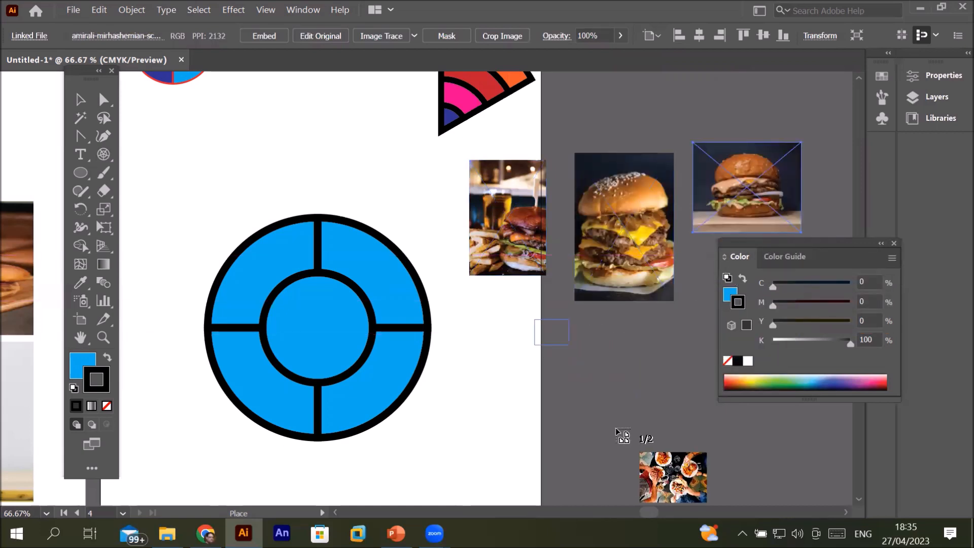
pyautogui.moveTo(534, 319); pyautogui.dragTo(614, 380)
pyautogui.moveTo(634, 338); pyautogui.dragTo(708, 432)
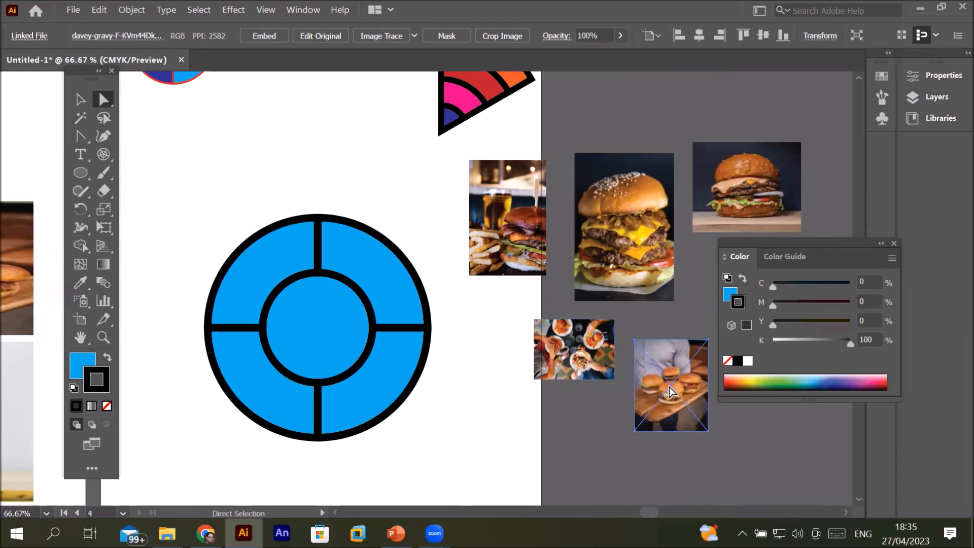
# Embed the burger board photo and position it behind the ring's inner circle, sent to the back.
pyautogui.click(262, 36)
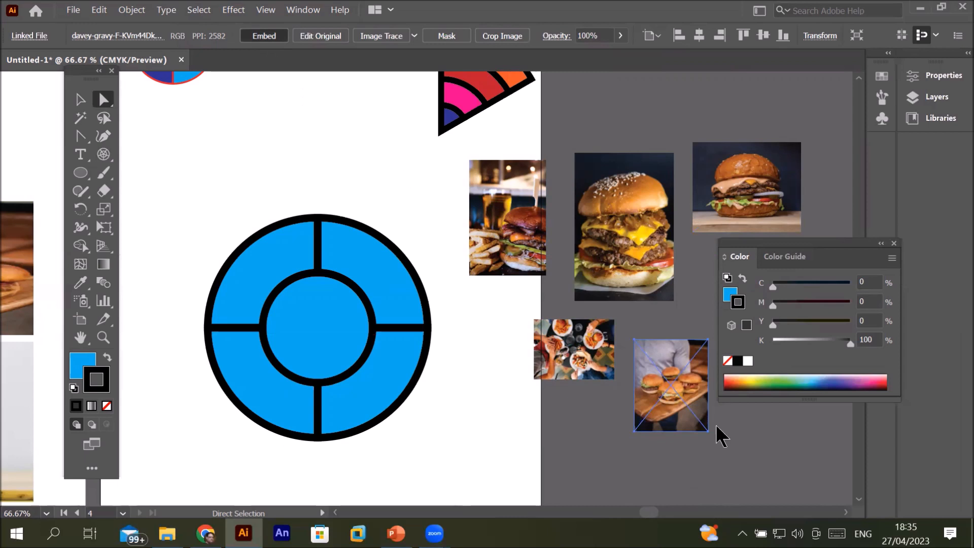
pyautogui.moveTo(649, 384); pyautogui.dragTo(327, 324)
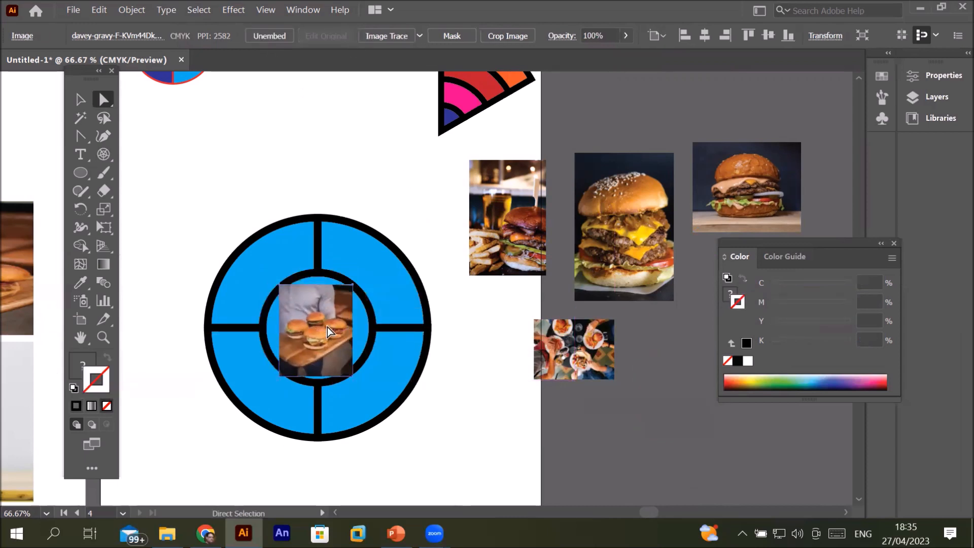
pyautogui.rightClick(327, 324)
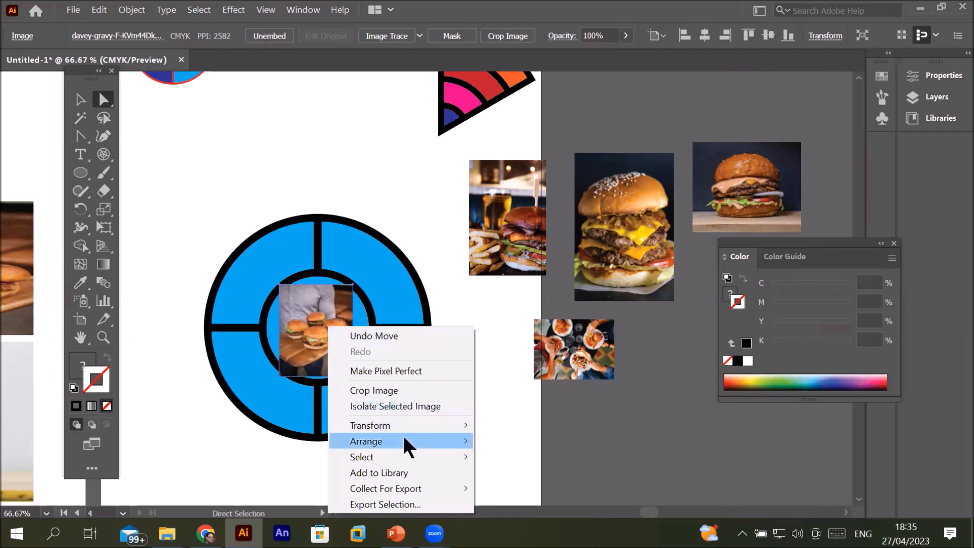
pyautogui.moveTo(404, 440)
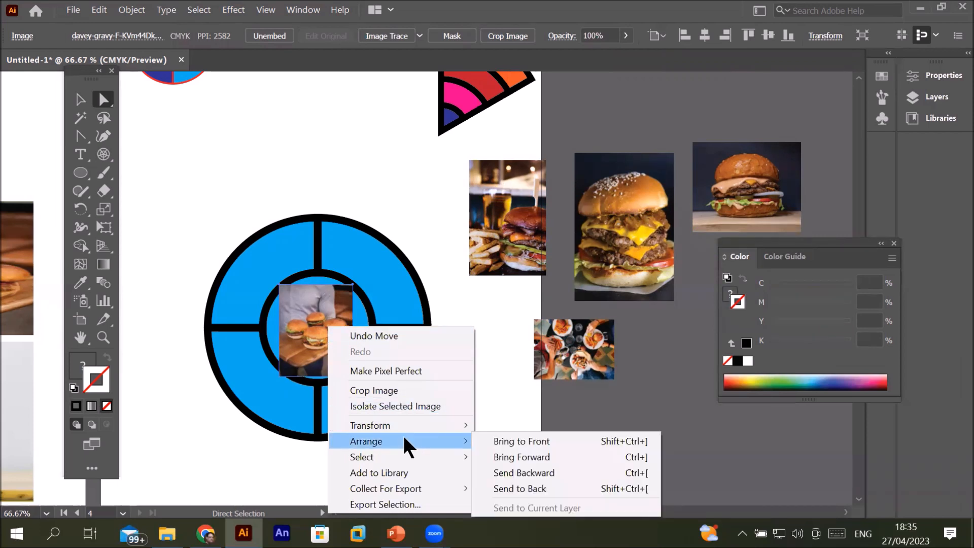
pyautogui.click(549, 480)
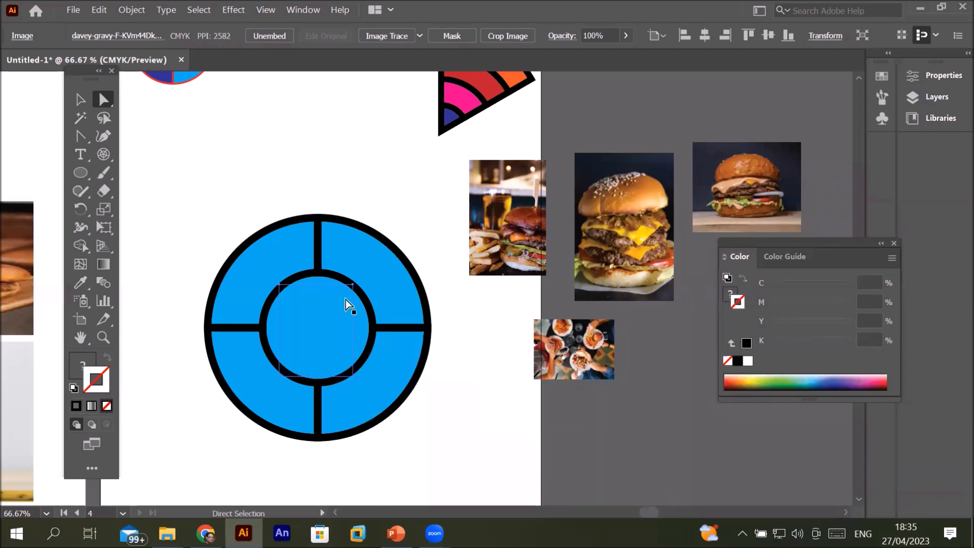
# Try to mask the burger board photo with the ring's inner circle, and undo back to the photo's position beside the ring.
pyautogui.keyDown('shift'); pyautogui.click(368, 327); pyautogui.keyUp('shift')
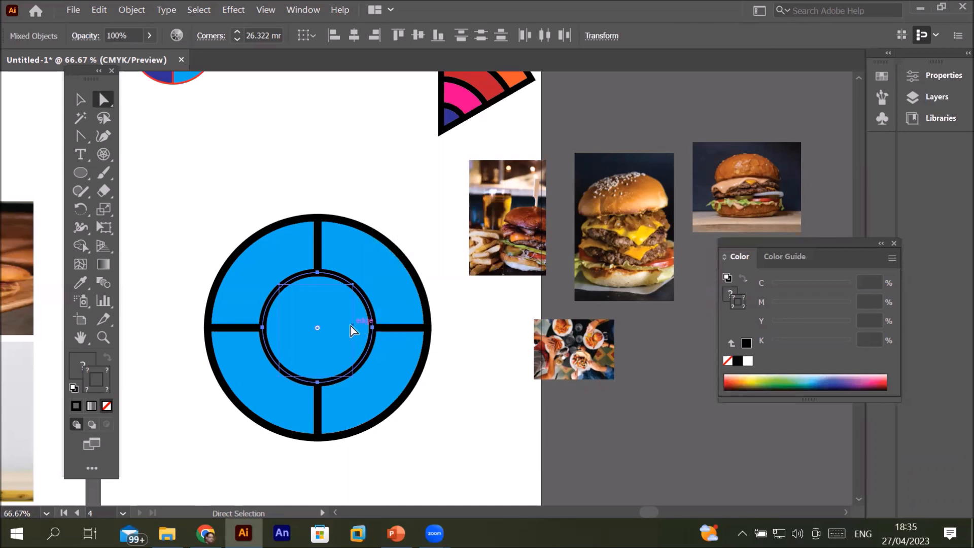
pyautogui.rightClick(352, 328)
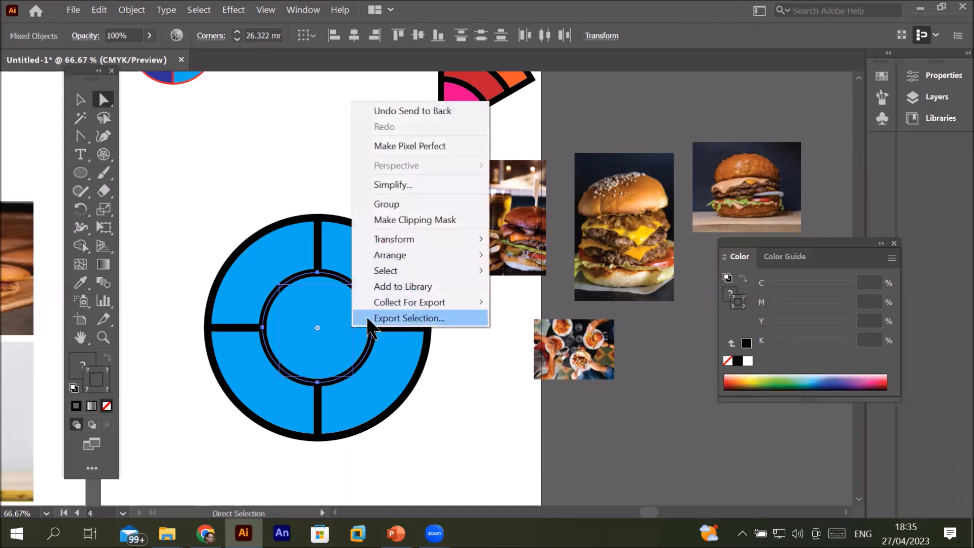
pyautogui.click(417, 216)
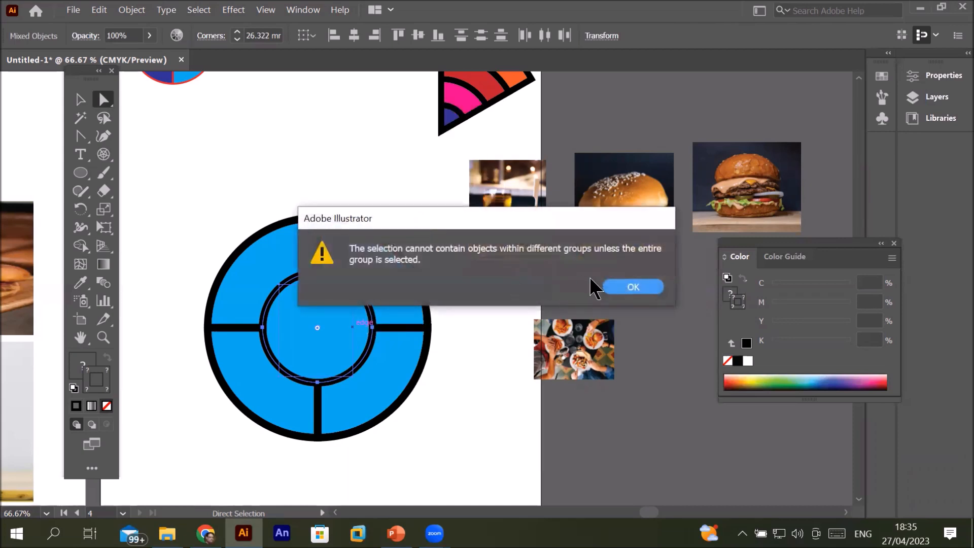
pyautogui.click(633, 288)
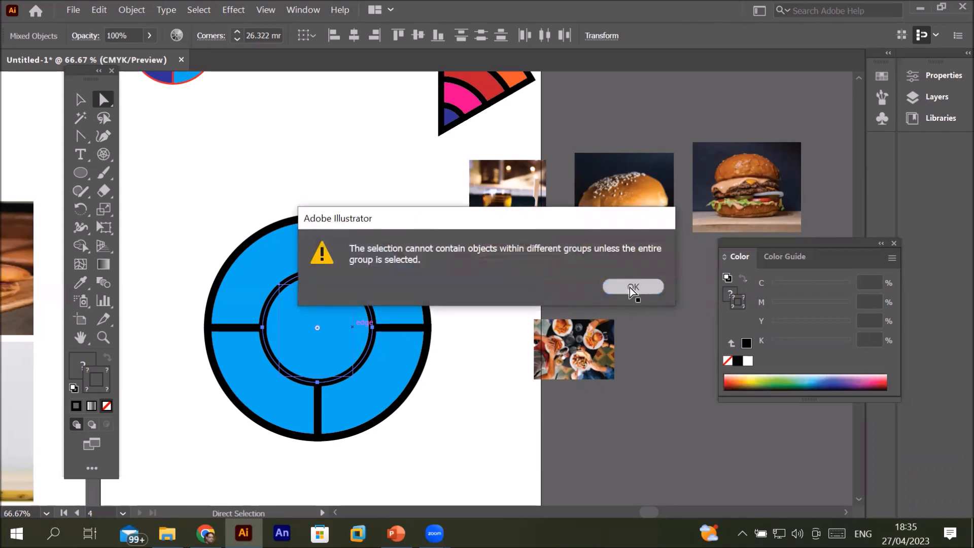
pyautogui.hotkey('ctrl', '7')
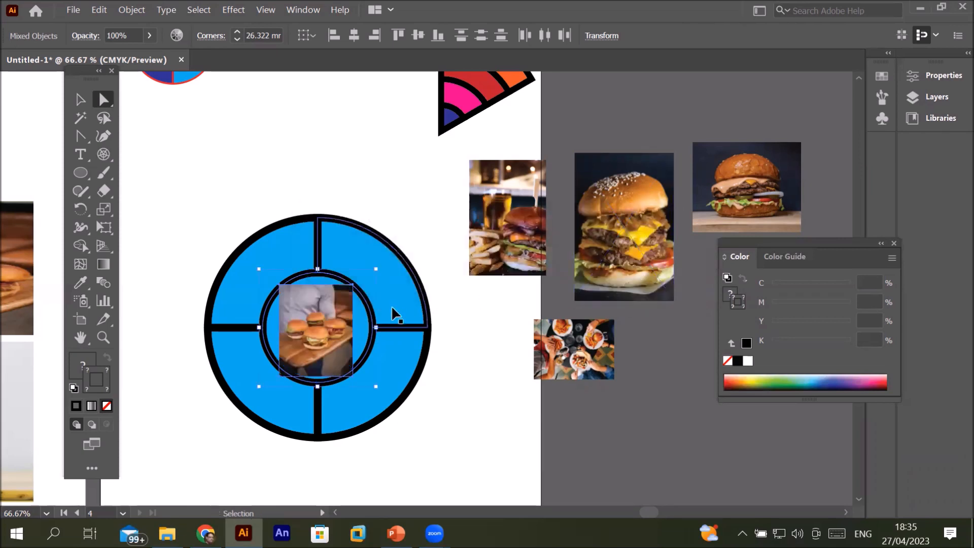
pyautogui.hotkey('ctrl', 'z')
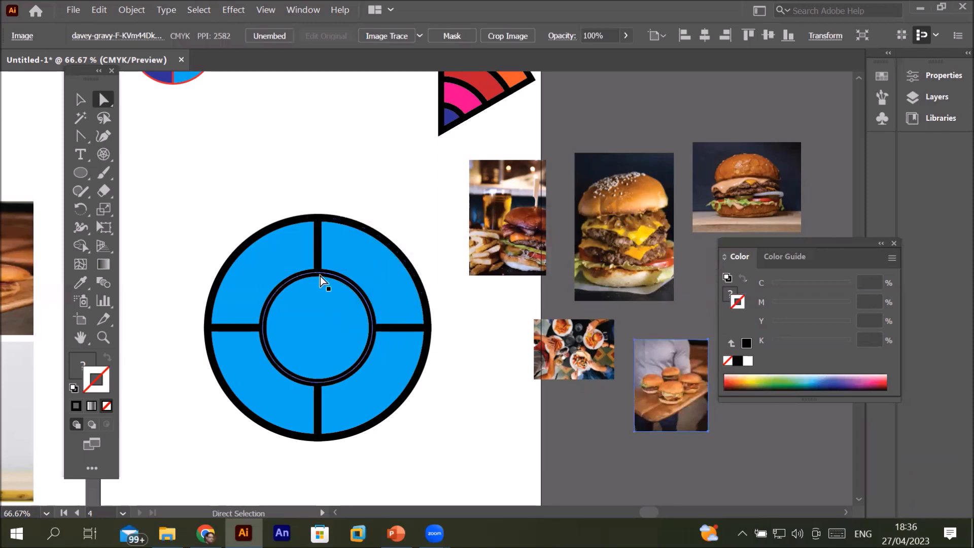
# Select the entire blue ring and ungroup it into individual segments.
pyautogui.click(321, 276)
pyautogui.rightClick(320, 276)
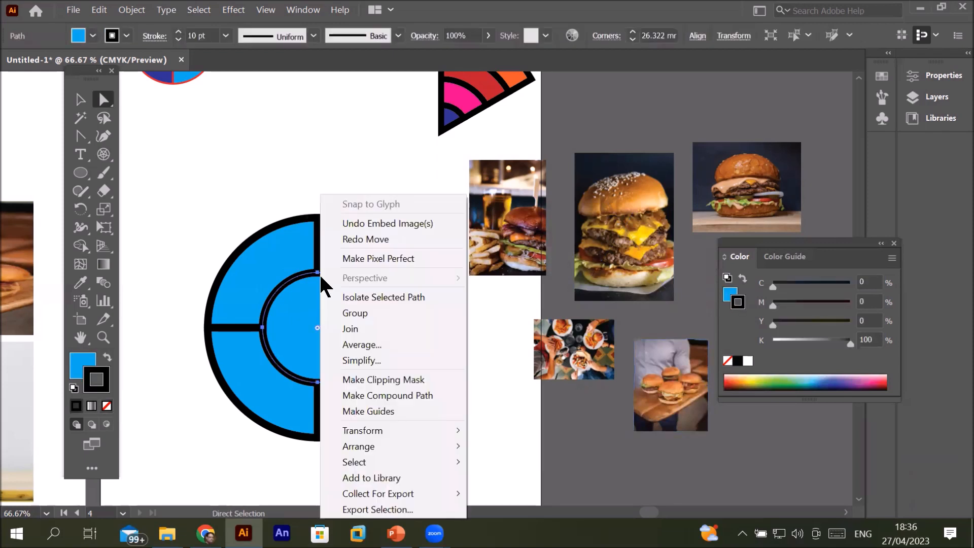
pyautogui.moveTo(181, 166); pyautogui.dragTo(446, 461)
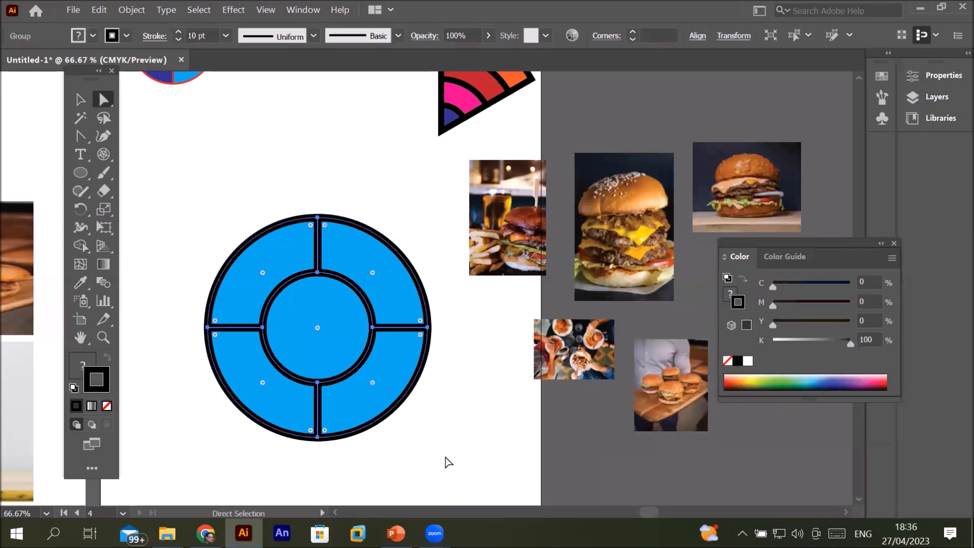
pyautogui.rightClick(398, 332)
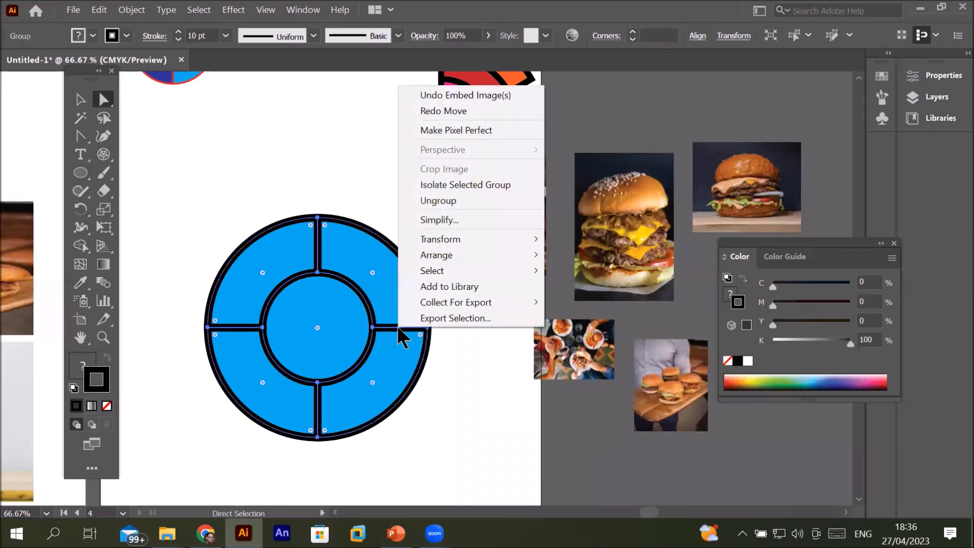
pyautogui.click(435, 200)
pyautogui.click(437, 405)
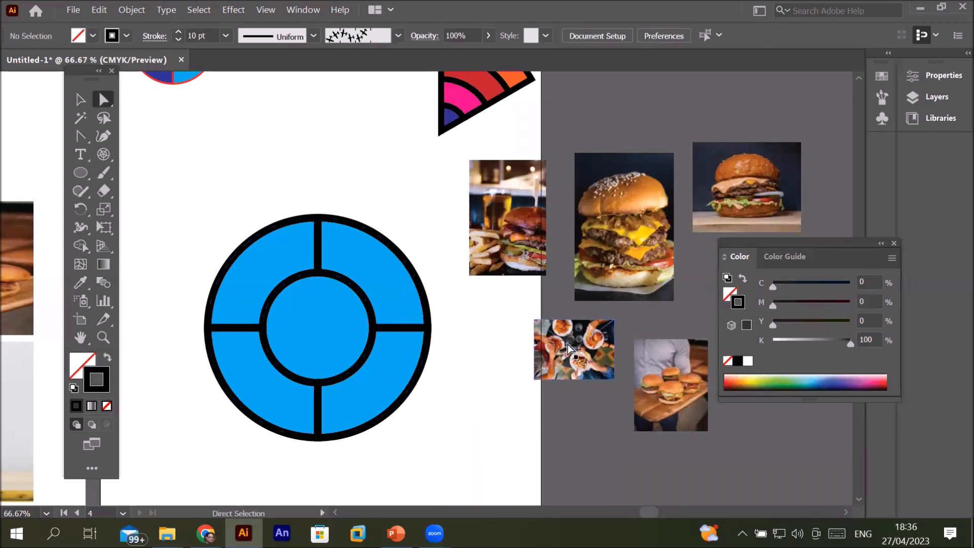
# Move the burger board photo over the ring's inner circle and send it to the back.
pyautogui.moveTo(472, 358); pyautogui.dragTo(328, 335)
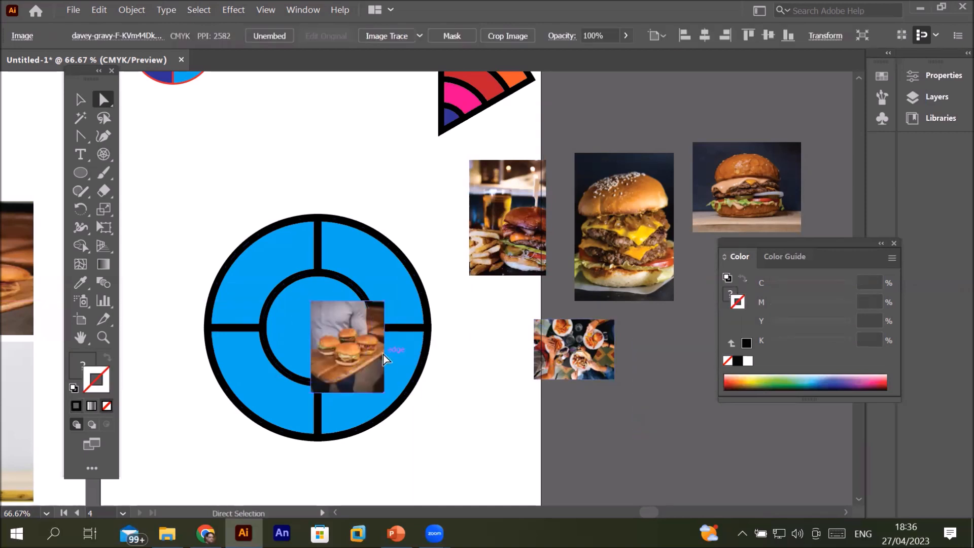
pyautogui.rightClick(348, 339)
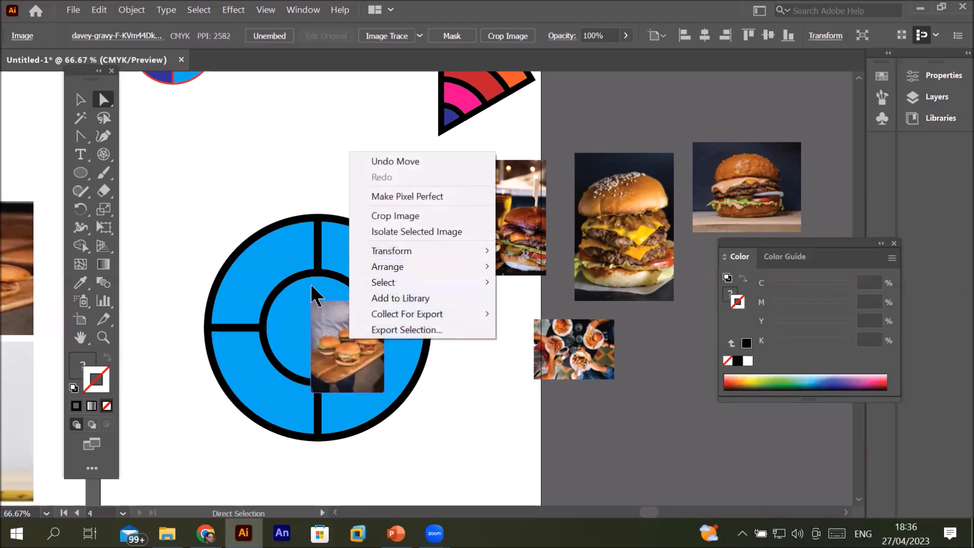
pyautogui.moveTo(439, 251)
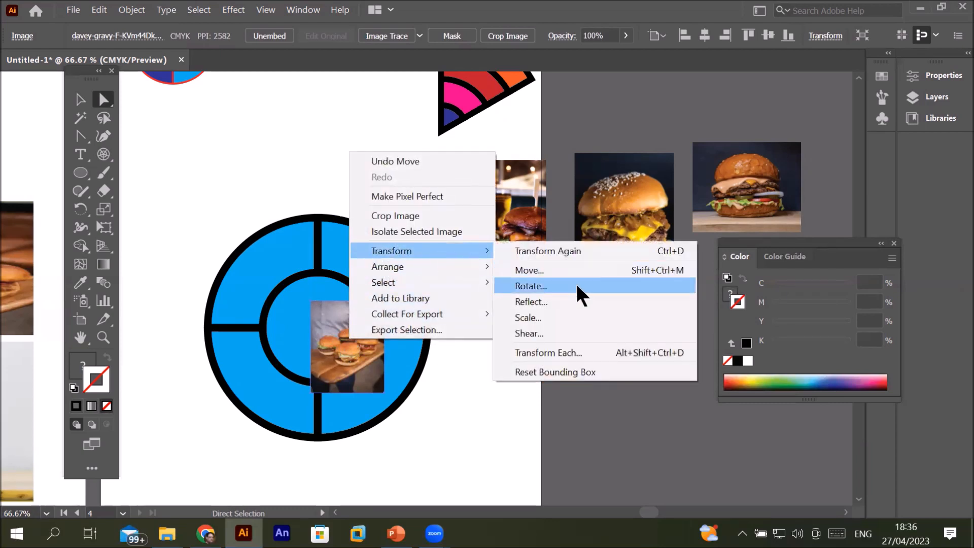
pyautogui.moveTo(383, 266)
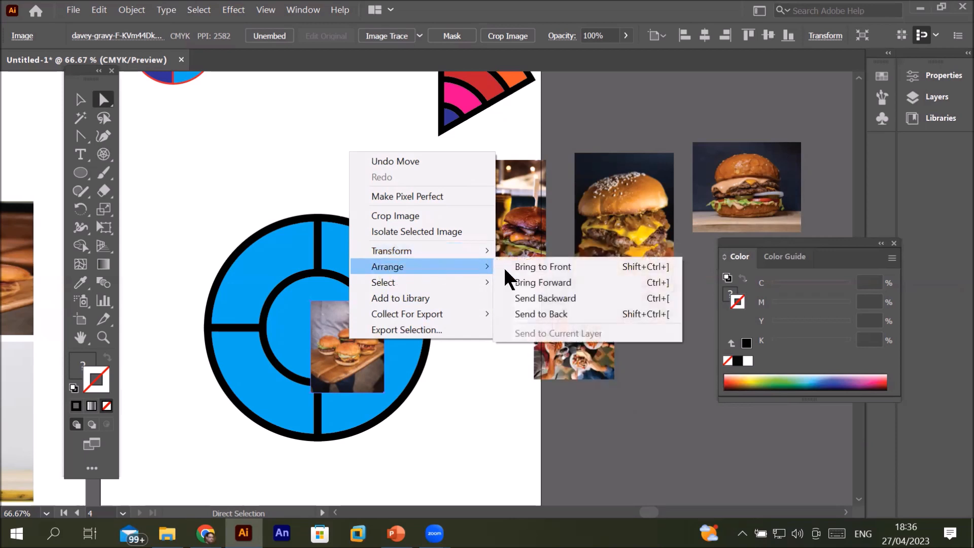
pyautogui.click(571, 314)
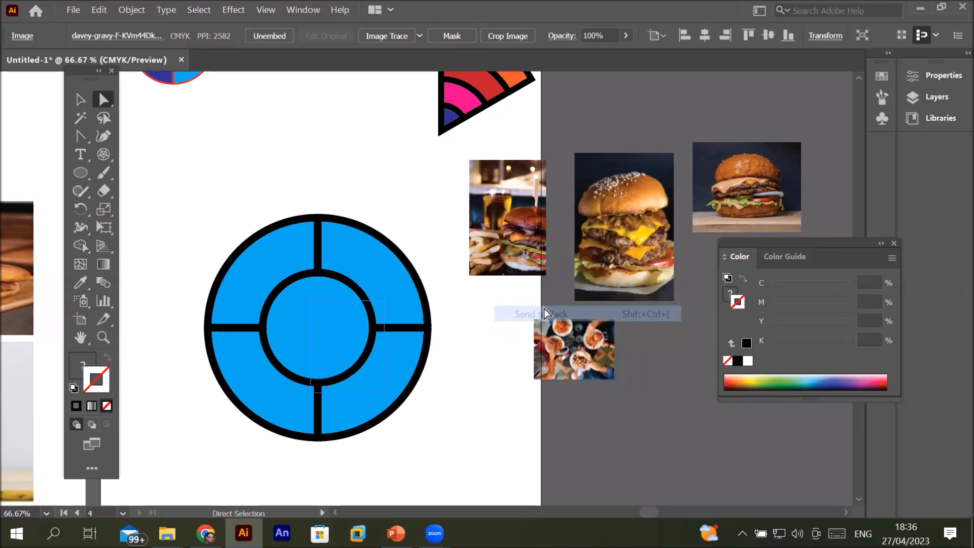
# Try to make a clipping mask with only the inner circle selected, and undo sending the burger board photo to the back.
pyautogui.click(295, 285)
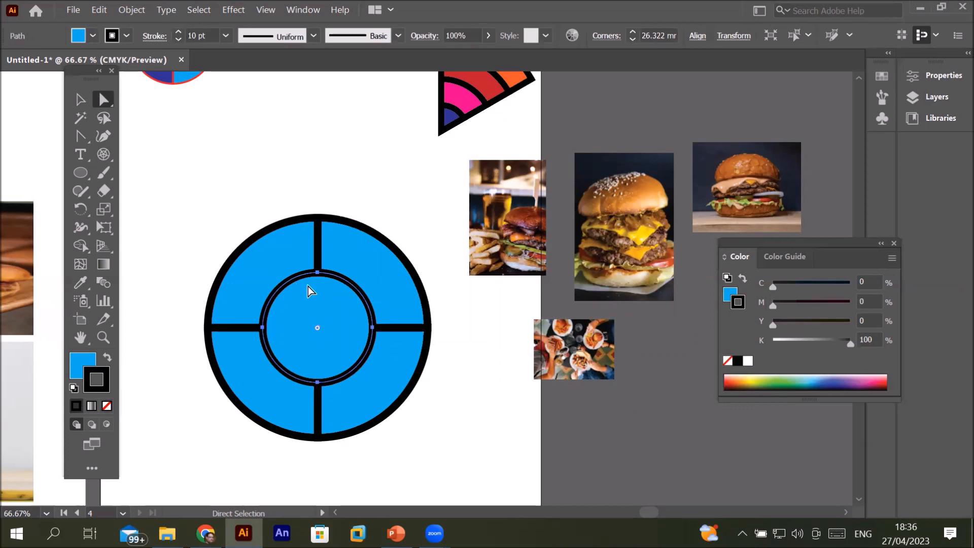
pyautogui.rightClick(308, 286)
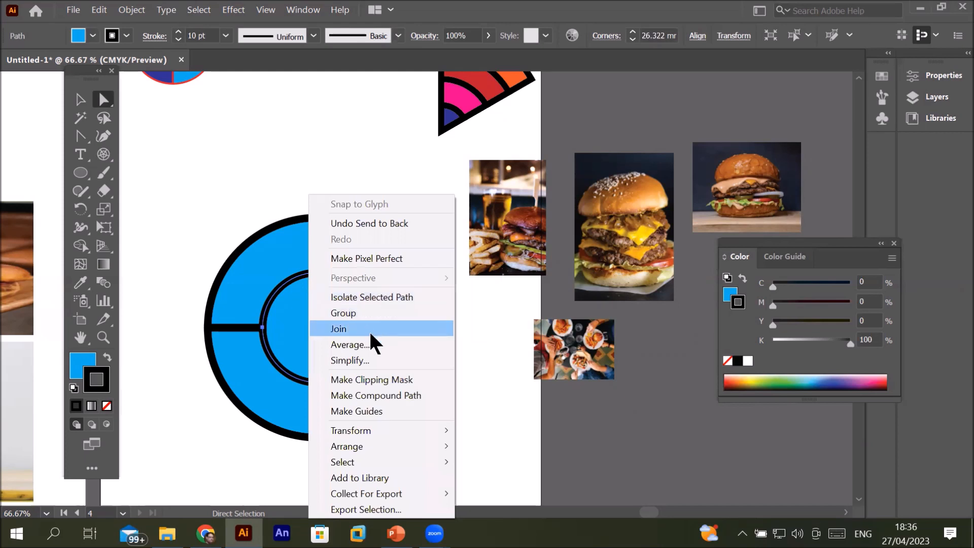
pyautogui.click(384, 388)
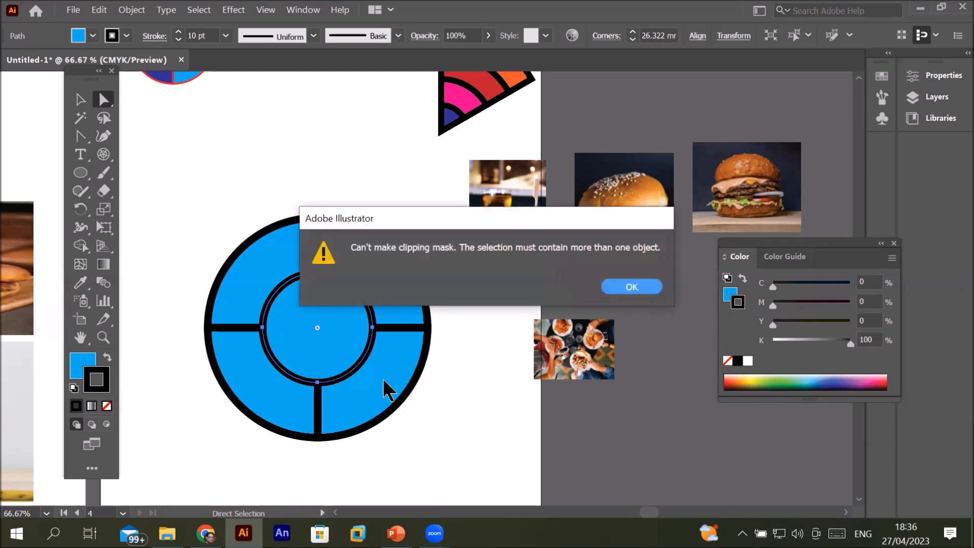
pyautogui.click(628, 286)
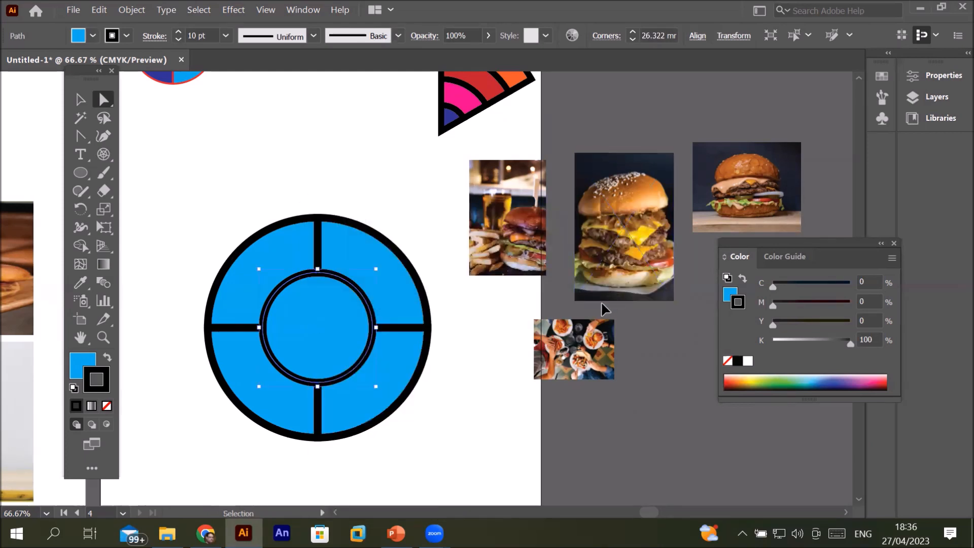
pyautogui.hotkey('ctrl', 'v')
# Enlarge the burger board photo to cover the whole inner circle, reposition it over the ring and send it to the back.
pyautogui.click(379, 306)
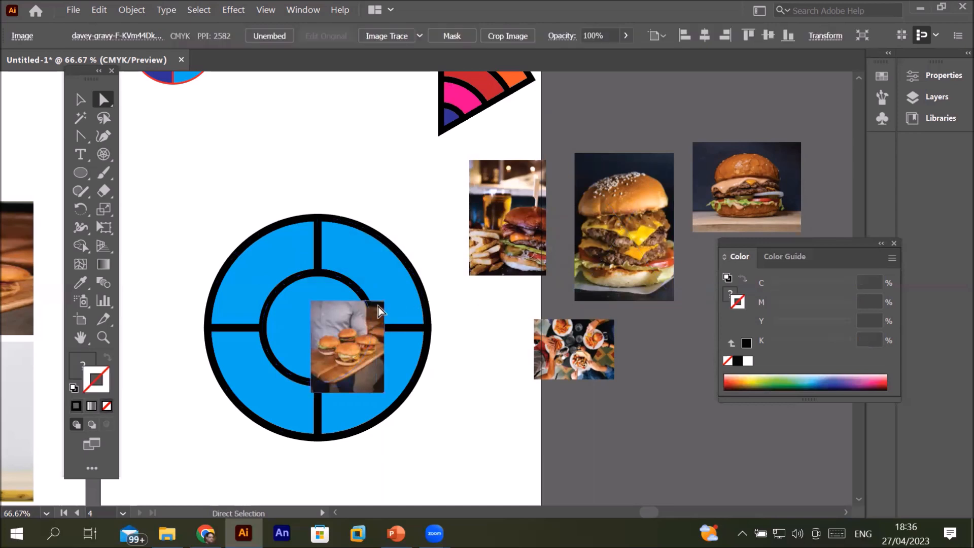
pyautogui.click(79, 99)
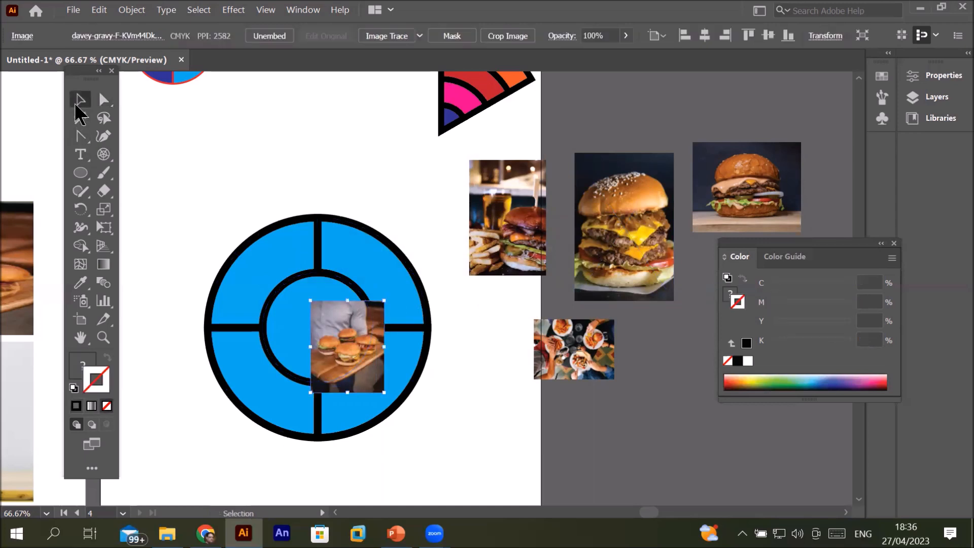
pyautogui.moveTo(384, 301); pyautogui.dragTo(327, 289)
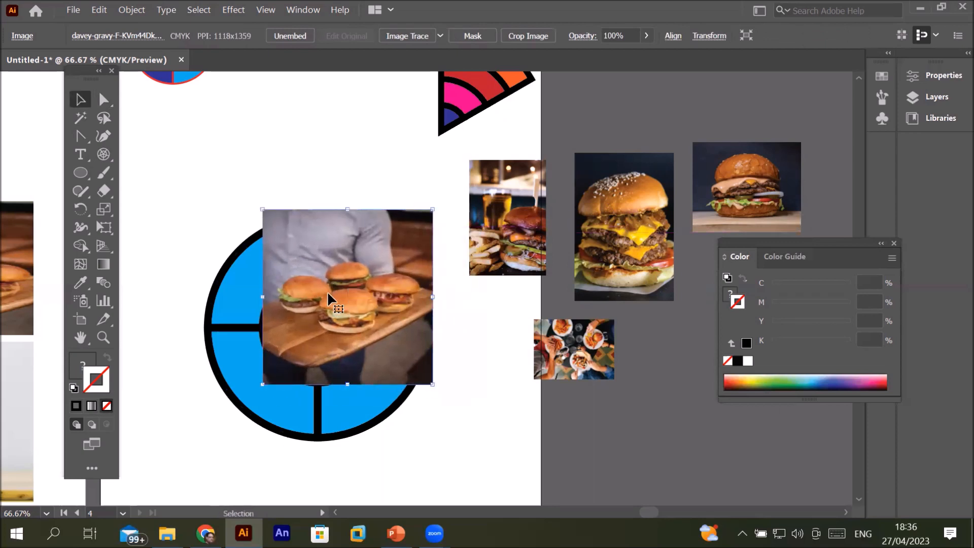
pyautogui.rightClick(328, 293)
pyautogui.moveTo(398, 408)
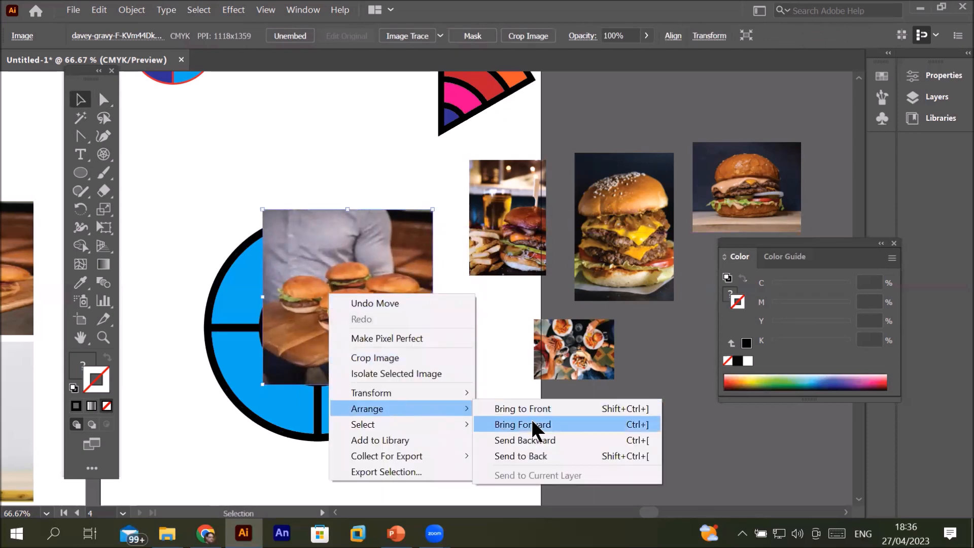
pyautogui.click(519, 456)
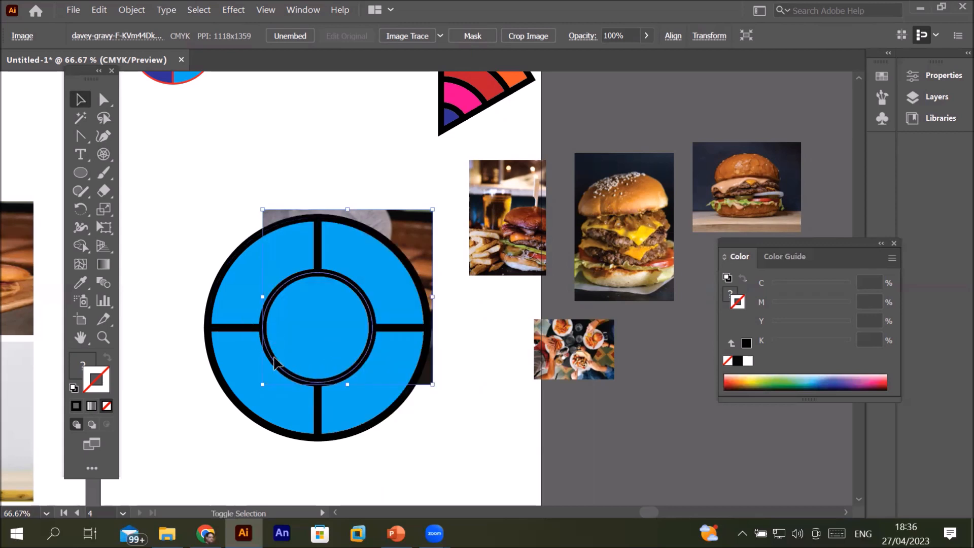
# Make a clipping mask from the burger board photo and the ring's inner circle.
pyautogui.keyDown('shift'); pyautogui.click(275, 360); pyautogui.keyUp('shift')
pyautogui.rightClick(277, 357)
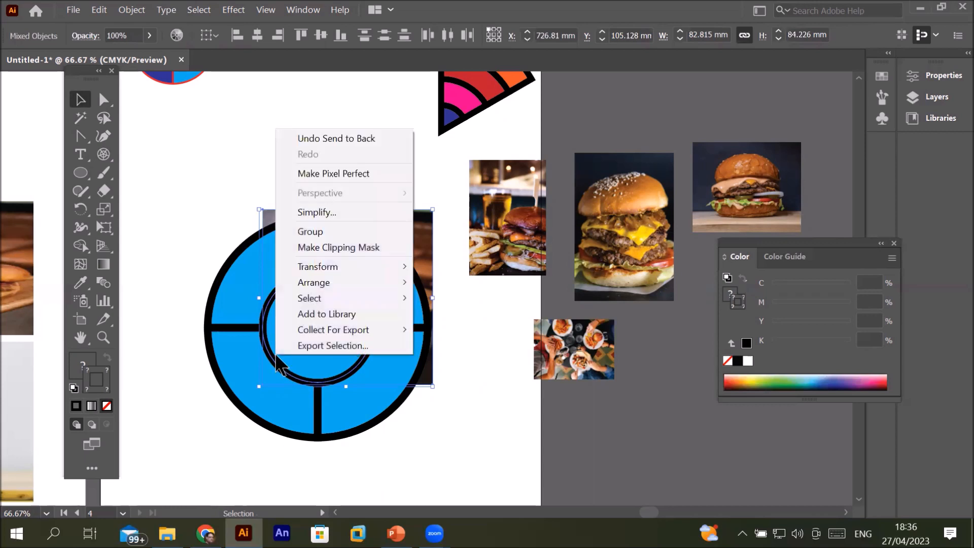
pyautogui.click(325, 248)
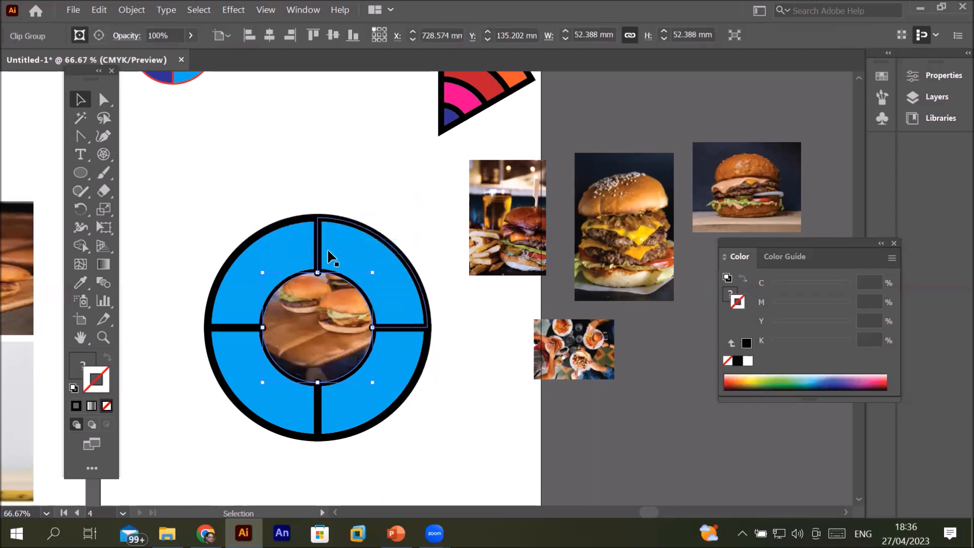
# Isolate the clip group, resize and reposition the photo so all the burgers show and fill the circle, and exit isolation mode.
pyautogui.doubleClick(320, 324)
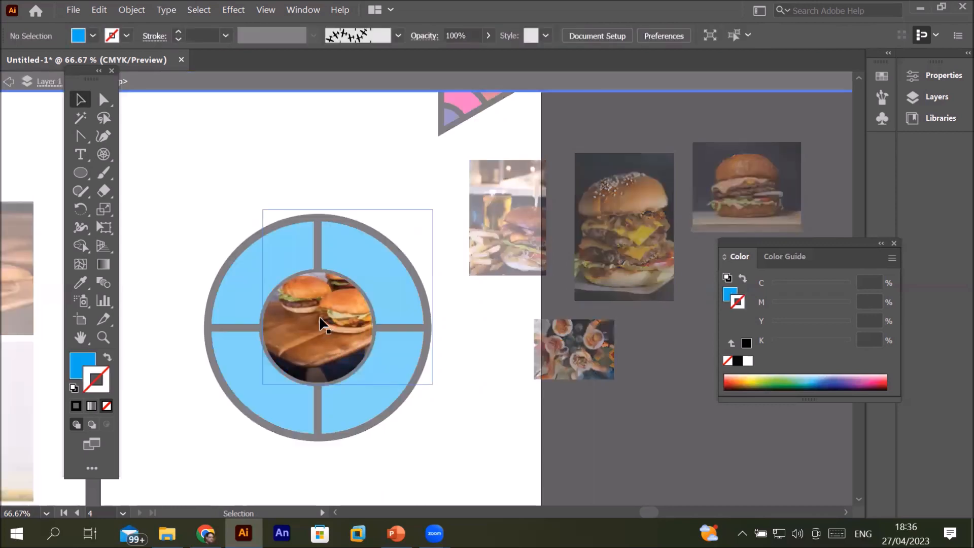
pyautogui.moveTo(321, 313)
pyautogui.mouseDown()
pyautogui.moveTo(290, 336)
pyautogui.moveTo(332, 334)
pyautogui.moveTo(324, 325)
pyautogui.mouseUp()
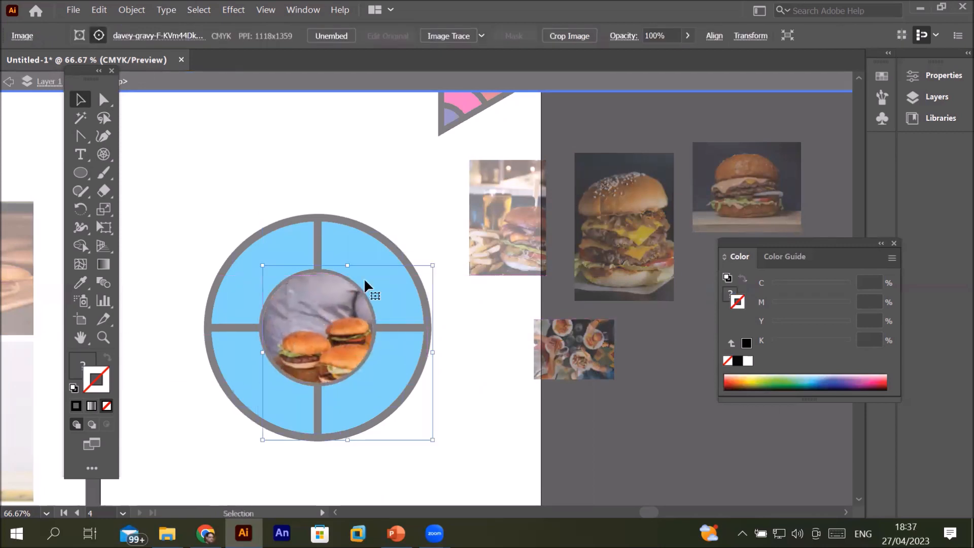
pyautogui.moveTo(435, 264); pyautogui.dragTo(394, 295)
pyautogui.moveTo(327, 326); pyautogui.dragTo(285, 298)
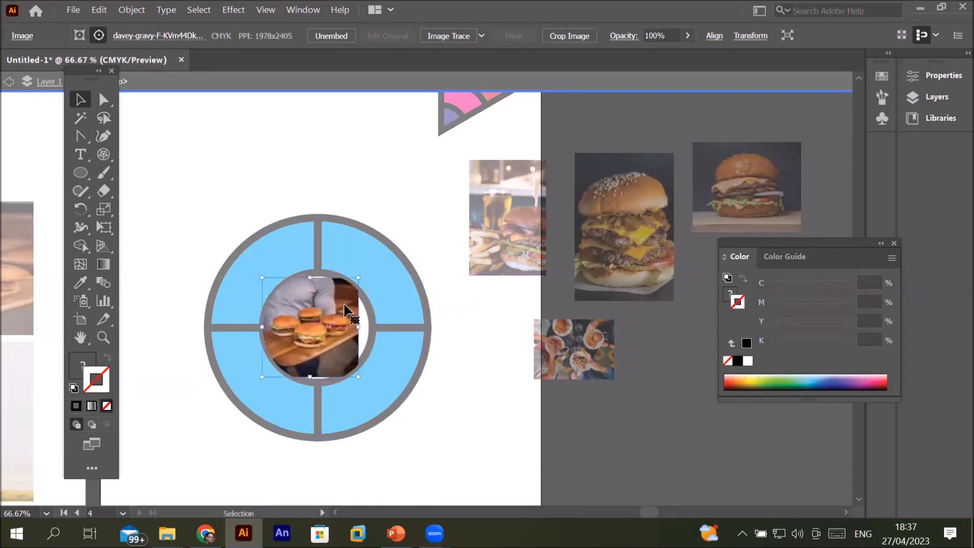
pyautogui.moveTo(358, 326); pyautogui.dragTo(381, 327)
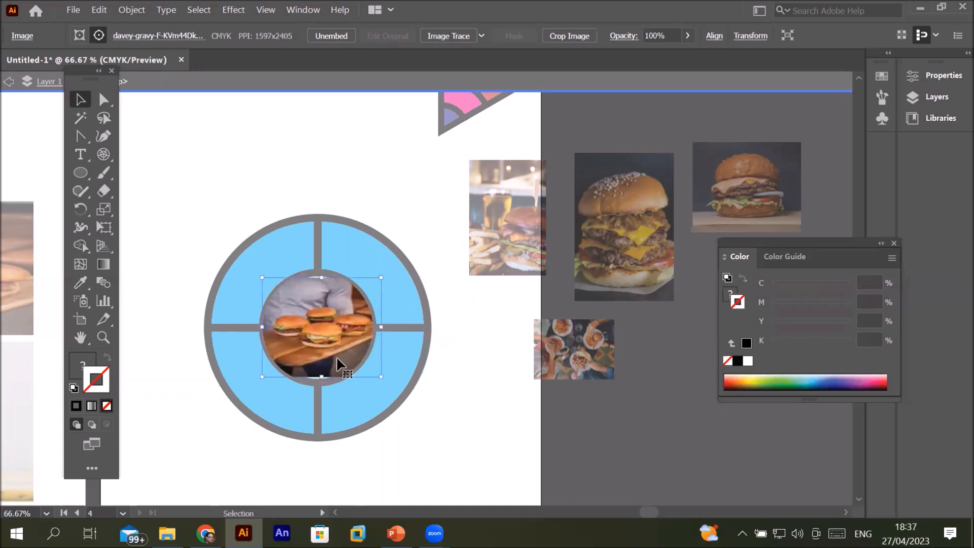
pyautogui.moveTo(321, 377); pyautogui.dragTo(322, 391)
pyautogui.moveTo(321, 356); pyautogui.dragTo(321, 348)
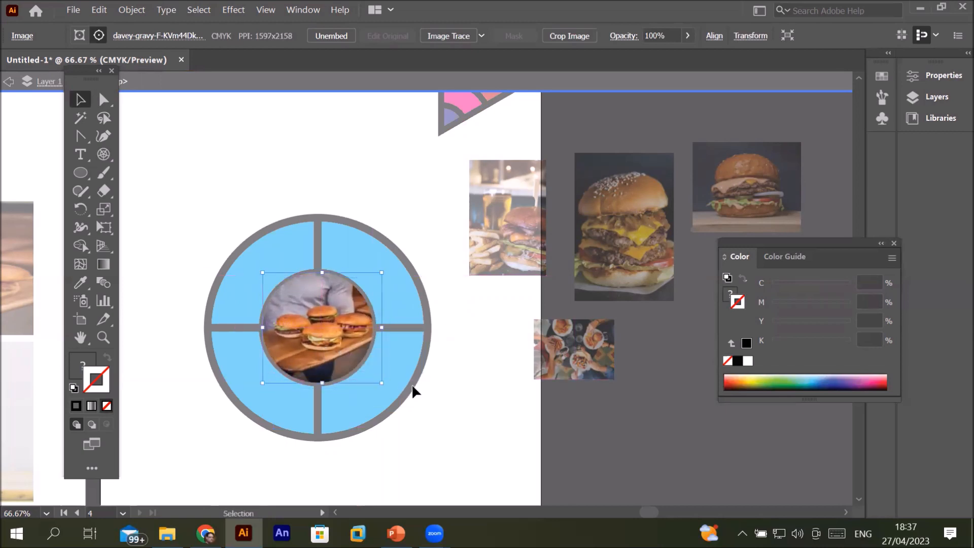
pyautogui.click(455, 401)
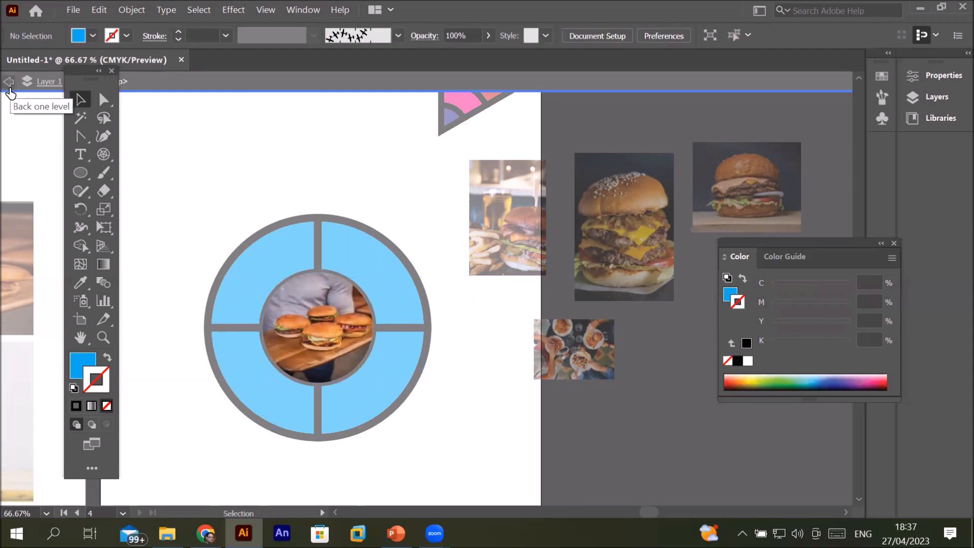
pyautogui.click(9, 83)
pyautogui.click(9, 84)
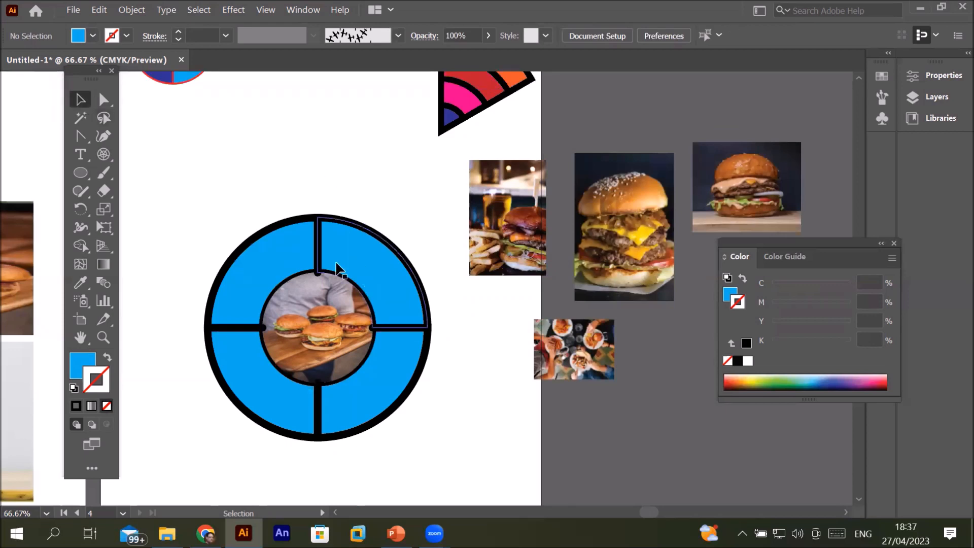
# Move the burger, fries and beer photo over the ring's upper-right segment and send it to the back.
pyautogui.click(380, 237)
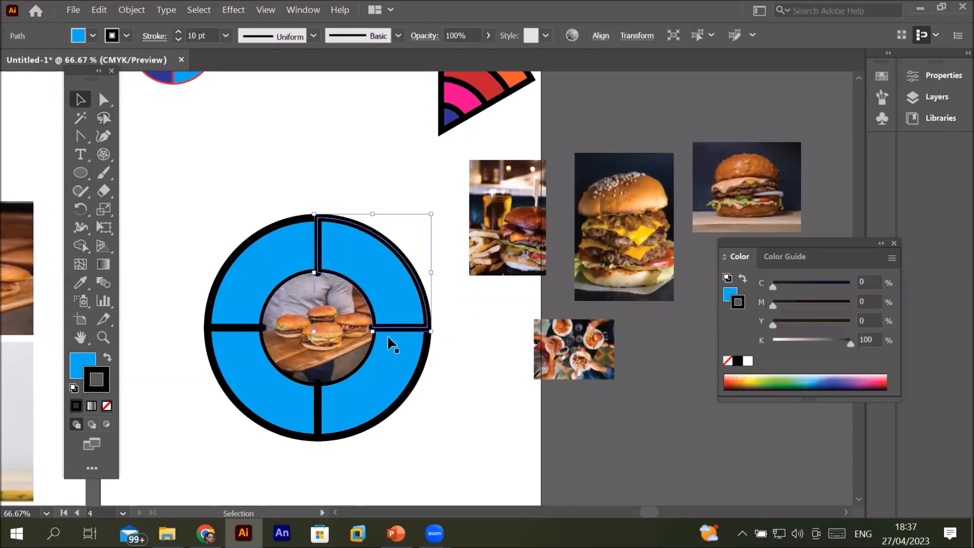
pyautogui.click(387, 367)
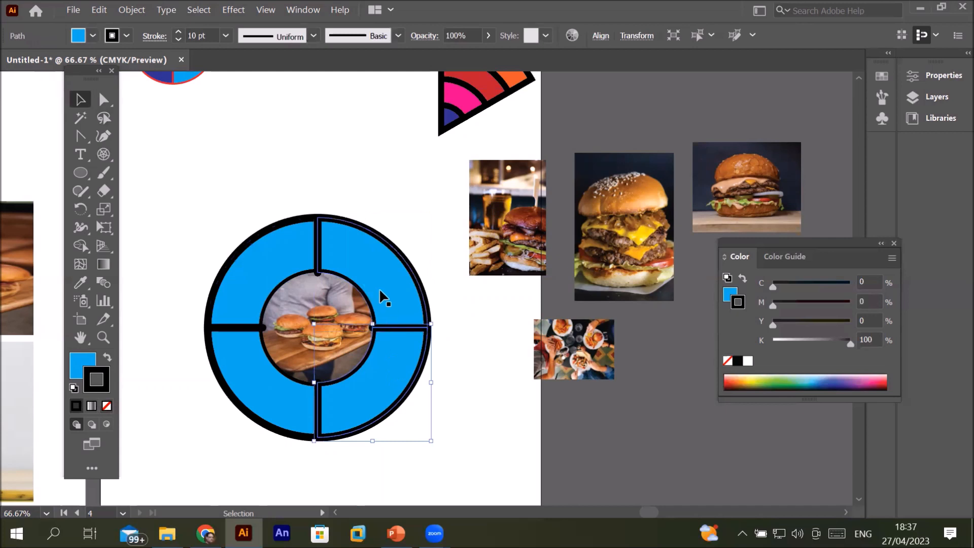
pyautogui.click(404, 264)
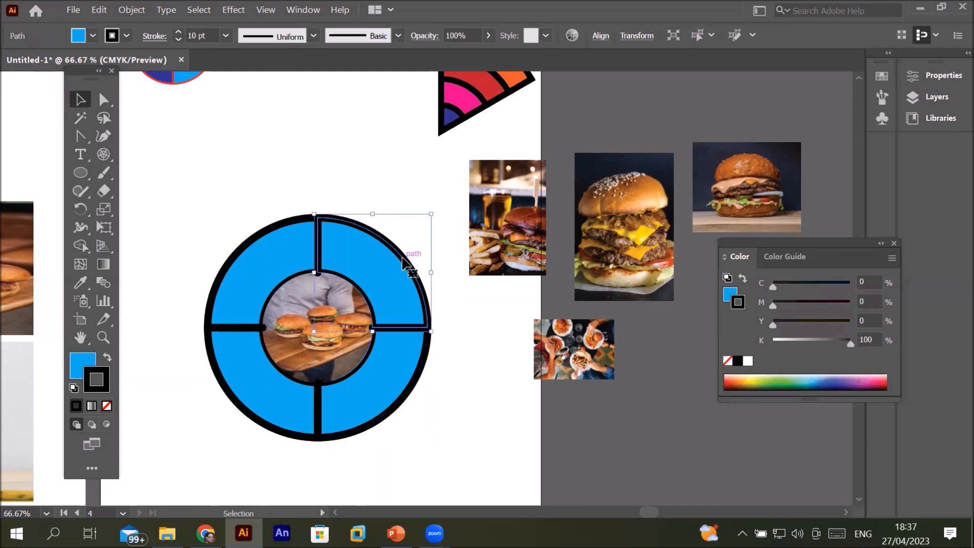
pyautogui.moveTo(510, 237); pyautogui.dragTo(392, 269)
pyautogui.rightClick(397, 260)
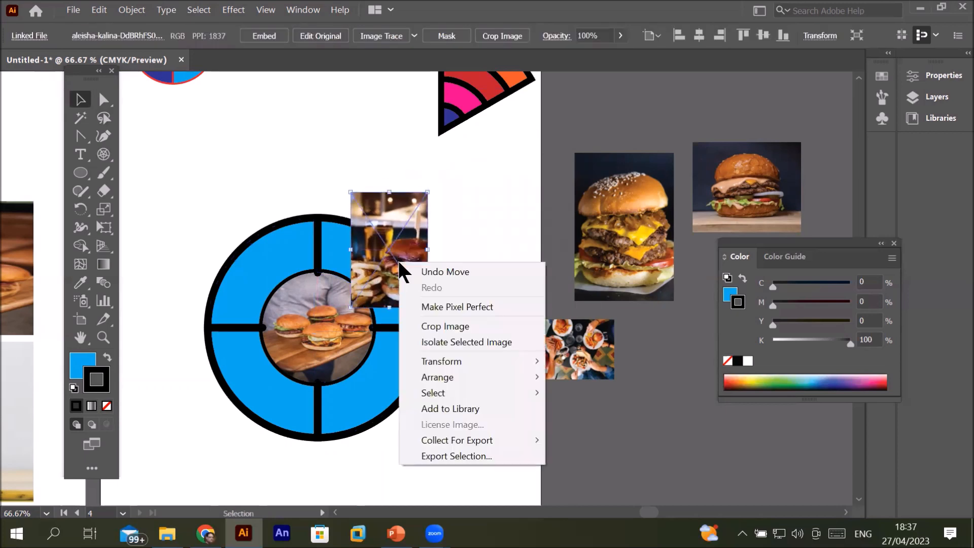
pyautogui.moveTo(465, 378)
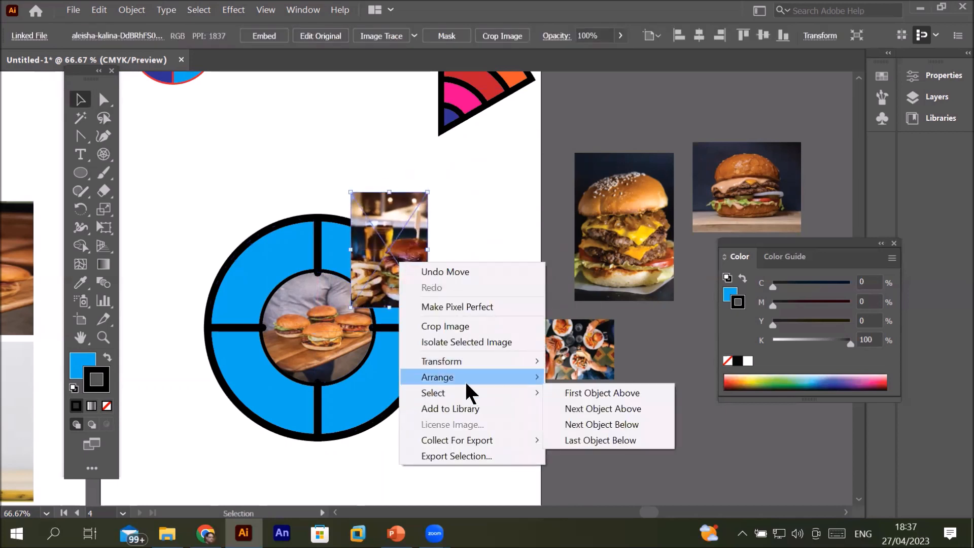
pyautogui.click(607, 424)
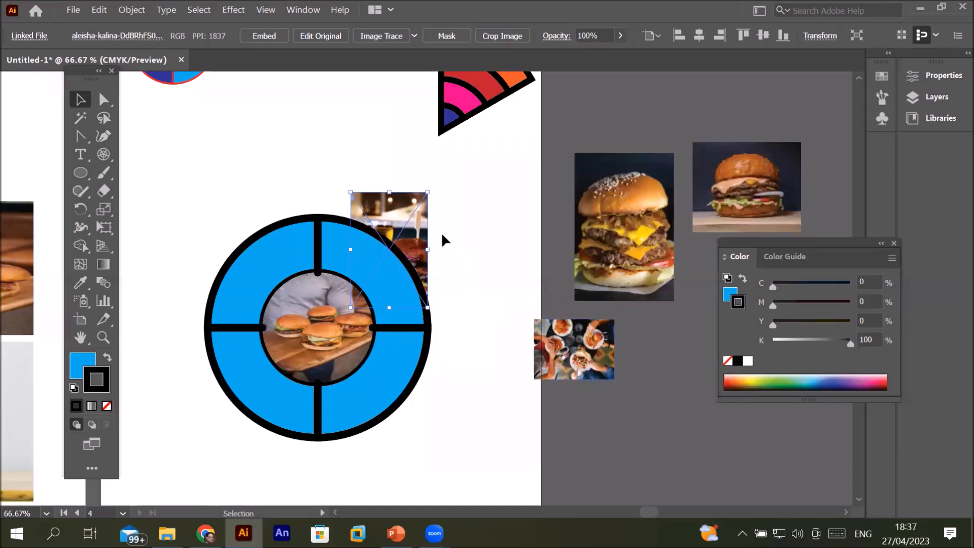
# Embed the burger, fries and beer photo and make a clipping mask from it and the ring's upper-right segment.
pyautogui.click(265, 36)
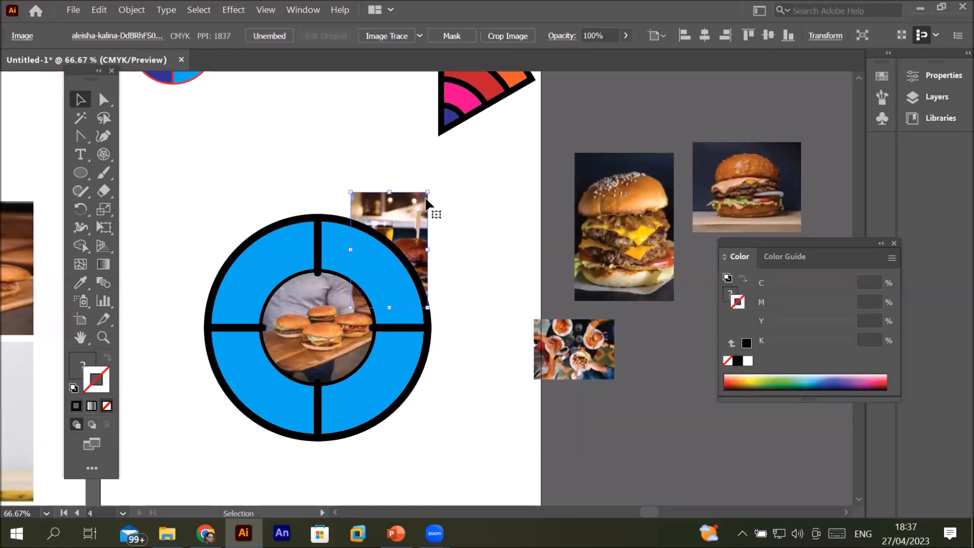
pyautogui.keyDown('shift'); pyautogui.click(345, 234); pyautogui.keyUp('shift')
pyautogui.rightClick(344, 231)
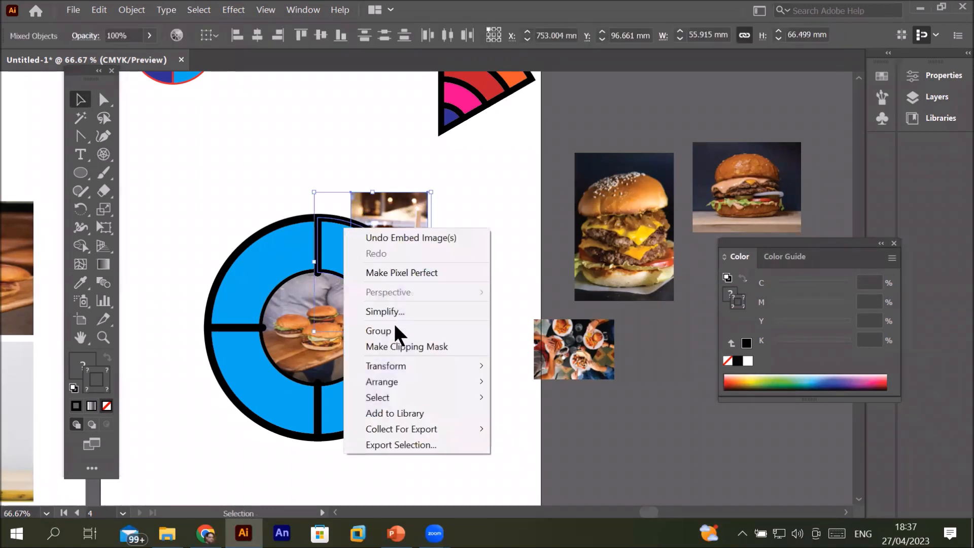
pyautogui.click(398, 347)
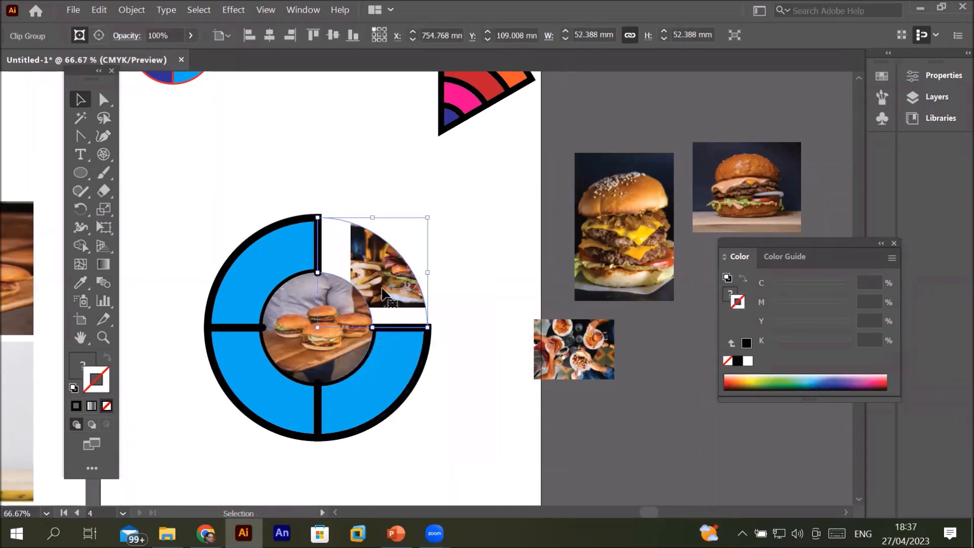
# Isolate the clip group, reposition and widen the photo so it fills the upper-right segment, and exit isolation mode.
pyautogui.doubleClick(382, 290)
pyautogui.moveTo(382, 294); pyautogui.dragTo(343, 317)
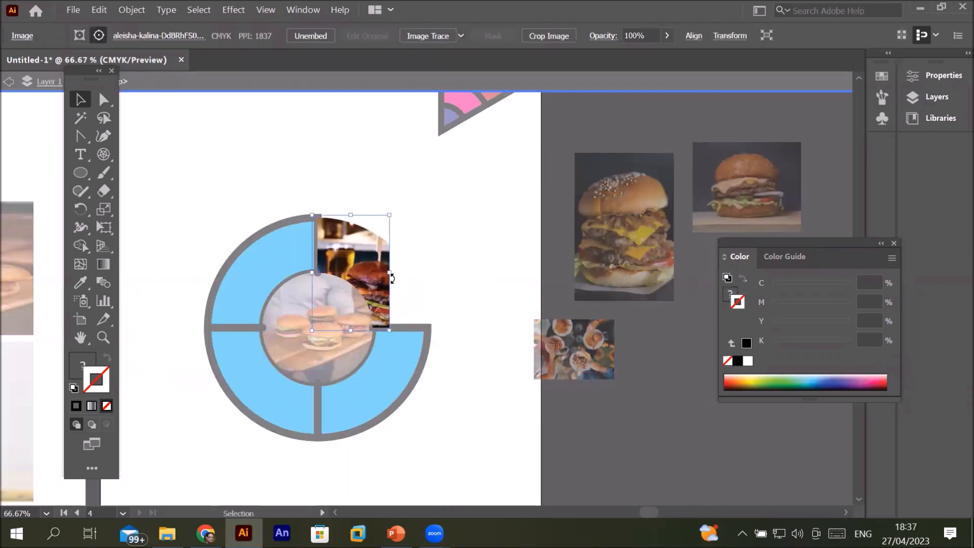
pyautogui.moveTo(389, 272); pyautogui.dragTo(431, 282)
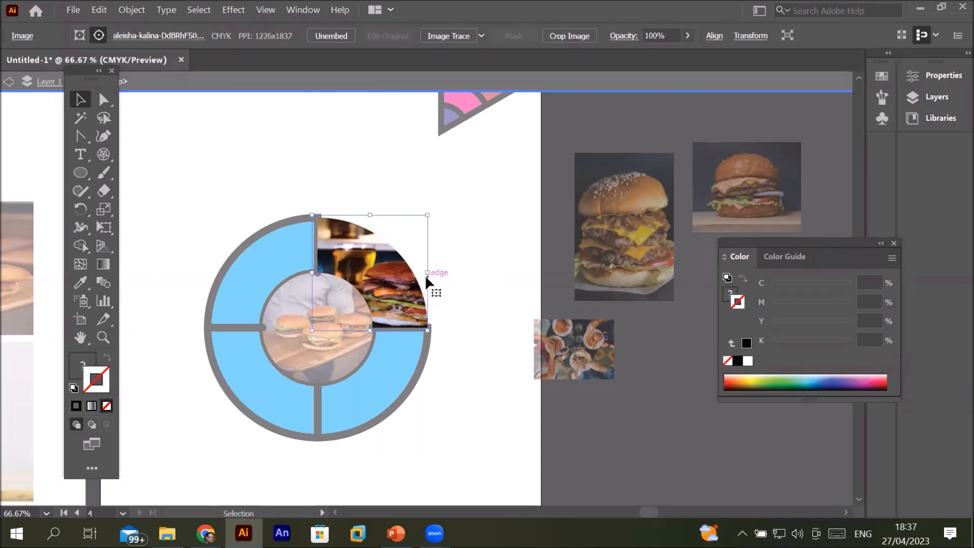
pyautogui.click(467, 323)
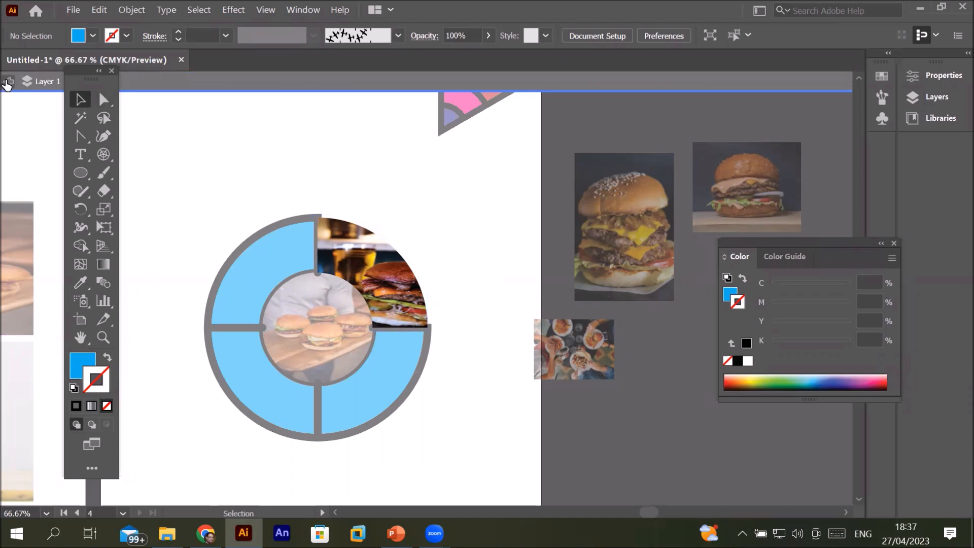
pyautogui.click(8, 82)
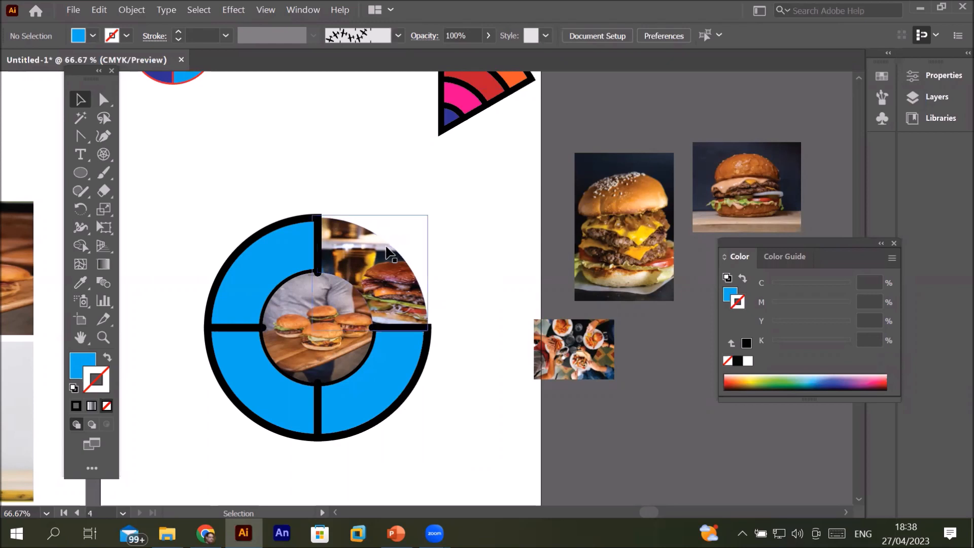
# Give the upper-right segment's clip group a stroke weight of 11 pt.
pyautogui.click(389, 255)
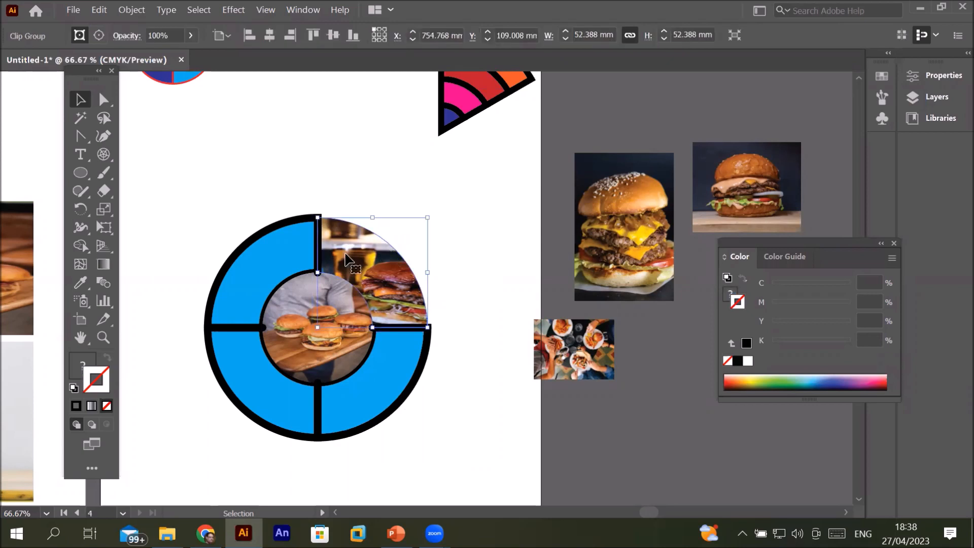
pyautogui.click(461, 310)
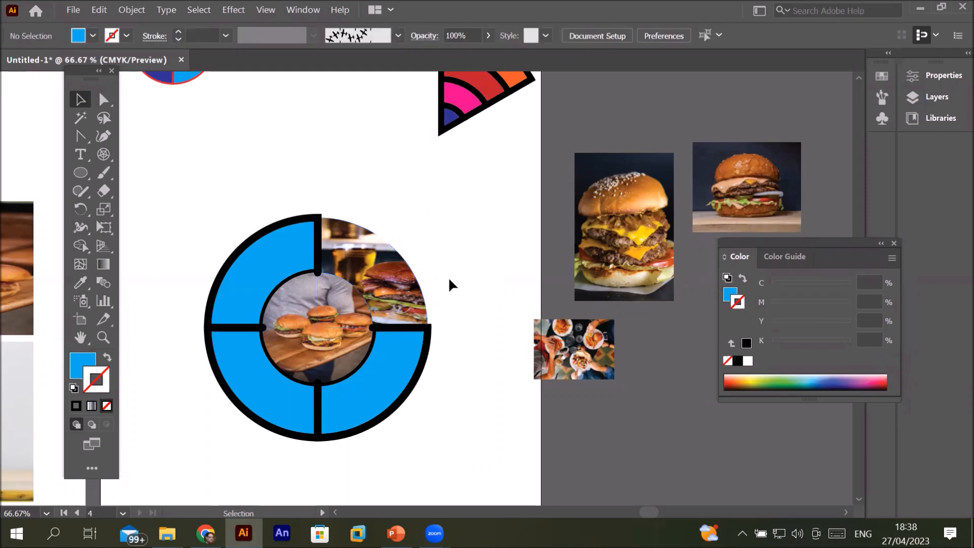
pyautogui.click(374, 298)
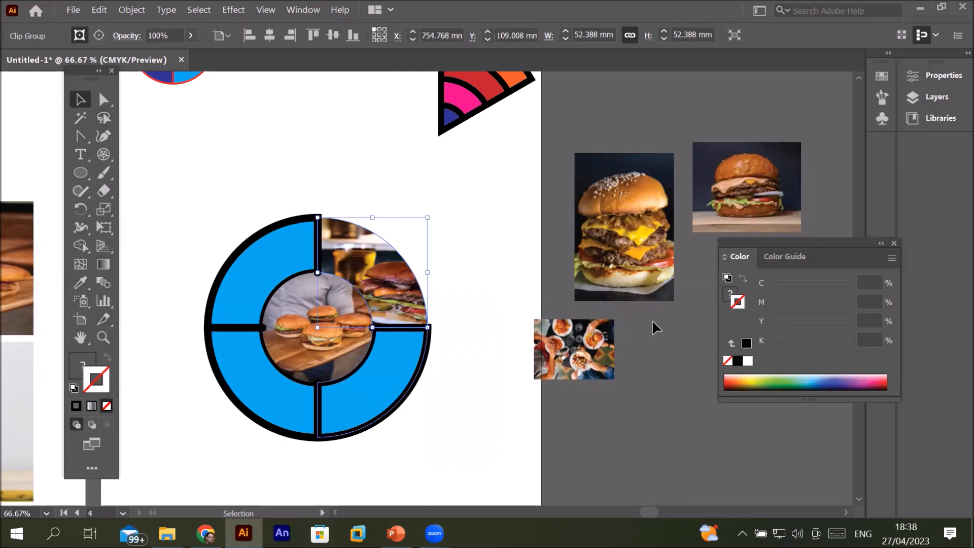
pyautogui.click(944, 76)
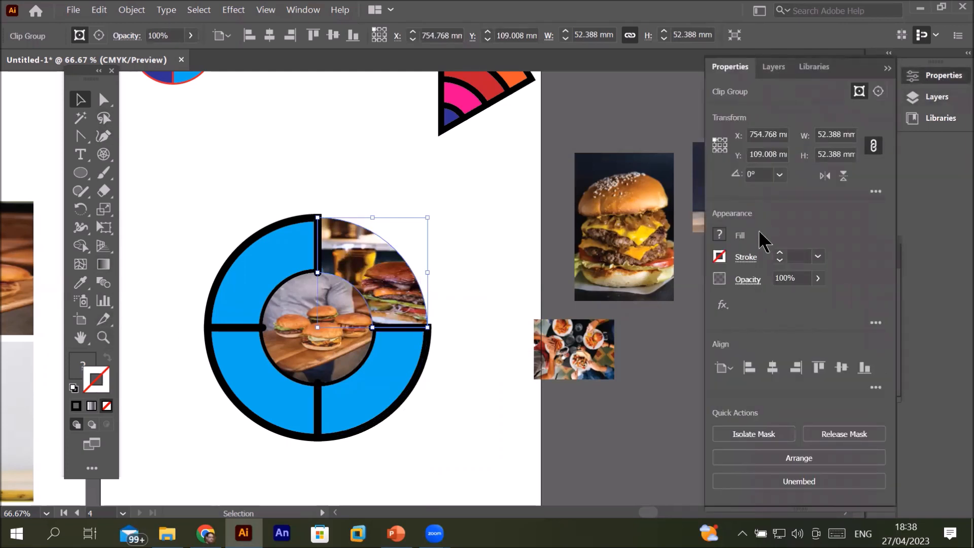
pyautogui.click(780, 252)
pyautogui.click(780, 252)
pyautogui.click(779, 253)
pyautogui.click(779, 252)
pyautogui.click(780, 252)
pyautogui.click(780, 253)
pyautogui.click(779, 252)
pyautogui.click(780, 252)
pyautogui.click(780, 253)
pyautogui.click(780, 252)
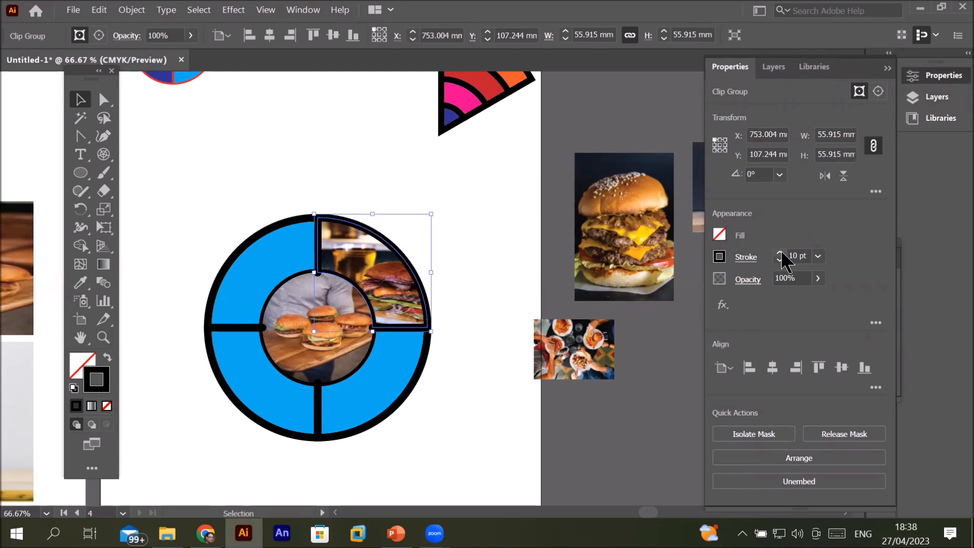
pyautogui.click(780, 253)
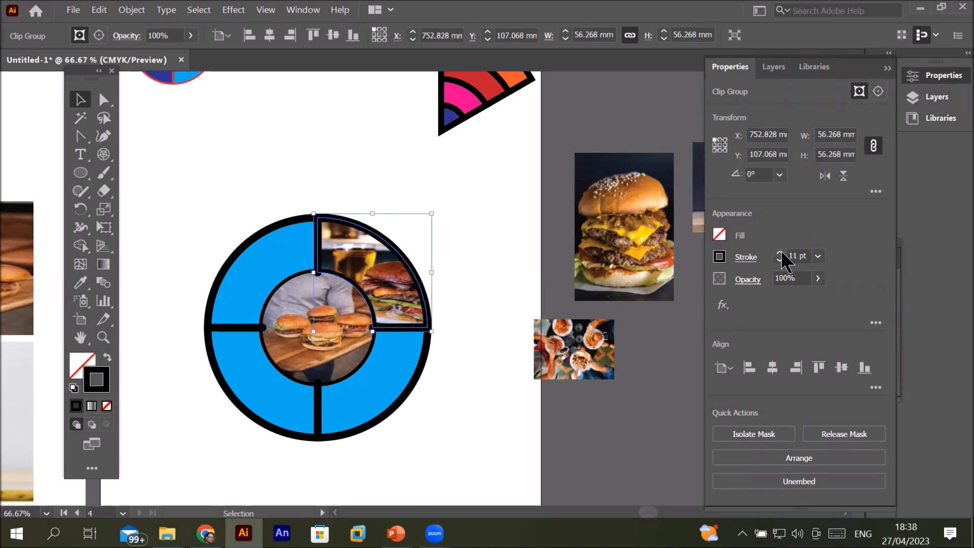
# Change the stroke color of the upper-right segment's clip group to red.
pyautogui.click(746, 258)
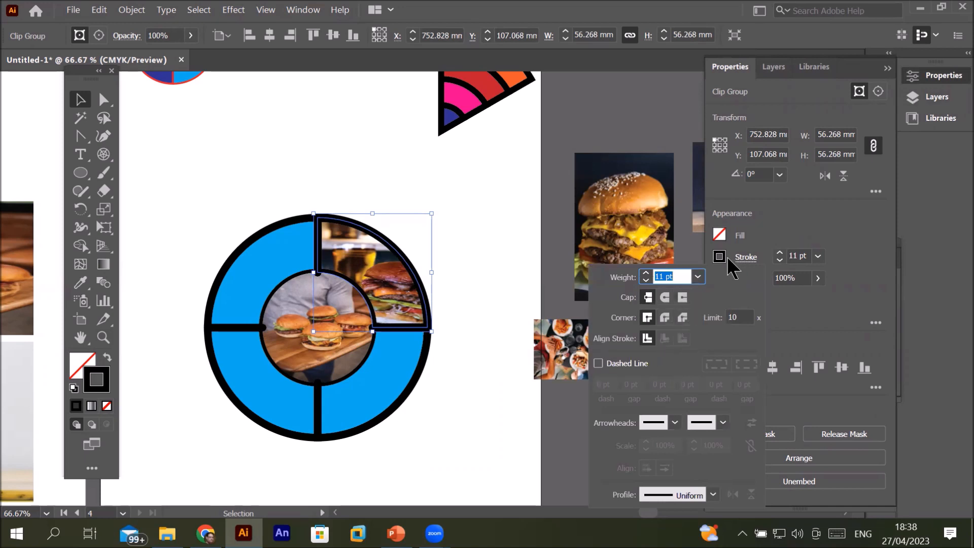
pyautogui.click(722, 260)
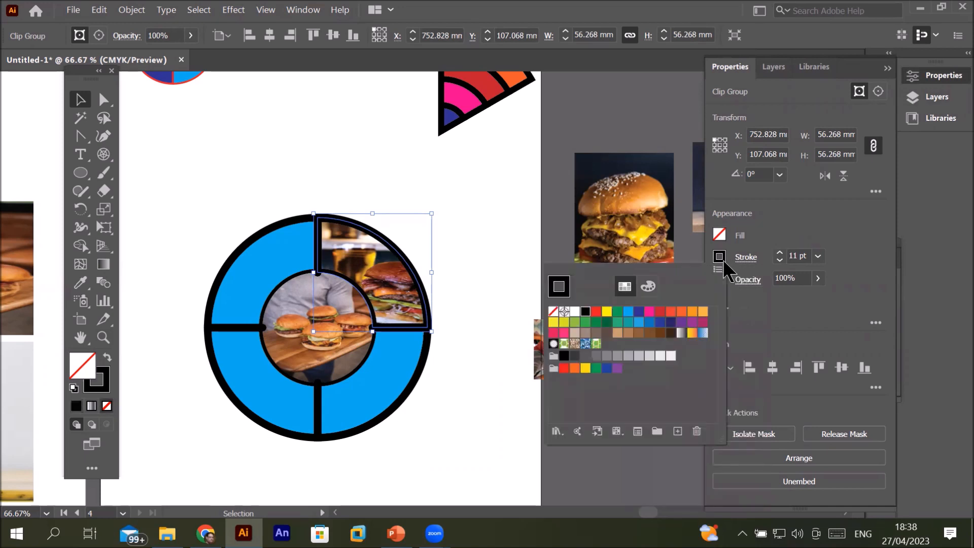
pyautogui.click(596, 312)
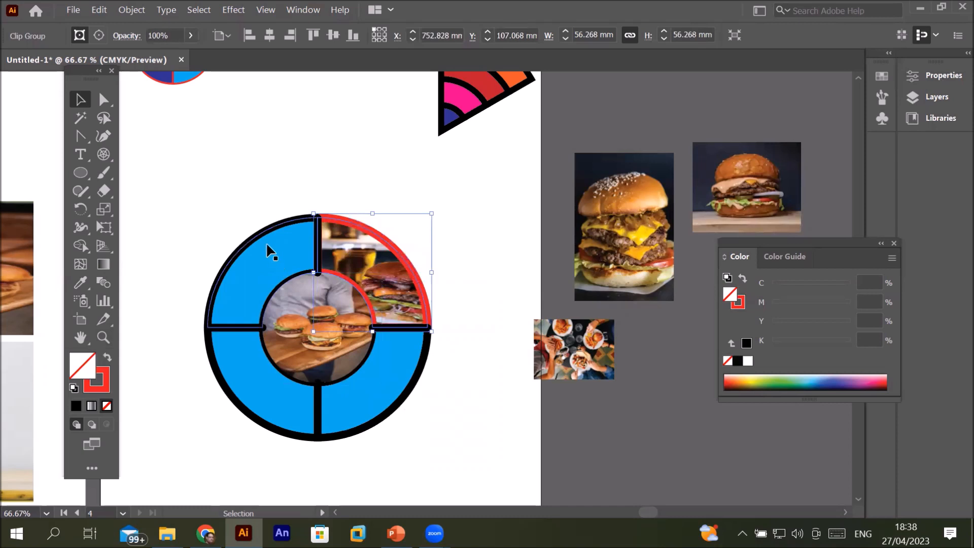
pyautogui.click(264, 243)
pyautogui.click(258, 361)
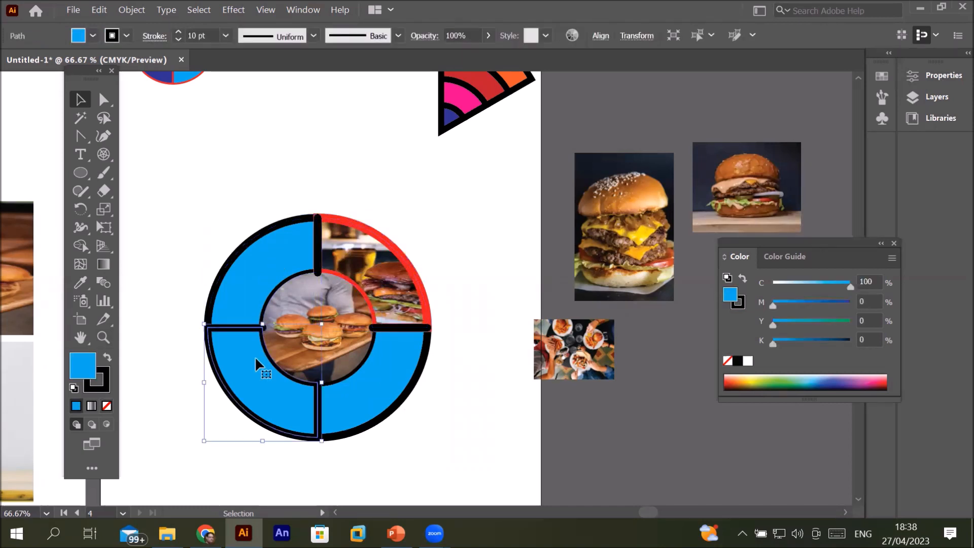
pyautogui.click(372, 391)
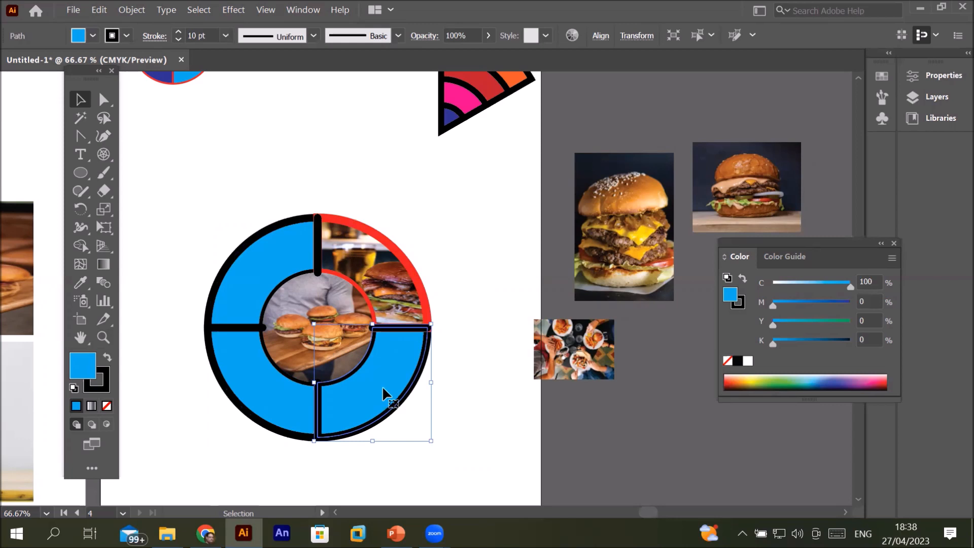
pyautogui.click(109, 159)
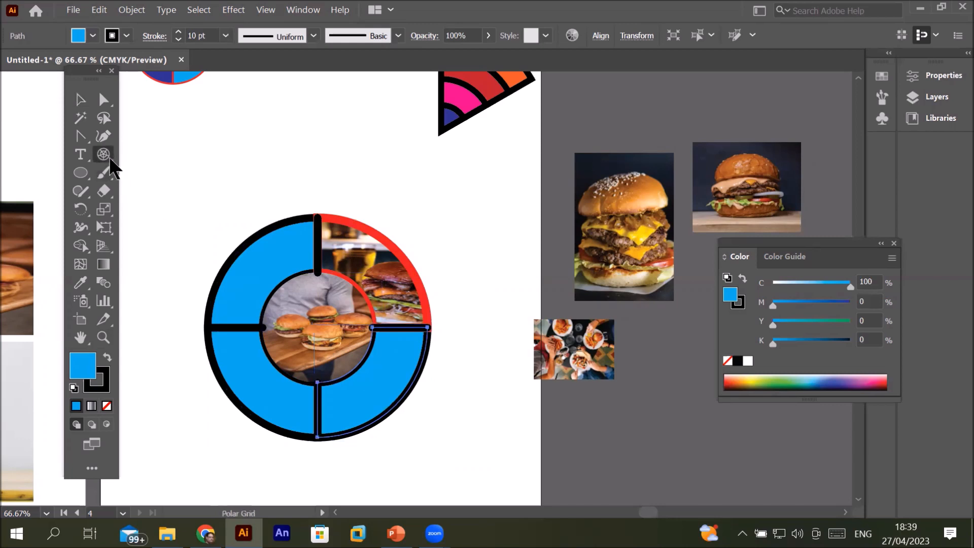
pyautogui.click(109, 159)
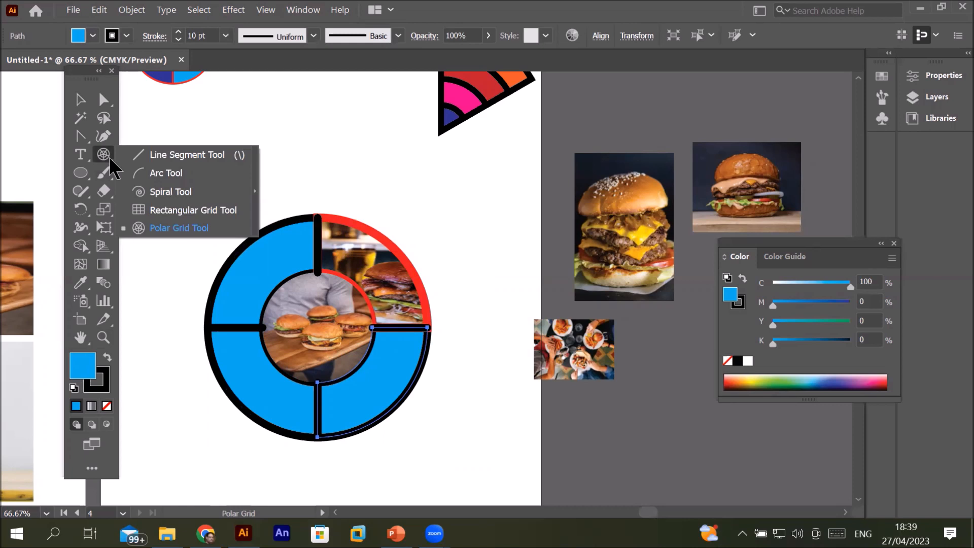
pyautogui.click(194, 126)
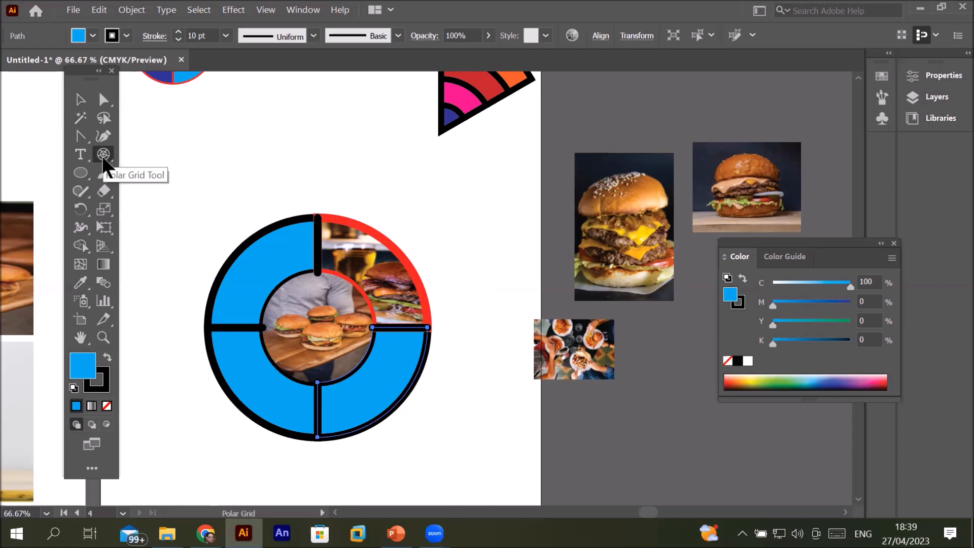
pyautogui.click(79, 247)
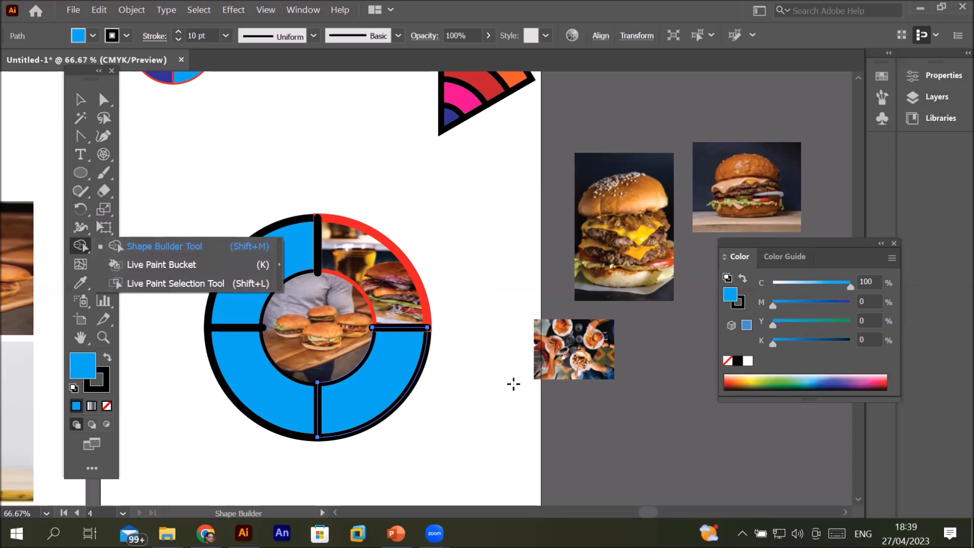
# Draw a new polar grid with one inner circle and four sections below the ring, about as wide as the ring.
pyautogui.scroll(-5, 859, 431)
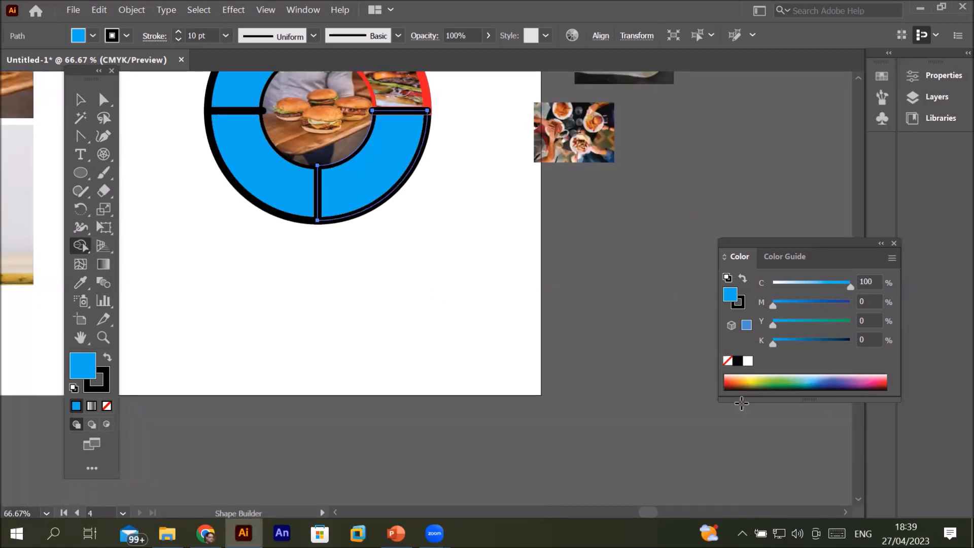
pyautogui.click(105, 156)
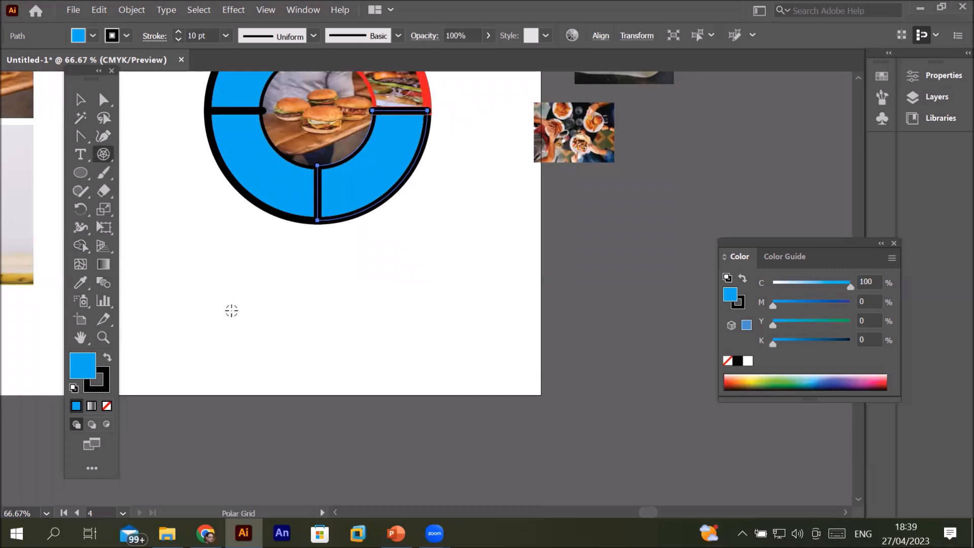
pyautogui.moveTo(206, 269); pyautogui.dragTo(413, 457)
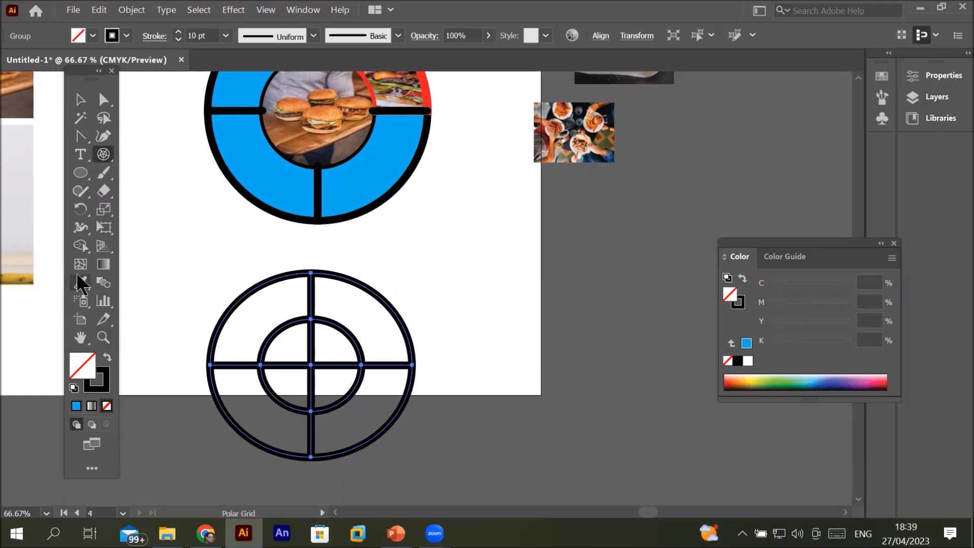
pyautogui.click(80, 245)
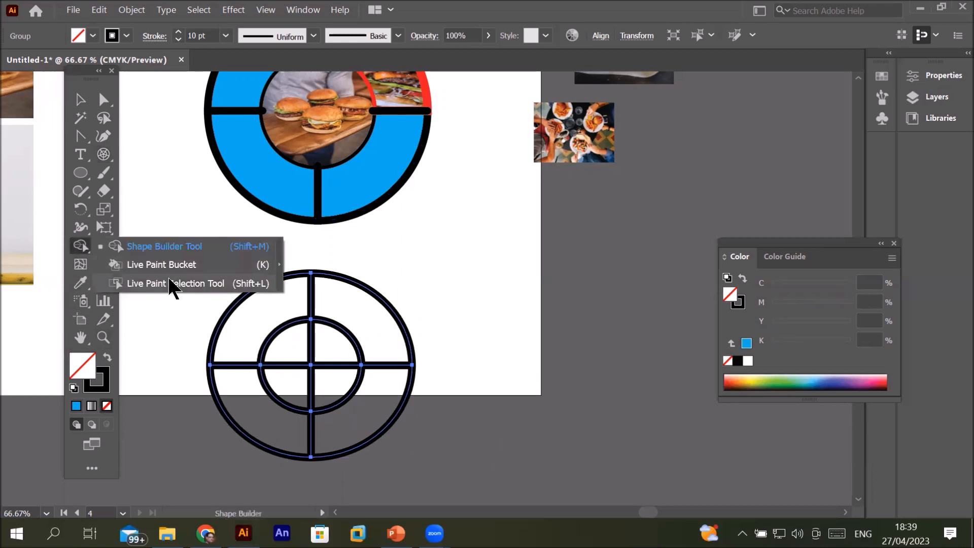
pyautogui.click(182, 282)
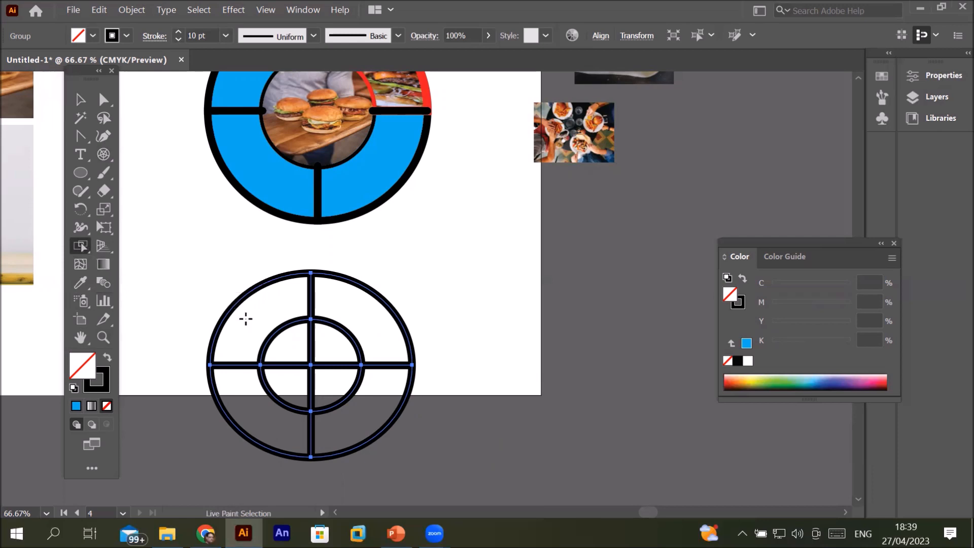
pyautogui.click(80, 99)
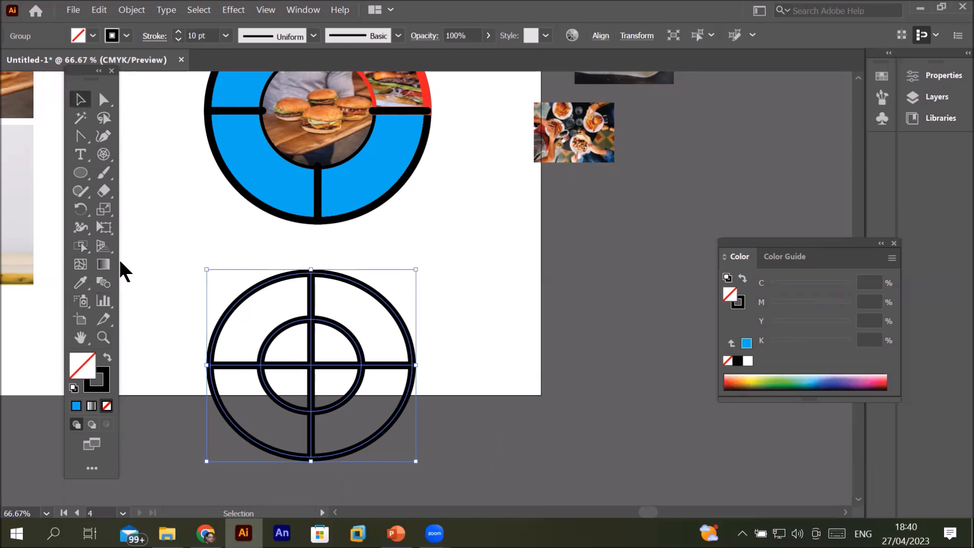
pyautogui.click(79, 246)
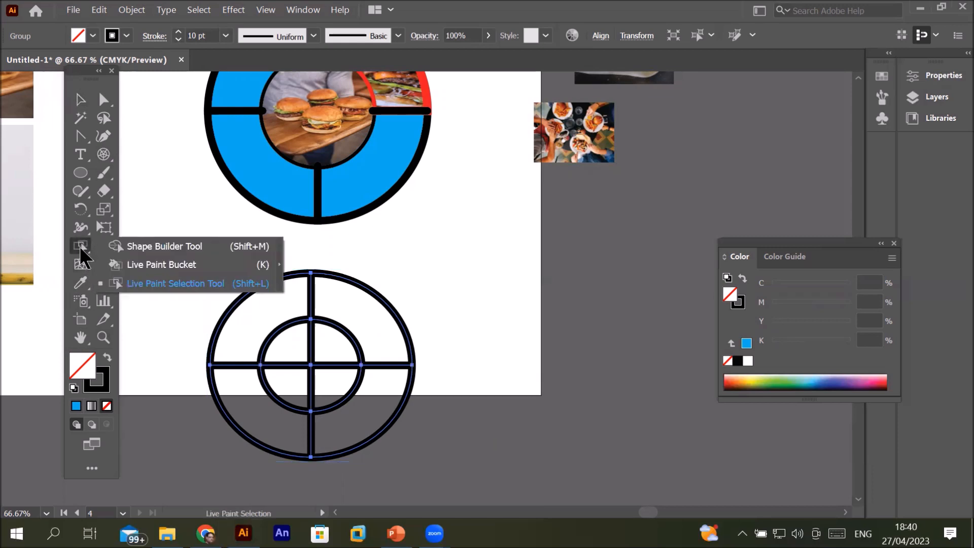
pyautogui.click(127, 283)
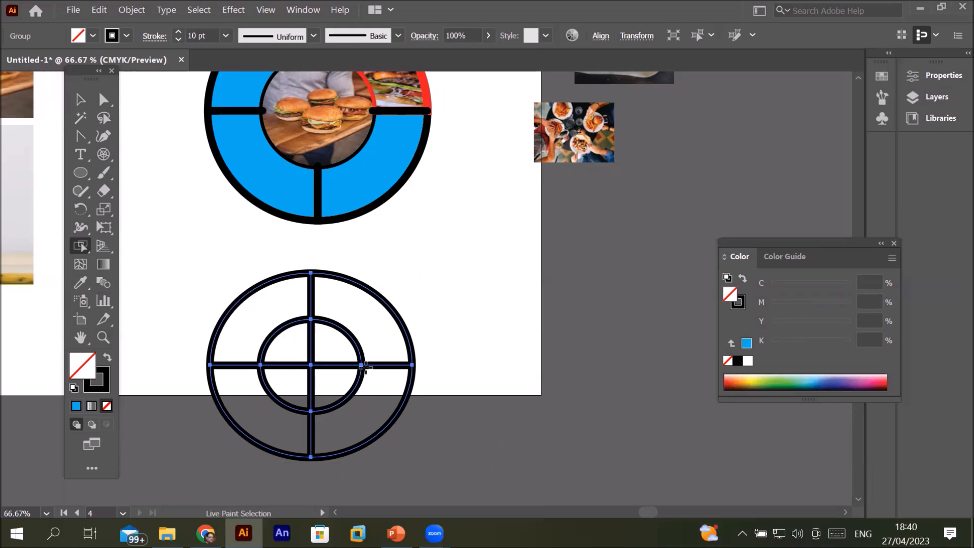
pyautogui.scroll(1, 361, 365)
pyautogui.scroll(1, 366, 367)
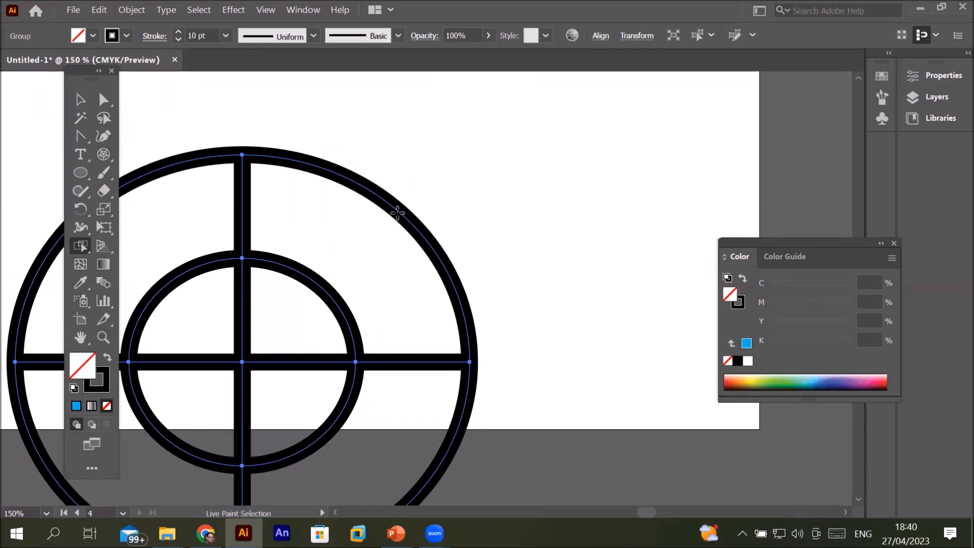
pyautogui.scroll(1, 364, 228)
pyautogui.scroll(-4, 365, 228)
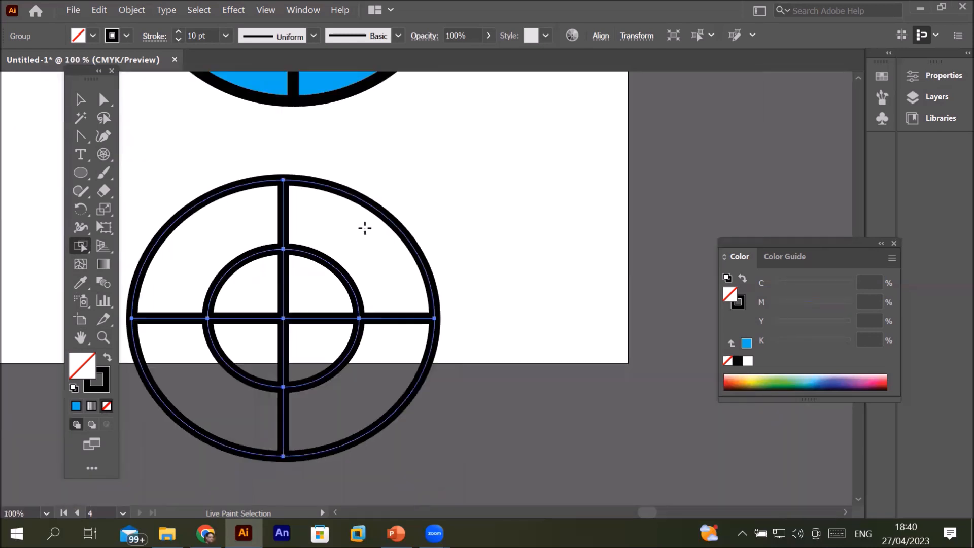
pyautogui.scroll(1, 365, 228)
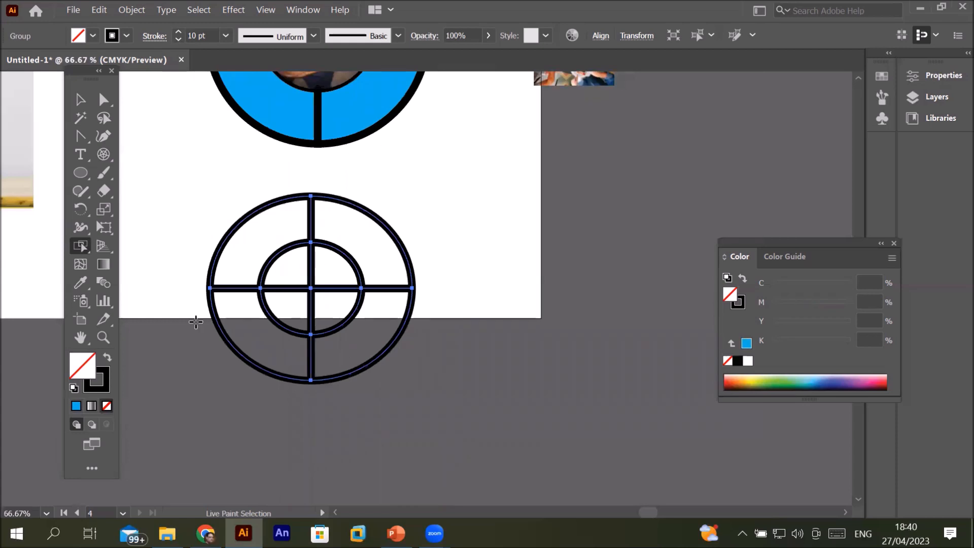
# Reset the new polar grid to the default fill and stroke, and swap them to get a black fill and white stroke.
pyautogui.click(74, 388)
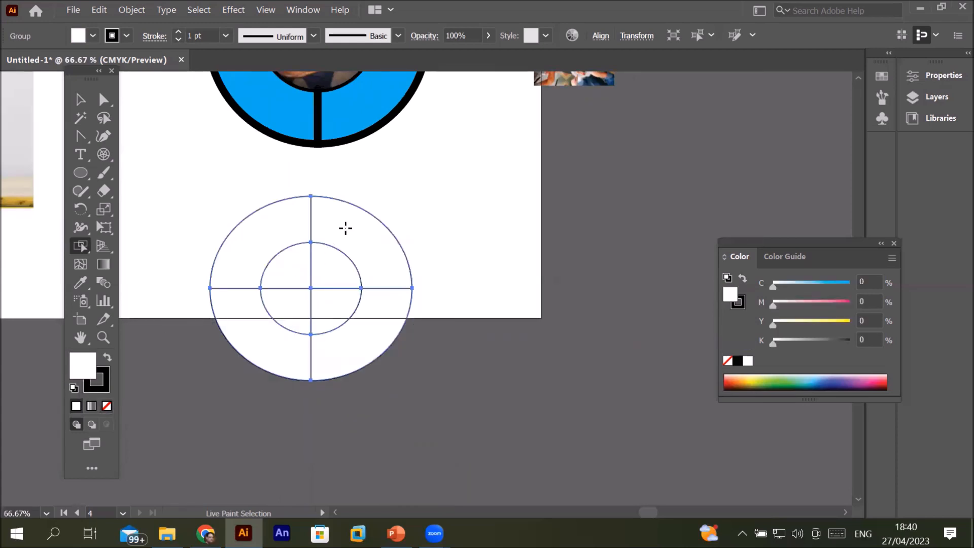
pyautogui.scroll(-1, 313, 272)
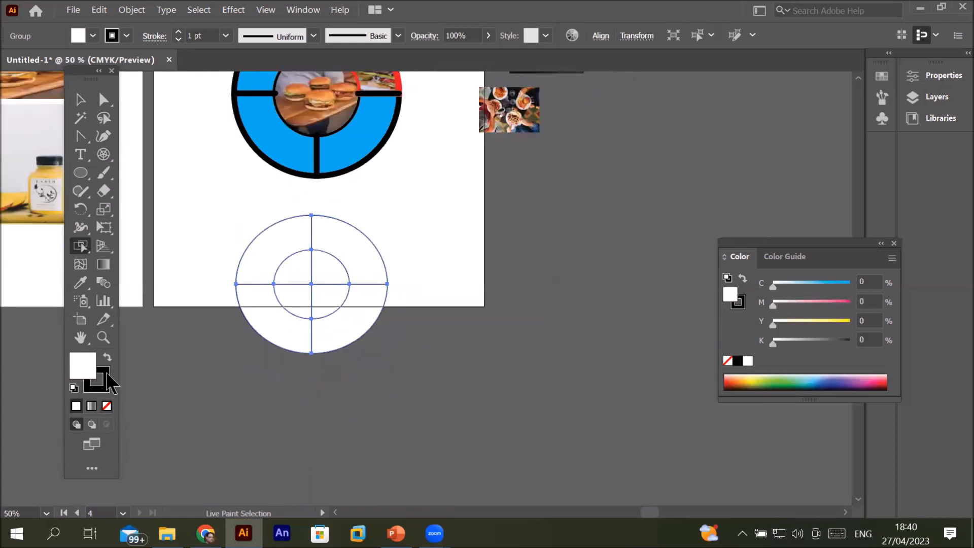
pyautogui.click(107, 357)
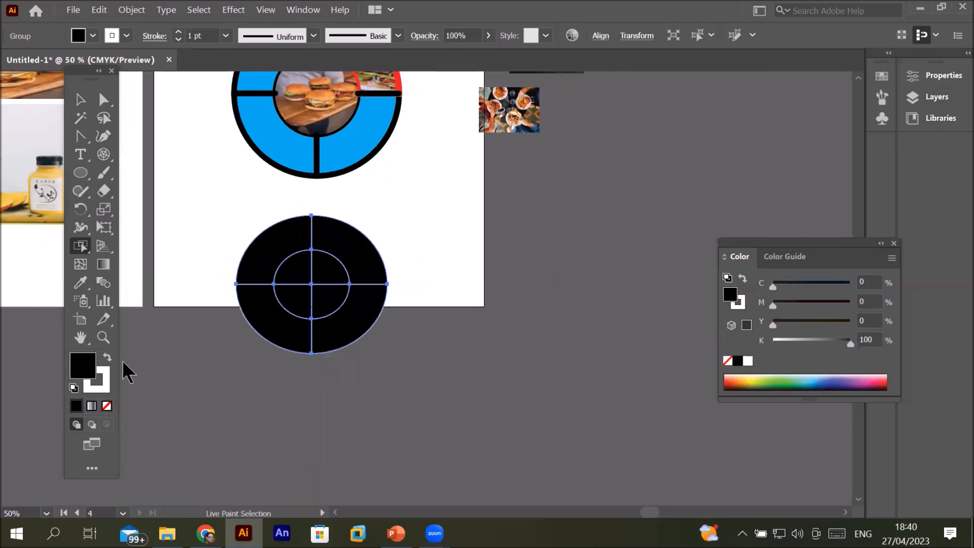
# Turn the polar grid into a Live Paint group, painting its upper-right outer segment yellow and its upper-left outer segment green.
pyautogui.click(80, 246)
pyautogui.click(120, 260)
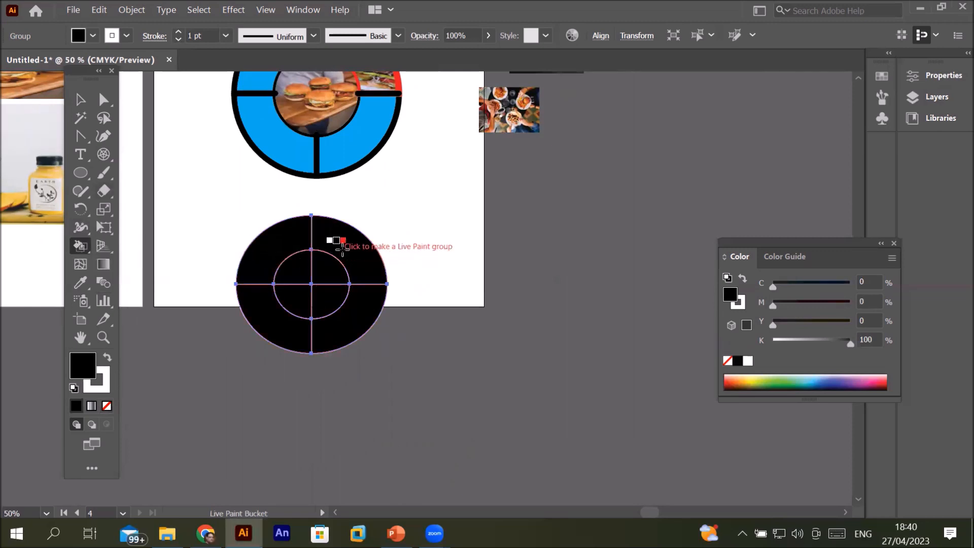
pyautogui.press('Right')
pyautogui.press('Right')
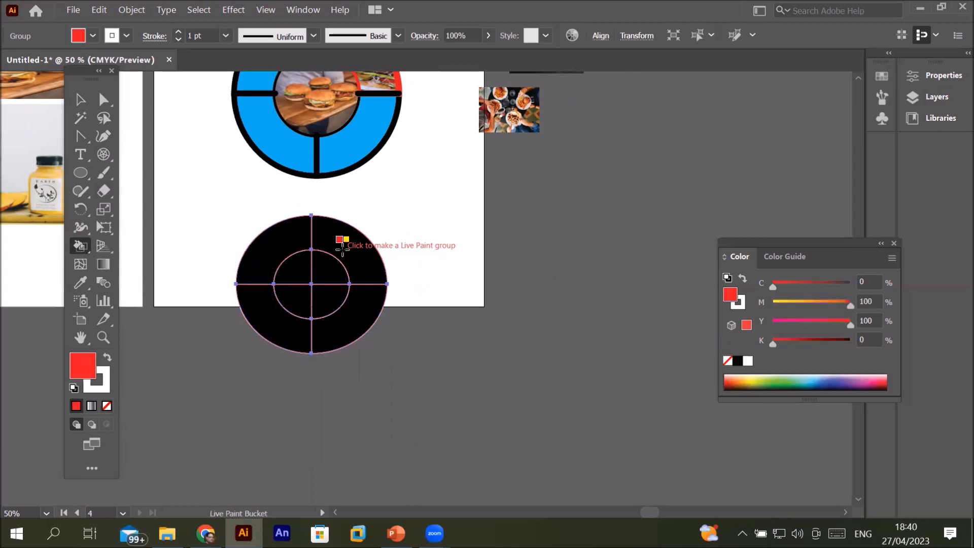
pyautogui.click(343, 248)
pyautogui.press('Right')
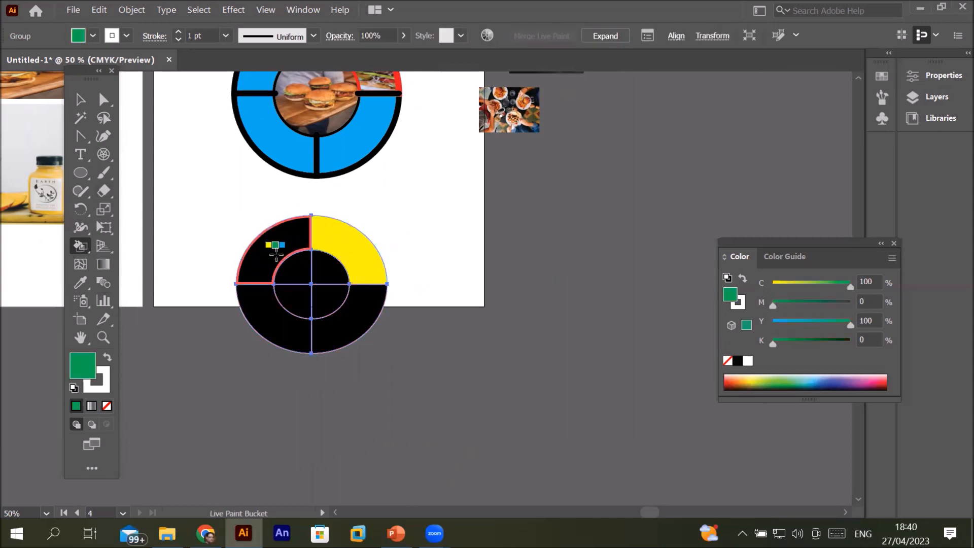
pyautogui.click(276, 253)
# Paint the grid's lower-left outer segment dark blue and its lower-right outer segment red with the Live Paint Bucket.
pyautogui.press('Right')
pyautogui.press('Right')
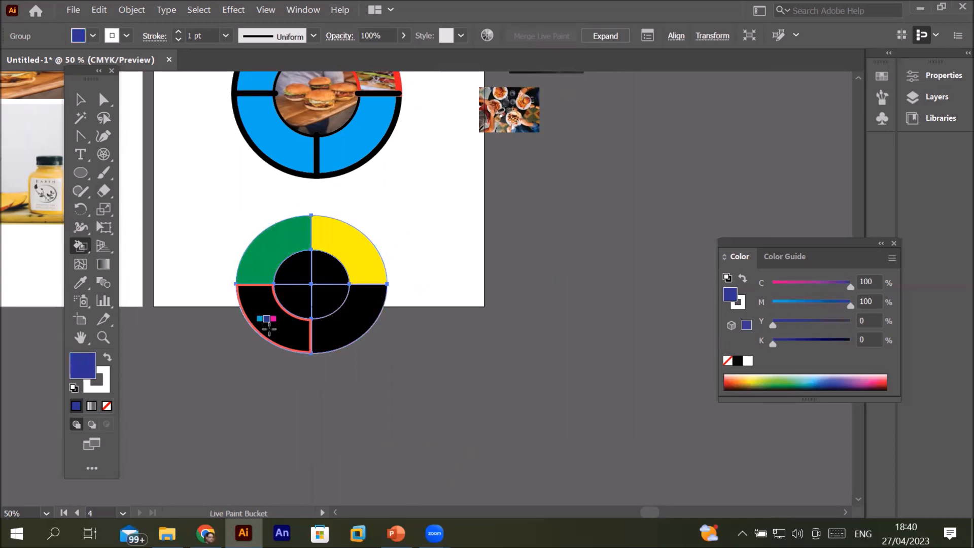
pyautogui.click(269, 325)
pyautogui.press('Right')
pyautogui.press('Right')
pyautogui.click(349, 327)
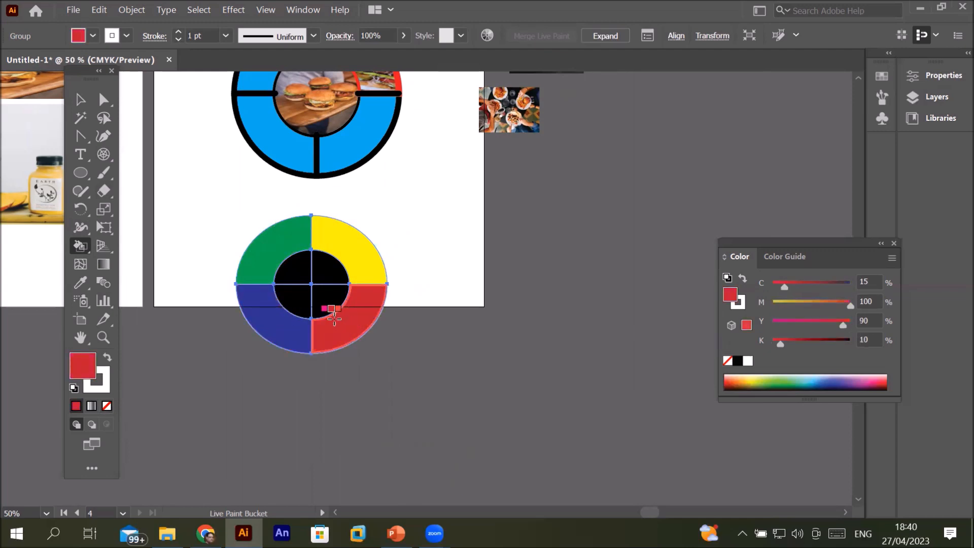
# Recolor the upper-left and lower-right inner quarters and the upper-right and lower-left outer segments dark red using Live Paint Selection.
pyautogui.moveTo(79, 256); pyautogui.dragTo(137, 289)
pyautogui.click(269, 282)
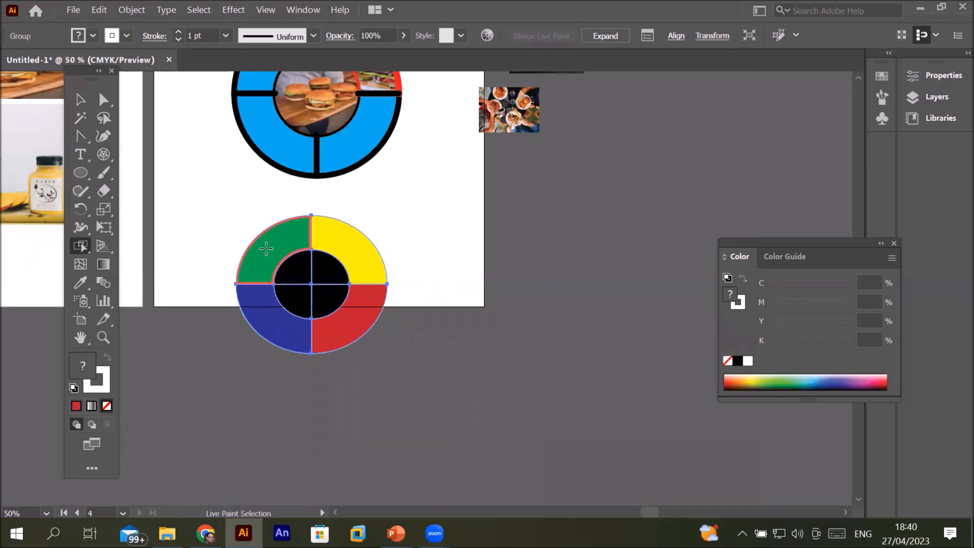
pyautogui.click(292, 265)
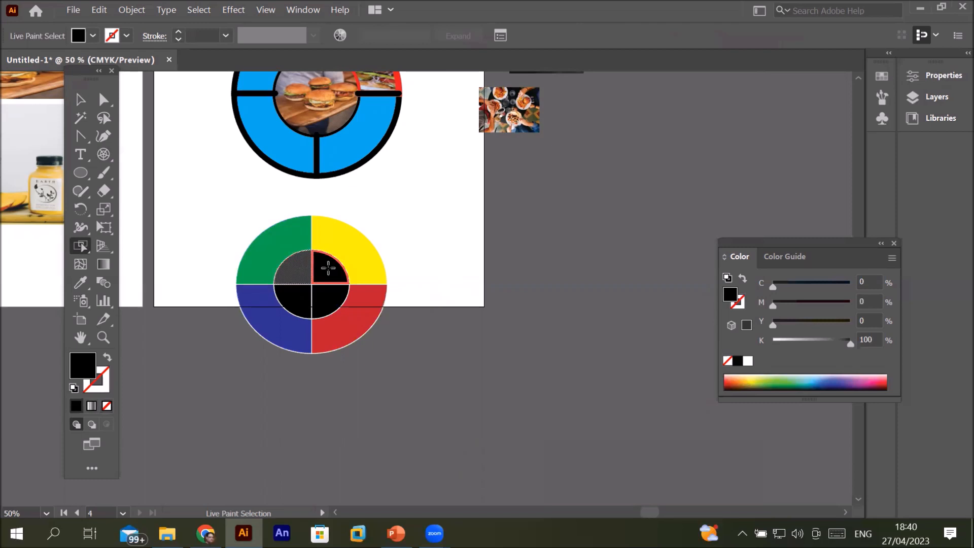
pyautogui.keyDown('shift'); pyautogui.click(327, 297); pyautogui.keyUp('shift')
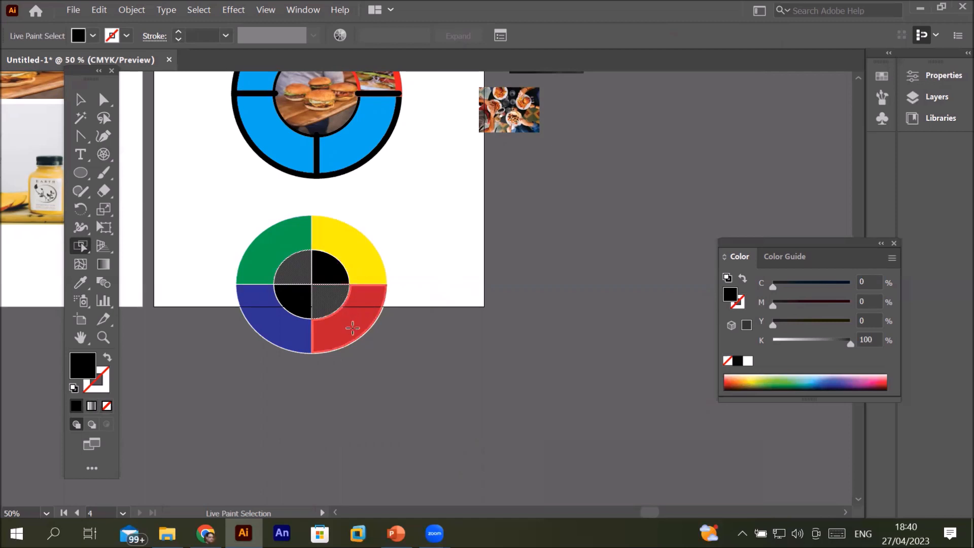
pyautogui.keyDown('shift'); pyautogui.click(348, 245); pyautogui.keyUp('shift')
pyautogui.keyDown('shift'); pyautogui.click(278, 323); pyautogui.keyUp('shift')
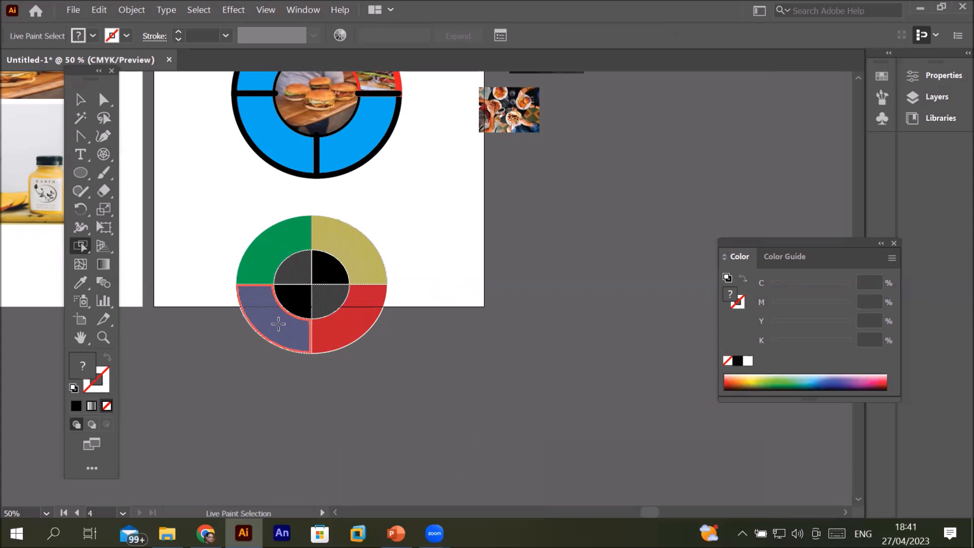
pyautogui.click(828, 379)
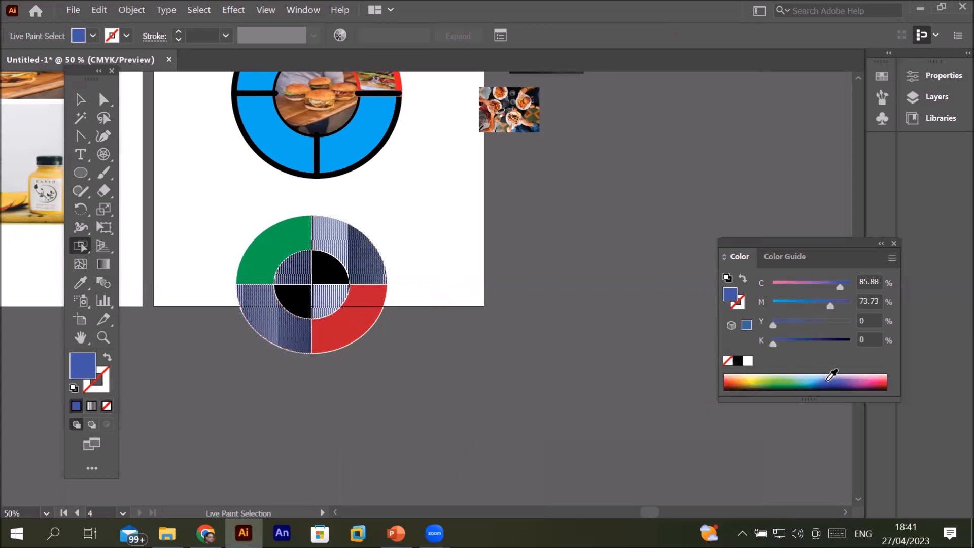
pyautogui.click(754, 383)
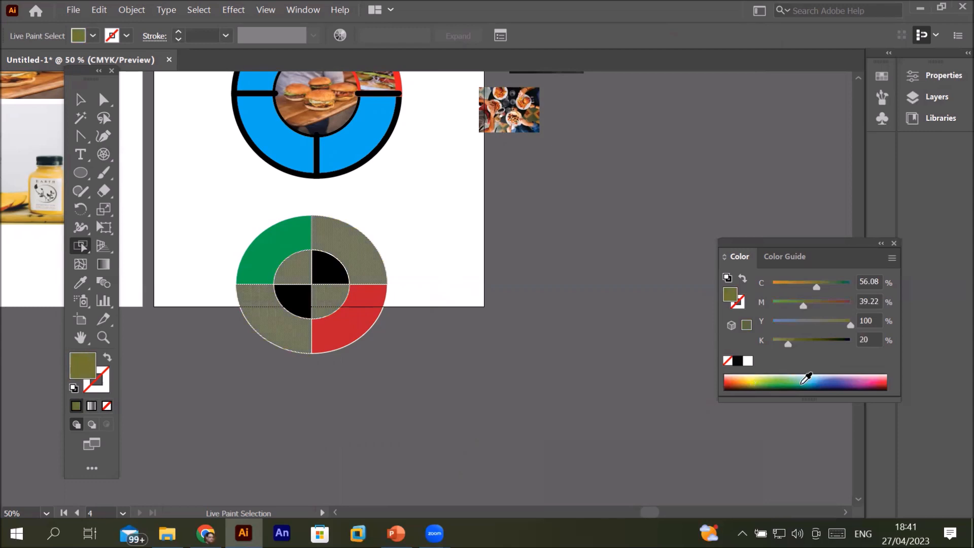
pyautogui.click(828, 380)
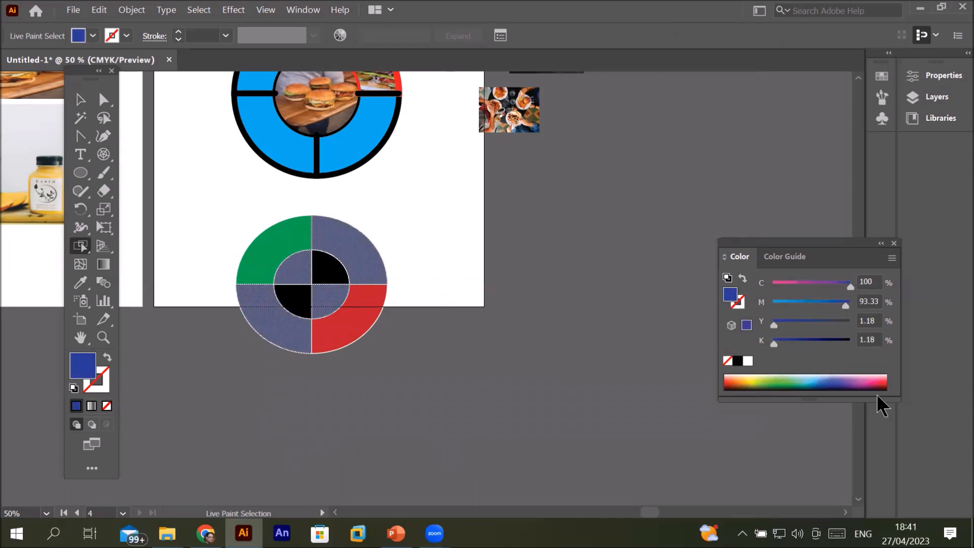
pyautogui.click(887, 383)
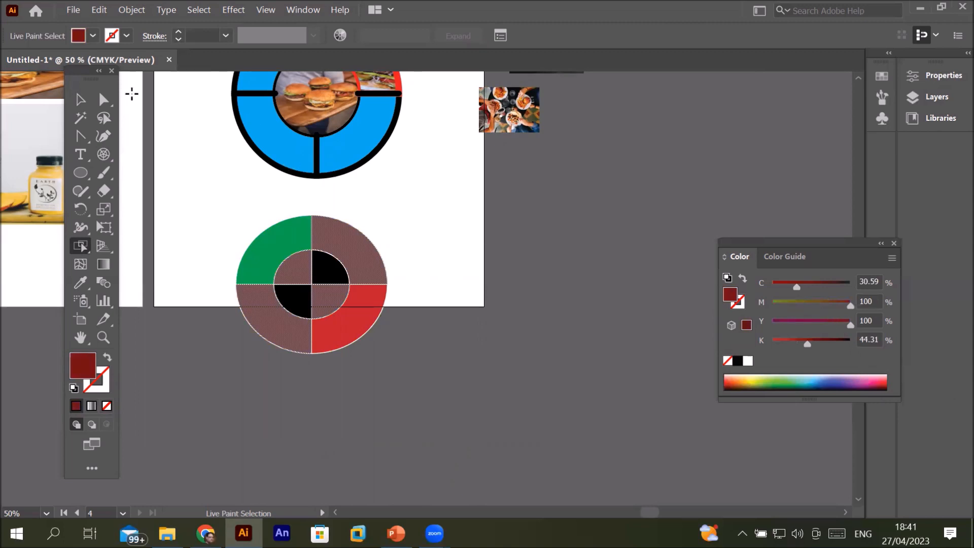
pyautogui.click(80, 99)
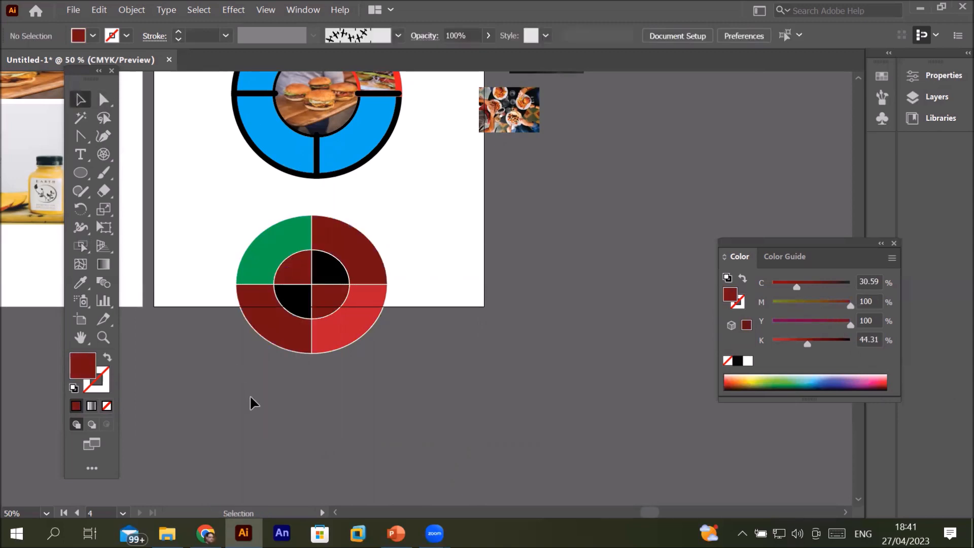
pyautogui.click(79, 248)
pyautogui.click(78, 251)
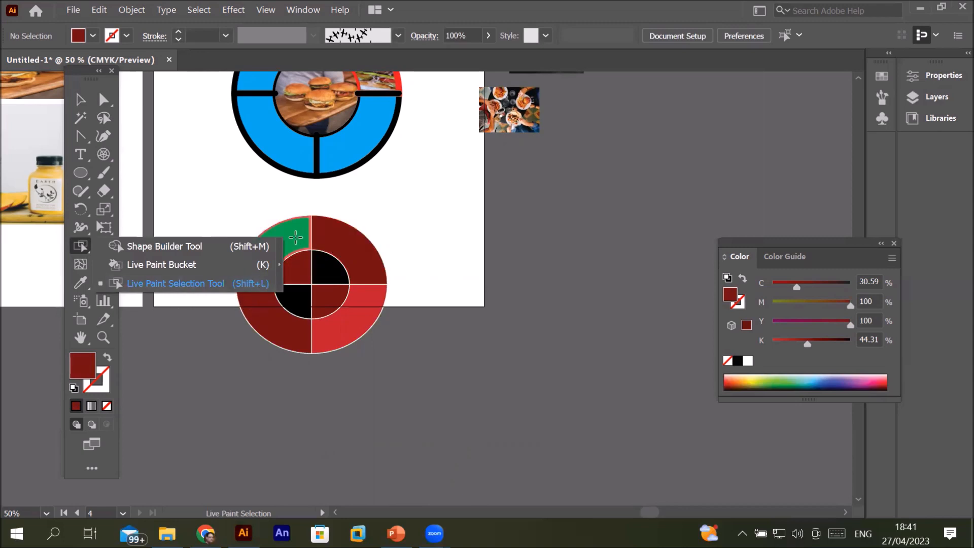
pyautogui.click(80, 99)
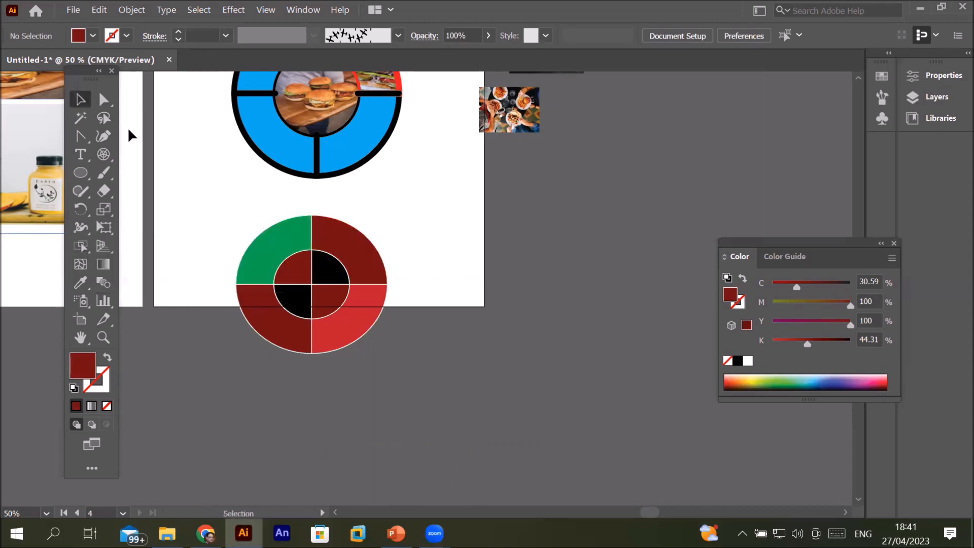
pyautogui.click(275, 247)
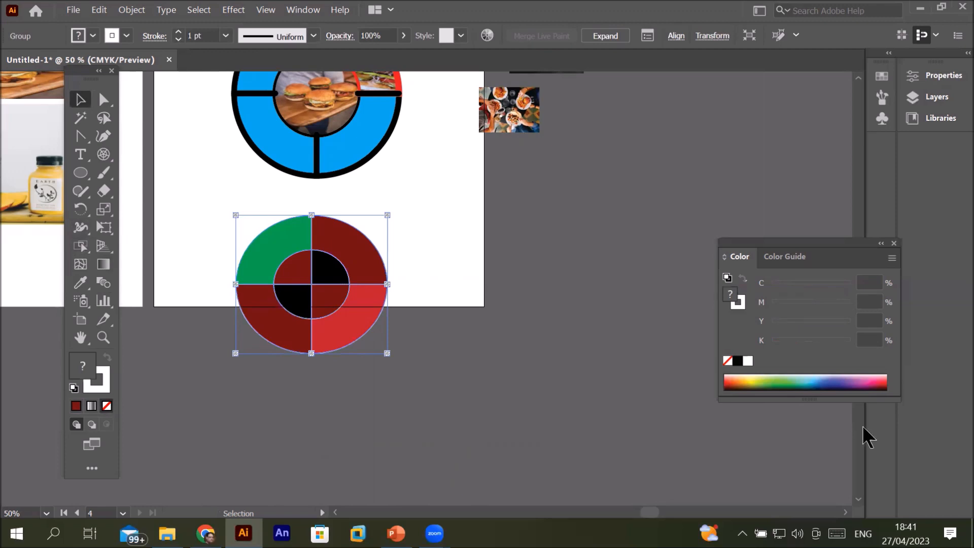
pyautogui.scroll(2, 573, 267)
pyautogui.scroll(-2, 573, 267)
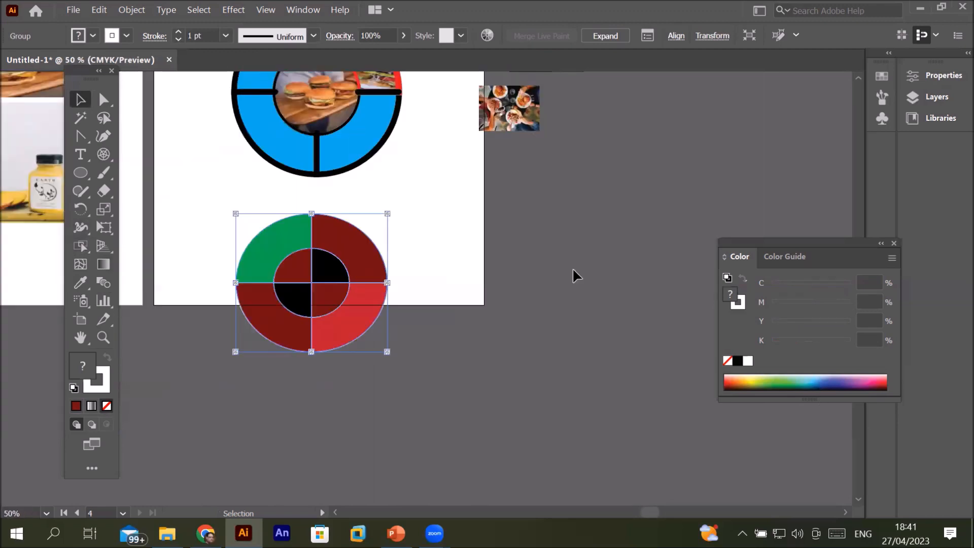
# Delete the photo-filled ring and the painted polar grid below it from the artboard.
pyautogui.scroll(-1, 572, 267)
pyautogui.scroll(5, 857, 74)
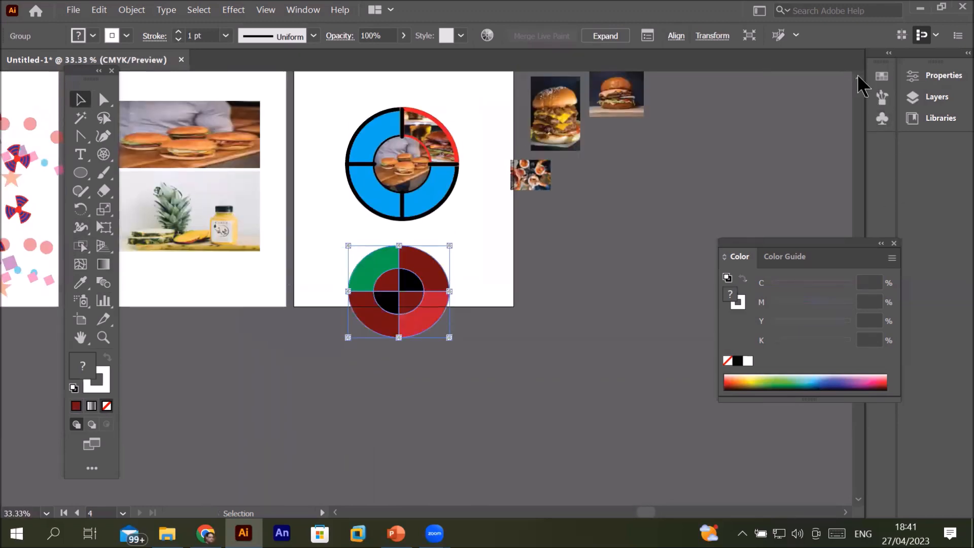
pyautogui.scroll(2, 858, 74)
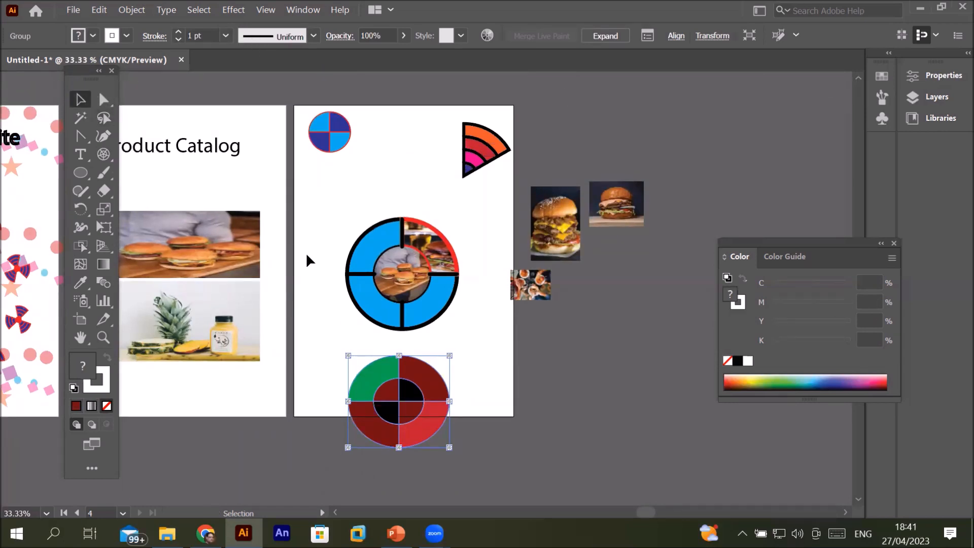
pyautogui.click(104, 103)
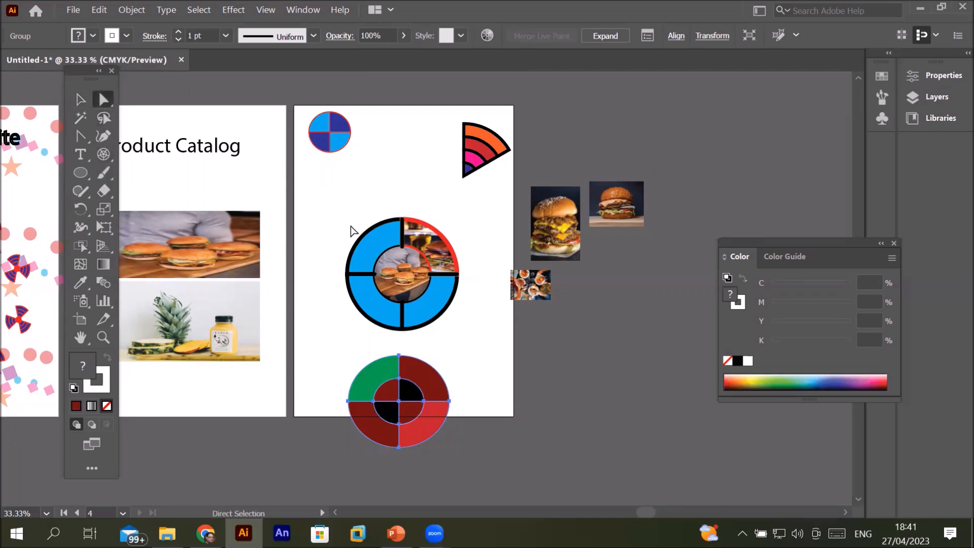
pyautogui.moveTo(321, 201); pyautogui.dragTo(486, 455)
pyautogui.press('Delete')
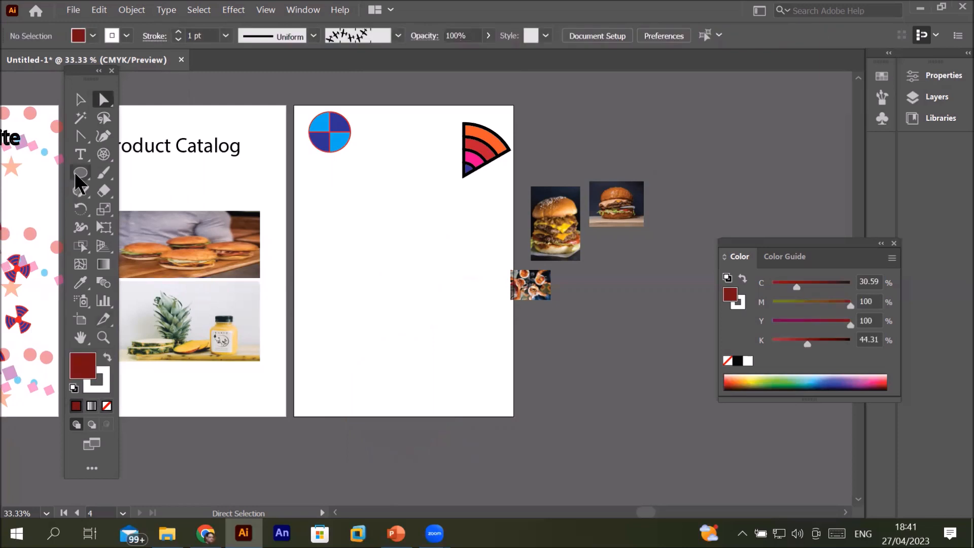
# Draw a rectangular grid of six columns and eleven rows in the empty area below the small circle and the fan shape.
pyautogui.click(108, 151)
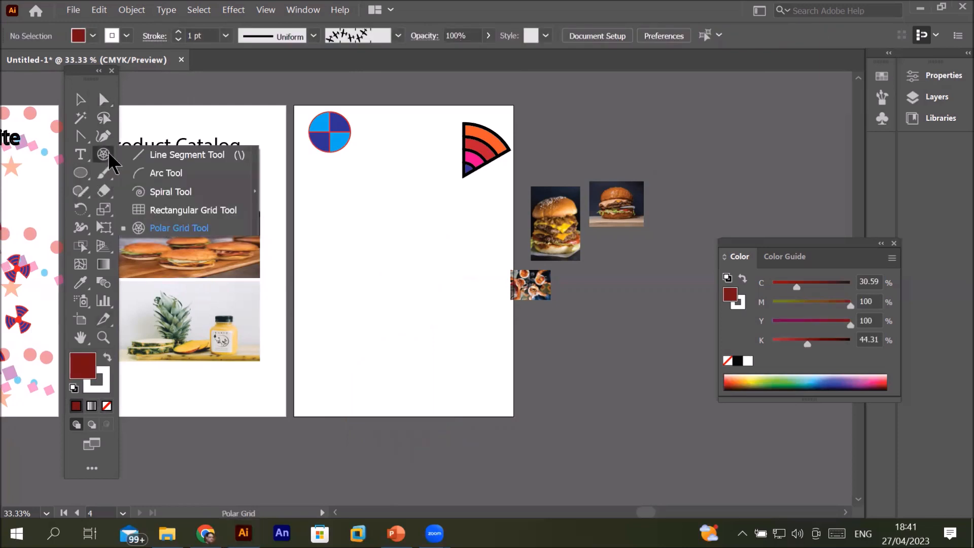
pyautogui.click(142, 209)
pyautogui.moveTo(310, 206); pyautogui.dragTo(479, 395)
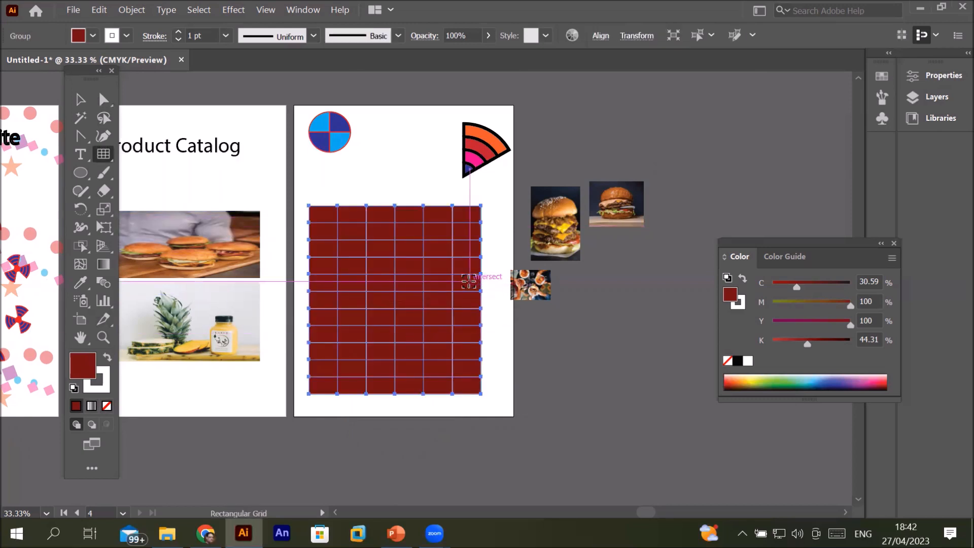
# Choose the Live Paint Bucket for the selected rectangular grid and nudge the grid slightly to the right.
pyautogui.scroll(1, 470, 283)
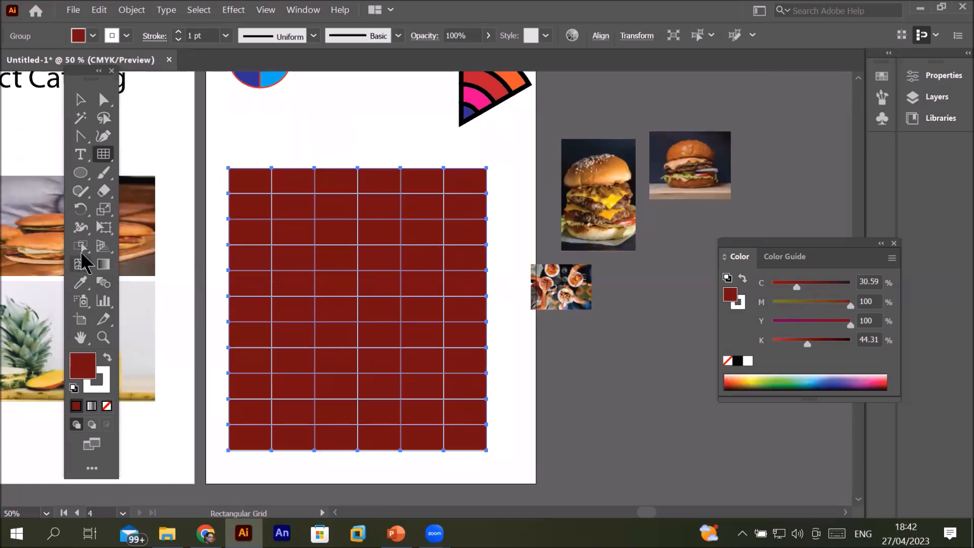
pyautogui.moveTo(80, 247)
pyautogui.mouseDown()
pyautogui.moveTo(174, 274)
pyautogui.moveTo(196, 264)
pyautogui.mouseUp()
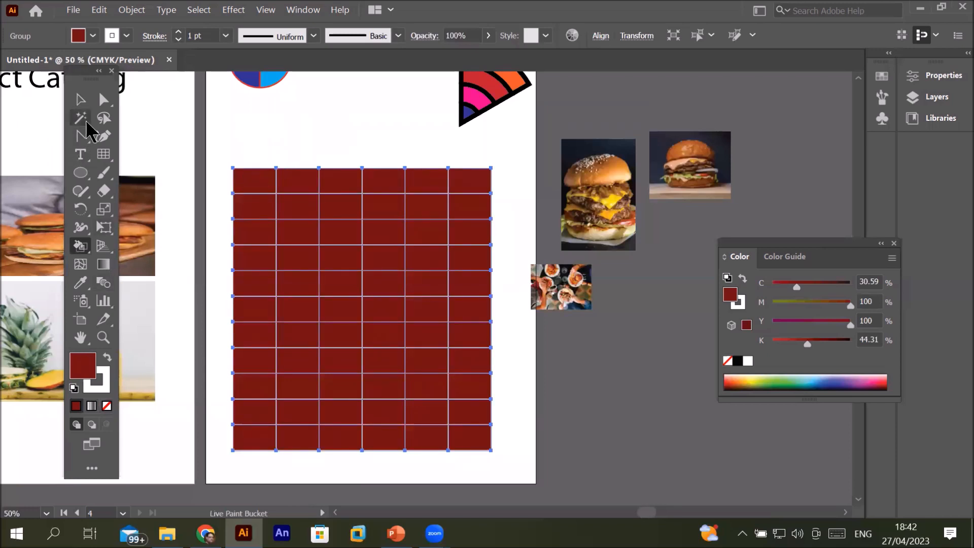
pyautogui.click(82, 106)
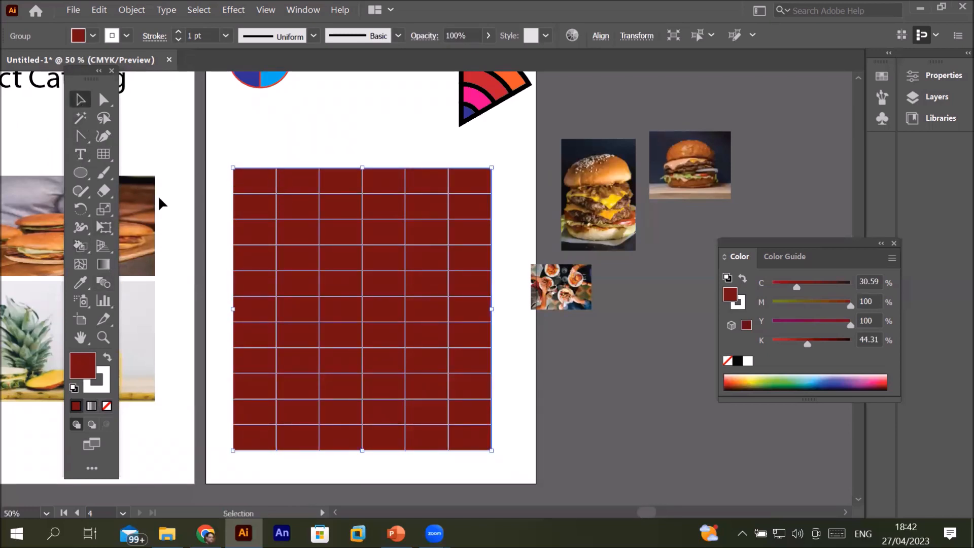
pyautogui.click(80, 246)
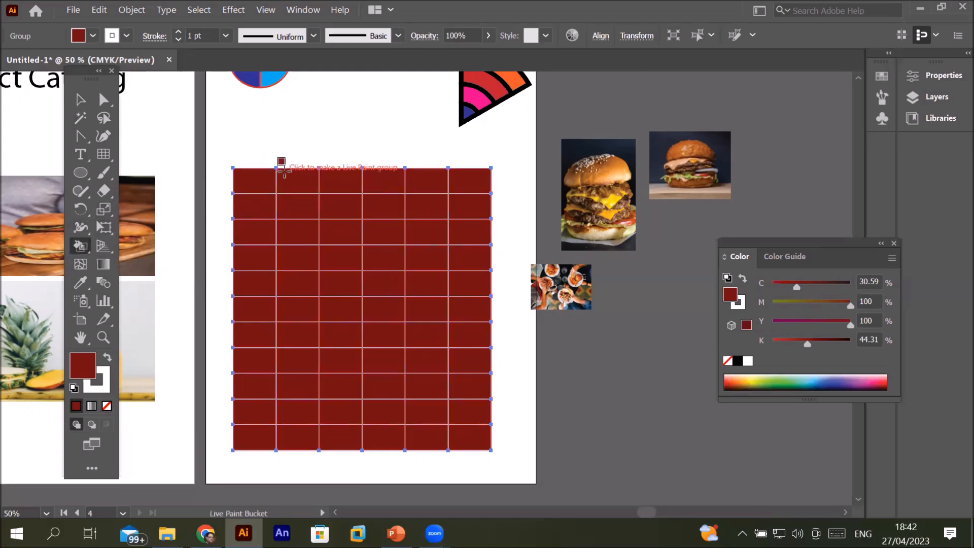
pyautogui.click(80, 247)
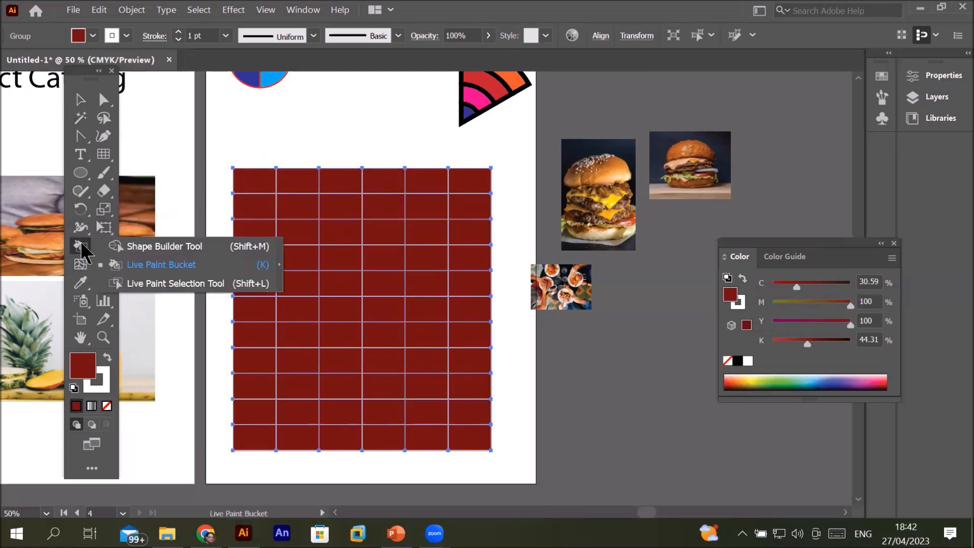
pyautogui.click(147, 264)
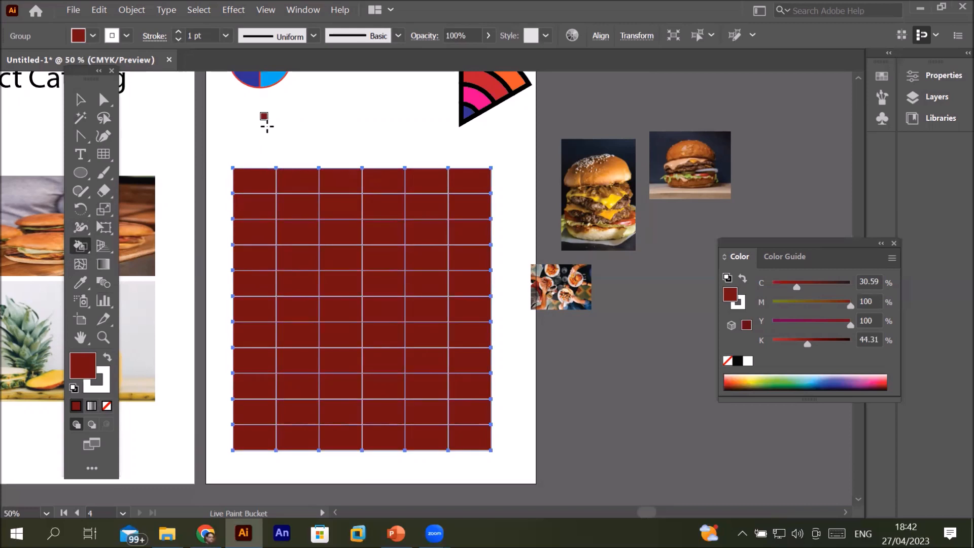
pyautogui.press('Right')
pyautogui.press('Right')
pyautogui.press('Right')
pyautogui.press('Right')
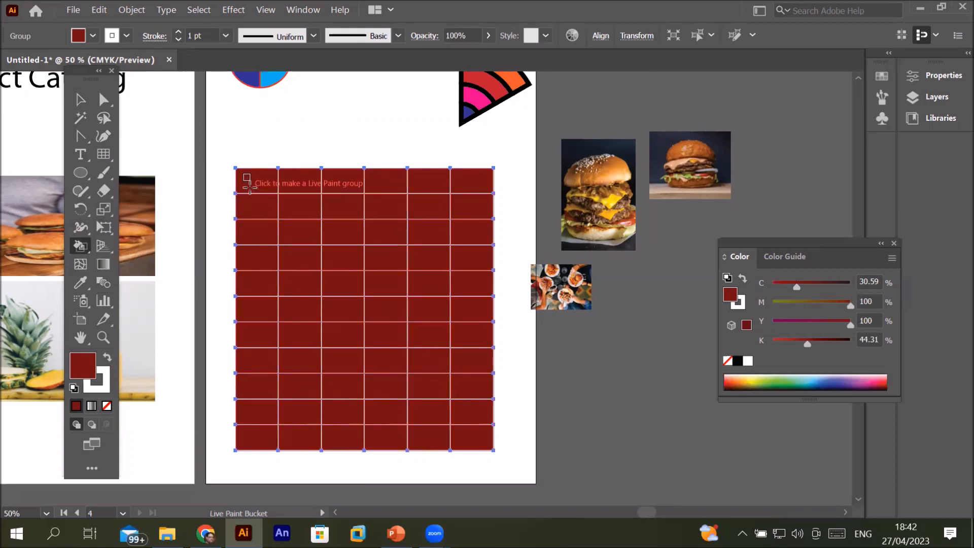
# Convert the dark red rectangular grid into a Live Paint group with the Live Paint Bucket.
pyautogui.click(103, 100)
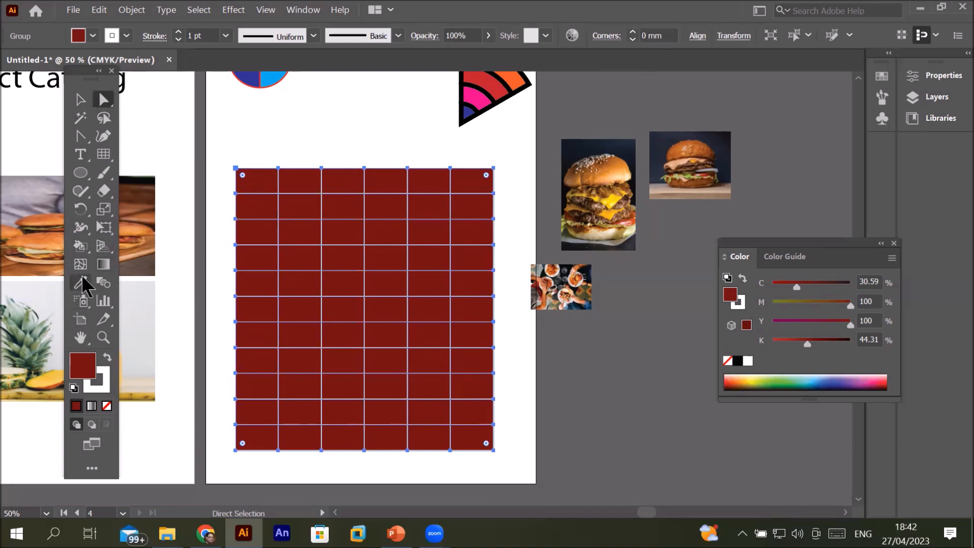
pyautogui.click(80, 245)
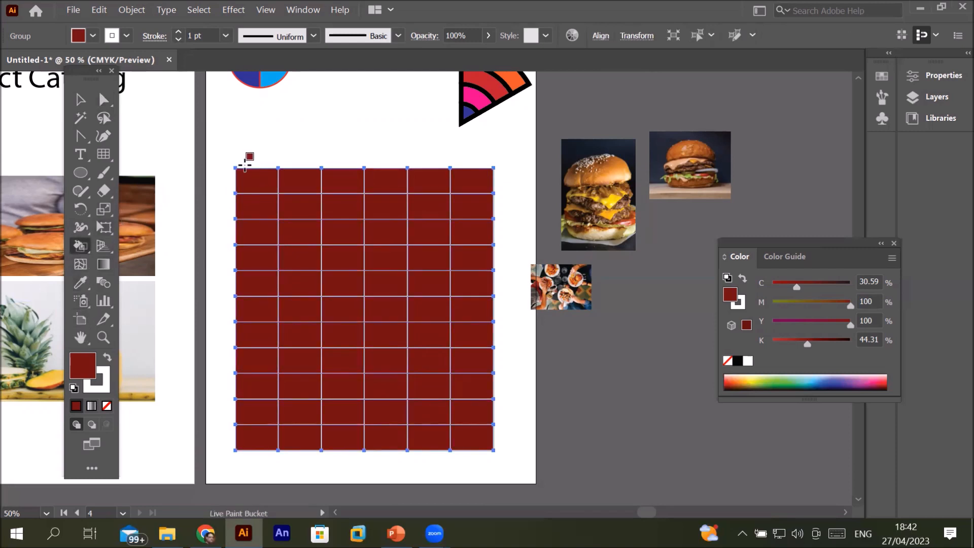
pyautogui.click(80, 100)
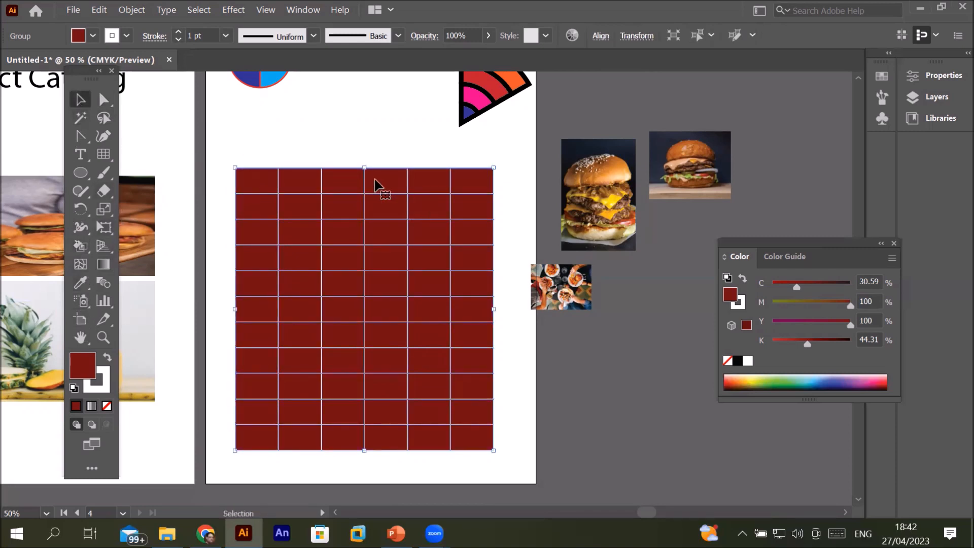
pyautogui.click(79, 245)
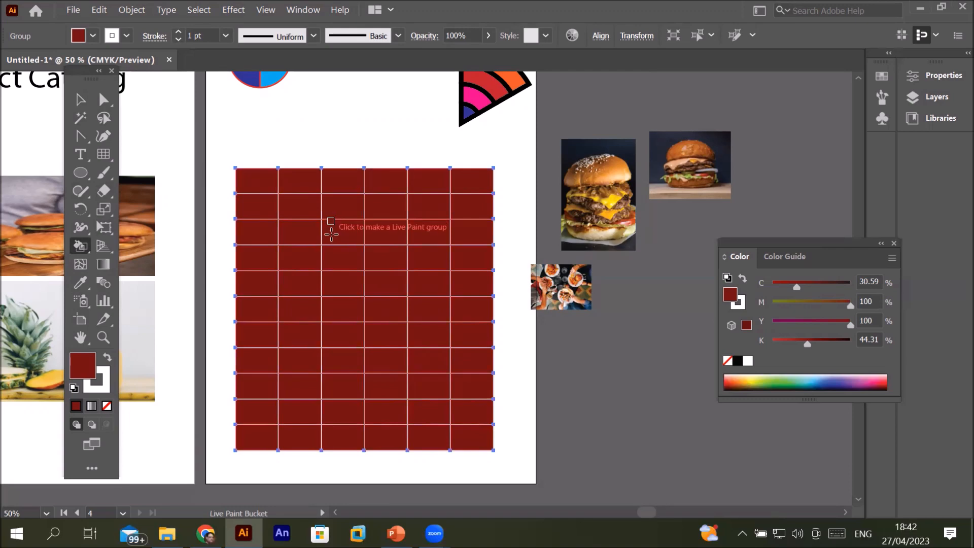
pyautogui.scroll(-2, 331, 229)
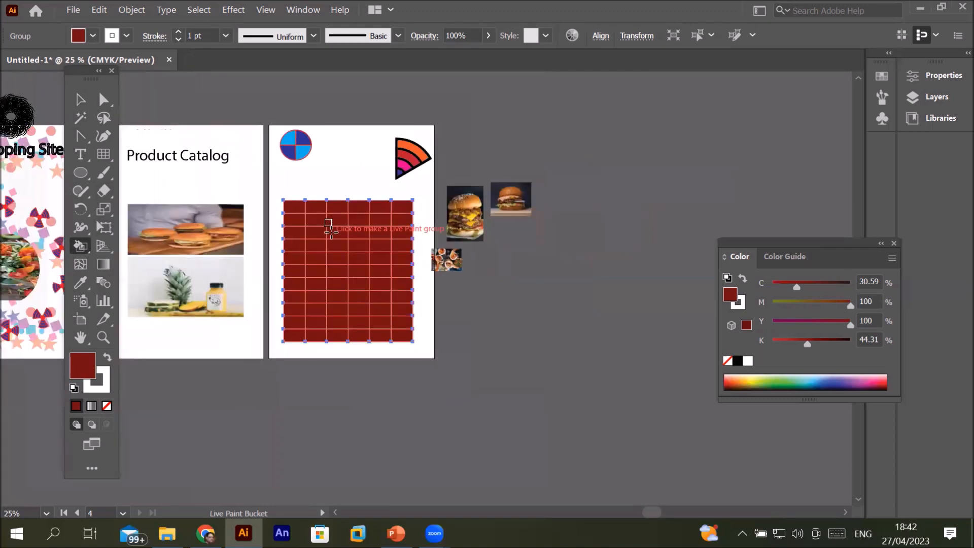
pyautogui.scroll(2, 331, 229)
pyautogui.click(330, 229)
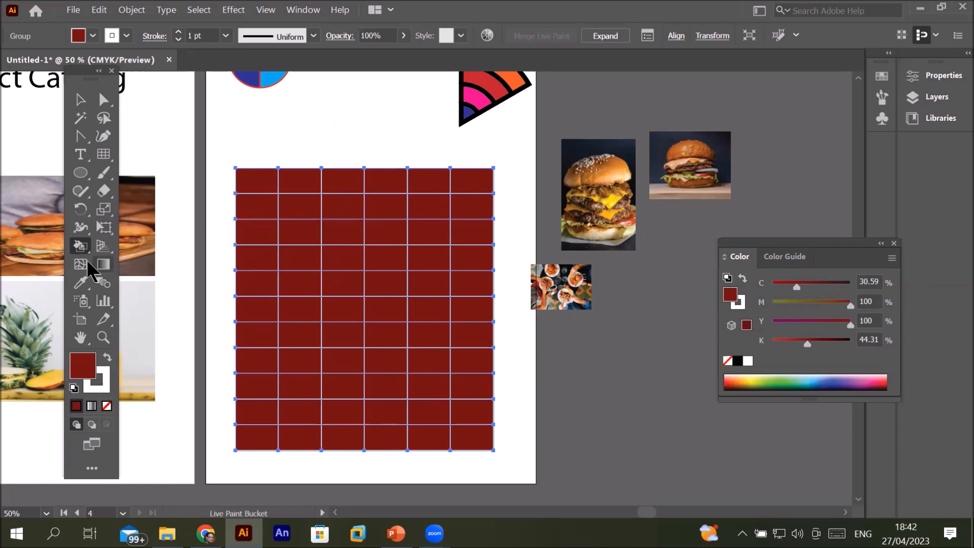
# Using Live Paint Selection, fill a zigzag of cells with yellow, from the grid's upper-left cell to its right edge and back to the bottom row.
pyautogui.moveTo(77, 249); pyautogui.dragTo(143, 284)
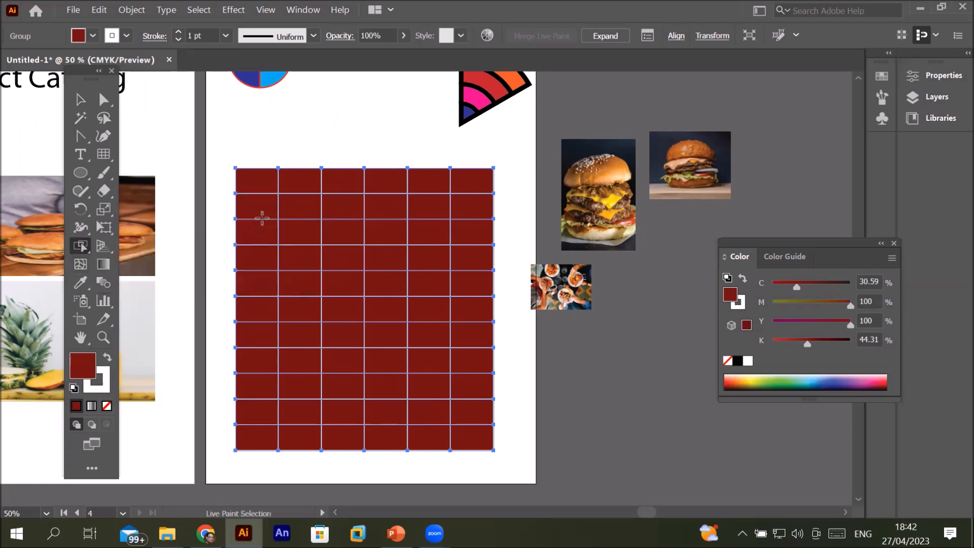
pyautogui.click(264, 183)
pyautogui.click(294, 205)
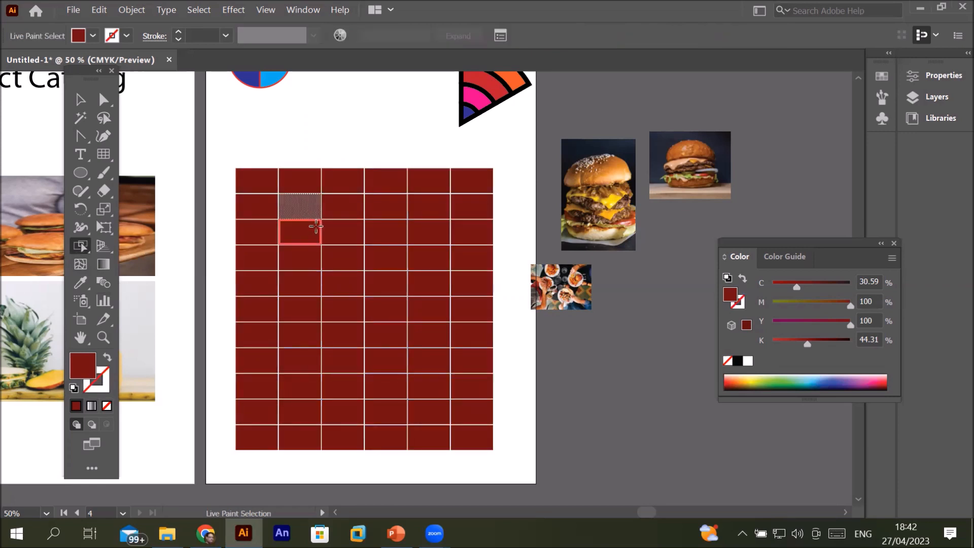
pyautogui.click(258, 181)
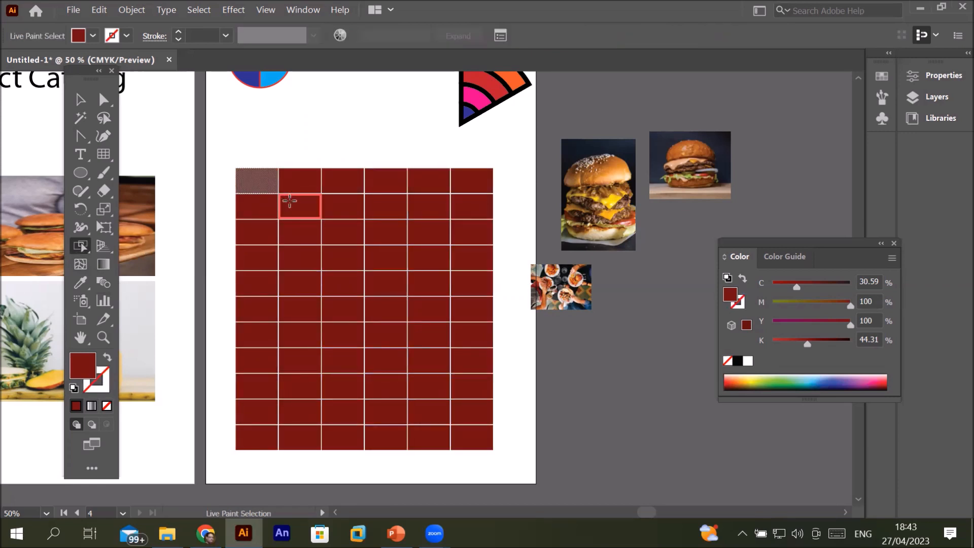
pyautogui.keyDown('shift'); pyautogui.click(289, 202); pyautogui.keyUp('shift')
pyautogui.keyDown('shift'); pyautogui.click(340, 231); pyautogui.keyUp('shift')
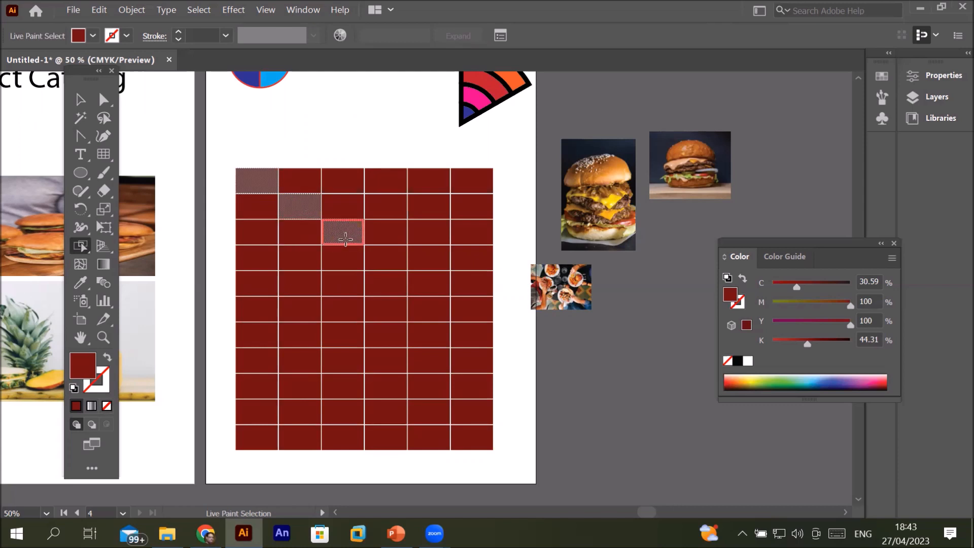
pyautogui.keyDown('shift'); pyautogui.click(372, 254); pyautogui.keyUp('shift')
pyautogui.keyDown('shift'); pyautogui.click(424, 256); pyautogui.keyUp('shift')
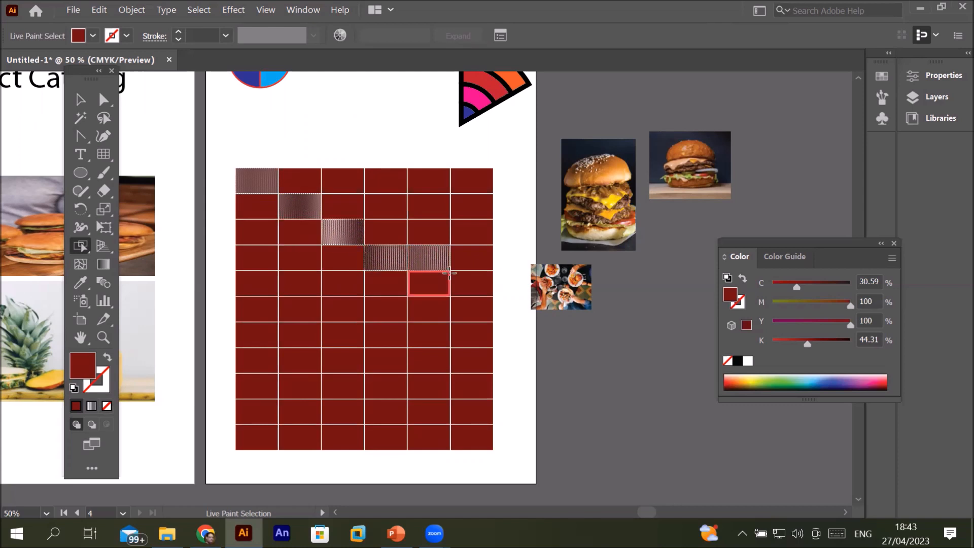
pyautogui.keyDown('shift'); pyautogui.click(462, 280); pyautogui.keyUp('shift')
pyautogui.keyDown('shift'); pyautogui.click(425, 304); pyautogui.keyUp('shift')
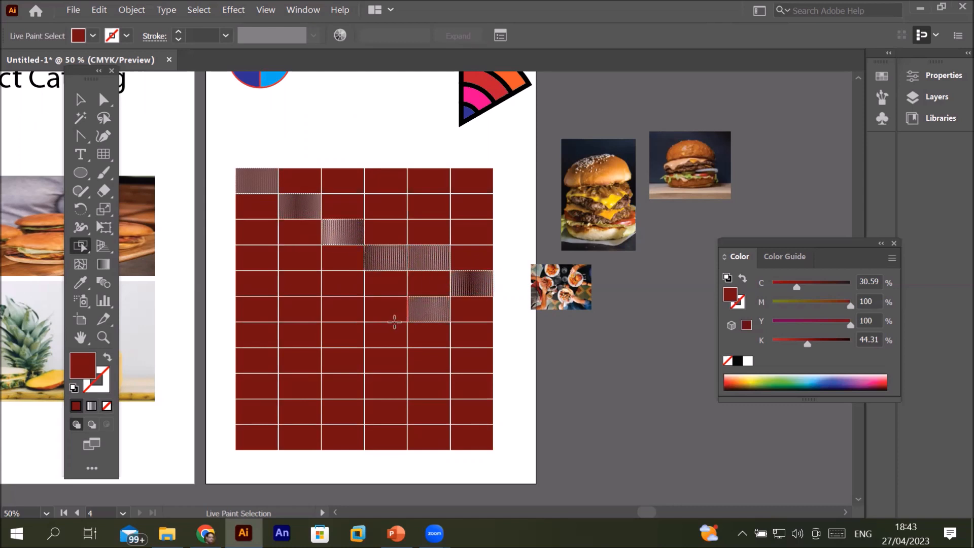
pyautogui.keyDown('shift'); pyautogui.click(387, 331); pyautogui.keyUp('shift')
pyautogui.keyDown('shift'); pyautogui.click(350, 361); pyautogui.keyUp('shift')
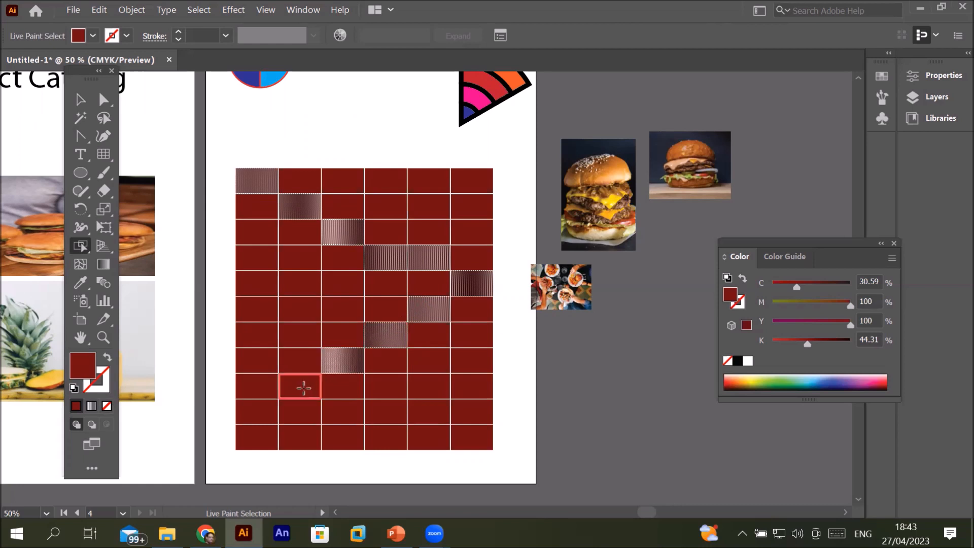
pyautogui.keyDown('shift'); pyautogui.click(303, 387); pyautogui.keyUp('shift')
pyautogui.keyDown('shift'); pyautogui.click(255, 411); pyautogui.keyUp('shift')
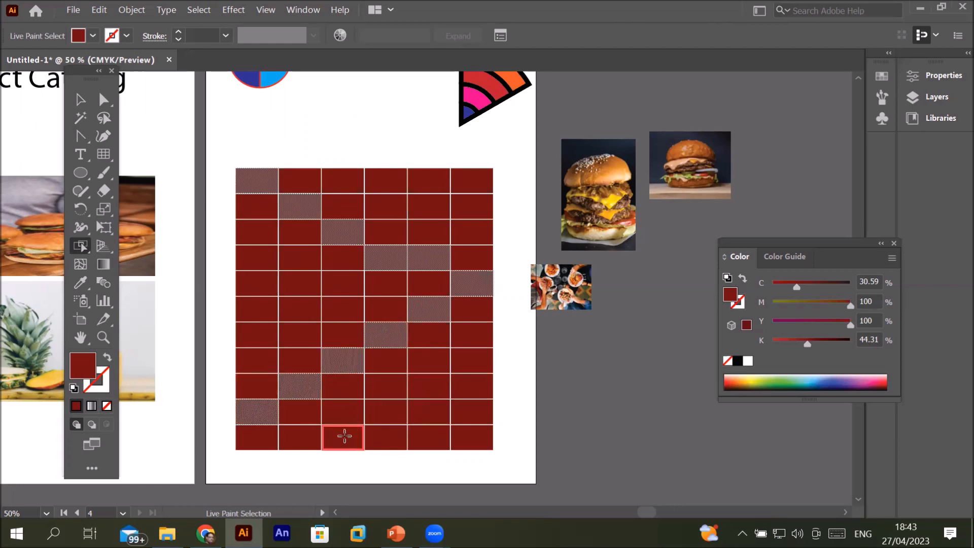
pyautogui.keyDown('shift'); pyautogui.click(308, 437); pyautogui.keyUp('shift')
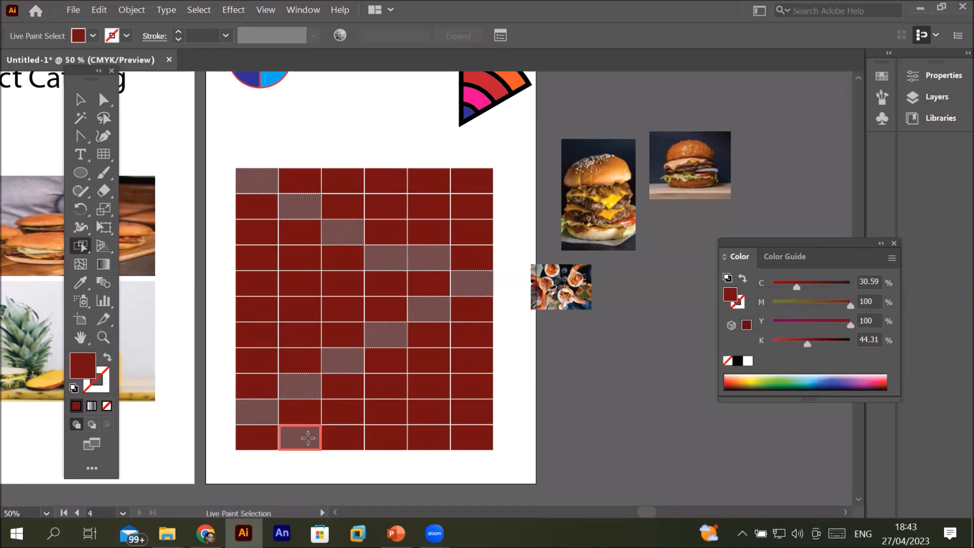
pyautogui.click(93, 35)
pyautogui.click(63, 62)
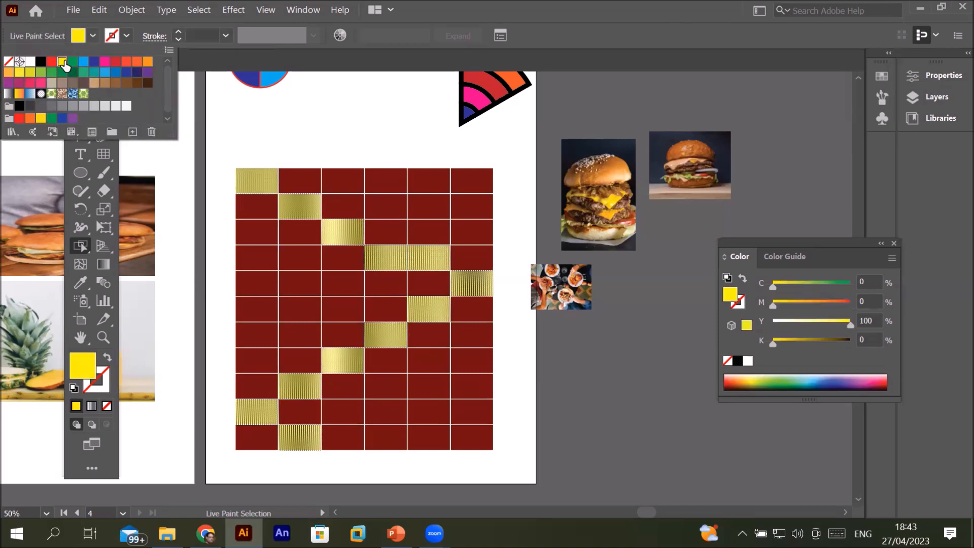
pyautogui.click(79, 249)
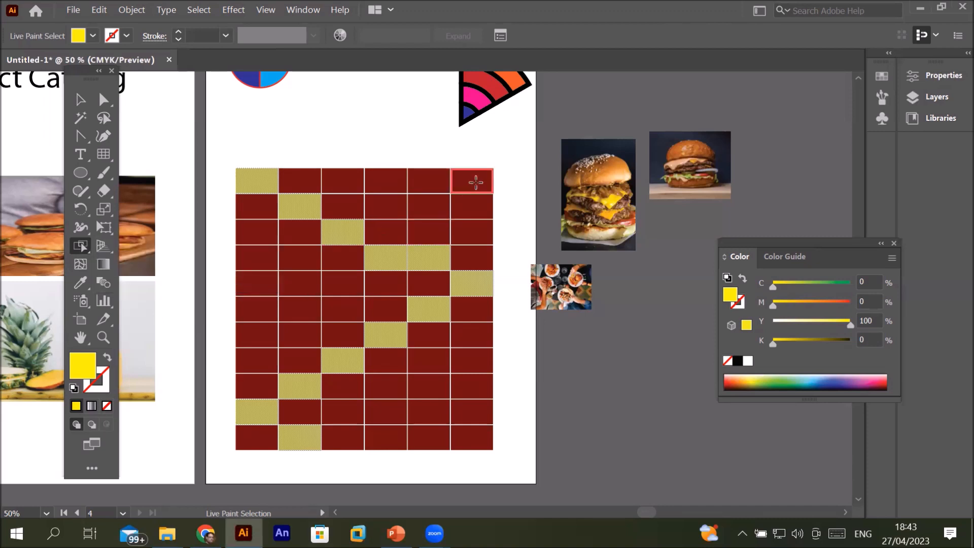
# Try selecting blocks of cells, the grid's last column and its sixth row by marquee with Live Paint Selection.
pyautogui.click(476, 182)
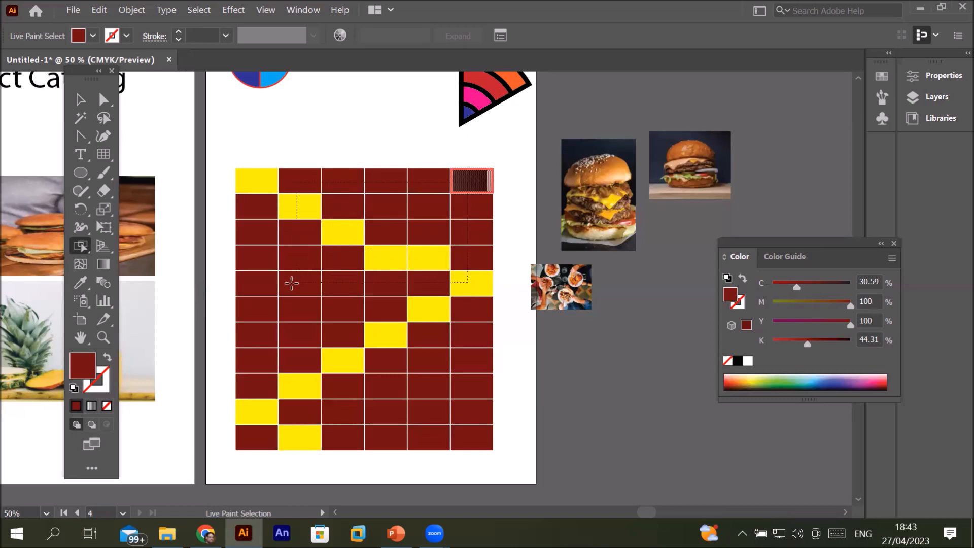
pyautogui.moveTo(245, 307); pyautogui.dragTo(244, 309)
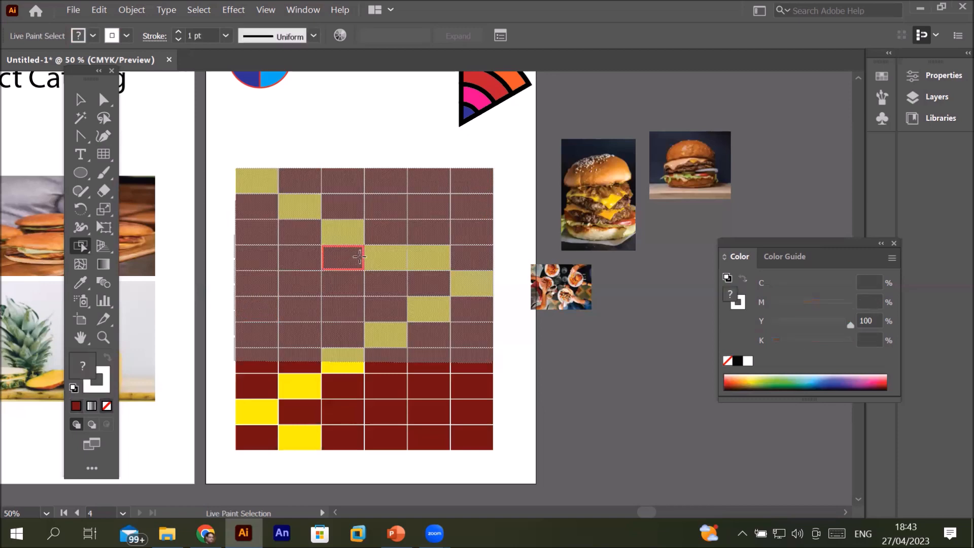
pyautogui.scroll(-2, 312, 252)
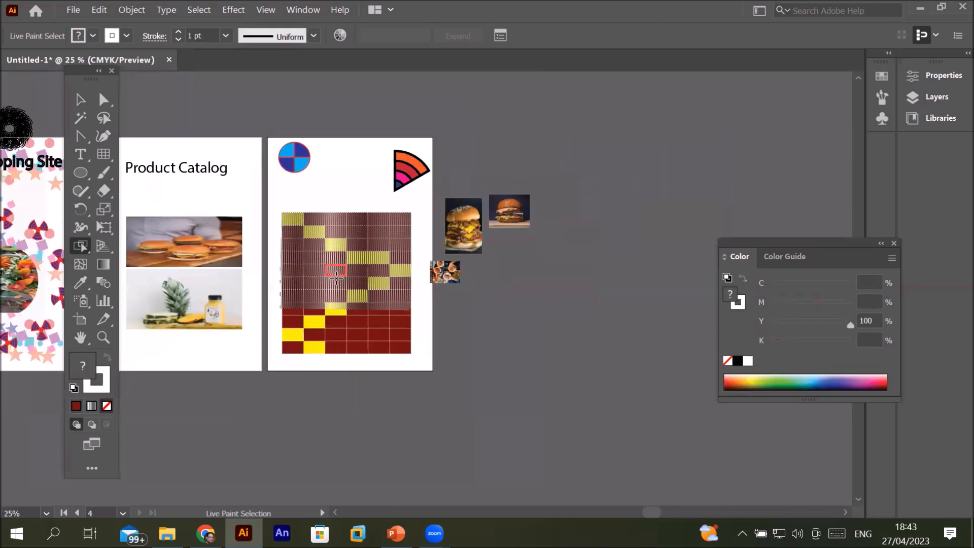
pyautogui.moveTo(357, 333); pyautogui.dragTo(403, 335)
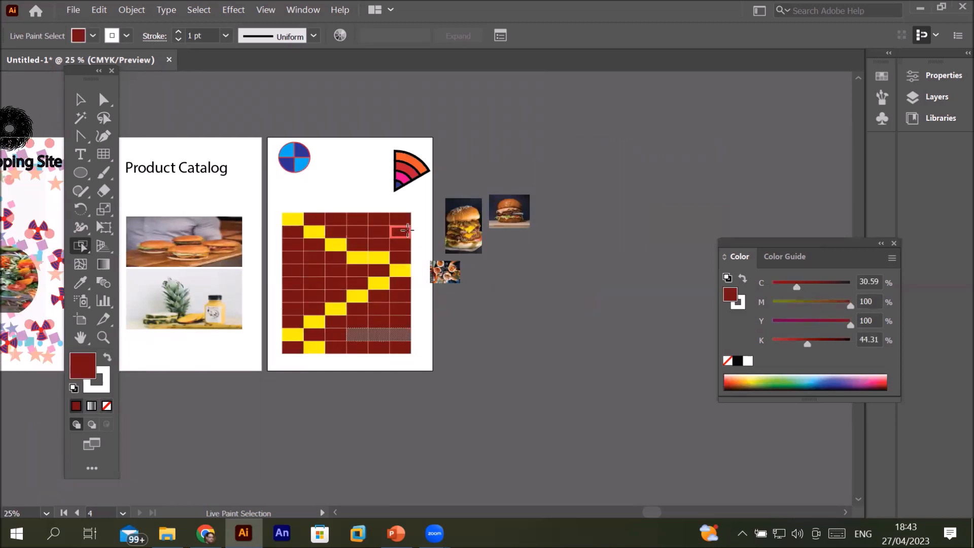
pyautogui.moveTo(406, 222); pyautogui.dragTo(400, 348)
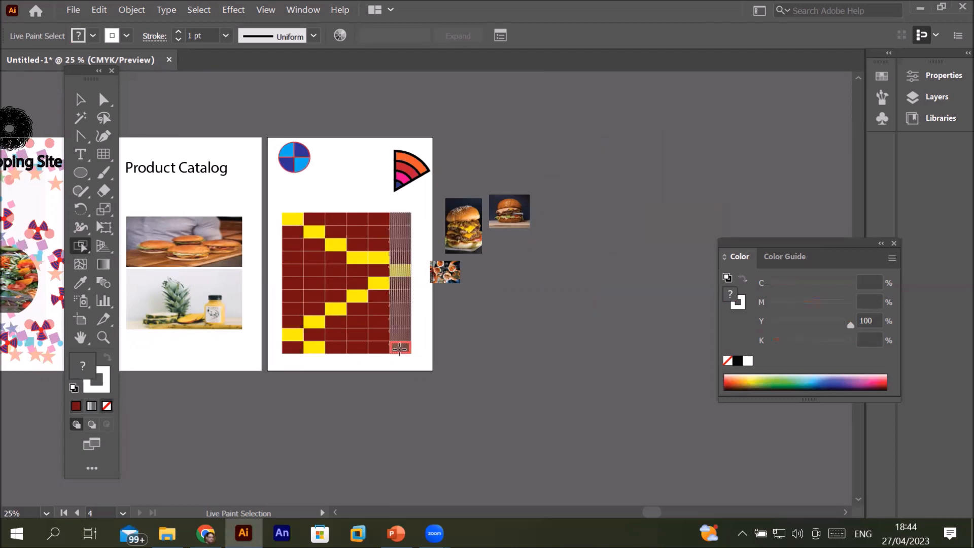
pyautogui.moveTo(294, 285); pyautogui.dragTo(403, 284)
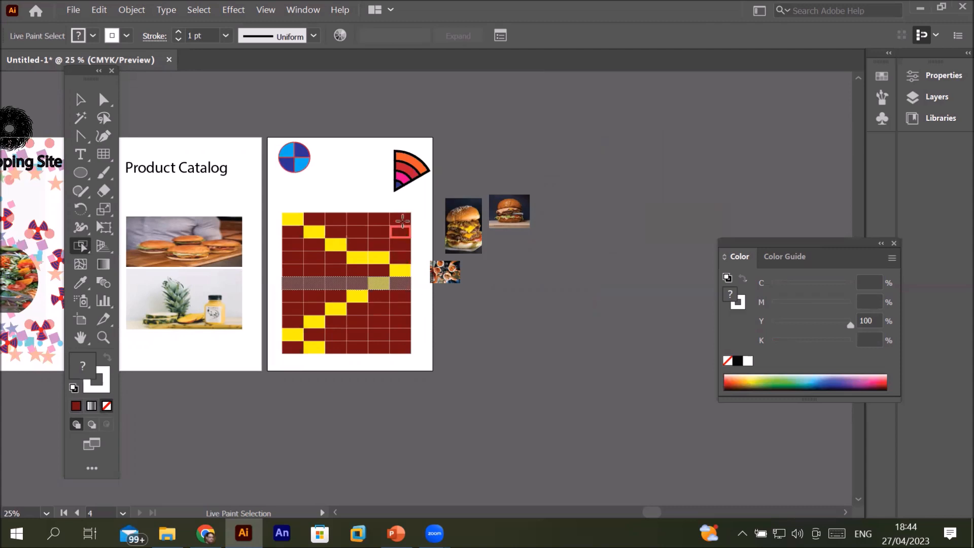
# Fill the grid's upper-right cell and the triangle of dark red cells enclosed by the yellow zigzag with CMYK cyan using Live Paint Selection.
pyautogui.click(402, 220)
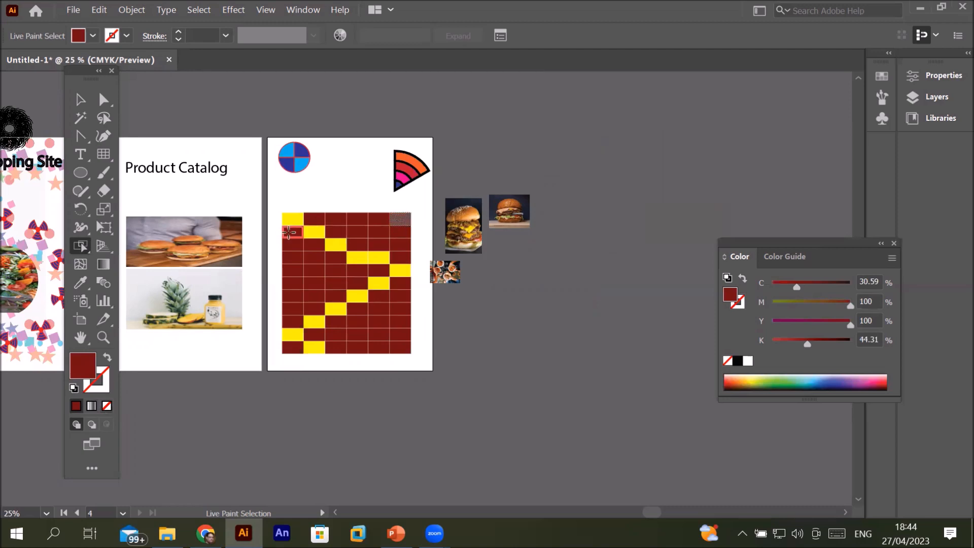
pyautogui.moveTo(288, 232); pyautogui.dragTo(292, 320)
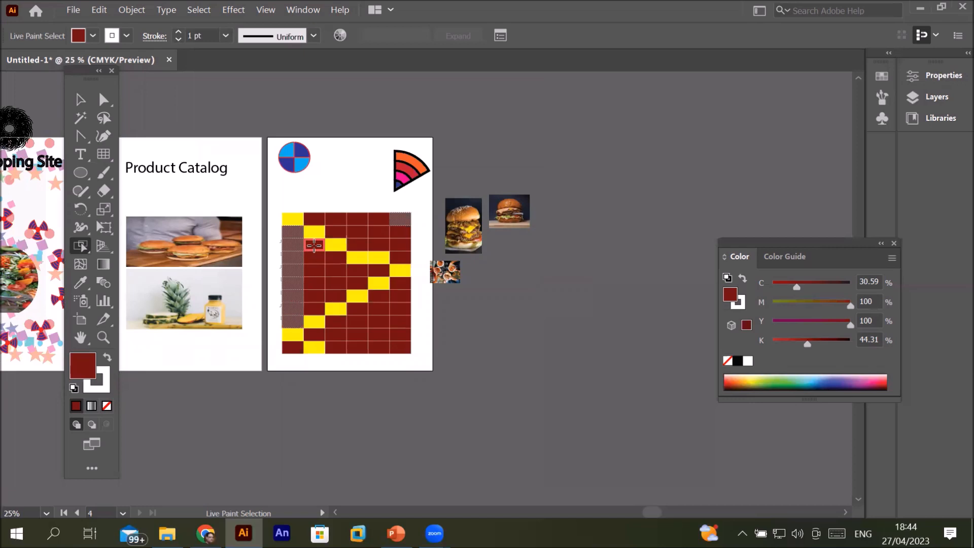
pyautogui.moveTo(309, 294); pyautogui.dragTo(310, 310)
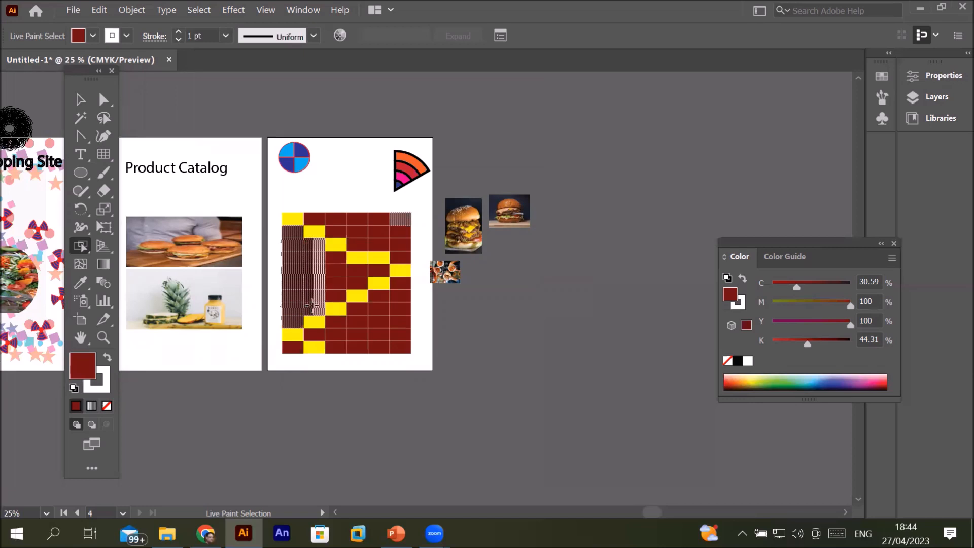
pyautogui.moveTo(336, 258); pyautogui.dragTo(335, 302)
pyautogui.moveTo(351, 268); pyautogui.dragTo(351, 285)
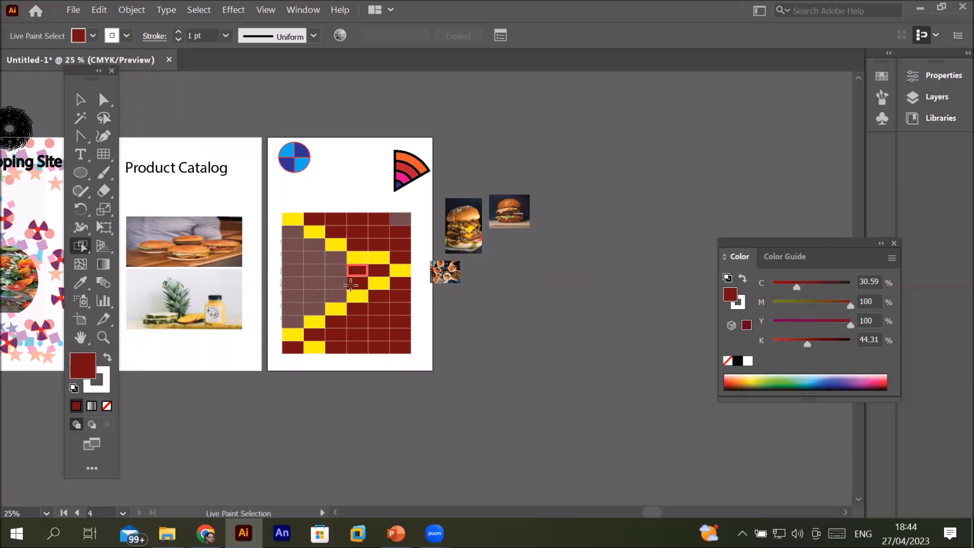
pyautogui.click(376, 272)
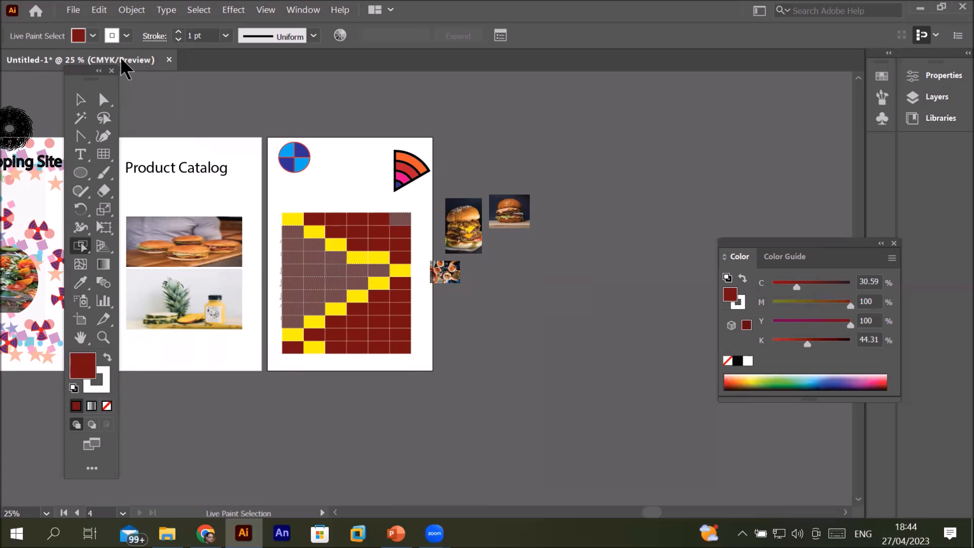
pyautogui.click(92, 36)
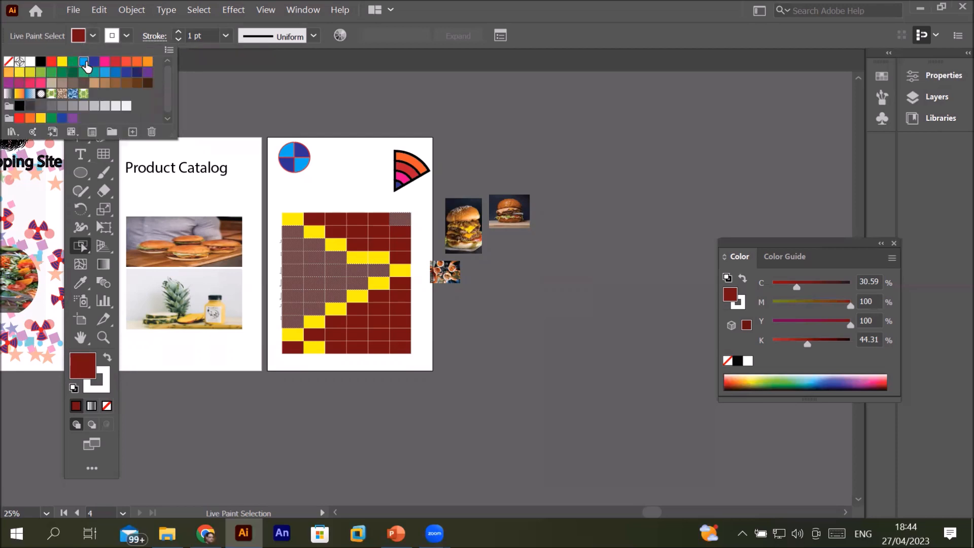
pyautogui.click(82, 62)
# Apply a black 17 pt stroke to the edges in the current Live Paint selection.
pyautogui.click(129, 33)
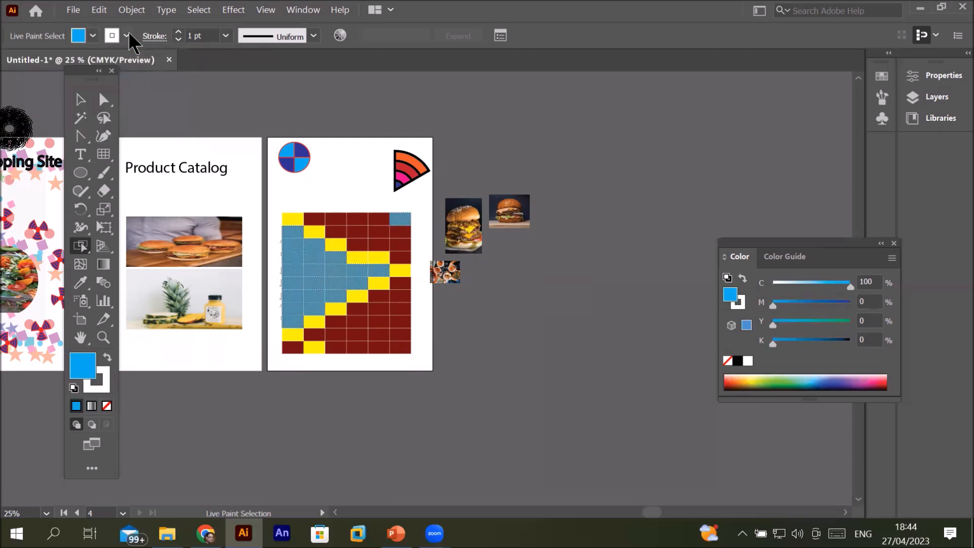
pyautogui.click(126, 35)
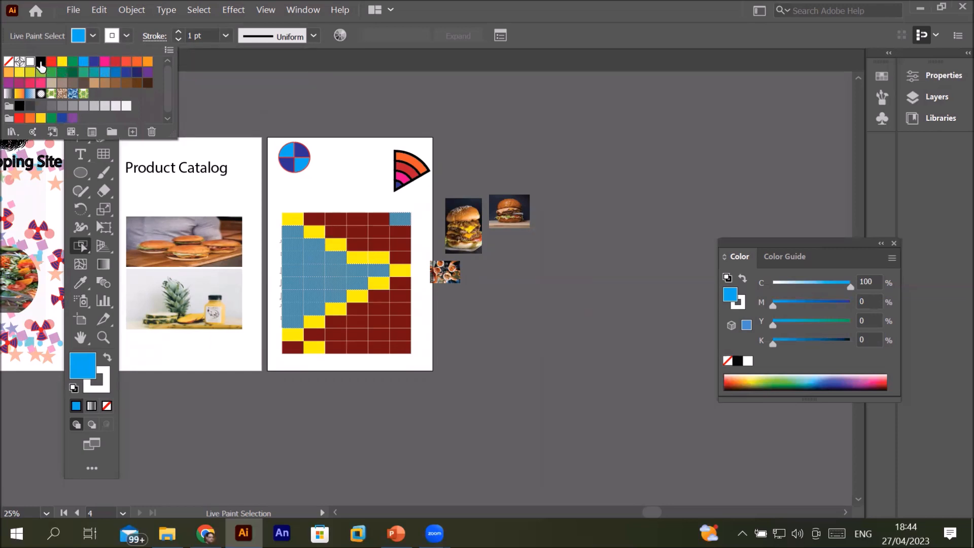
pyautogui.click(40, 61)
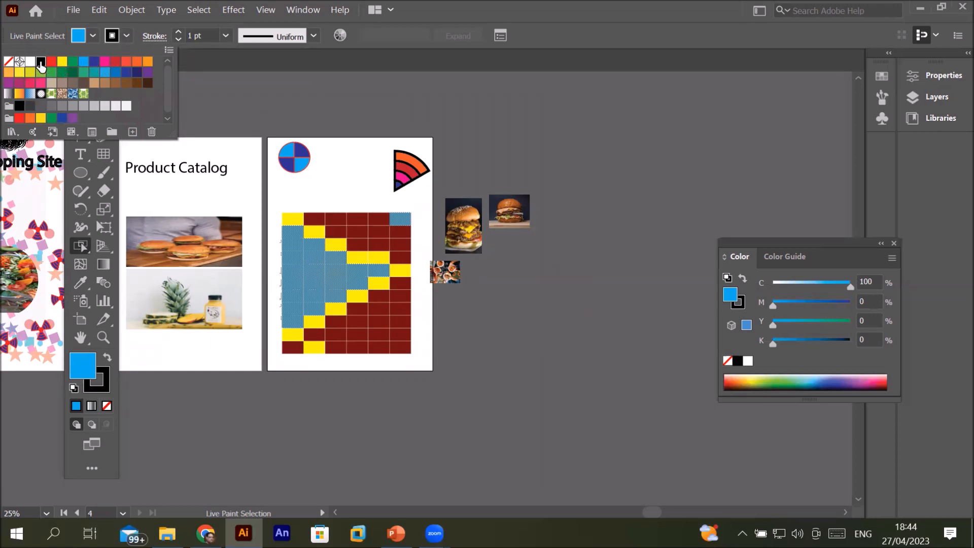
pyautogui.click(179, 32)
pyautogui.click(179, 33)
pyautogui.click(178, 33)
pyautogui.click(179, 32)
pyautogui.click(178, 32)
pyautogui.click(178, 32)
pyautogui.click(178, 32)
pyautogui.click(179, 32)
pyautogui.click(179, 32)
pyautogui.click(178, 32)
pyautogui.click(179, 32)
pyautogui.click(178, 32)
pyautogui.click(179, 32)
pyautogui.click(179, 32)
pyautogui.click(178, 32)
pyautogui.click(178, 32)
pyautogui.click(81, 100)
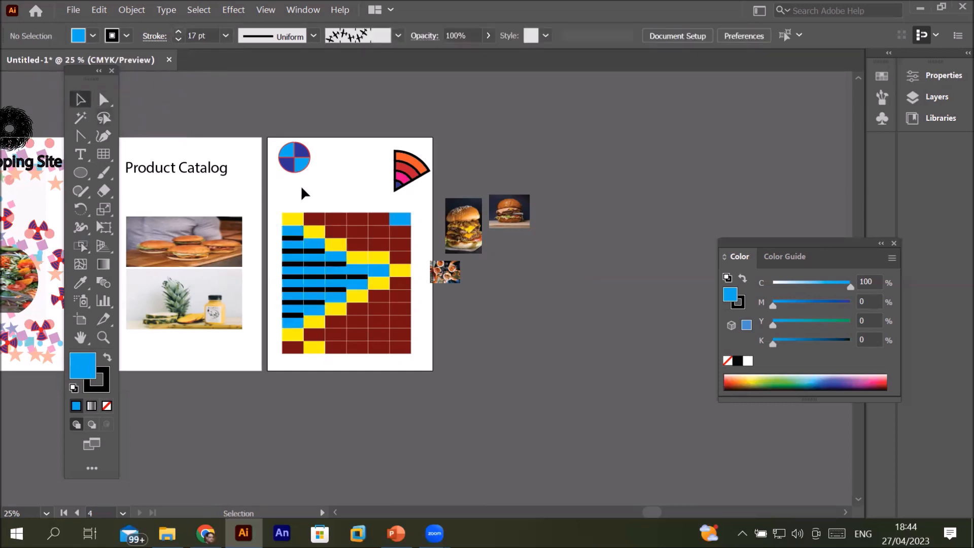
# Select the whole Live Paint grid and lower its opacity to 23%.
pyautogui.scroll(3, 337, 279)
pyautogui.scroll(1, 337, 279)
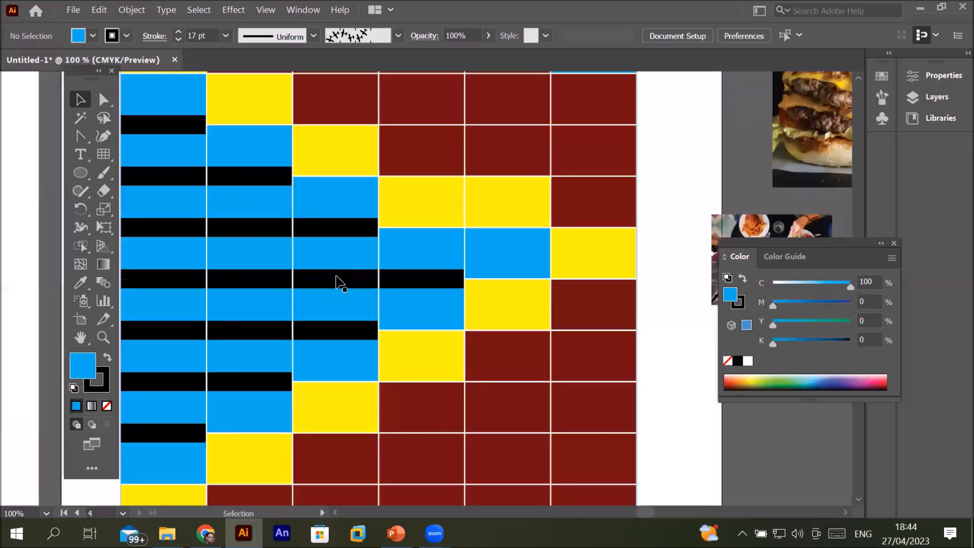
pyautogui.scroll(-2, 336, 278)
pyautogui.scroll(-1, 337, 278)
pyautogui.scroll(1, 336, 279)
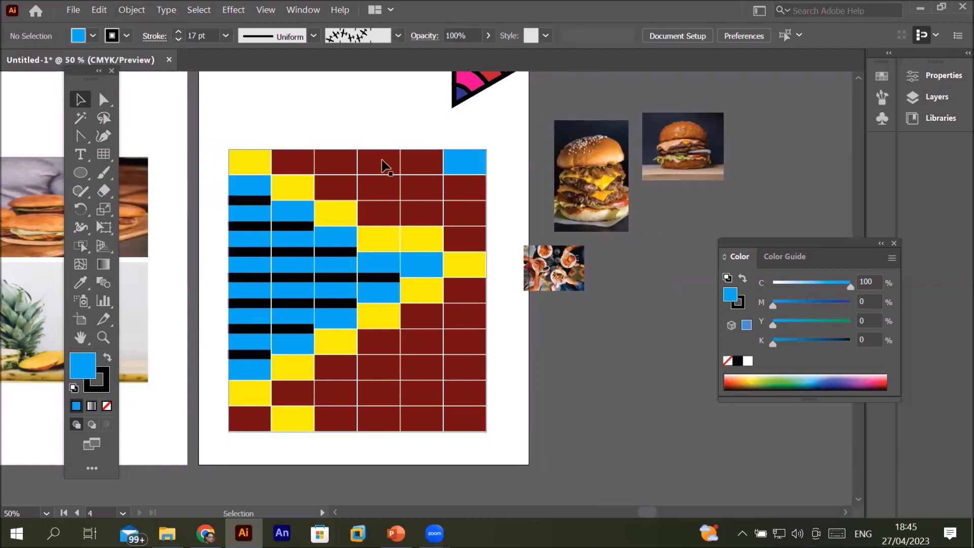
pyautogui.click(382, 164)
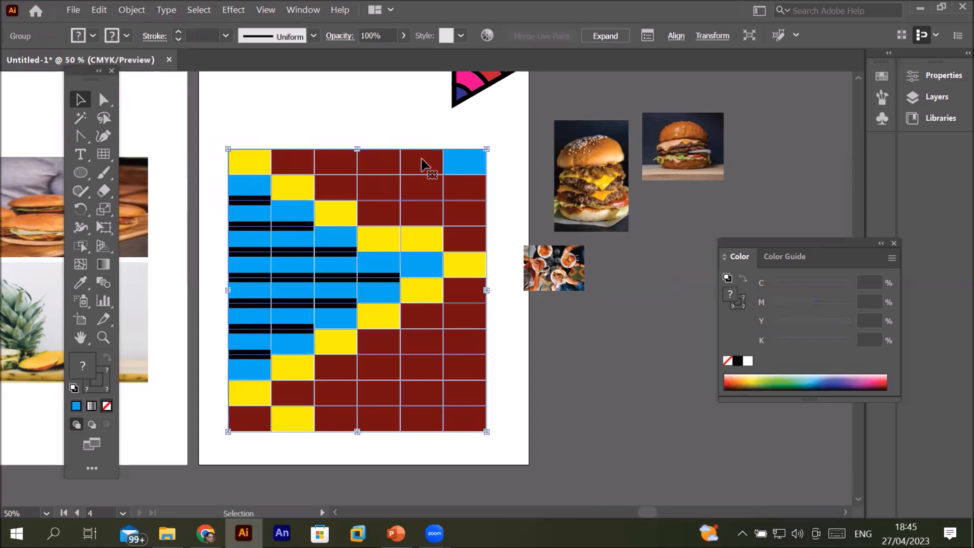
pyautogui.click(404, 35)
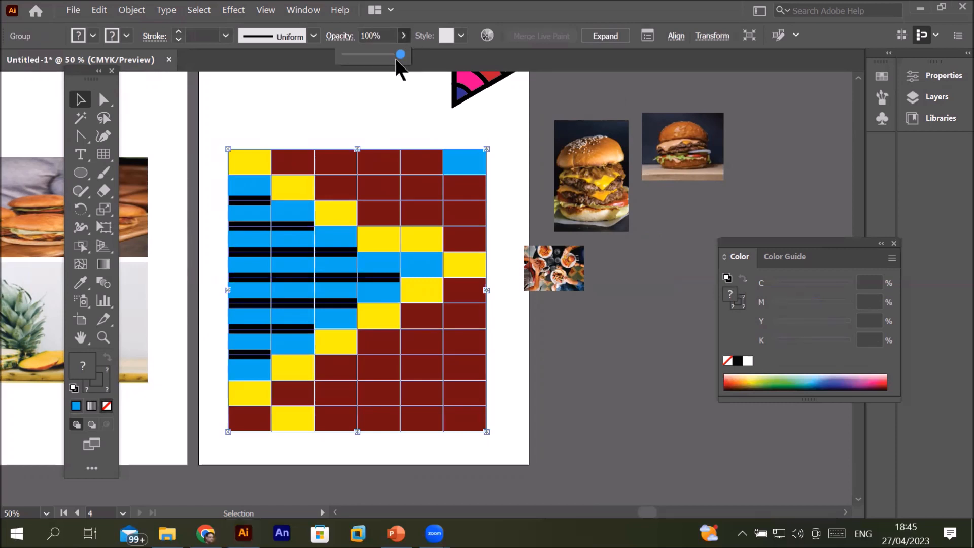
pyautogui.moveTo(401, 58); pyautogui.dragTo(359, 65)
pyautogui.scroll(-2, 385, 121)
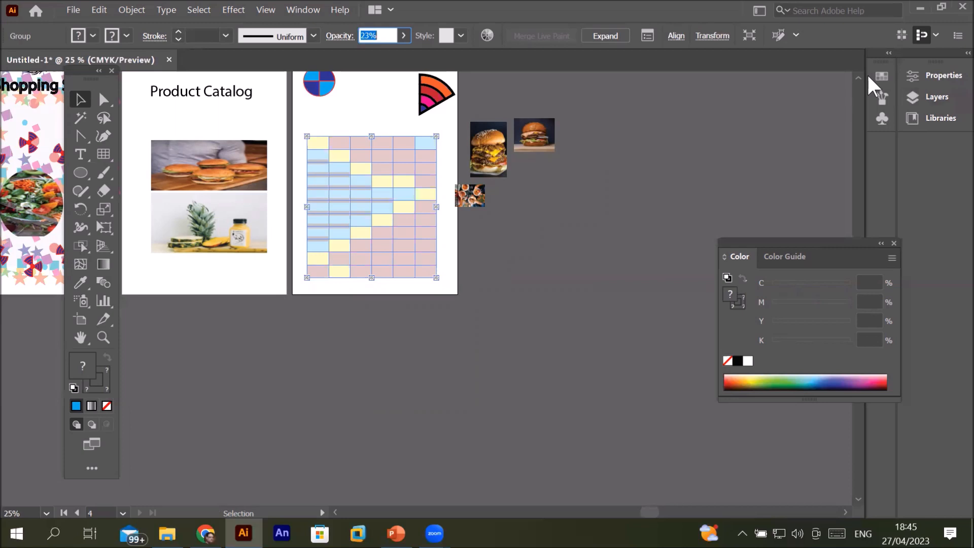
# Draw a cyan ellipse on the empty canvas above the two burger photos beside the last artboard.
pyautogui.scroll(1, 542, 99)
pyautogui.scroll(4, 523, 97)
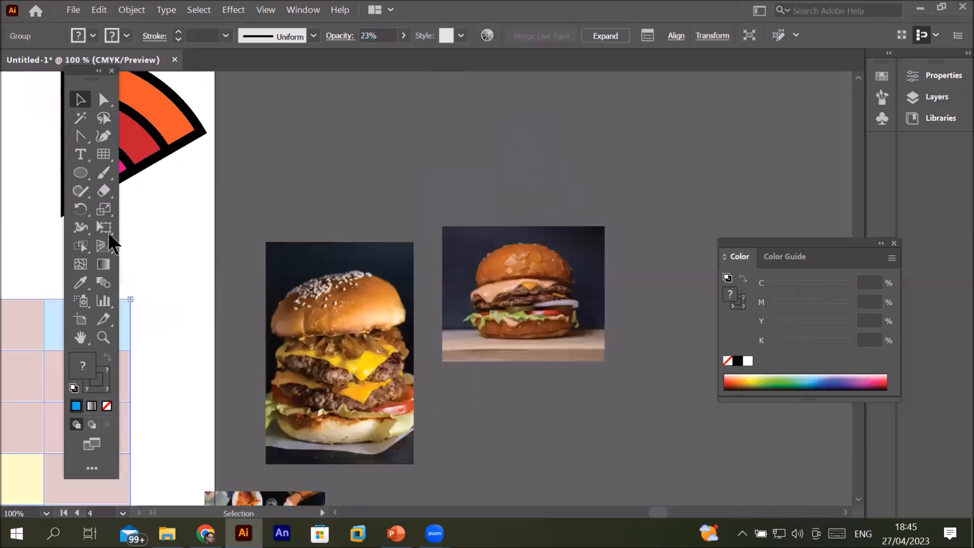
pyautogui.click(79, 172)
pyautogui.moveTo(333, 91)
pyautogui.mouseDown()
pyautogui.moveTo(465, 199)
pyautogui.moveTo(457, 204)
pyautogui.moveTo(469, 214)
pyautogui.mouseUp()
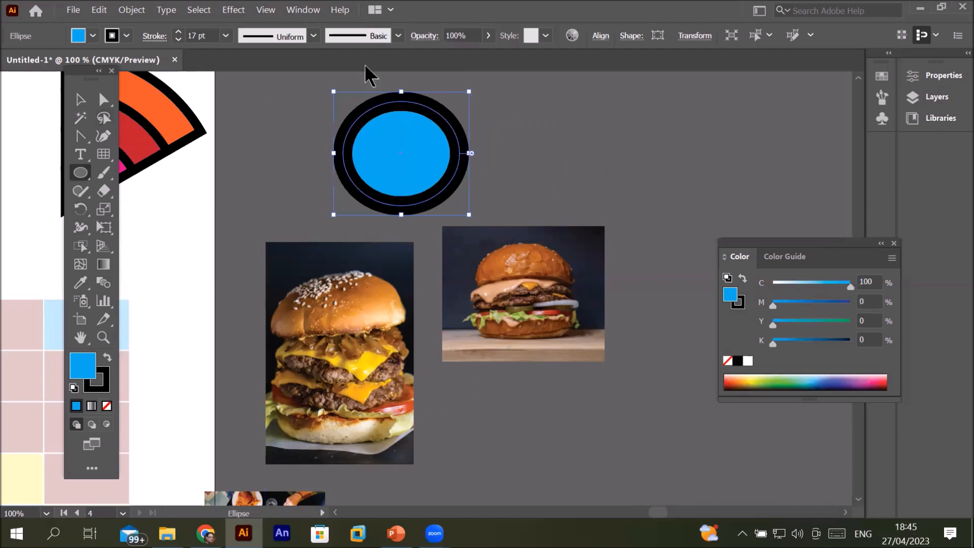
# Reduce the new ellipse's stroke weight to 2 pt.
pyautogui.click(178, 40)
pyautogui.click(178, 40)
pyautogui.click(179, 40)
pyautogui.click(178, 40)
pyautogui.click(178, 40)
pyautogui.click(178, 40)
pyautogui.click(178, 39)
pyautogui.click(178, 39)
pyautogui.click(178, 40)
# Duplicate the cyan ellipse to its right so that the copy partly overlaps the original.
pyautogui.click(80, 99)
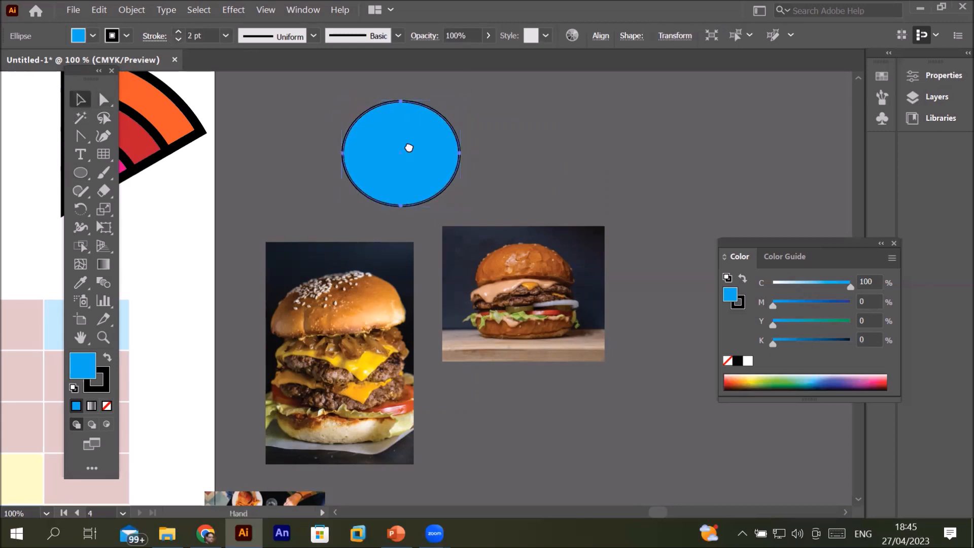
pyautogui.moveTo(407, 144); pyautogui.dragTo(485, 146)
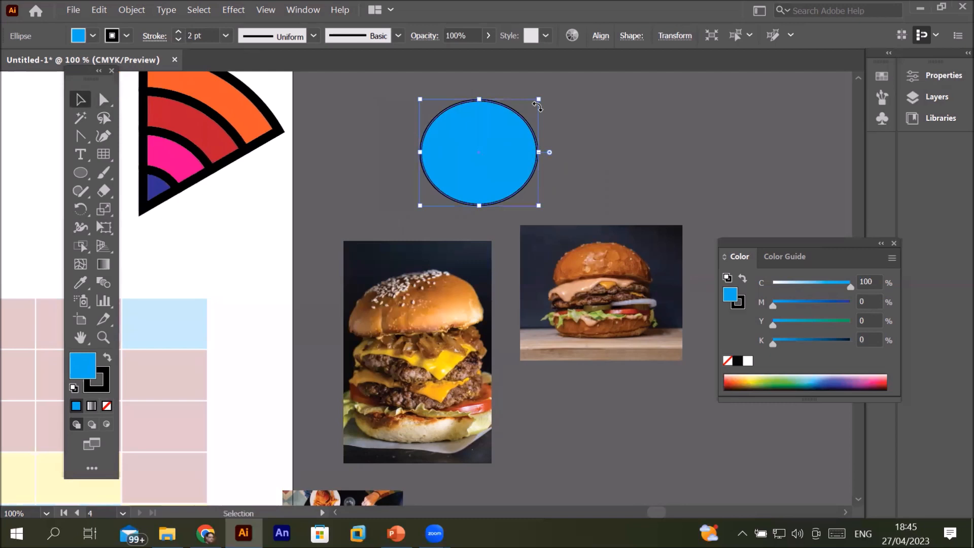
pyautogui.moveTo(540, 100)
pyautogui.mouseDown()
pyautogui.moveTo(586, 99)
pyautogui.moveTo(510, 104)
pyautogui.moveTo(531, 112)
pyautogui.mouseUp()
pyautogui.moveTo(500, 151); pyautogui.dragTo(578, 154)
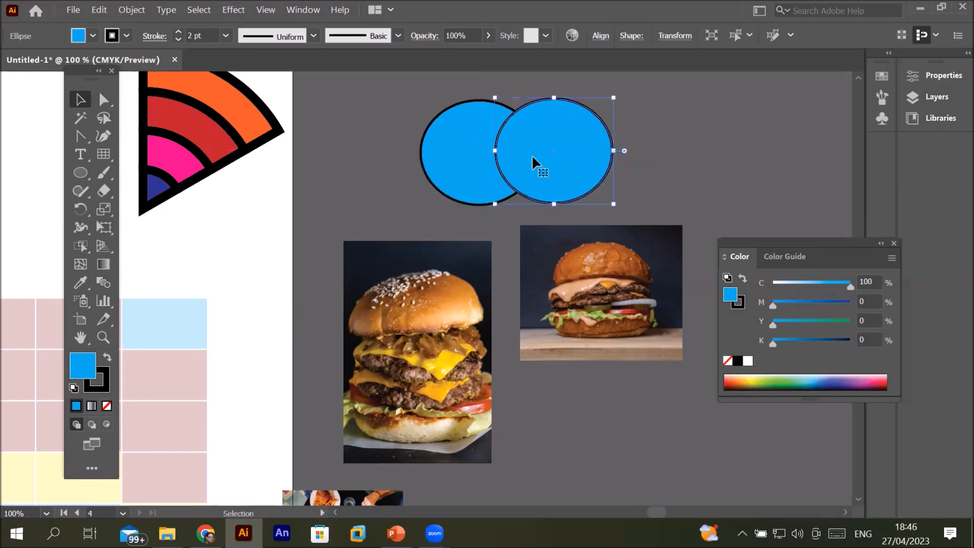
# Turn both ellipses into a Live Paint group with the Live Paint Bucket, filling their overlap with orange (M 80, Y 95).
pyautogui.moveTo(657, 217); pyautogui.dragTo(409, 172)
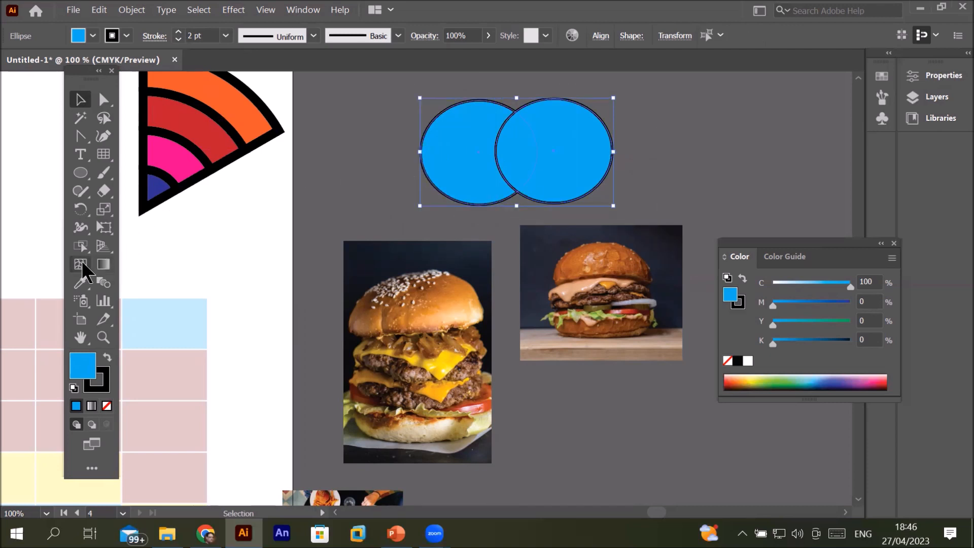
pyautogui.click(80, 248)
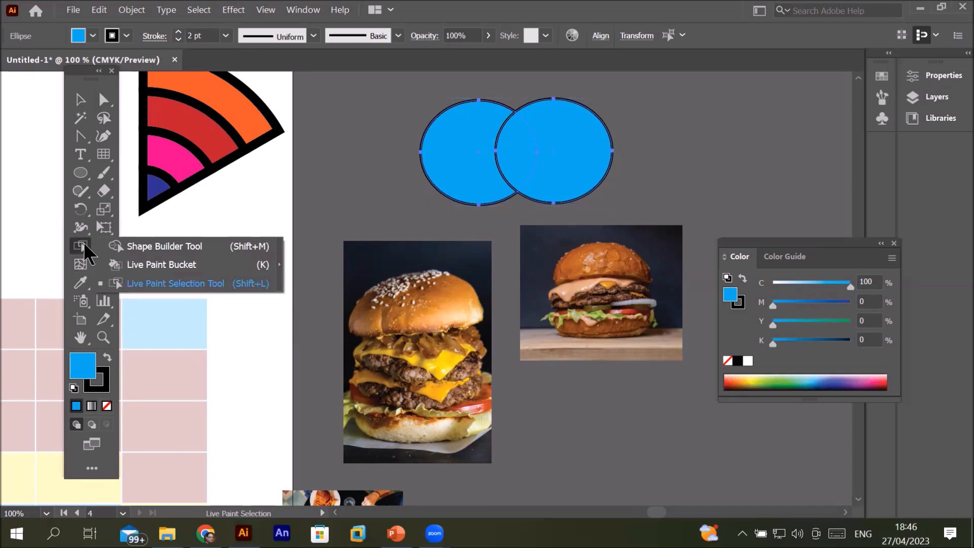
pyautogui.click(136, 263)
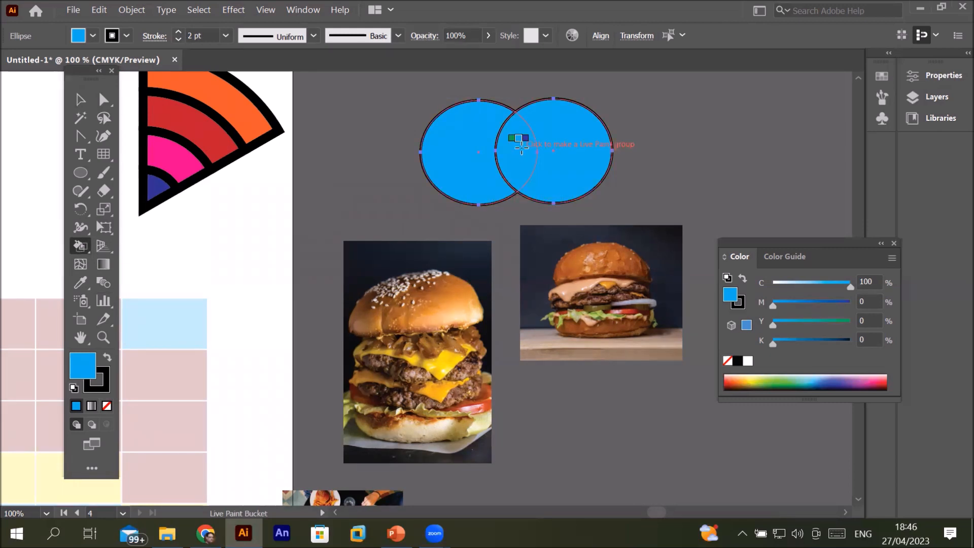
pyautogui.press('Right')
pyautogui.press('Right')
pyautogui.press('Right')
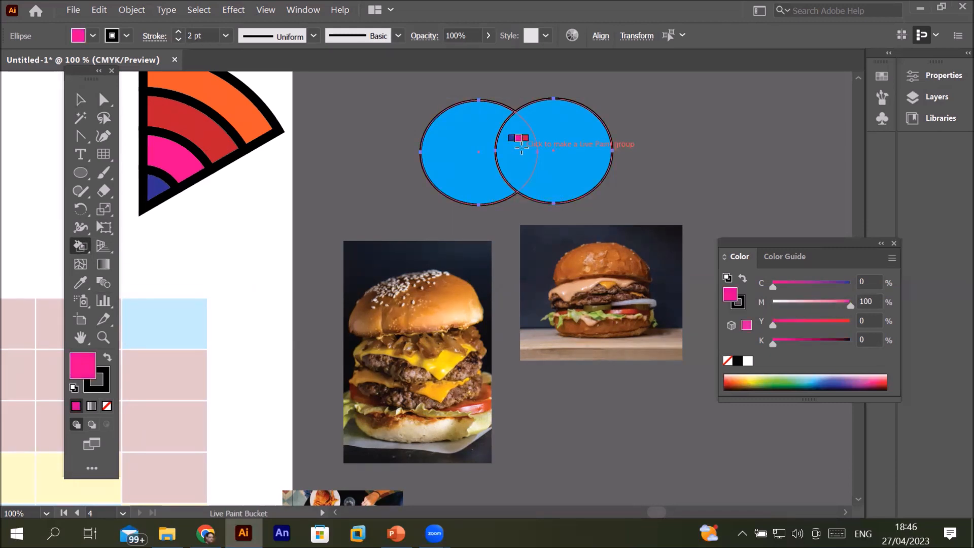
pyautogui.press('Right')
pyautogui.press('Right')
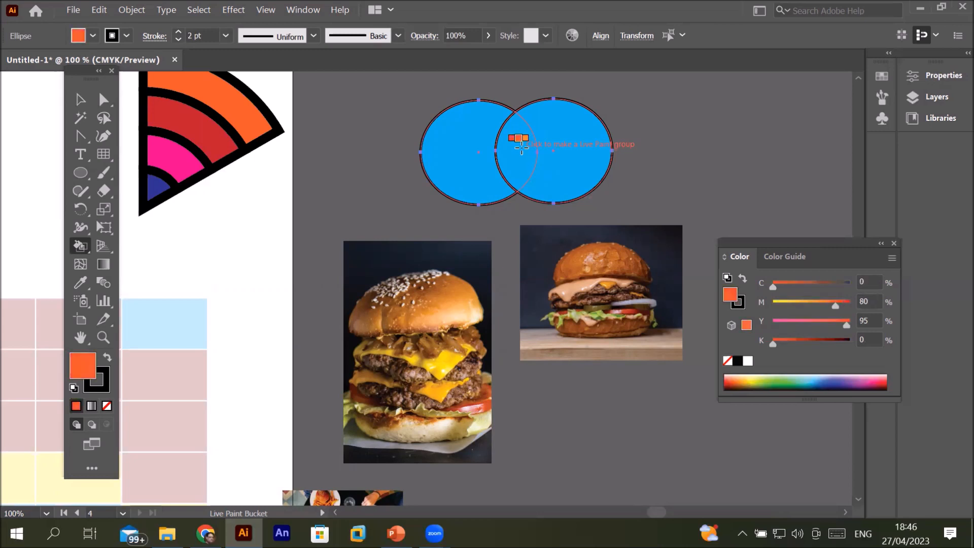
pyautogui.click(521, 146)
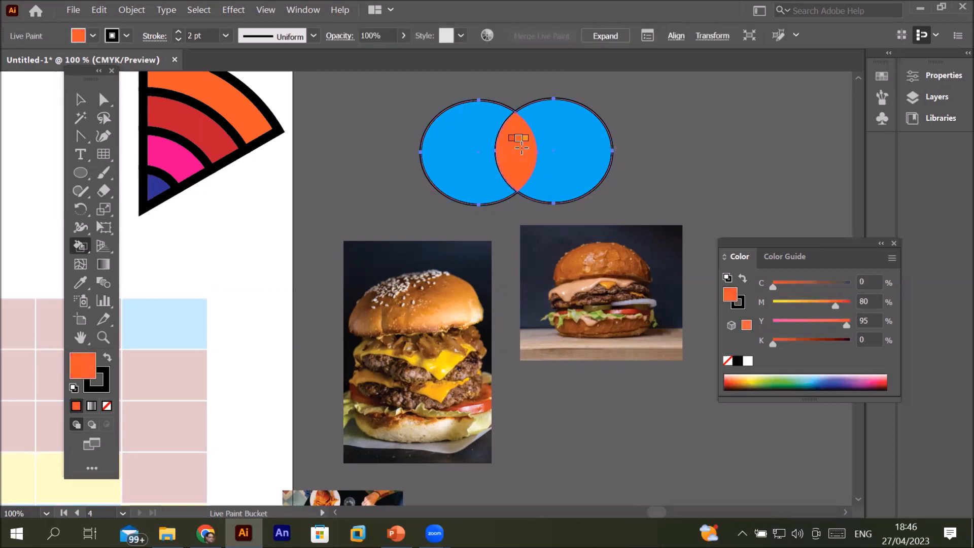
pyautogui.click(81, 100)
pyautogui.click(737, 166)
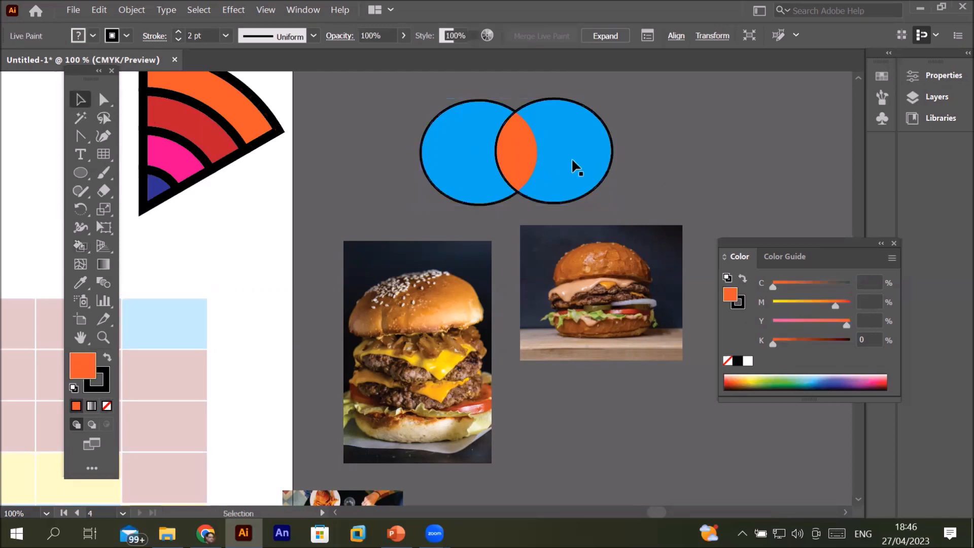
# Isolate the Live Paint group of ellipses, shift both ellipses to the left with a partial overlap, and leave isolation mode.
pyautogui.click(526, 148)
pyautogui.rightClick(526, 147)
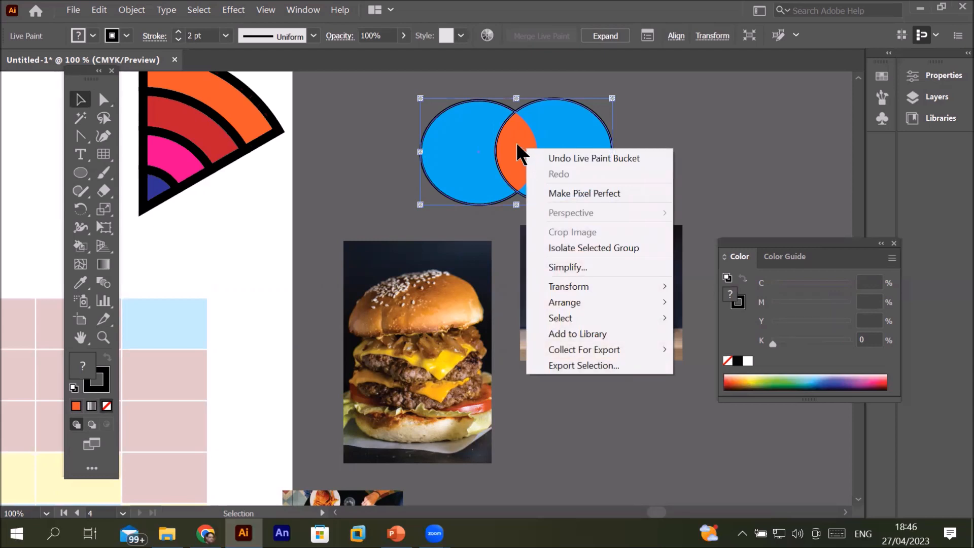
pyautogui.doubleClick(515, 141)
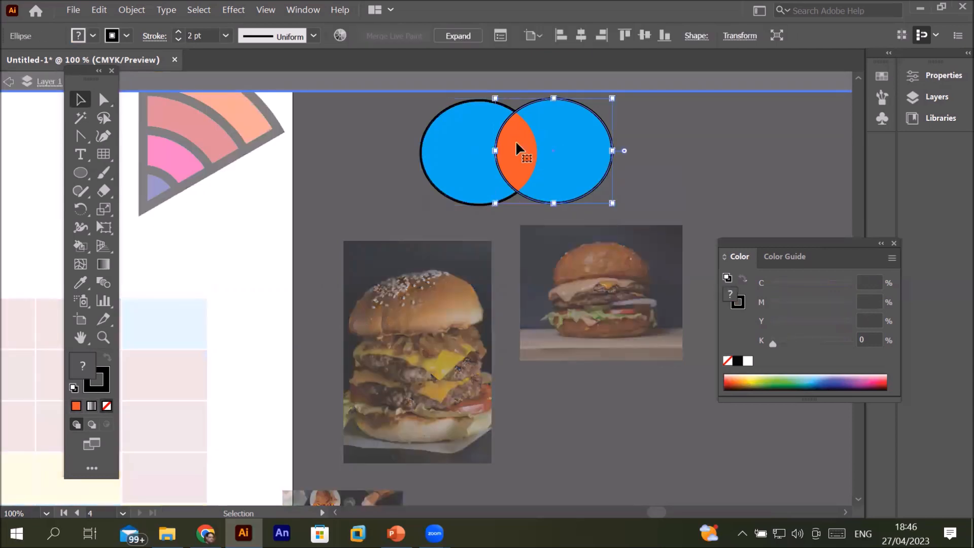
pyautogui.moveTo(517, 144); pyautogui.dragTo(414, 154)
pyautogui.moveTo(654, 161); pyautogui.dragTo(450, 157)
pyautogui.click(6, 83)
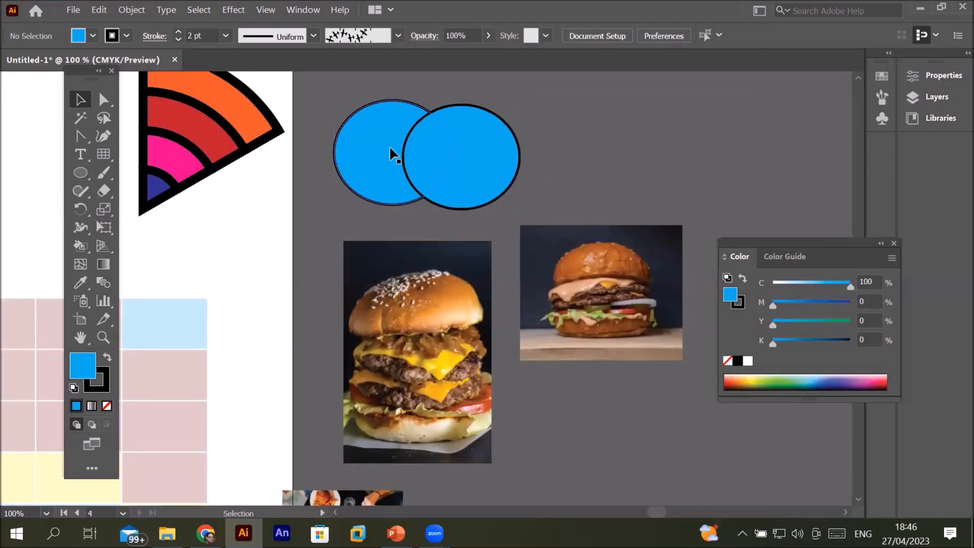
# Fill the overlap of the two moved ellipses with dark blue (C 100, M 100) using the Live Paint Bucket.
pyautogui.moveTo(556, 215); pyautogui.dragTo(556, 215)
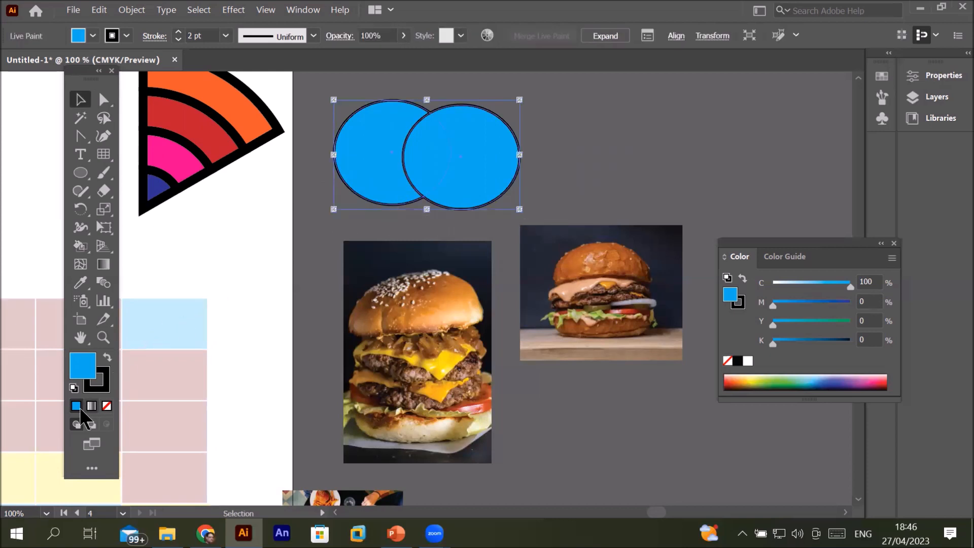
pyautogui.click(80, 247)
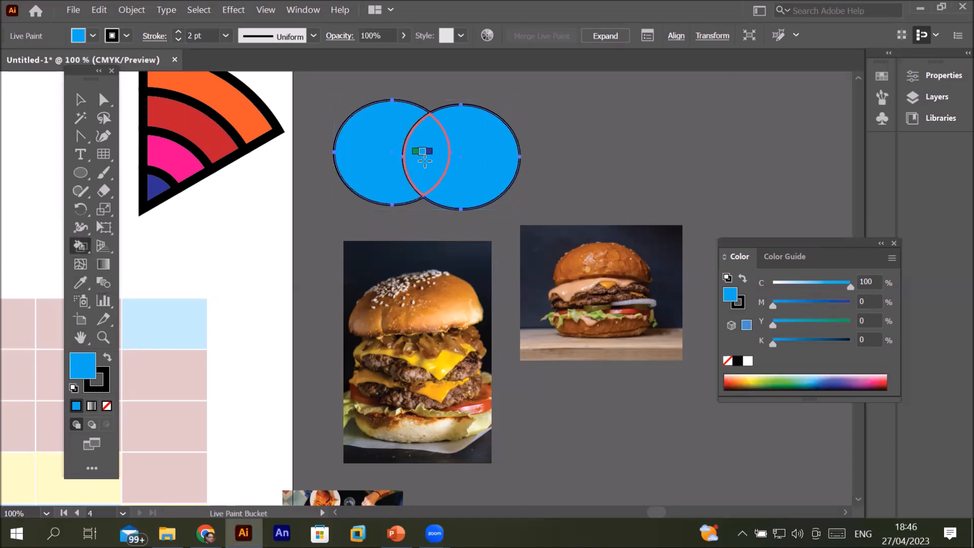
pyautogui.press('Right')
pyautogui.click(426, 161)
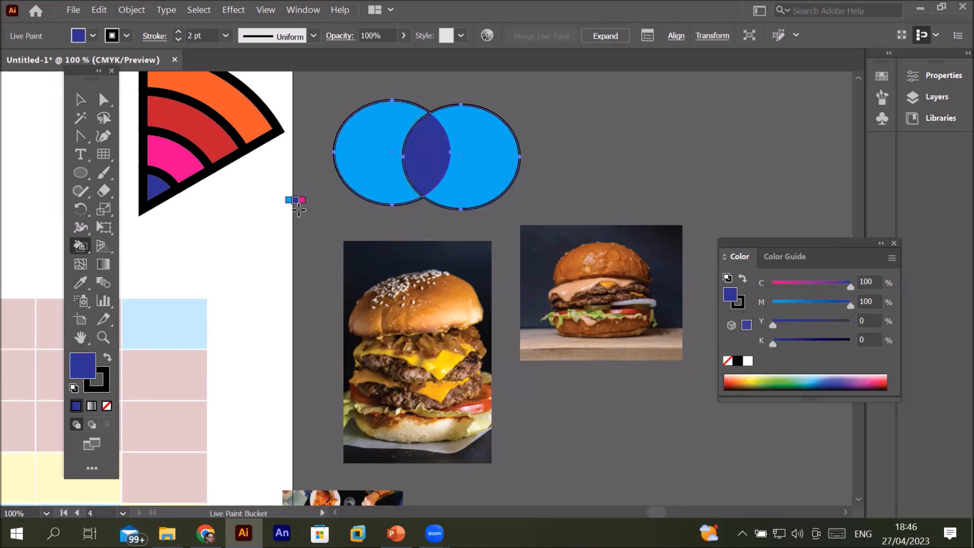
# Shift each ellipse of the Live Paint group to the right separately with the Direct Selection tool, leaving them partly overlapping.
pyautogui.click(103, 99)
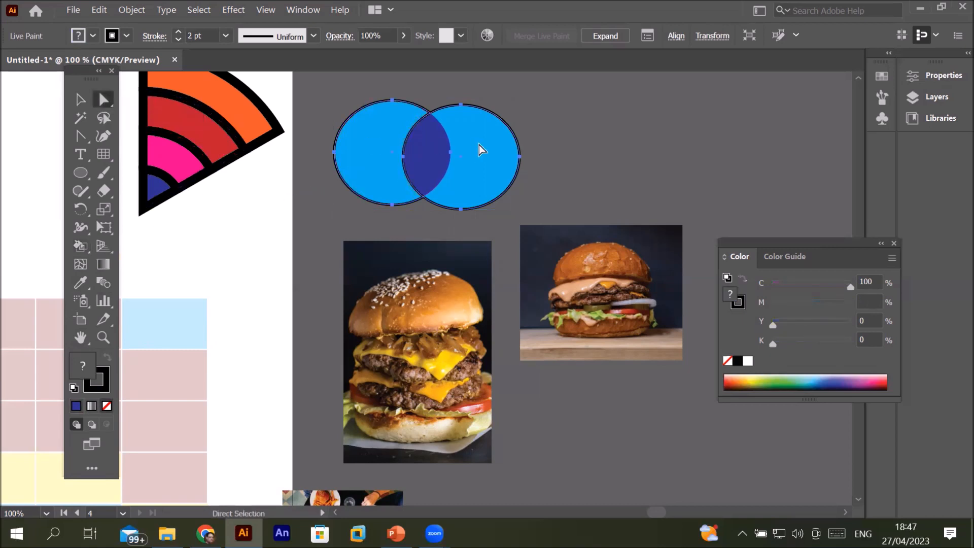
pyautogui.click(316, 182)
pyautogui.click(355, 162)
pyautogui.click(495, 154)
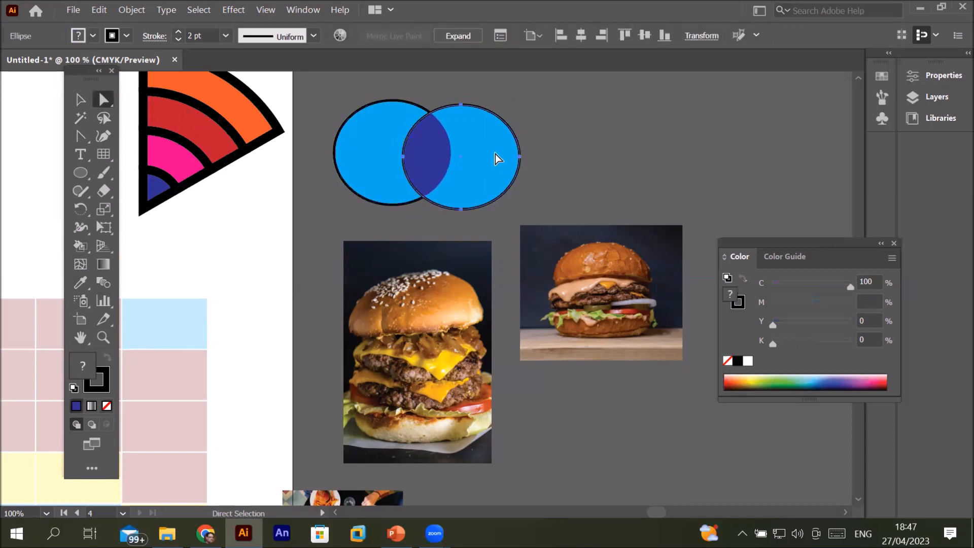
pyautogui.click(367, 154)
pyautogui.moveTo(477, 158)
pyautogui.mouseDown()
pyautogui.moveTo(526, 159)
pyautogui.moveTo(412, 156)
pyautogui.moveTo(468, 138)
pyautogui.moveTo(476, 153)
pyautogui.moveTo(487, 129)
pyautogui.moveTo(418, 100)
pyautogui.moveTo(390, 121)
pyautogui.moveTo(446, 123)
pyautogui.moveTo(474, 149)
pyautogui.mouseUp()
pyautogui.moveTo(404, 159); pyautogui.dragTo(515, 170)
pyautogui.moveTo(428, 178)
pyautogui.mouseDown()
pyautogui.moveTo(455, 183)
pyautogui.moveTo(421, 173)
pyautogui.mouseUp()
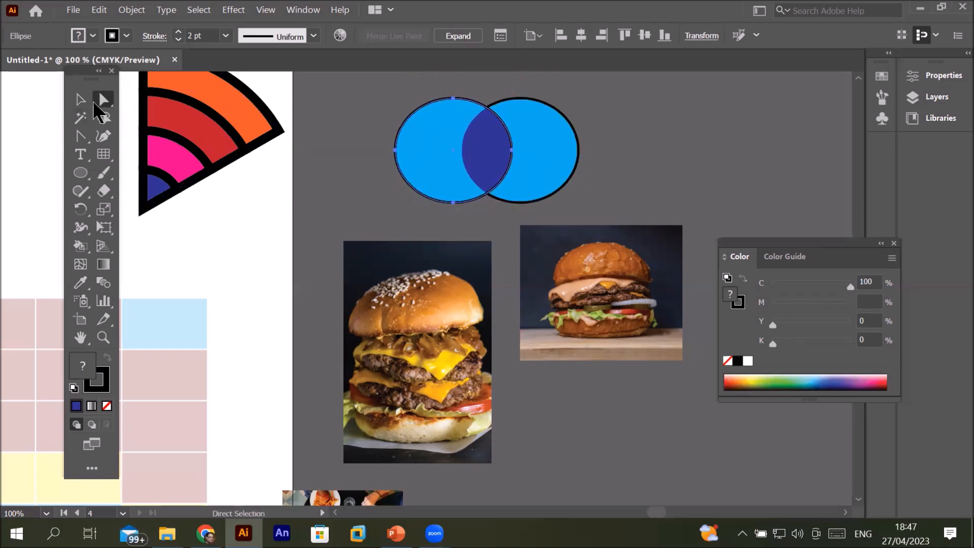
# Move the whole Live Paint group of ellipses further right and simplify its paths.
pyautogui.press('v')
pyautogui.moveTo(547, 157); pyautogui.dragTo(591, 156)
pyautogui.rightClick(460, 162)
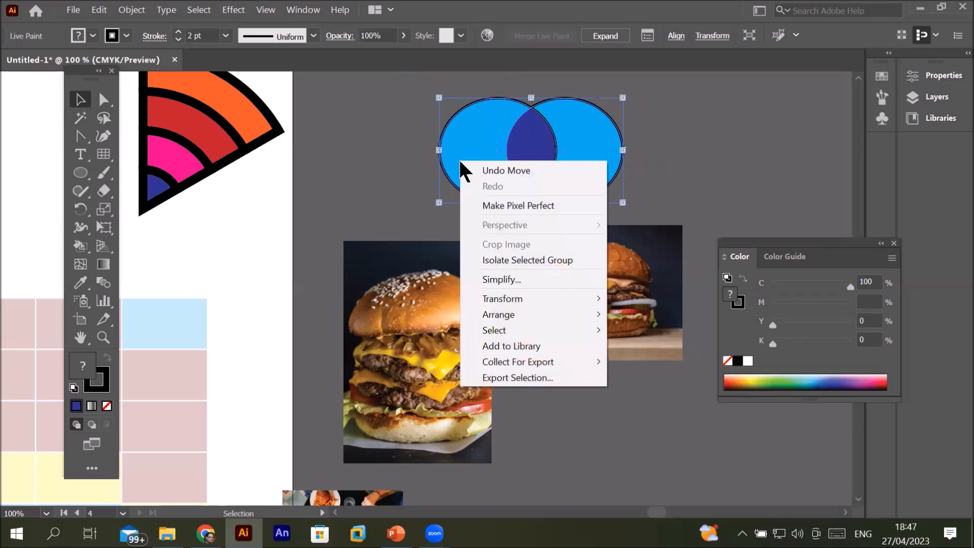
pyautogui.click(499, 279)
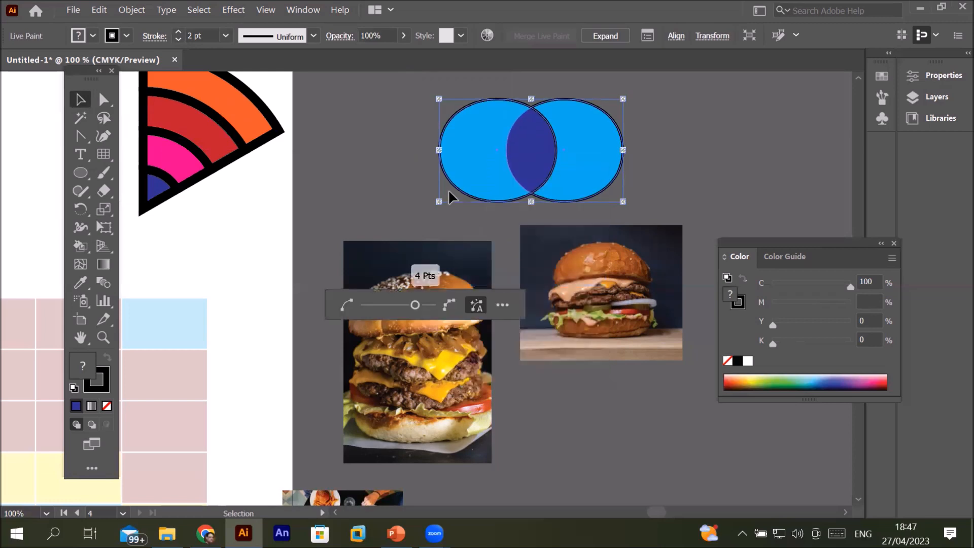
pyautogui.click(400, 157)
# Move the Live Paint group above the smaller burger photo, simplify its paths again, and deselect it.
pyautogui.moveTo(600, 166); pyautogui.dragTo(650, 166)
pyautogui.rightClick(650, 167)
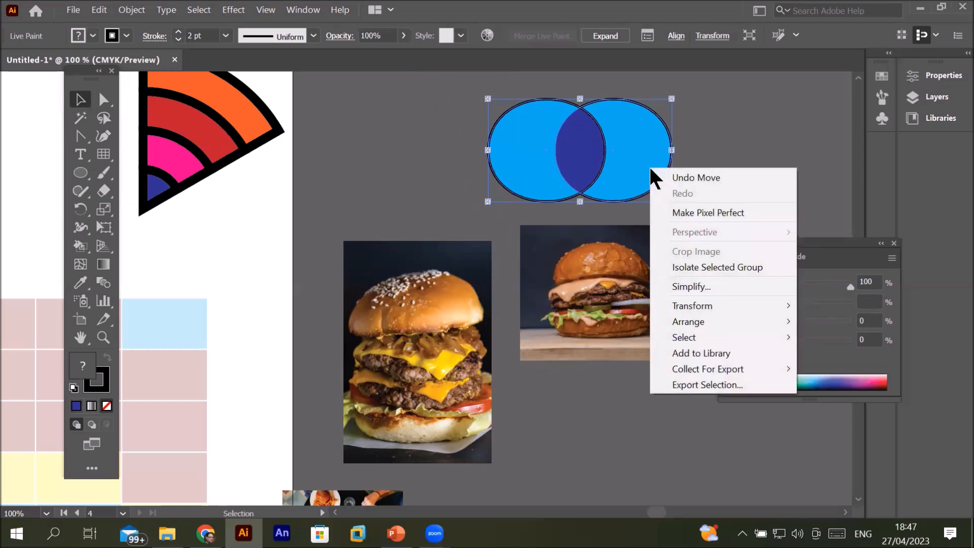
pyautogui.click(546, 148)
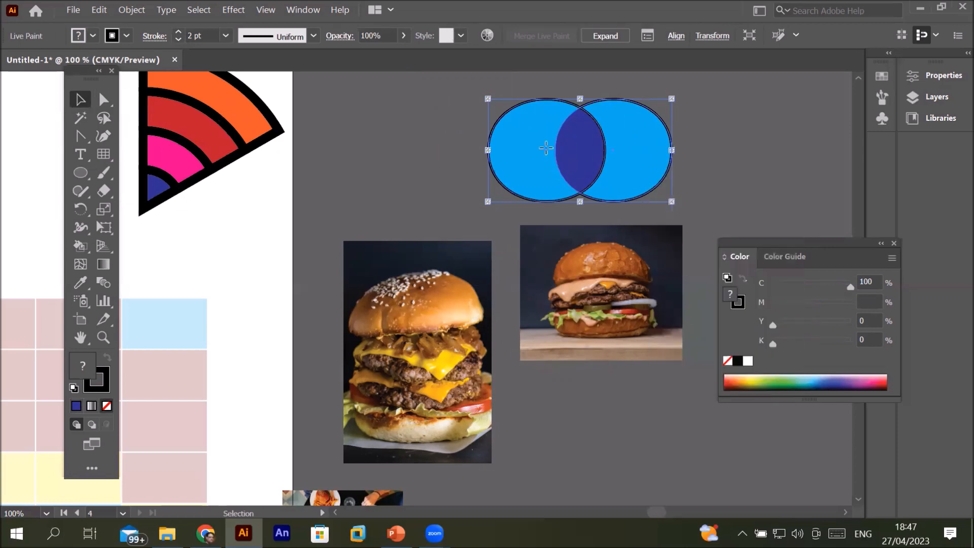
pyautogui.rightClick(538, 150)
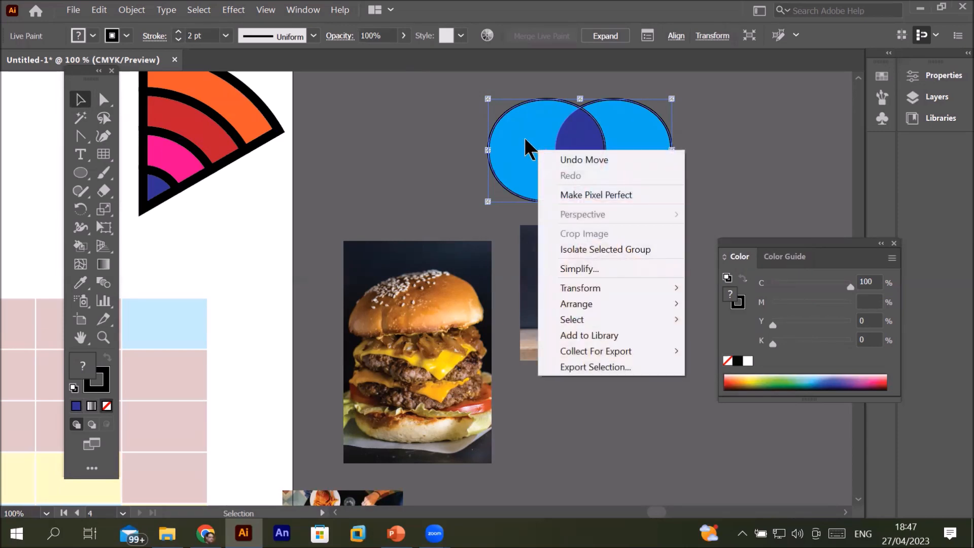
pyautogui.click(601, 269)
pyautogui.click(440, 152)
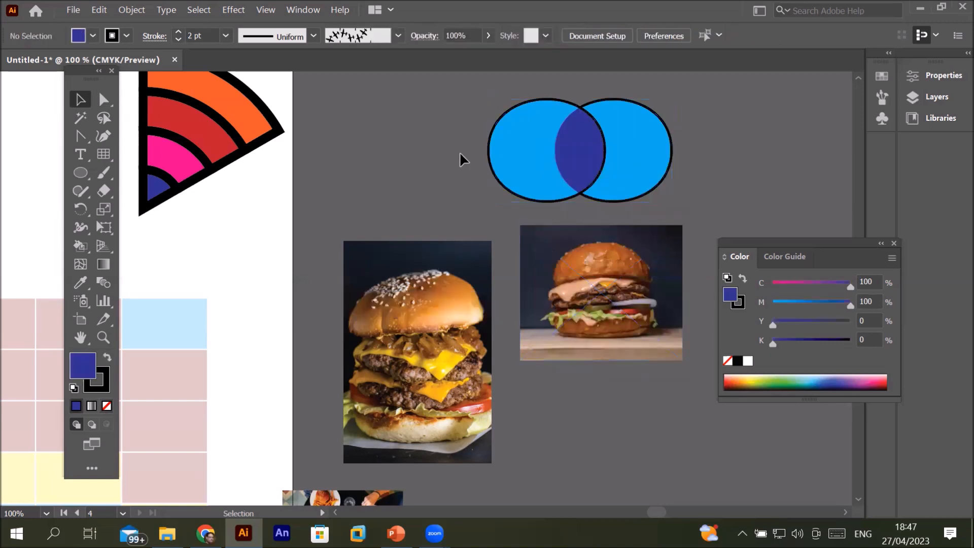
# Reposition the Live Paint group of ellipses back to the left, above the tall burger photo.
pyautogui.moveTo(507, 141)
pyautogui.mouseDown()
pyautogui.moveTo(355, 95)
pyautogui.moveTo(377, 153)
pyautogui.mouseUp()
pyautogui.moveTo(526, 162); pyautogui.dragTo(586, 142)
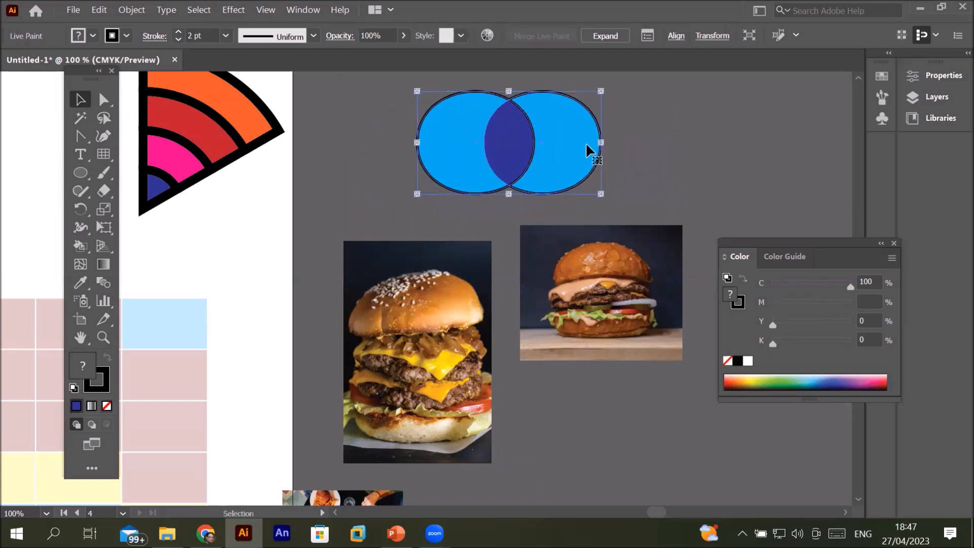
pyautogui.rightClick(586, 141)
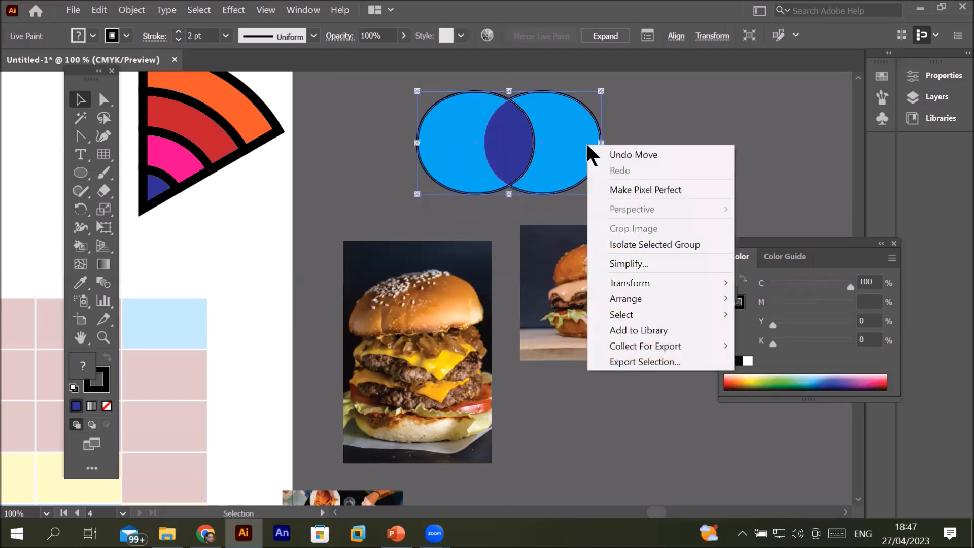
pyautogui.click(428, 142)
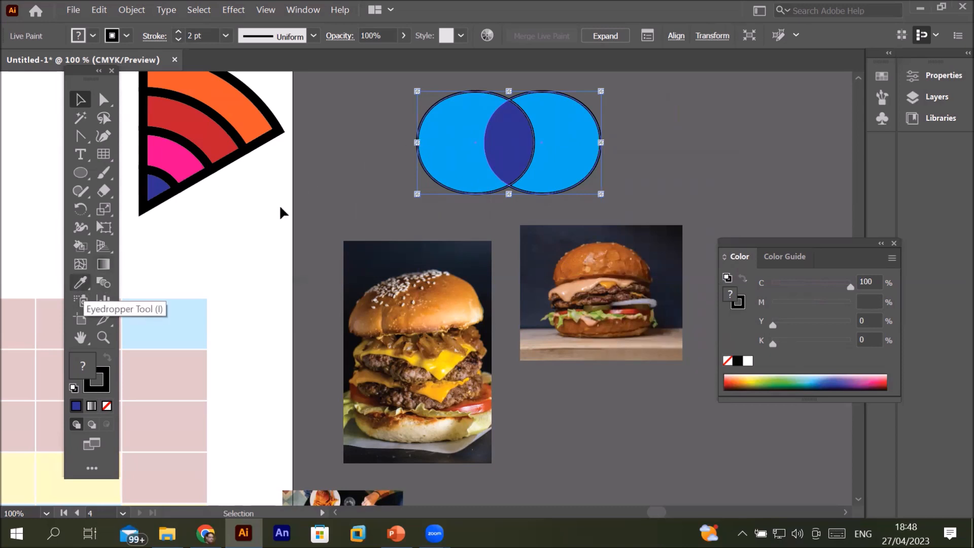
pyautogui.click(385, 147)
pyautogui.click(437, 149)
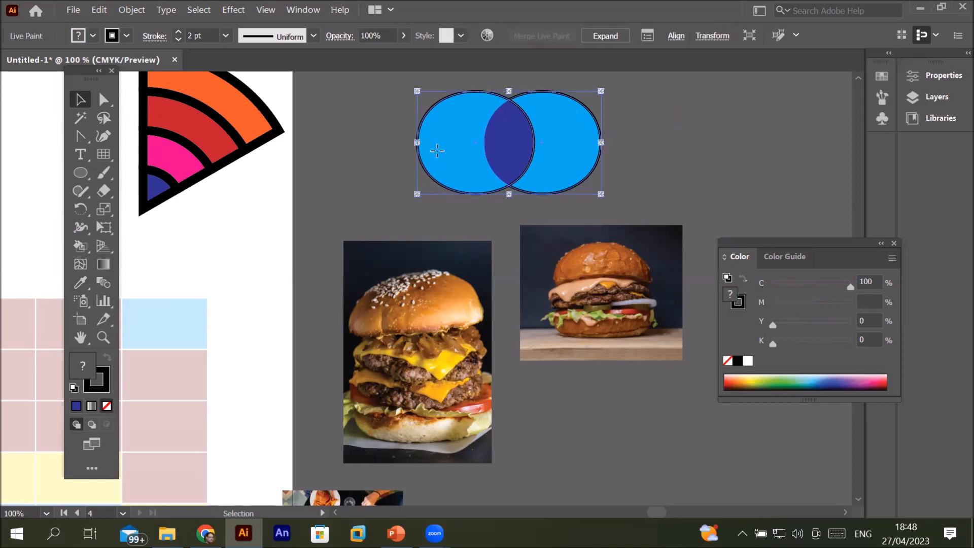
pyautogui.moveTo(437, 148); pyautogui.dragTo(366, 171)
# Isolate the Live Paint group, nudge the right ellipse slightly to the right, and leave isolation mode.
pyautogui.doubleClick(508, 184)
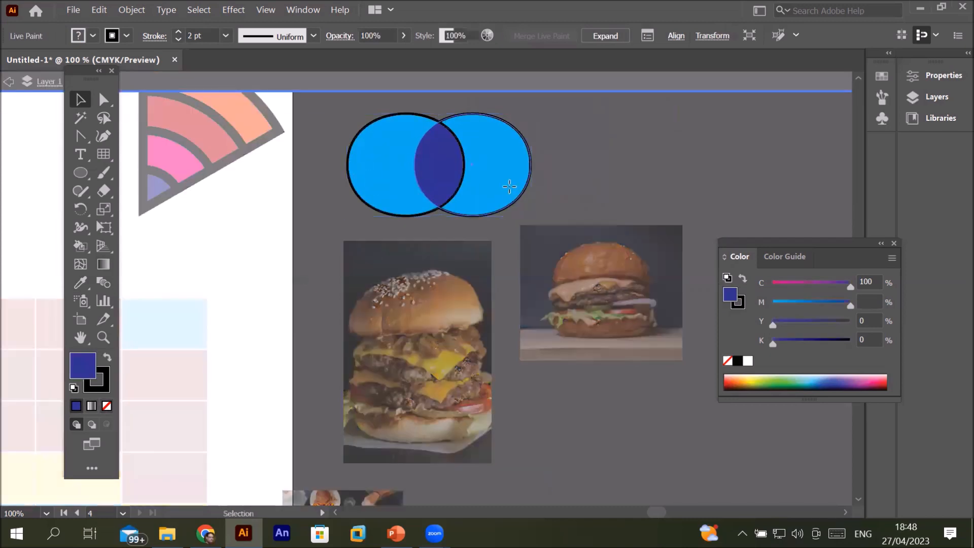
pyautogui.click(508, 184)
pyautogui.moveTo(508, 184)
pyautogui.mouseDown()
pyautogui.moveTo(567, 181)
pyautogui.moveTo(456, 190)
pyautogui.moveTo(503, 184)
pyautogui.mouseUp()
pyautogui.click(391, 178)
pyautogui.moveTo(496, 163); pyautogui.dragTo(504, 163)
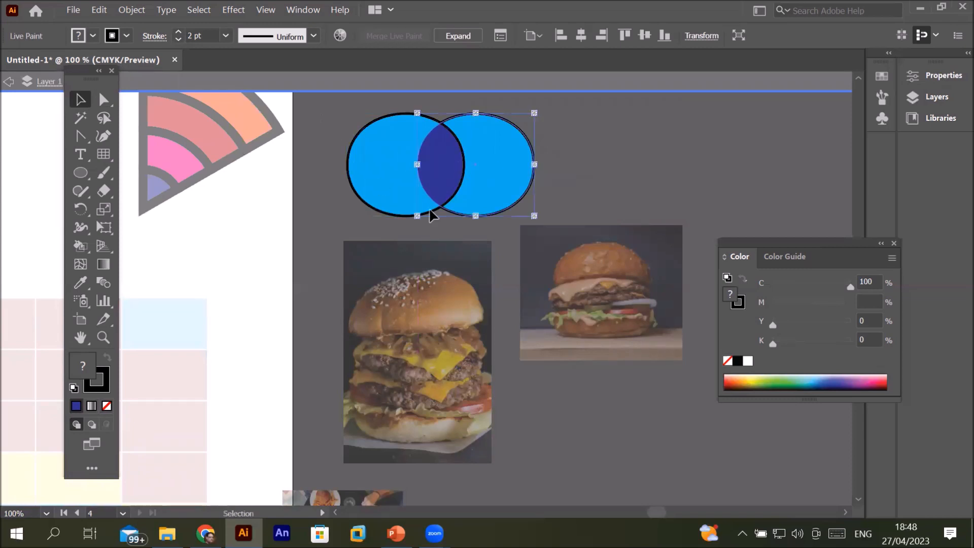
pyautogui.click(584, 203)
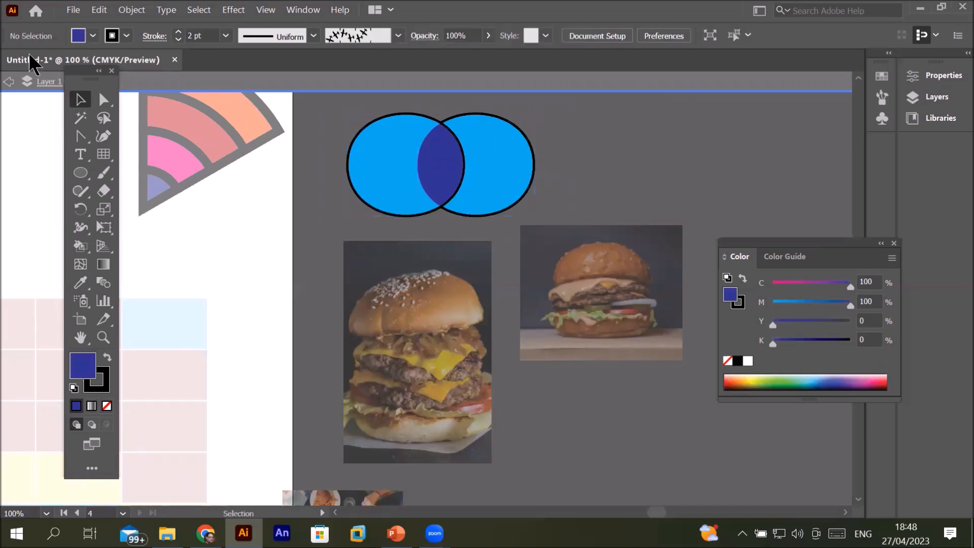
pyautogui.click(8, 82)
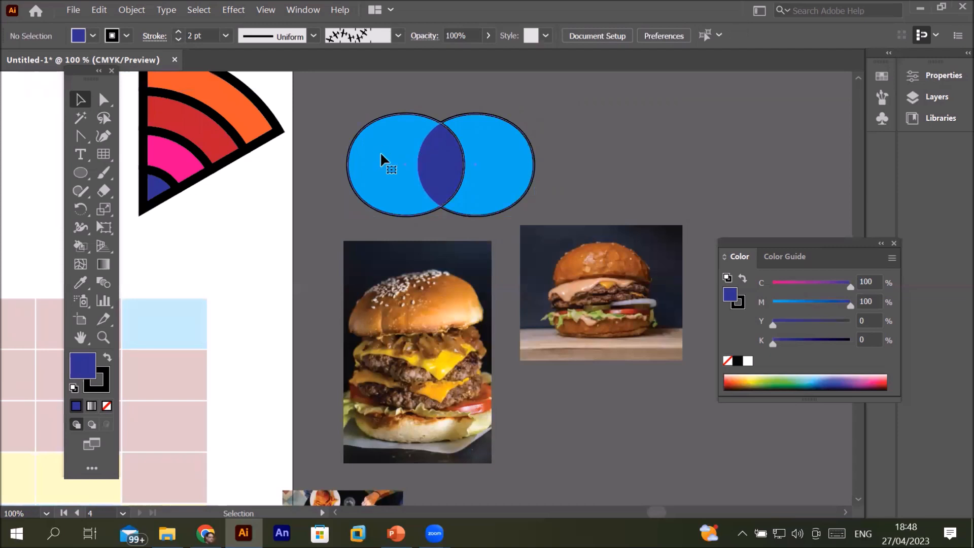
# Expand the Live Paint group of ellipses and move the expanded artwork to the right.
pyautogui.click(380, 154)
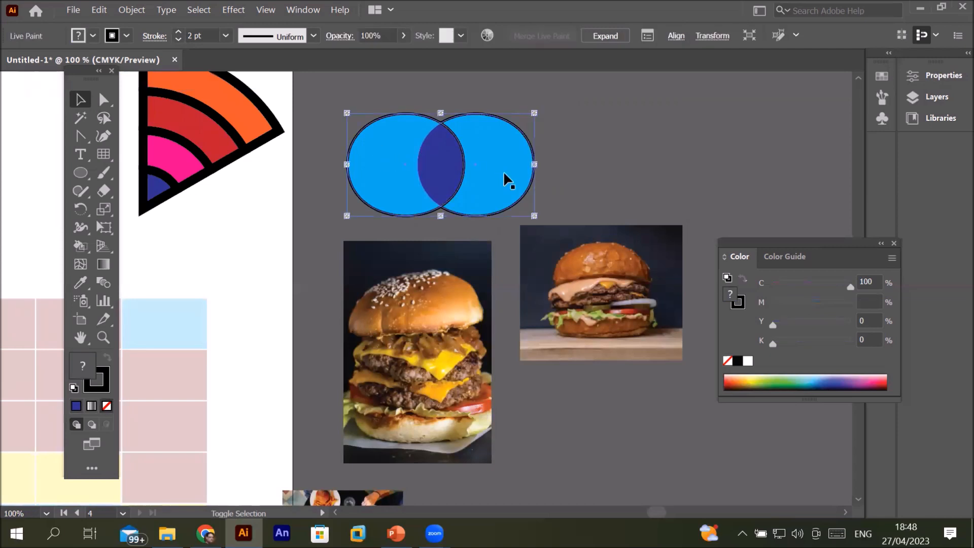
pyautogui.hotkey('ctrl', 'shift', 'a')
pyautogui.click(509, 165)
pyautogui.click(593, 34)
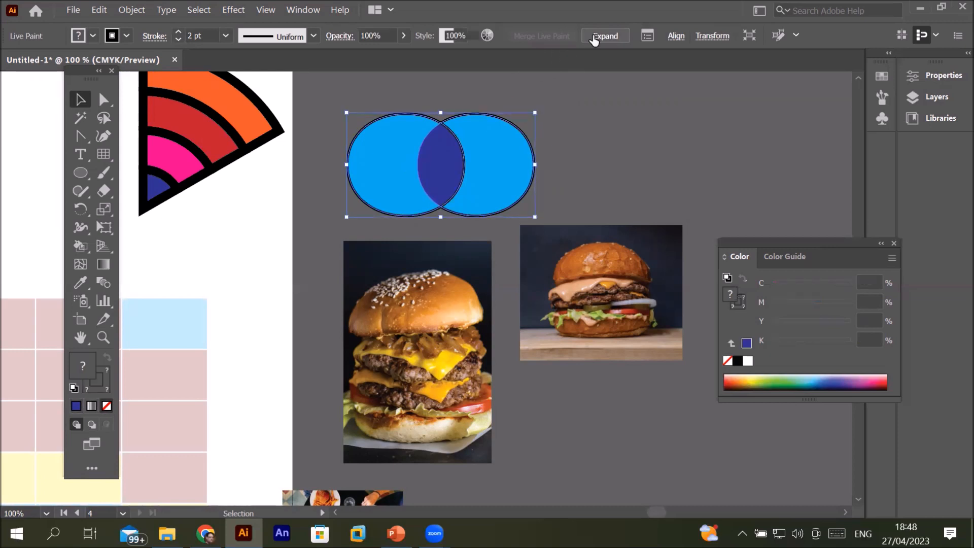
pyautogui.click(578, 140)
pyautogui.moveTo(510, 161); pyautogui.dragTo(614, 154)
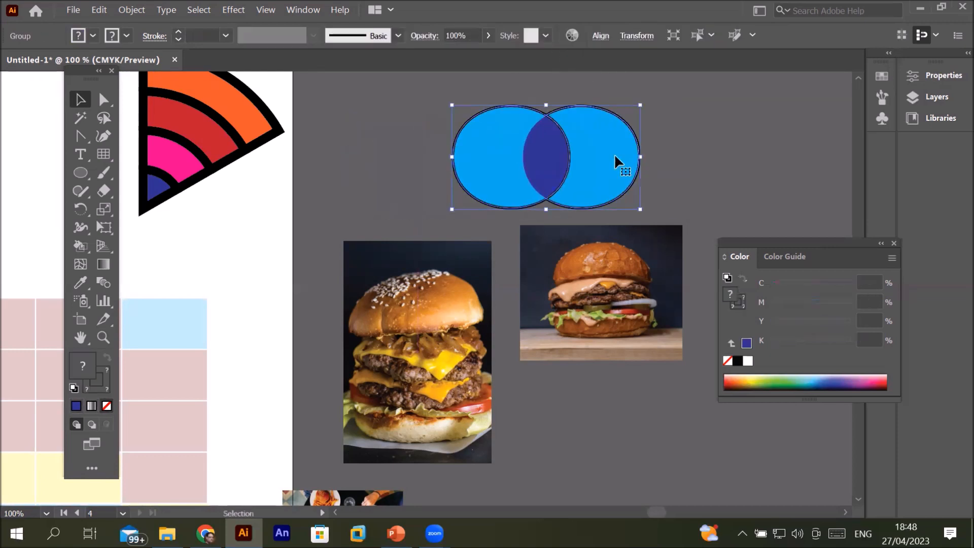
# Ungroup the expanded ellipses and separate them, with the colored fills on the left and the black outlines on the right.
pyautogui.rightClick(615, 157)
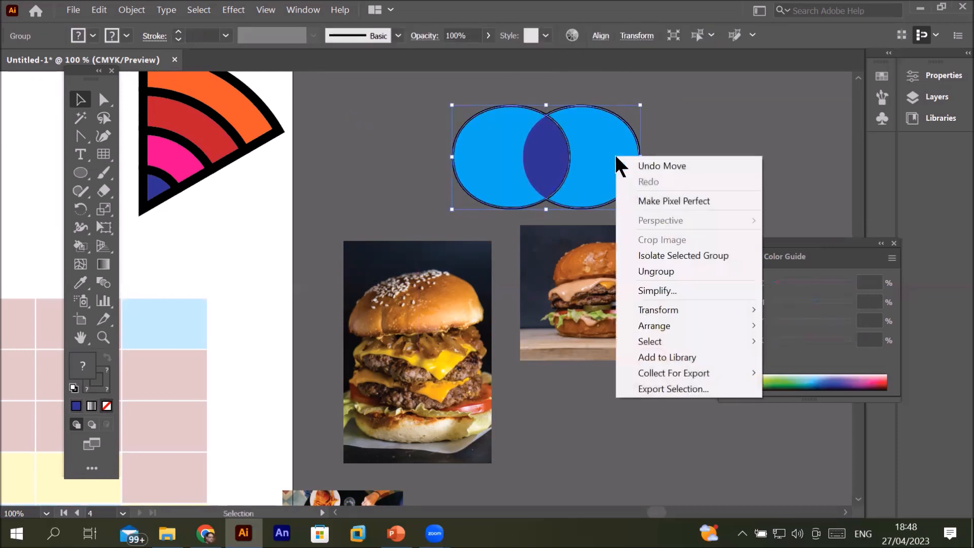
pyautogui.click(673, 270)
pyautogui.click(443, 175)
pyautogui.moveTo(480, 166); pyautogui.dragTo(323, 177)
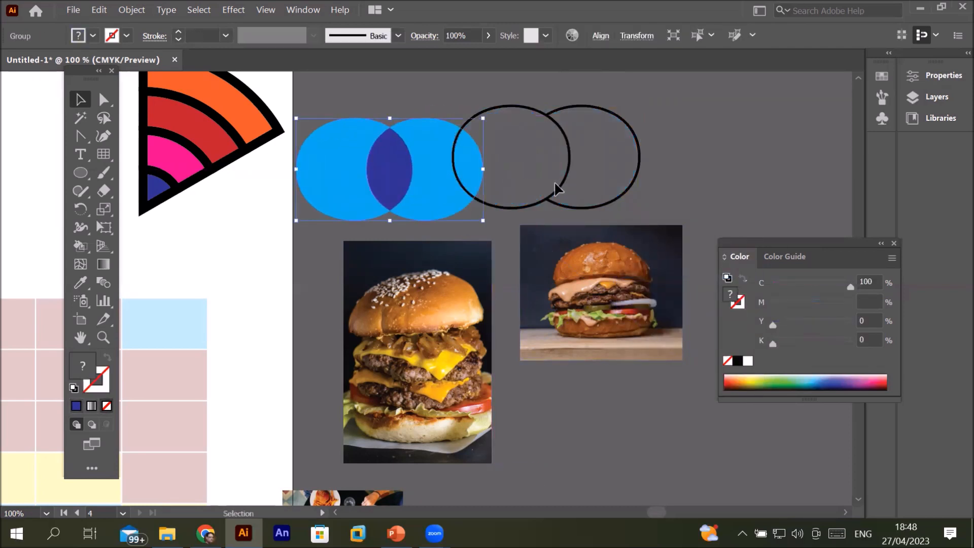
pyautogui.moveTo(562, 189); pyautogui.dragTo(634, 175)
pyautogui.click(708, 170)
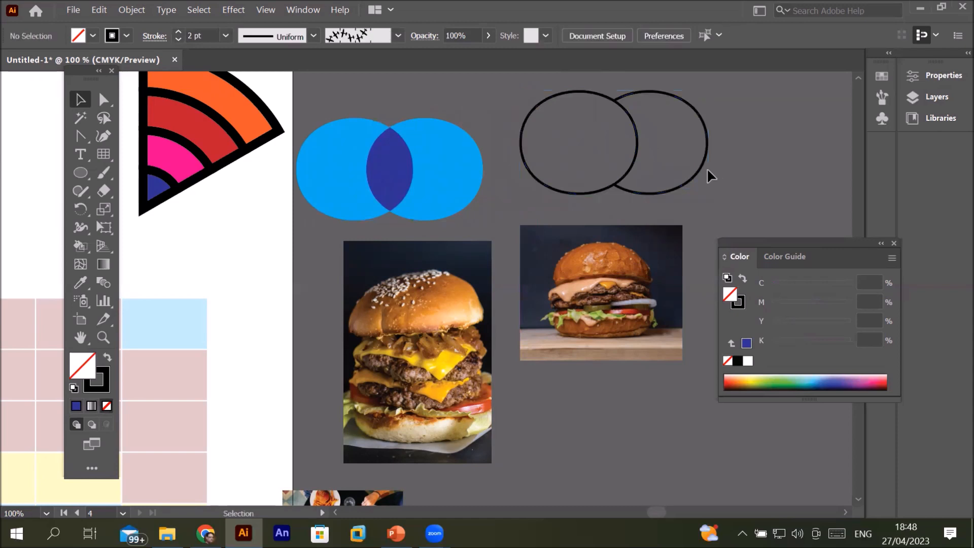
pyautogui.moveTo(703, 171); pyautogui.dragTo(731, 170)
pyautogui.moveTo(653, 189); pyautogui.dragTo(676, 189)
# Isolate the group of colored fills, pull the dark blue overlap shape out to its right, and leave isolation mode.
pyautogui.moveTo(392, 173); pyautogui.dragTo(548, 178)
pyautogui.doubleClick(424, 173)
pyautogui.click(424, 173)
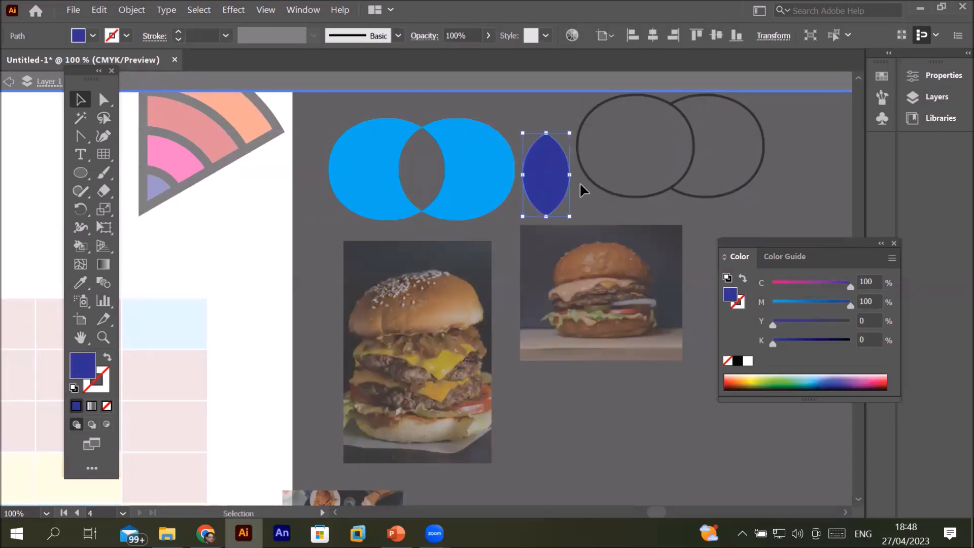
pyautogui.click(603, 200)
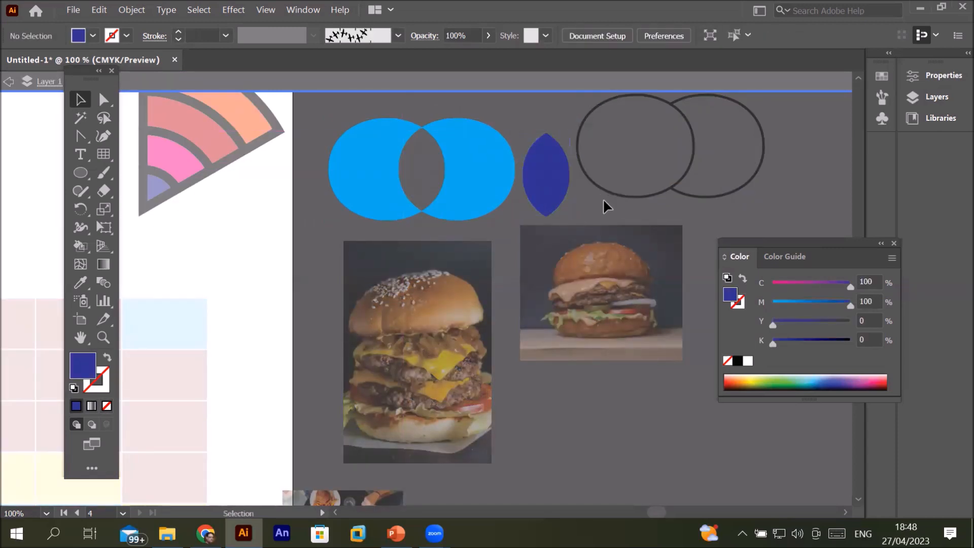
pyautogui.click(6, 82)
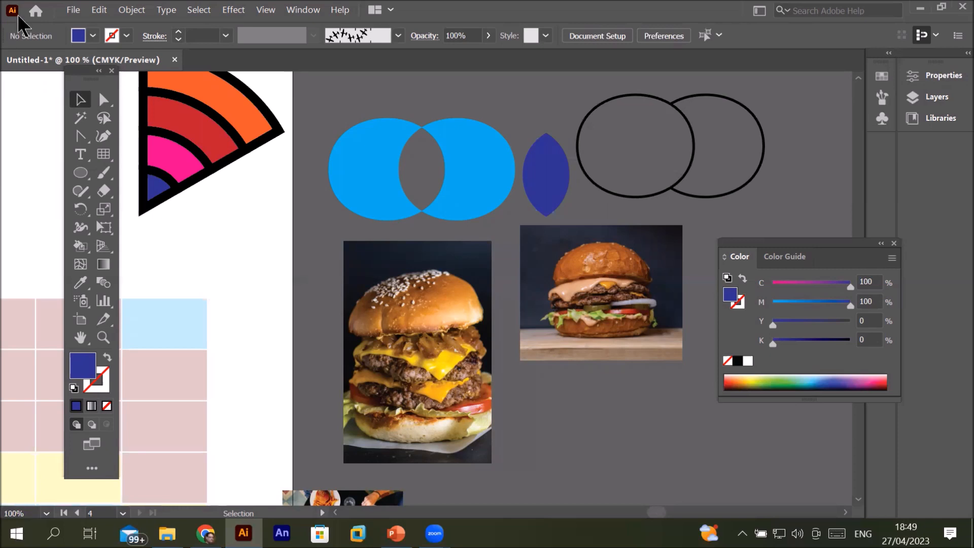
# Move the fills group up and to the left, ungroup it, and place the dark blue petal on the artboard below the color wedge.
pyautogui.moveTo(537, 163); pyautogui.dragTo(507, 152)
pyautogui.moveTo(569, 143); pyautogui.dragTo(496, 113)
pyautogui.rightClick(497, 110)
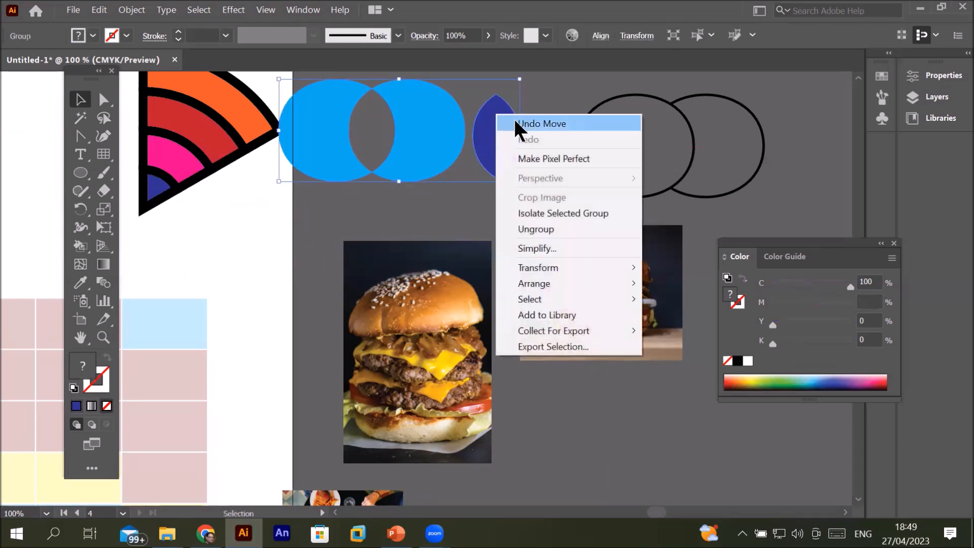
pyautogui.click(550, 229)
pyautogui.click(496, 152)
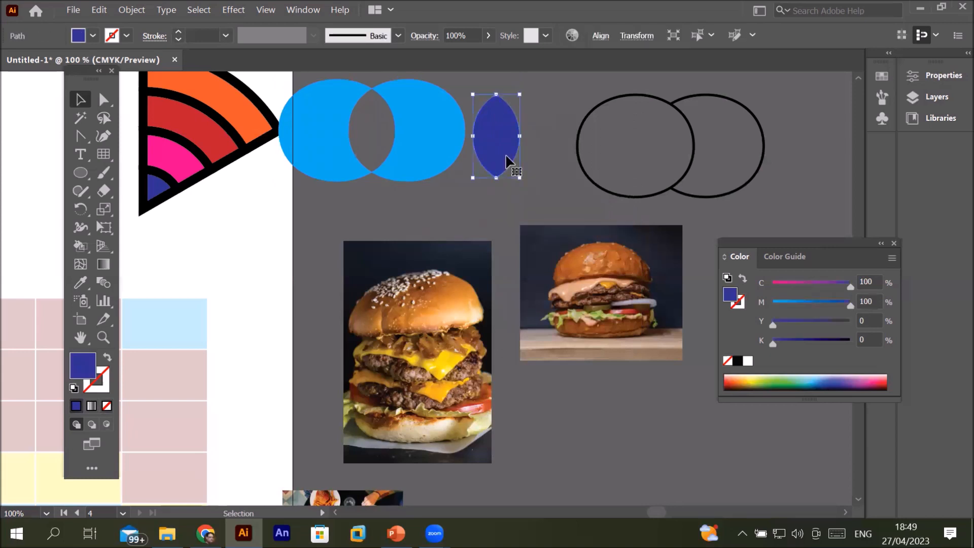
pyautogui.moveTo(507, 168); pyautogui.dragTo(239, 270)
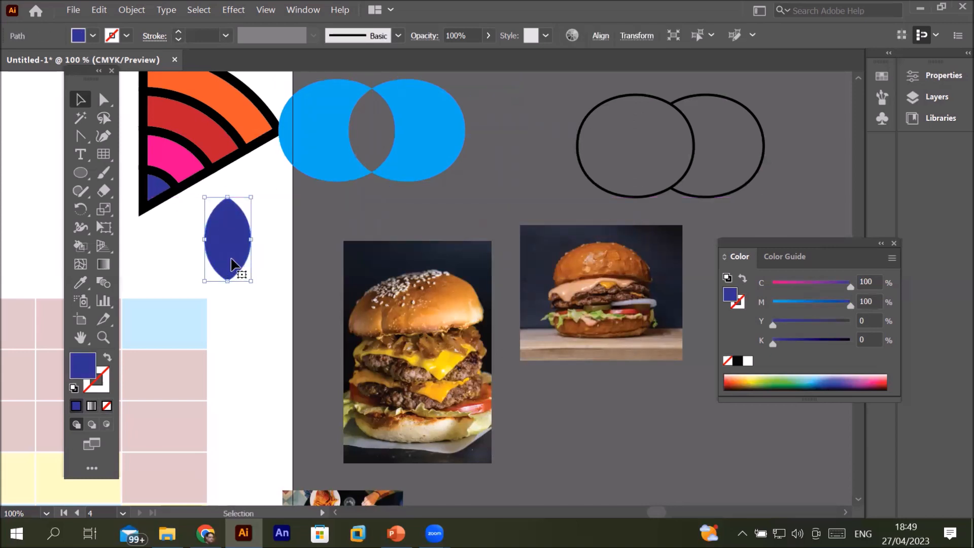
# Rotate a copy of the dark blue petal by 36° around a point just below its lower tip, and repeat it into a ten-petal flower.
pyautogui.press('r')
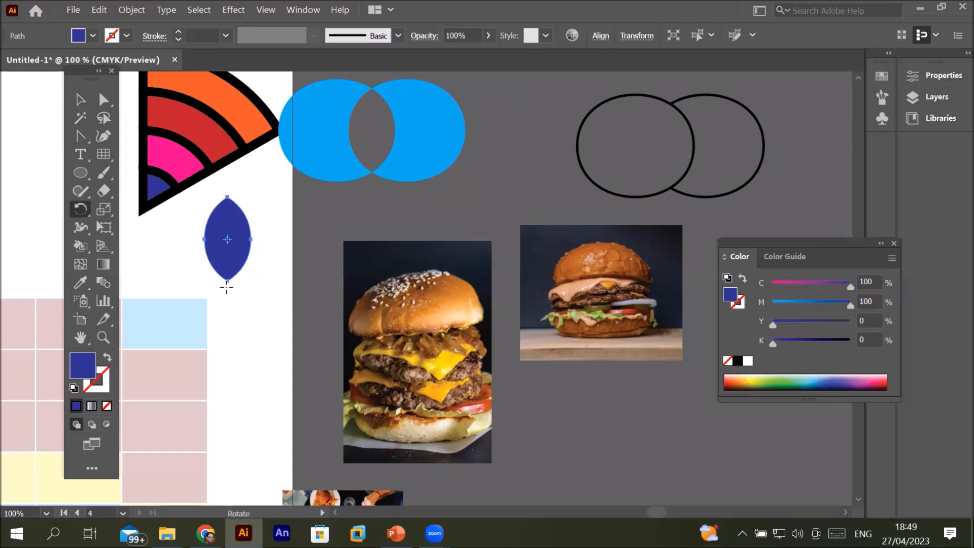
pyautogui.keyDown('alt'); pyautogui.click(226, 287); pyautogui.keyUp('alt')
pyautogui.write('36')
pyautogui.click(551, 273)
pyautogui.hotkey('ctrl', 'd')
pyautogui.hotkey('ctrl', 'd')
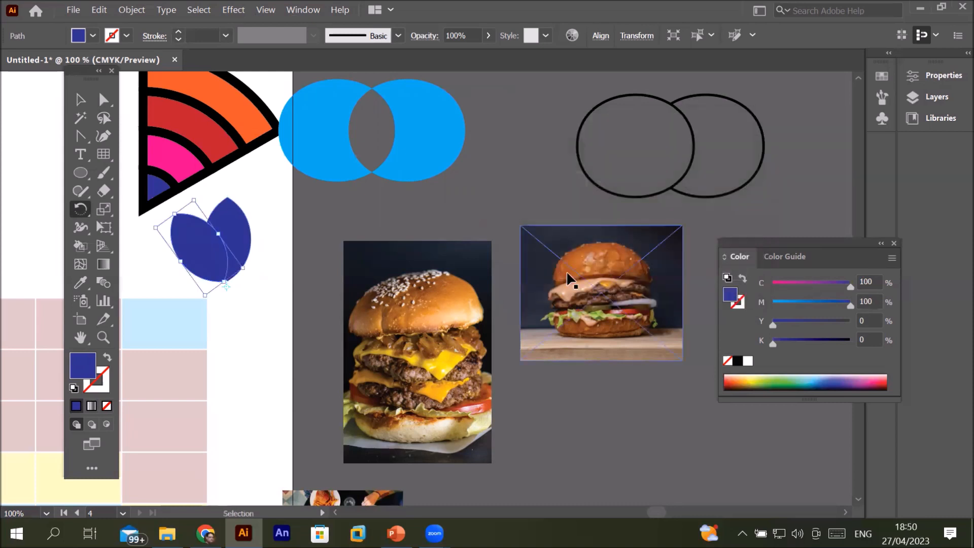
pyautogui.hotkey('ctrl', 'd')
pyautogui.hotkey('ctrl', 'd')
pyautogui.hotkey('ctrl', 'd')
pyautogui.hotkey('ctrl', 'd')
pyautogui.hotkey('ctrl', 'd')
pyautogui.hotkey('ctrl', 'd')
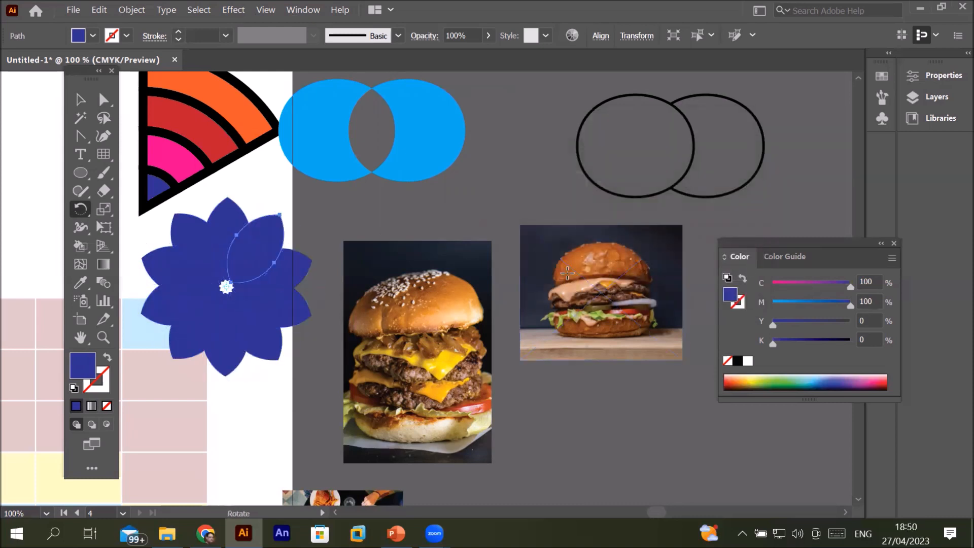
# Deselect the flower and inspect how the petal tips meet at its center.
pyautogui.click(78, 98)
pyautogui.click(450, 214)
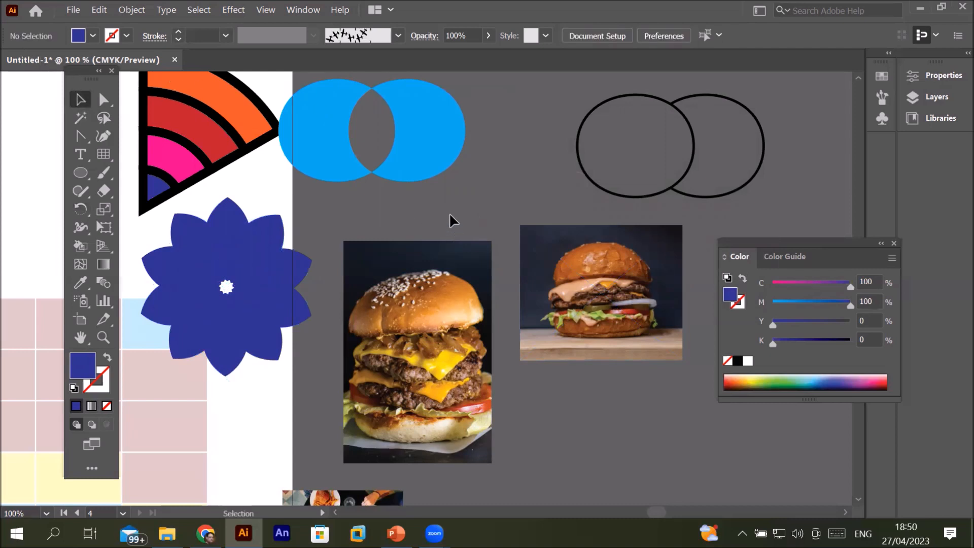
pyautogui.scroll(7, 223, 306)
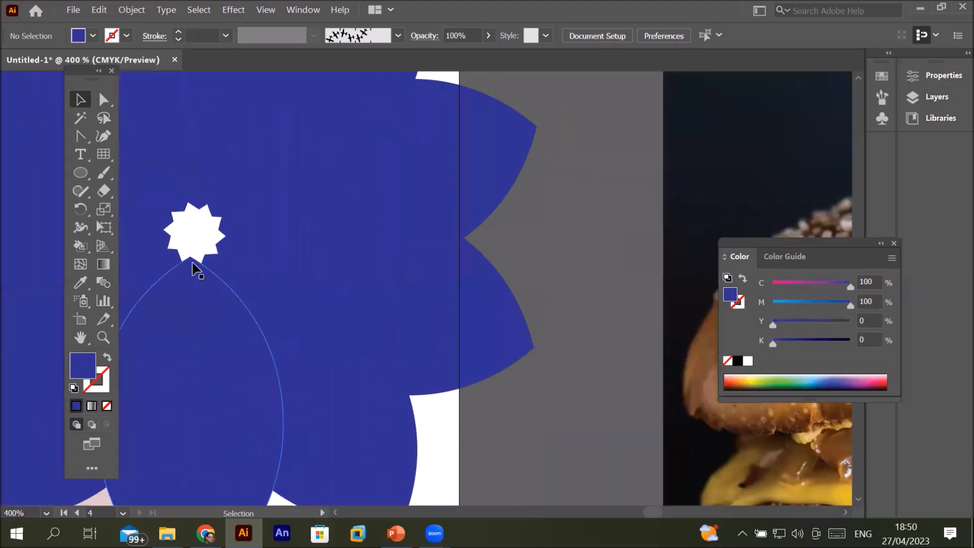
pyautogui.scroll(2, 193, 228)
pyautogui.scroll(-8, 194, 228)
pyautogui.scroll(-2, 194, 223)
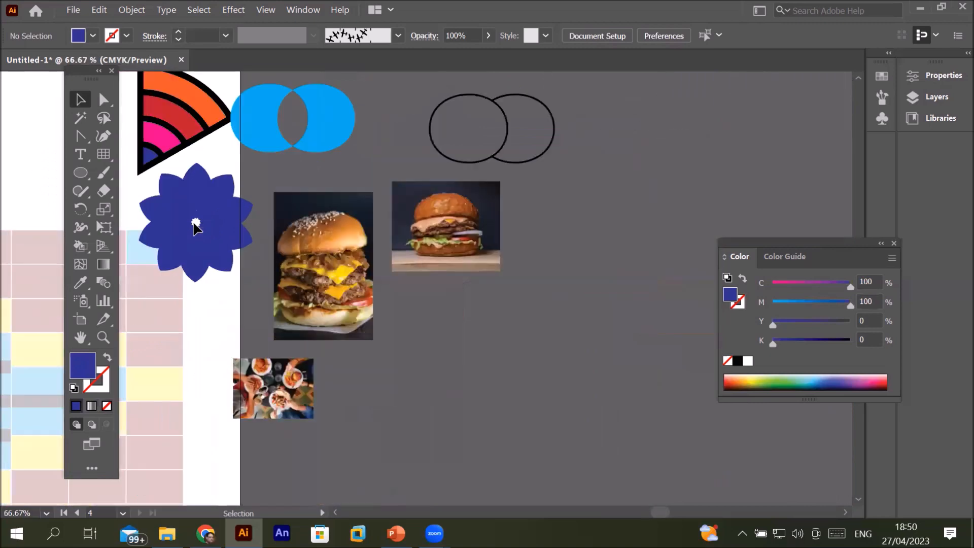
# Move the color wedge up to leave more space above the flower, and leave everything deselected.
pyautogui.moveTo(170, 104); pyautogui.dragTo(174, 69)
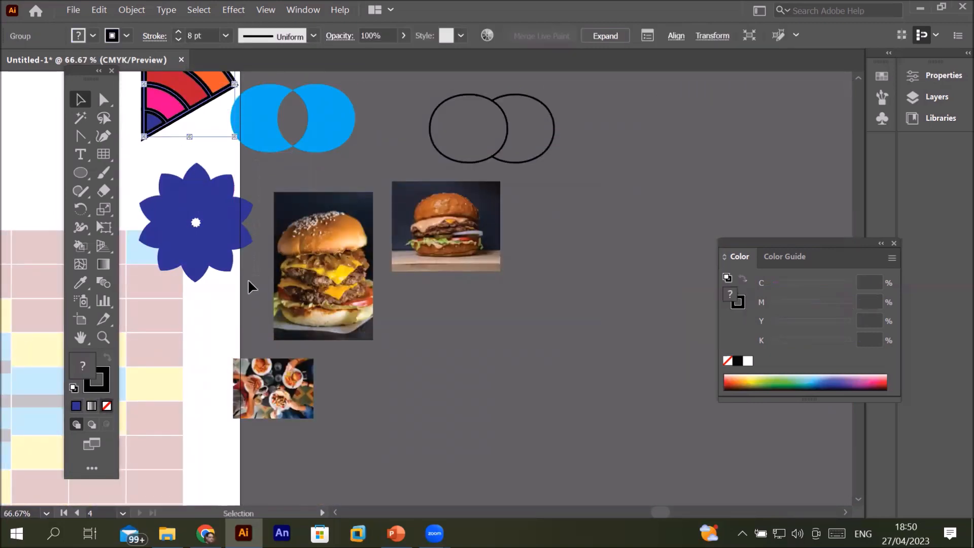
pyautogui.click(172, 310)
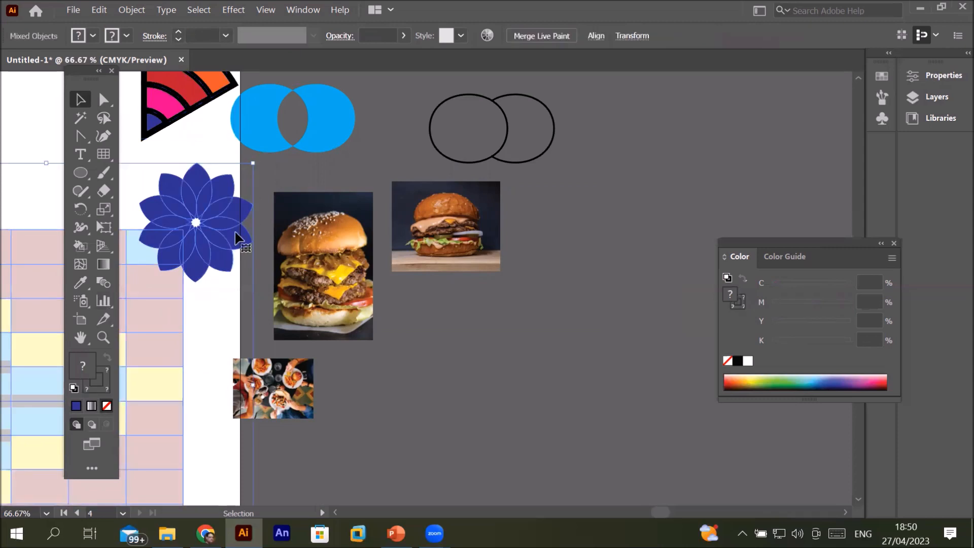
pyautogui.click(246, 156)
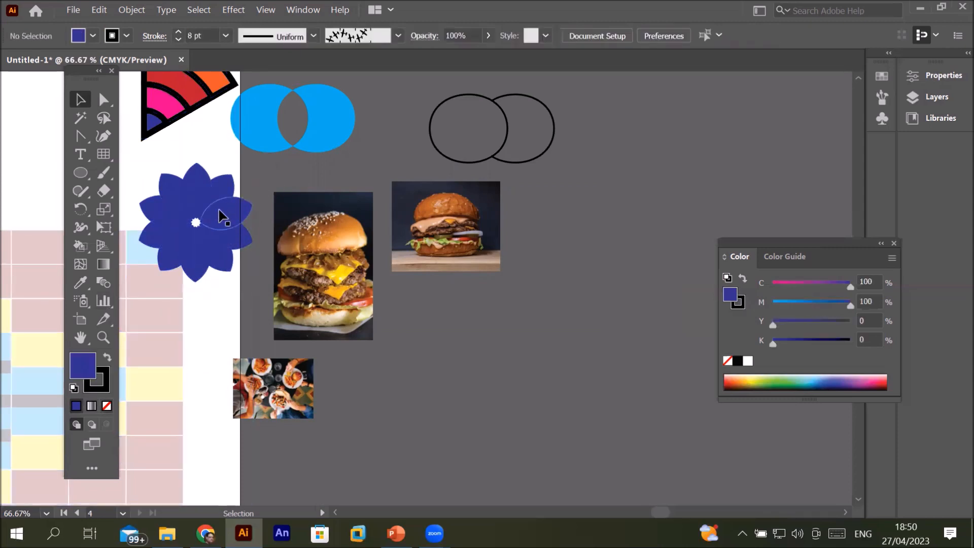
# Select all ten petals of the flower and move them together off the artboard to the empty canvas below the burger photos.
pyautogui.click(156, 221)
pyautogui.keyDown('shift'); pyautogui.click(147, 209); pyautogui.keyUp('shift')
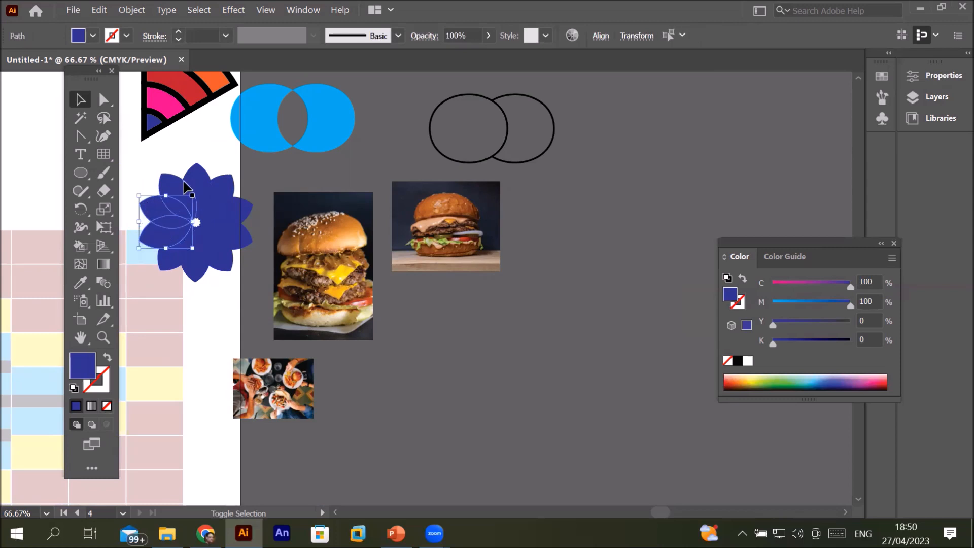
pyautogui.keyDown('shift'); pyautogui.click(170, 187); pyautogui.keyUp('shift')
pyautogui.keyDown('shift'); pyautogui.click(197, 175); pyautogui.keyUp('shift')
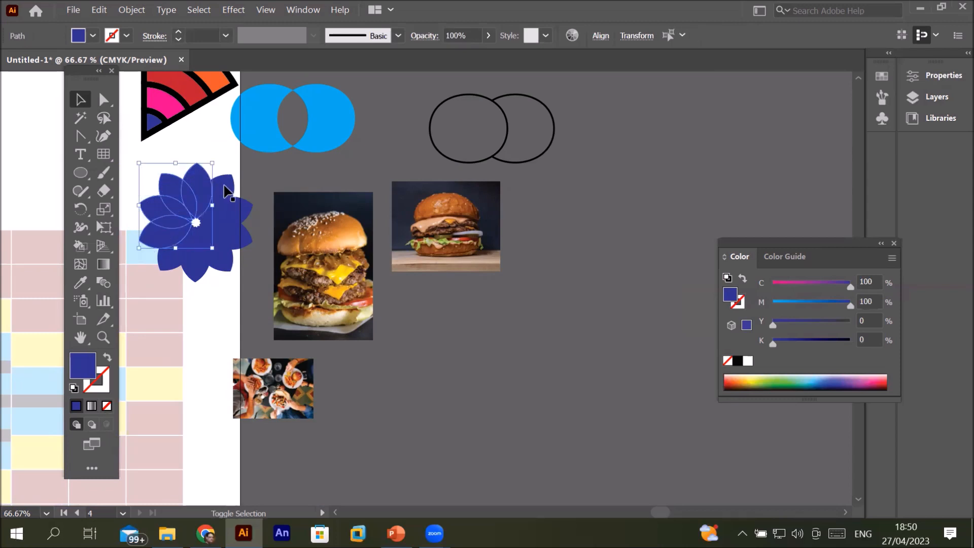
pyautogui.keyDown('shift'); pyautogui.click(244, 207); pyautogui.keyUp('shift')
pyautogui.keyDown('shift'); pyautogui.click(244, 207); pyautogui.keyUp('shift')
pyautogui.keyDown('shift'); pyautogui.click(245, 237); pyautogui.keyUp('shift')
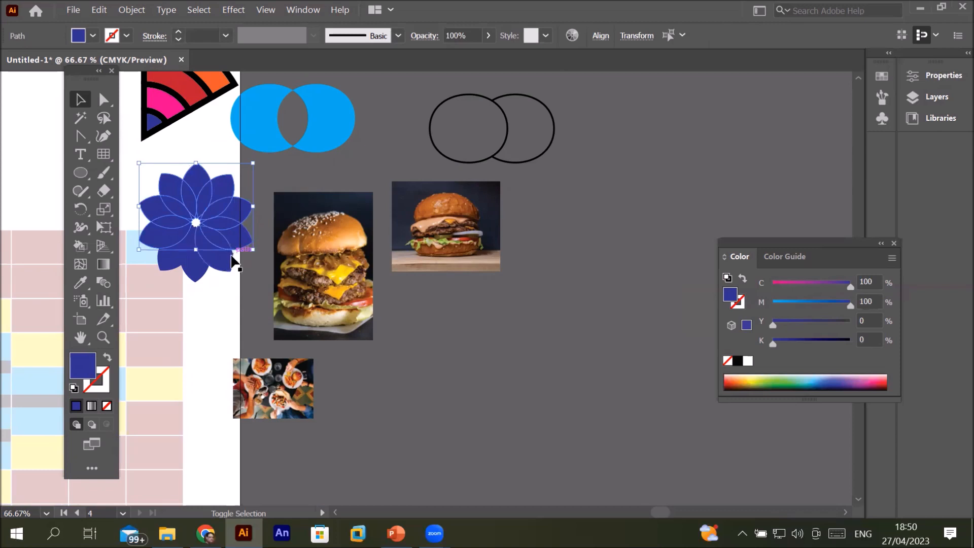
pyautogui.keyDown('shift'); pyautogui.click(227, 264); pyautogui.keyUp('shift')
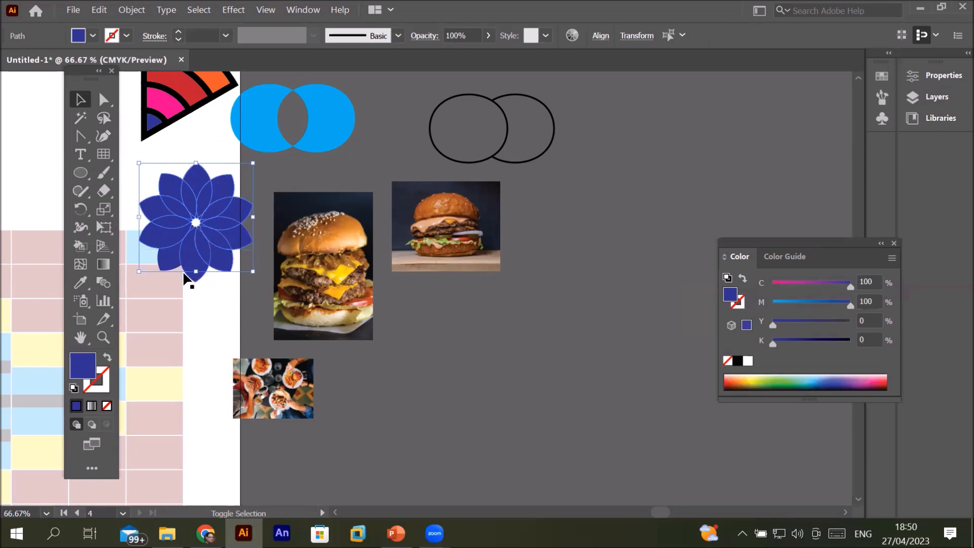
pyautogui.moveTo(167, 271)
pyautogui.mouseDown()
pyautogui.moveTo(431, 322)
pyautogui.moveTo(241, 259)
pyautogui.moveTo(168, 269)
pyautogui.mouseUp()
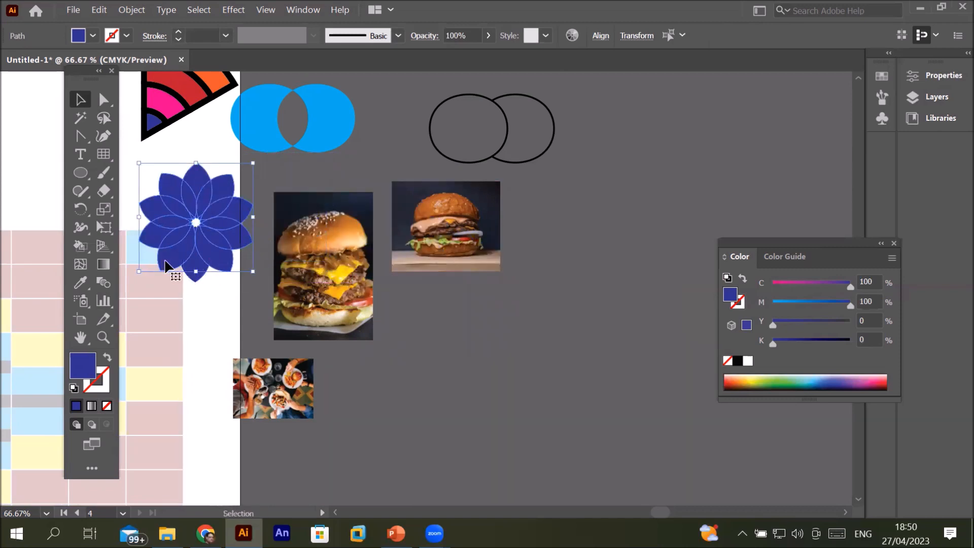
pyautogui.moveTo(218, 256); pyautogui.dragTo(495, 362)
pyautogui.hotkey('ctrl', 'z')
pyautogui.keyDown('shift'); pyautogui.click(178, 267); pyautogui.keyUp('shift')
pyautogui.moveTo(194, 268); pyautogui.dragTo(541, 403)
# Turn the petals into a Live Paint group and fill the star-shaped gap at the flower's center with the pink swatch.
pyautogui.scroll(7, 558, 360)
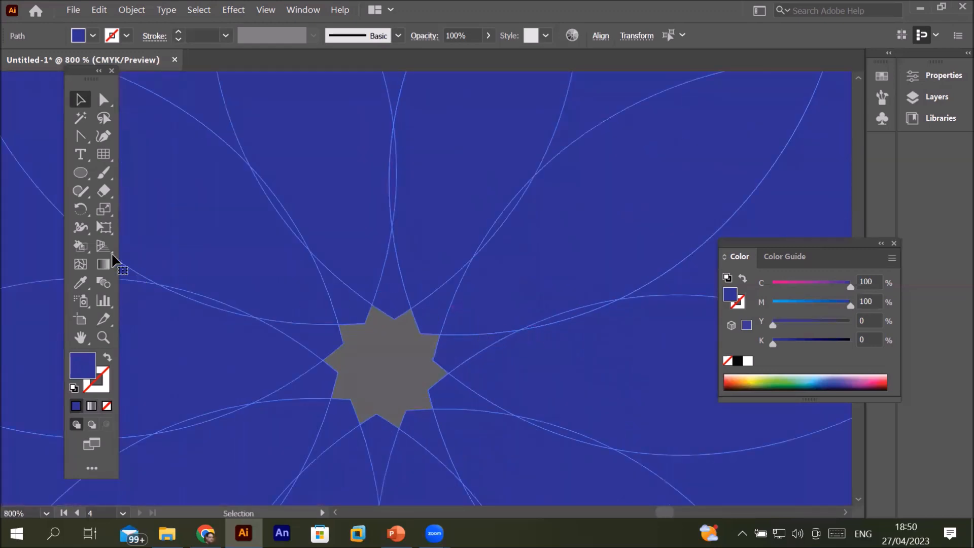
pyautogui.click(77, 246)
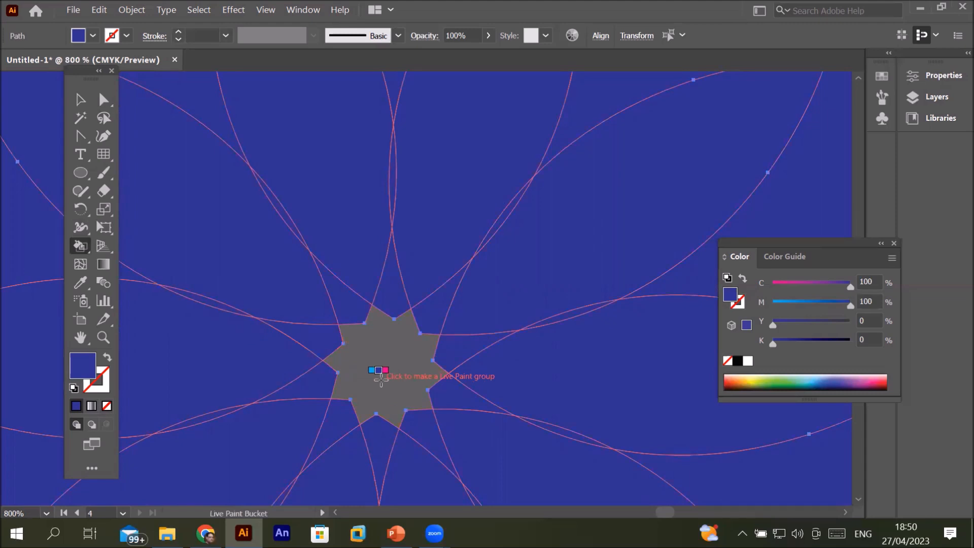
pyautogui.press('Right')
pyautogui.click(381, 378)
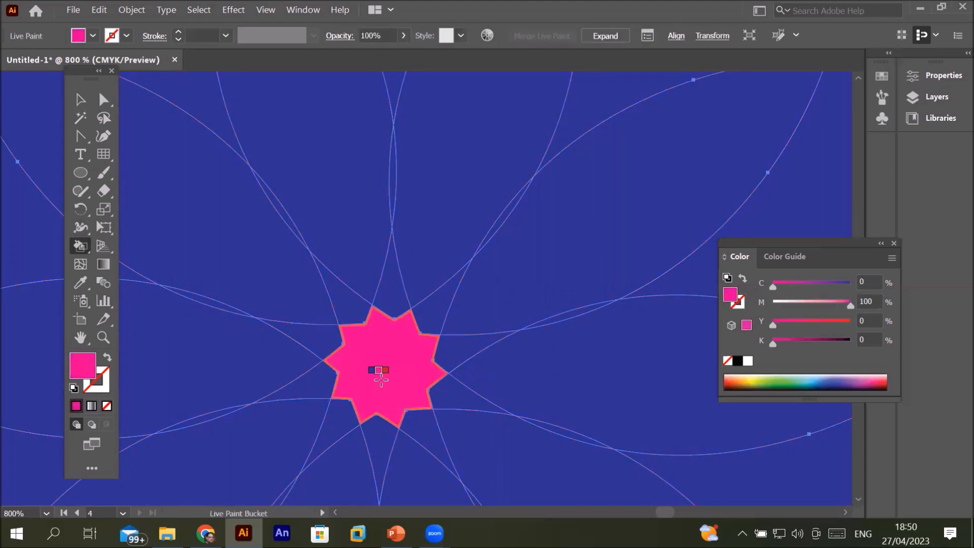
pyautogui.scroll(-5, 406, 310)
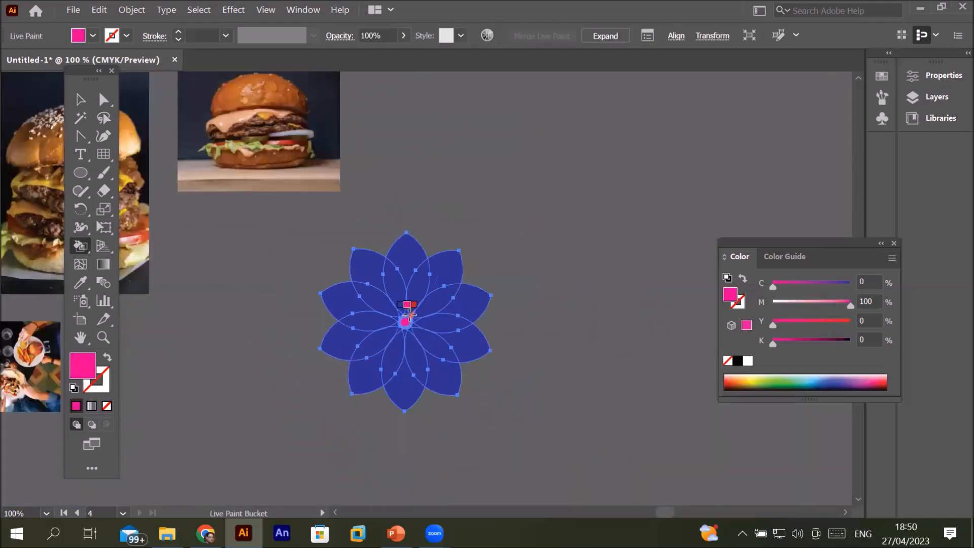
pyautogui.scroll(-2, 410, 314)
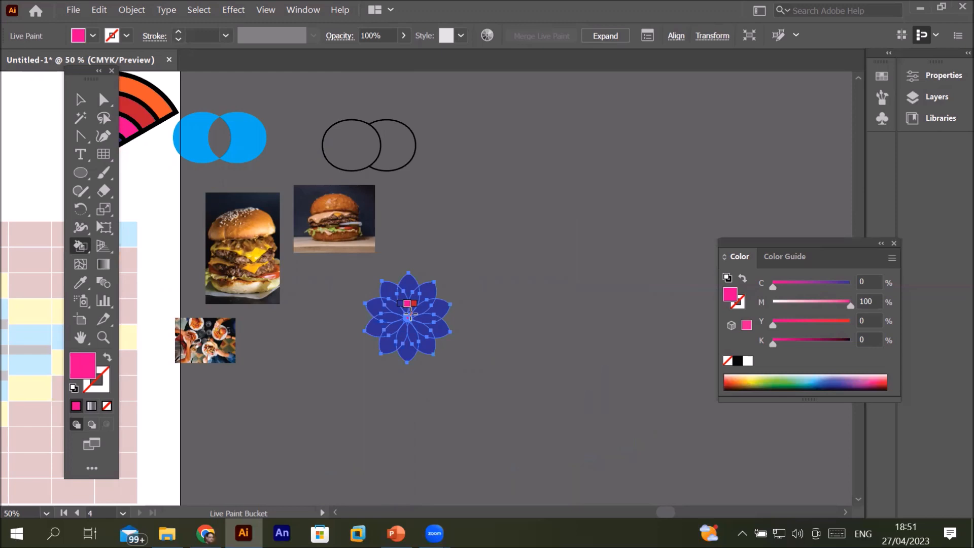
pyautogui.scroll(6, 408, 316)
pyautogui.scroll(1, 398, 239)
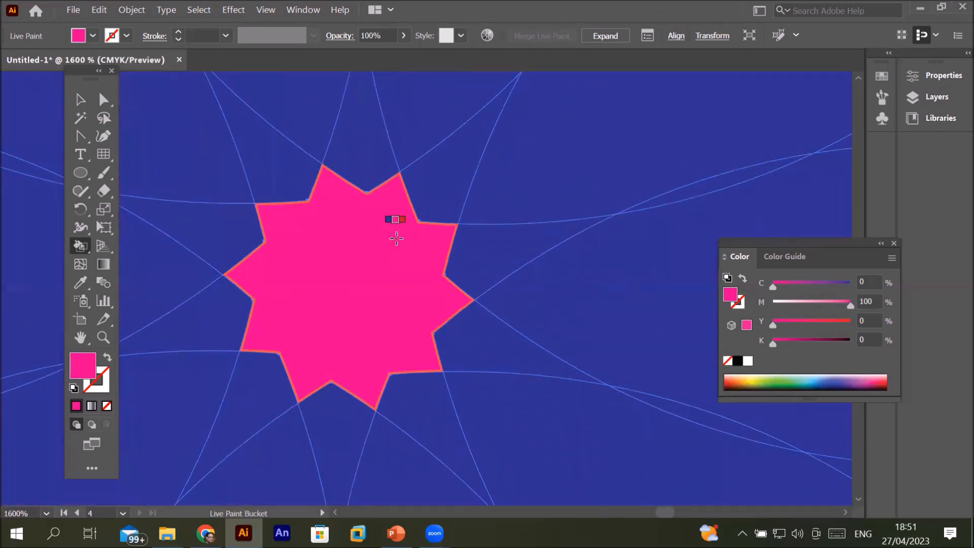
# Use Direct Selection to move the whole Live Paint flower up and to the right, and deselect it.
pyautogui.scroll(-5, 396, 239)
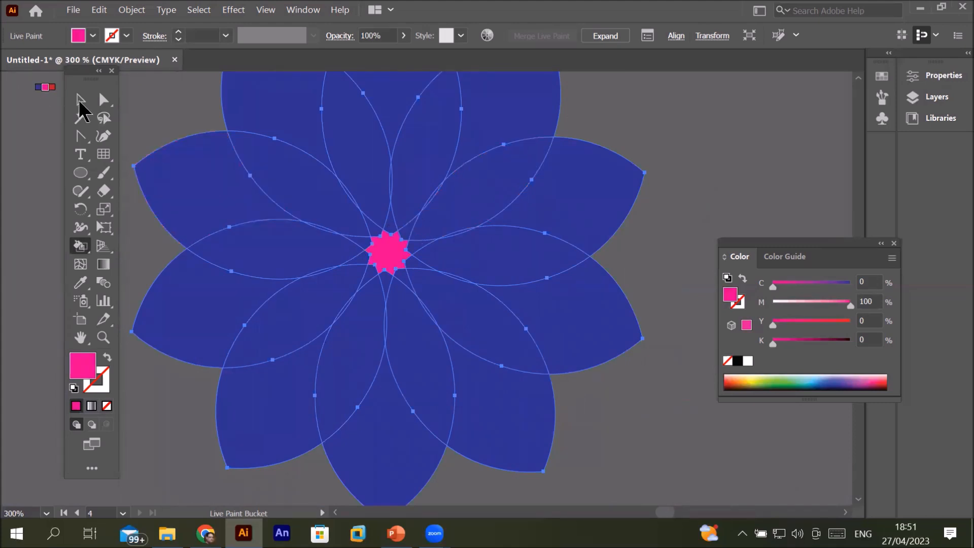
pyautogui.click(103, 101)
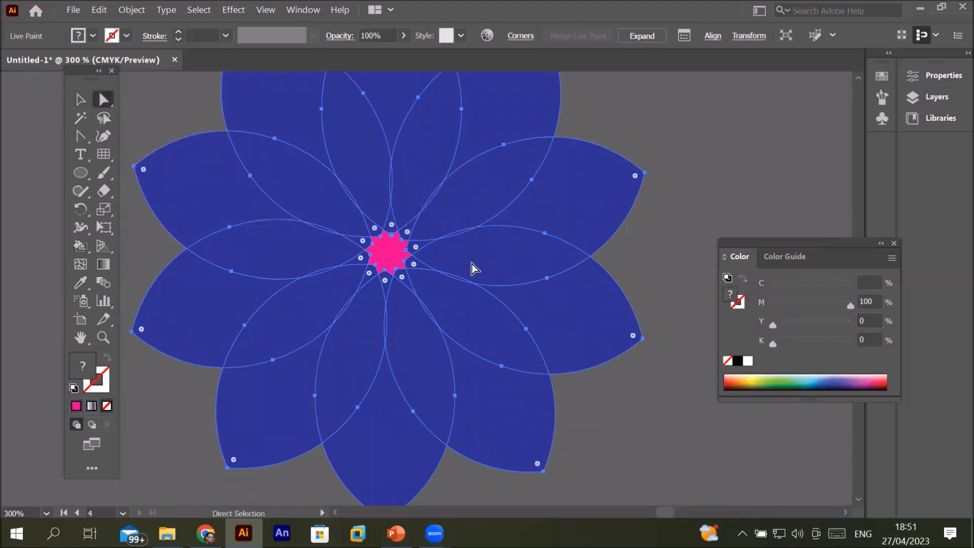
pyautogui.rightClick(401, 260)
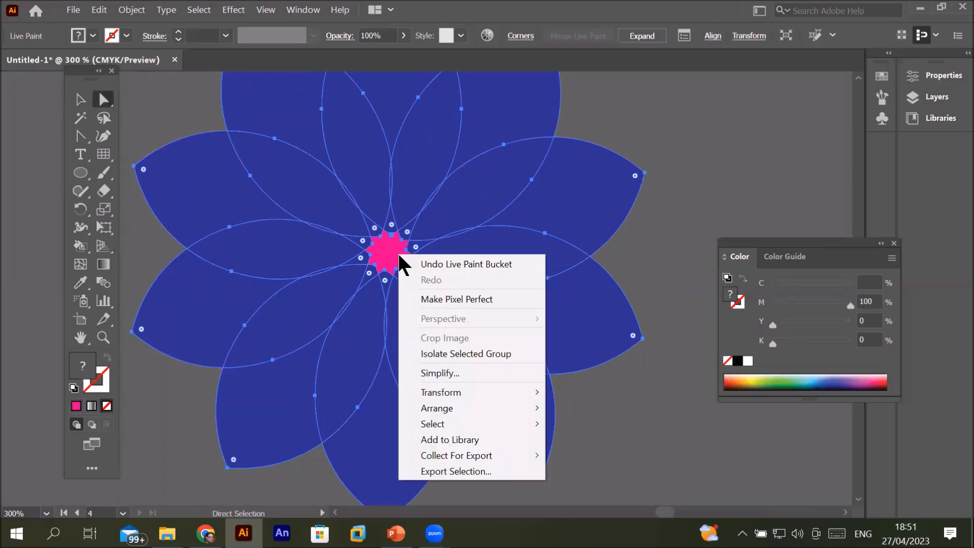
pyautogui.moveTo(401, 261); pyautogui.dragTo(570, 190)
pyautogui.click(297, 319)
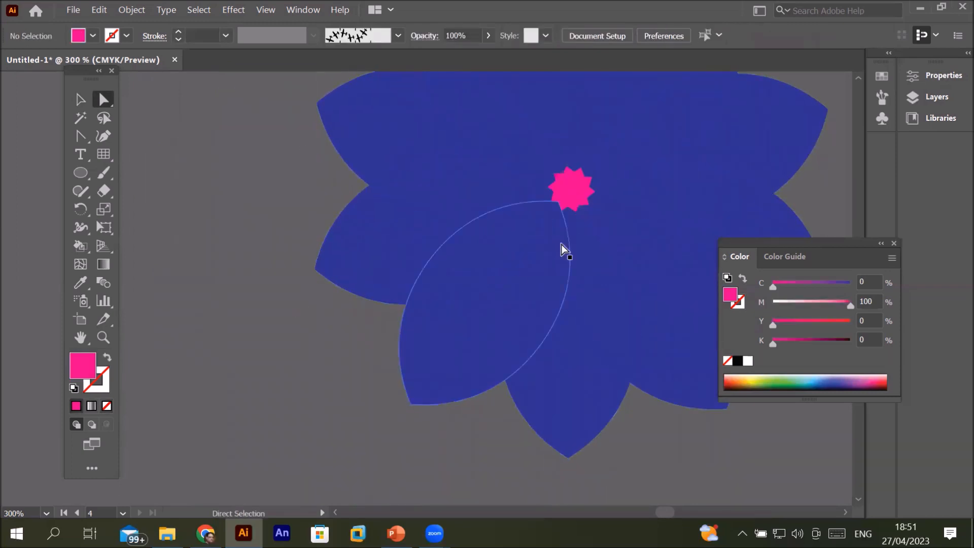